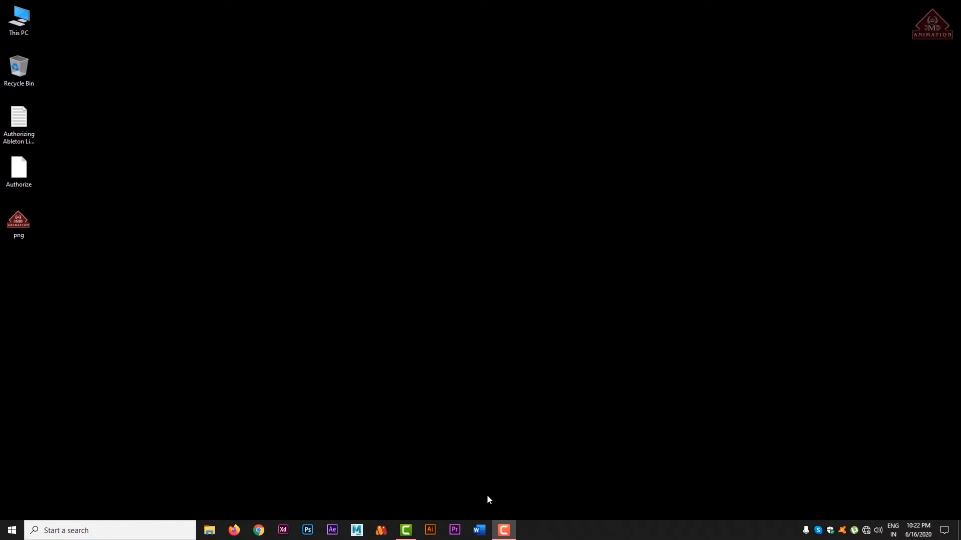
Step: Open Word, look through the available templates and create a new blank document
left_click(481, 531)
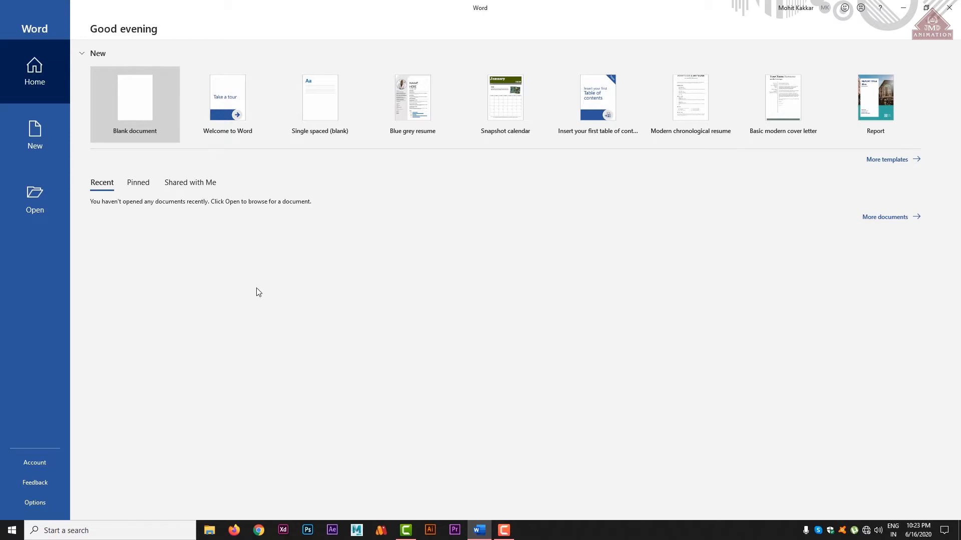
left_click(37, 143)
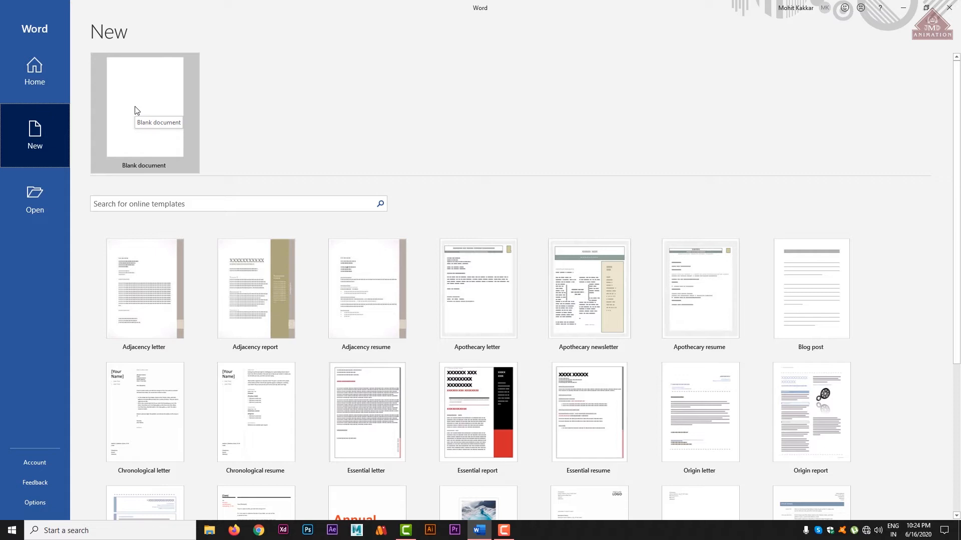
left_click_drag(951, 230, 959, 428)
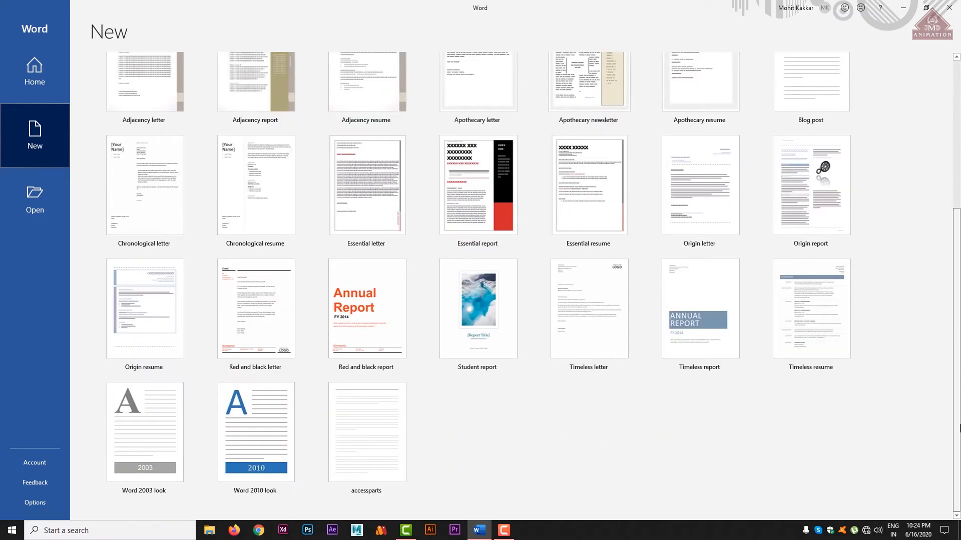
scroll(959, 427, "up", 5)
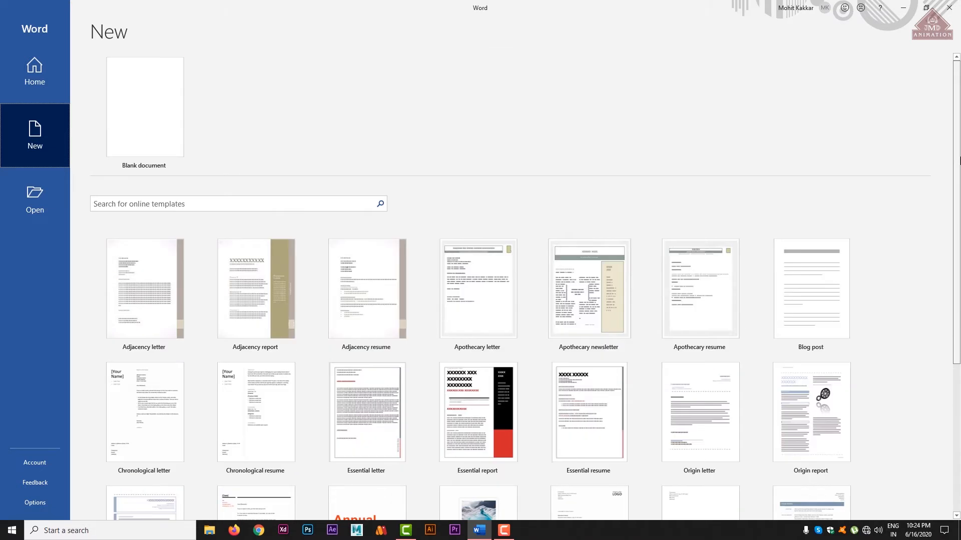
left_click(145, 115)
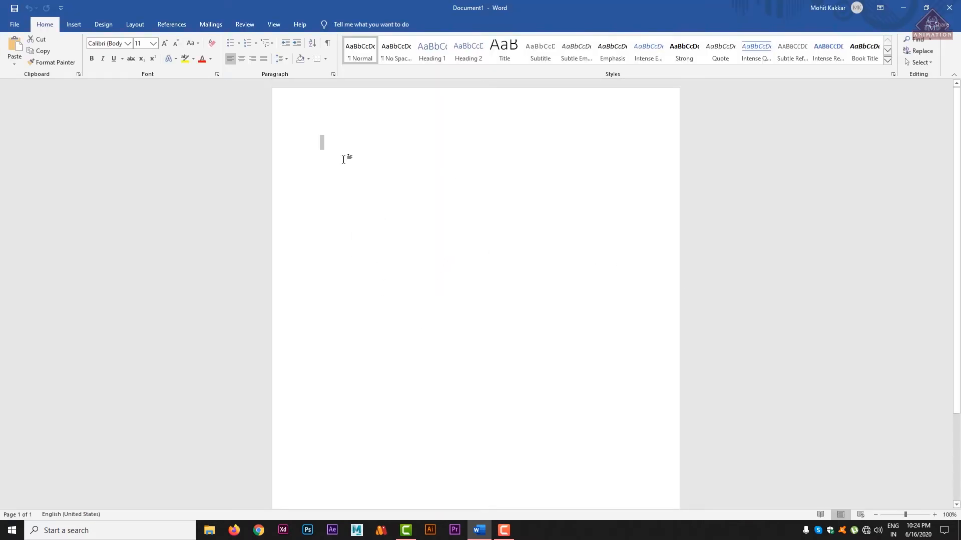
Step: Set the document zoom to 80% so the whole page fits in view
left_click(323, 141)
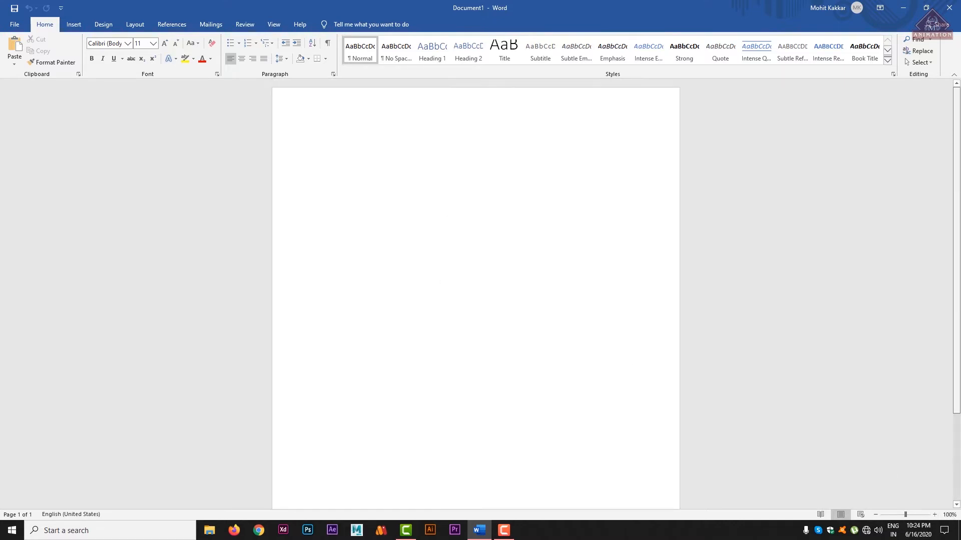
left_click_drag(957, 250, 956, 339)
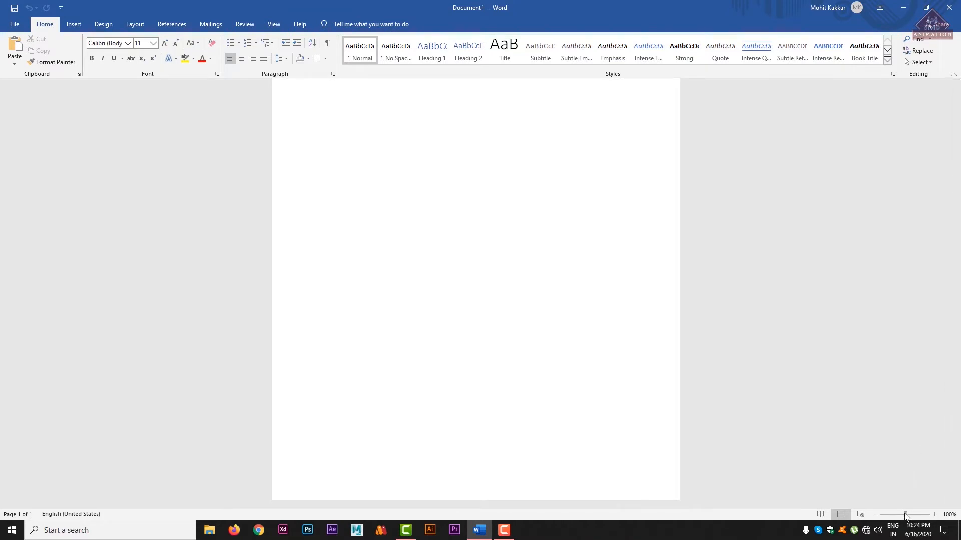
left_click_drag(906, 516, 902, 519)
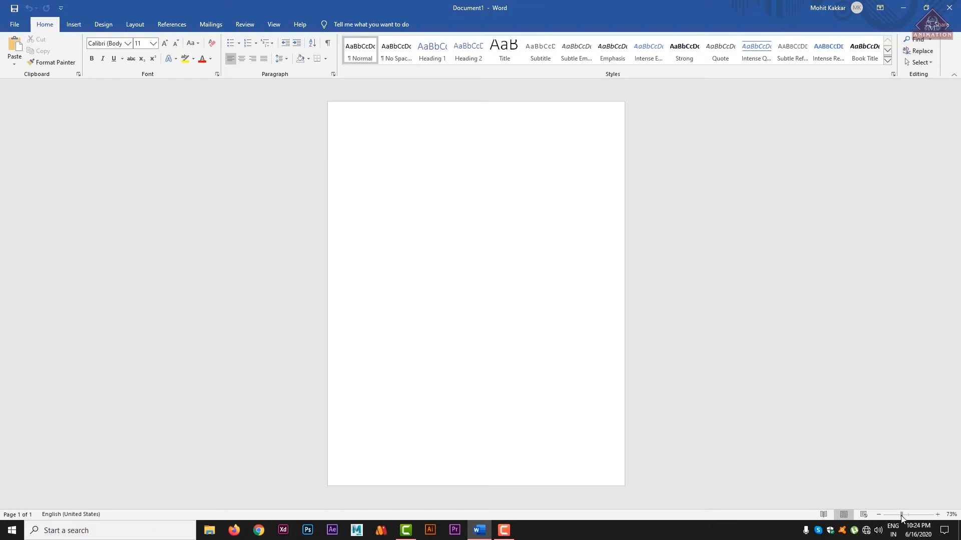
left_click(939, 516)
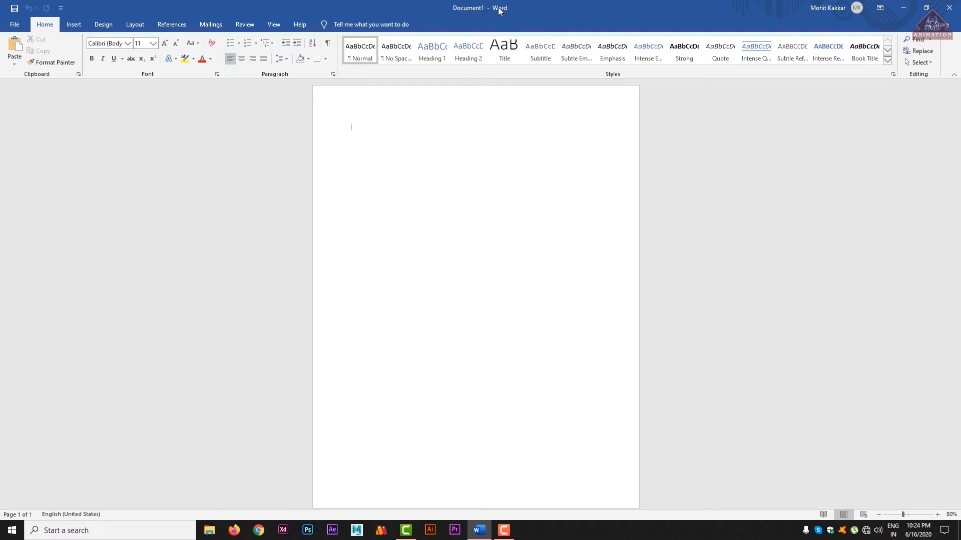
Step: Restore the document window down, shrink it slightly, and switch it between maximized and restored, leaving it maximized
double_click(471, 10)
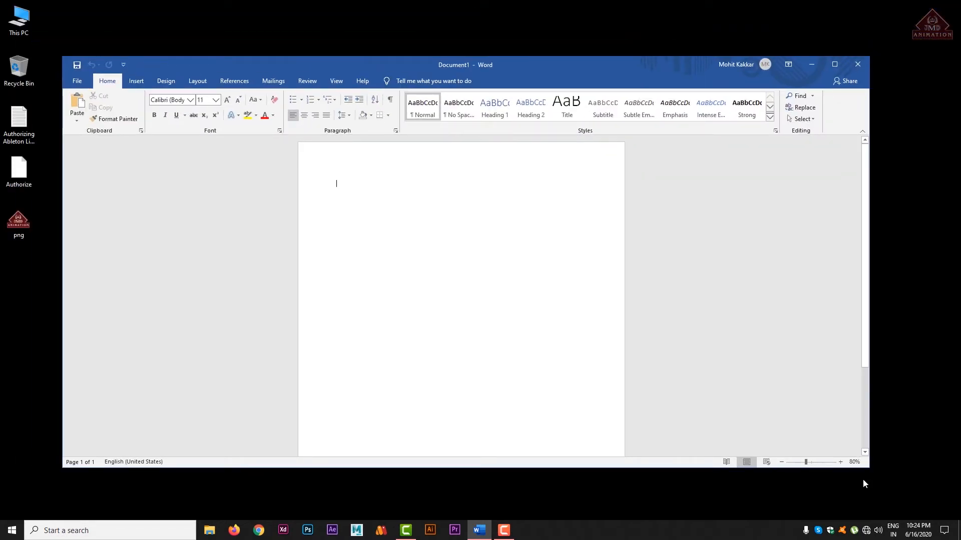
left_click_drag(870, 467, 854, 452)
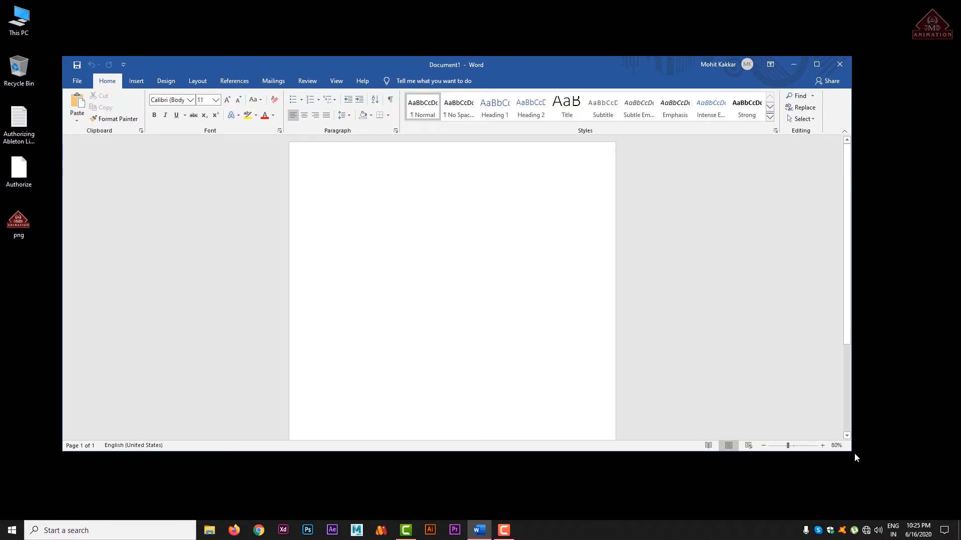
left_click_drag(846, 327, 853, 238)
left_click(817, 65)
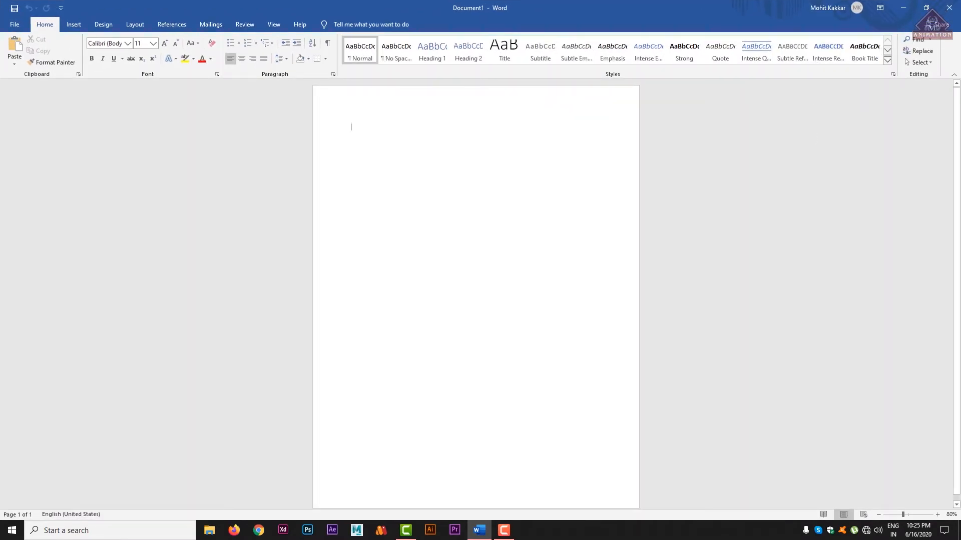
left_click(929, 11)
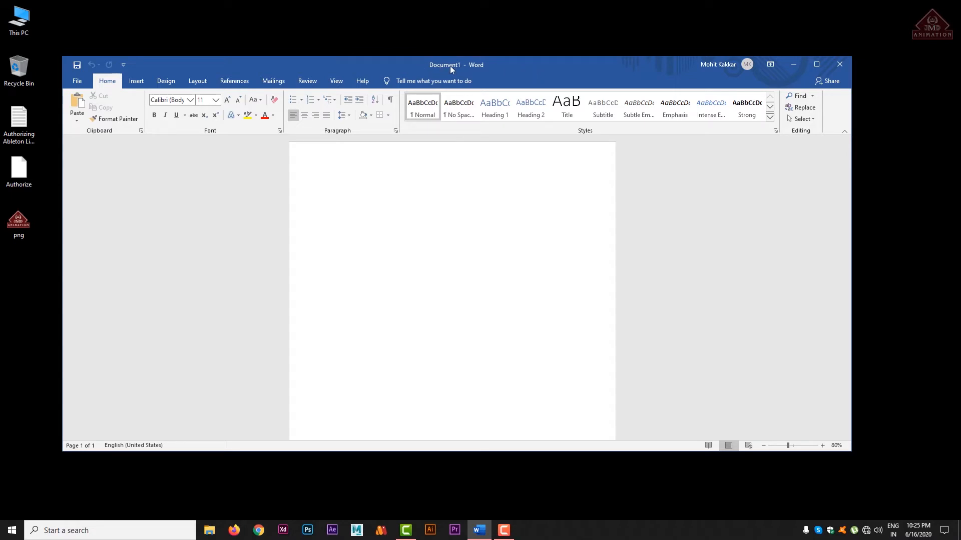
double_click(470, 64)
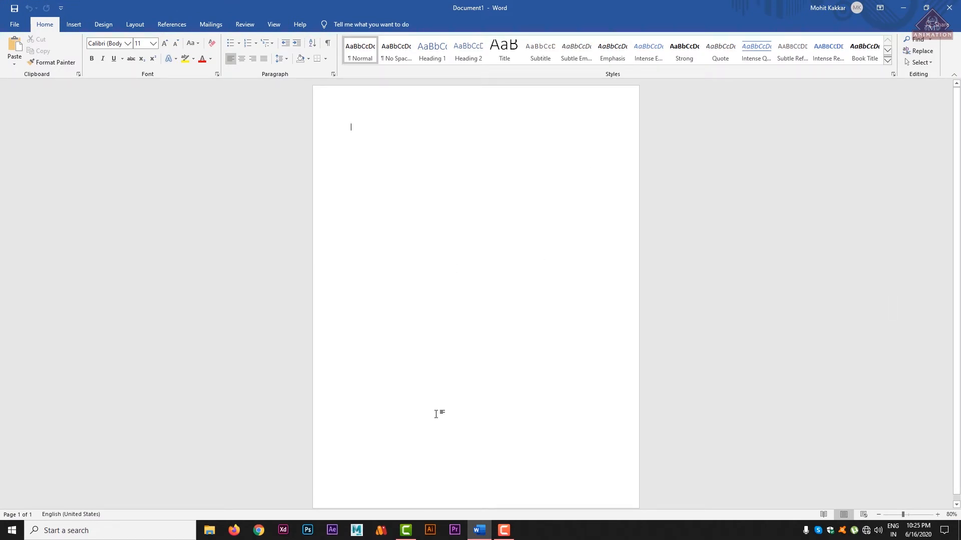
Step: Set the document zoom to 81%
left_click(937, 516)
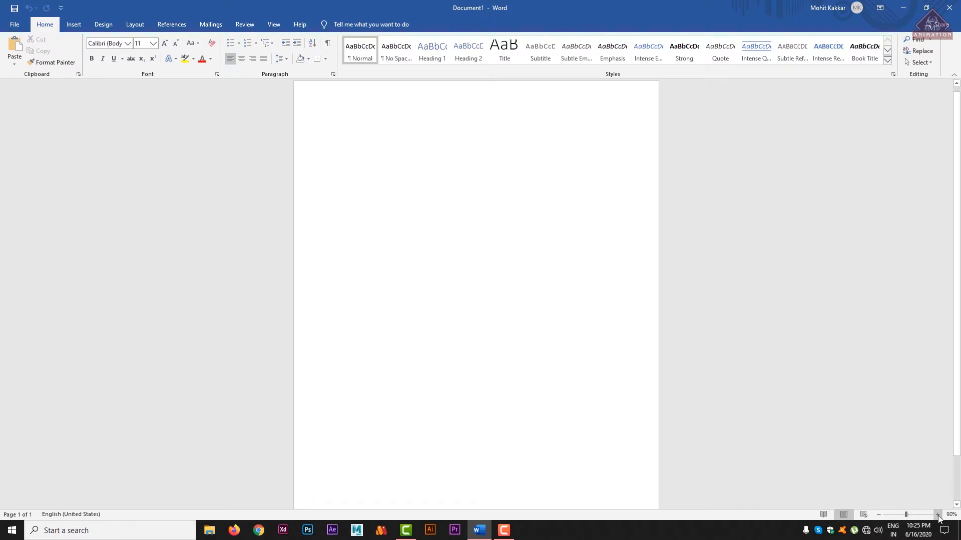
left_click(905, 515)
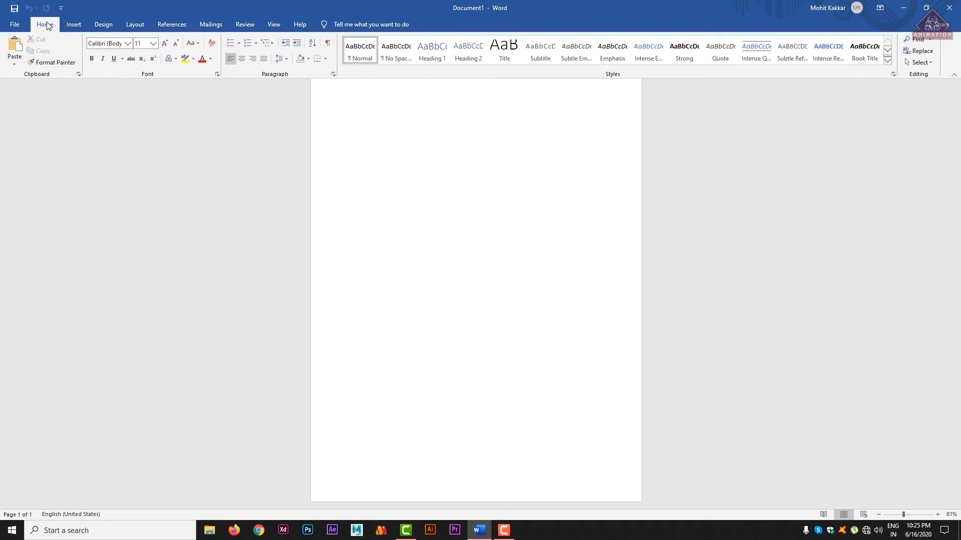
Step: Review the Insert, Design, Layout and References commands and the file start page, and return to the document
left_click(75, 26)
left_click(106, 26)
left_click(135, 25)
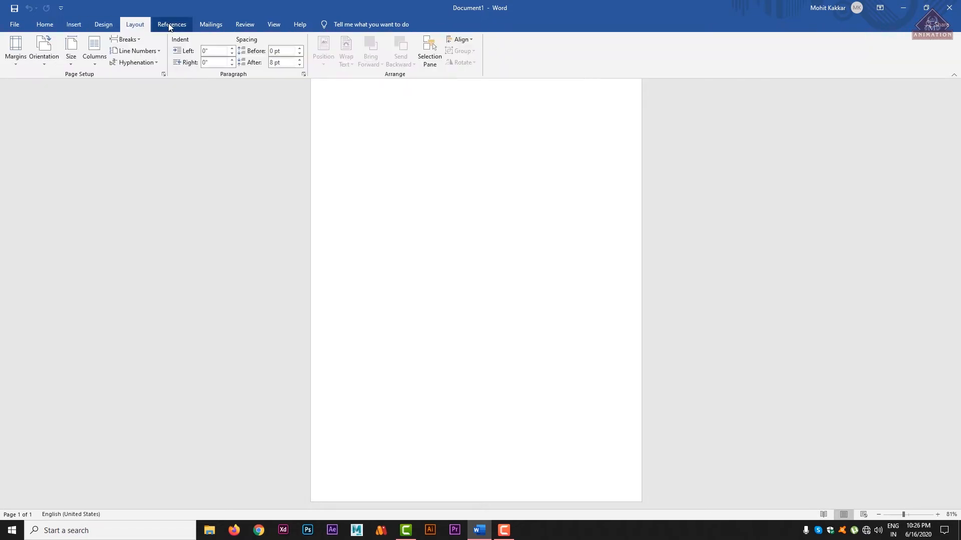
left_click(172, 25)
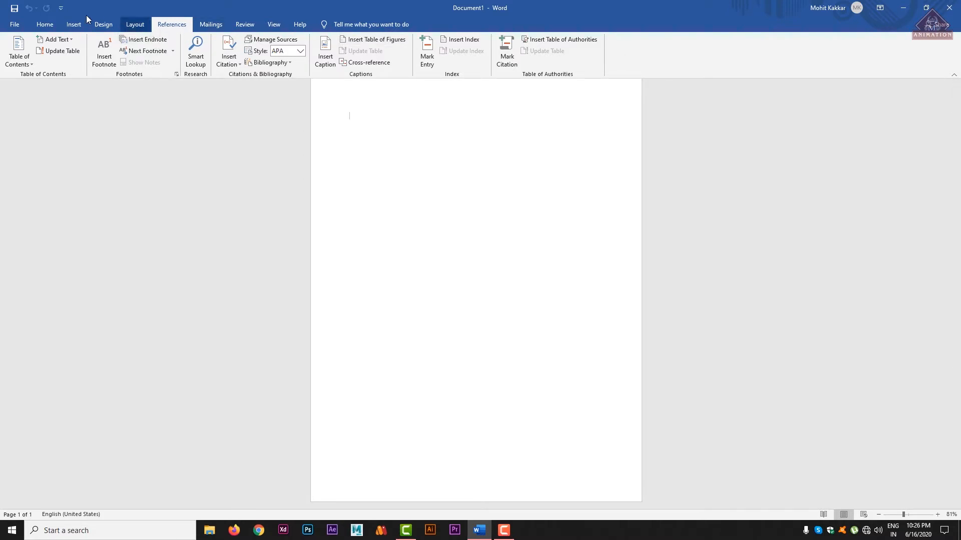
left_click(11, 25)
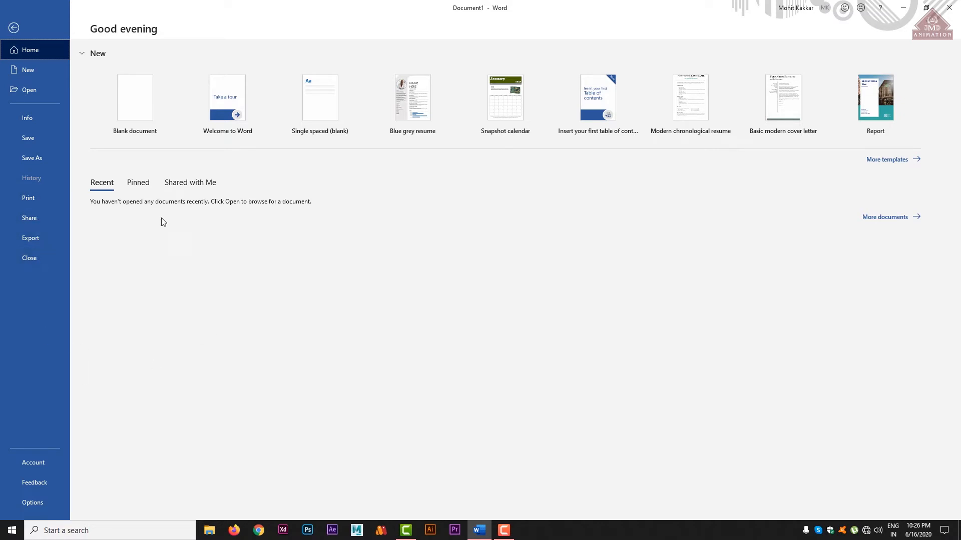
left_click(14, 28)
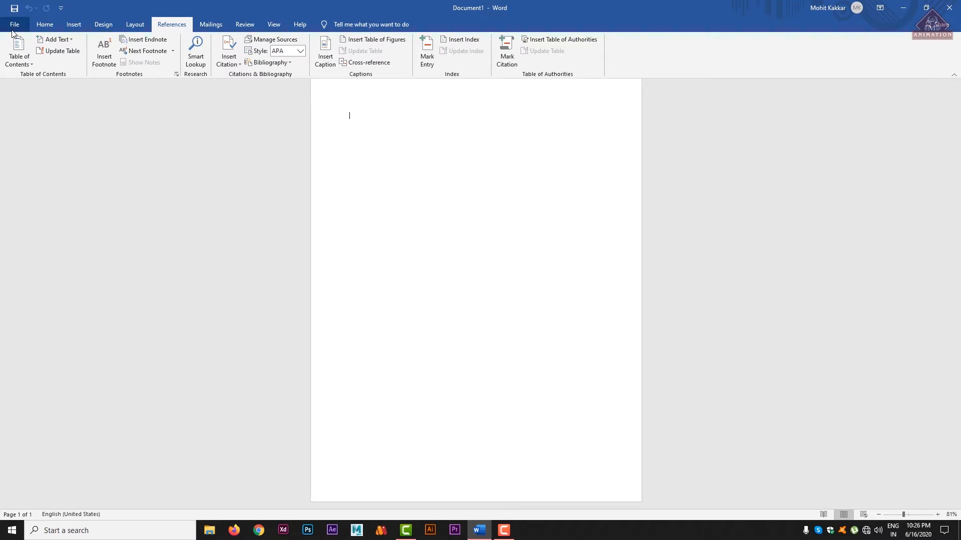
Step: Write the sentence "My name is" followed by the author's first name on the first line
left_click(45, 25)
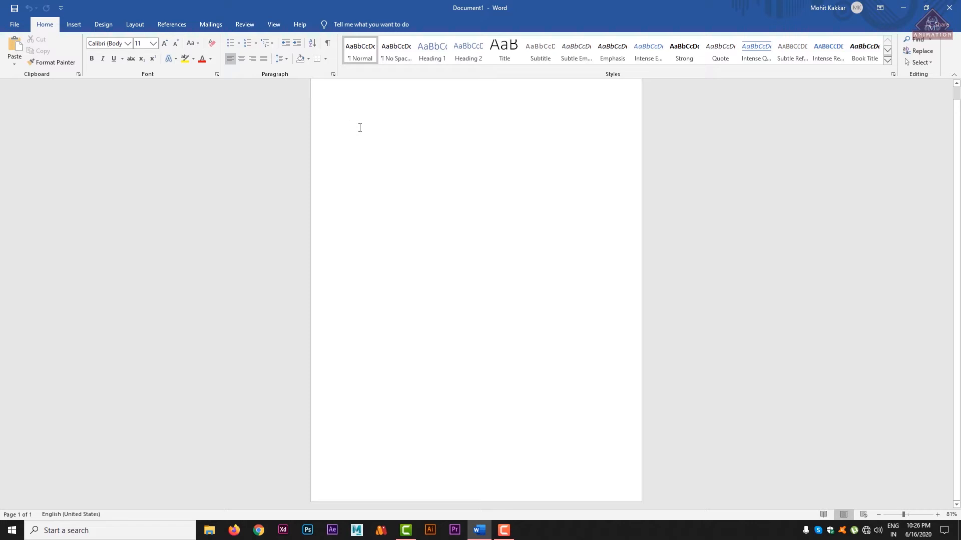
type("My name is mohit")
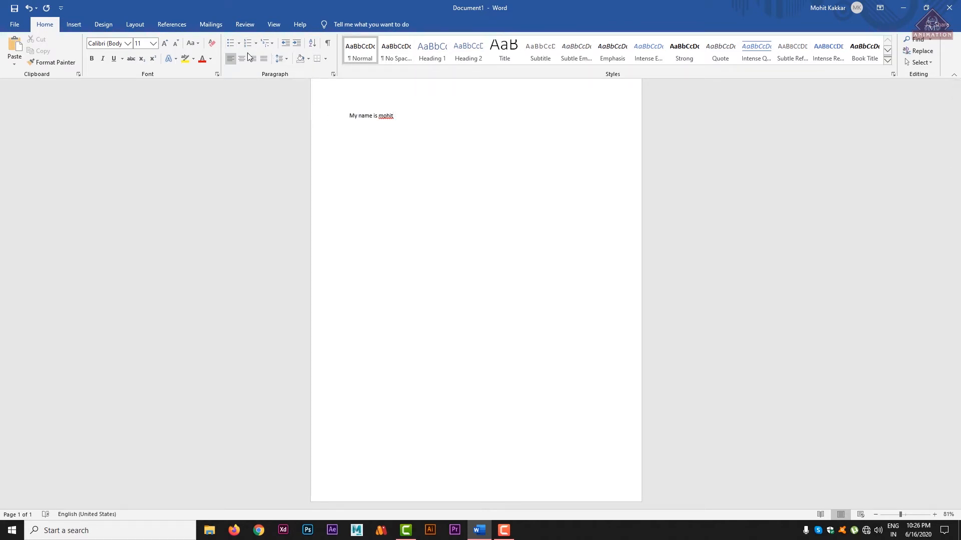
Step: Try Bauhaus 93 on the whole sentence and set its font to Arial
left_click(128, 44)
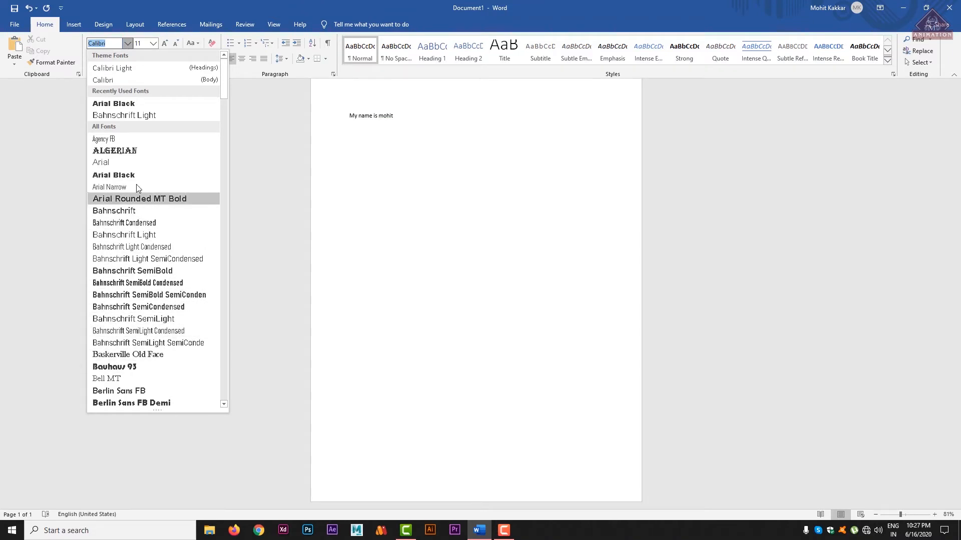
left_click(464, 136)
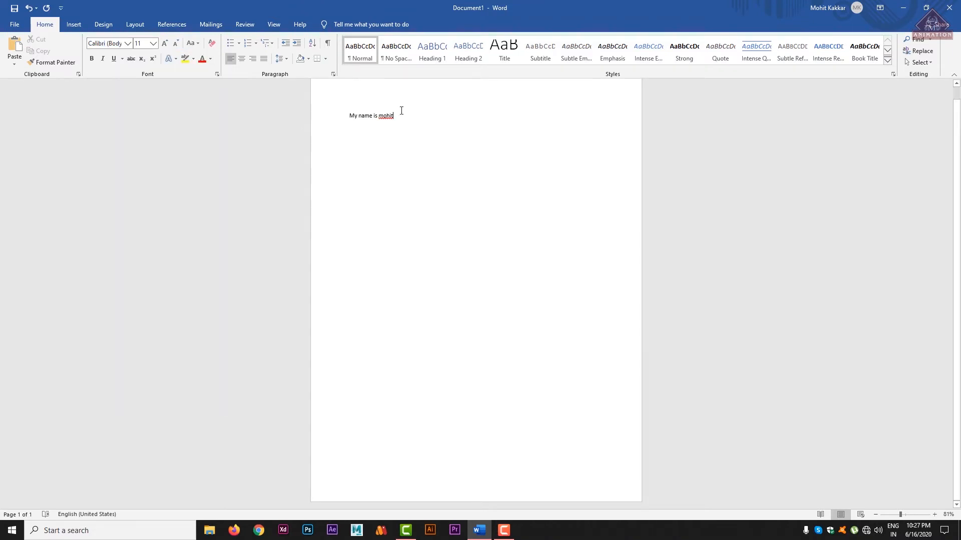
triple_click(368, 114)
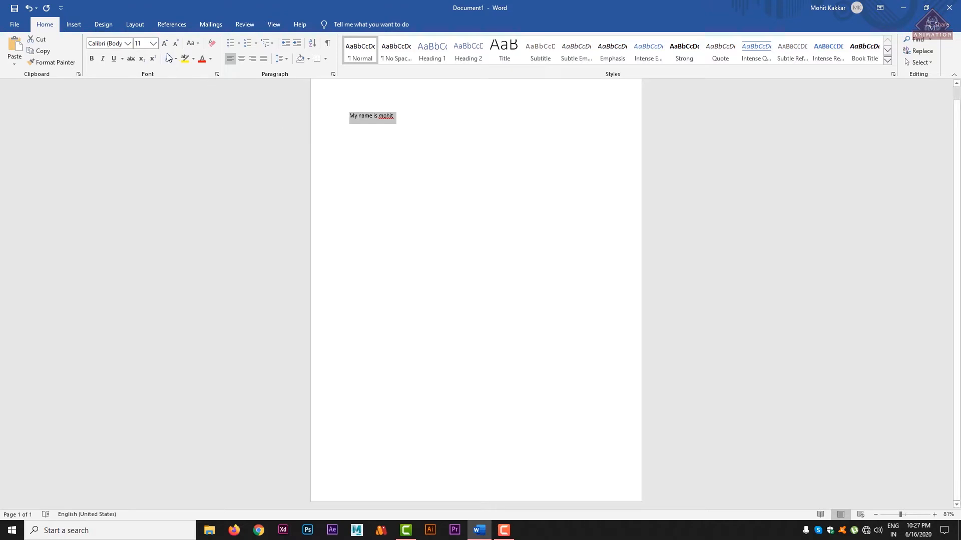
left_click(128, 43)
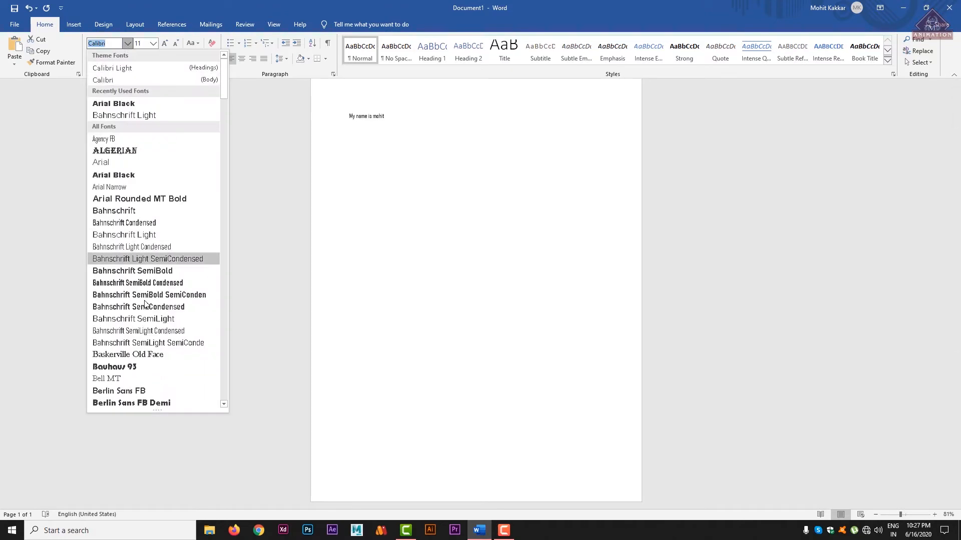
left_click(149, 364)
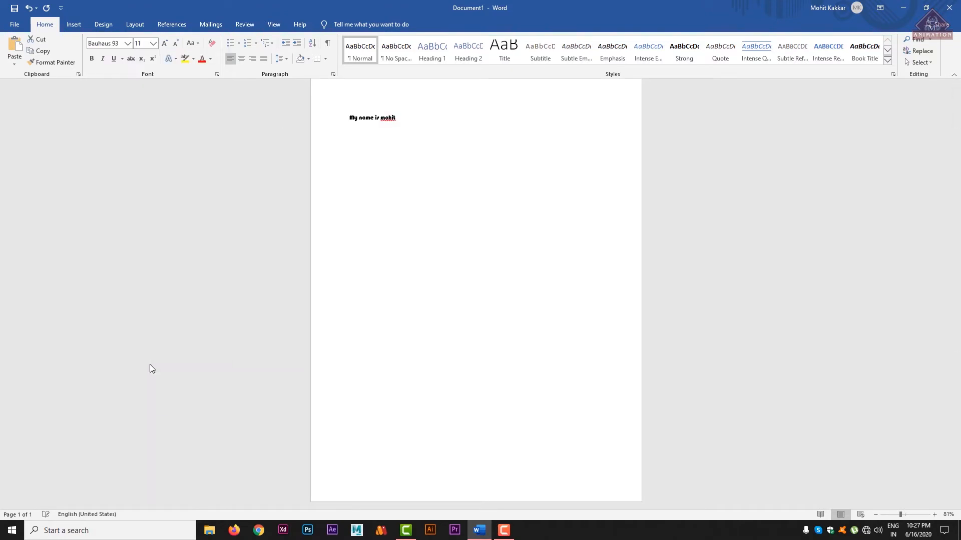
left_click(128, 43)
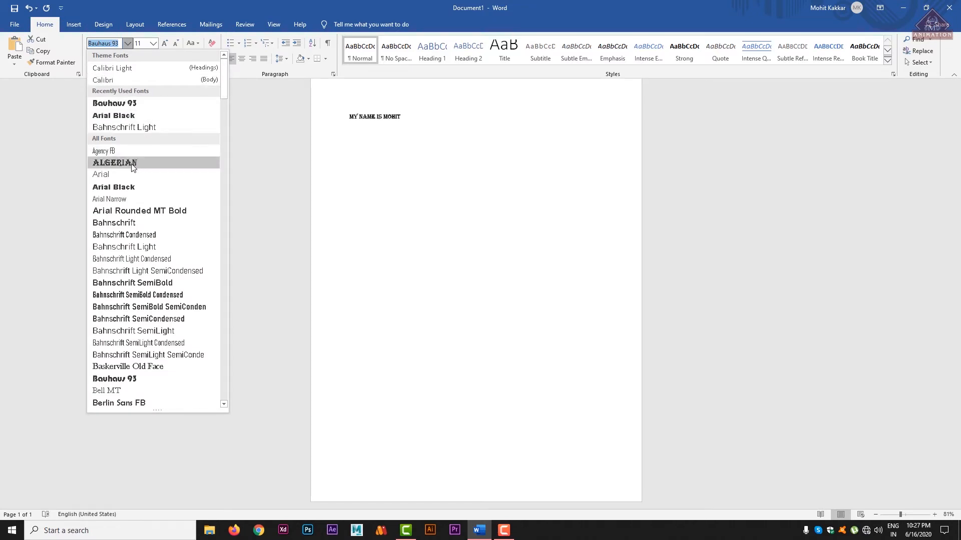
left_click(119, 174)
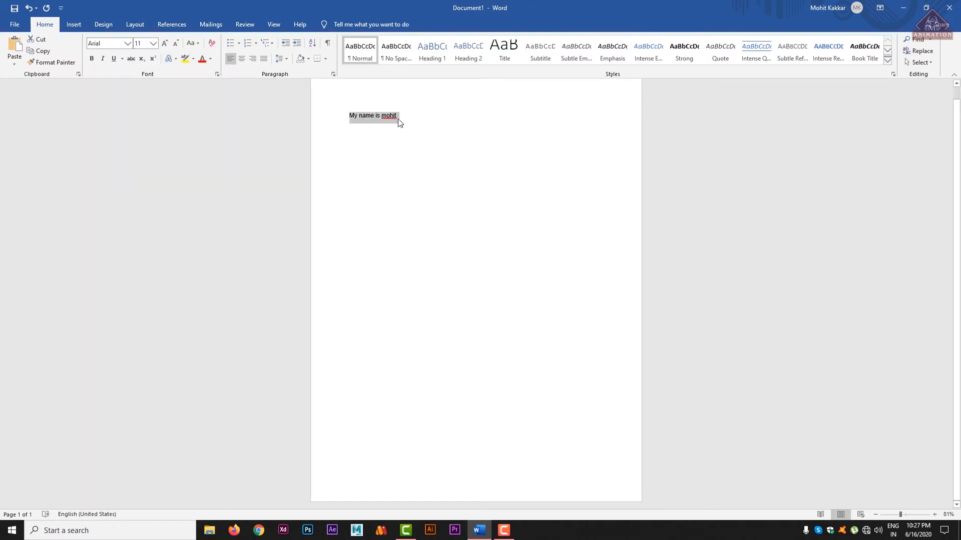
Step: Browse the available fonts with a live preview on the sentence, keeping Arial
left_click(127, 43)
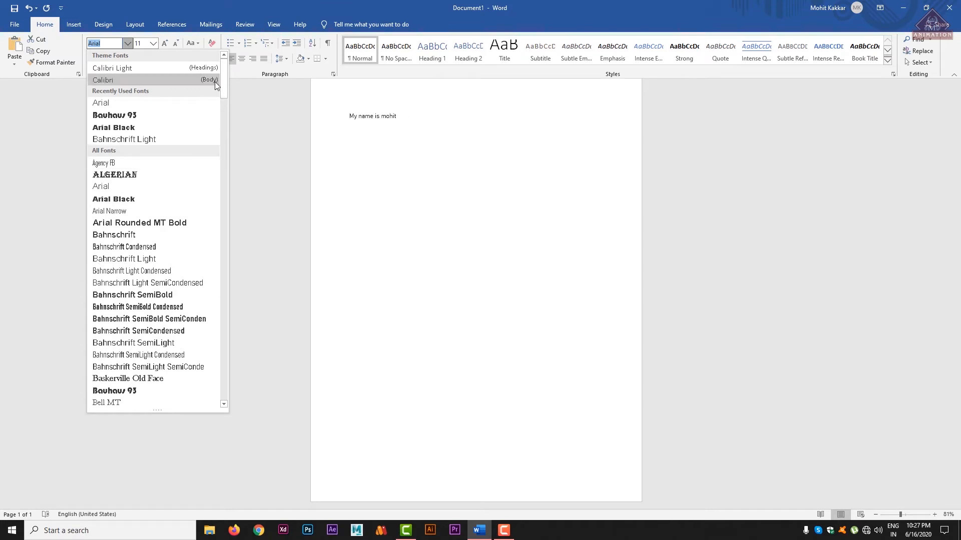
left_click_drag(227, 93, 228, 233)
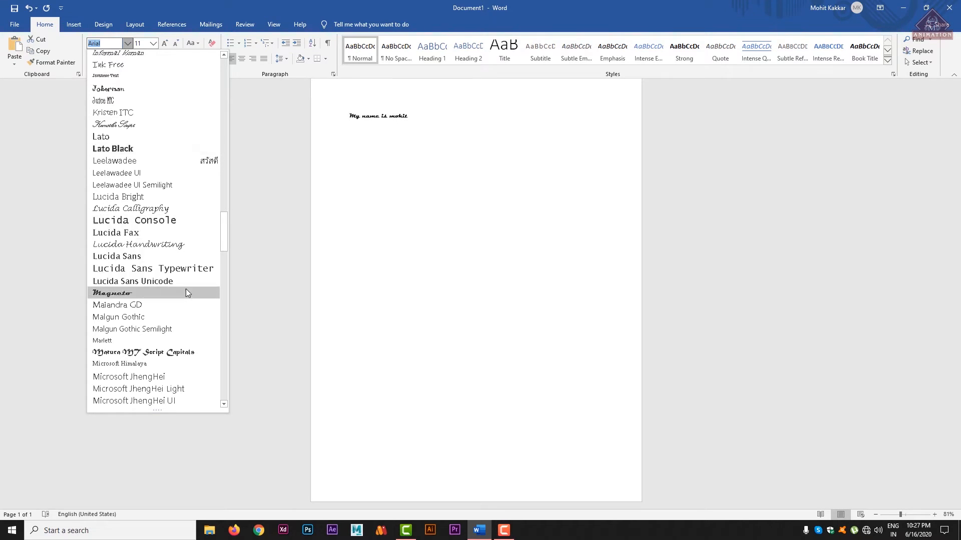
left_click_drag(224, 247, 166, 46)
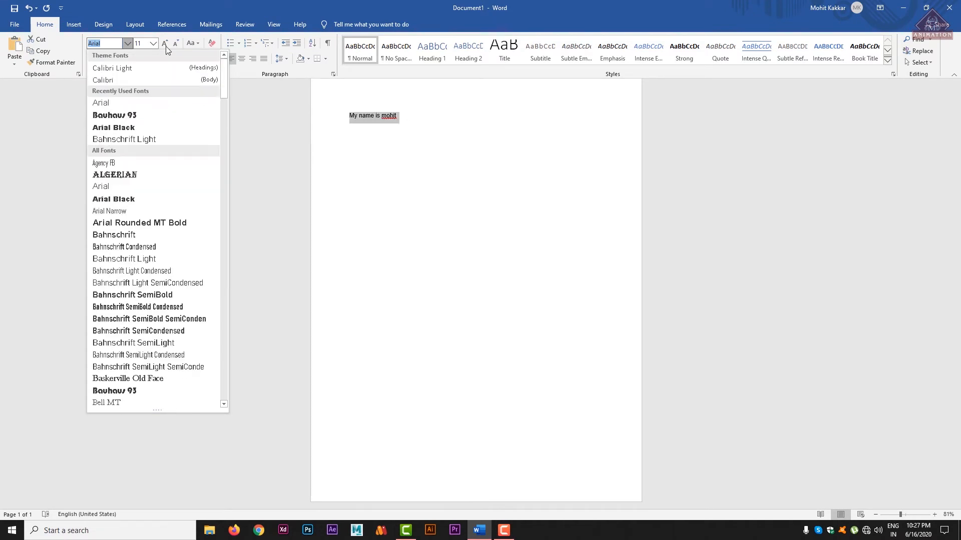
left_click(103, 44)
key("Escape")
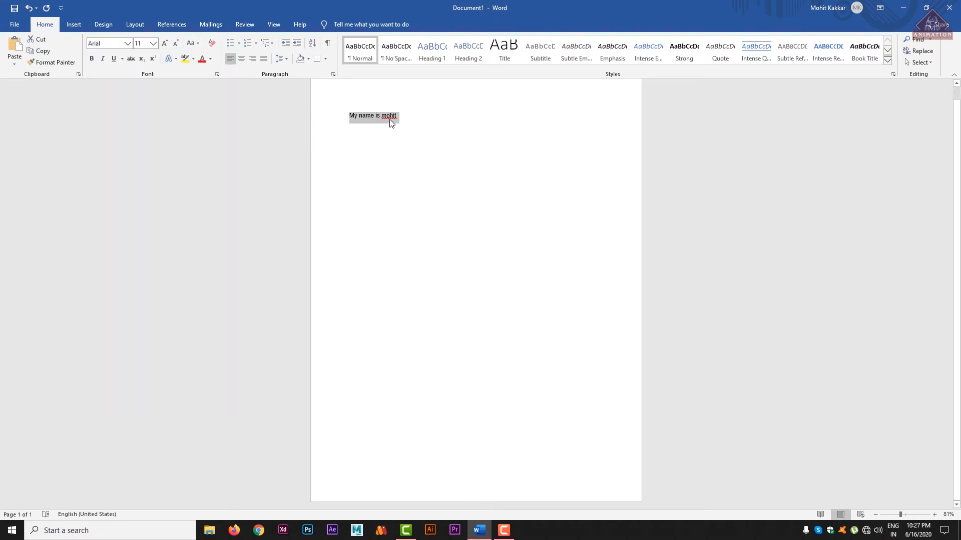
Step: Turn off showing the Mini Toolbar on selection and reselect the sentence to check the effect
left_click(391, 122)
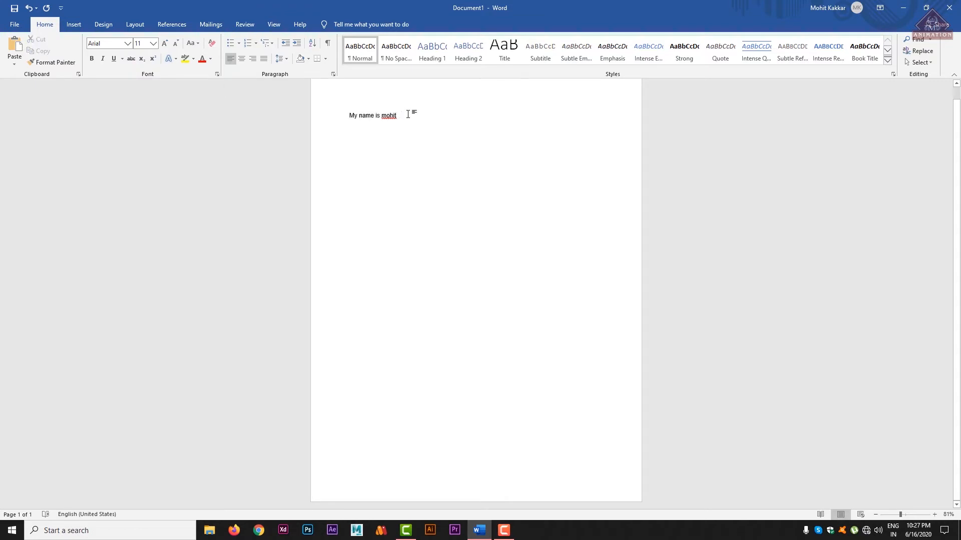
left_click_drag(407, 114, 345, 118)
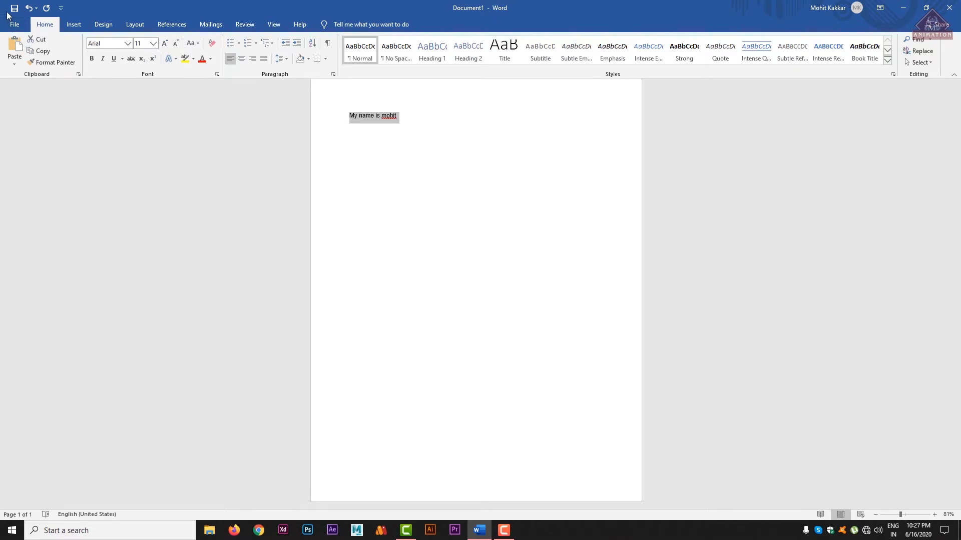
left_click(14, 25)
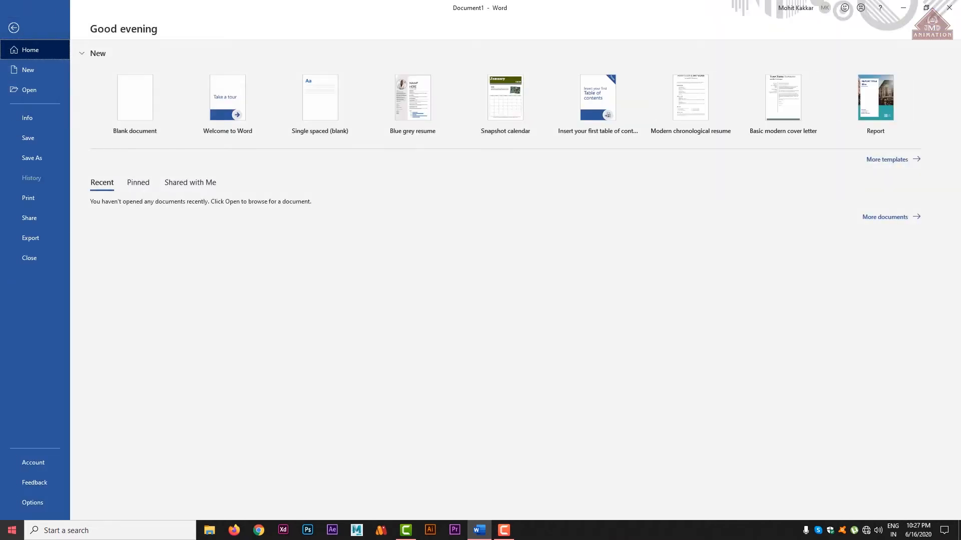
left_click(32, 502)
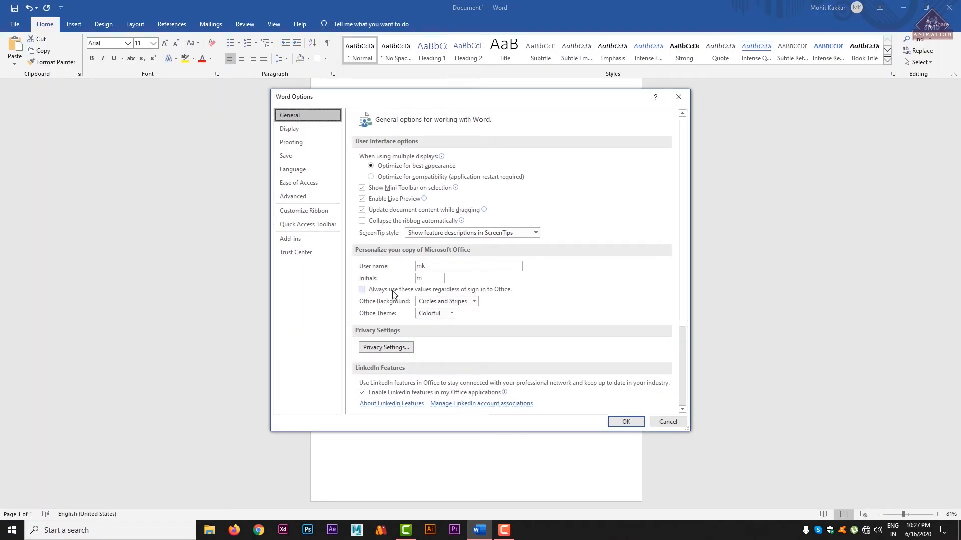
left_click(361, 188)
left_click(624, 422)
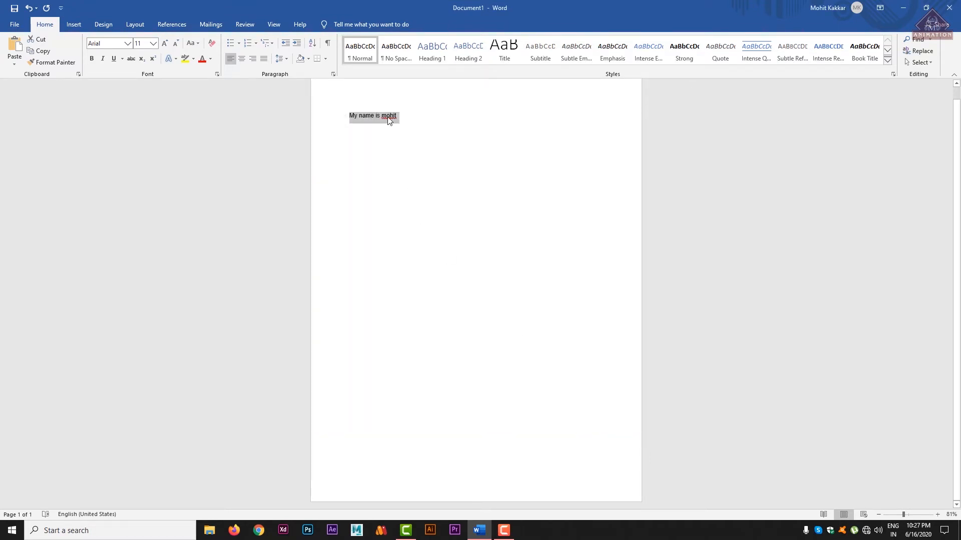
left_click(399, 117)
triple_click(364, 116)
Step: Turn showing the Mini Toolbar on selection back on and reselect the sentence
left_click(15, 24)
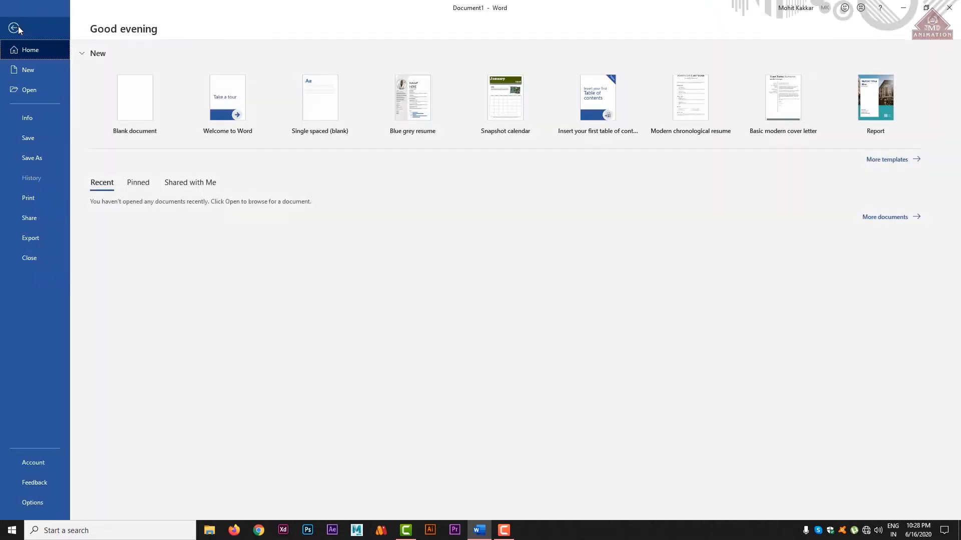
left_click(31, 502)
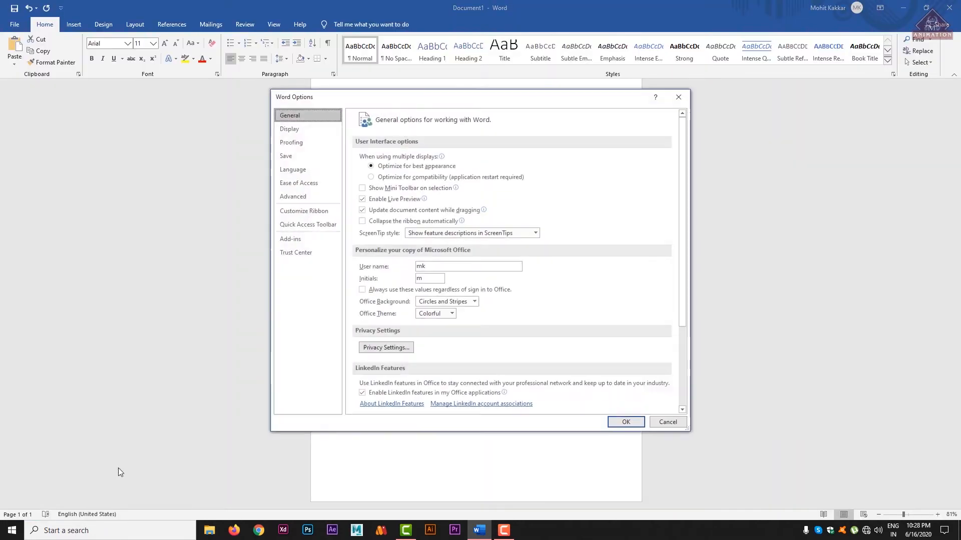
left_click(363, 190)
left_click(625, 422)
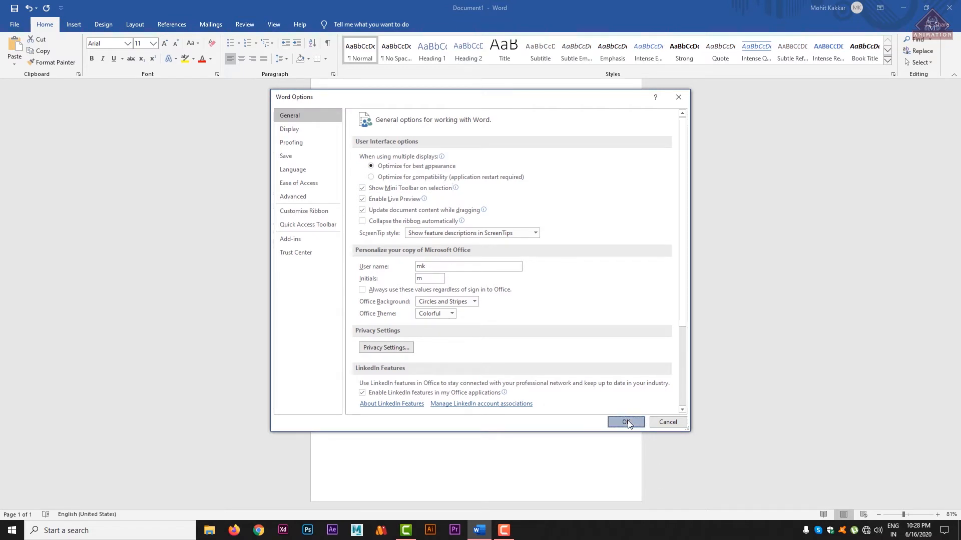
left_click(395, 117)
triple_click(372, 117)
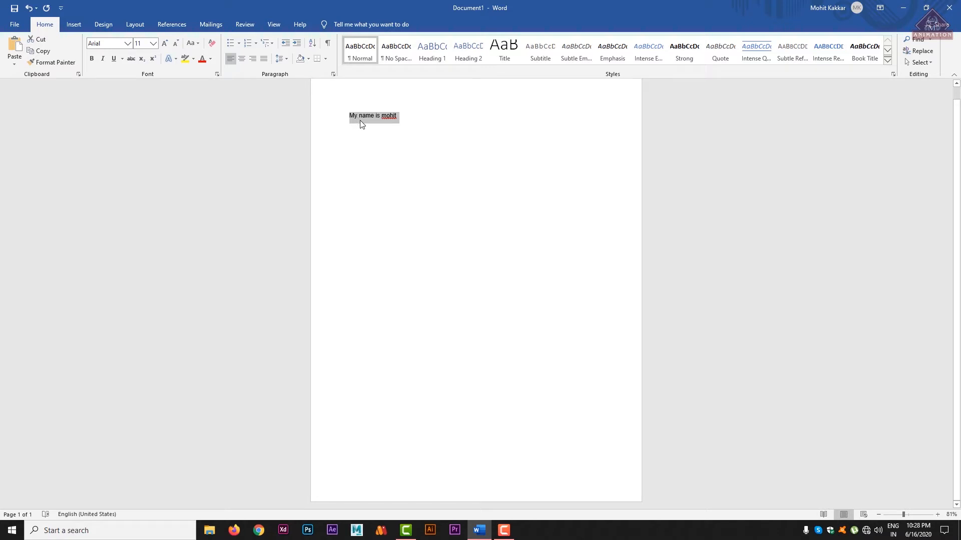
Step: Format the whole sentence in the Algerian font at size 36
left_click_drag(401, 115, 350, 117)
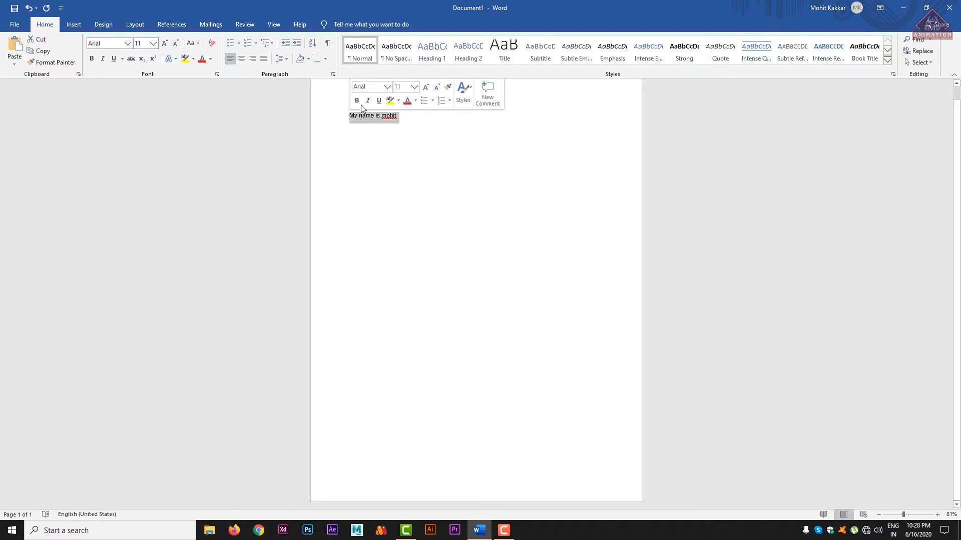
left_click(386, 87)
left_click(381, 219)
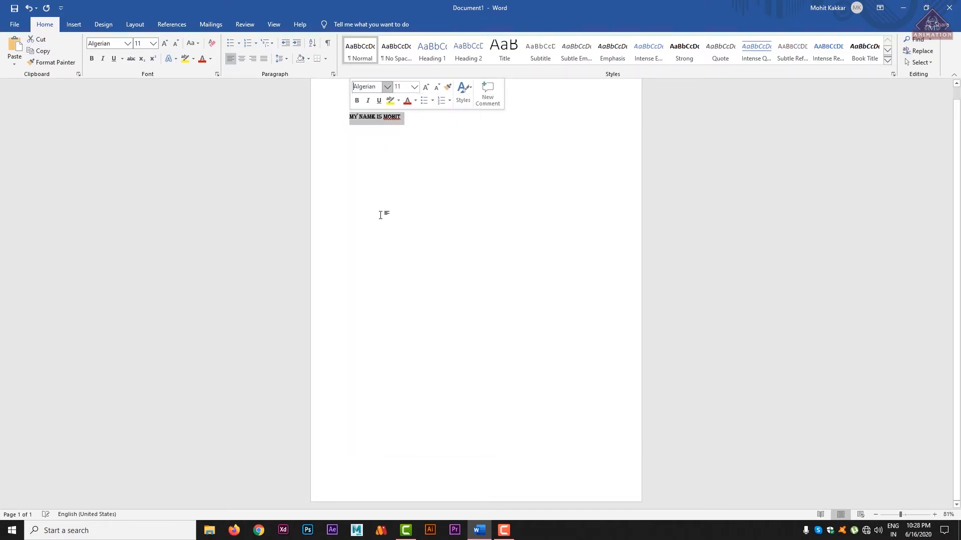
left_click(412, 86)
left_click(412, 220)
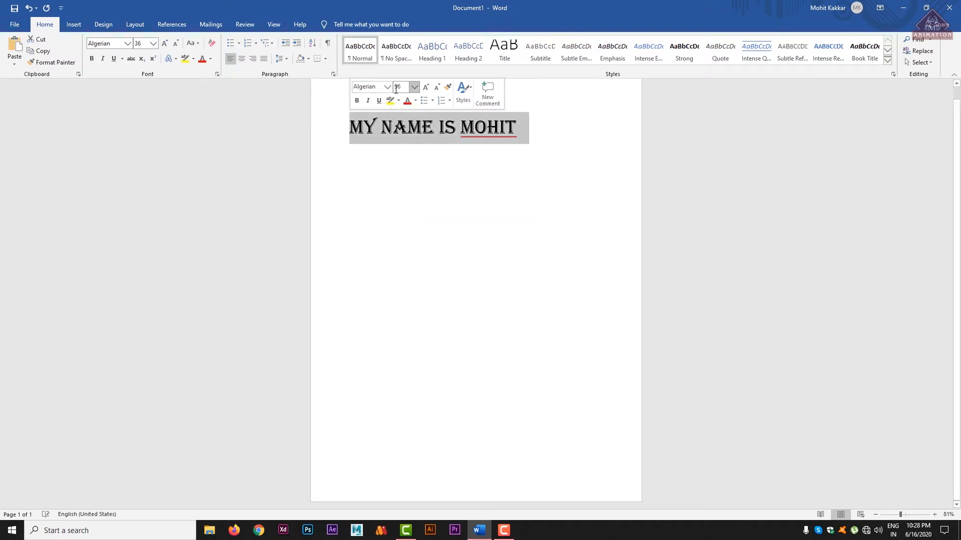
Step: Try bold, italic and underline on the sentence, remove all three and deselect the text
left_click(356, 102)
left_click(368, 101)
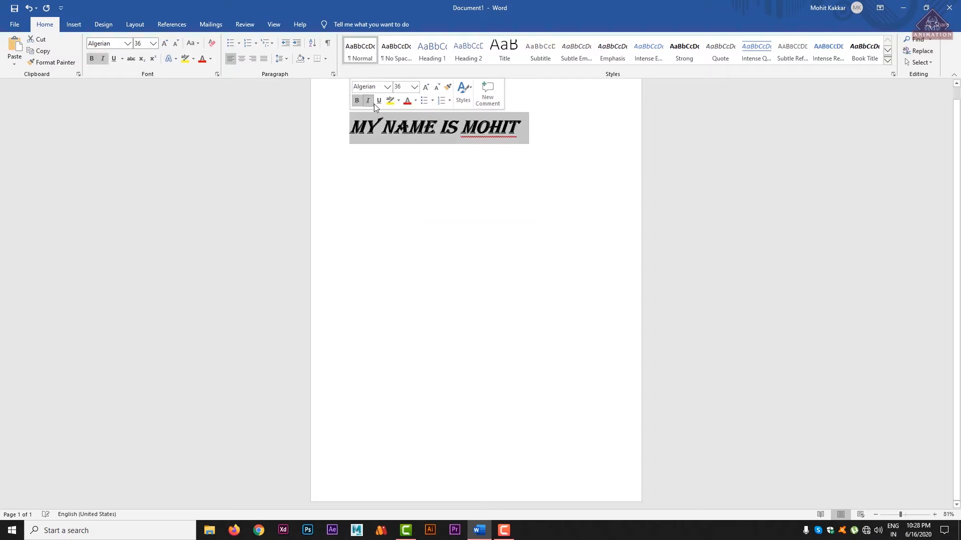
left_click(378, 101)
left_click(378, 101)
left_click(368, 100)
left_click(357, 101)
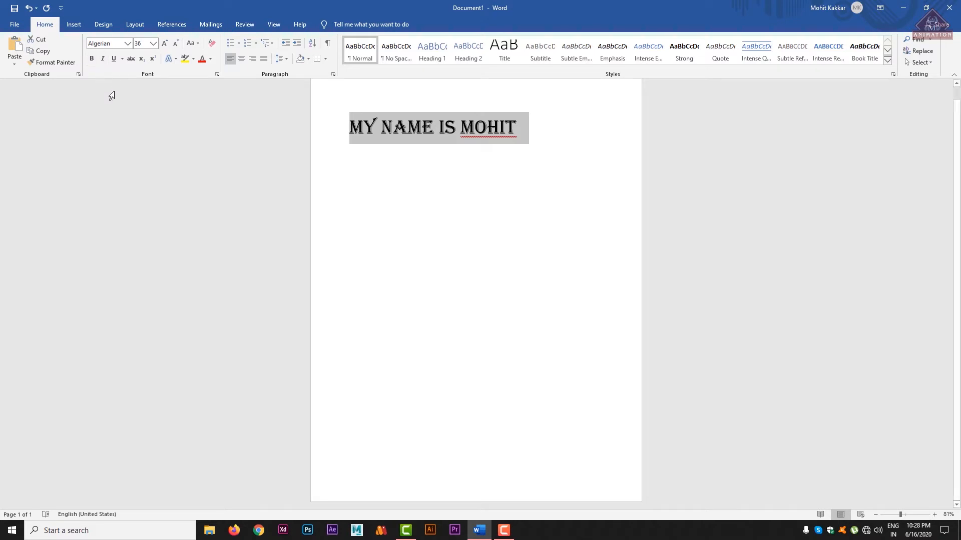
left_click(434, 130)
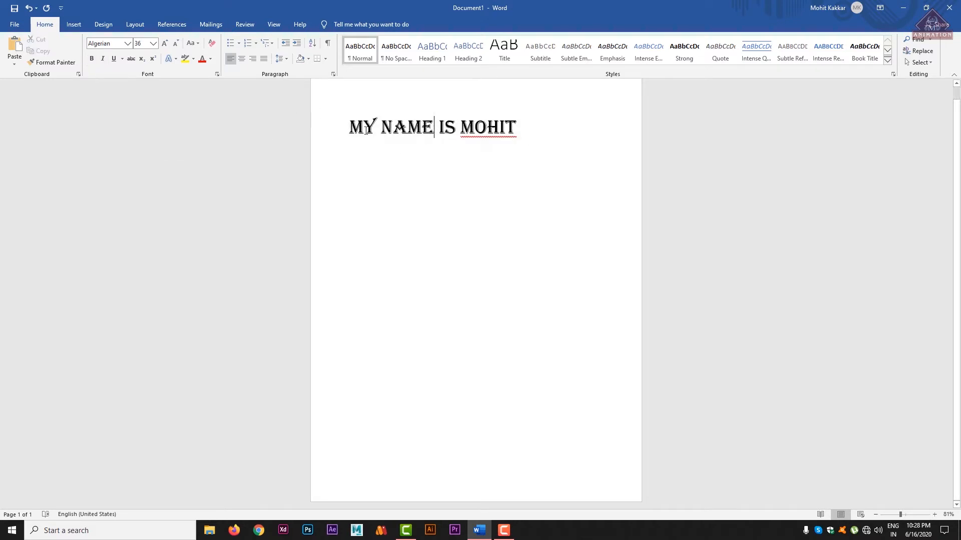
Step: Select the whole sentence and display the detailed list of styles, enlarged to show more entries
left_click_drag(514, 126, 341, 127)
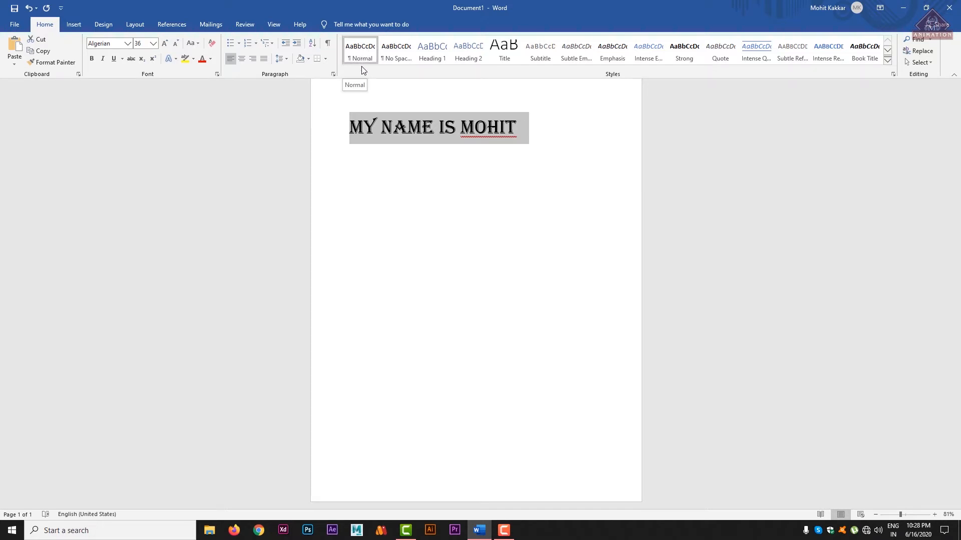
left_click(893, 74)
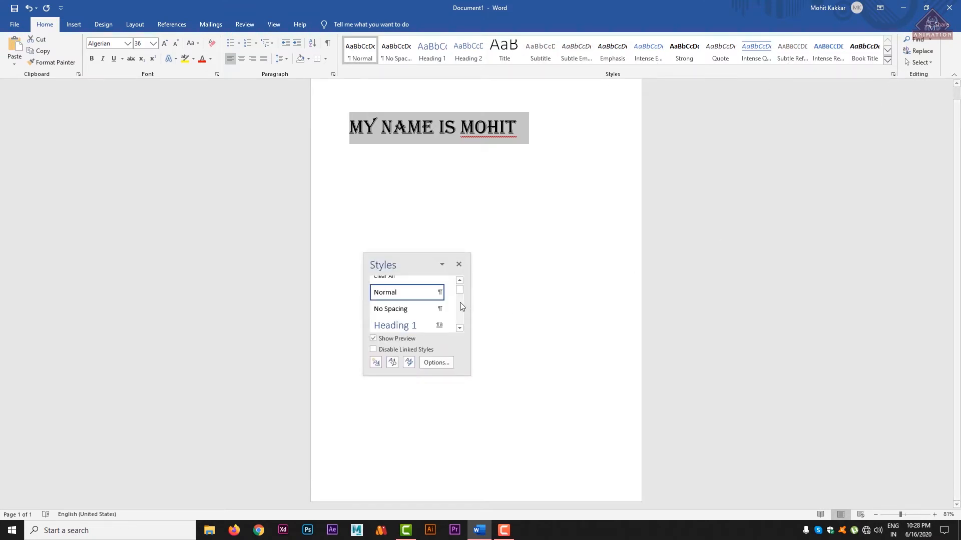
left_click_drag(460, 288, 463, 307)
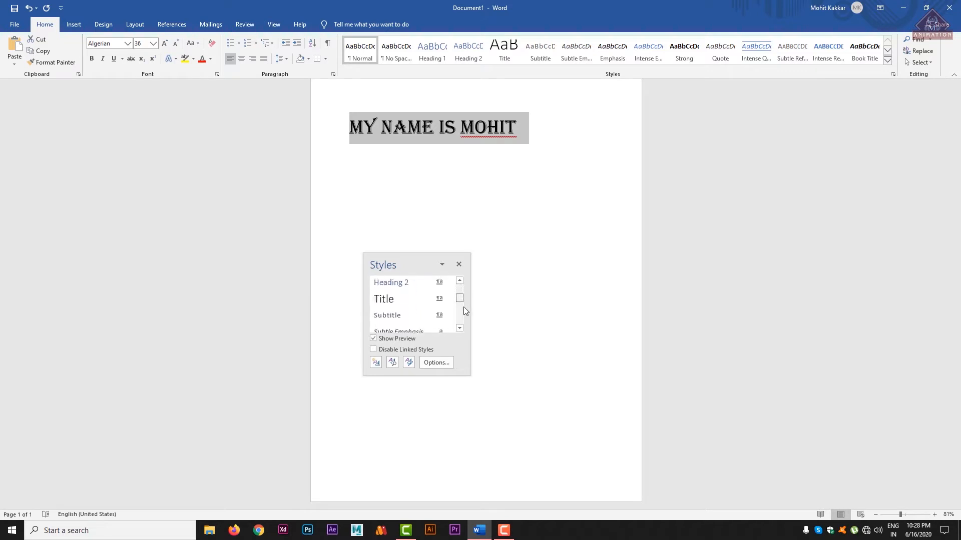
left_click_drag(468, 373, 695, 518)
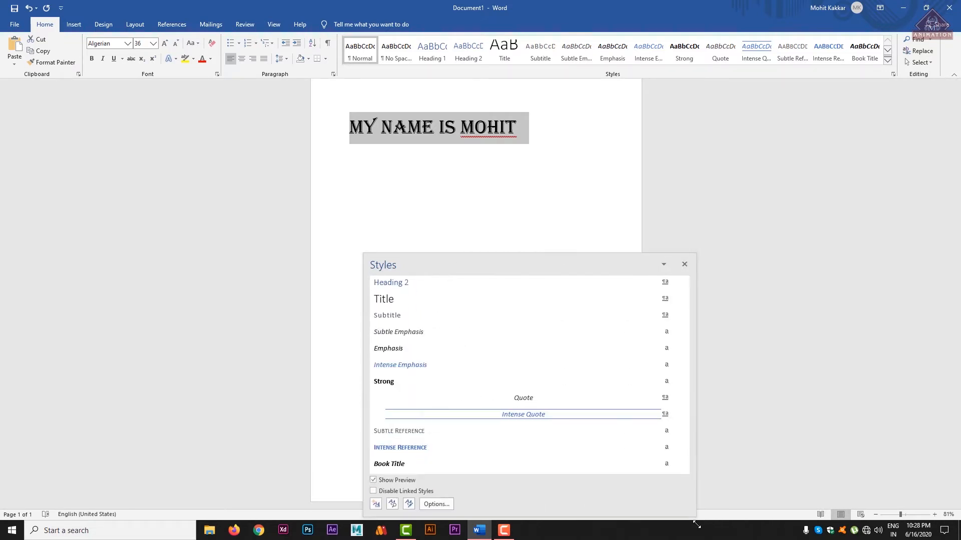
left_click_drag(687, 338, 683, 301)
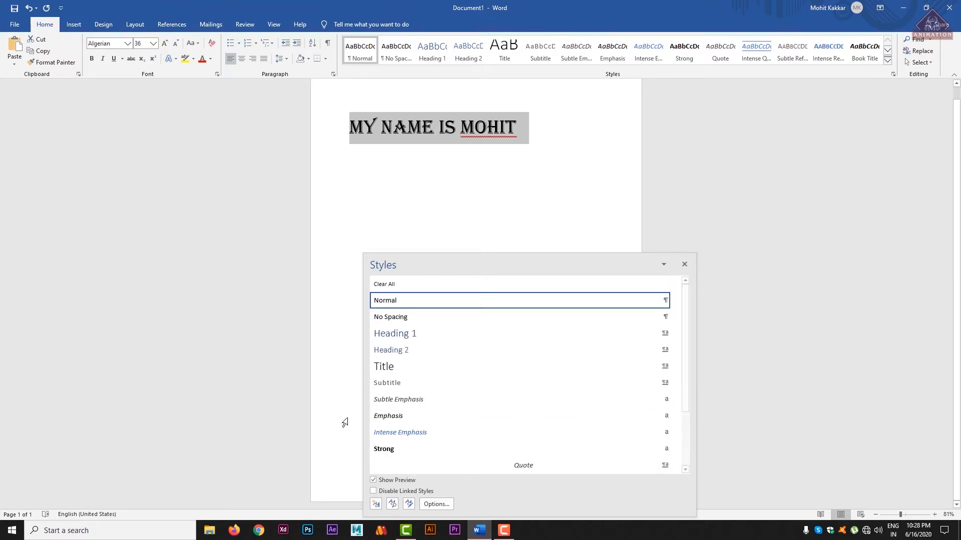
Step: Try Subtle Emphasis, Subtitle, Title, Heading 2, Heading 1, No Spacing and Normal on the sentence, and clear all its formatting
left_click(404, 399)
left_click(401, 383)
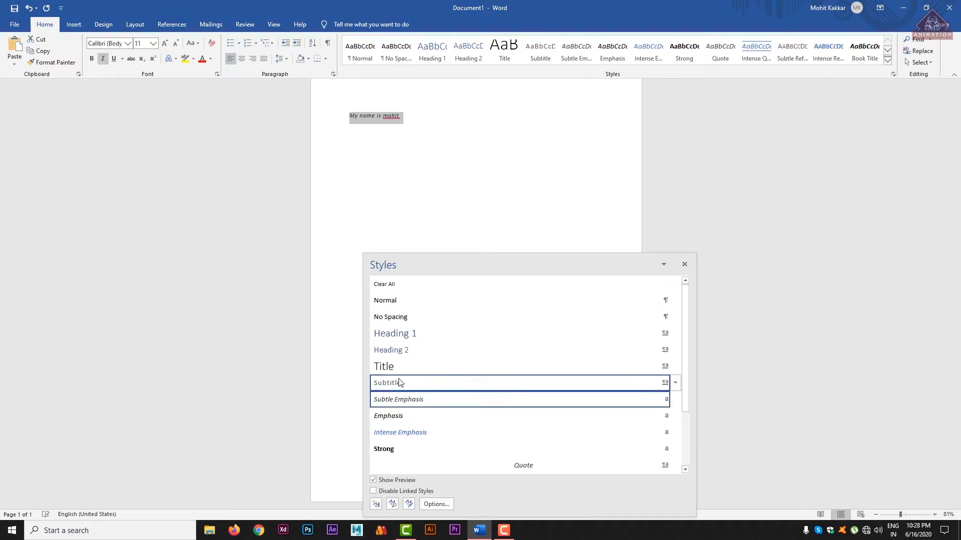
left_click(395, 367)
left_click(396, 353)
left_click(395, 333)
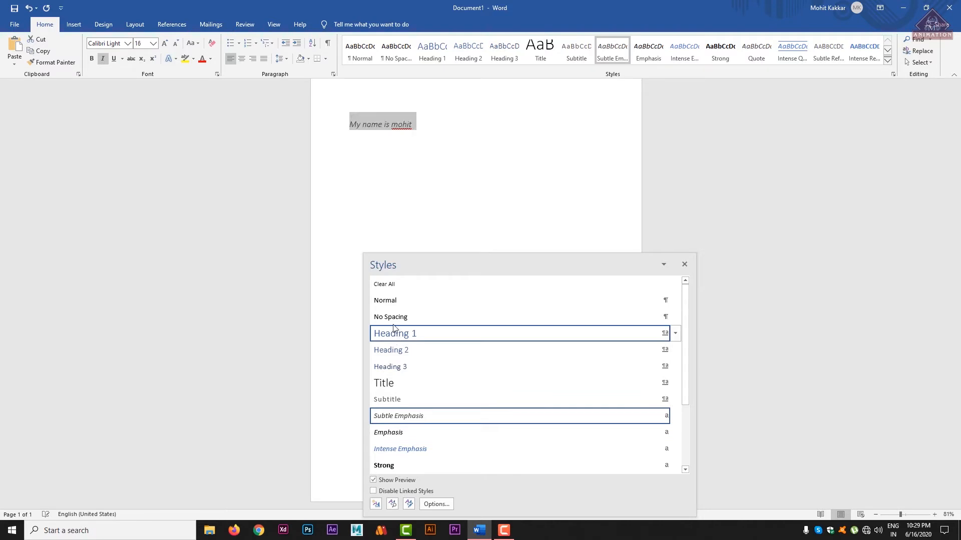
left_click(389, 317)
left_click(387, 301)
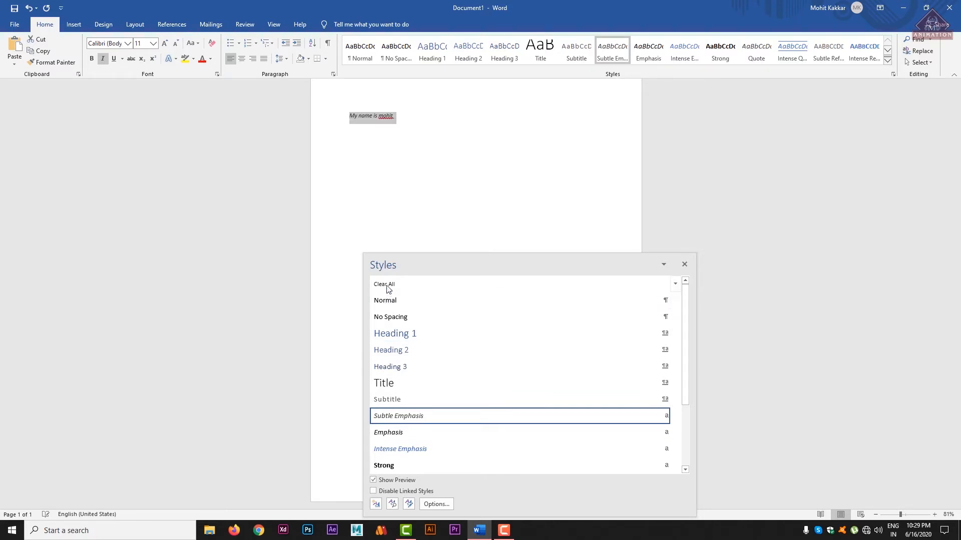
left_click(385, 284)
Step: Apply the Title style to the sentence, try Subtle Emphasis and Intense Emphasis, and apply Strong
left_click(384, 384)
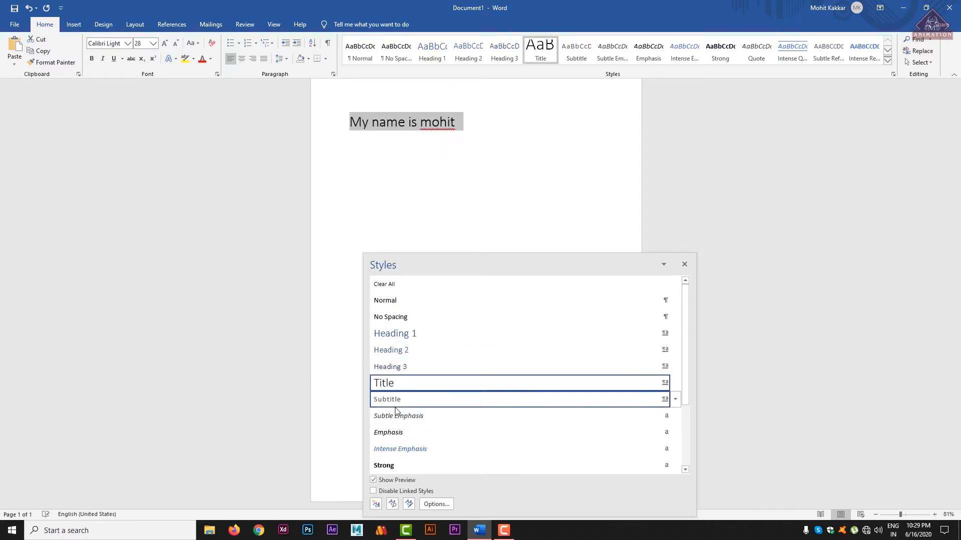
left_click(396, 416)
left_click(406, 450)
left_click(395, 465)
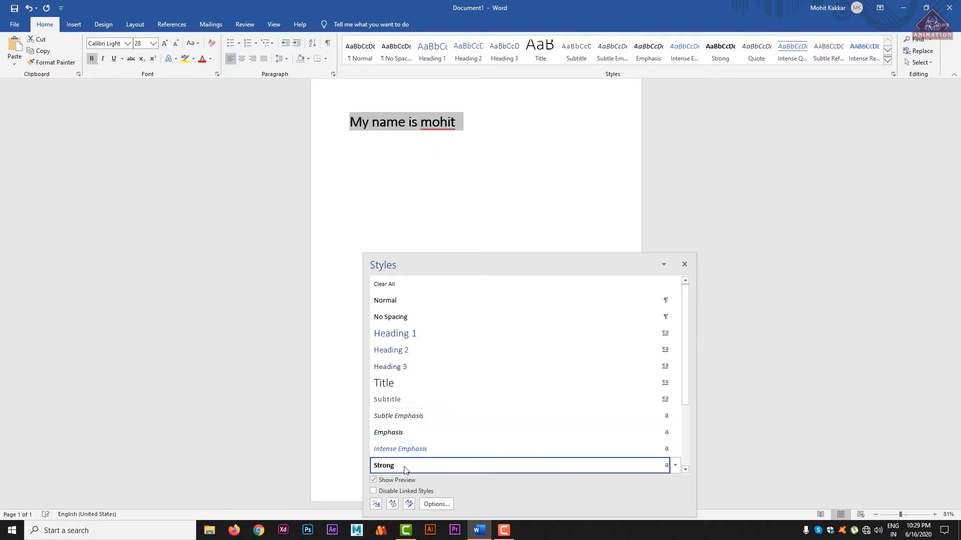
Step: Review the remaining styles, close the detailed style list and apply the Normal style to the sentence
left_click_drag(686, 332, 689, 451)
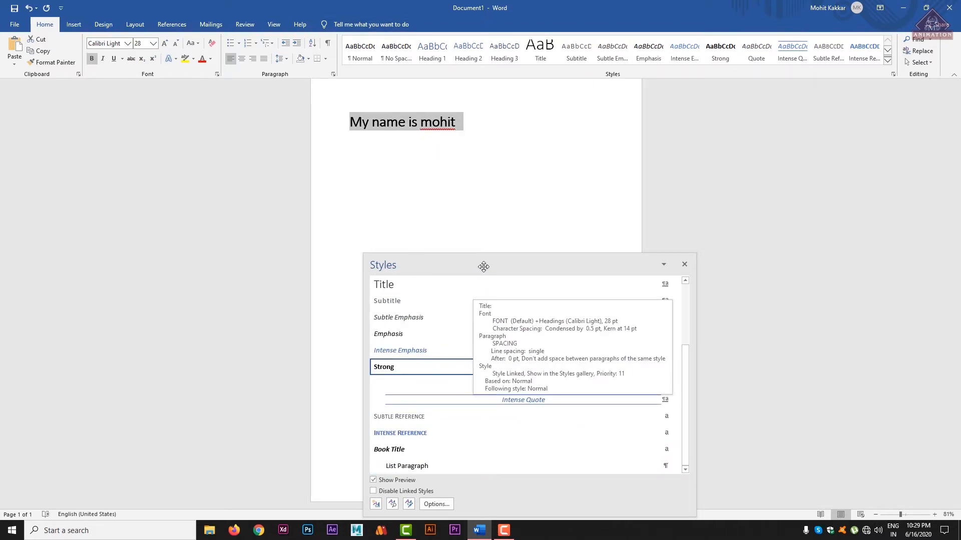
left_click_drag(482, 265, 482, 122)
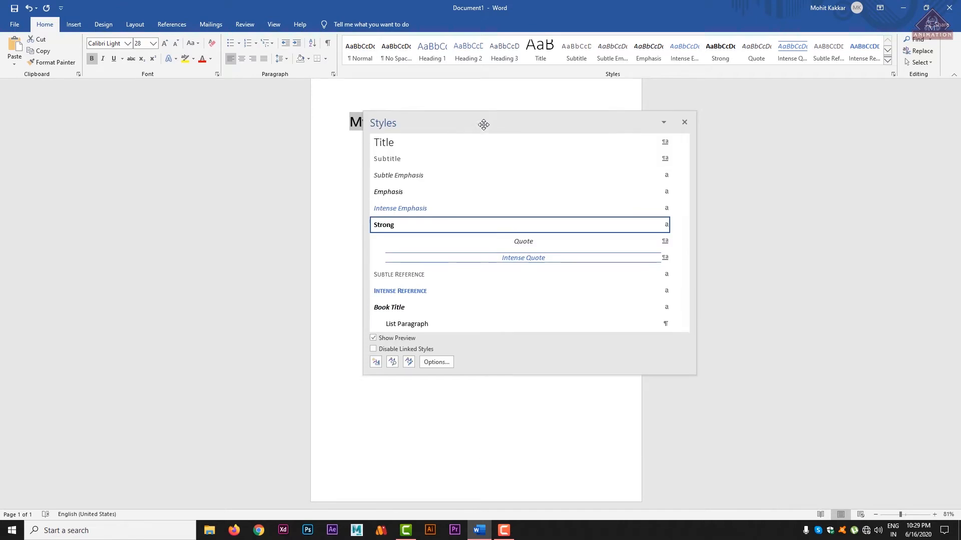
left_click(684, 122)
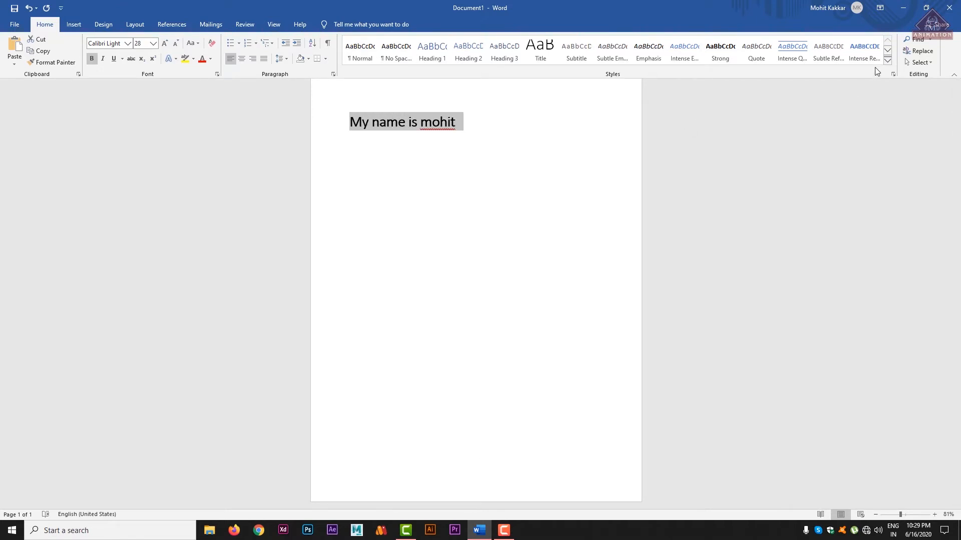
left_click(360, 55)
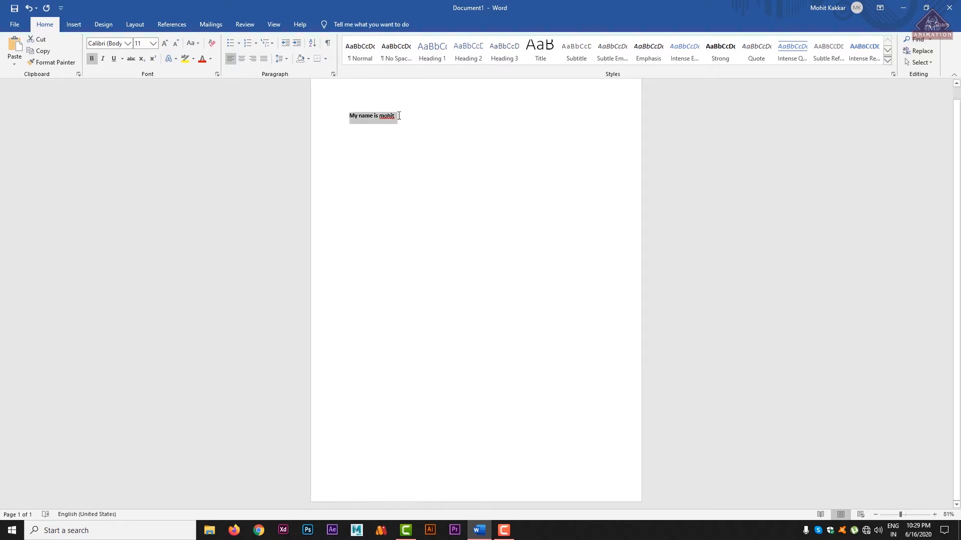
Step: With the sentence selected, examine all the styles offered in the style gallery, including its second row
left_click_drag(399, 115, 348, 119)
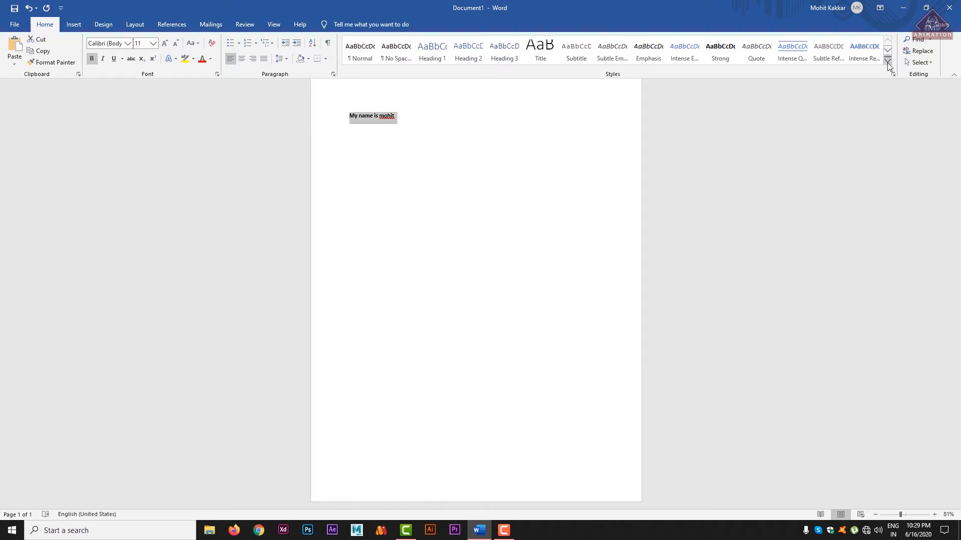
left_click(887, 61)
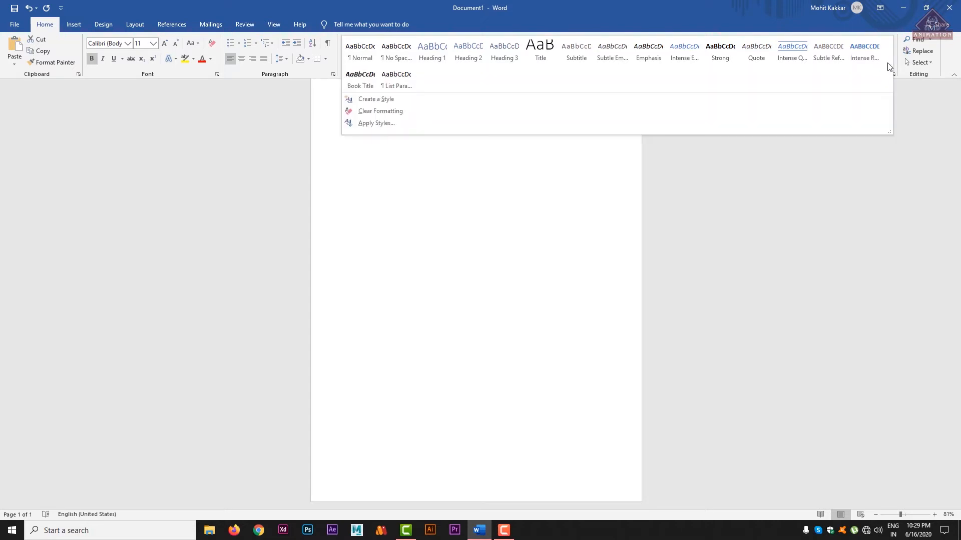
left_click(910, 131)
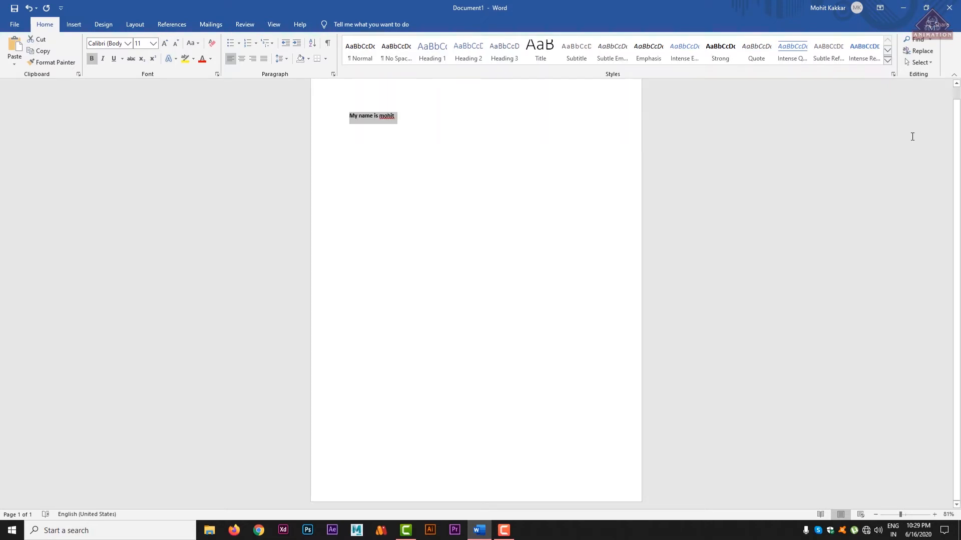
left_click(888, 51)
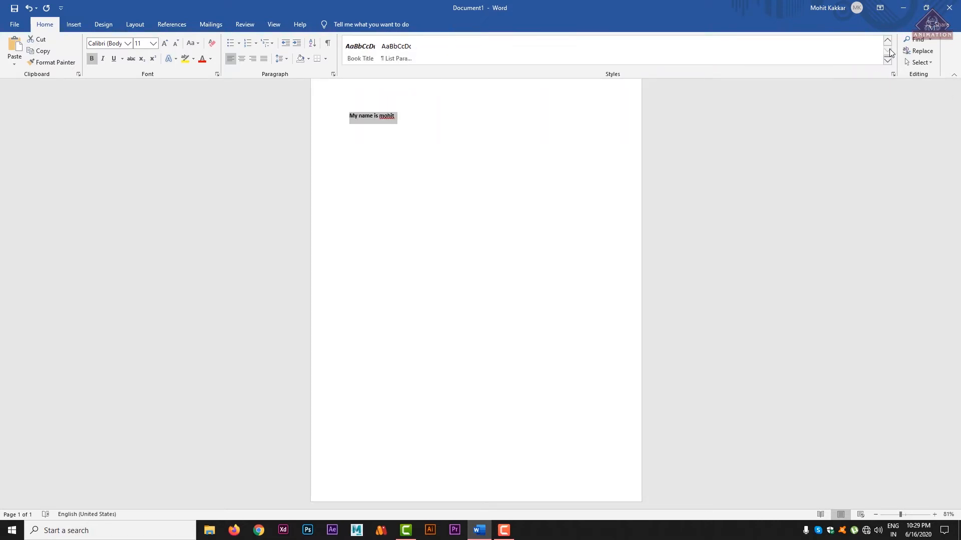
left_click(887, 61)
left_click(903, 80)
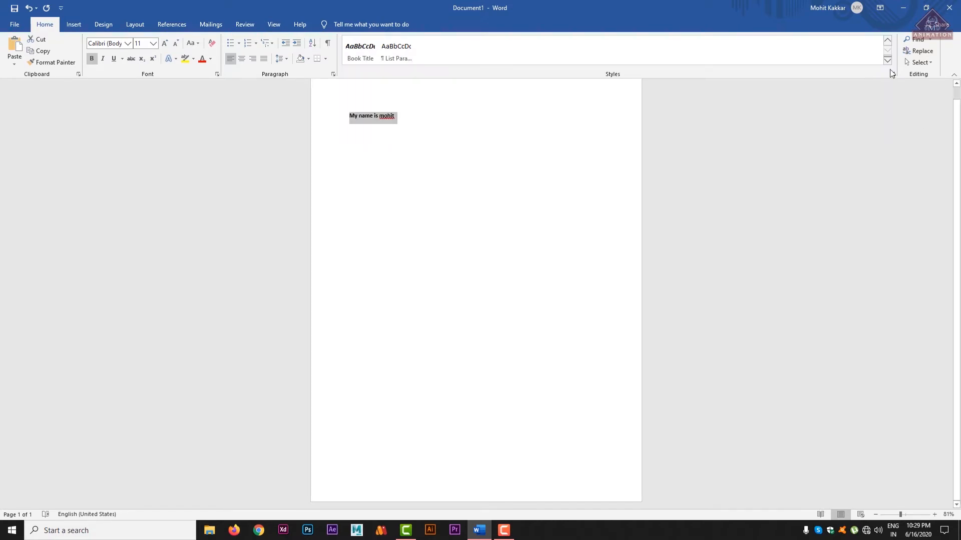
left_click(887, 43)
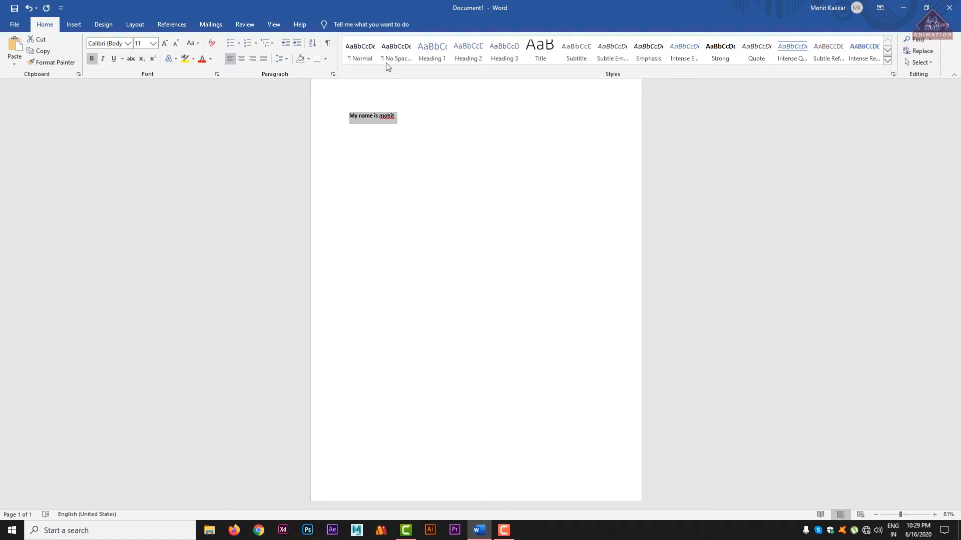
Step: Apply the Normal style to the sentence, and collapse and restore the ribbon several times
left_click(359, 53)
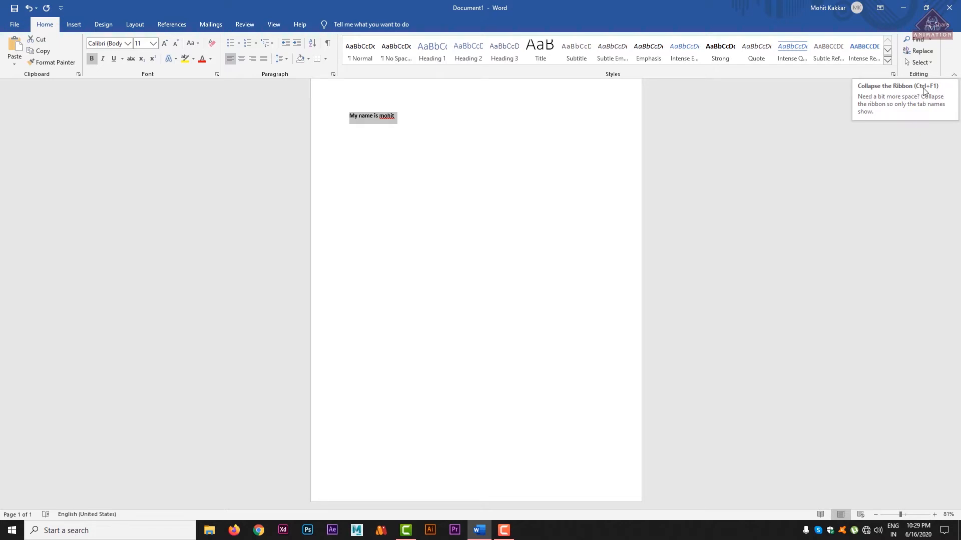
left_click(954, 76)
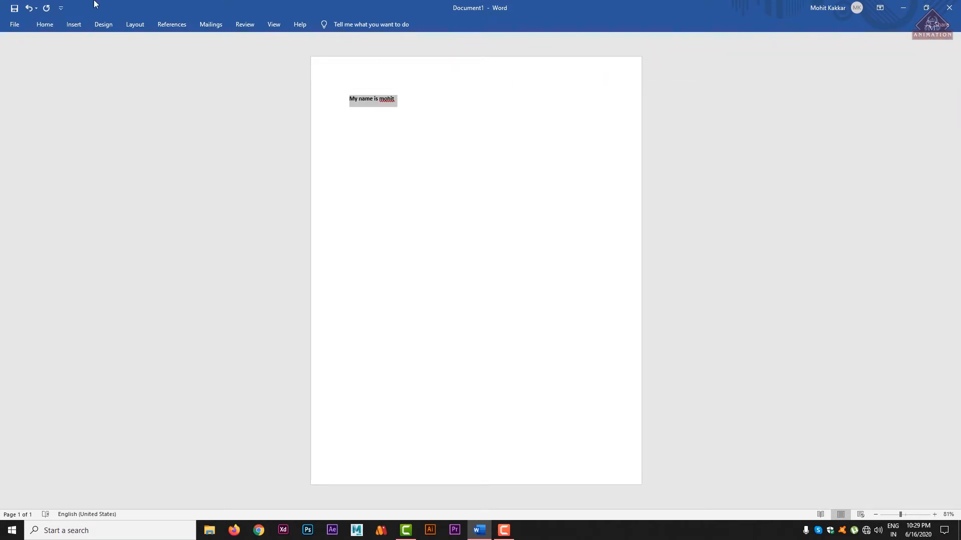
double_click(45, 24)
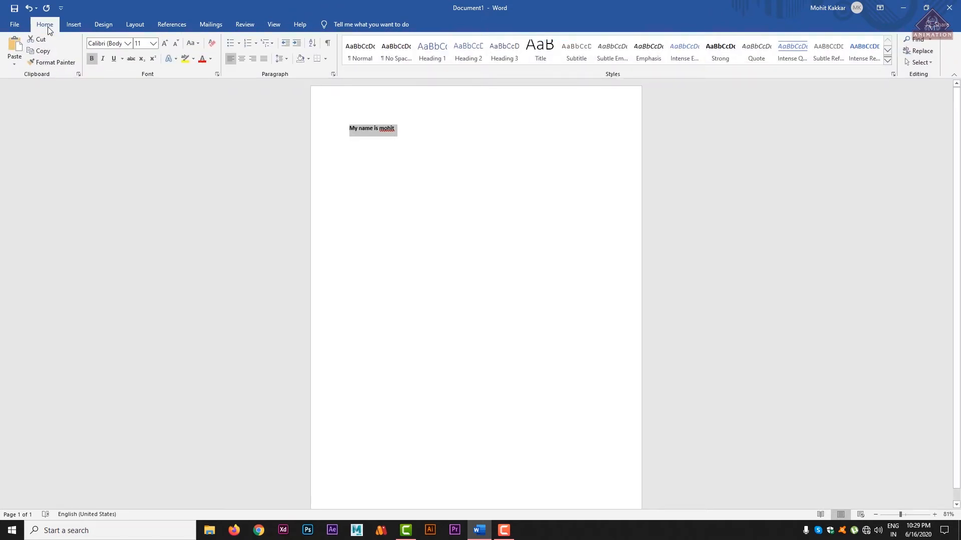
double_click(45, 24)
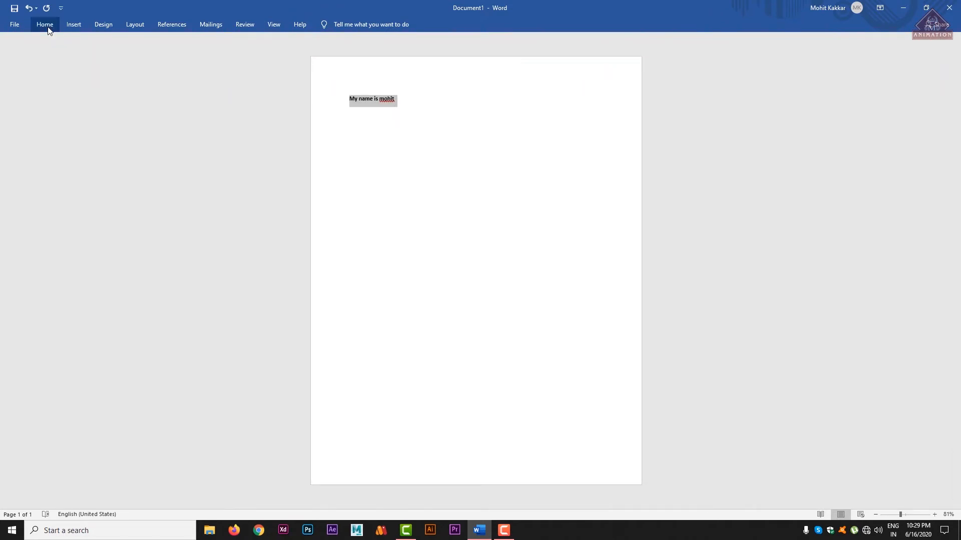
double_click(45, 24)
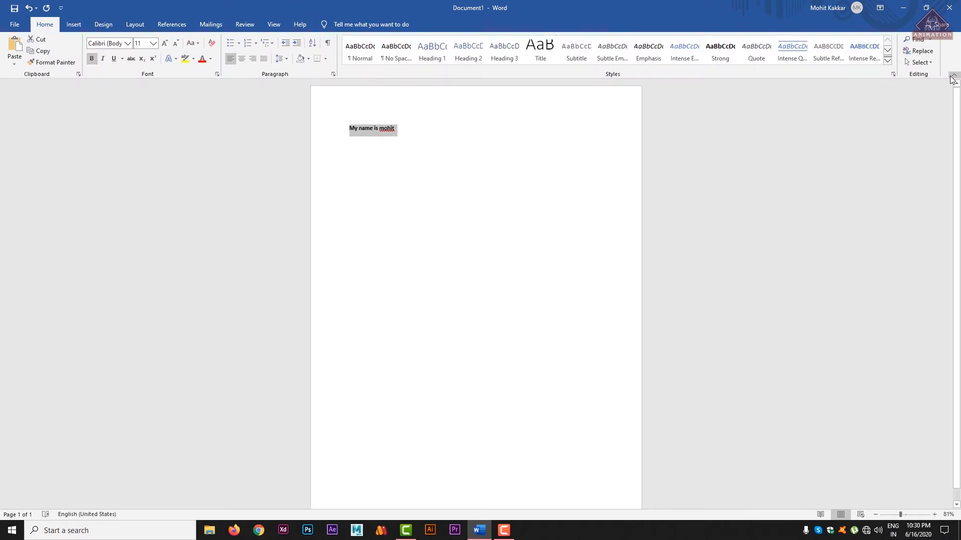
left_click(953, 77)
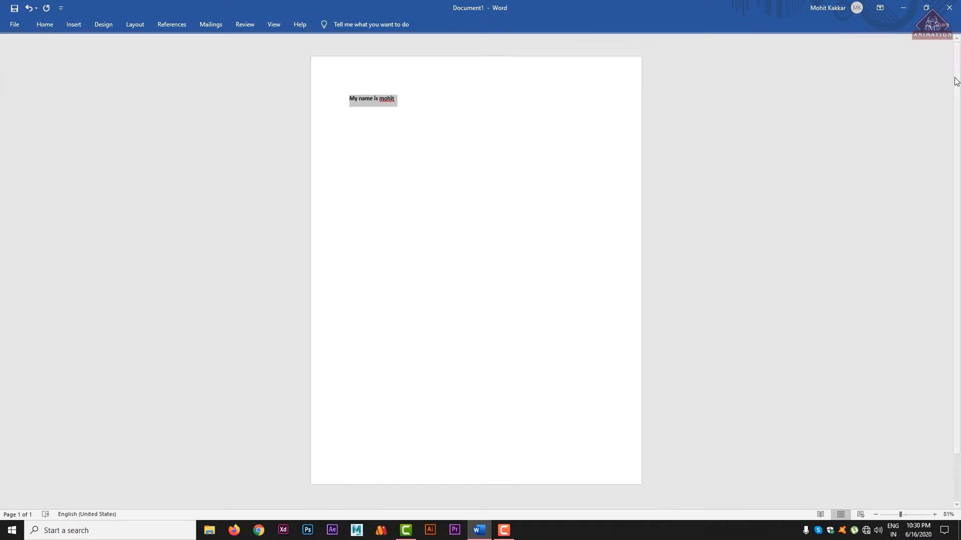
double_click(55, 24)
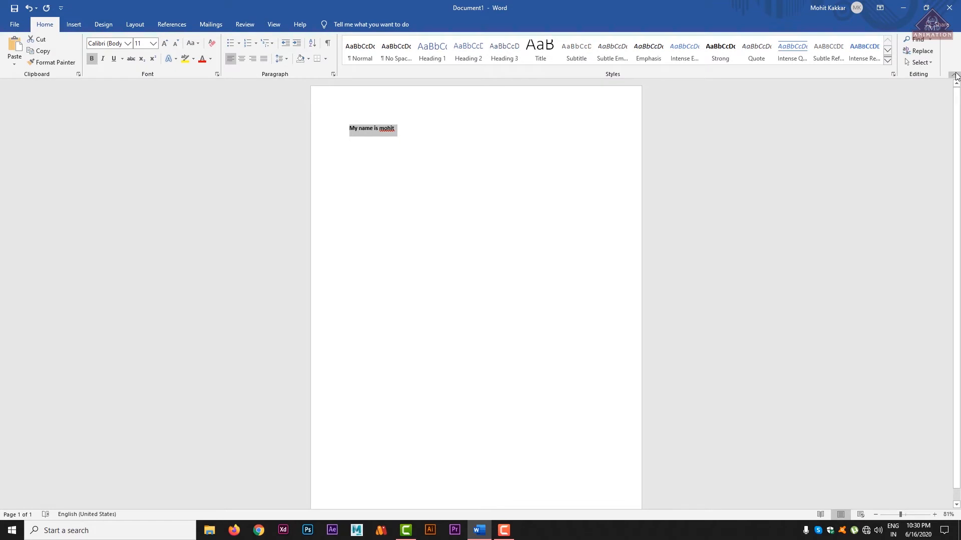
Step: Deselect the sentence, and collapse and expand the ribbon twice more
left_click(703, 274)
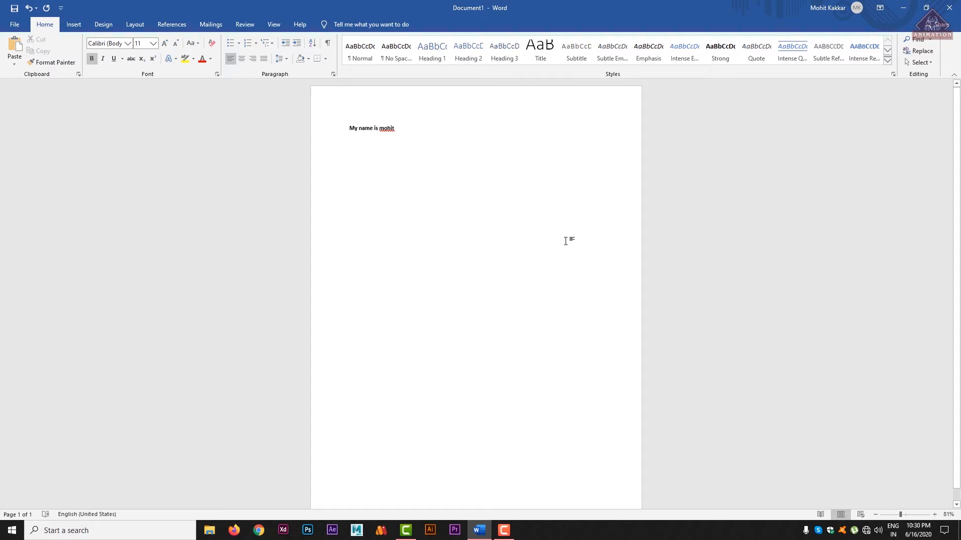
key("ctrl+F1")
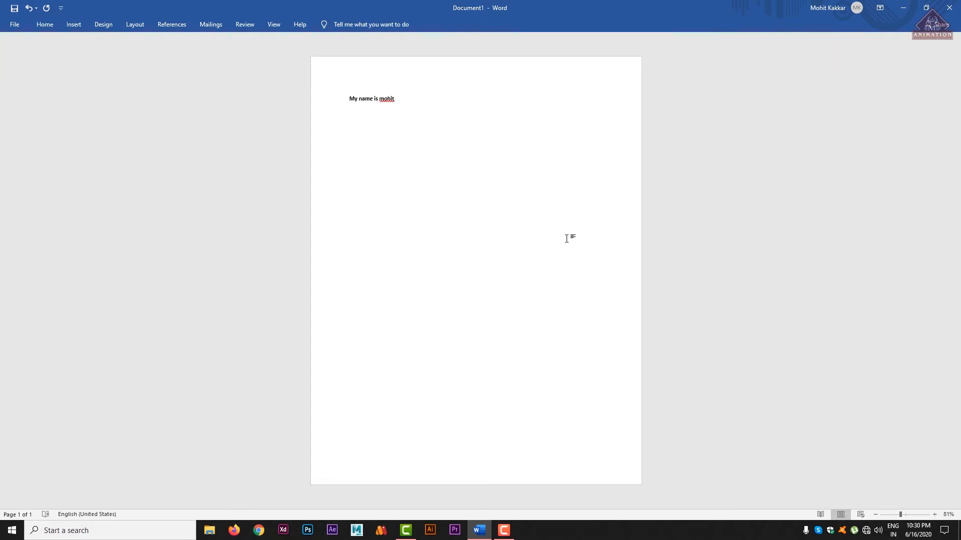
key("ctrl+F1")
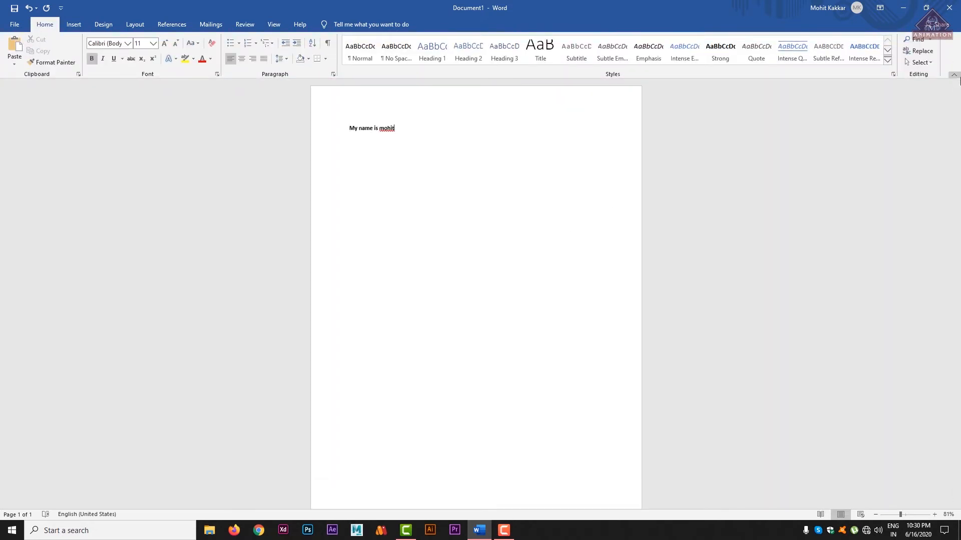
left_click(954, 76)
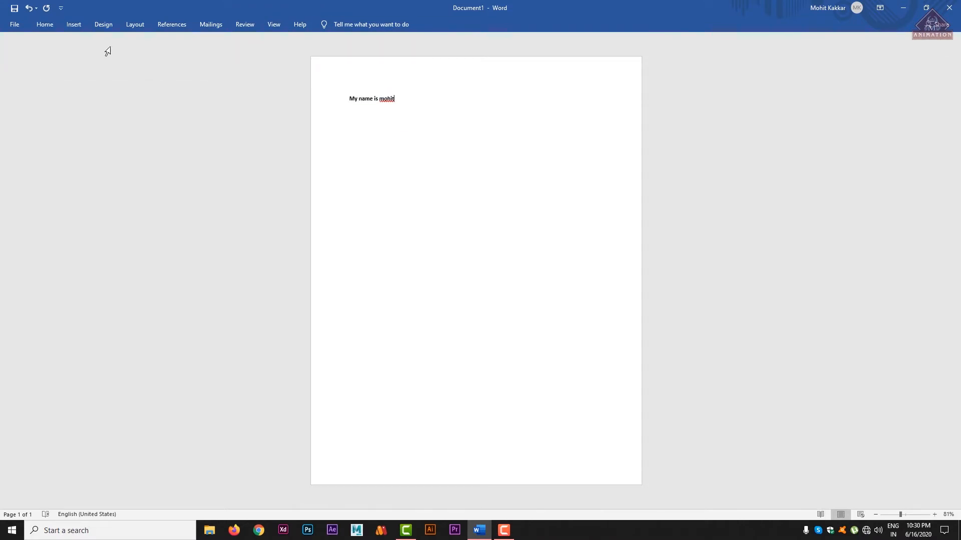
double_click(49, 26)
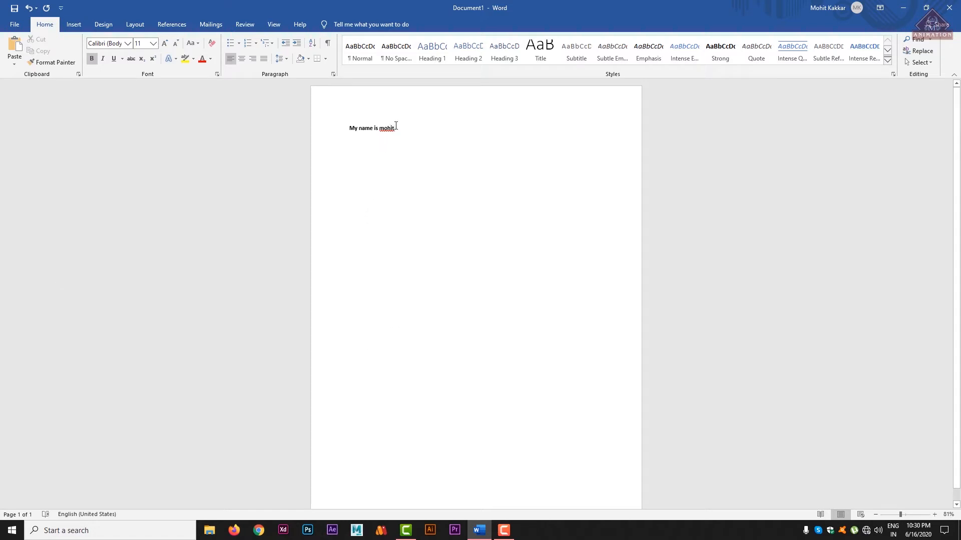
Step: Select the whole sentence and look through the Insert, View, References, Layout and Design command sets
left_click_drag(396, 126, 321, 128)
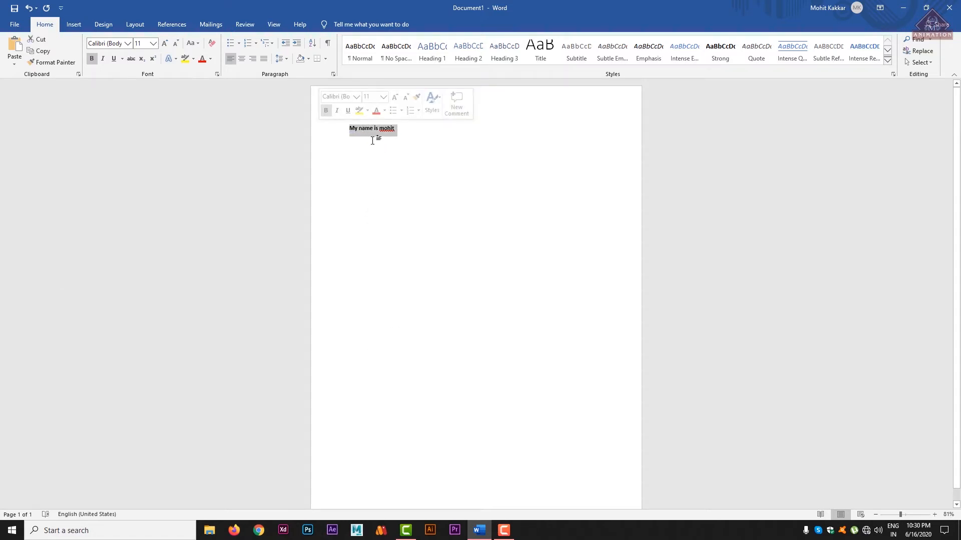
left_click(75, 25)
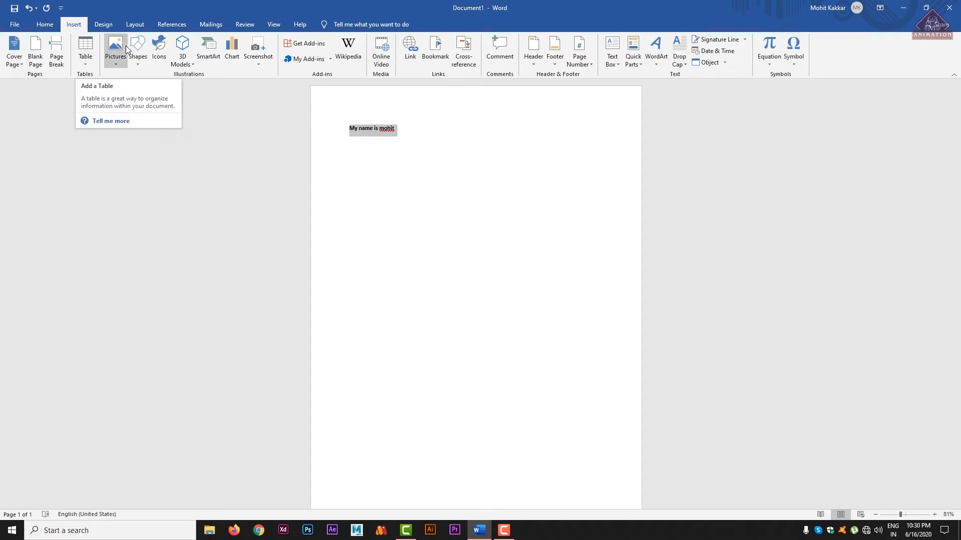
left_click(269, 27)
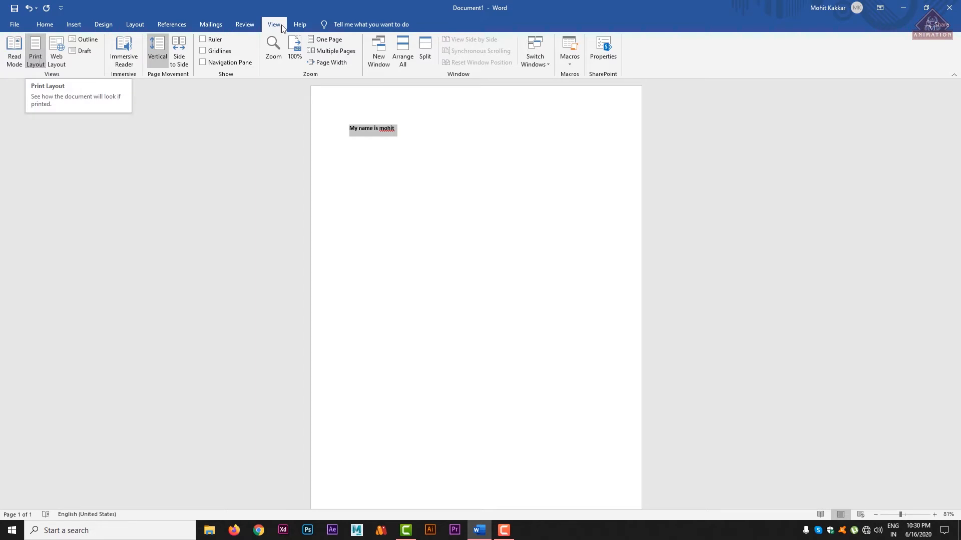
left_click(172, 25)
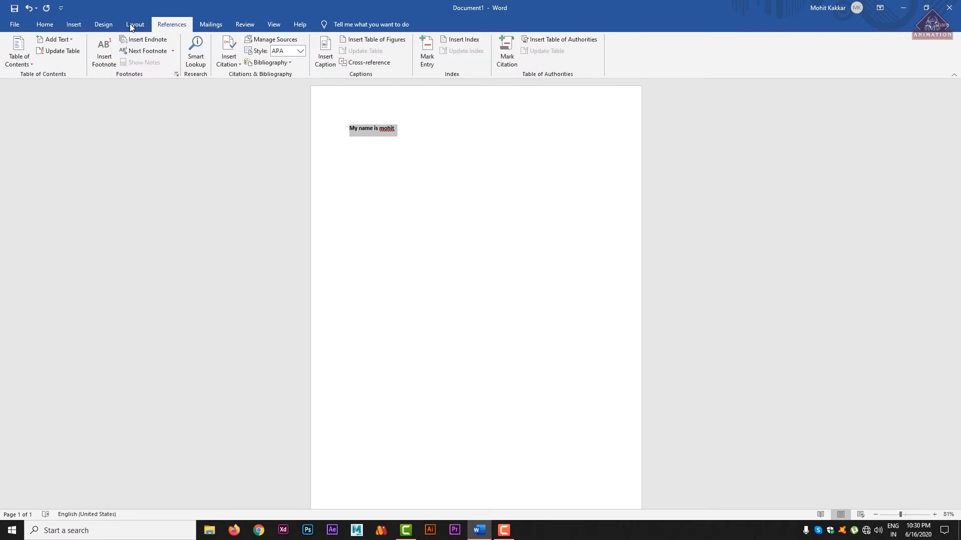
left_click(134, 25)
left_click(103, 25)
left_click(73, 25)
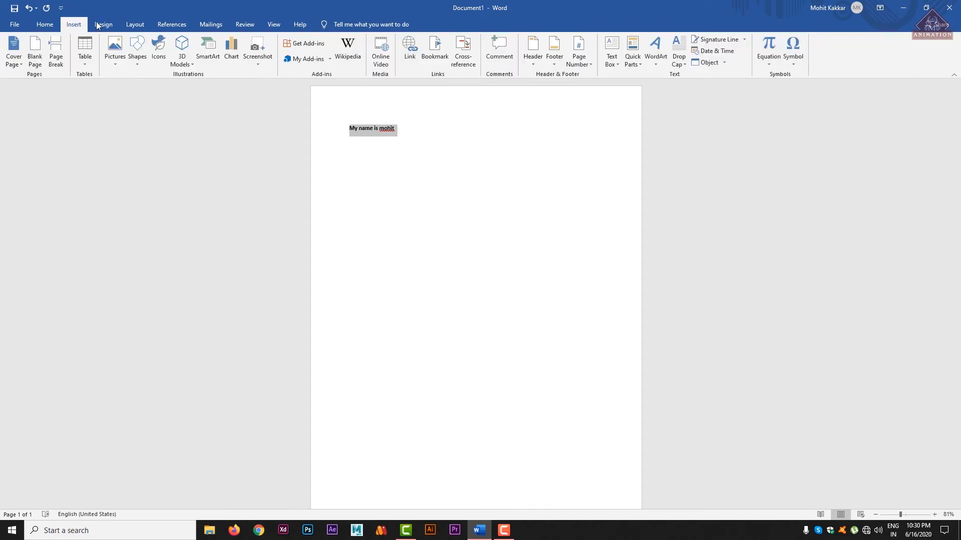
left_click(104, 23)
left_click(145, 24)
left_click(176, 27)
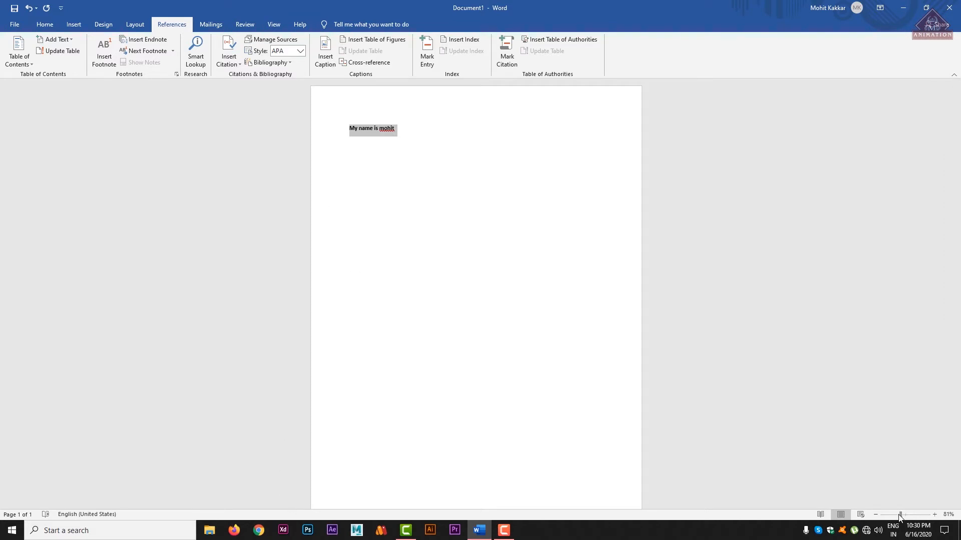
Step: Set the document zoom to 80%, and show and close the page thumbnails in the Navigation pane
left_click_drag(900, 515, 900, 515)
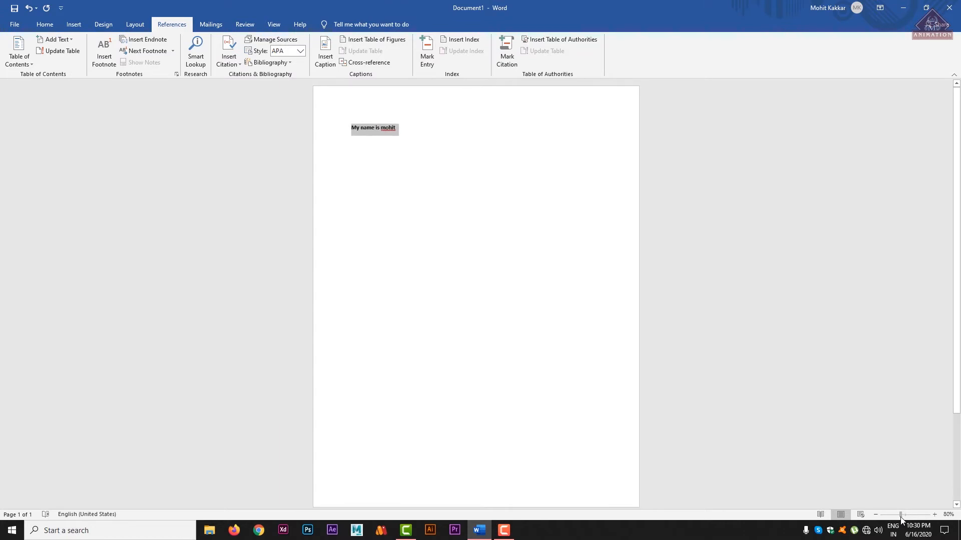
left_click(19, 516)
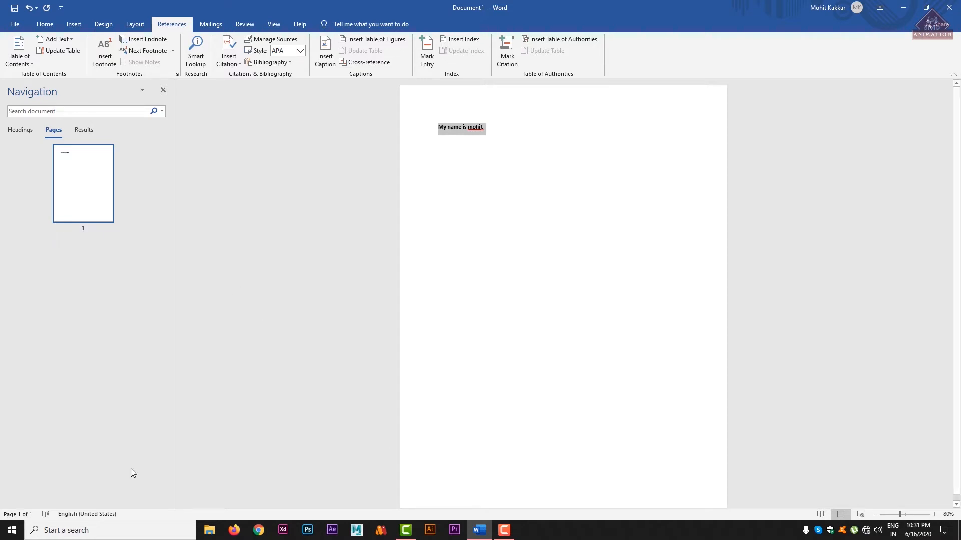
left_click(164, 92)
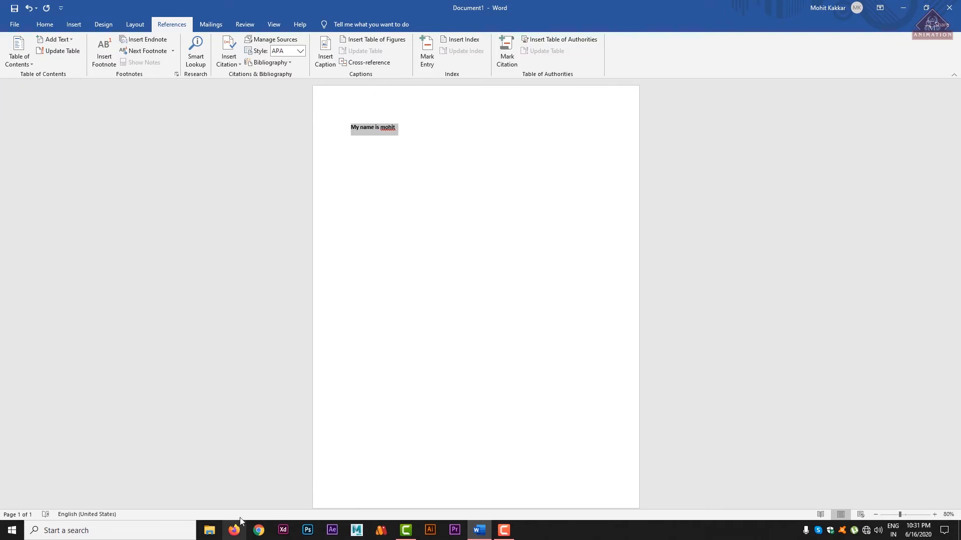
Step: Try switching the Page Number, Column and Section indicators in the status bar, restoring each one
right_click(251, 518)
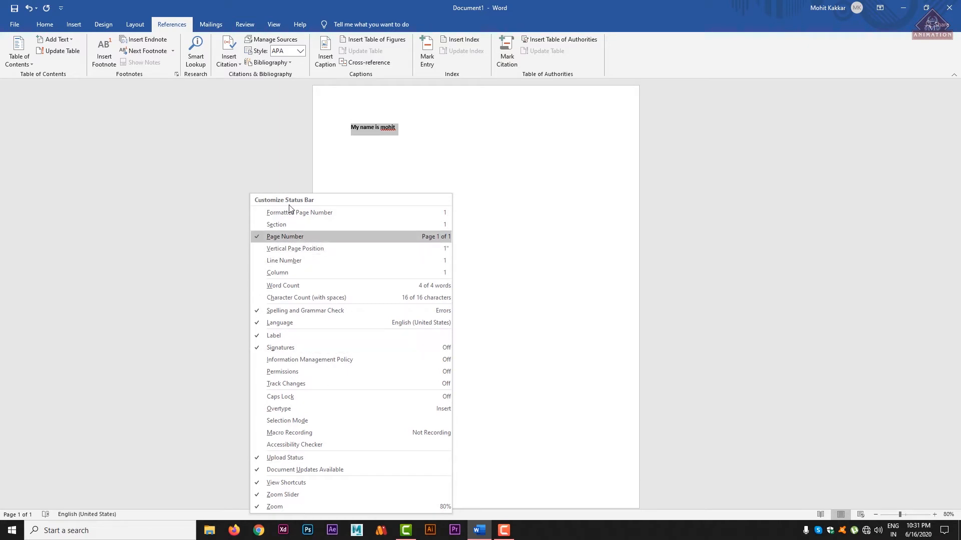
left_click(290, 237)
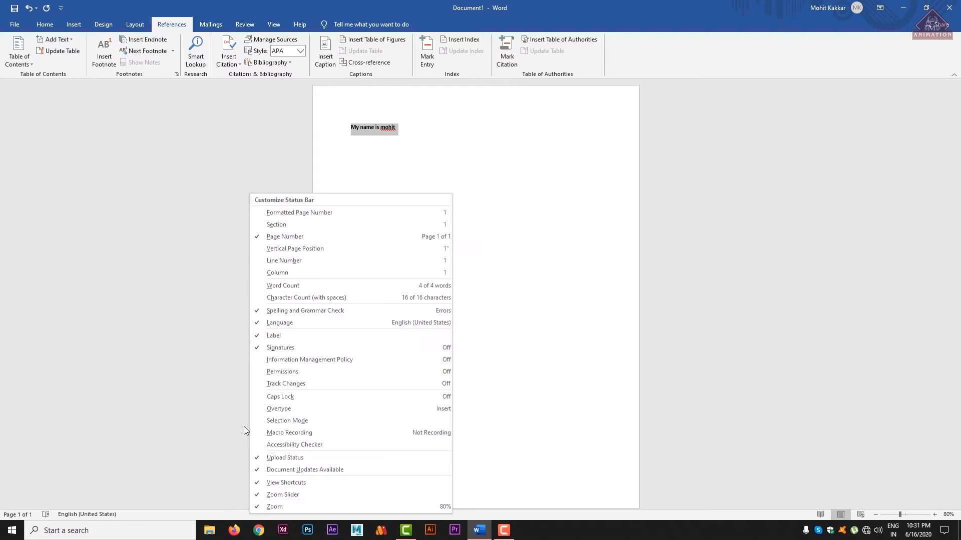
left_click(295, 273)
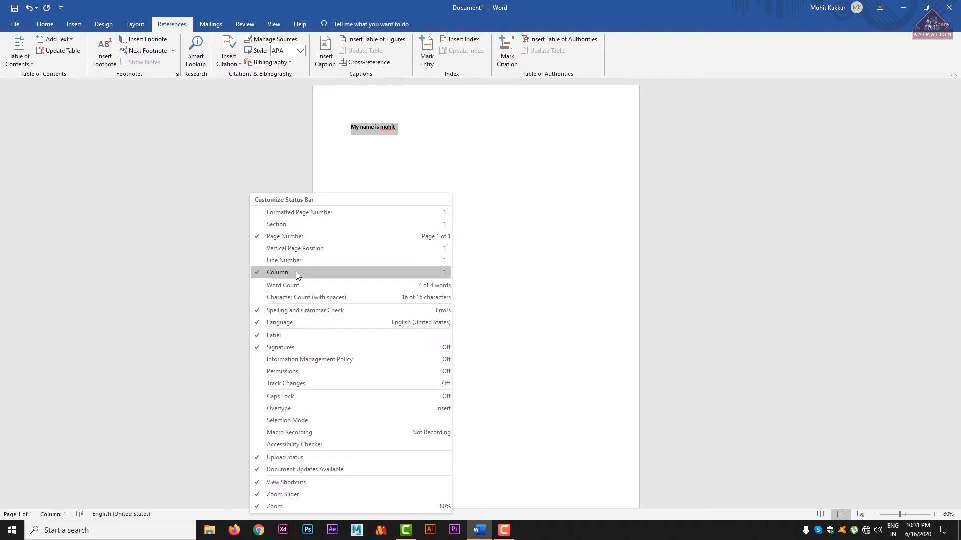
left_click(296, 272)
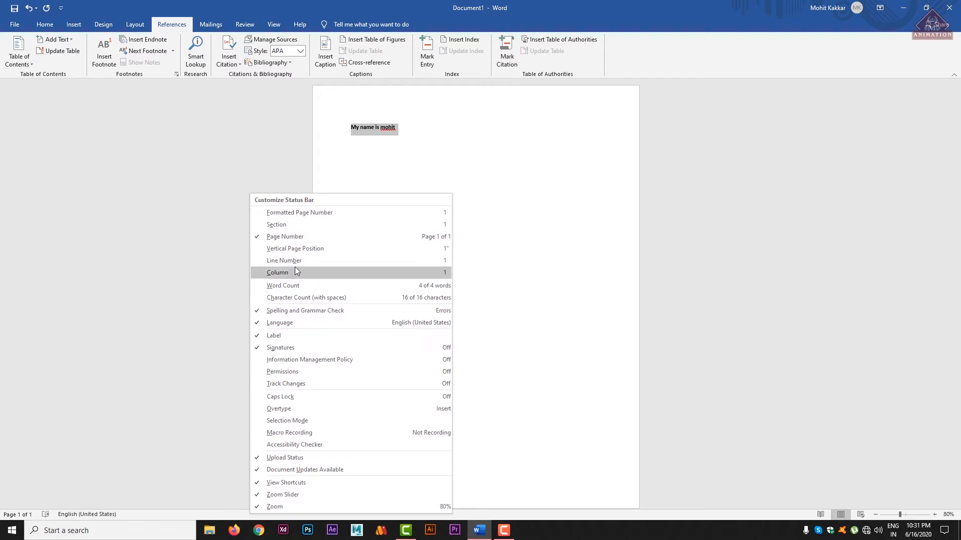
left_click(284, 226)
left_click(284, 226)
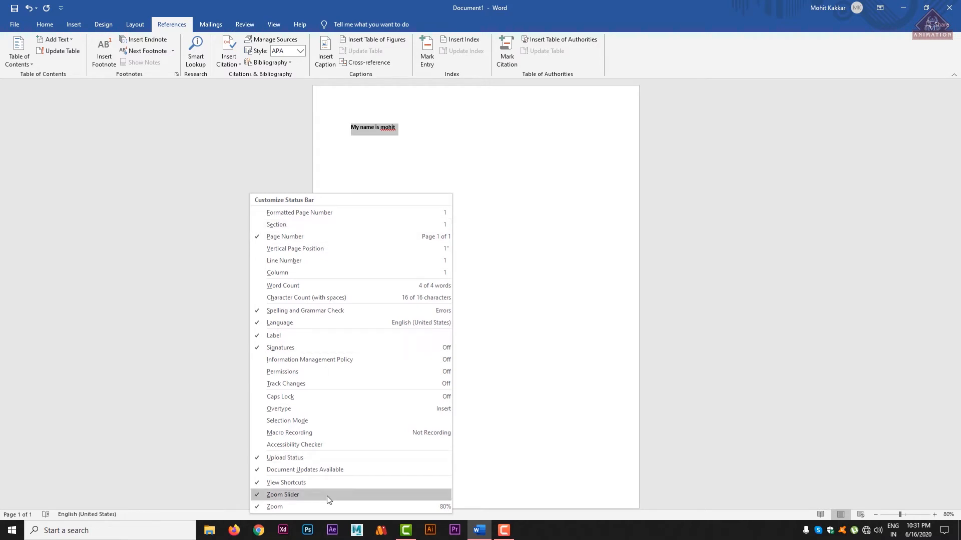
left_click(313, 519)
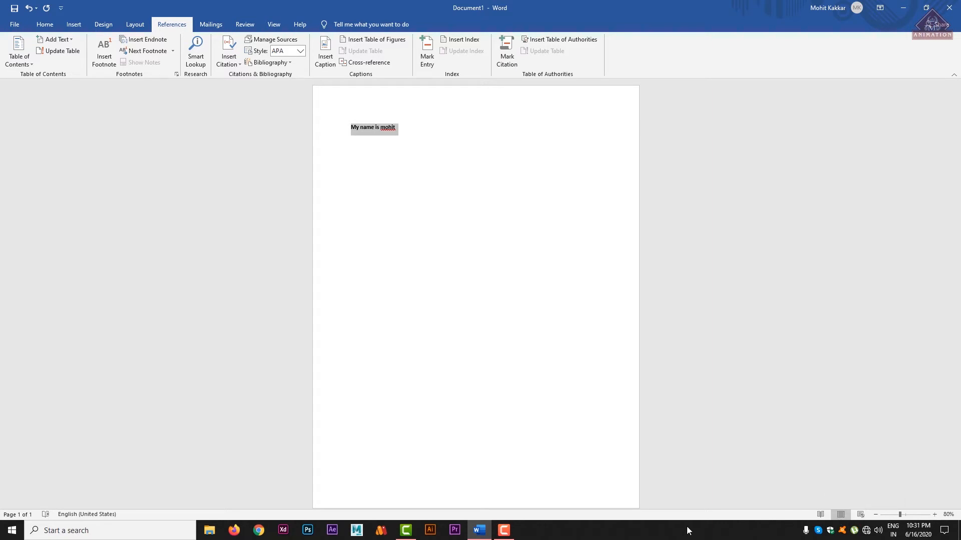
Step: Hide and restore the Zoom Slider and Zoom percentage in the status bar, and review its other display options
right_click(602, 515)
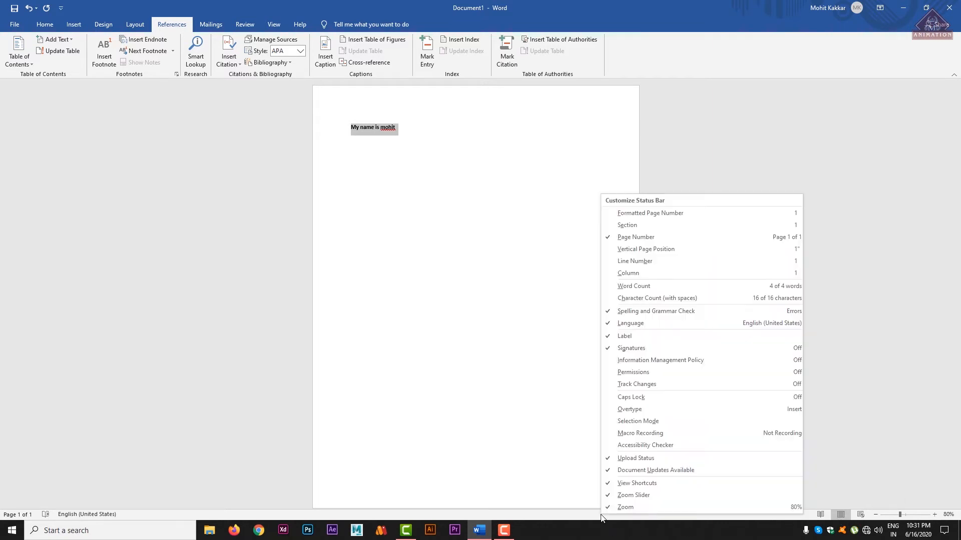
left_click(625, 498)
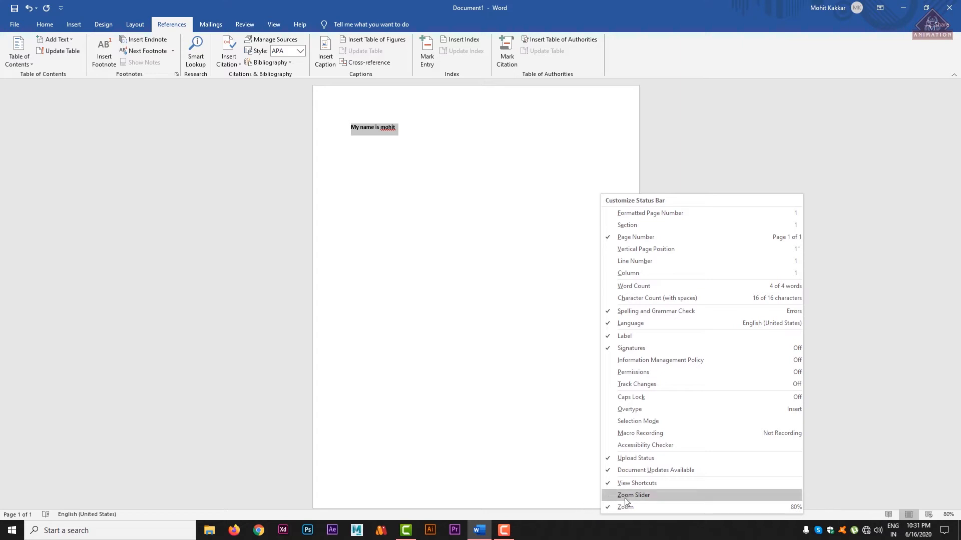
left_click(630, 507)
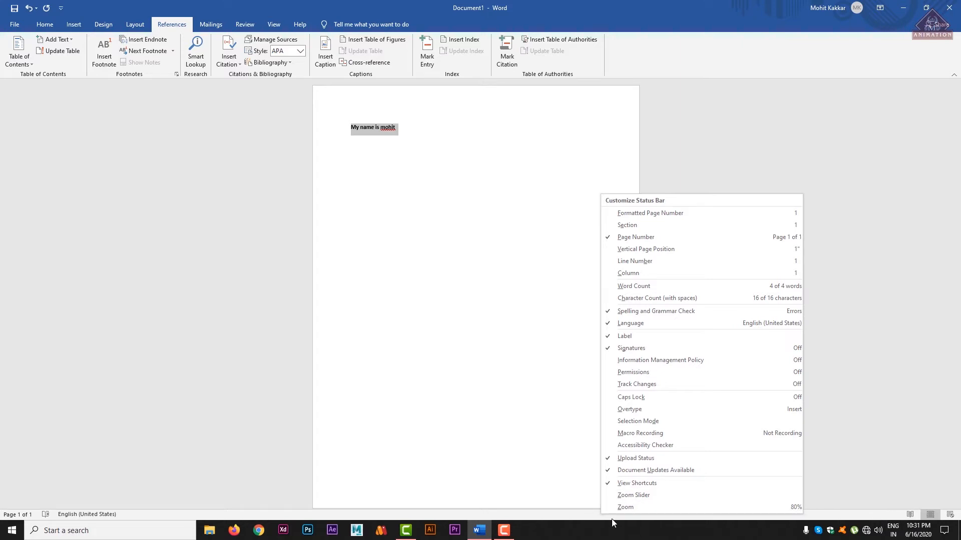
left_click(621, 507)
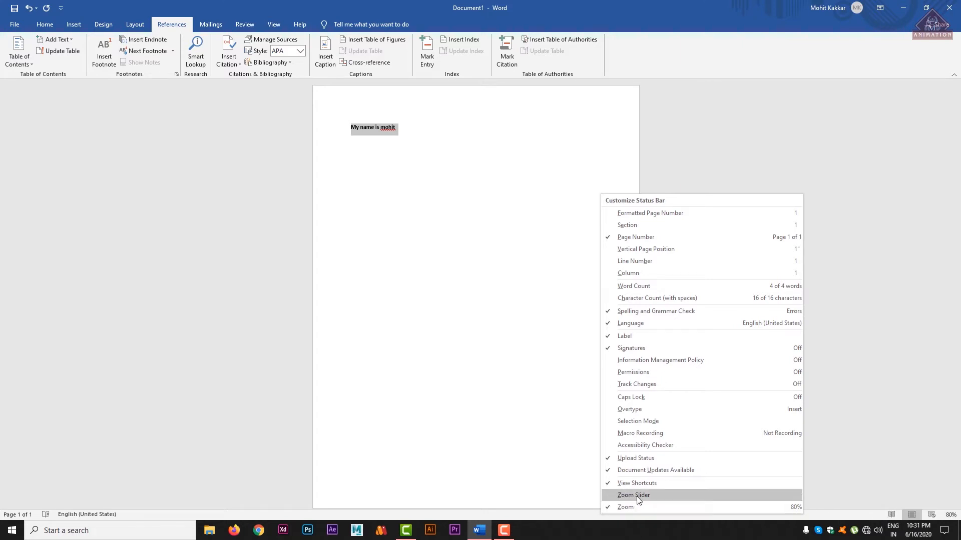
left_click(636, 497)
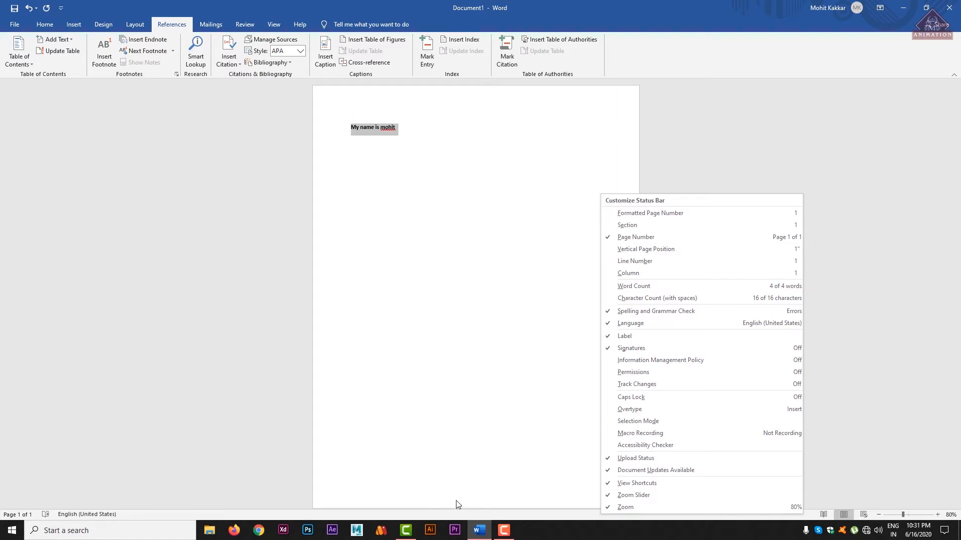
left_click(466, 516)
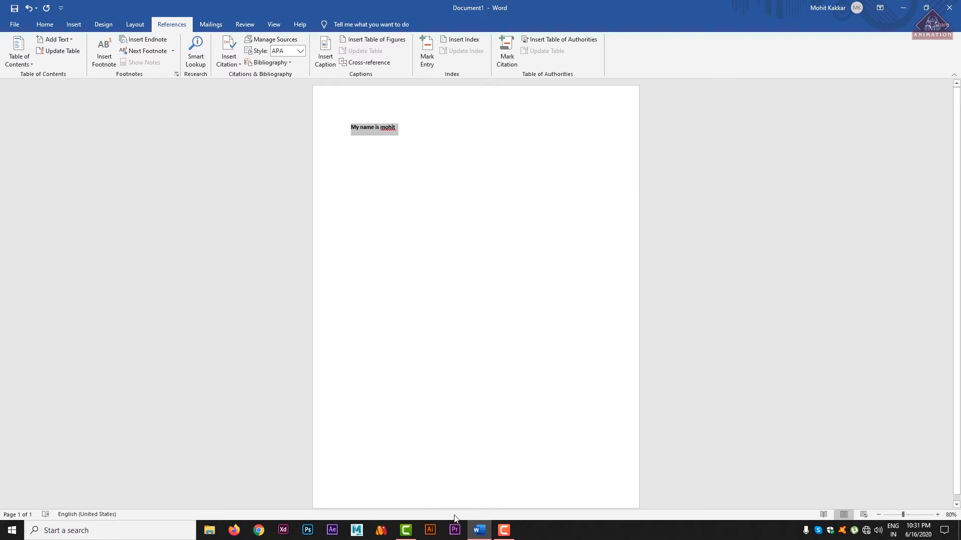
right_click(423, 517)
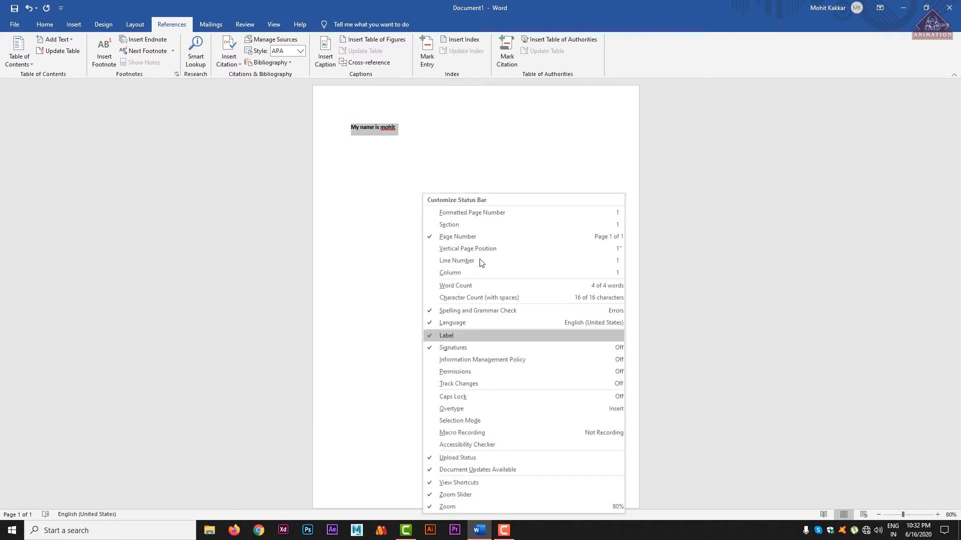
left_click(557, 518)
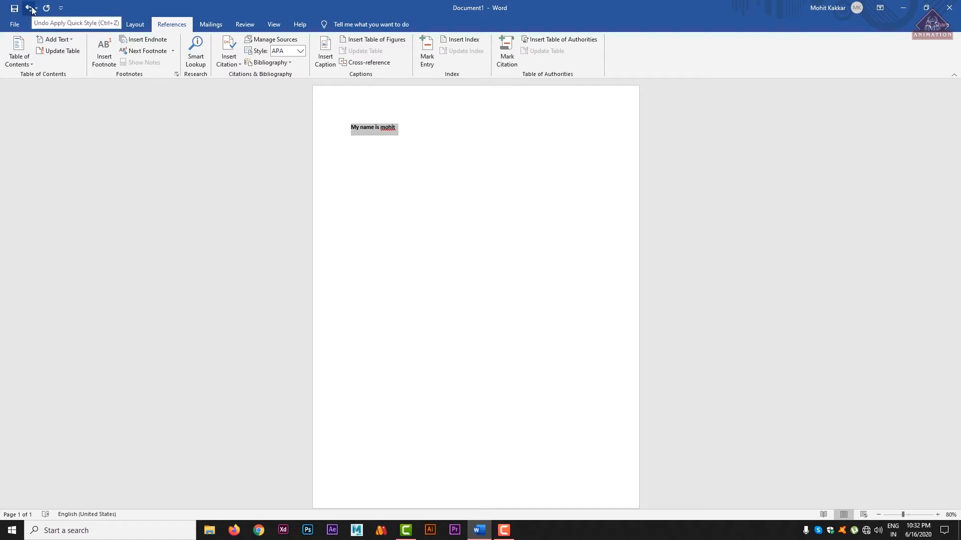
Step: Try adding Email and Draw Table to the Quick Access Toolbar, removing each one again
left_click(60, 8)
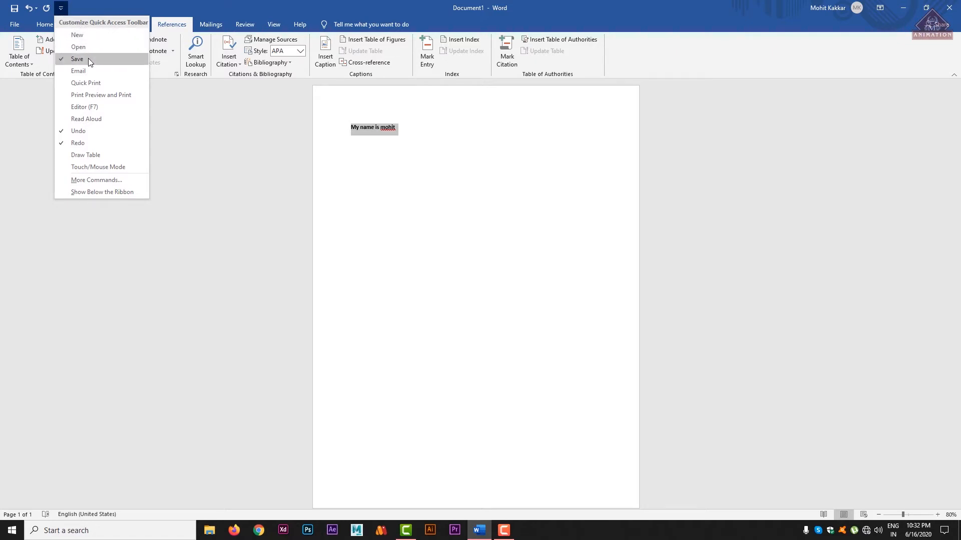
left_click(86, 71)
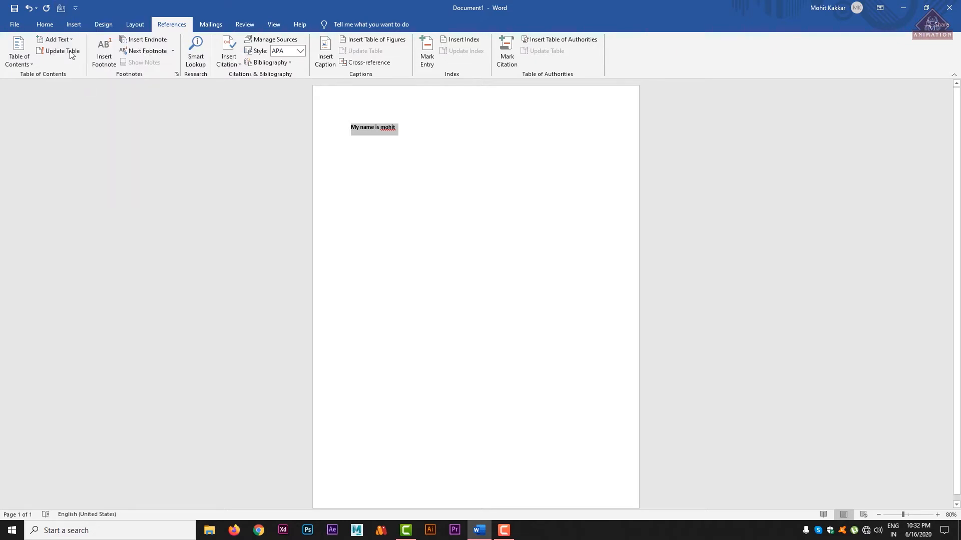
left_click(75, 8)
left_click(98, 71)
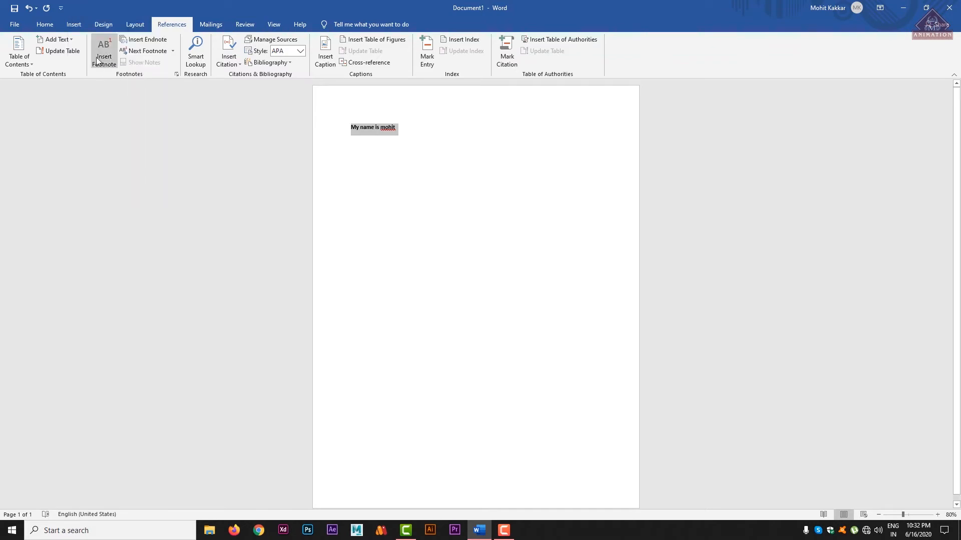
left_click(60, 8)
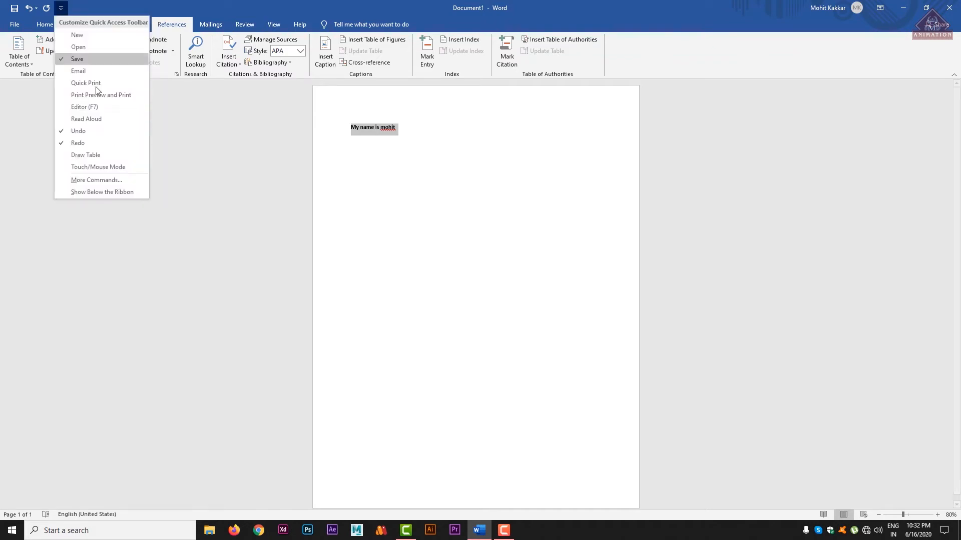
left_click(90, 155)
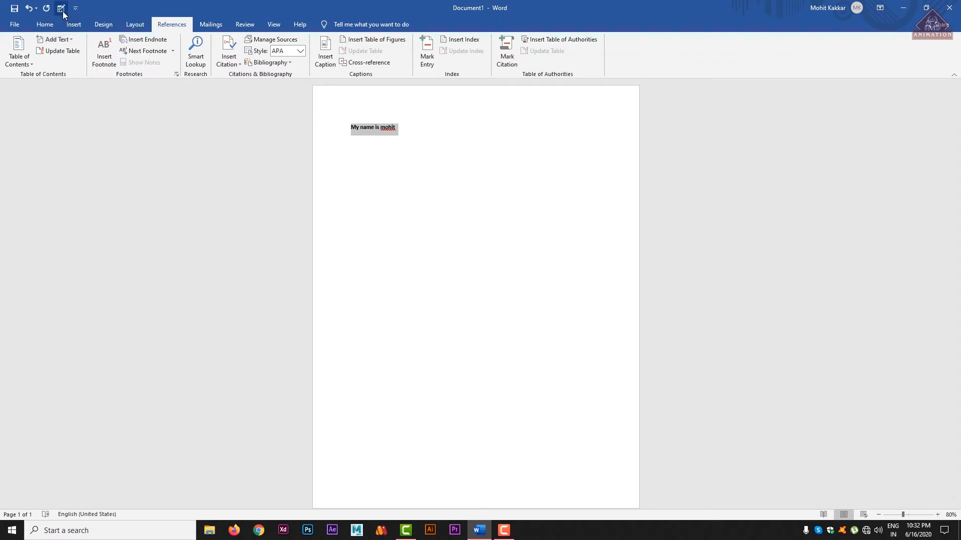
left_click(75, 8)
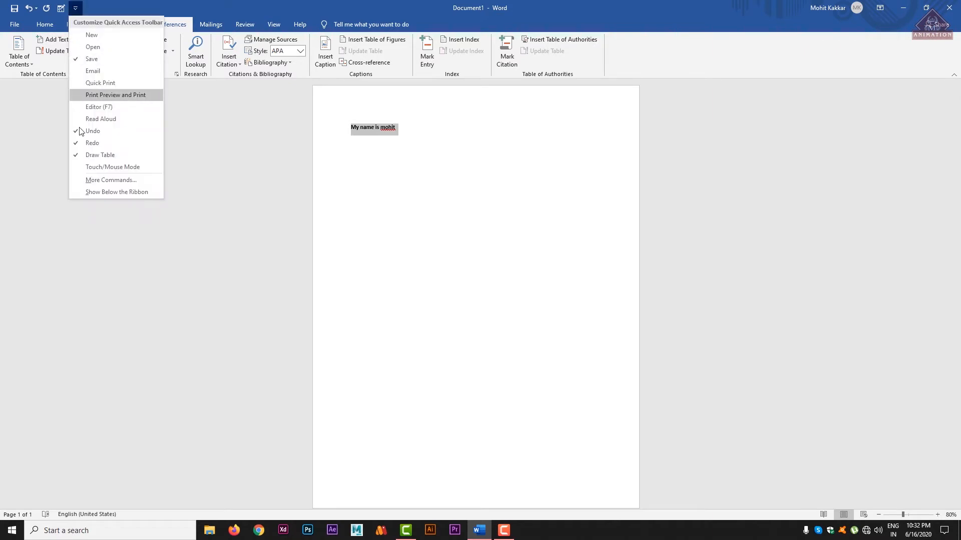
left_click(93, 157)
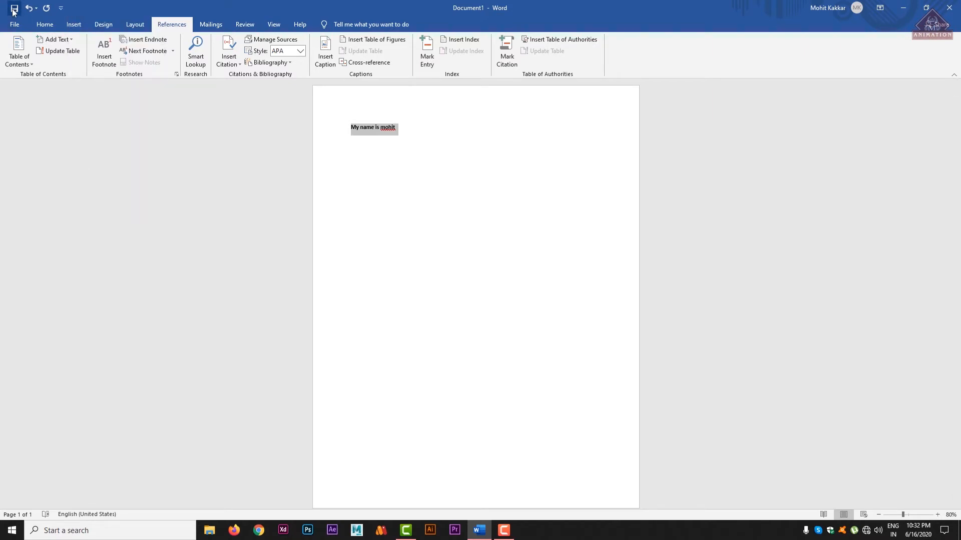
Step: Add the Open and New commands to the Quick Access Toolbar and deselect the sentence
left_click(60, 8)
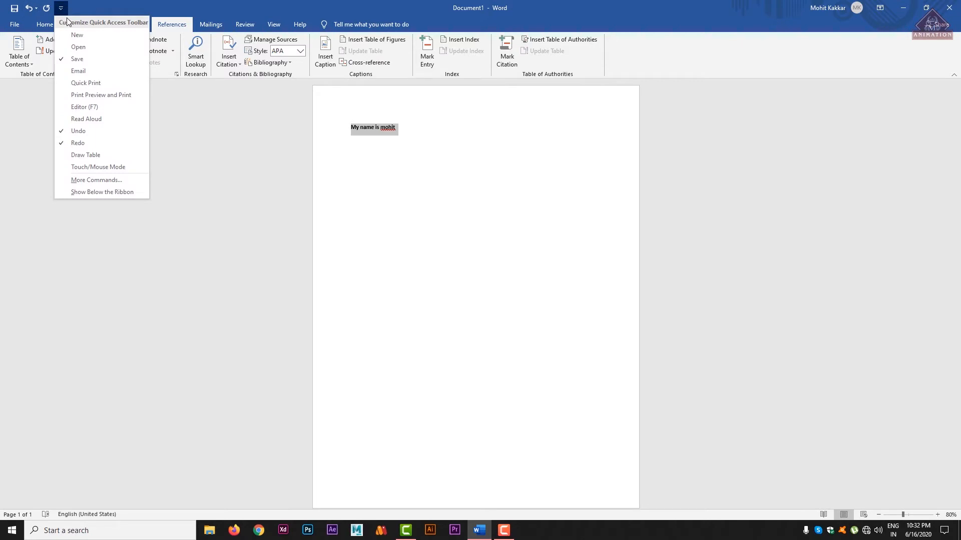
left_click(88, 46)
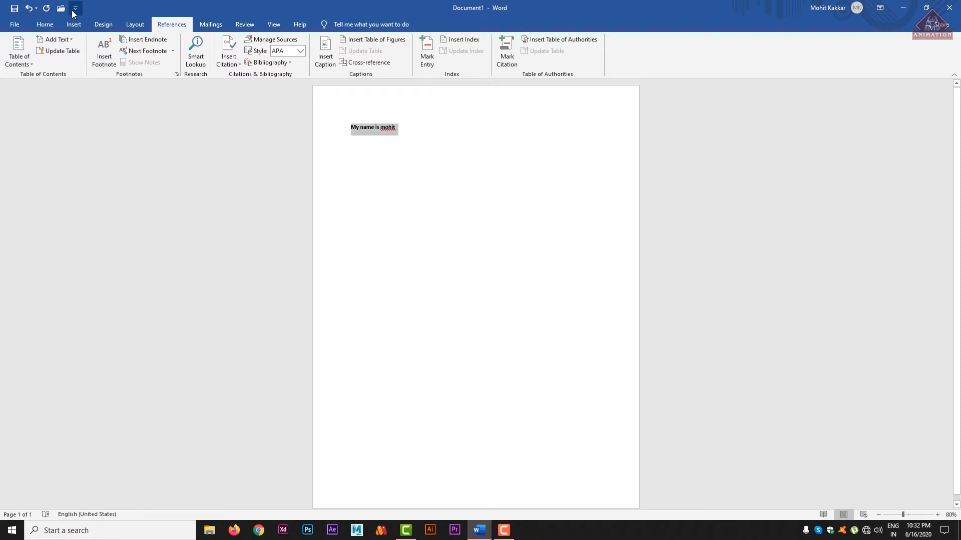
left_click(75, 8)
left_click(86, 35)
left_click(92, 11)
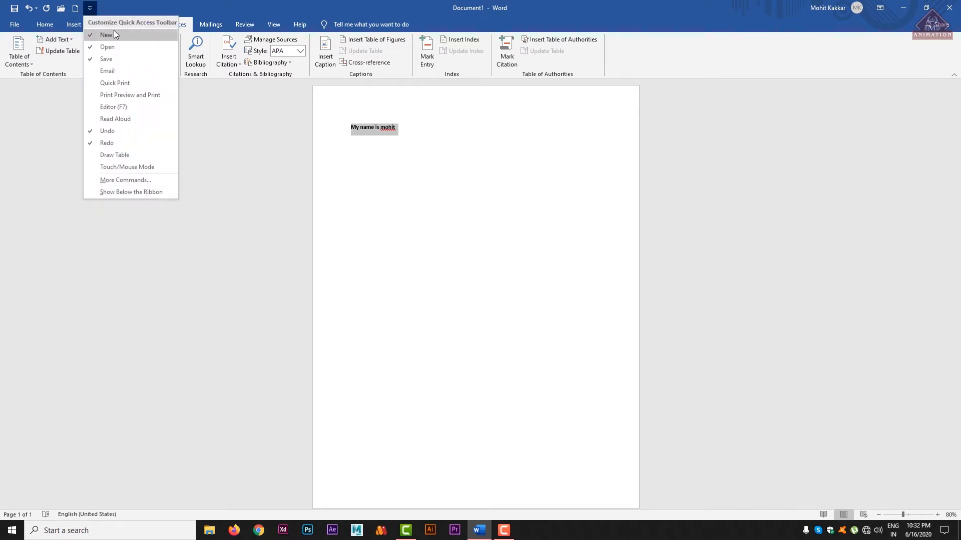
left_click(113, 31)
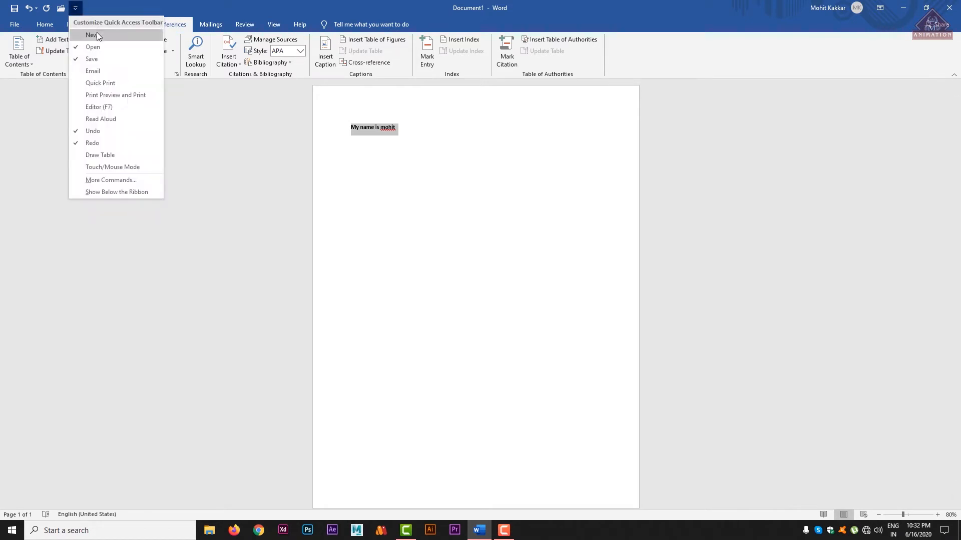
left_click(97, 33)
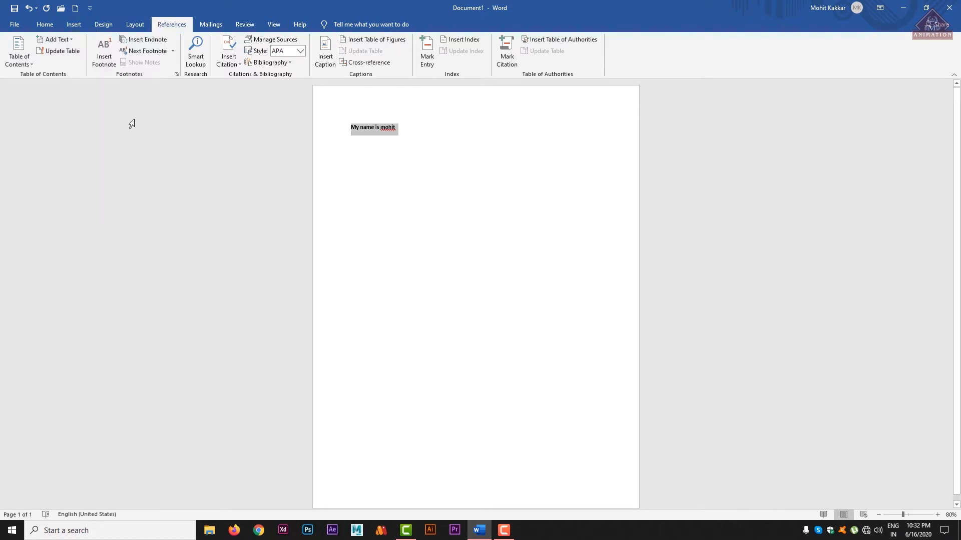
left_click(470, 167)
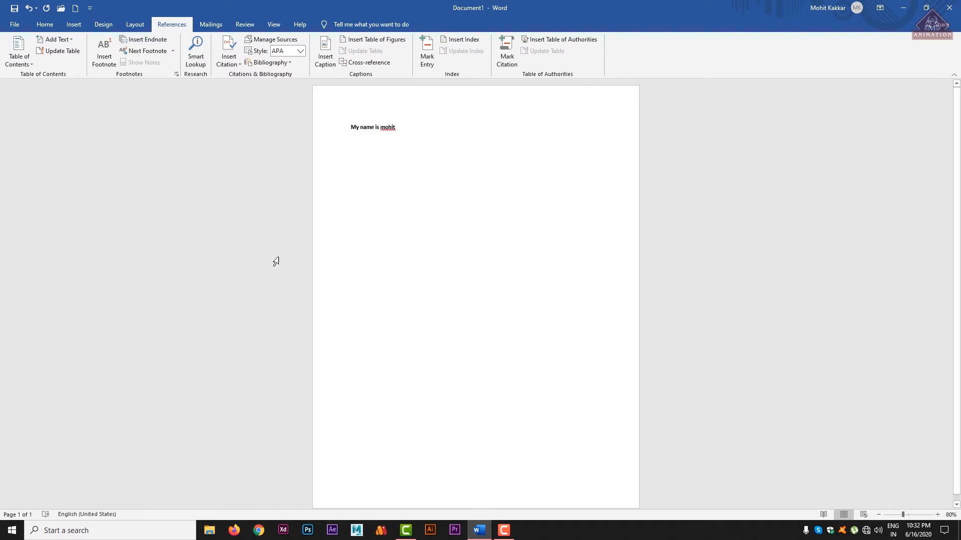
Step: Select the whole sentence, show the ribbon's key tips and use them to reach the Review commands
left_click_drag(398, 127, 348, 134)
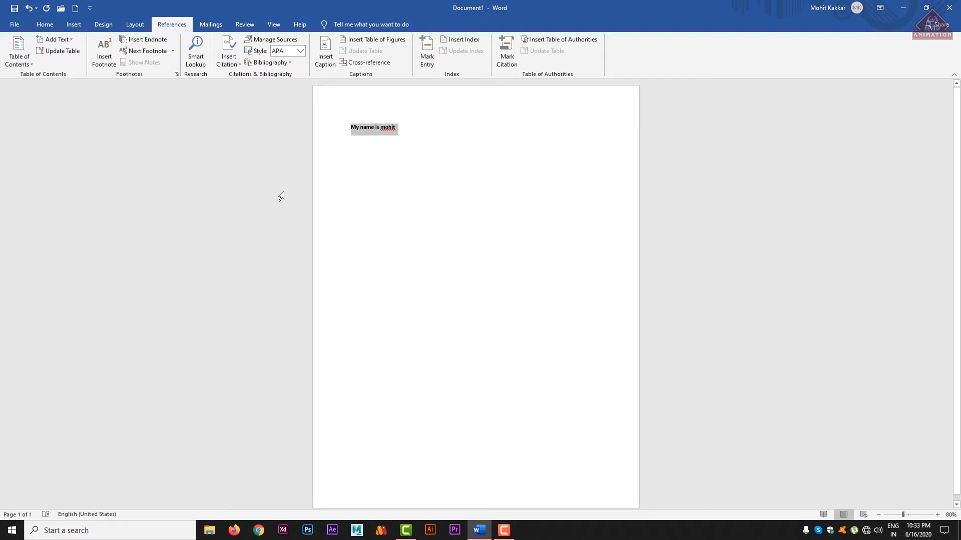
key("alt")
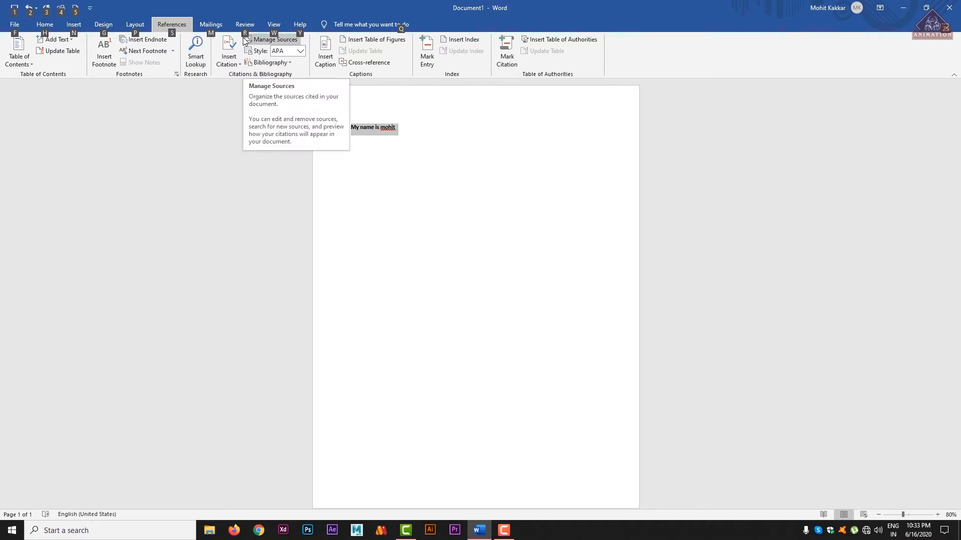
key("r")
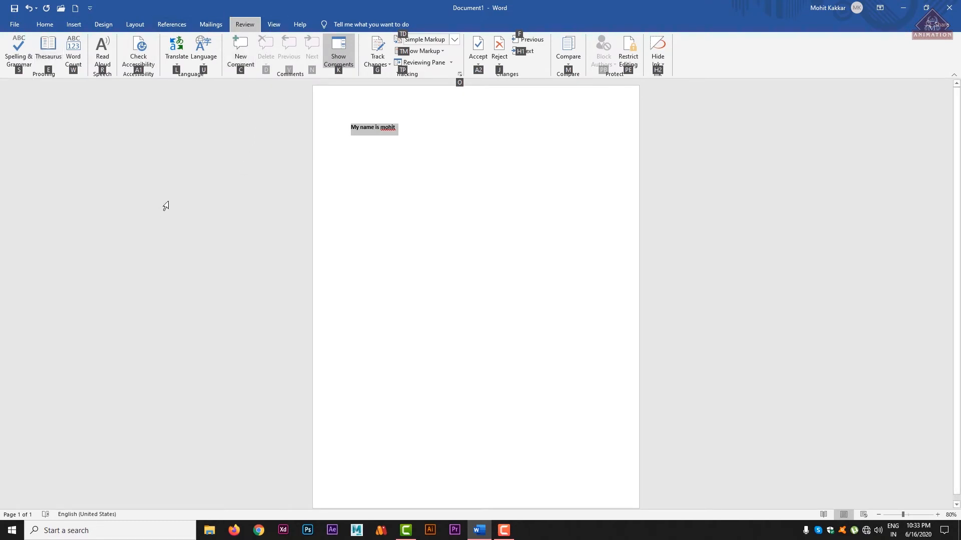
key("alt")
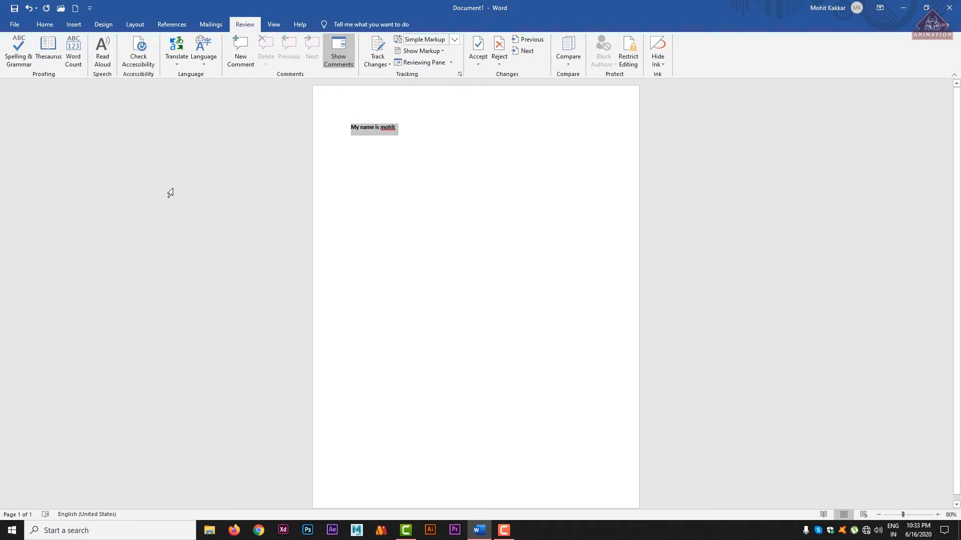
key("alt")
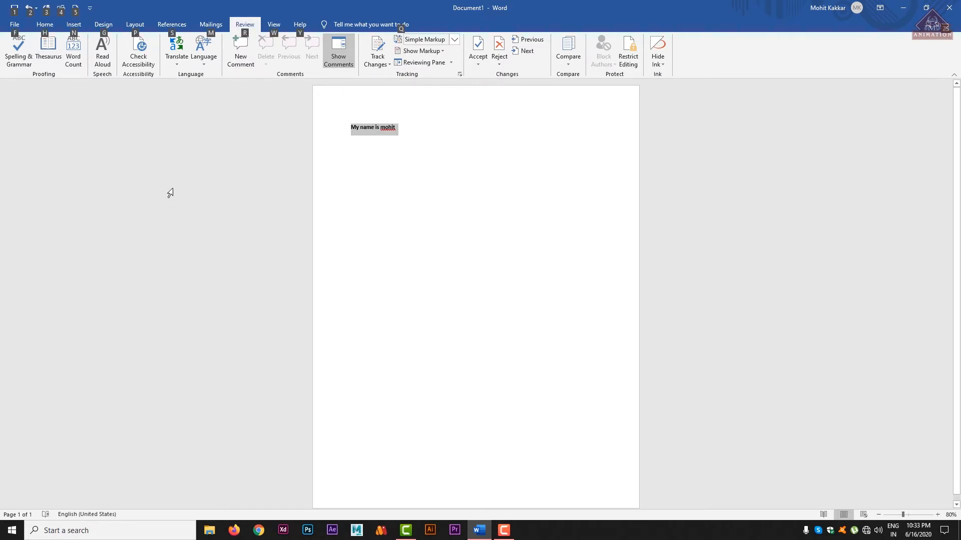
Step: Look at the Design commands and the File start page, return to the document and deselect the sentence
left_click(104, 24)
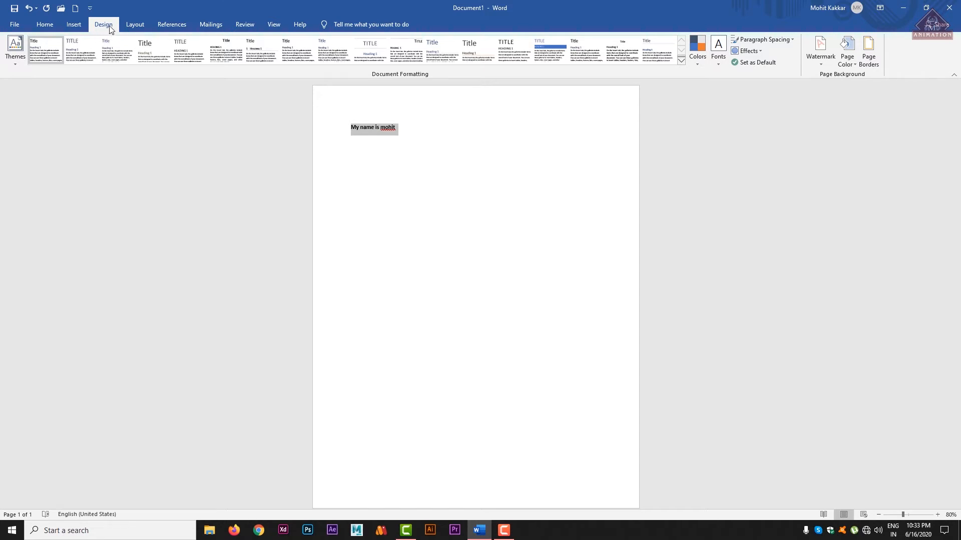
left_click(14, 25)
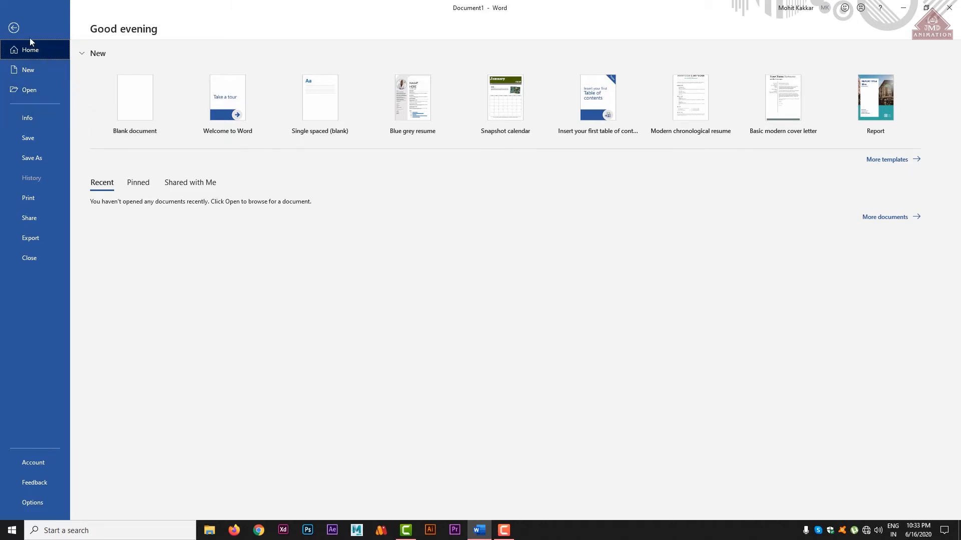
left_click(13, 28)
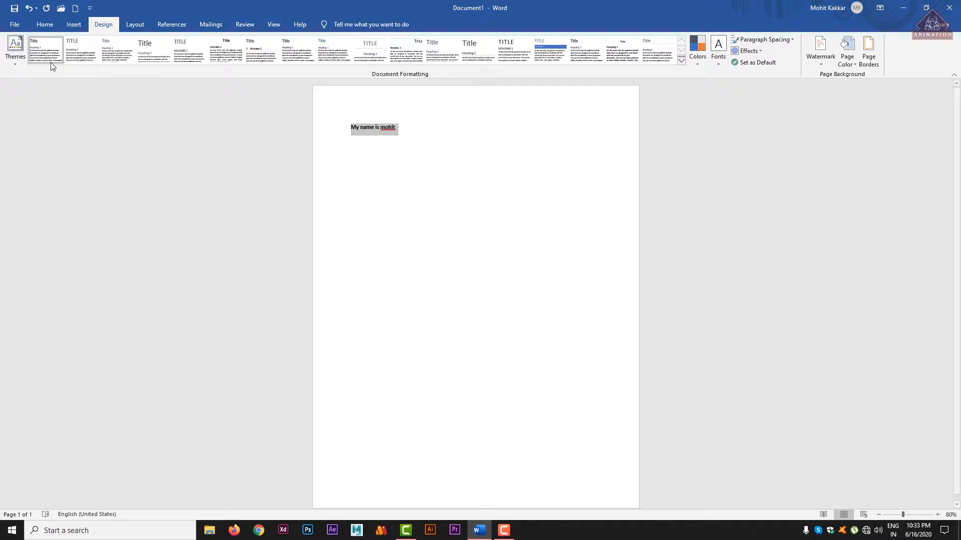
left_click(636, 168)
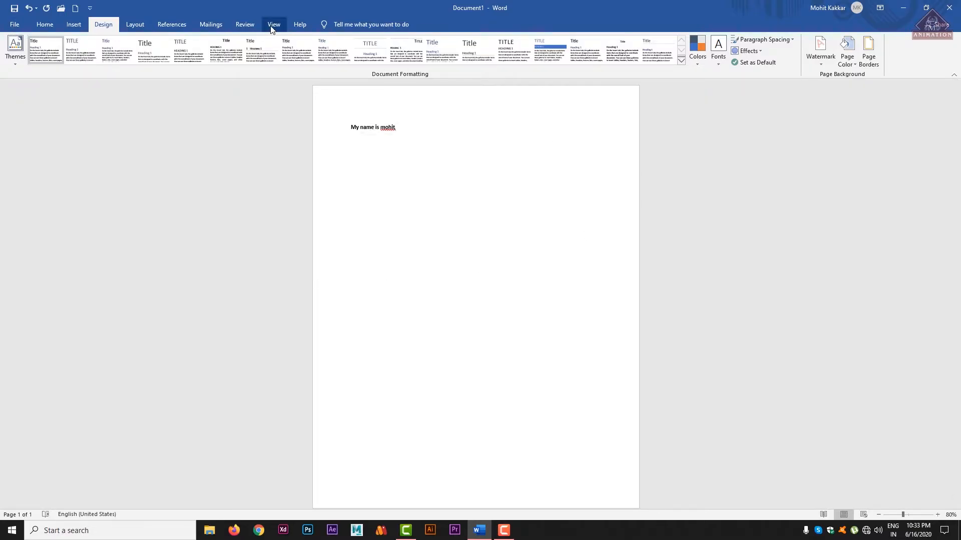
Step: View the Help commands, and open and close the Help pane twice
left_click(296, 27)
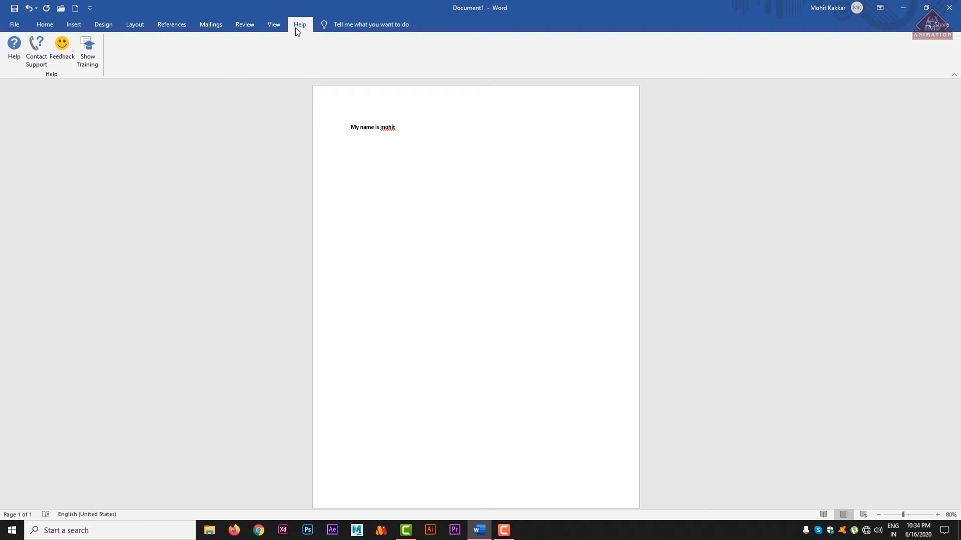
left_click(14, 44)
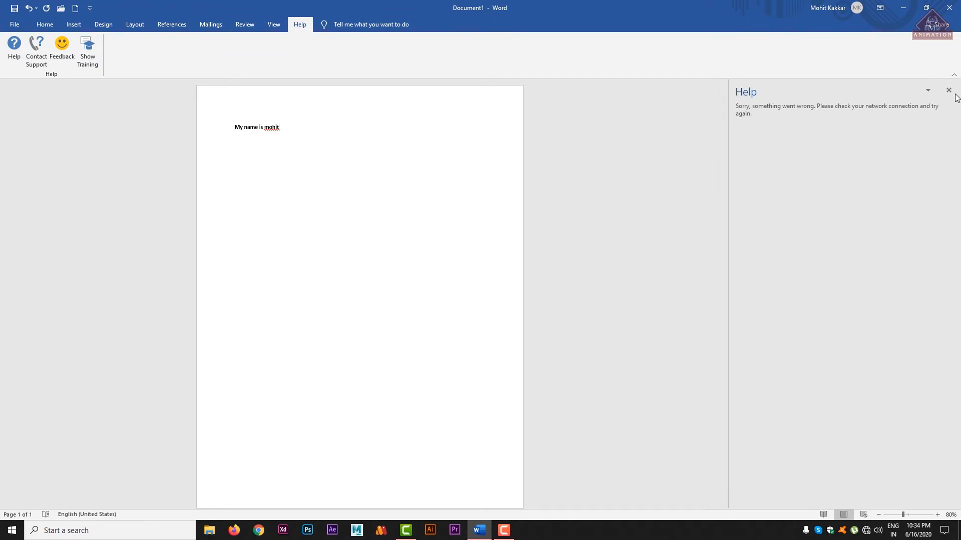
left_click(927, 91)
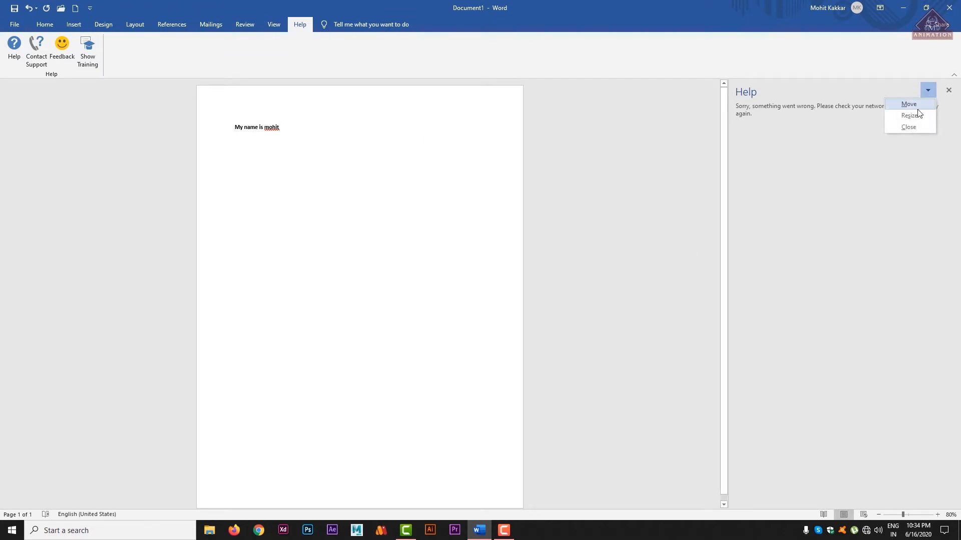
left_click(911, 128)
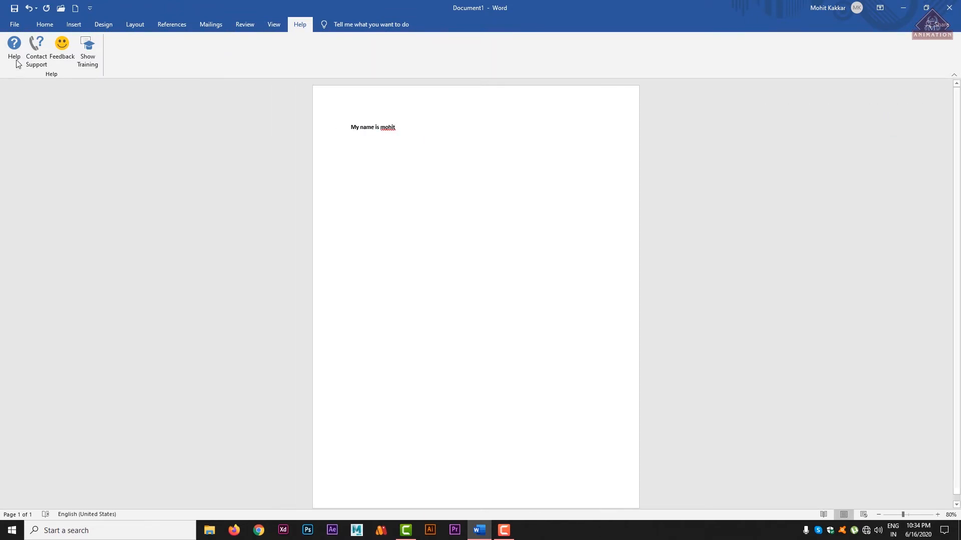
left_click(14, 44)
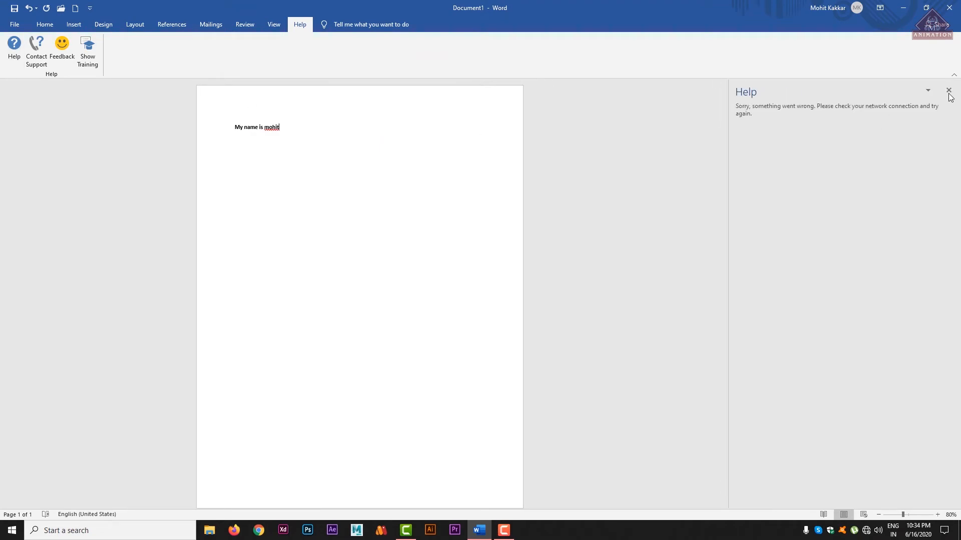
left_click(949, 92)
Step: Reopen the Help pane, try changing its width with the Resize option, and close it
left_click(17, 48)
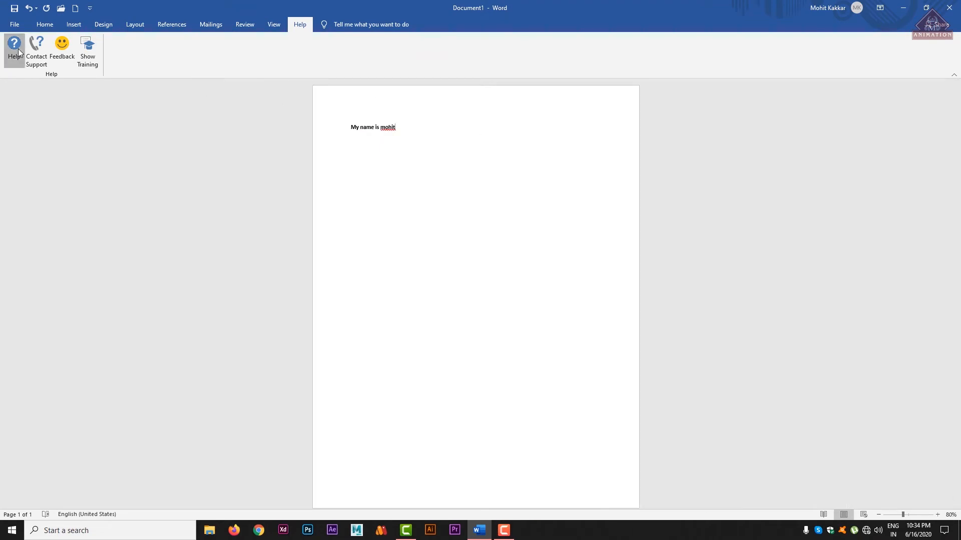
left_click(928, 93)
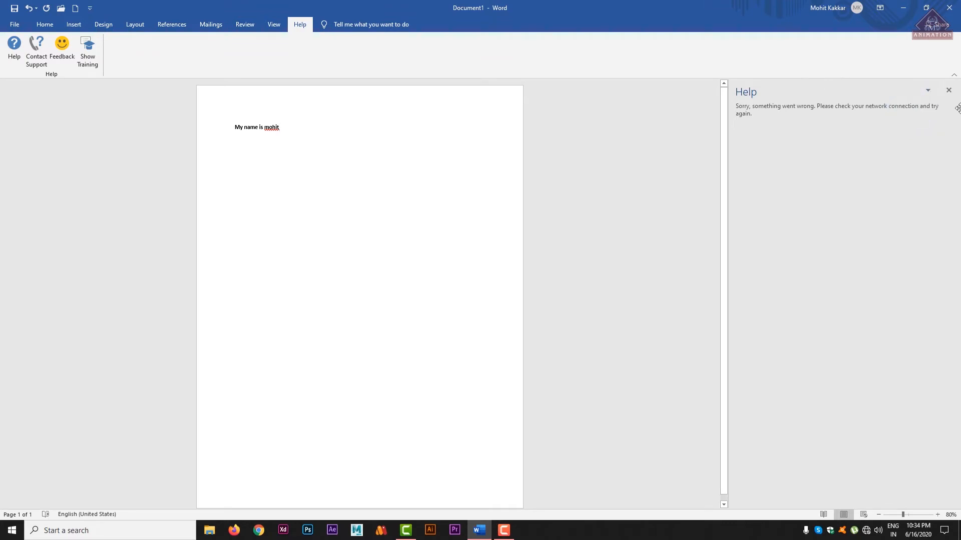
left_click(927, 93)
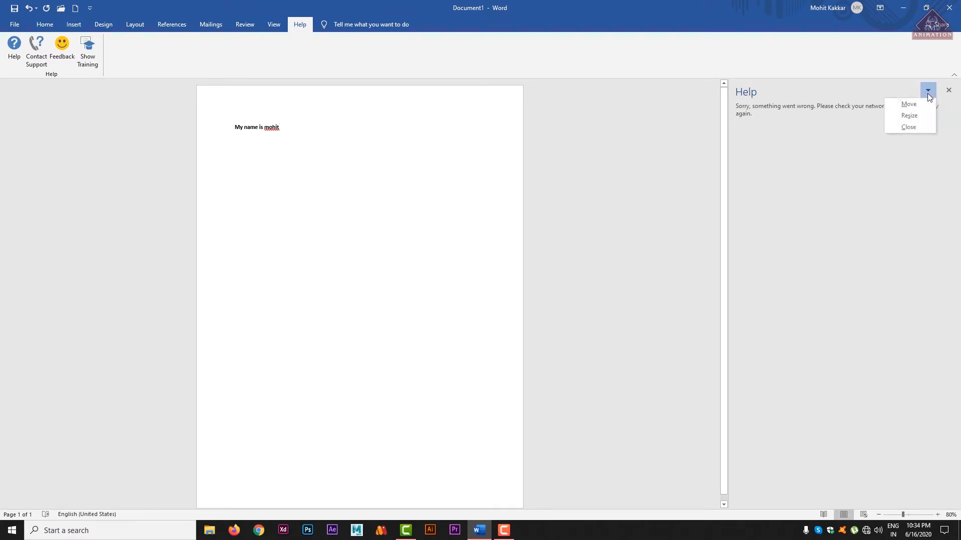
left_click(917, 114)
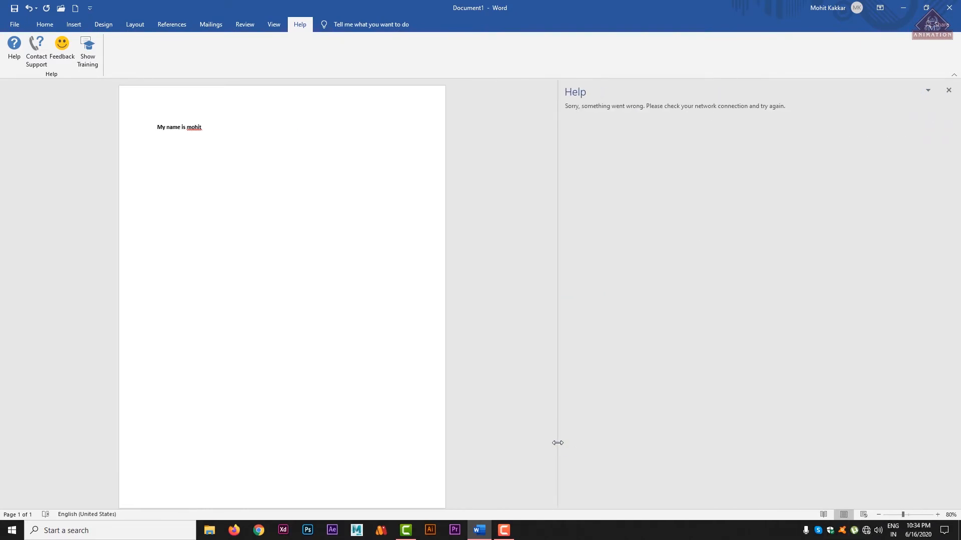
left_click(739, 283)
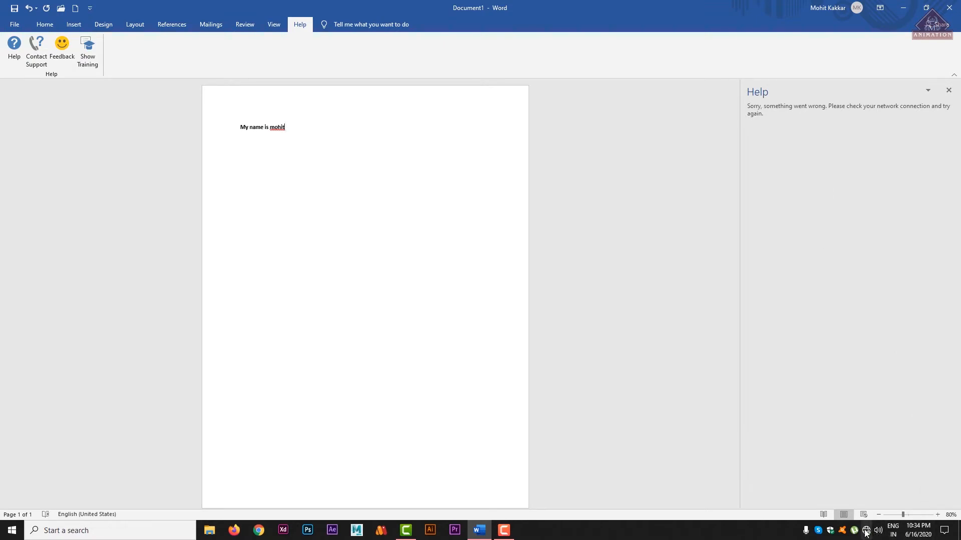
left_click(948, 90)
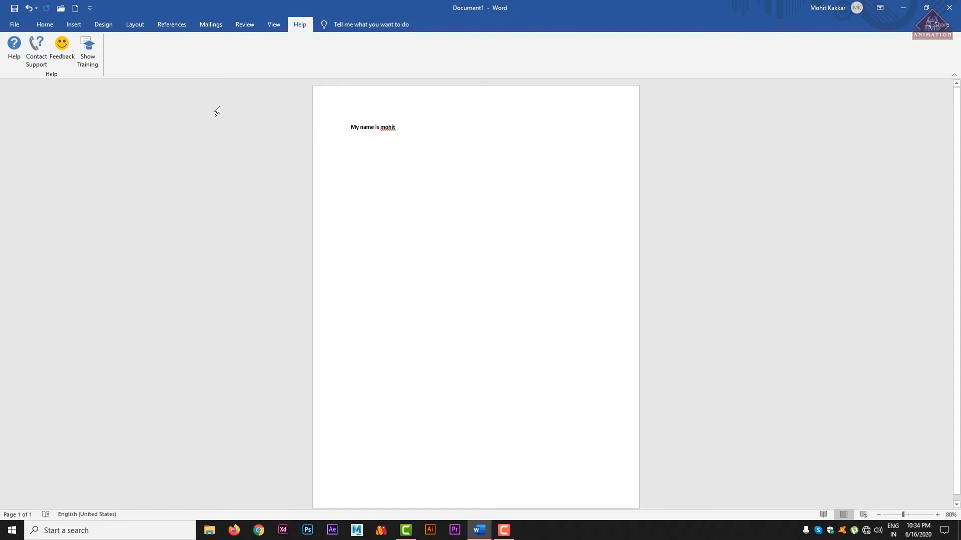
Step: Select the sentence, show the key tips on the File start page, and return to the document with the sentence deselected
left_click_drag(397, 126, 295, 118)
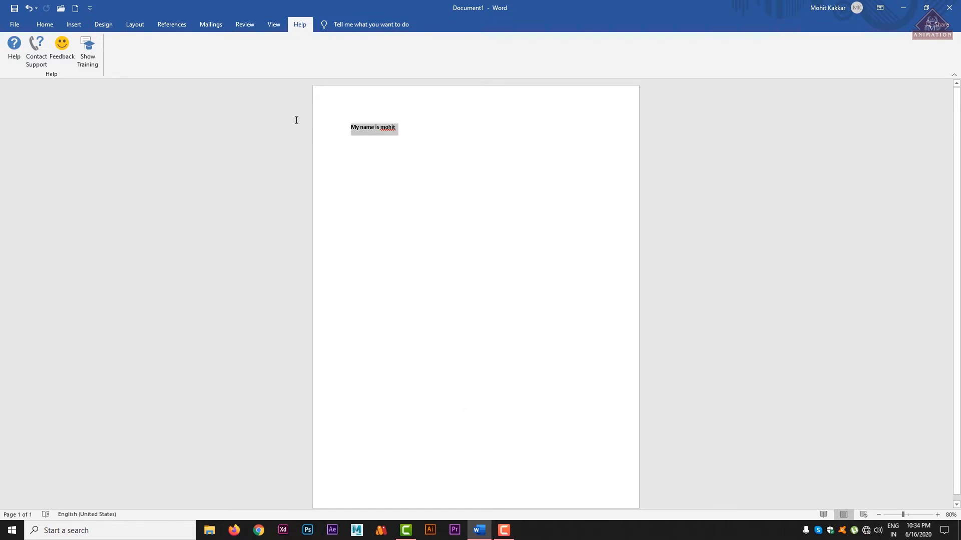
left_click(14, 26)
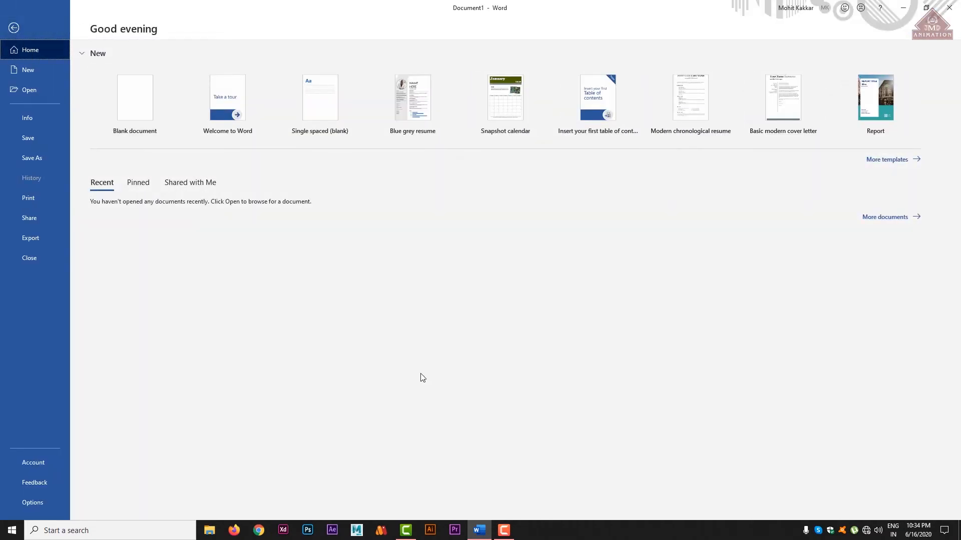
key("alt")
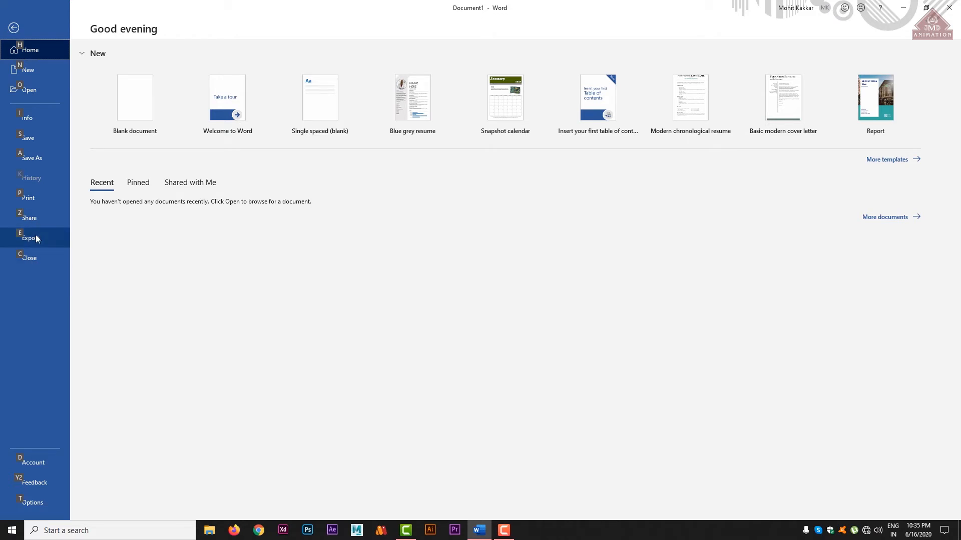
left_click(13, 27)
left_click(429, 137)
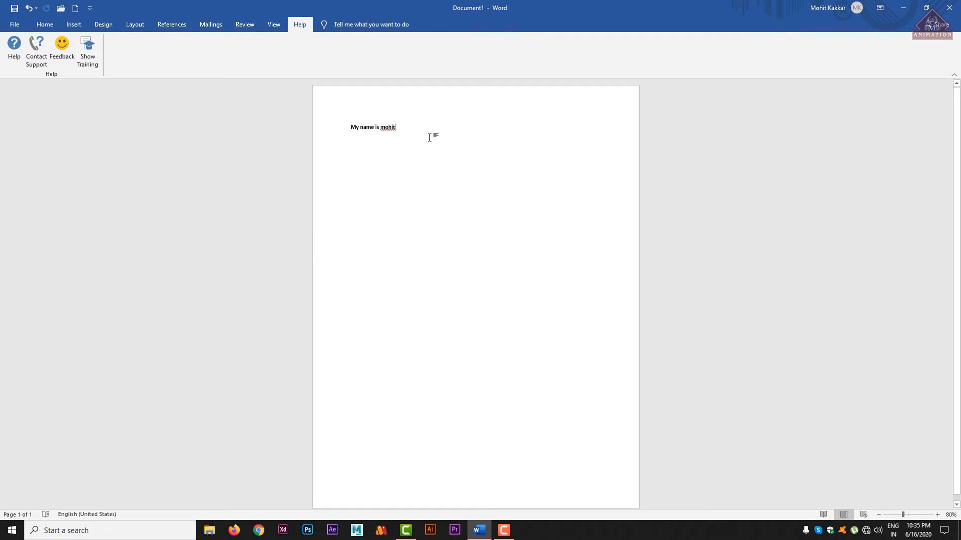
Step: Create a new blank document and switch back to Document1
key("ctrl+n")
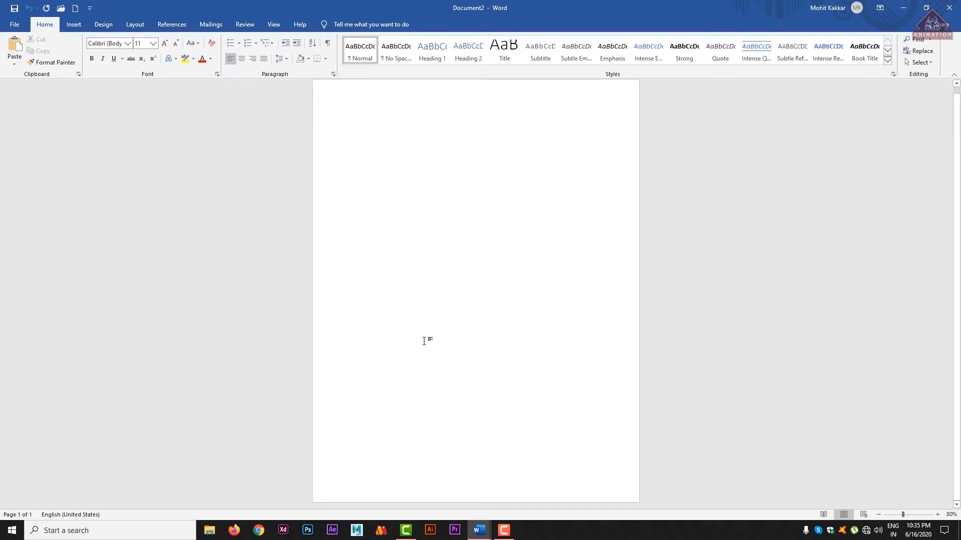
mouse_move(486, 535)
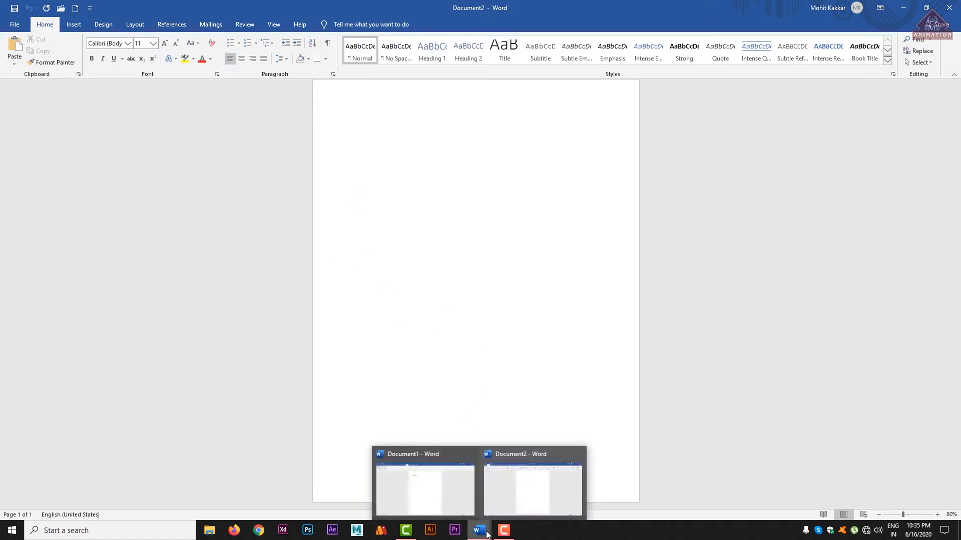
left_click(408, 458)
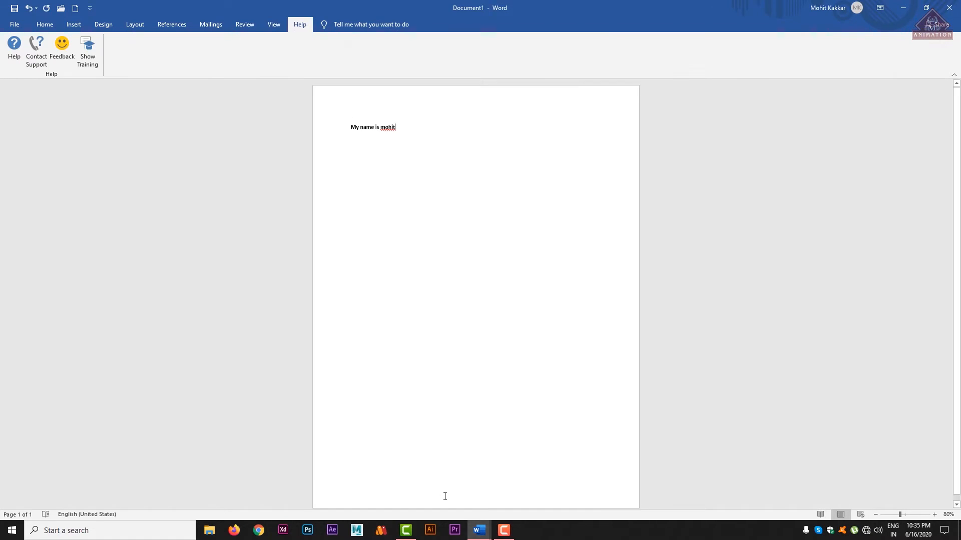
Step: Switch back and forth between Document1 and Document2, and close the blank Document2
mouse_move(484, 535)
left_click(535, 457)
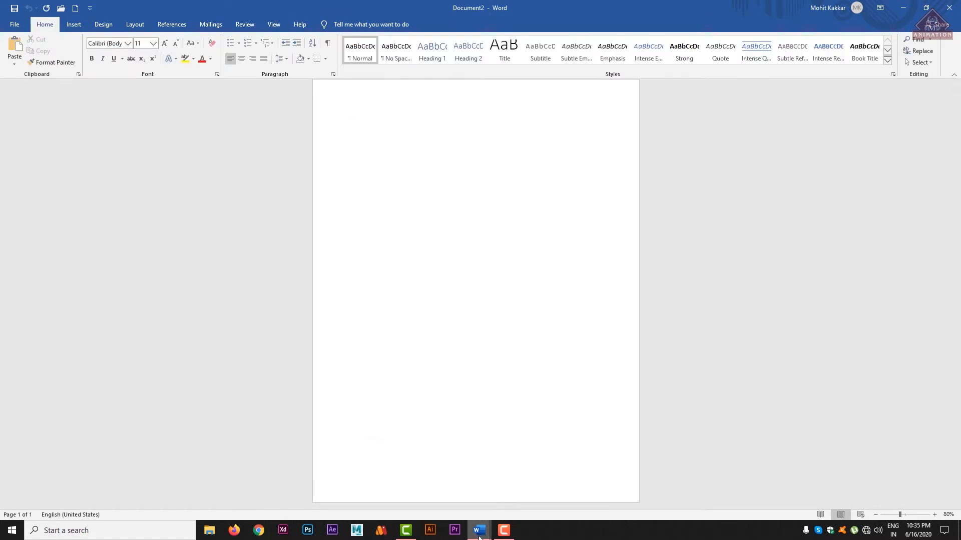
mouse_move(480, 531)
left_click(419, 463)
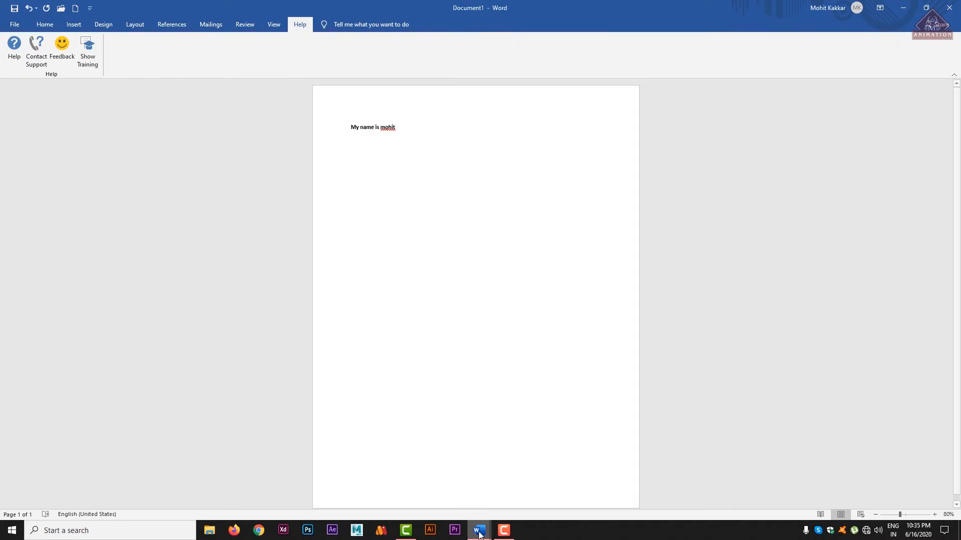
left_click(512, 452)
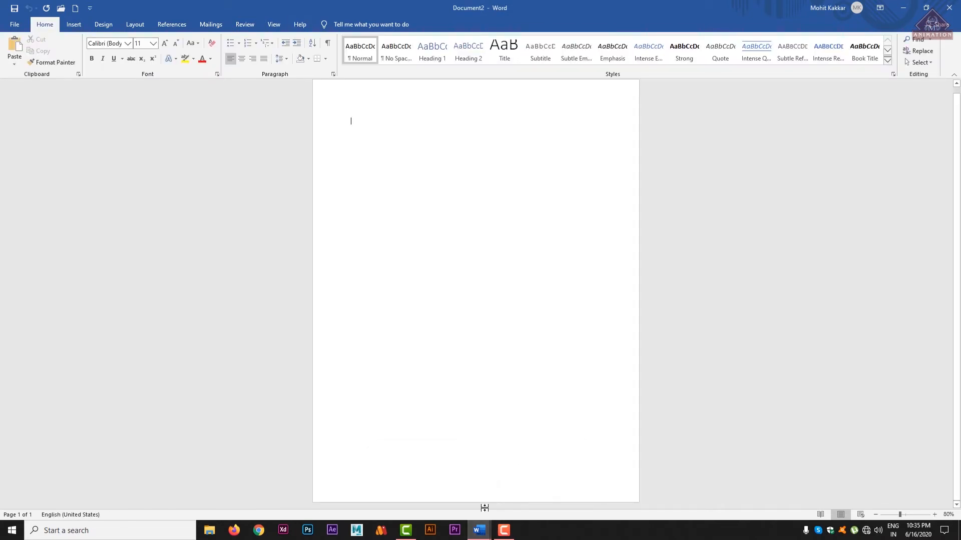
left_click(950, 8)
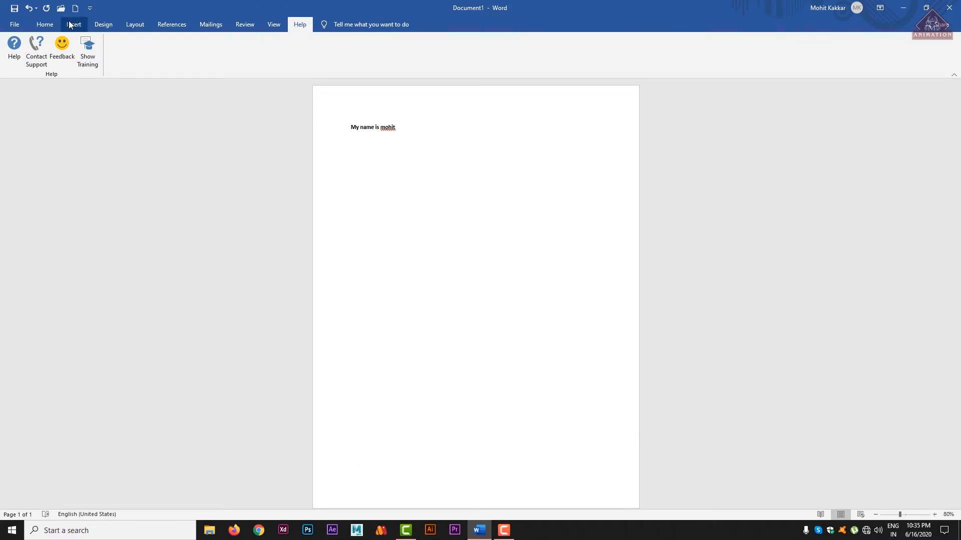
Step: Examine the Print settings and the Share options for Document1, and return to the document
left_click(12, 24)
left_click(14, 28)
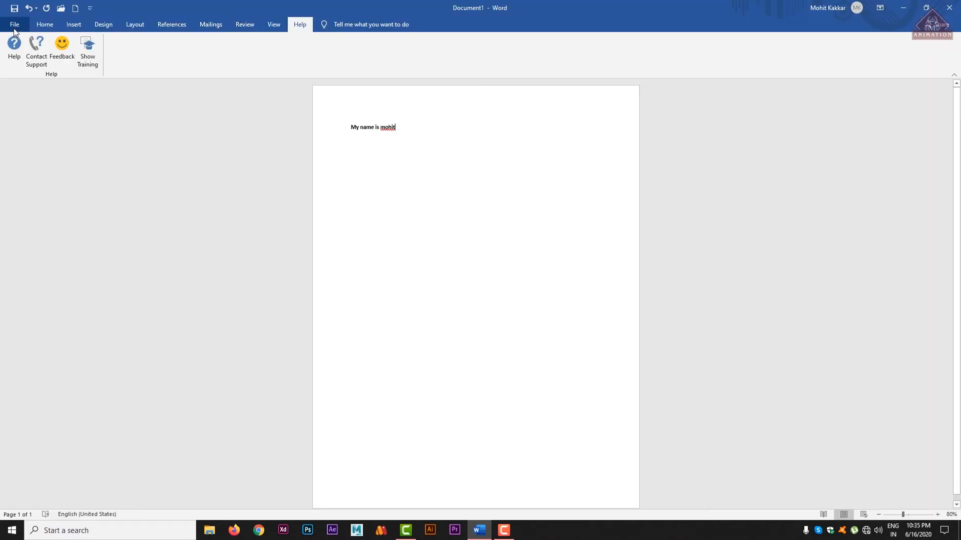
left_click(14, 26)
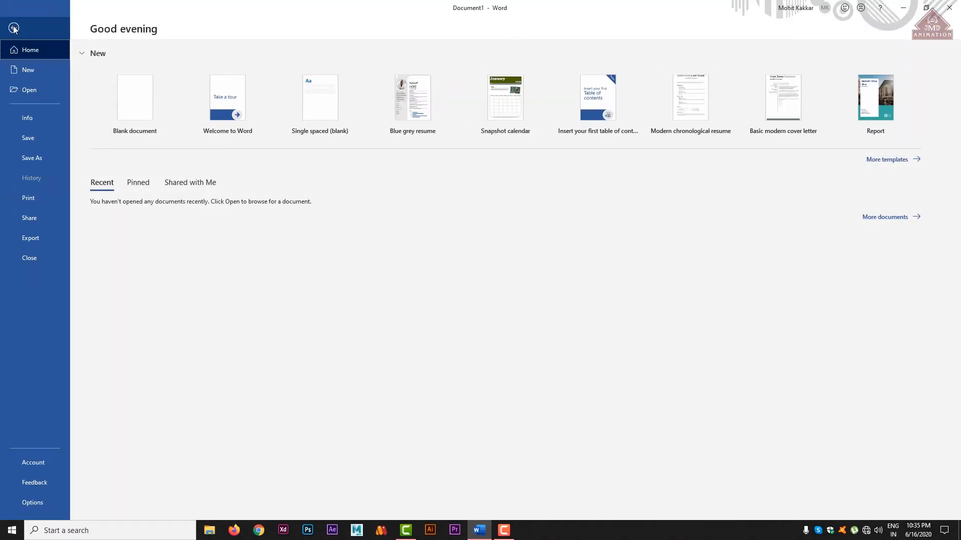
left_click(28, 198)
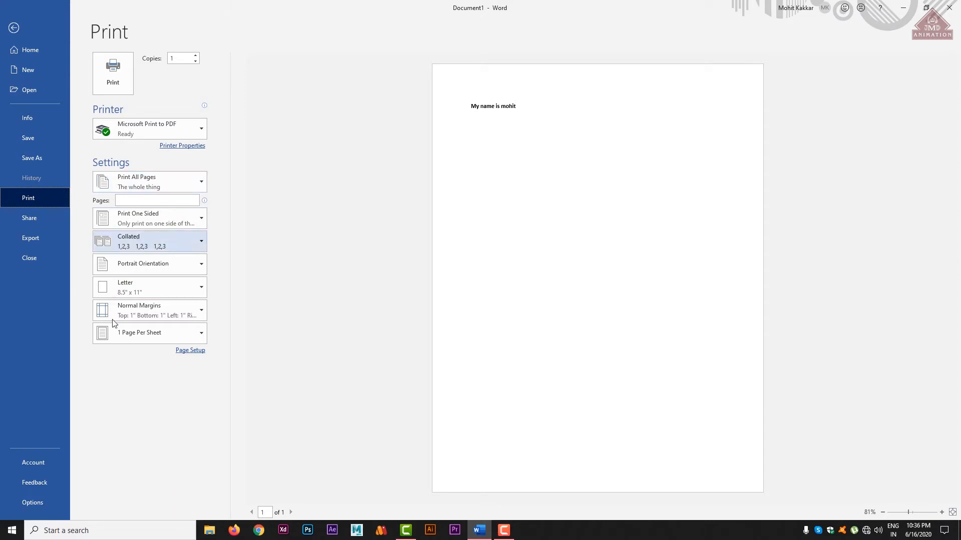
mouse_move(152, 198)
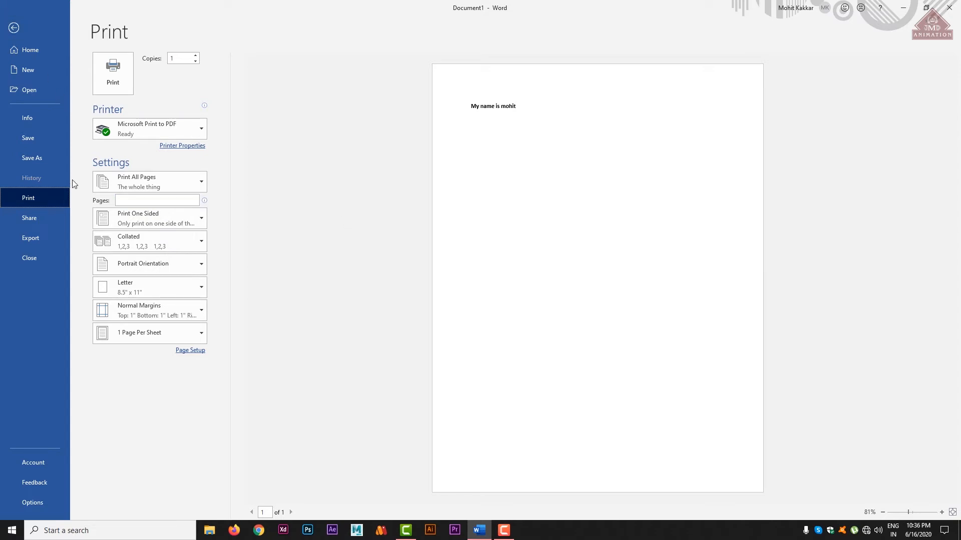
left_click(35, 222)
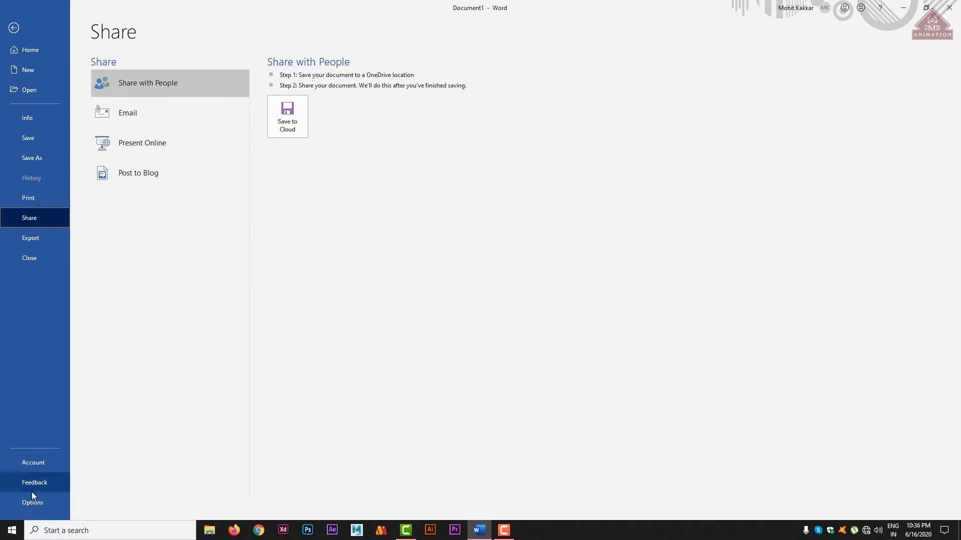
left_click(15, 30)
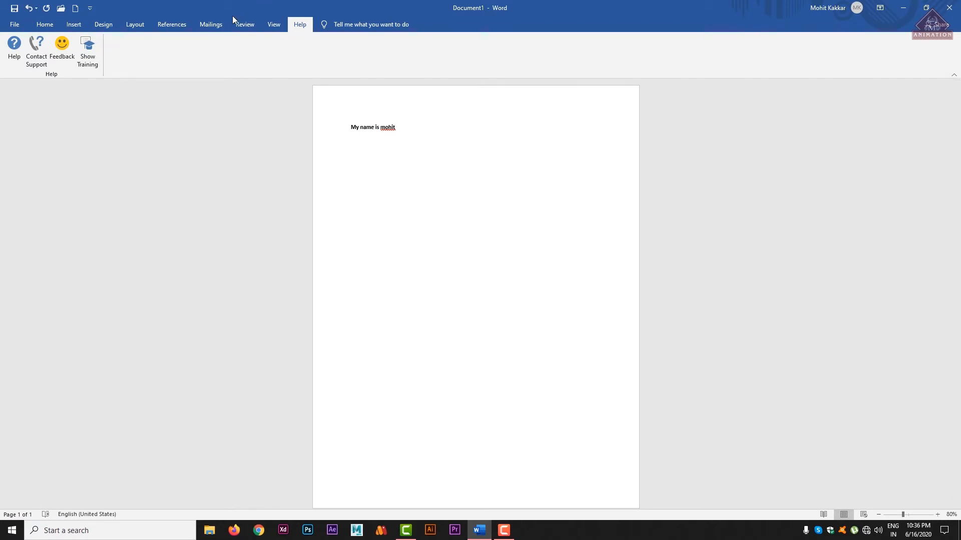
Step: Look through the References, Review, Mailings and Design commands on the ribbon and return to the Home commands
left_click(172, 24)
left_click(42, 25)
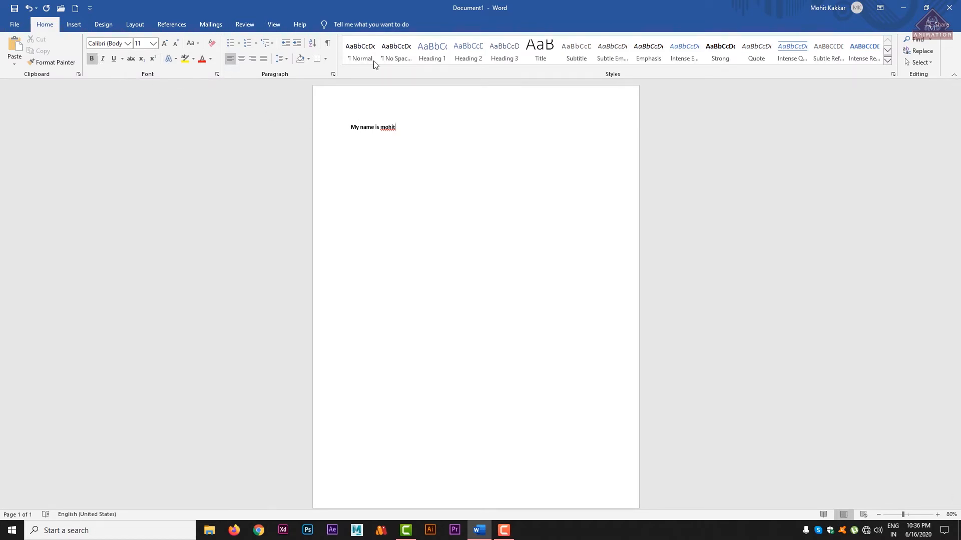
left_click(244, 25)
left_click(210, 25)
left_click(171, 25)
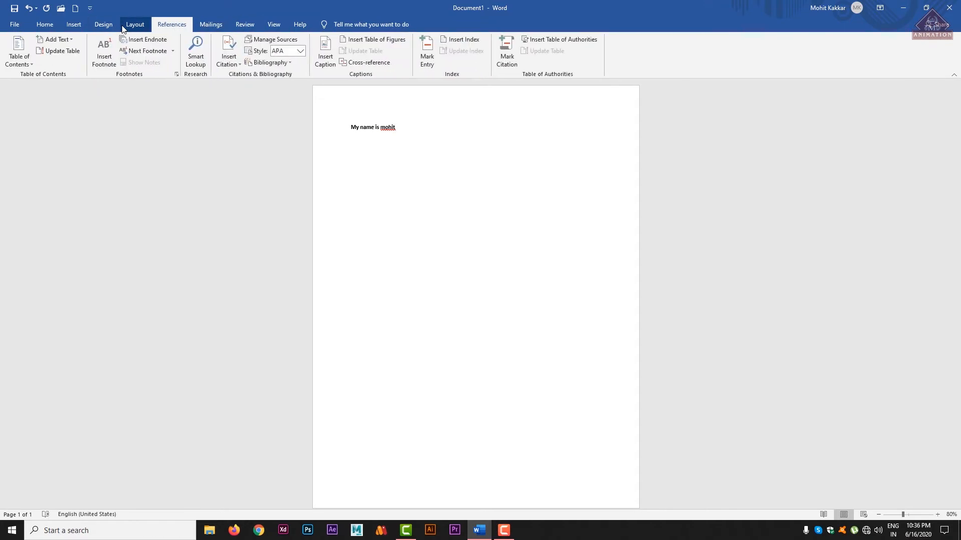
left_click(103, 27)
left_click(49, 27)
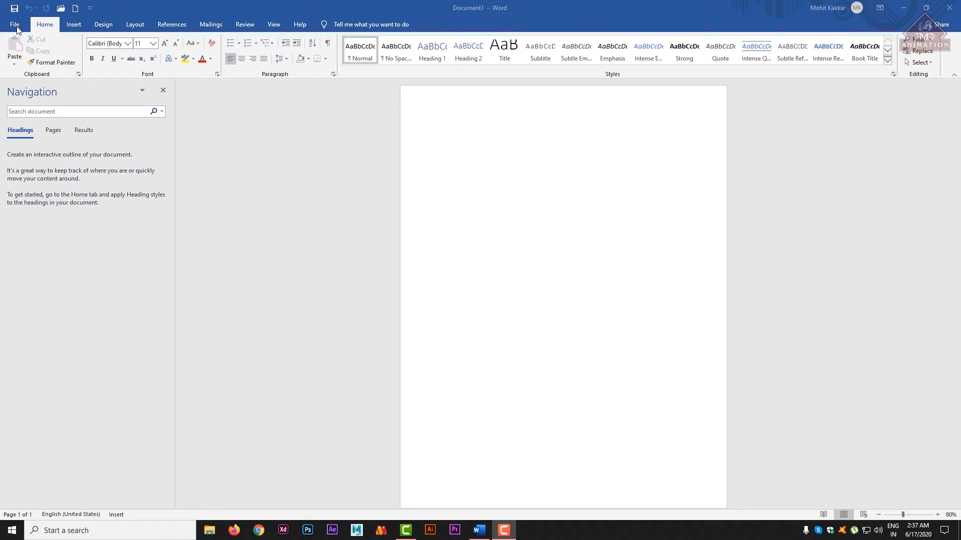
Step: Close the Navigation pane and search Help for "keyboard shortcuts"
left_click(163, 91)
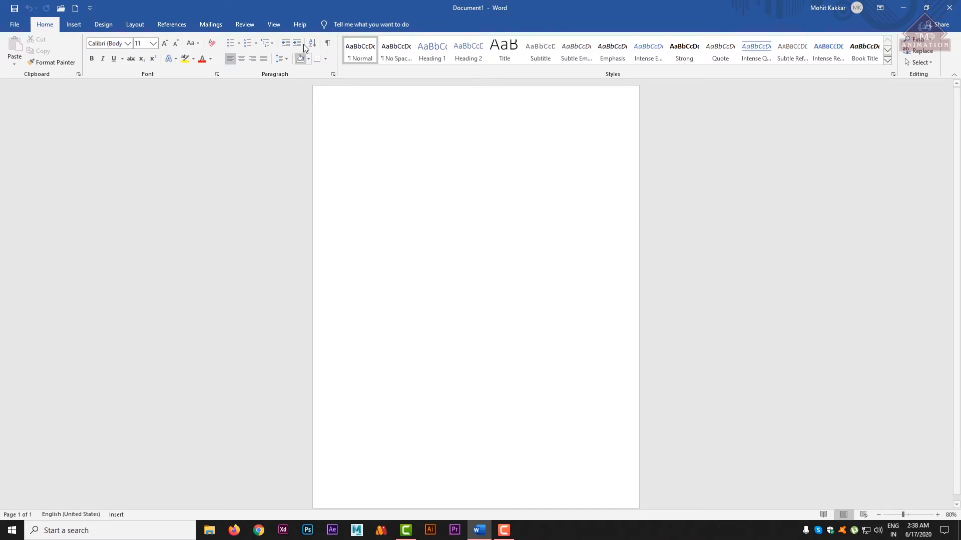
left_click(302, 26)
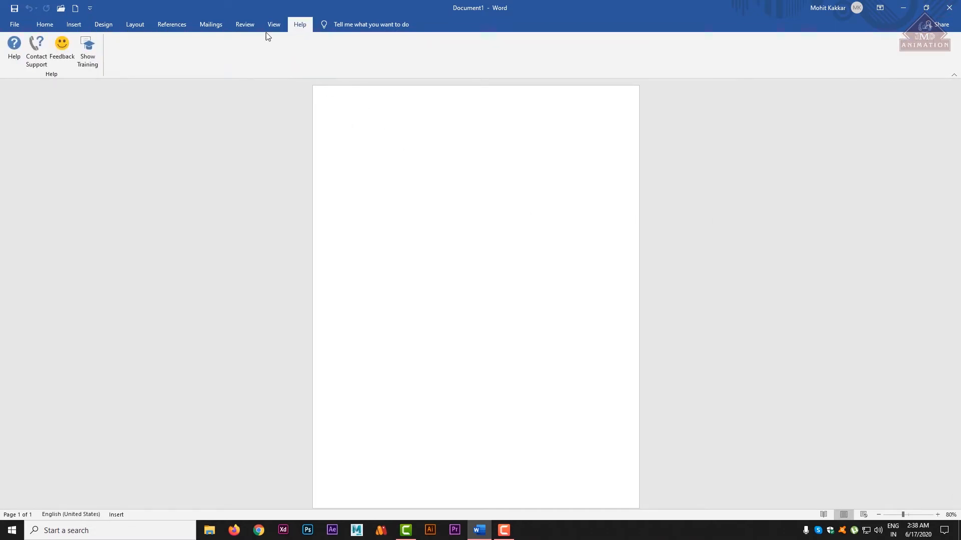
left_click(12, 48)
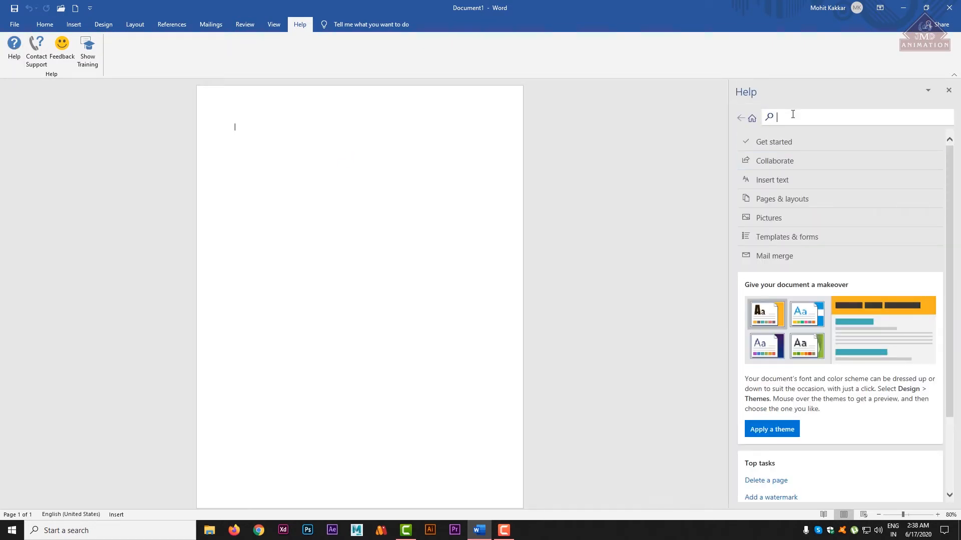
type("keyboa")
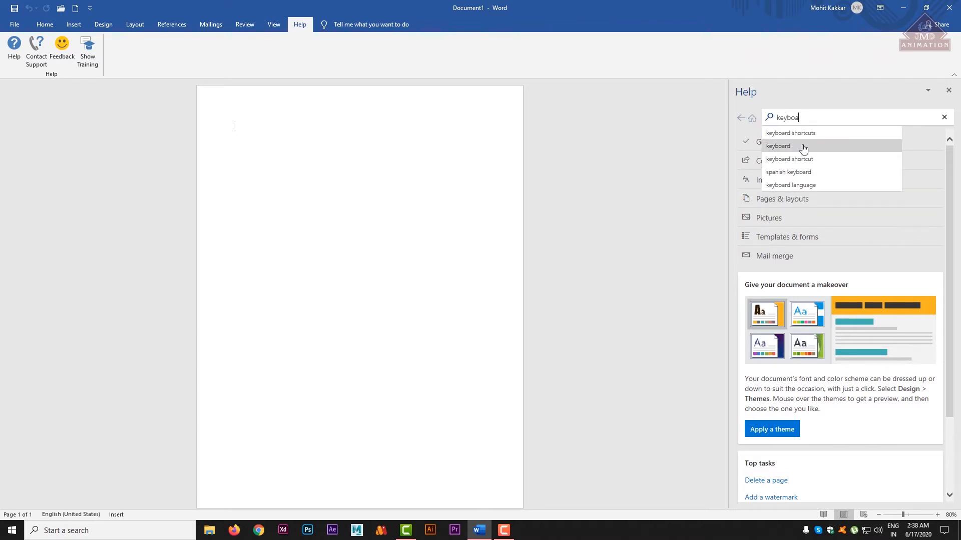
left_click(797, 133)
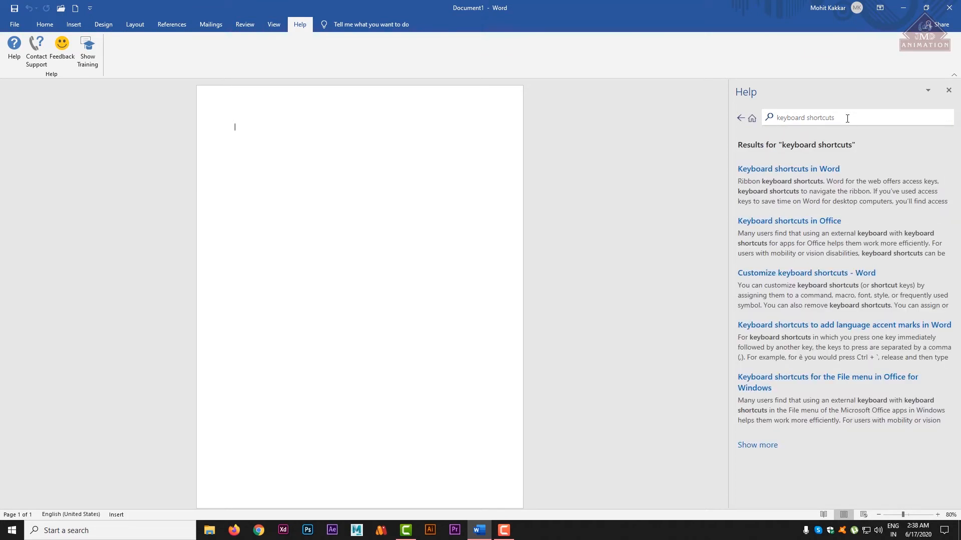
Step: Show more Help results, read the frequently used shortcuts in the "Keyboard shortcuts in Word" article, and close Help
left_click(762, 445)
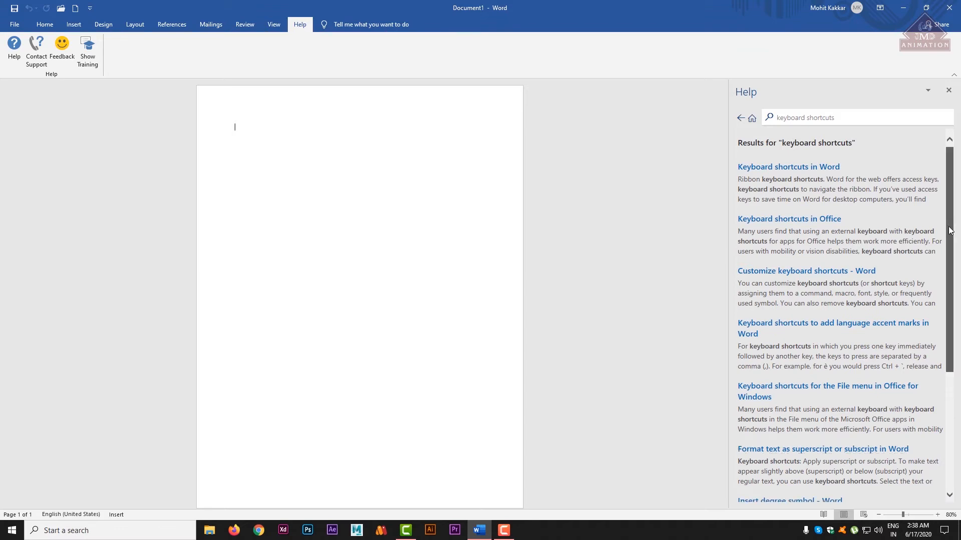
left_click_drag(951, 216, 956, 137)
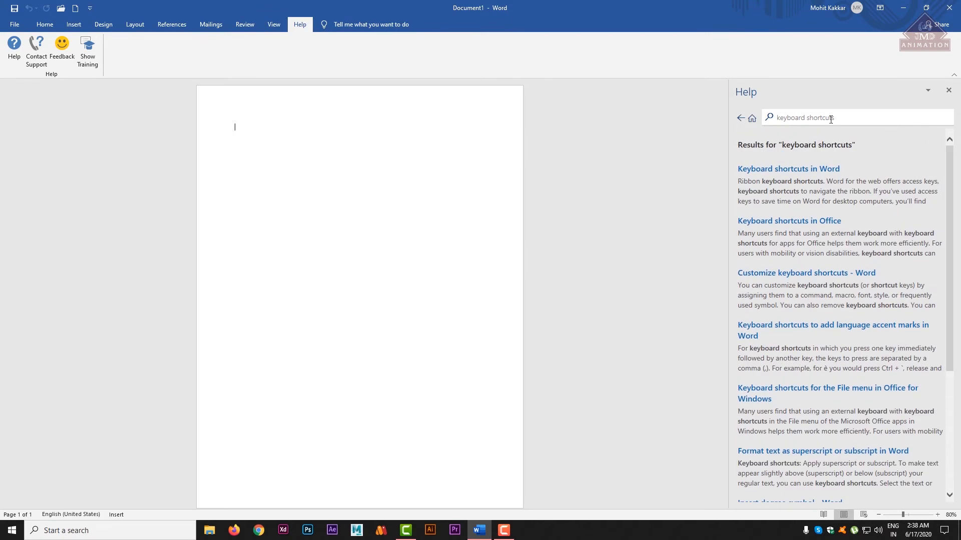
left_click(814, 172)
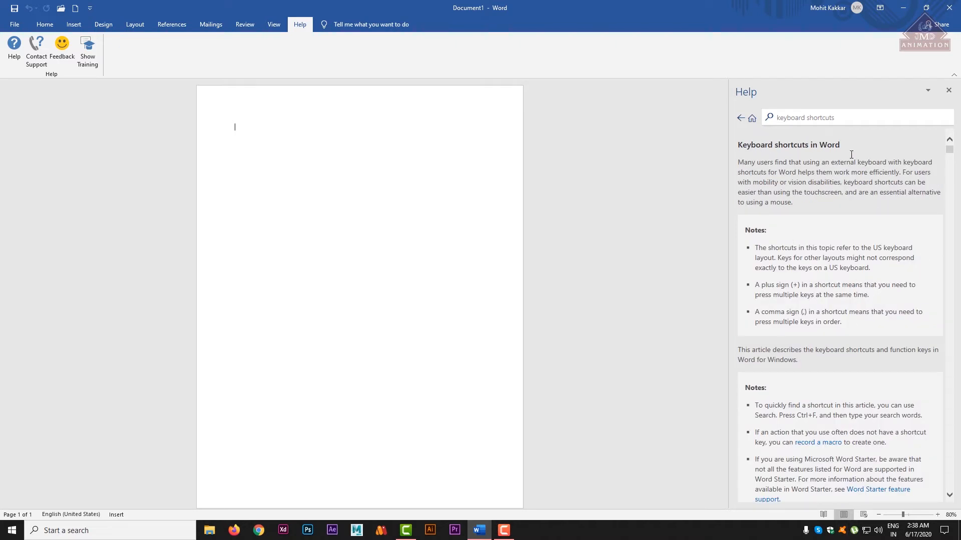
left_click_drag(949, 158, 949, 165)
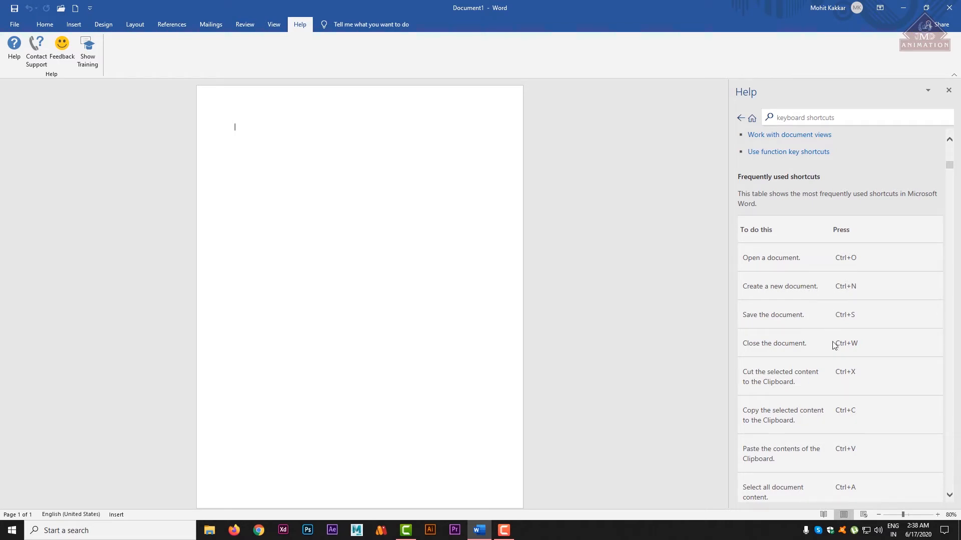
left_click_drag(951, 167, 952, 181)
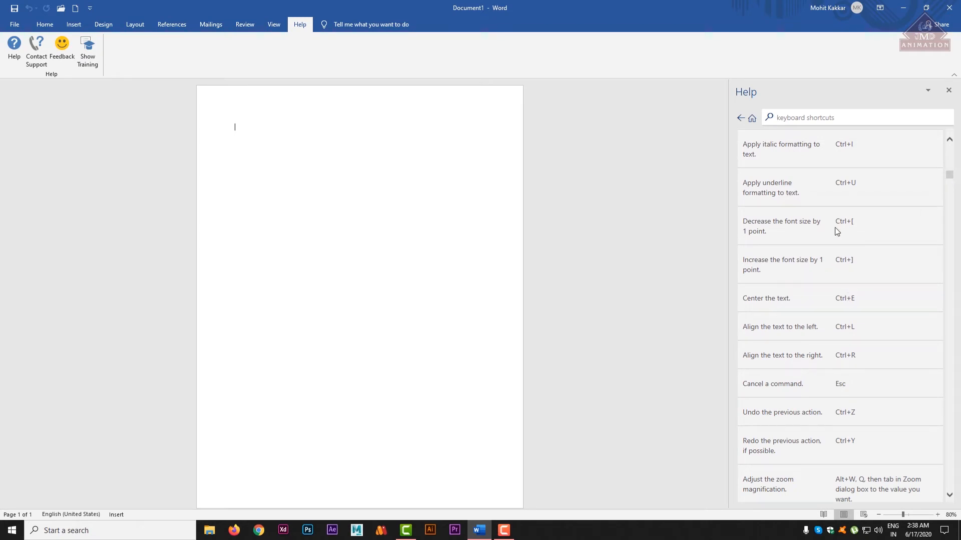
left_click_drag(950, 178, 950, 150)
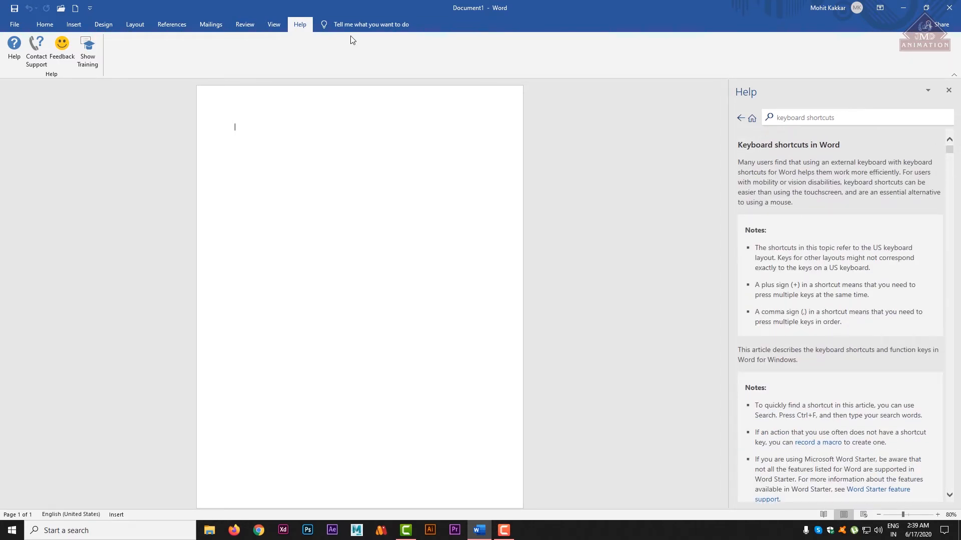
left_click(948, 91)
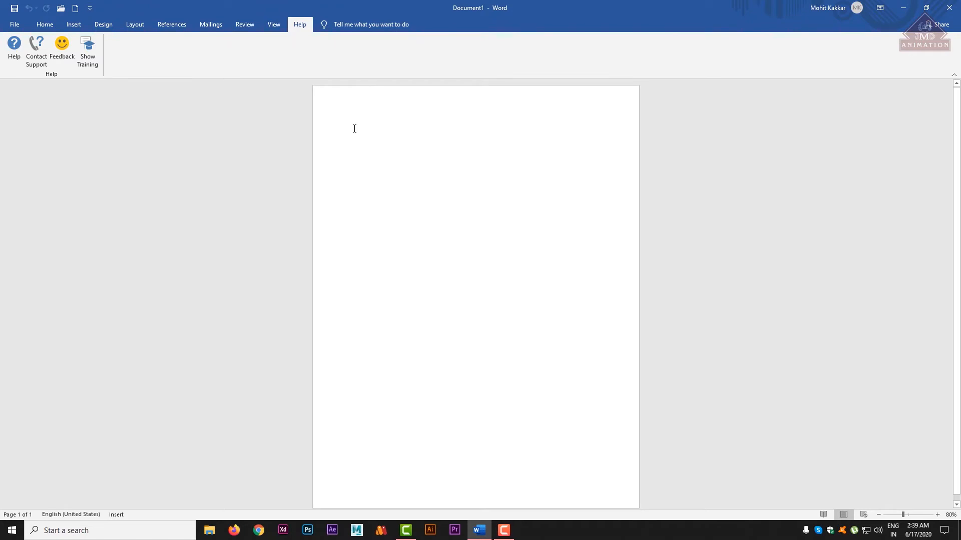
type("www")
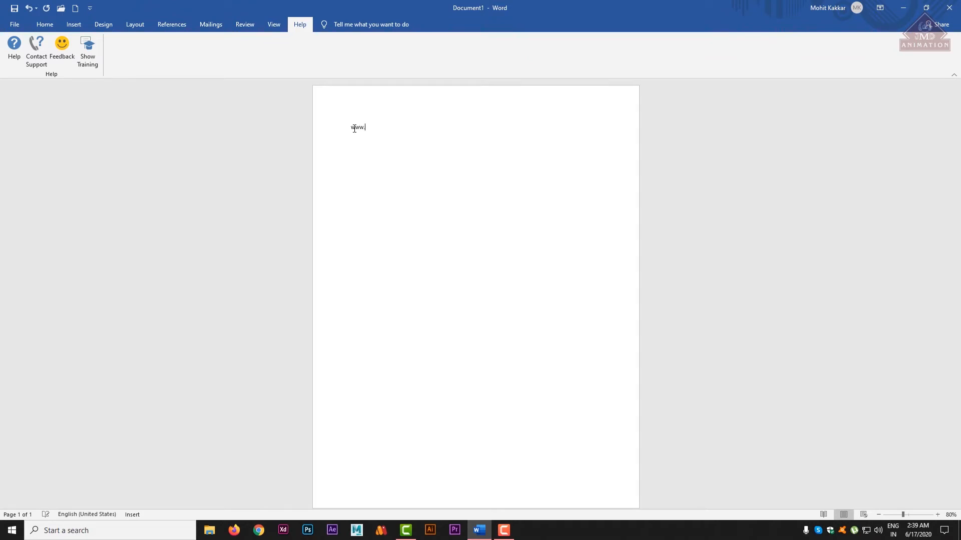
type(".jmdanimation.com")
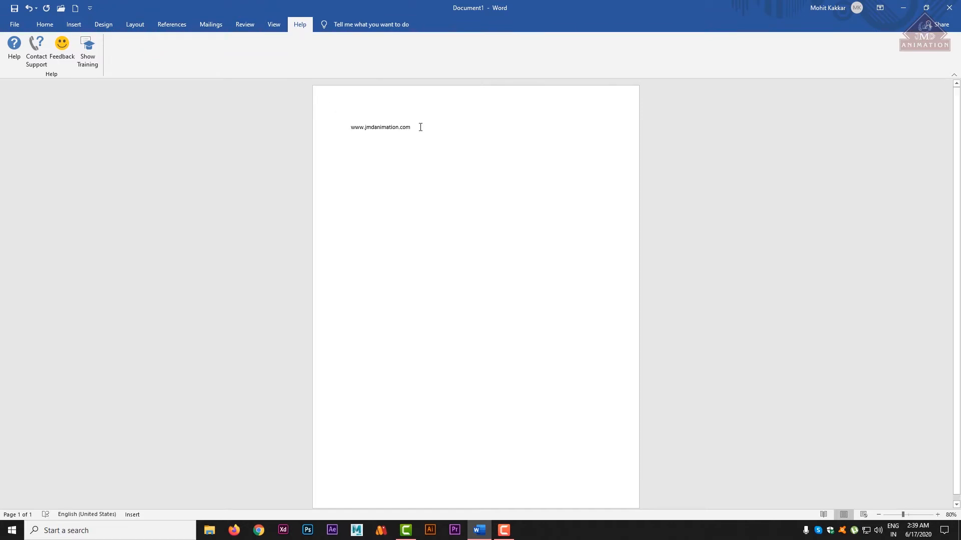
left_click_drag(421, 127, 272, 129)
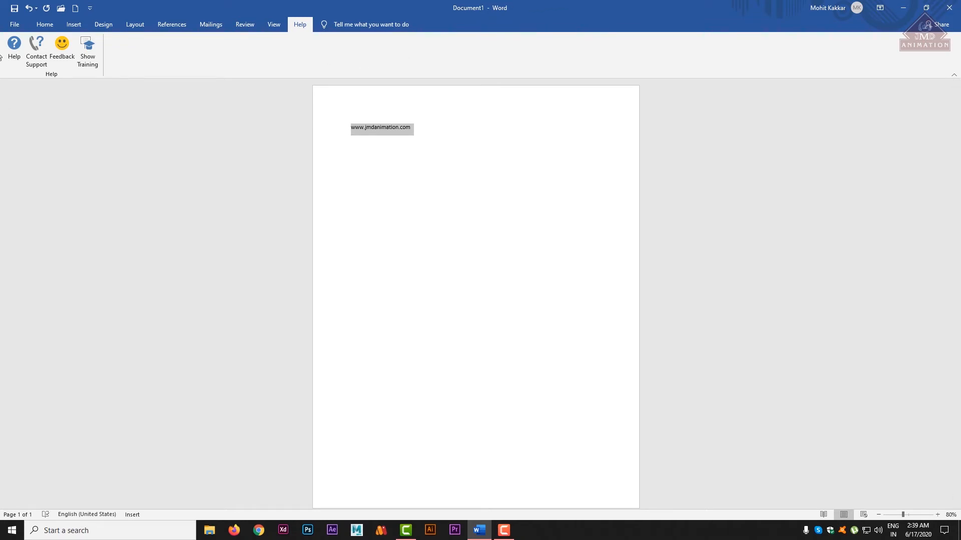
Step: Set the font size of the selected web address to 24
left_click(40, 26)
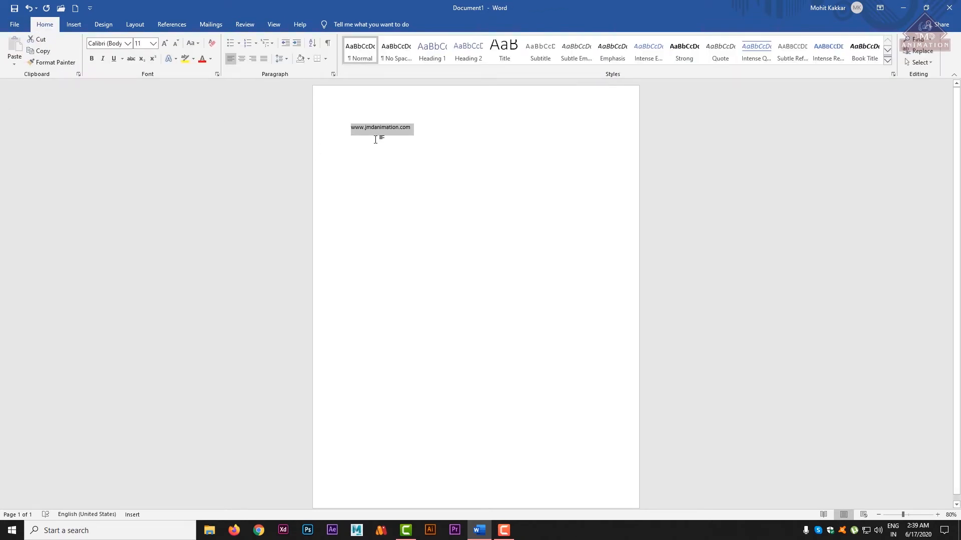
left_click(153, 43)
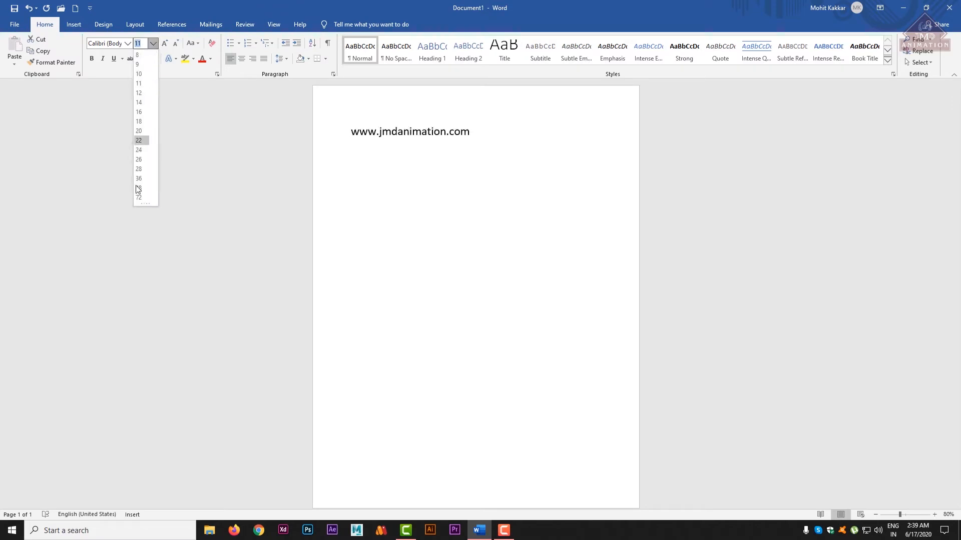
left_click(142, 149)
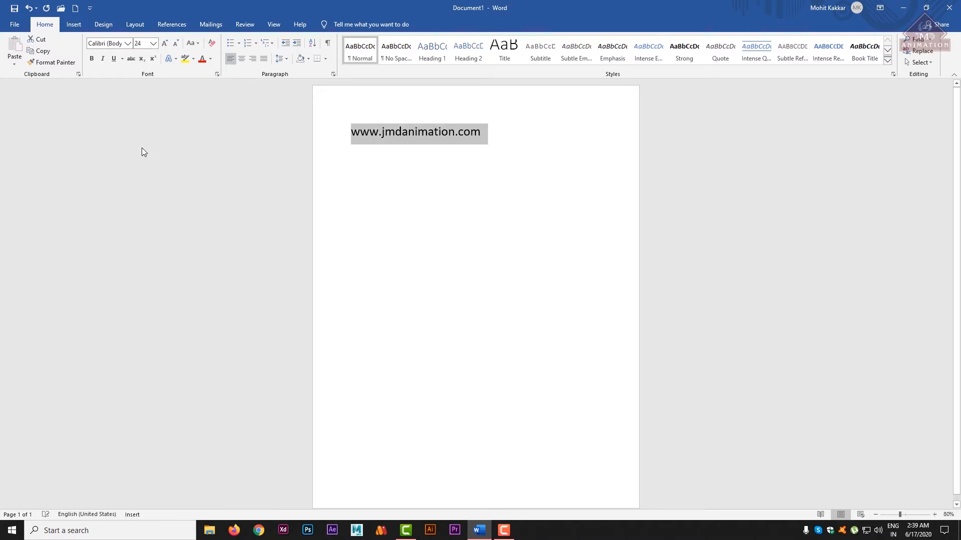
left_click(463, 133)
triple_click(438, 132)
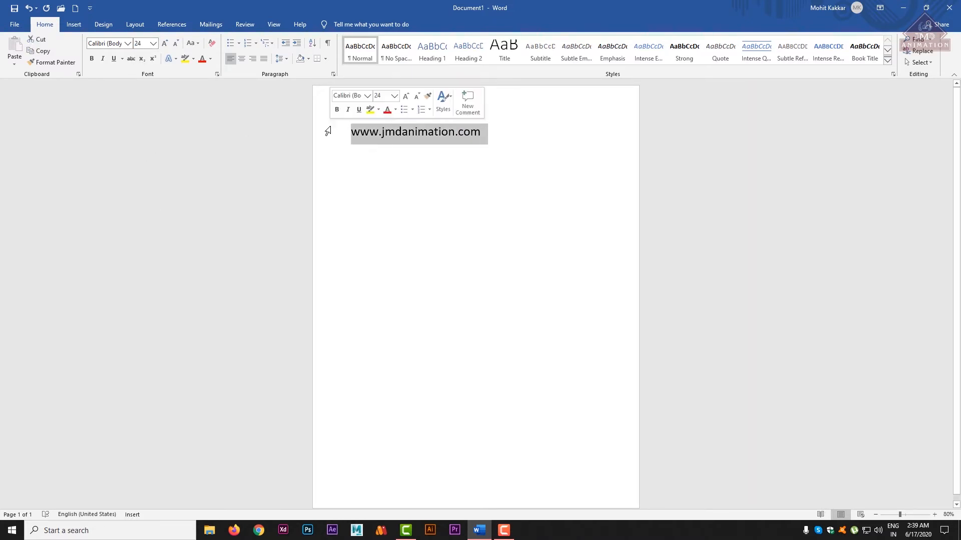
left_click(900, 515)
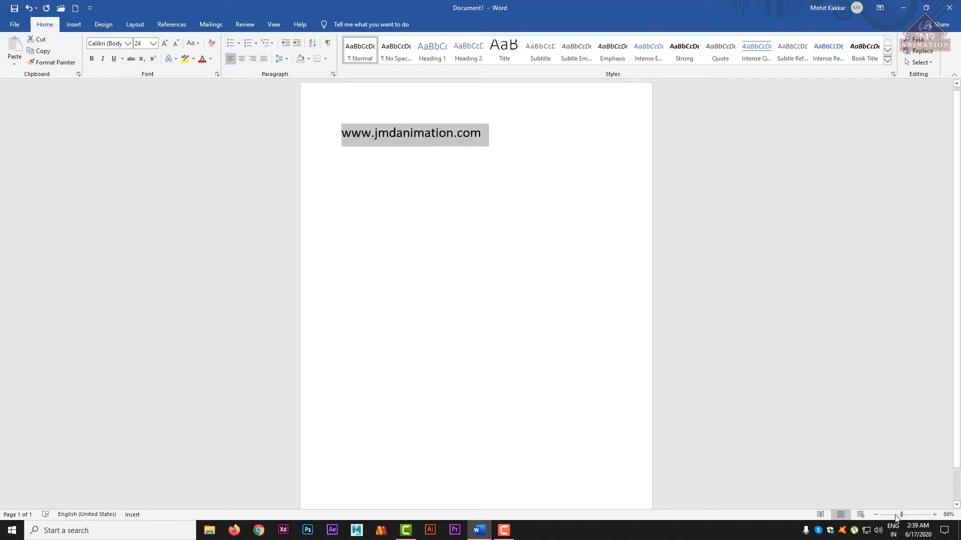
left_click(899, 516)
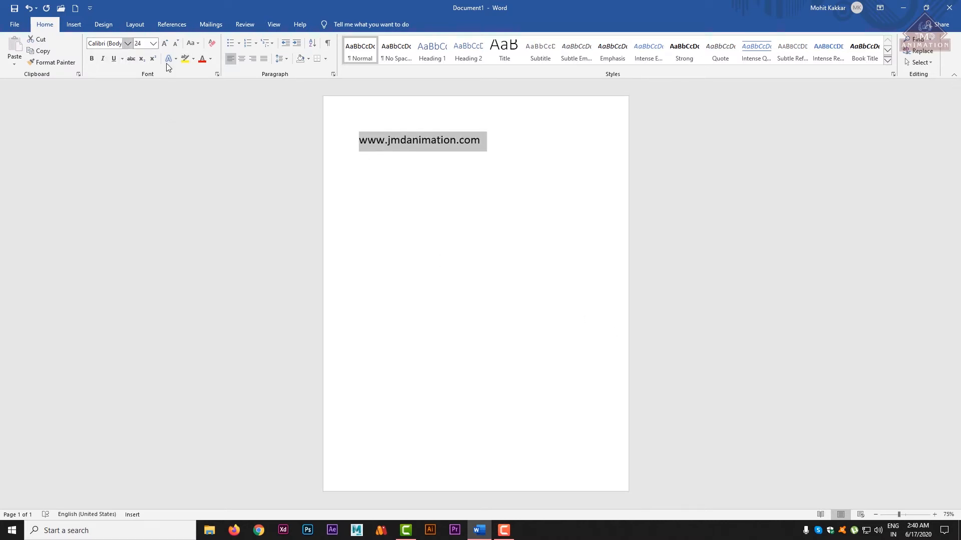
left_click(115, 59)
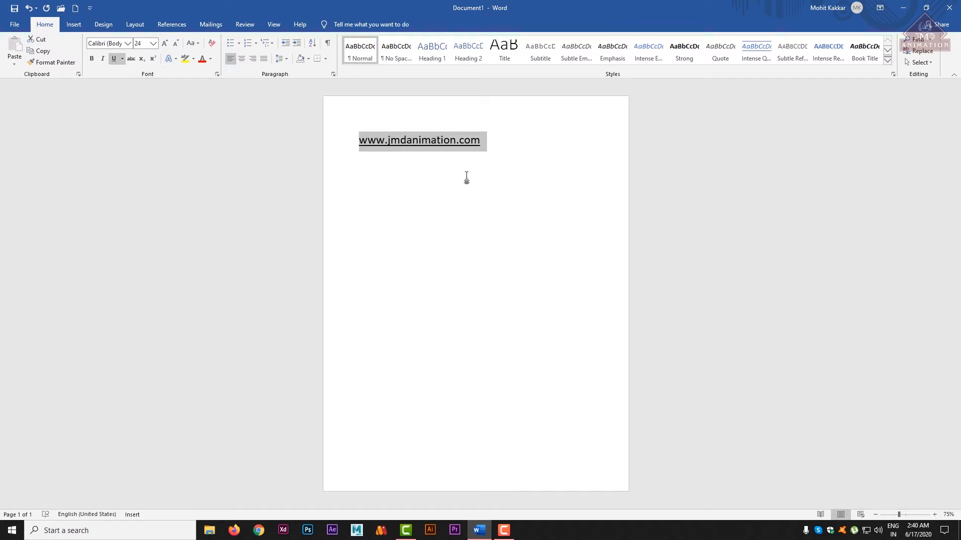
left_click_drag(488, 144, 347, 133)
left_click(243, 61)
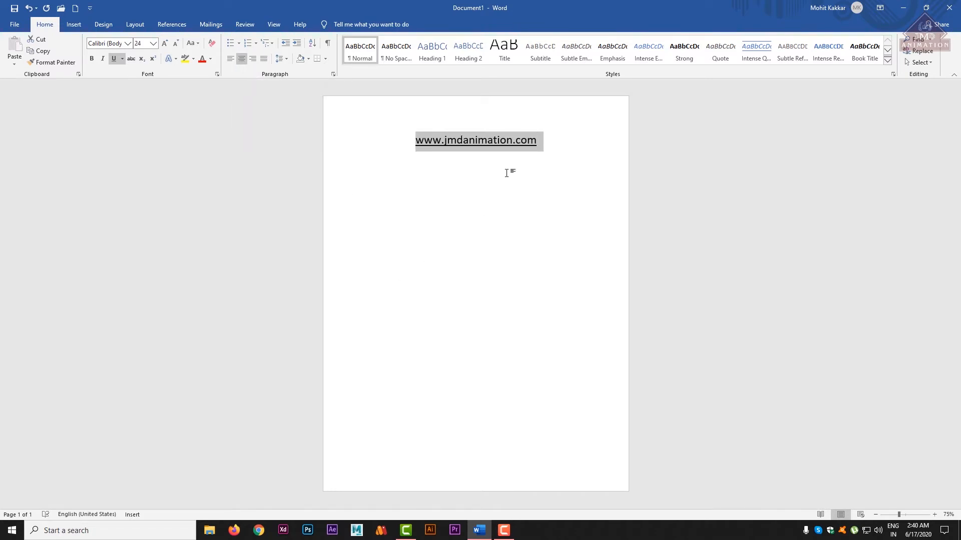
left_click(541, 140)
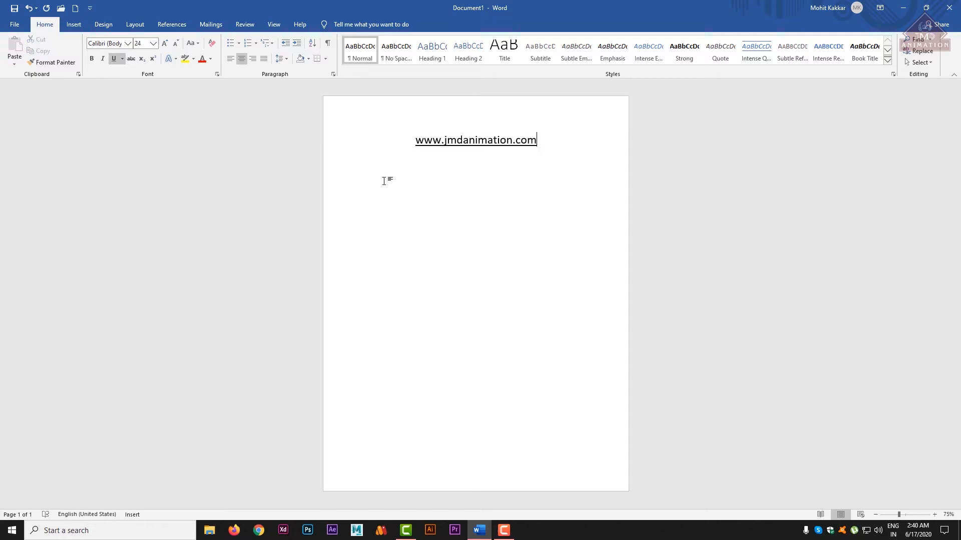
Step: Start a left-aligned line below the web address and enter "hello everyone I am" followed by the person's full name
double_click(355, 186)
type("he")
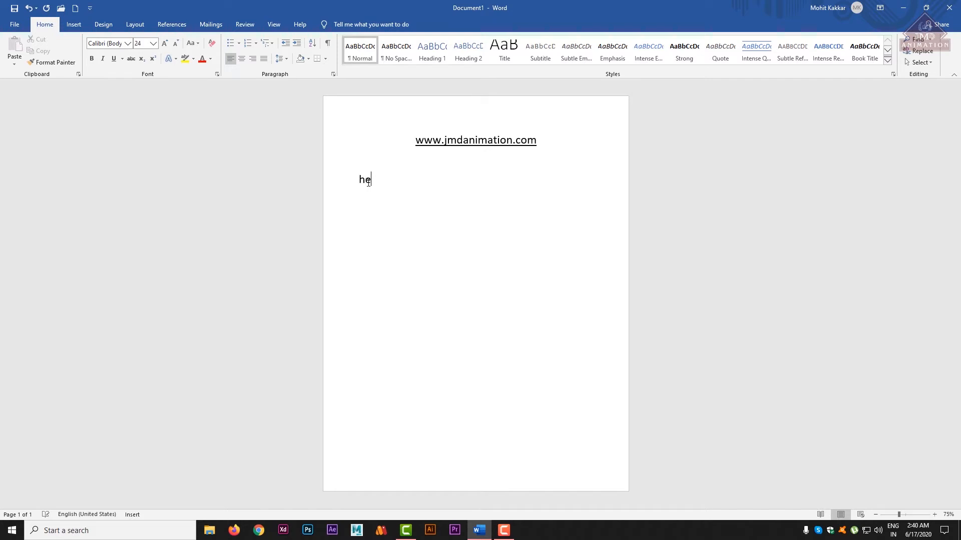
type("llo every one")
key("BackSpace")
left_click(432, 180)
type("I am mohit ")
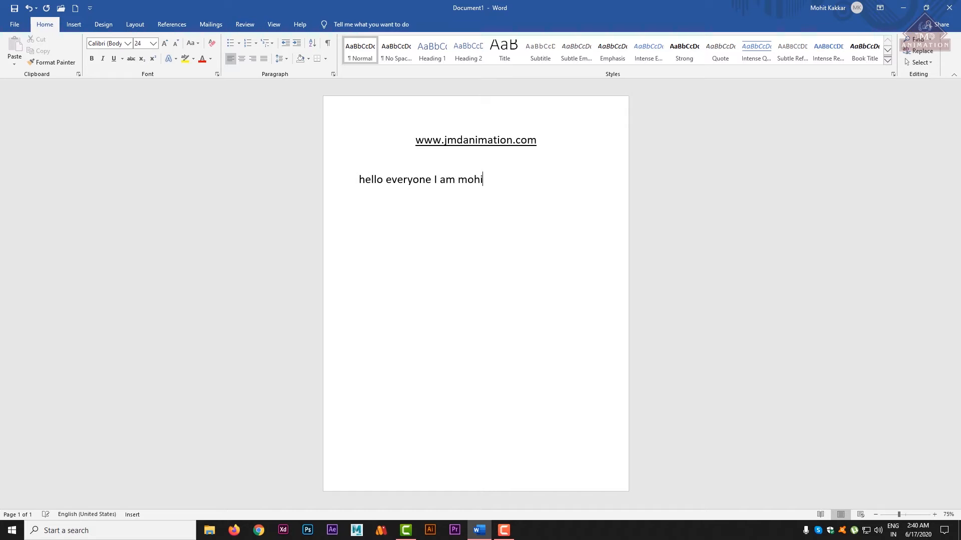
type("kakkar")
key("Return")
Step: Enter "computer trainer" on the line below the greeting, correcting the typing mistakes
type("computer t")
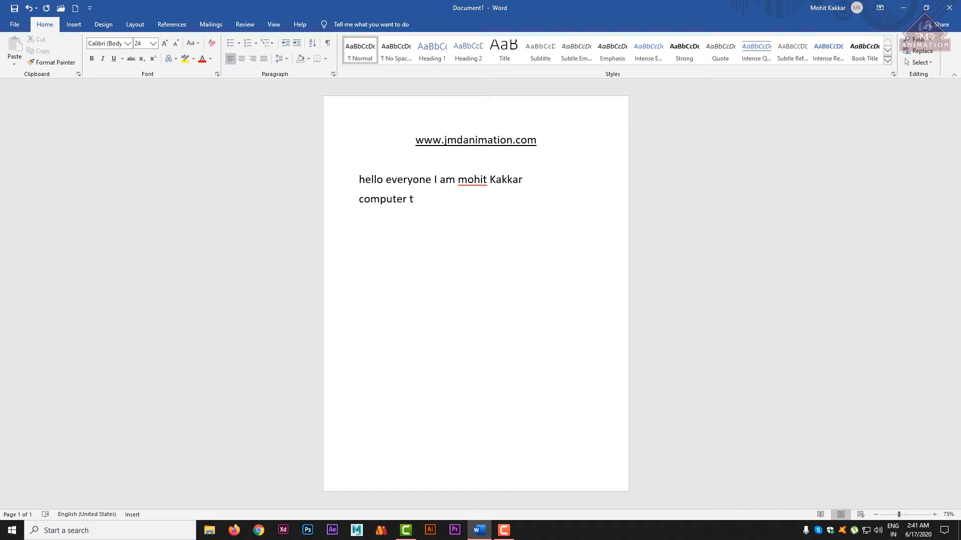
type("a")
key("BackSpace")
type("ainer")
left_click(414, 199)
type("r")
mouse_move(441, 200)
left_mouse_down()
mouse_move(414, 200)
mouse_move(444, 201)
left_mouse_up()
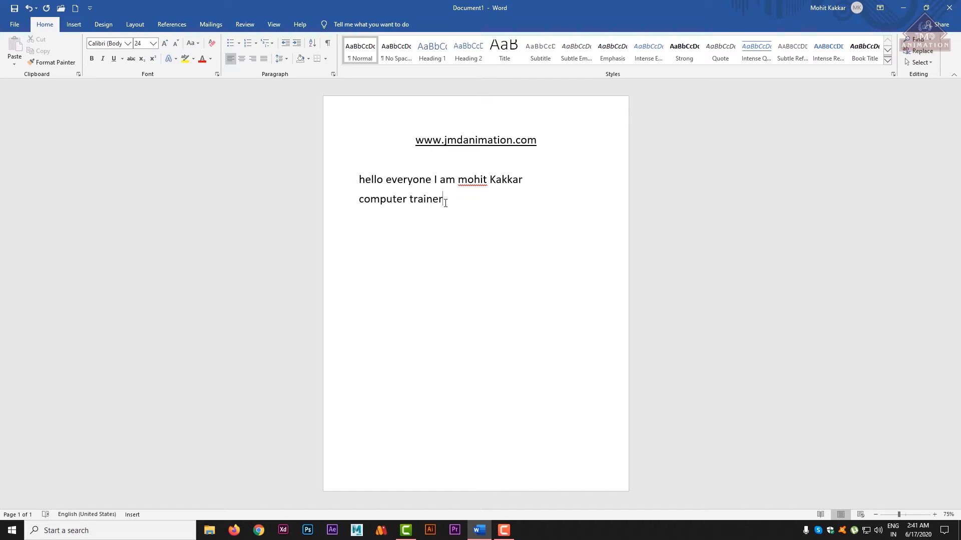
Step: Try 1.0 line spacing on a test line reading "hello again" and delete that line's text
left_click(283, 59)
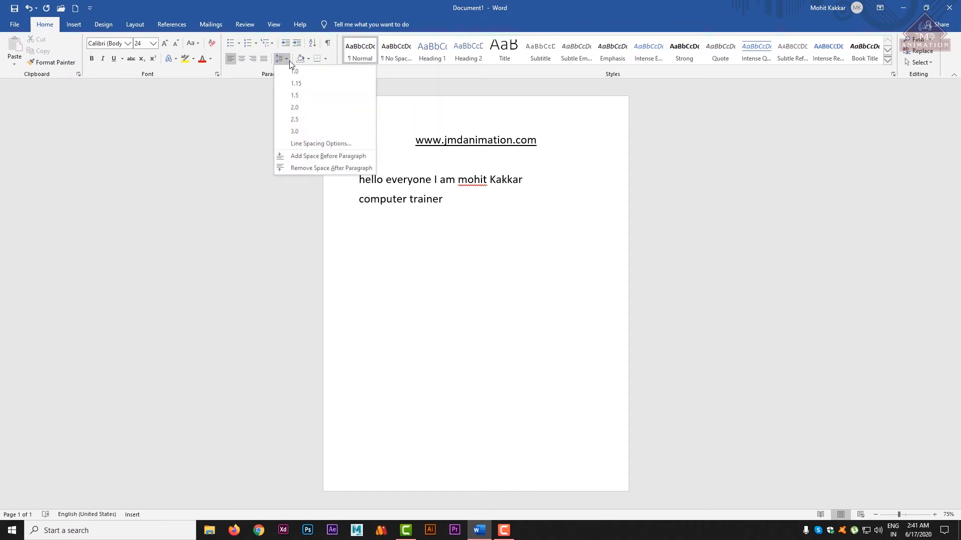
left_click(491, 217)
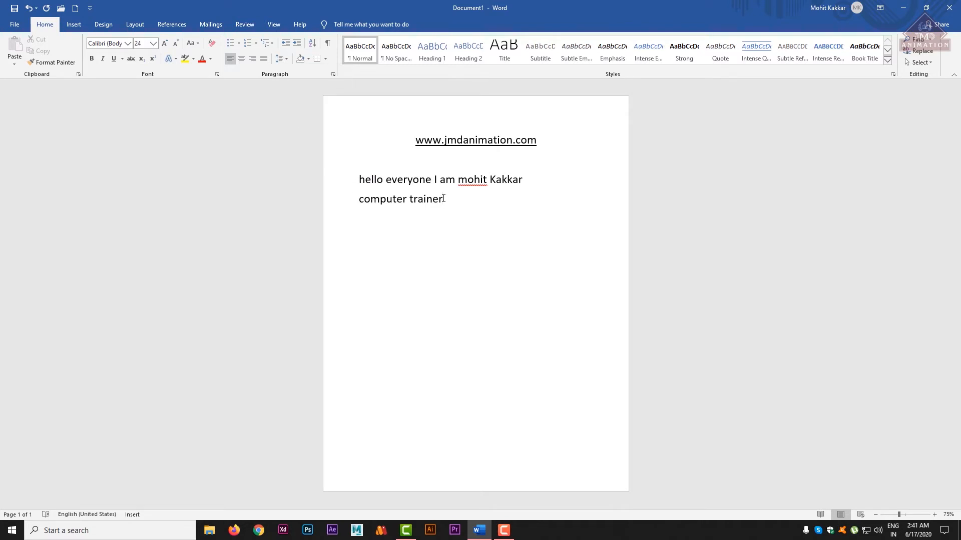
key("Return")
type("hello")
type(" again")
left_click(287, 61)
left_click(296, 71)
triple_click(376, 245)
key("BackSpace")
key("BackSpace")
key("BackSpace")
Step: Center the greeting line and the "computer trainer" line
left_click_drag(448, 200, 359, 181)
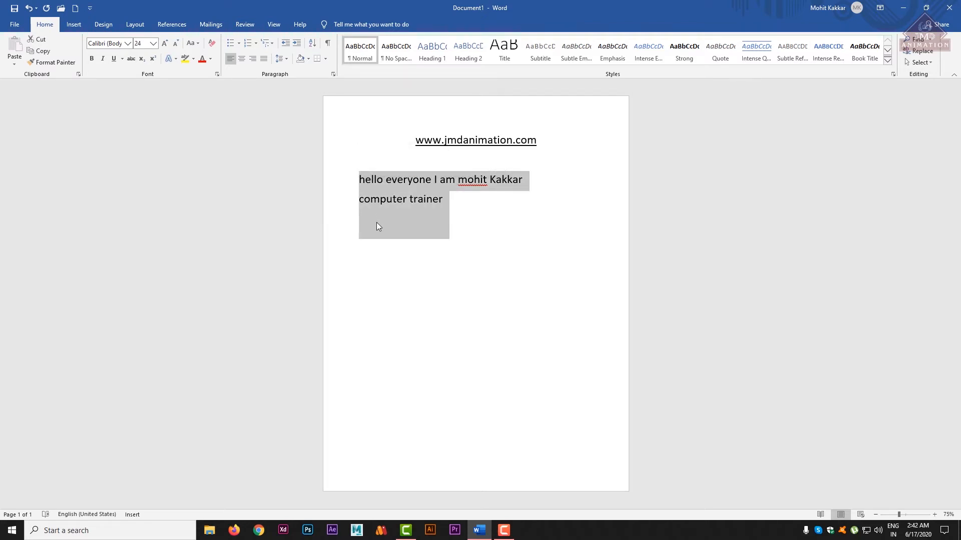
left_click(242, 61)
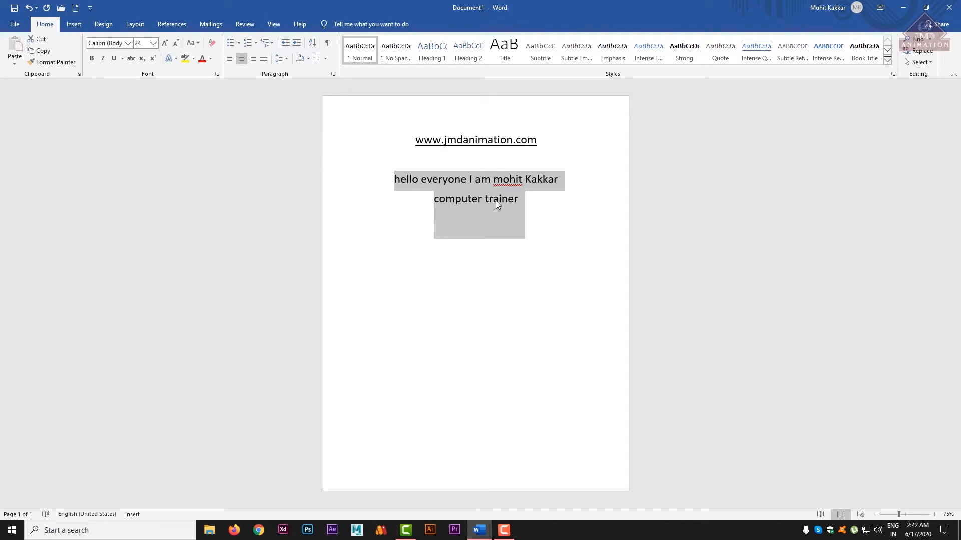
left_click(526, 199)
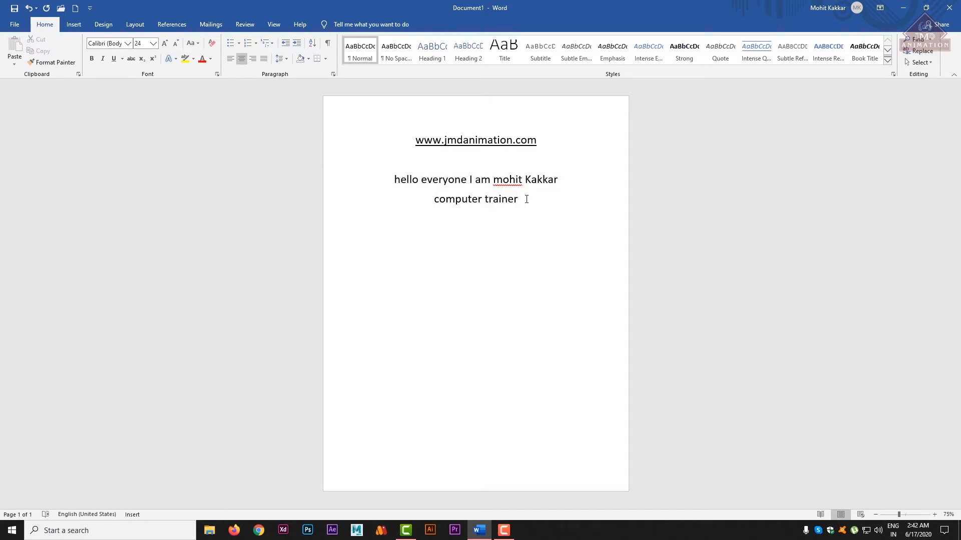
Step: Add a filler line of repeated "h" words below "computer trainer", leaving a blank gap between them
key("Return")
key("Return")
type("hhhhhhhhh hhhhhhh ")
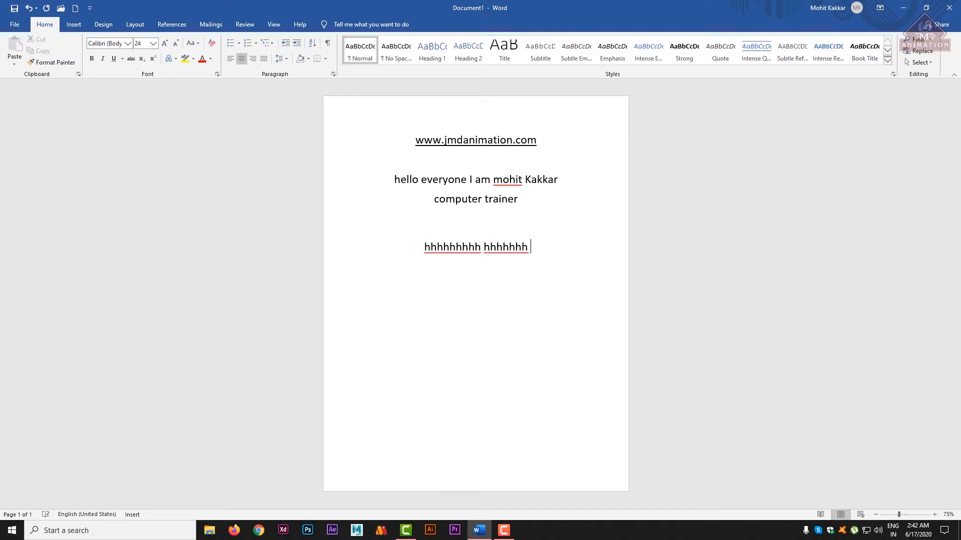
type(" hhhhhhhh")
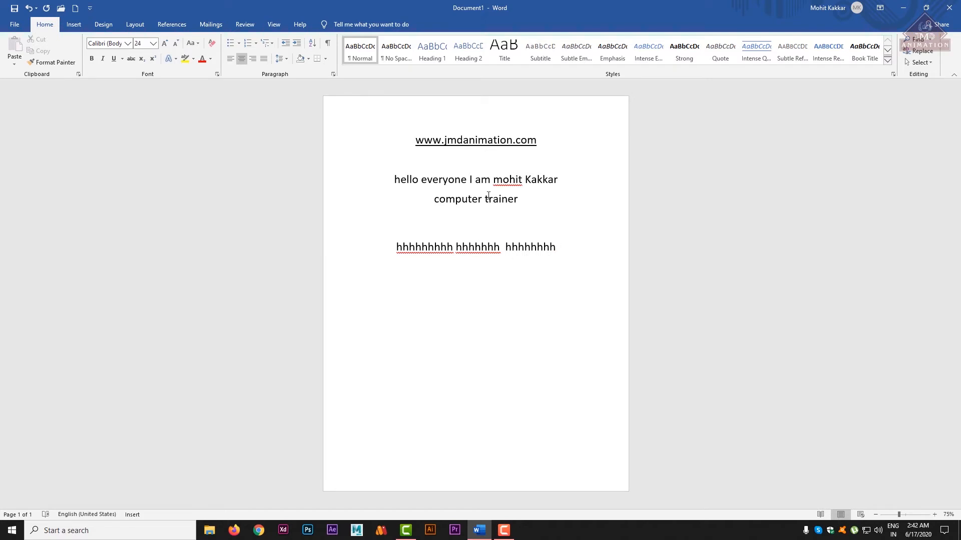
Step: Delete everything from "computer trainer" down through the filler line and undo the deletion
left_click(351, 222, "shift")
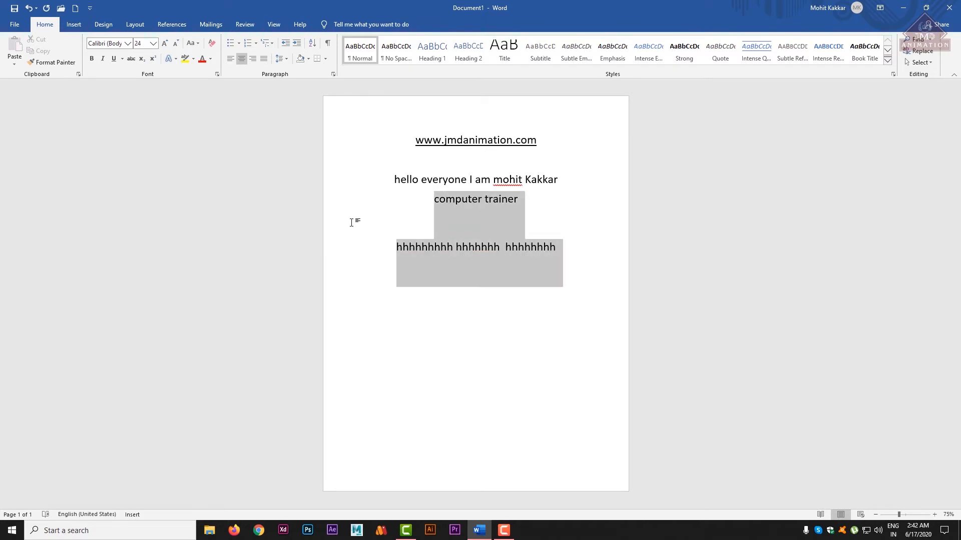
key("Delete")
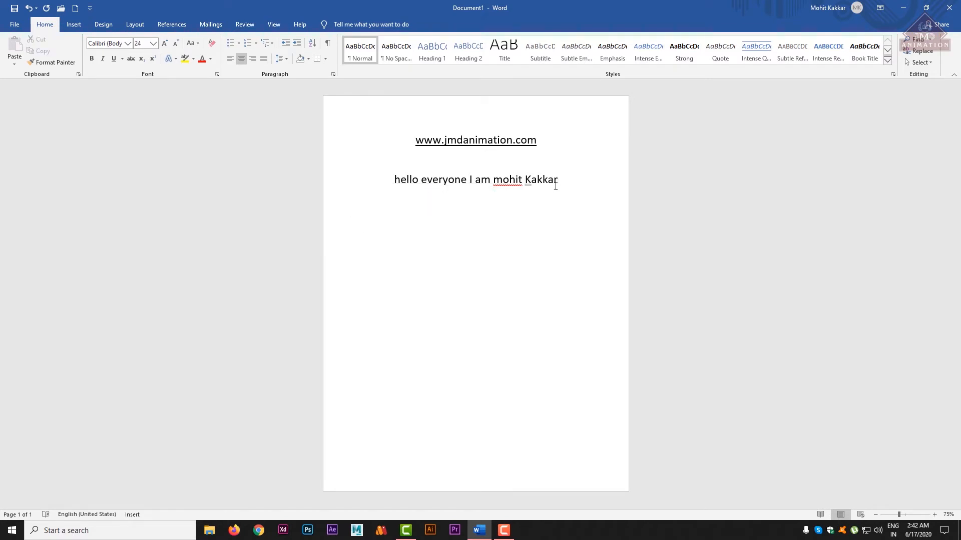
key("ctrl+z")
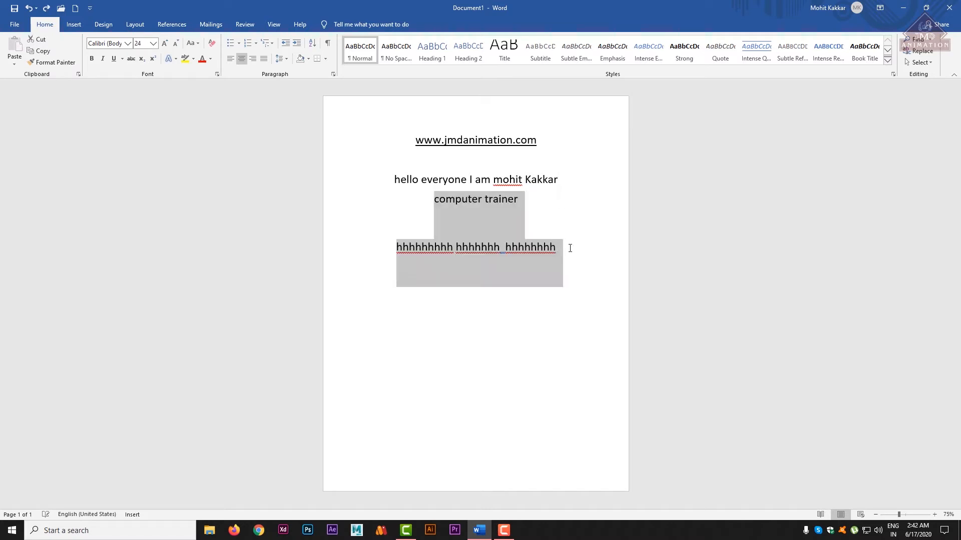
Step: Delete the filler line and set the line spacing of the "computer trainer" paragraph to 1.0
left_click_drag(570, 248, 364, 251)
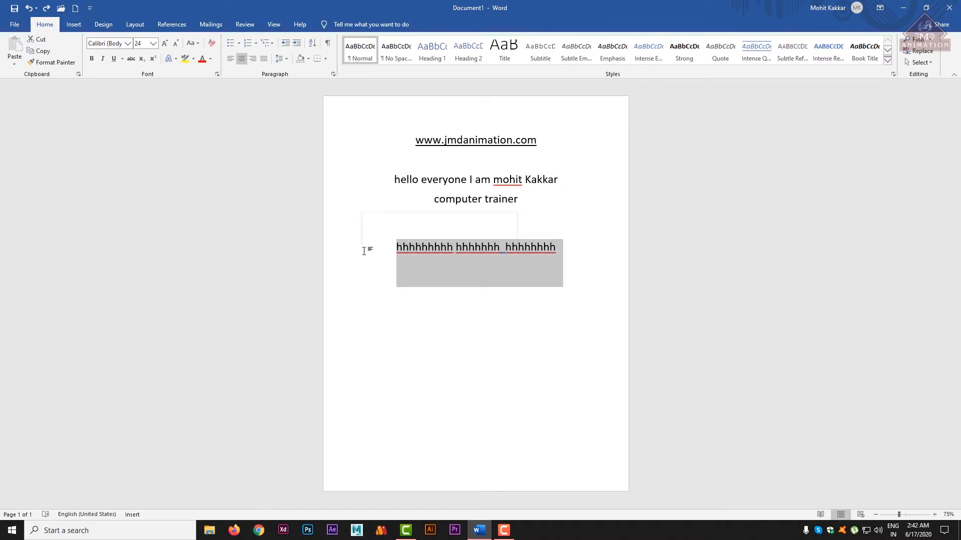
key("Delete")
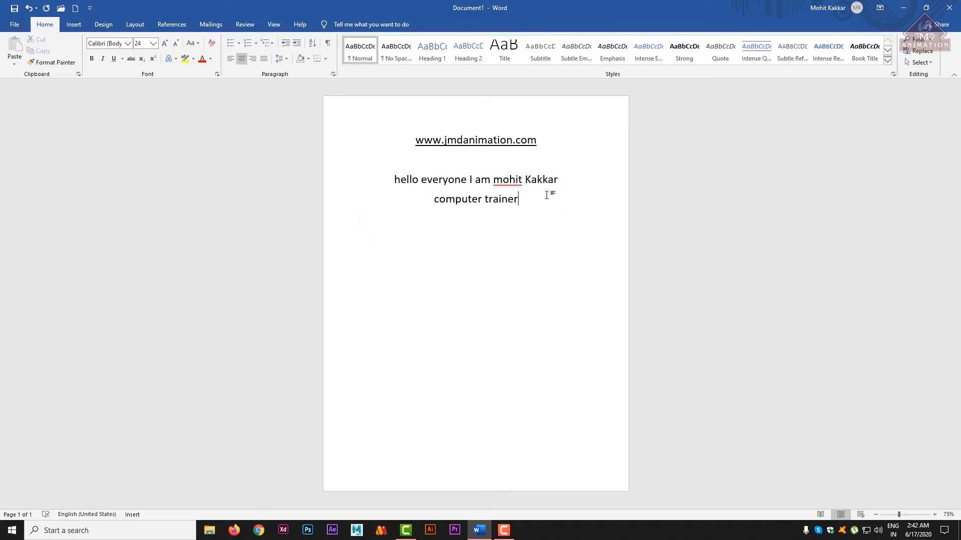
left_click(286, 59)
left_click(307, 70)
left_click(288, 61)
left_click(294, 71)
Step: Right-align the greeting and "computer trainer" lines and add the filler line "bbbbb hhhhhh gggggg ggggg" below them
left_click_drag(518, 199, 382, 180)
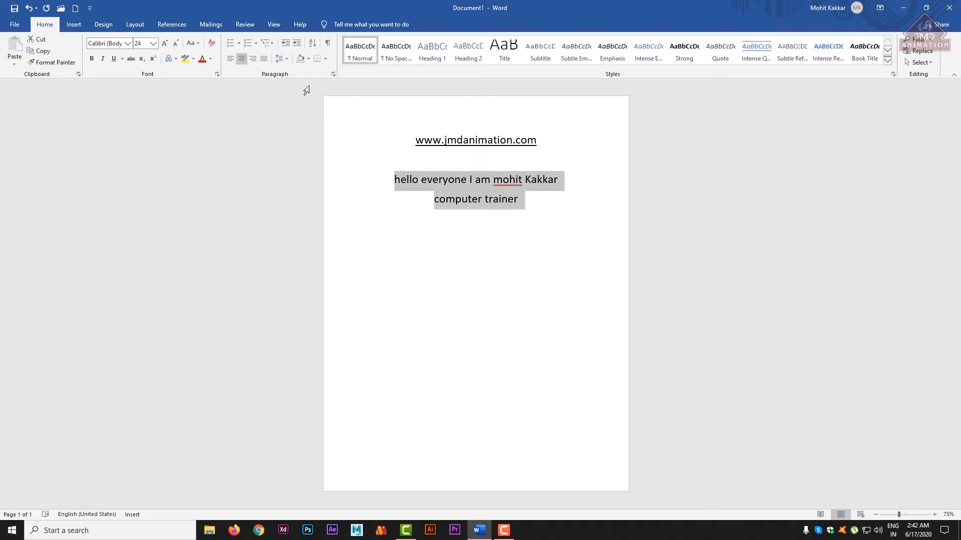
left_click(252, 60)
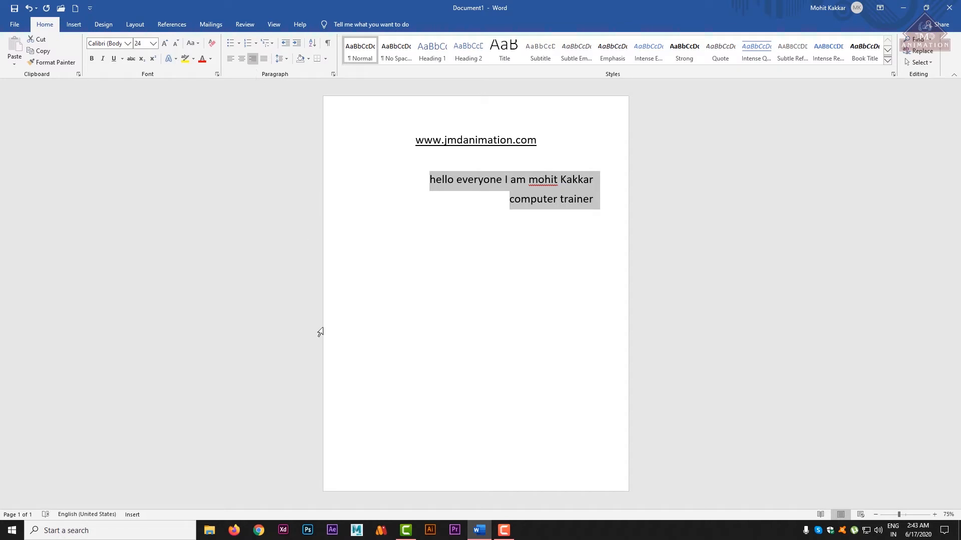
left_click(595, 200)
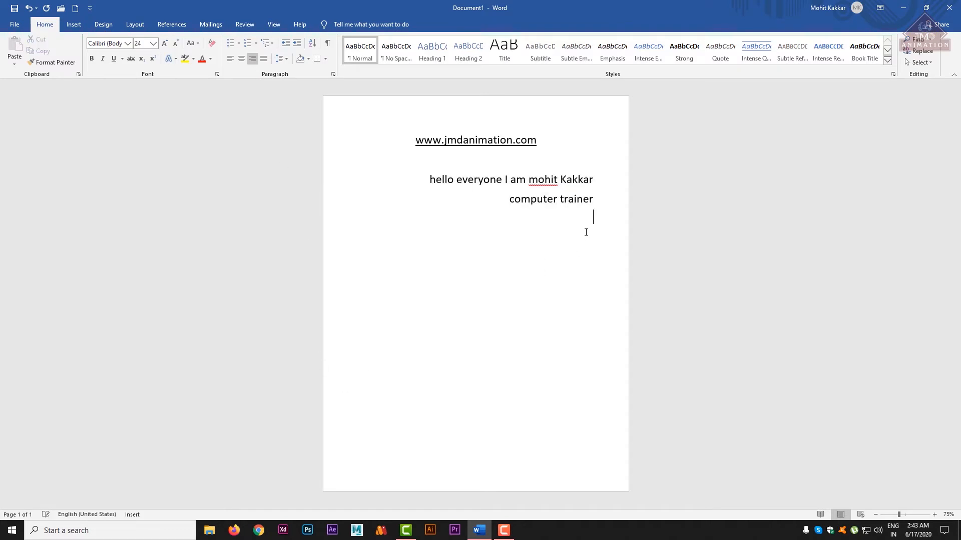
type("bbbbb hhhhhh gggggg ")
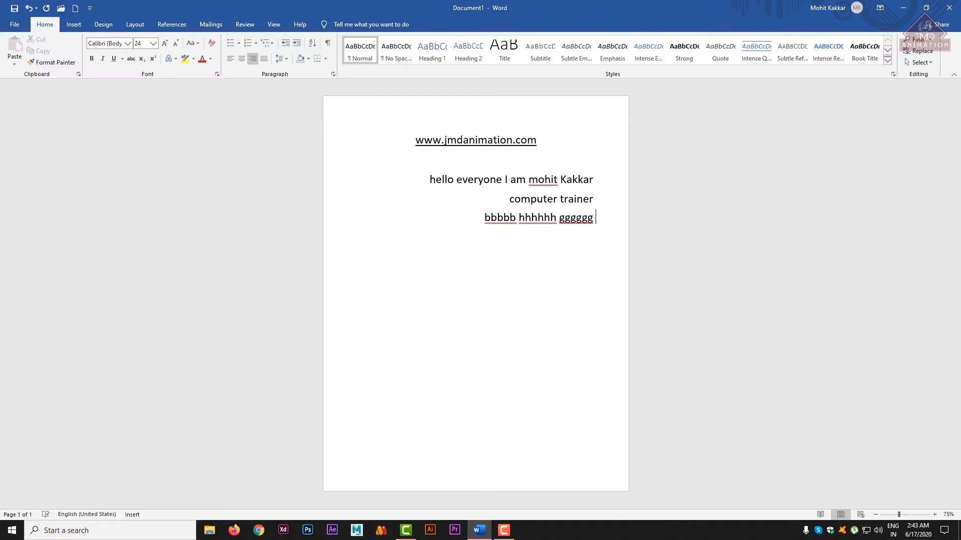
type("ggggg")
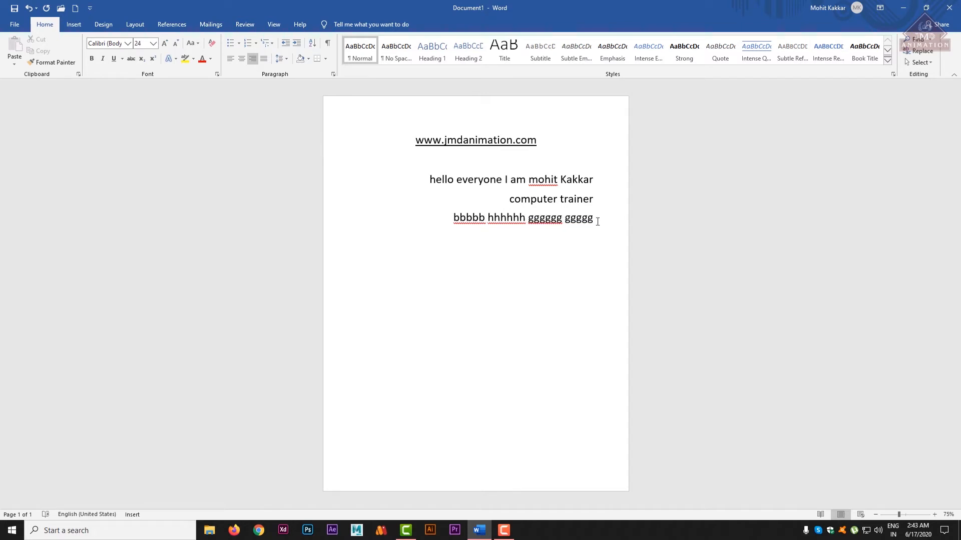
Step: Delete the filler text "bbbbb hhhhhh gggggg ggggg" below "computer trainer"
left_click_drag(597, 221, 437, 226)
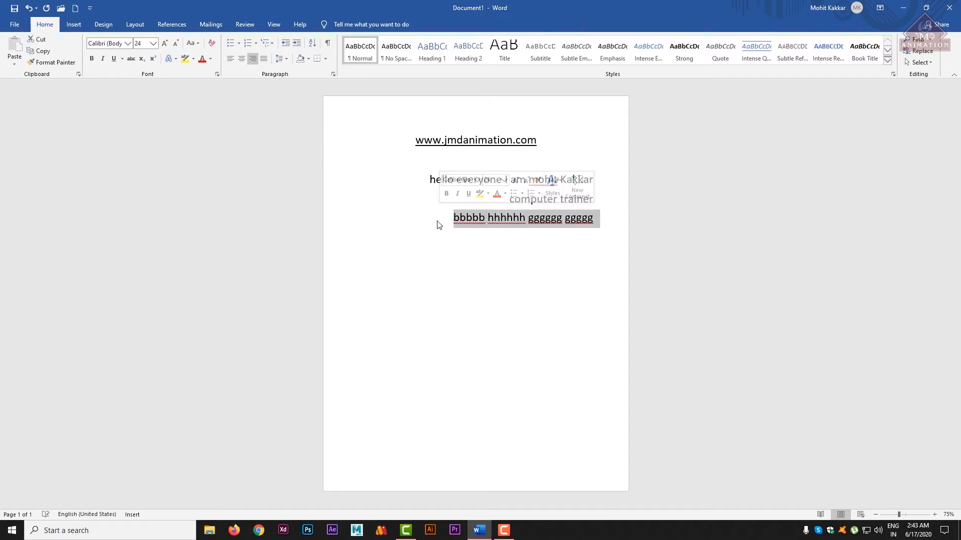
key("BackSpace")
key("BackSpace")
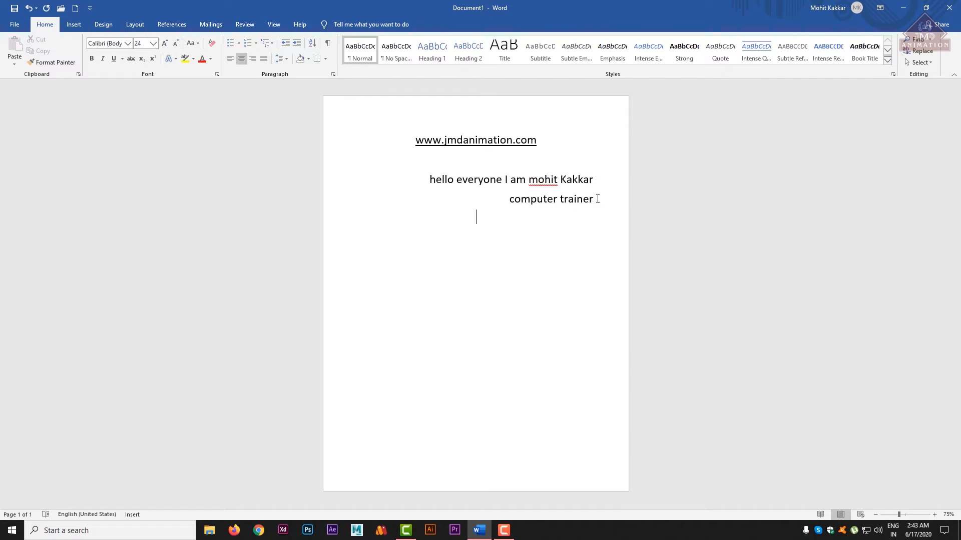
Step: Left-align the greeting line and the "computer trainer" line
left_click_drag(593, 199, 418, 178)
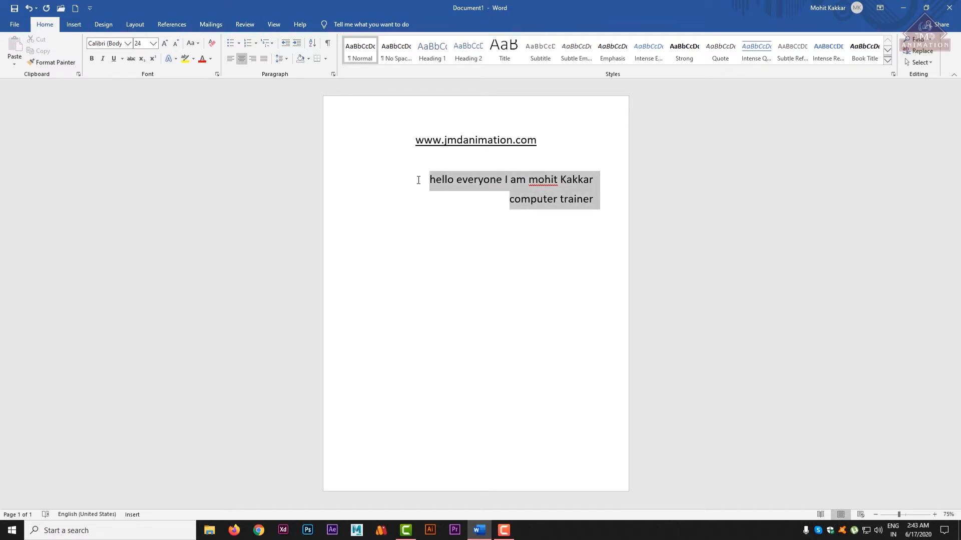
left_click(230, 58)
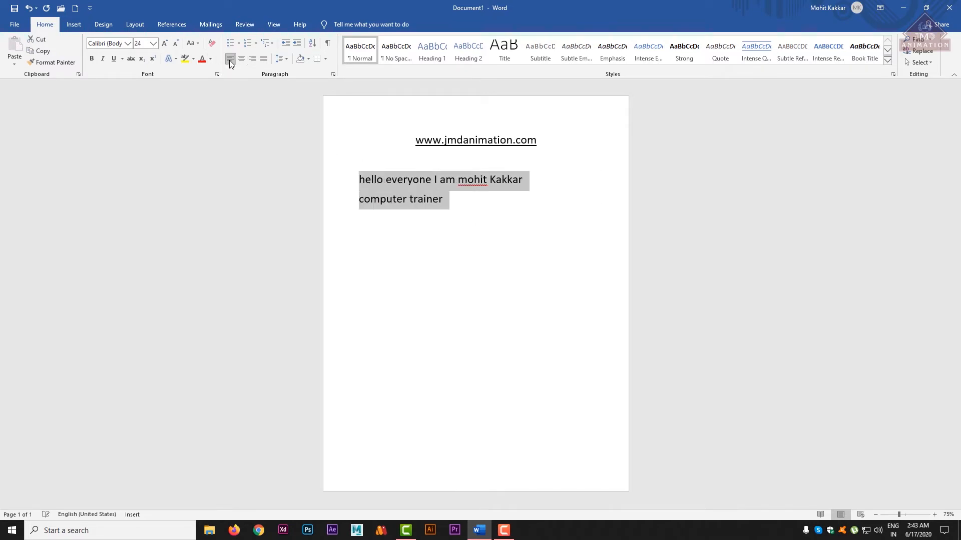
left_click(393, 199)
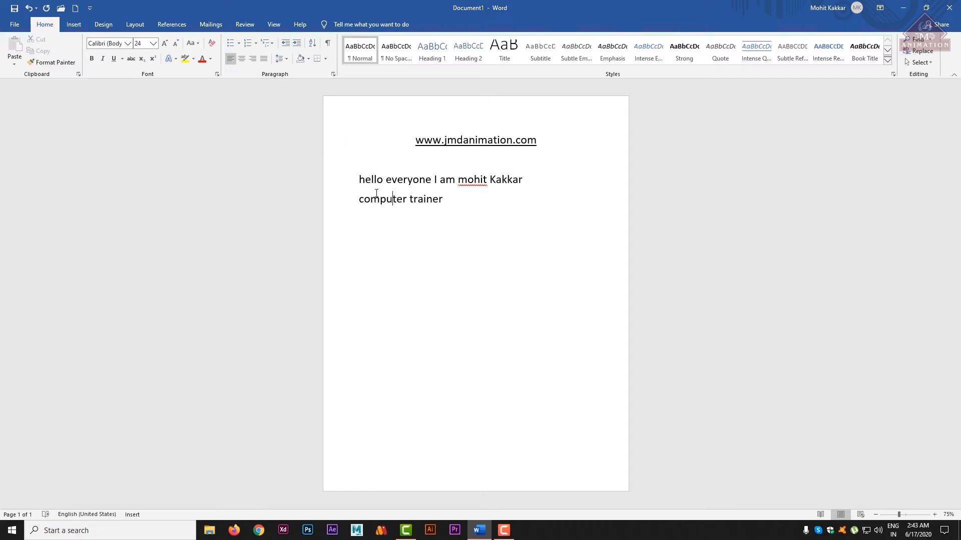
Step: Color the word "trainer" in a custom dark blue, about RGB 45, 82, 123
left_click_drag(417, 140, 564, 141)
left_click(433, 200)
left_click_drag(410, 199, 443, 200)
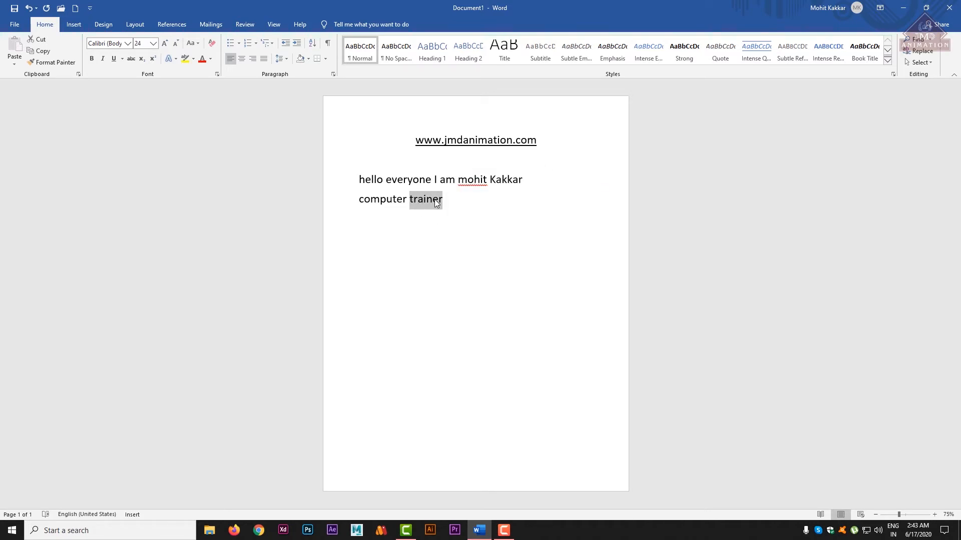
left_click(209, 59)
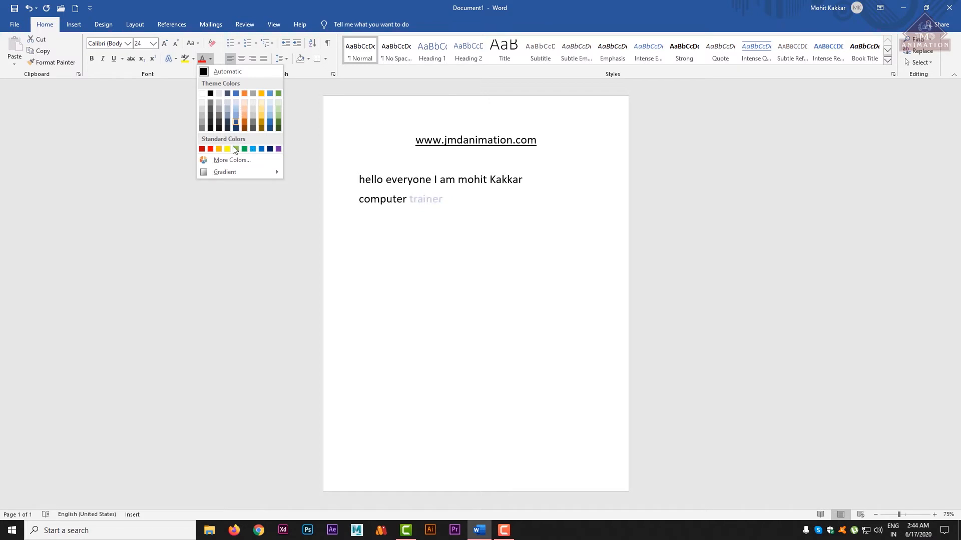
left_click(227, 163)
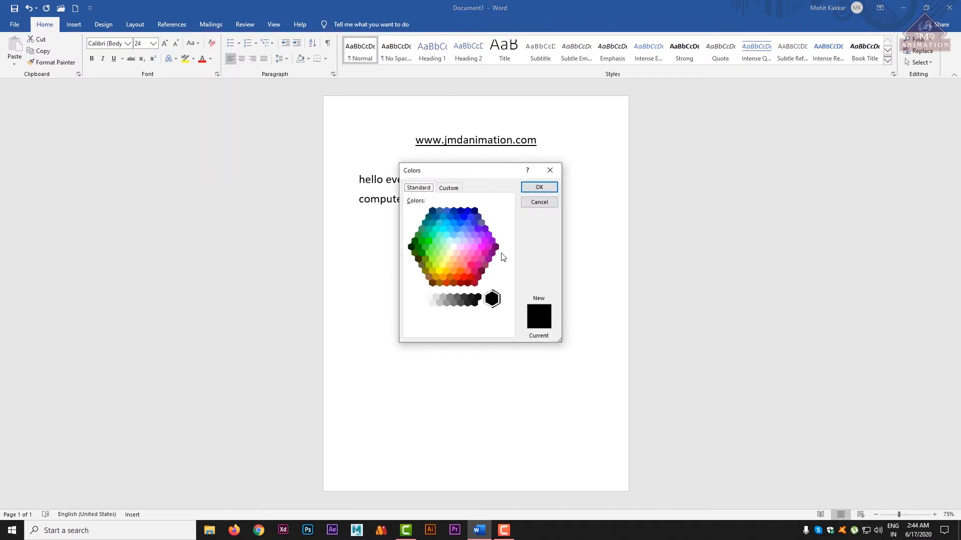
left_click(468, 246)
left_click(473, 256)
left_click(474, 264)
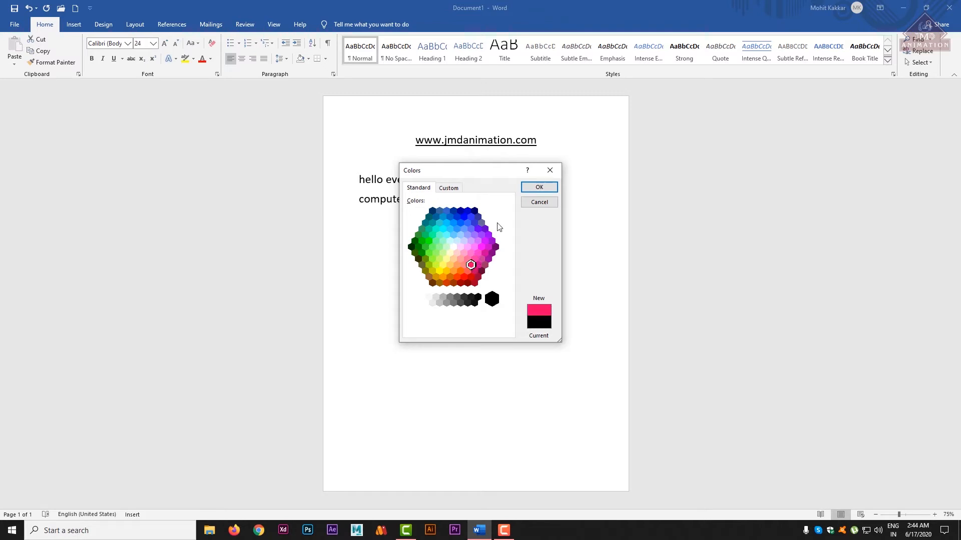
left_click(447, 187)
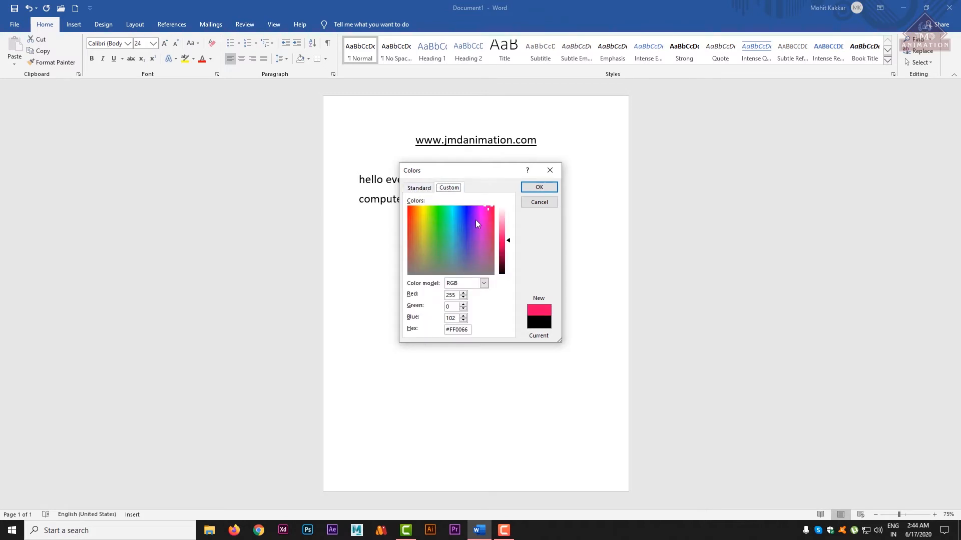
left_click_drag(474, 228, 502, 252)
left_click(541, 191)
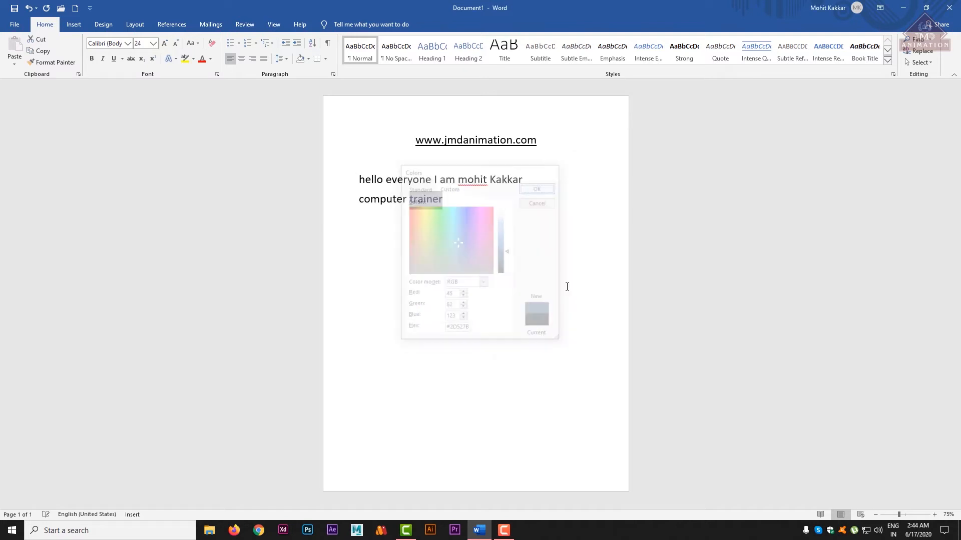
left_click(446, 209)
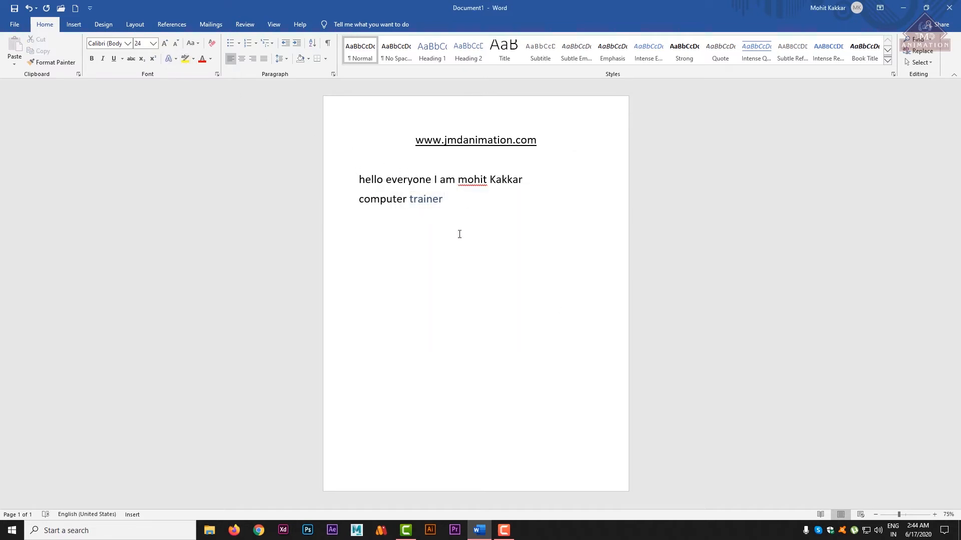
left_click_drag(409, 199, 448, 200)
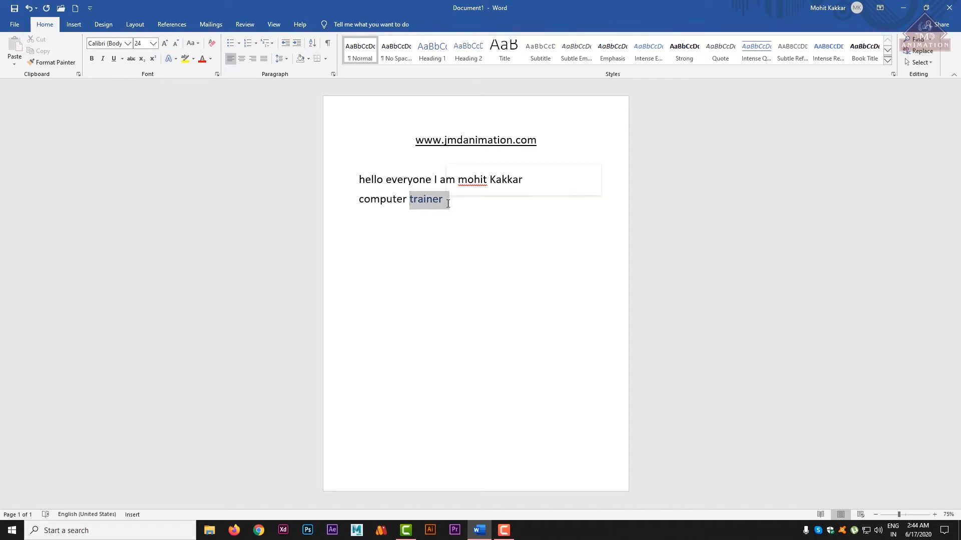
left_click(430, 224)
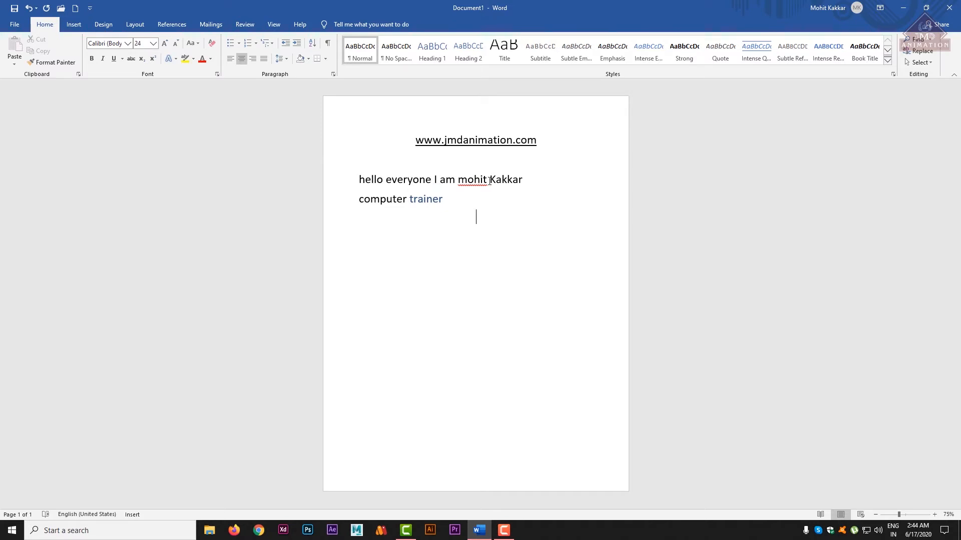
Step: Set the surname in the greeting line to size 48 and color it dark gray
left_click_drag(489, 180, 529, 181)
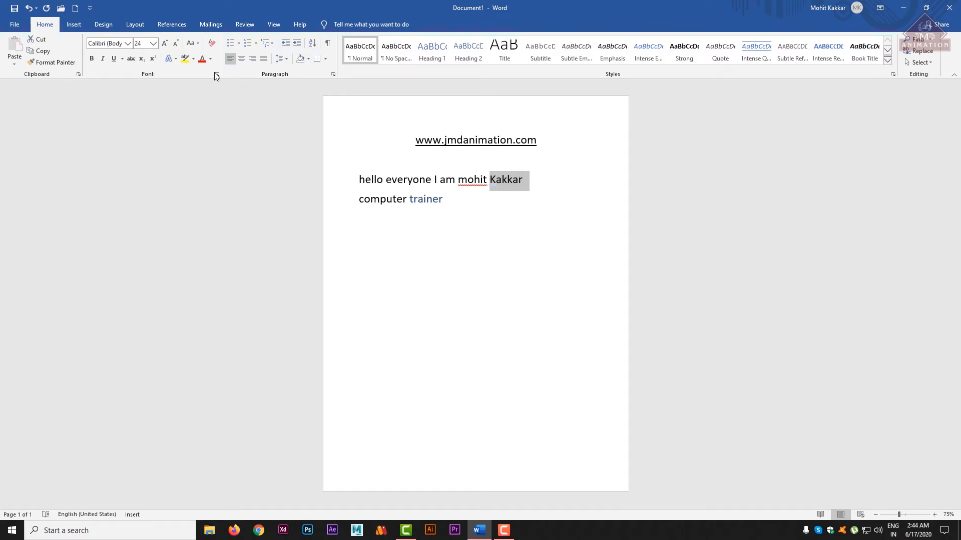
left_click(154, 45)
left_click(148, 188)
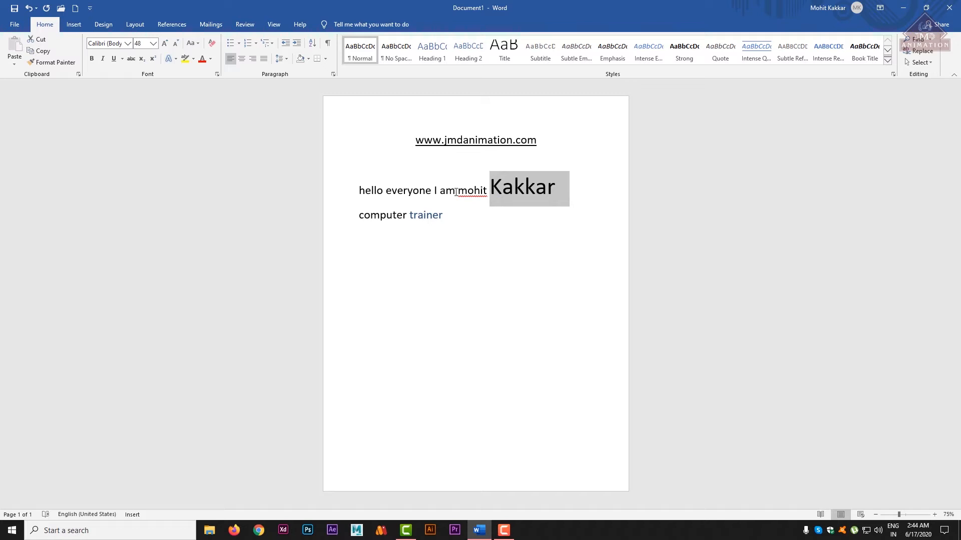
left_click(205, 59)
left_click(210, 59)
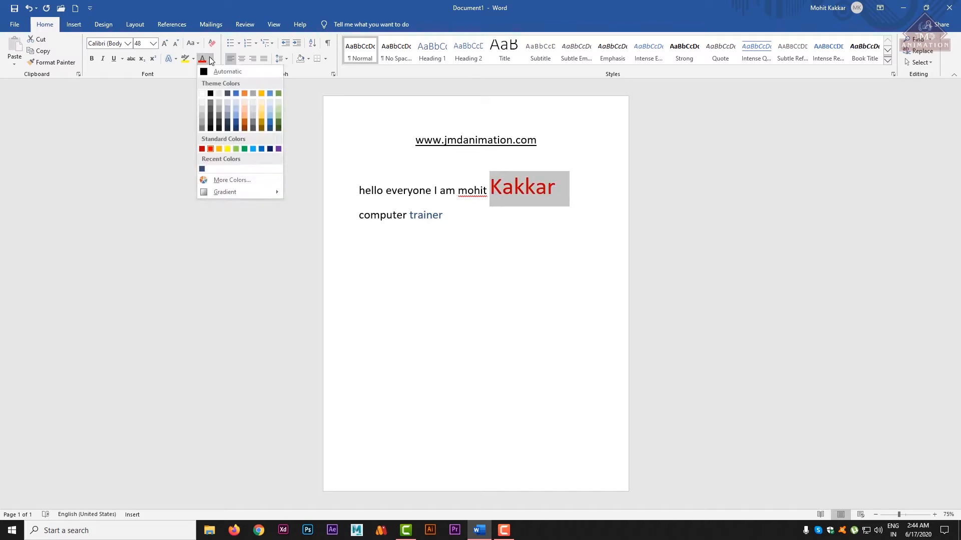
left_click(211, 118)
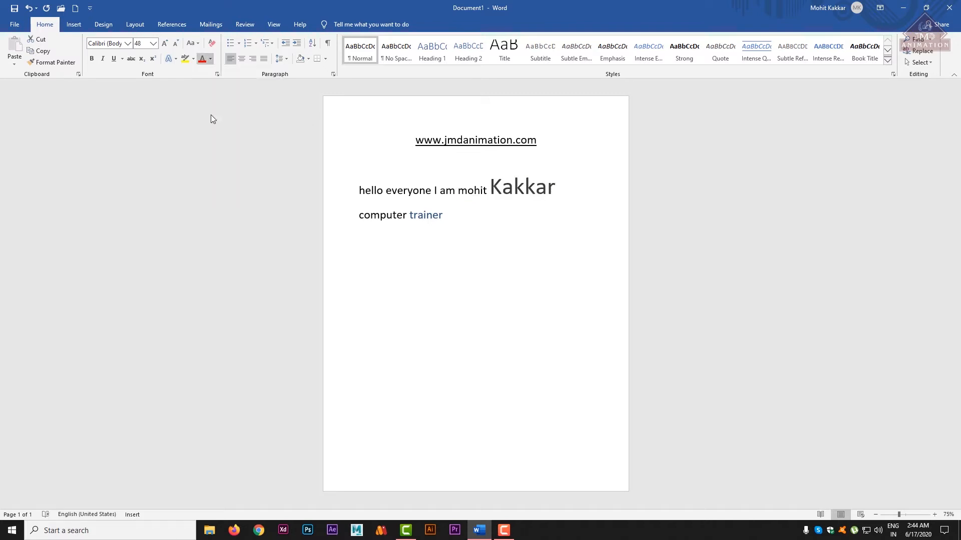
Step: Try size 72 on the letter "o" in "everyone" and undo the greeting line's size and color changes
left_click(385, 190)
left_click_drag(413, 190, 418, 190)
left_click(155, 44)
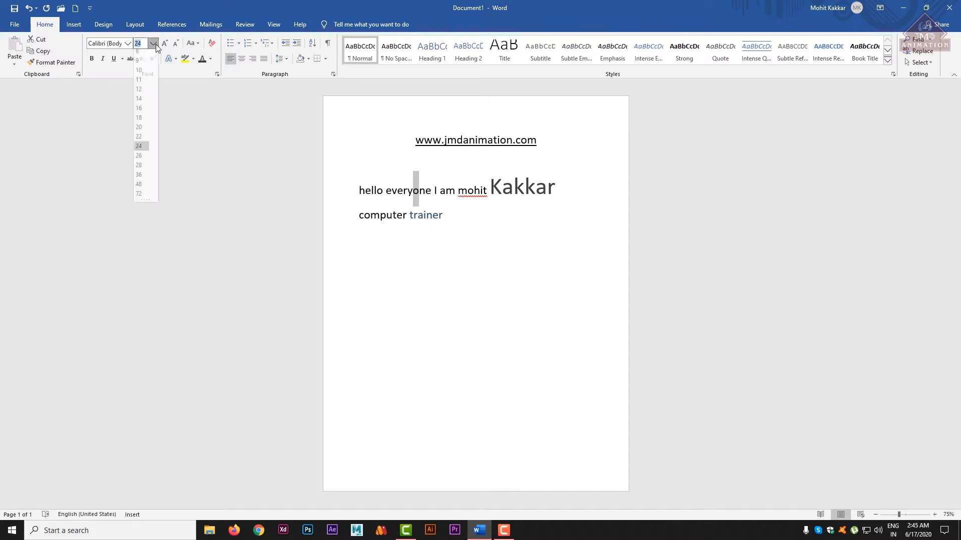
left_click(139, 194)
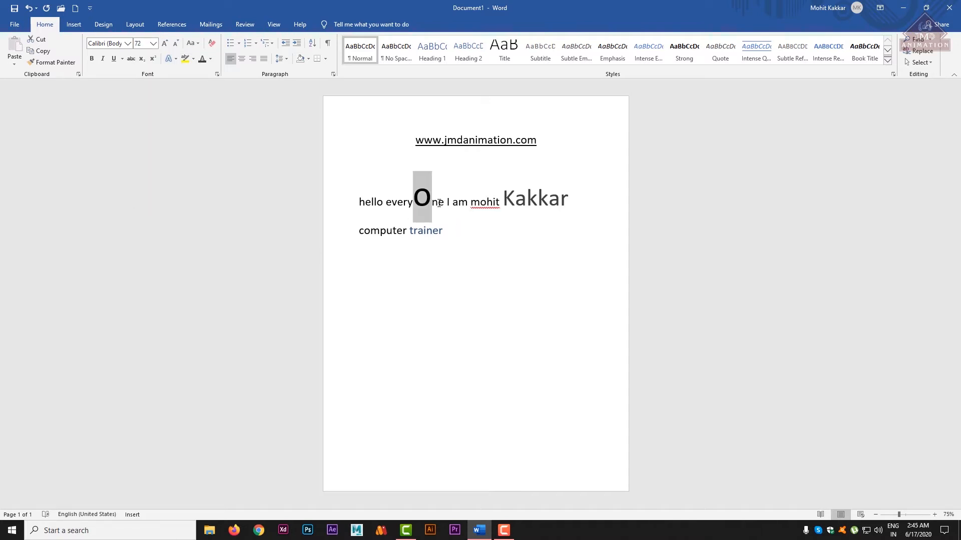
left_click(406, 202)
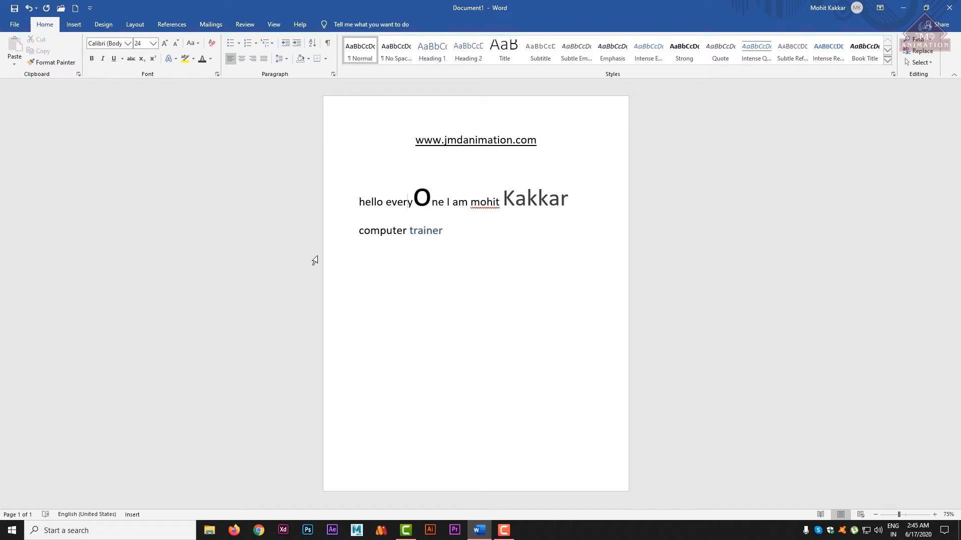
key("ctrl+z")
key("ctrl+z")
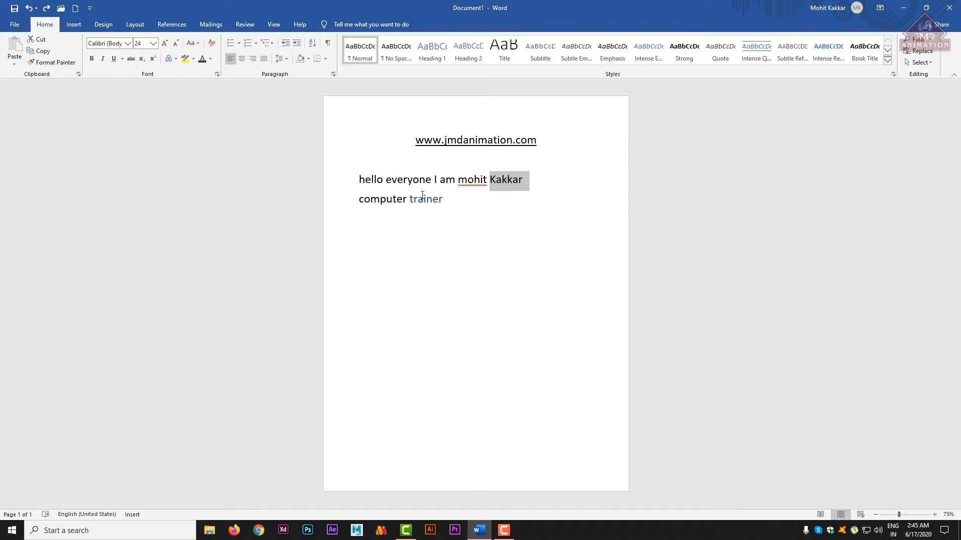
Step: Erase the full name at the end of the greeting line and enter a different first name
left_click(527, 180)
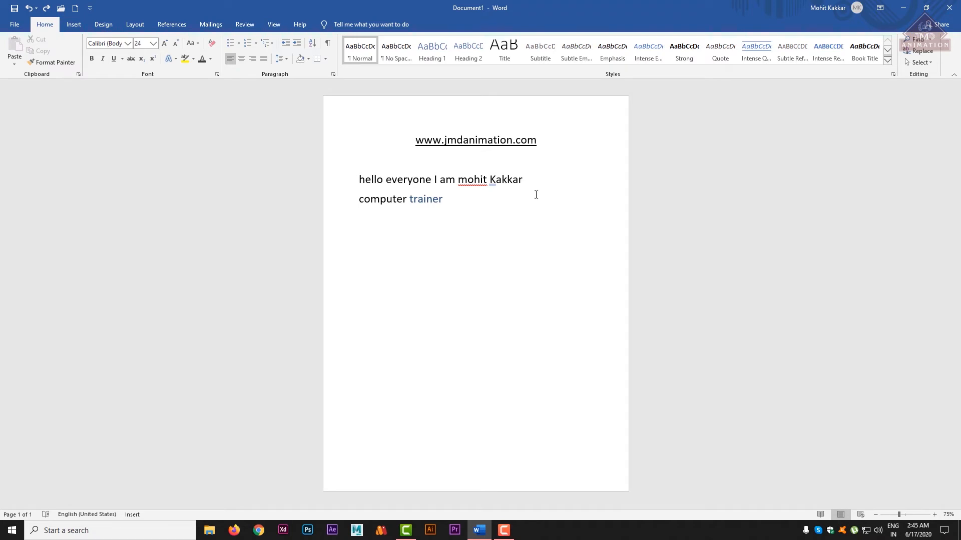
key("BackSpace")
key("BackSpace")
key("BackSpace")
key("BackSpace")
key("BackSpace")
key("BackSpace")
key("BackSpace")
key("BackSpace")
key("BackSpace")
key("BackSpace")
key("BackSpace")
type("subhash")
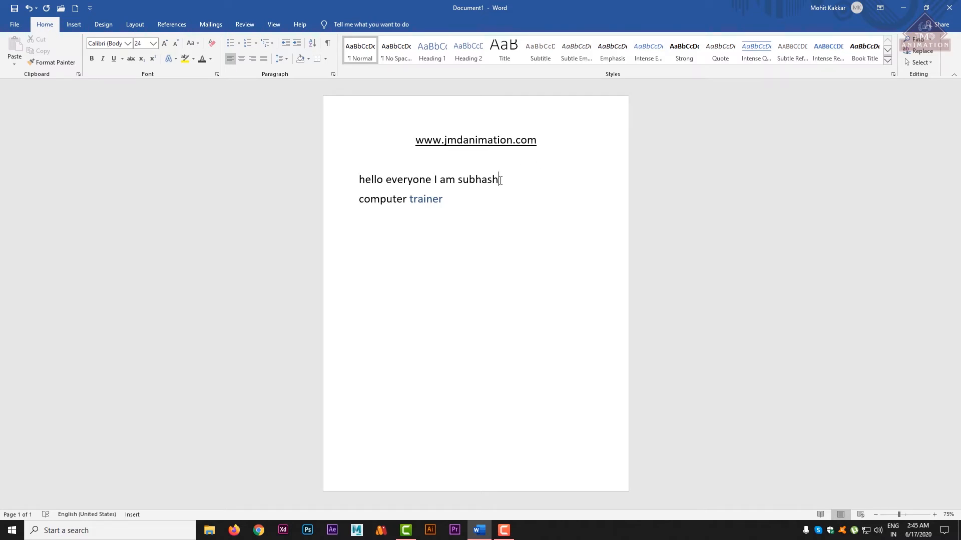
Step: Delete characters before and after the insertion point in the greeting line until it reads "hello eryo"
key("BackSpace")
key("BackSpace")
left_click(456, 184)
key("BackSpace")
key("BackSpace")
key("BackSpace")
key("BackSpace")
key("BackSpace")
key("Delete")
key("Delete")
key("Delete")
key("Delete")
key("Delete")
key("BackSpace")
key("BackSpace")
left_click(385, 181)
key("Delete")
key("Delete")
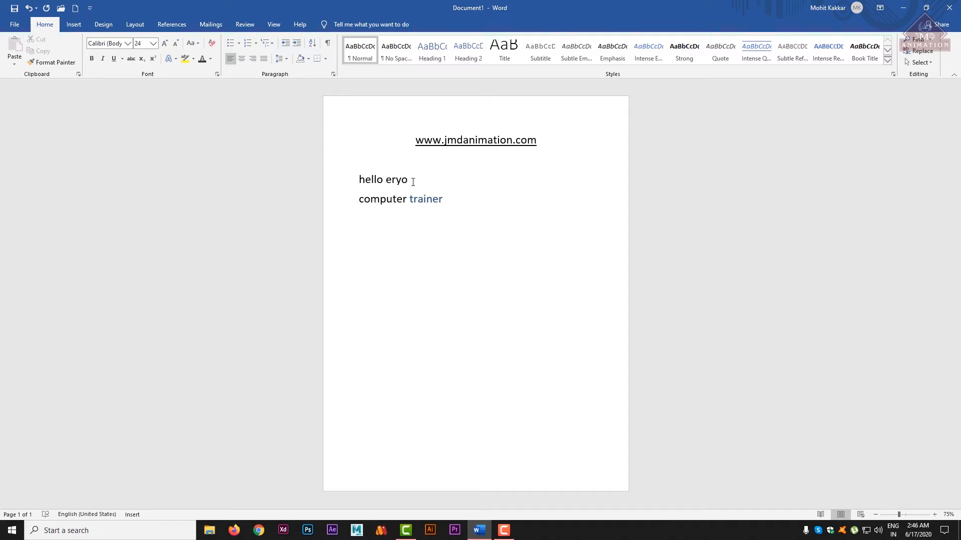
Step: Undo the deletions and the name change in the greeting line to restore its original wording
left_click_drag(412, 182, 353, 185)
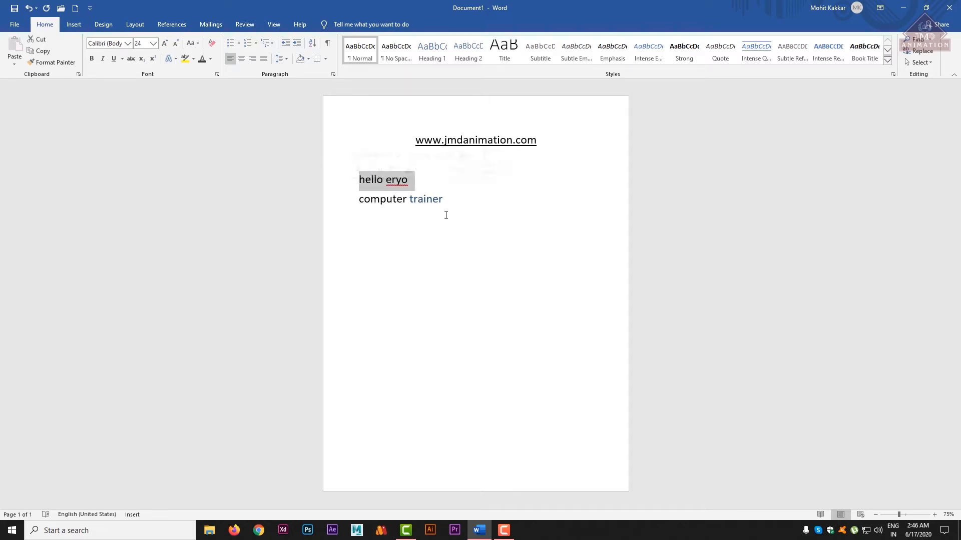
key("ctrl+z")
key("ctrl+z")
key("ctrl+z")
key("ctrl+z")
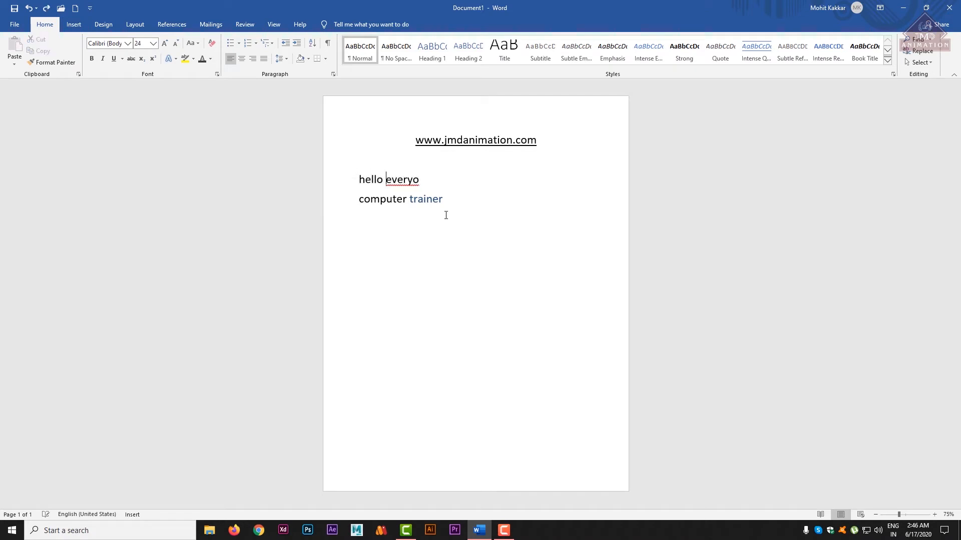
type("subha")
type("I am")
key("End")
key("BackSpace")
key("BackSpace")
key("BackSpace")
key("BackSpace")
key("BackSpace")
type("mohit Kakkar")
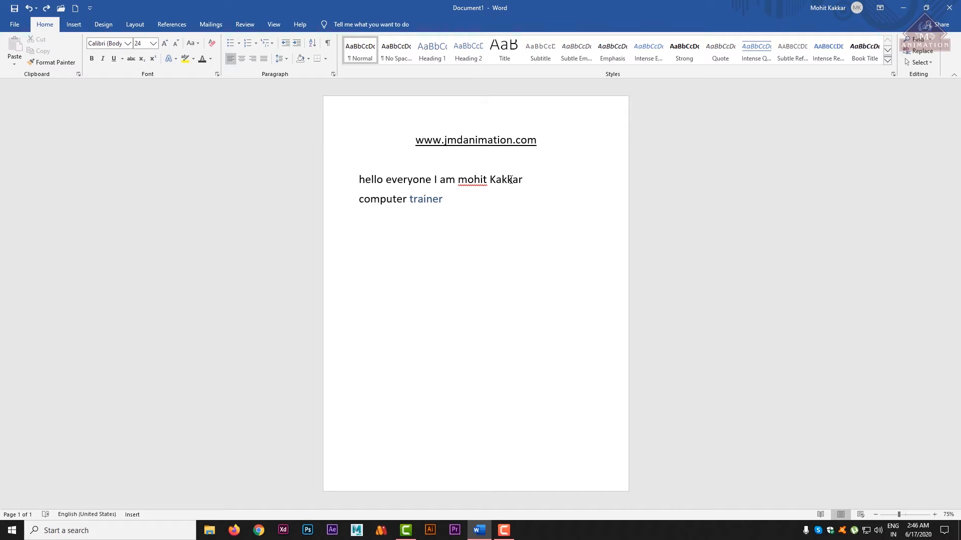
Step: Replace the selected full name in the greeting line with a different first name, and undo the replacement
left_click_drag(523, 180, 457, 180)
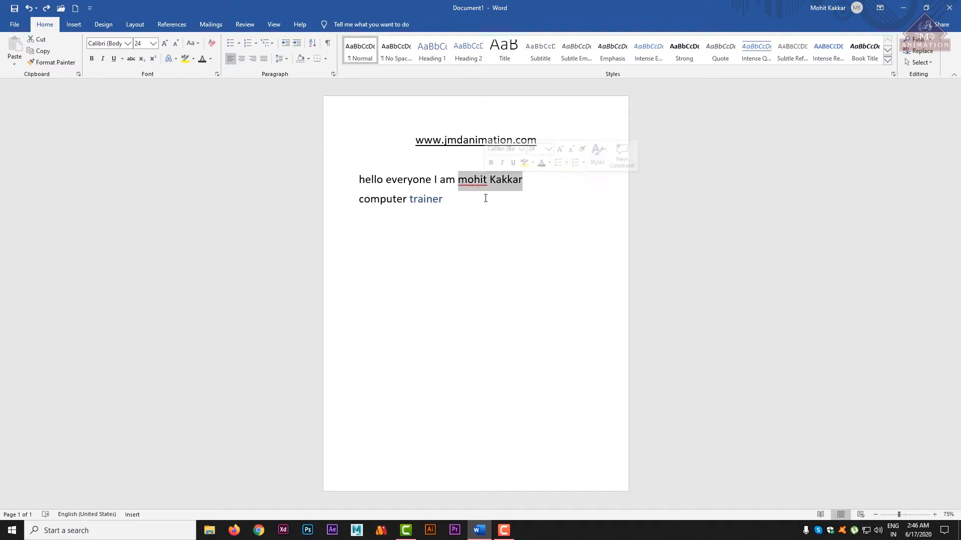
left_click(530, 197)
left_click_drag(523, 180, 458, 180)
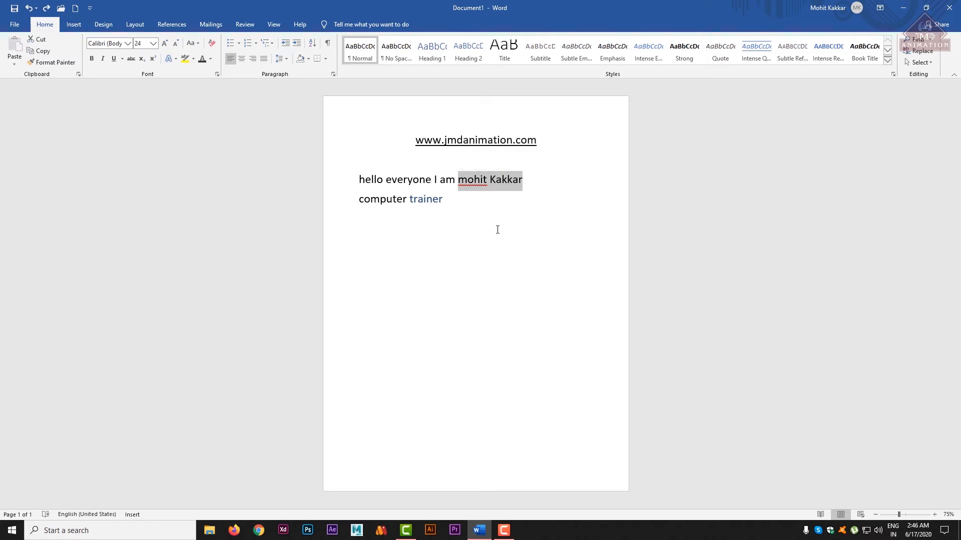
key("BackSpace")
type("ro")
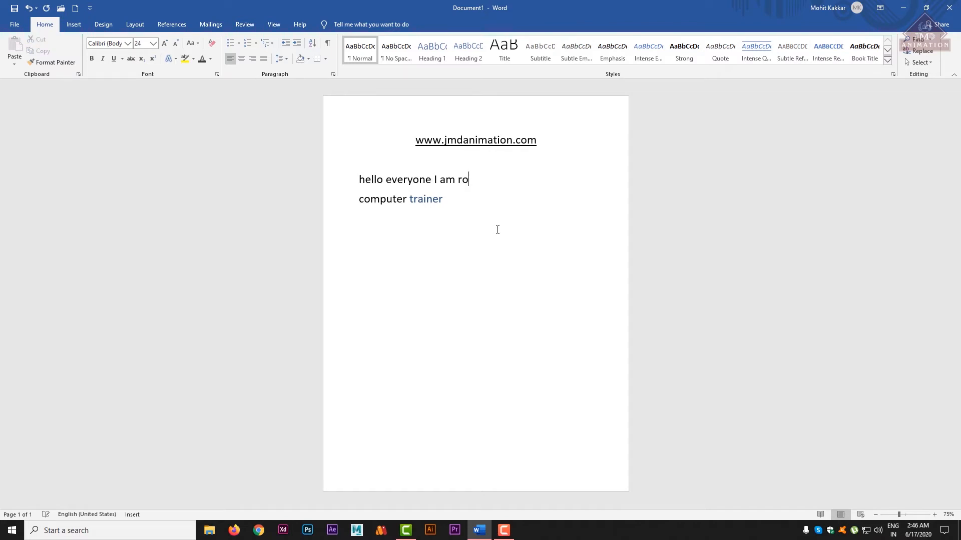
type("han")
left_click_drag(458, 181, 496, 182)
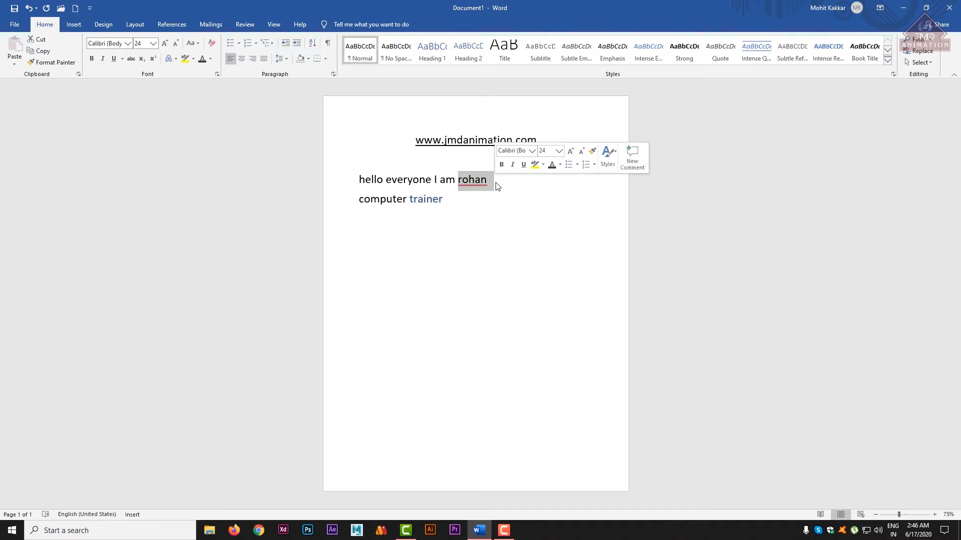
left_click(491, 183)
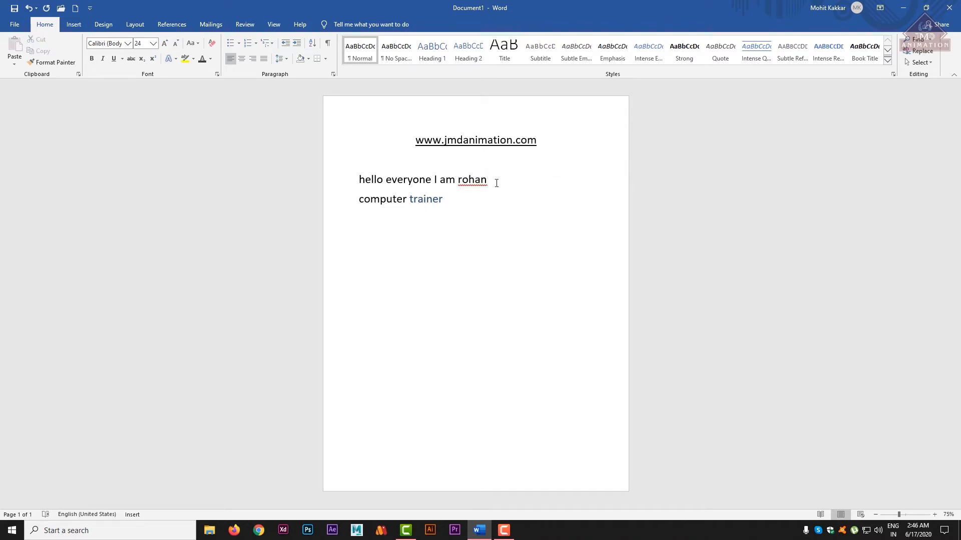
key("ctrl+z")
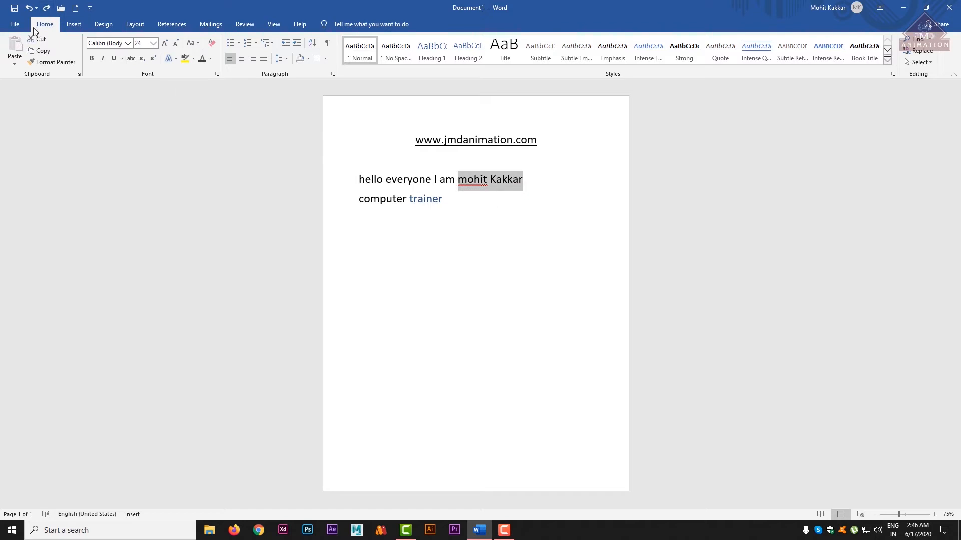
Step: Turn off the advanced editing option "Typing replaces selected text" and apply the change
left_click(15, 24)
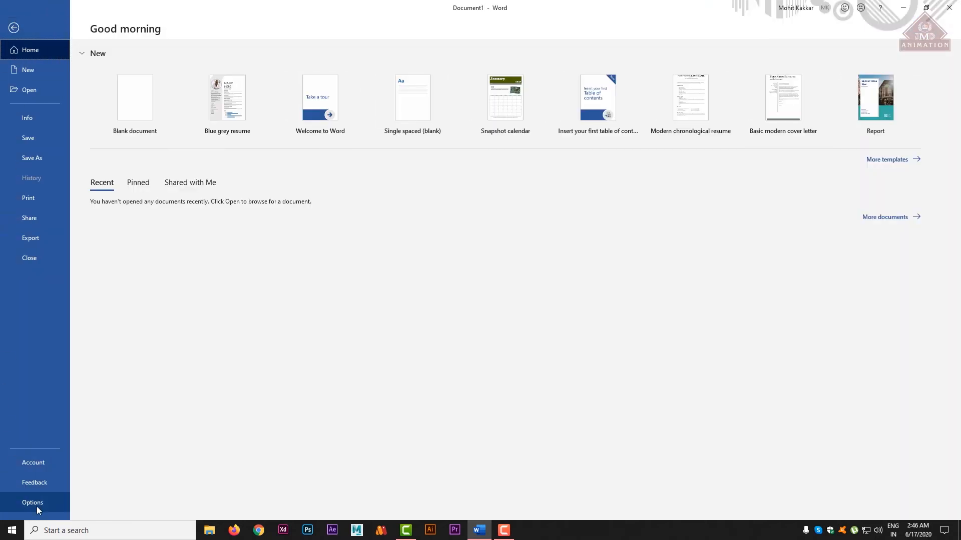
left_click(37, 504)
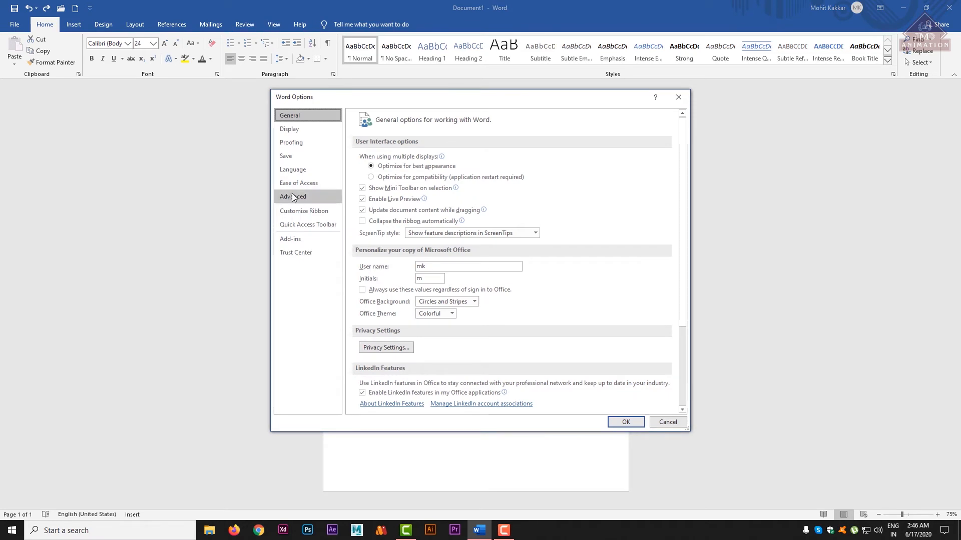
left_click(300, 198)
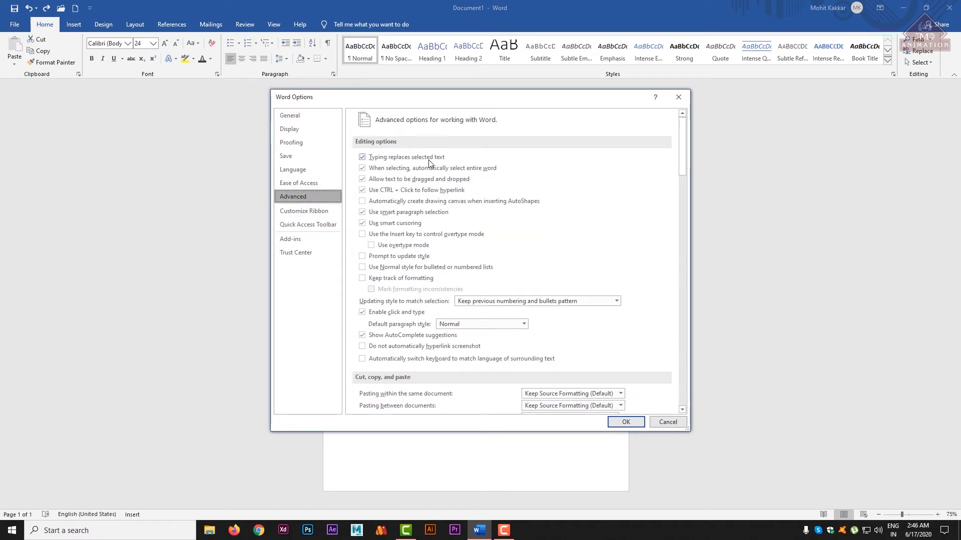
left_click(363, 158)
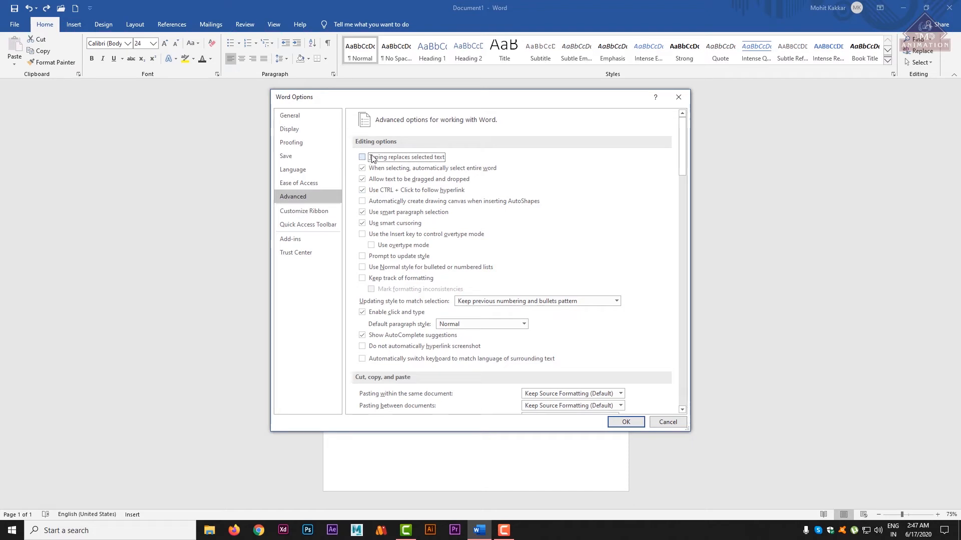
left_click(627, 423)
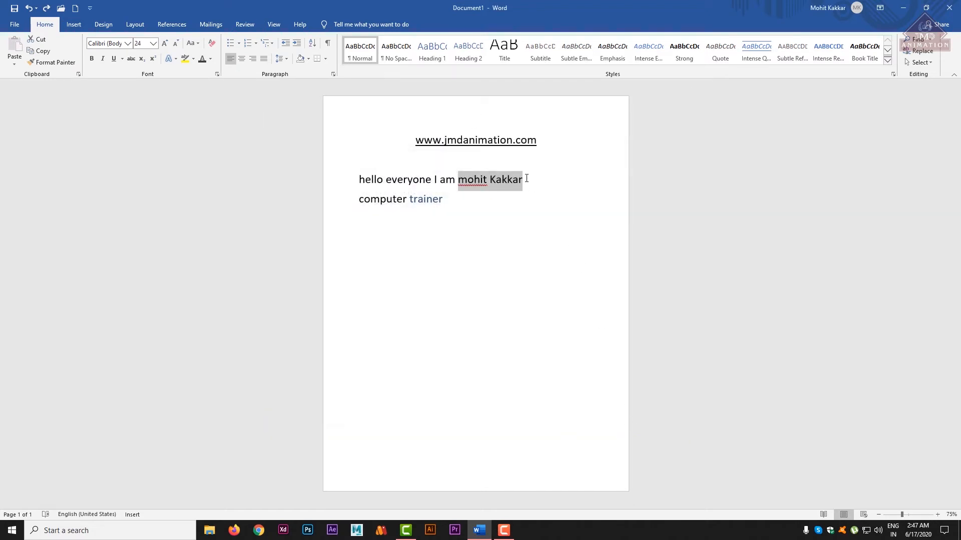
Step: Enter "hhhhh" with the full name in the greeting line selected, and undo the entry
left_click_drag(526, 178, 549, 182)
left_click(459, 181)
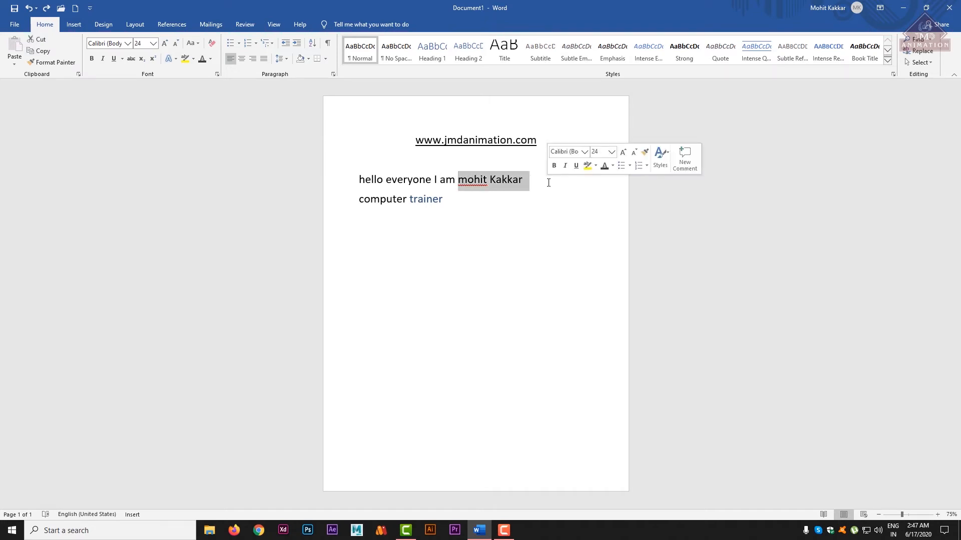
type("hhhhh")
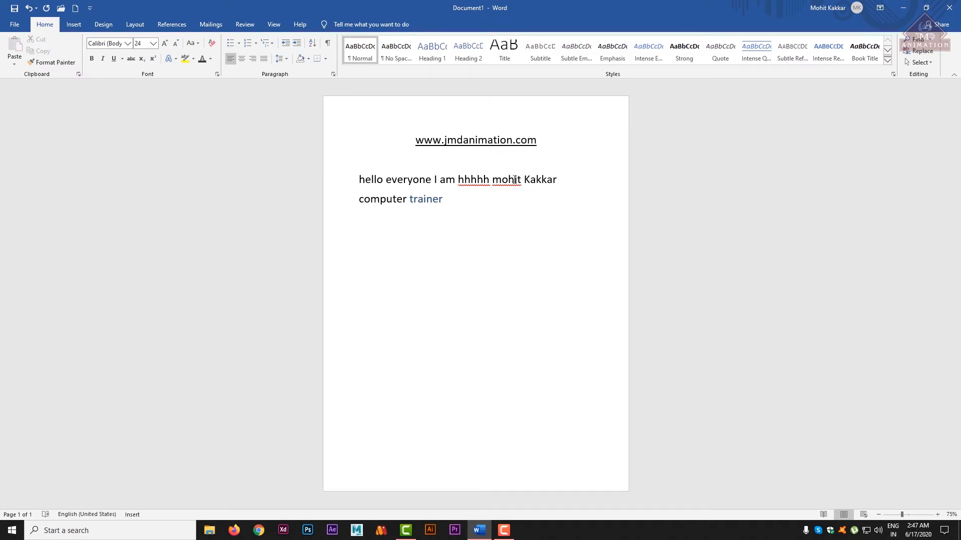
key("ctrl+z")
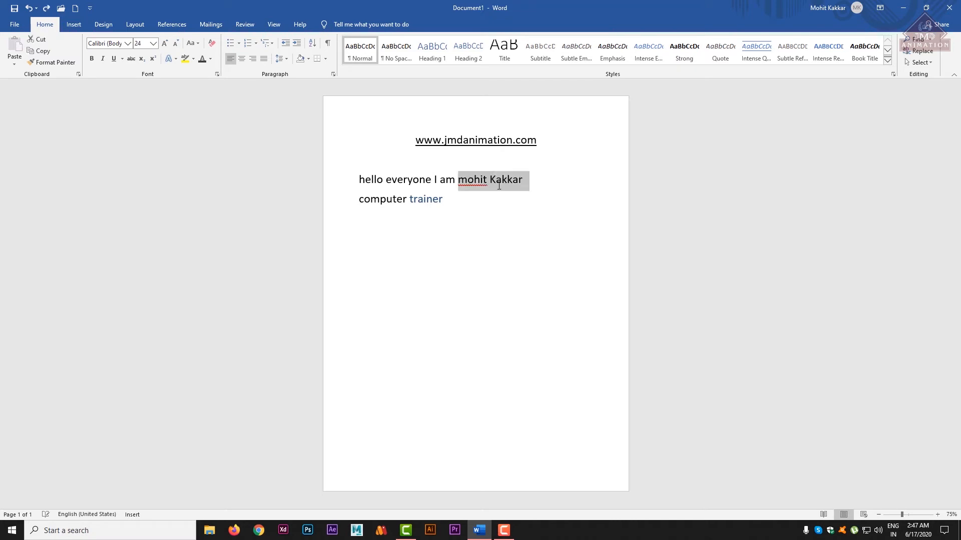
Step: Turn on the advanced editing option "Typing replaces selected text" and apply the change
left_click(11, 25)
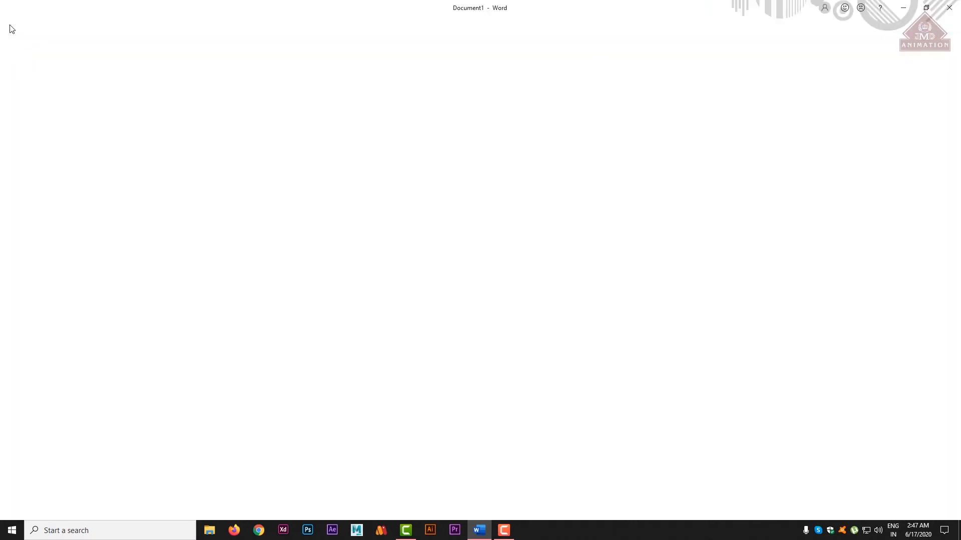
left_click(21, 503)
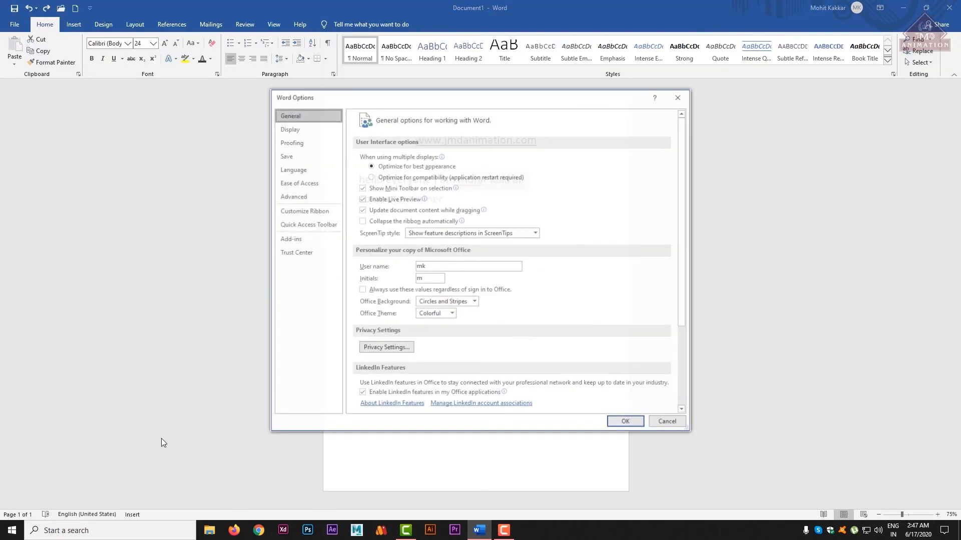
left_click(306, 196)
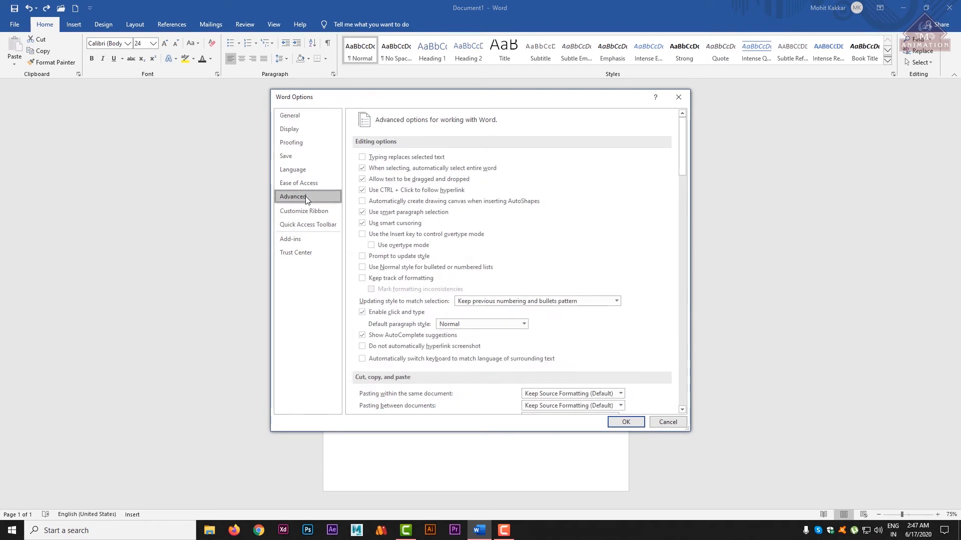
left_click(365, 158)
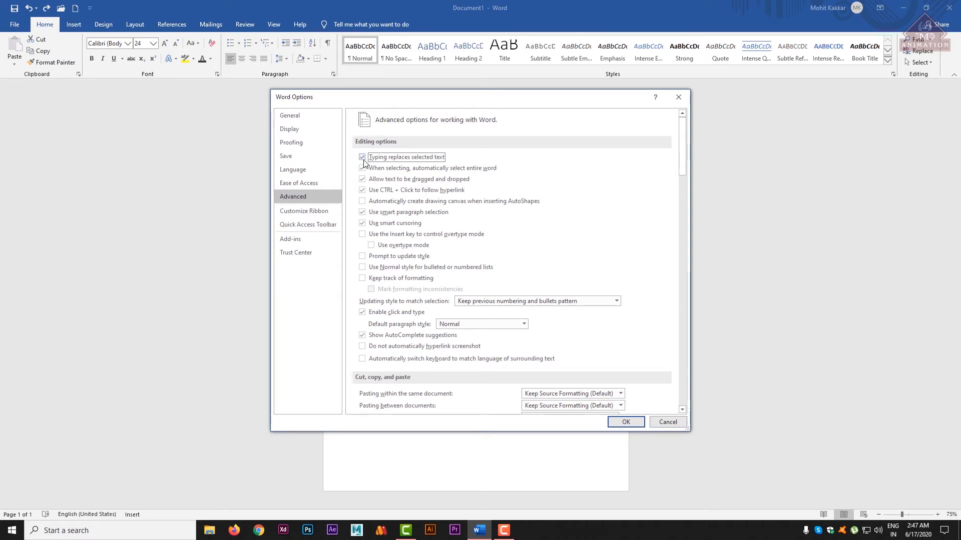
left_click(625, 422)
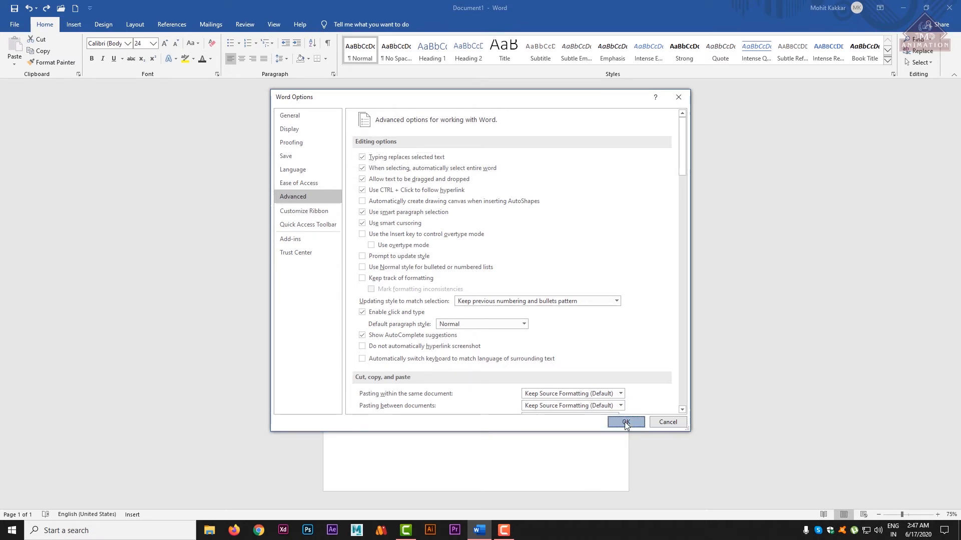
Step: Overwrite the selected full name in the greeting line with a string of h and c letters, and erase those letters
type("h")
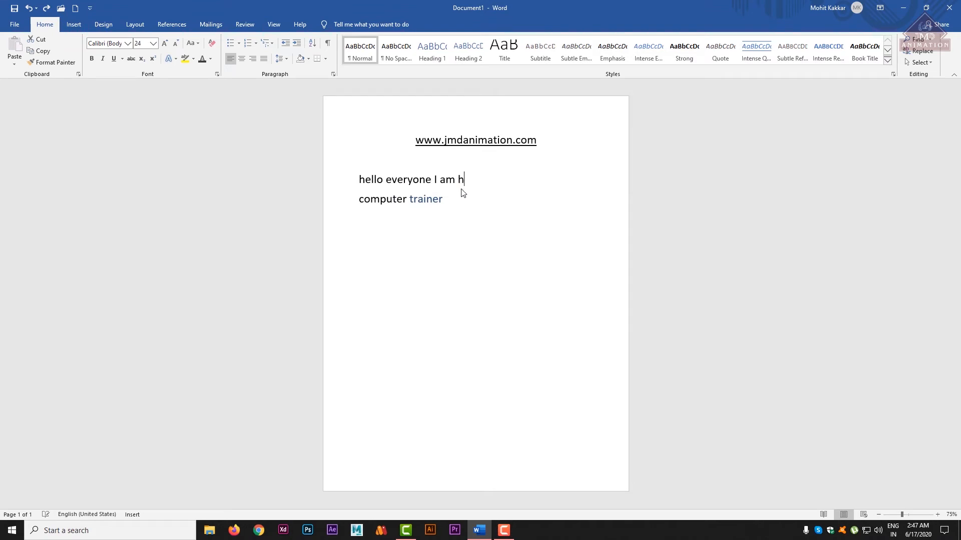
type("hhccchh")
key("BackSpace")
key("BackSpace")
key("BackSpace")
key("BackSpace")
key("BackSpace")
key("BackSpace")
key("BackSpace")
key("BackSpace")
Step: Keep Calibri as the body font and undo the text changes to restore the full name in the greeting line
left_click(128, 43)
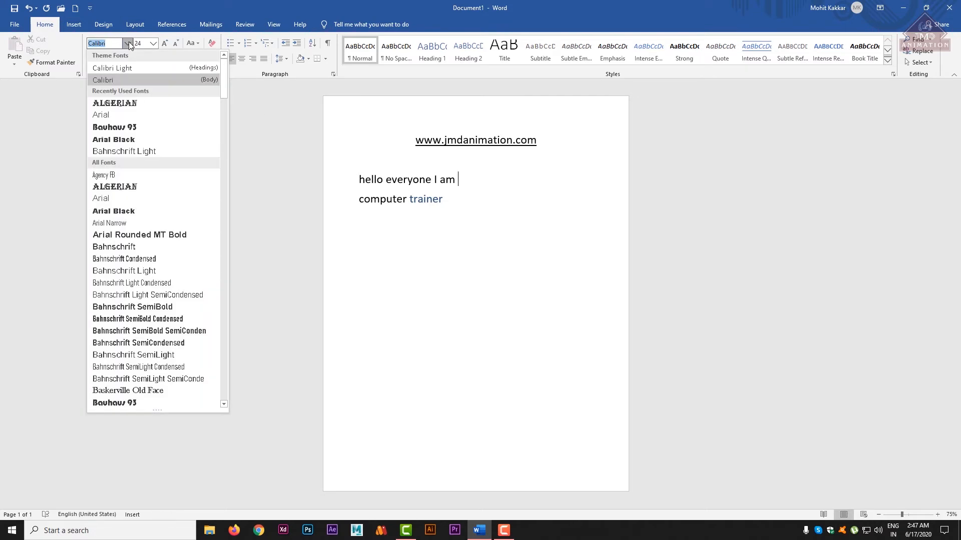
left_click(107, 80)
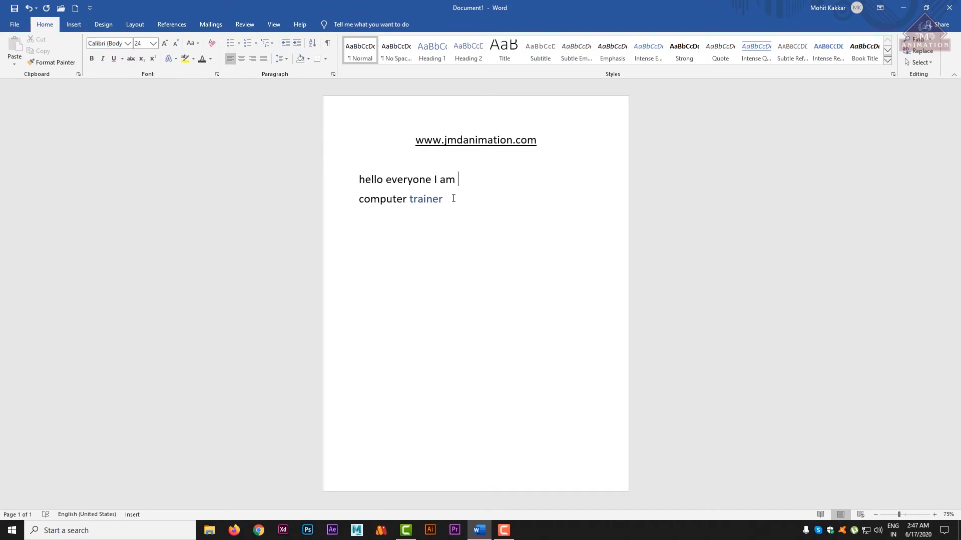
type("hhhccchh")
key("ctrl+z")
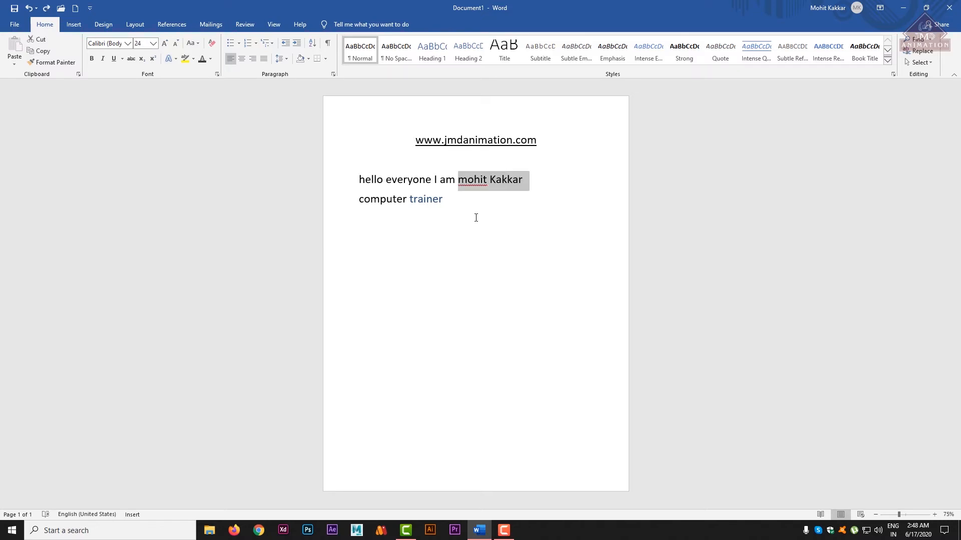
Step: Place the insertion point after "trainer", then open the Find navigation pane and close it
double_click(475, 217)
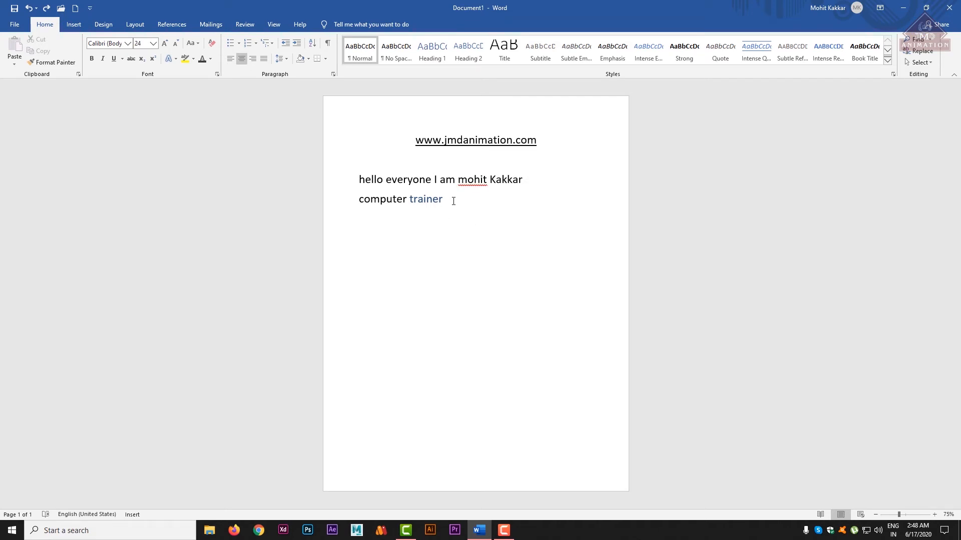
left_click(446, 200)
left_click(930, 39)
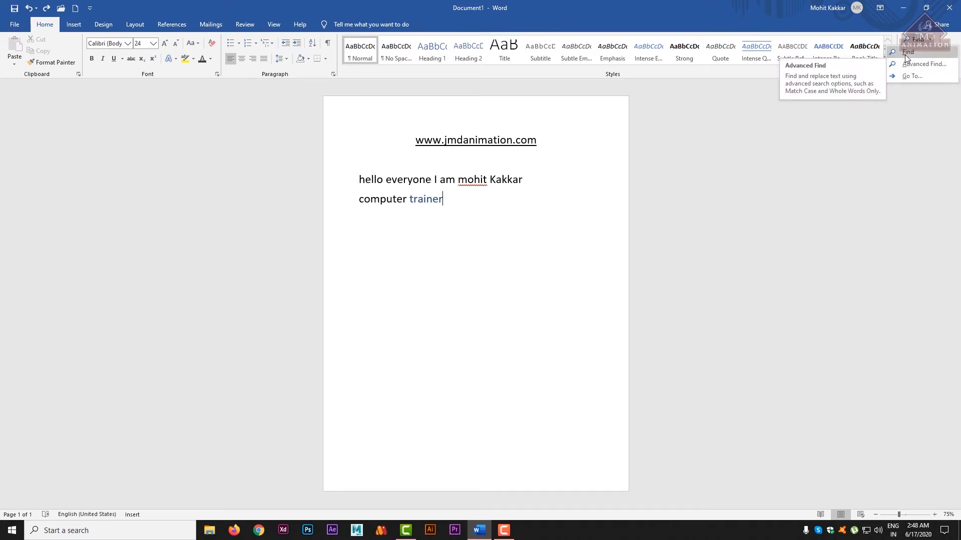
left_click(908, 52)
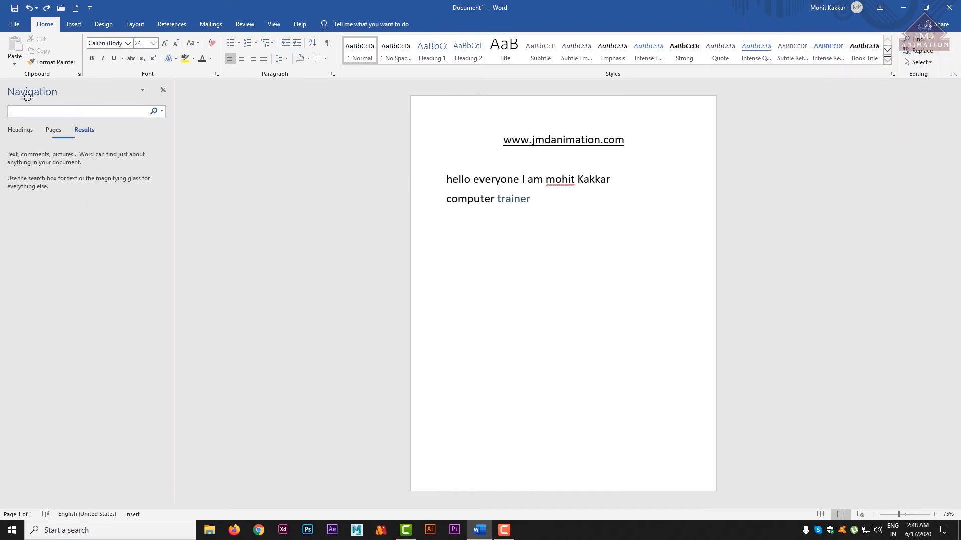
left_click(163, 90)
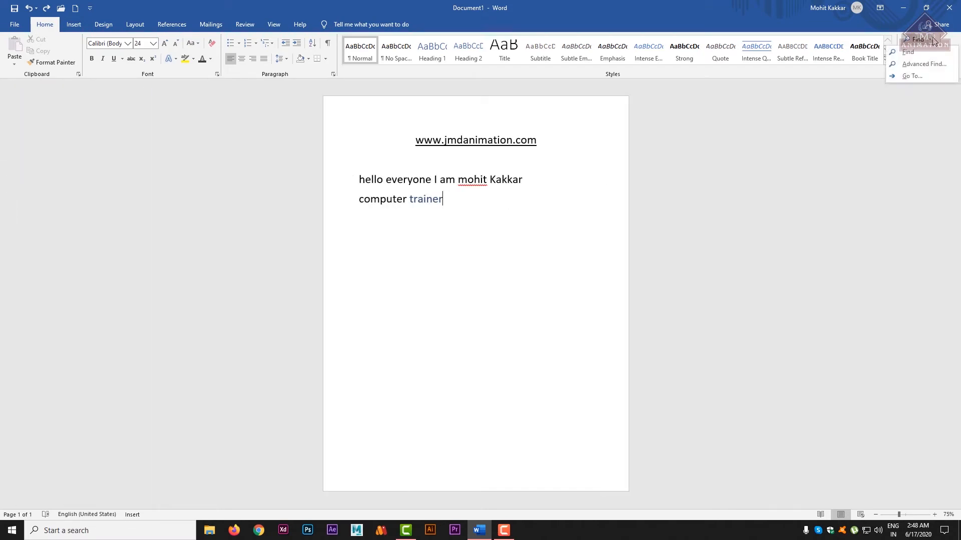
Step: Find the word "hello" in the document using Advanced Find
left_click(922, 63)
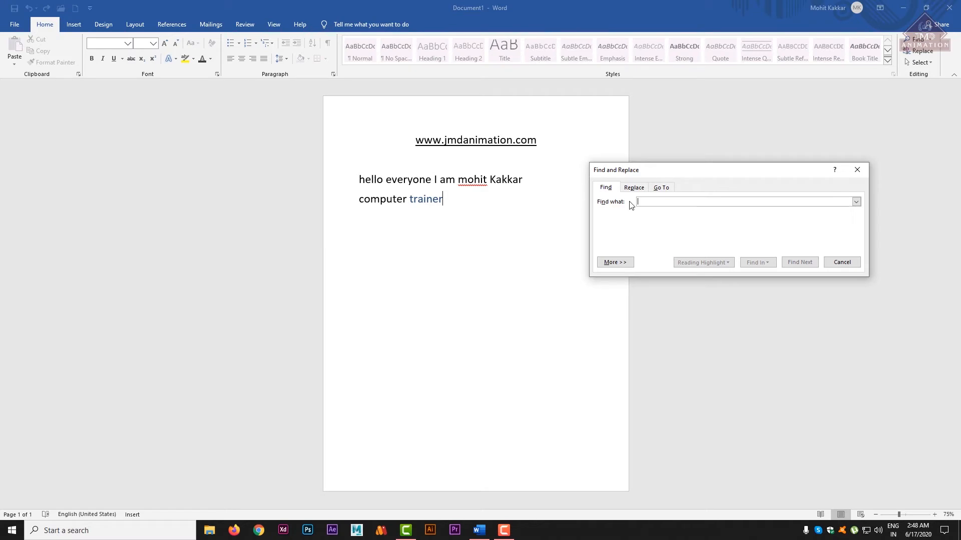
type("hello")
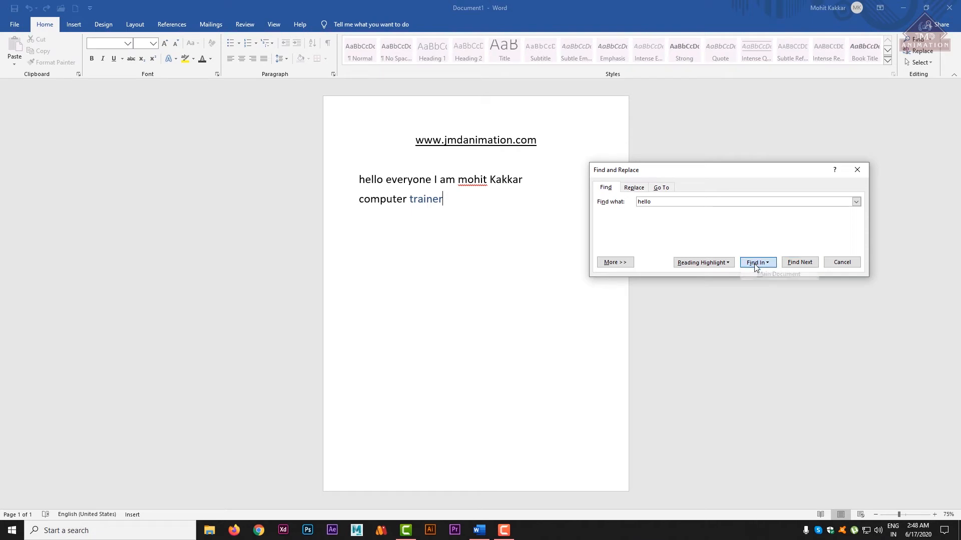
left_click(804, 263)
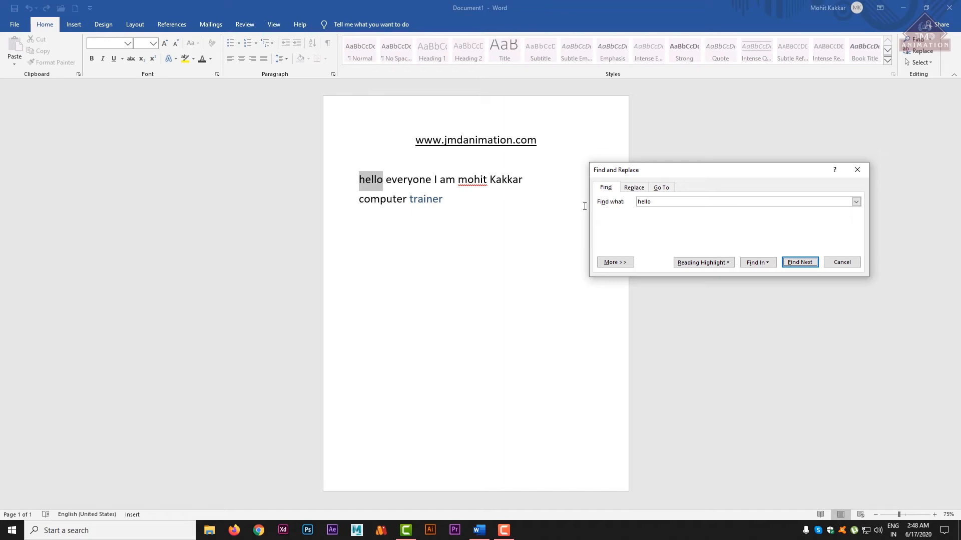
Step: Replace the found word "hello" with "hii" using Find and Replace, and undo the replacement
left_click(634, 188)
left_click(652, 231)
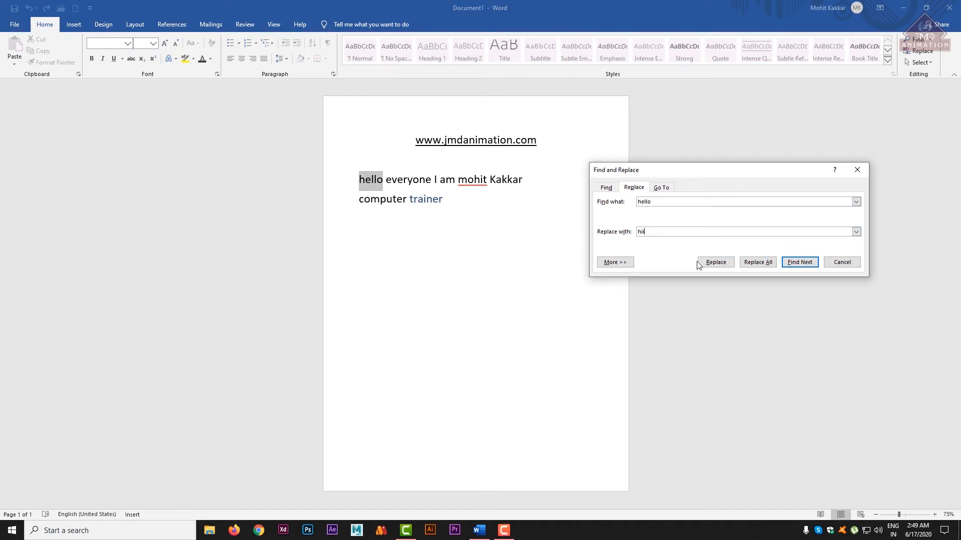
left_click(724, 267)
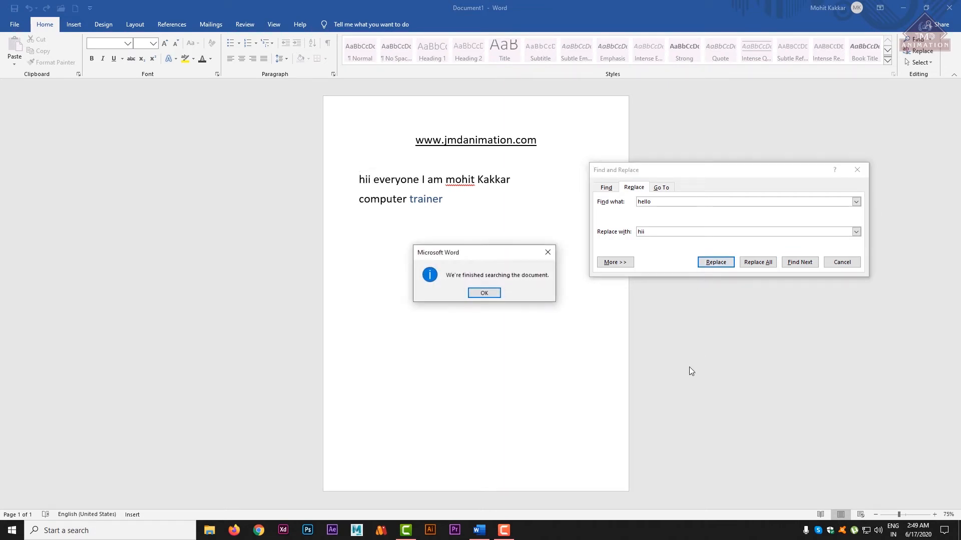
left_click(491, 294)
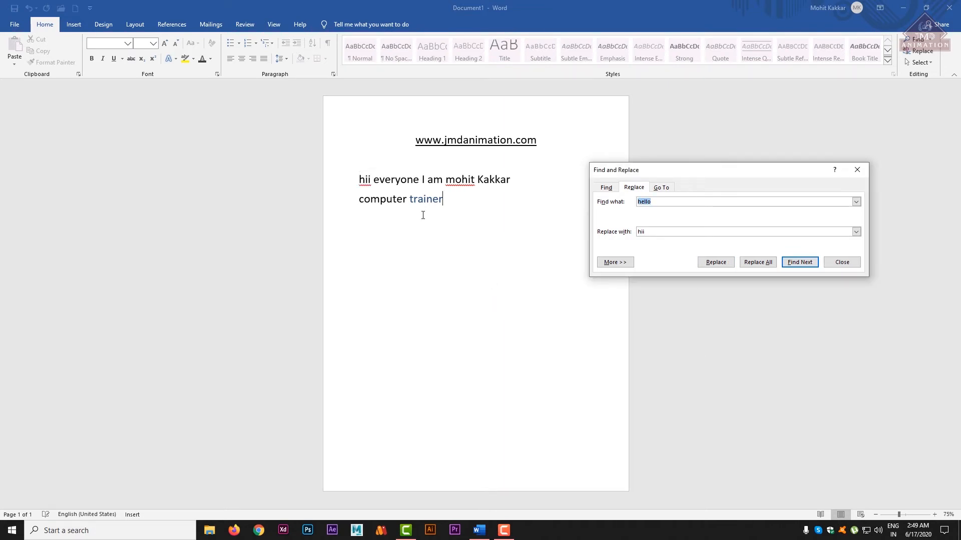
left_click(372, 181)
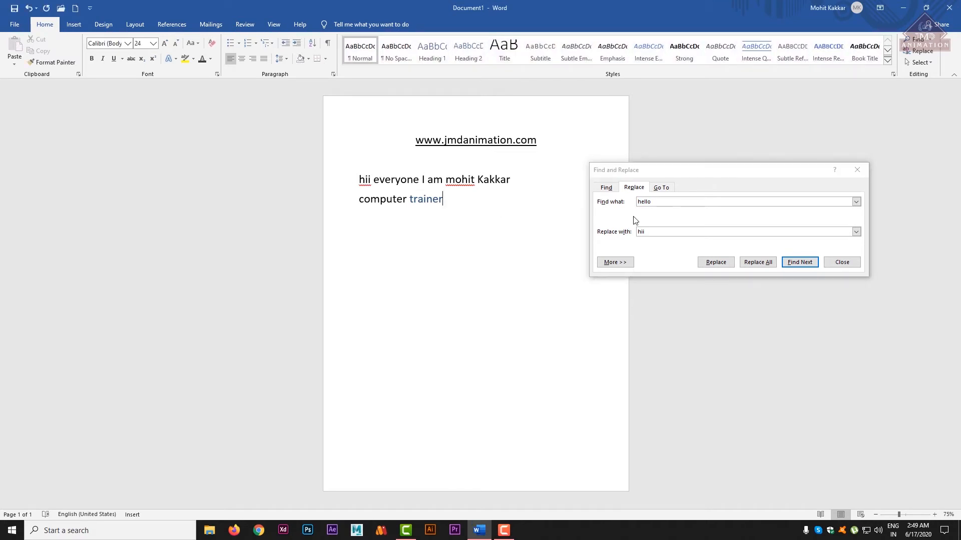
left_click(842, 265)
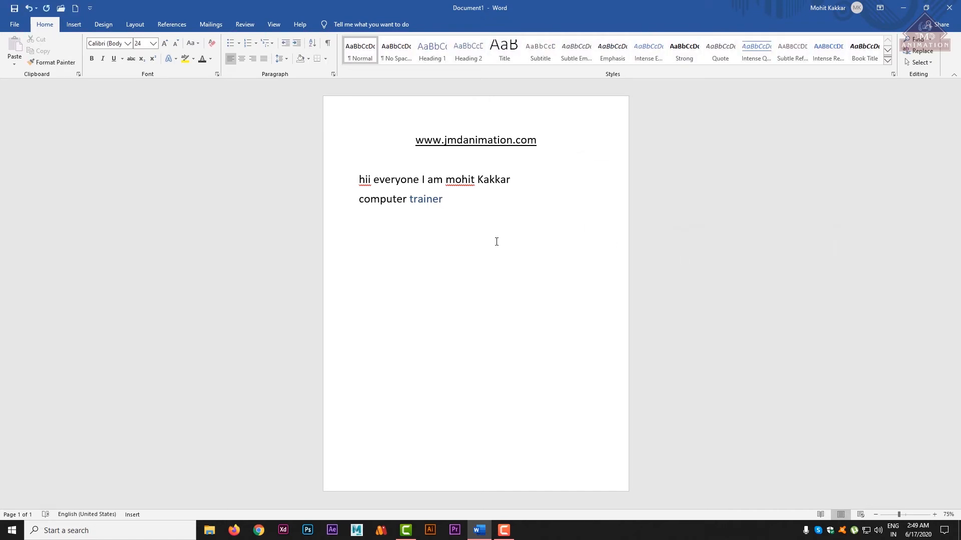
key("ctrl+z")
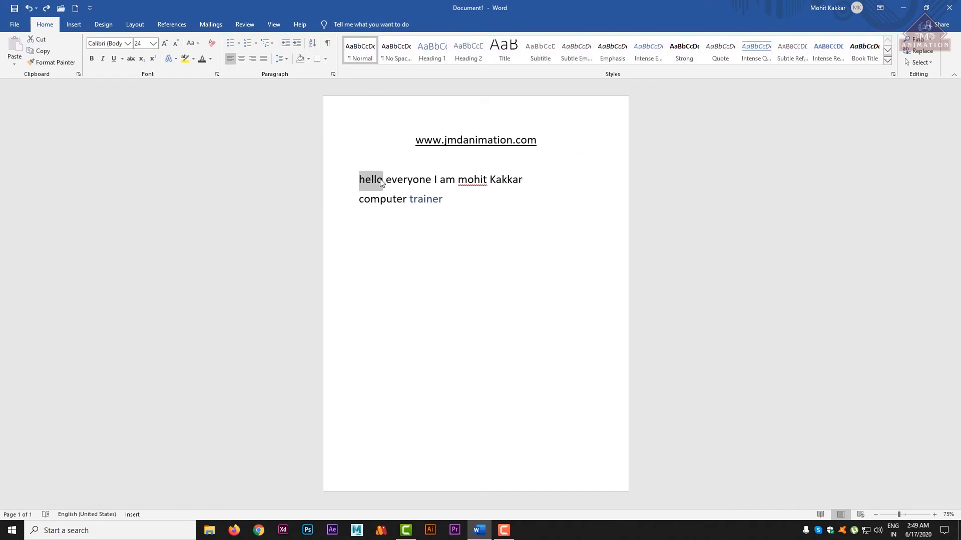
Step: Select the word "hello" in the greeting line, overwrite it with "hi", and undo the change
left_click(385, 181)
left_click_drag(377, 180, 358, 180)
type("hii")
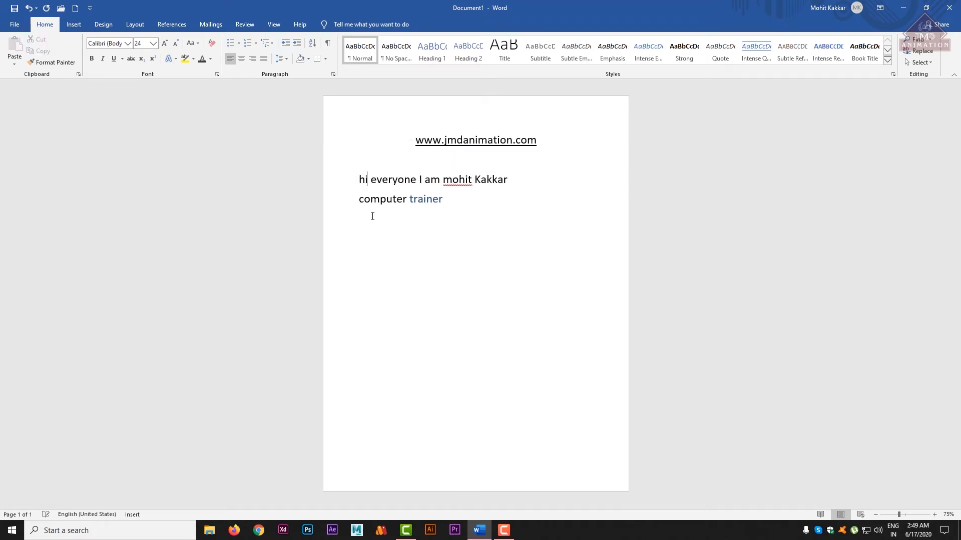
key("ctrl+z")
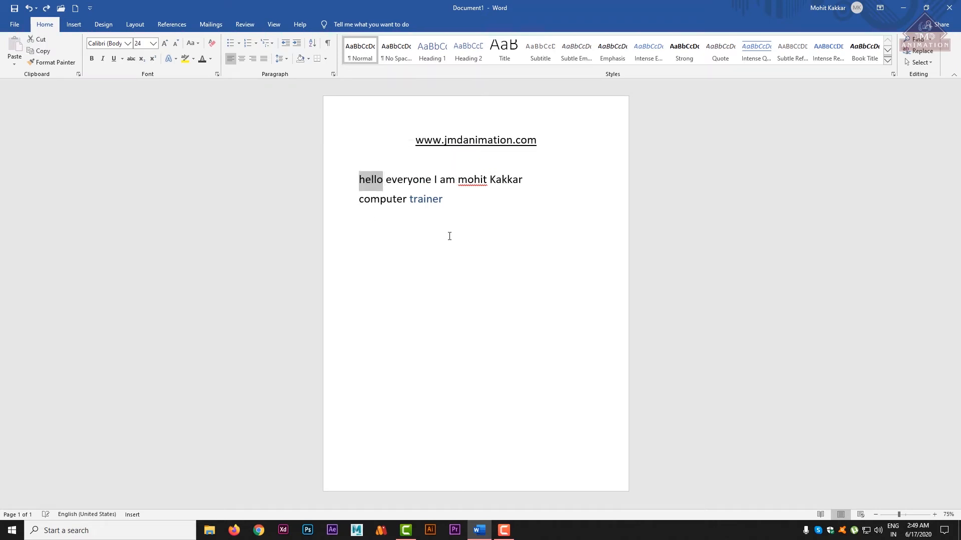
Step: Erase "hello" backward from the end of the word and enter "hello" again
left_click(384, 181)
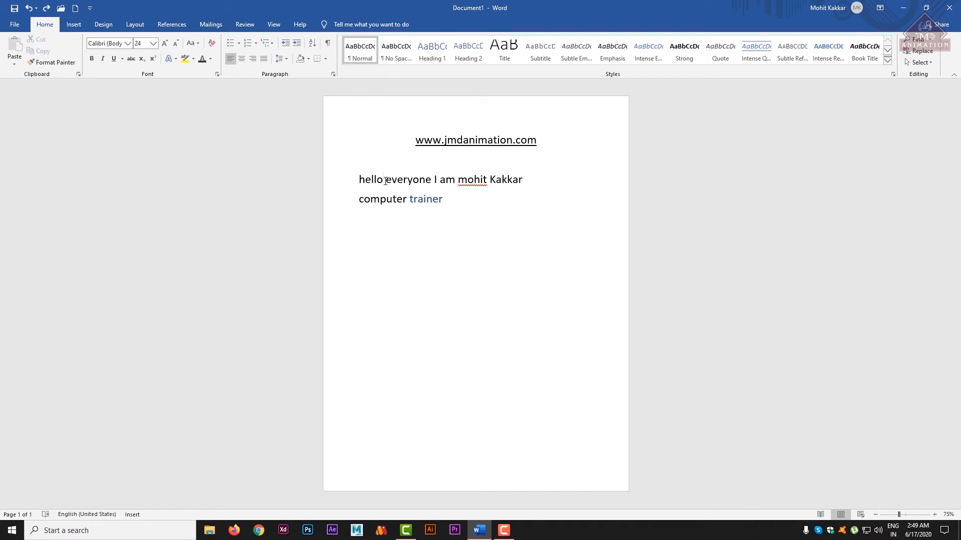
key("BackSpace")
key("BackSpace")
key("BackSpace")
key("BackSpace")
key("BackSpace")
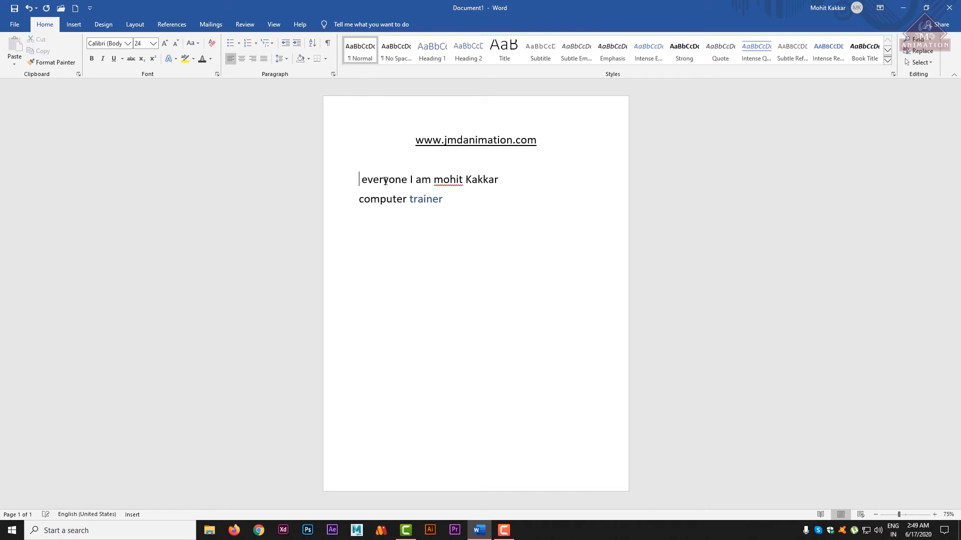
type("hello")
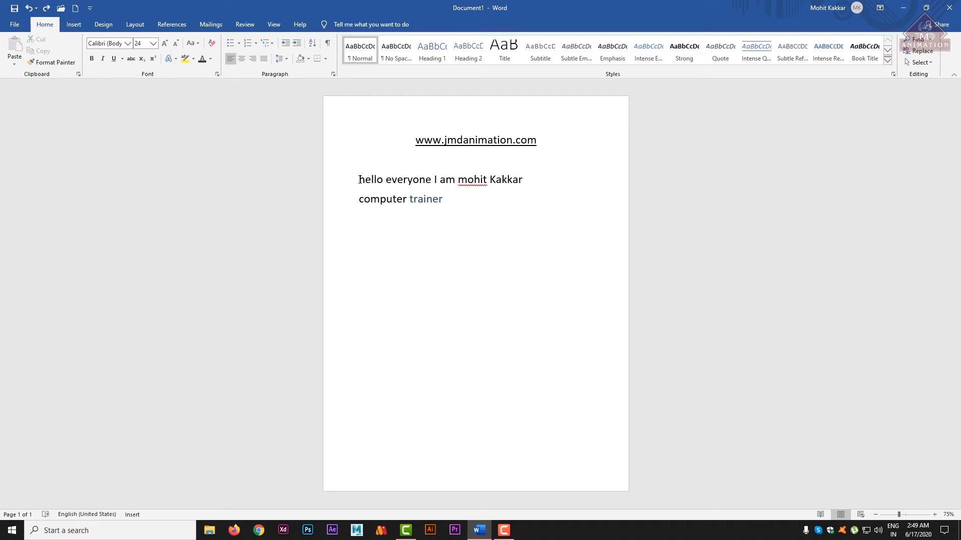
Step: Delete "hello" forward from the start of the greeting line, and undo the deletions
left_click(360, 180)
key("Delete")
key("Delete")
key("Delete")
key("Delete")
key("Delete")
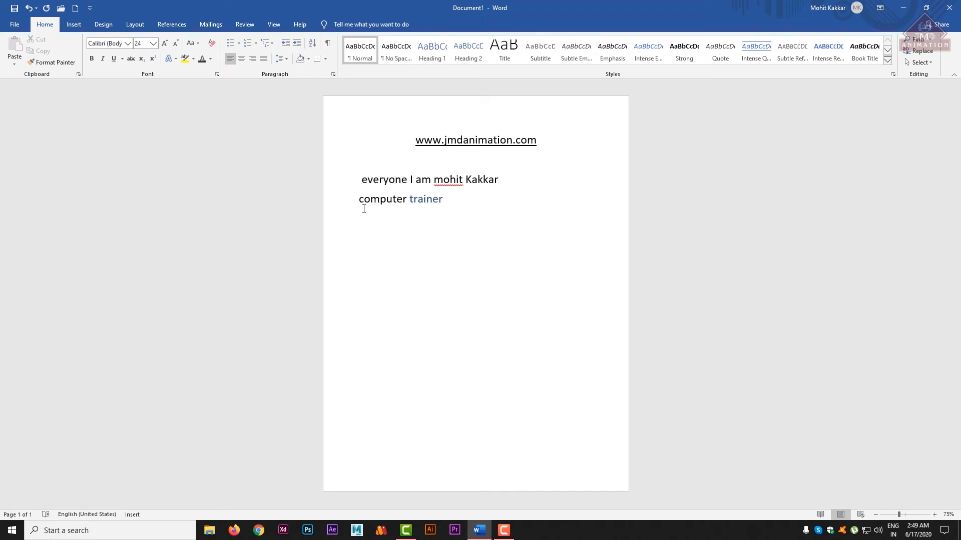
key("ctrl+z")
key("ctrl+z")
key("ctrl+z")
key("ctrl+z")
key("ctrl+z")
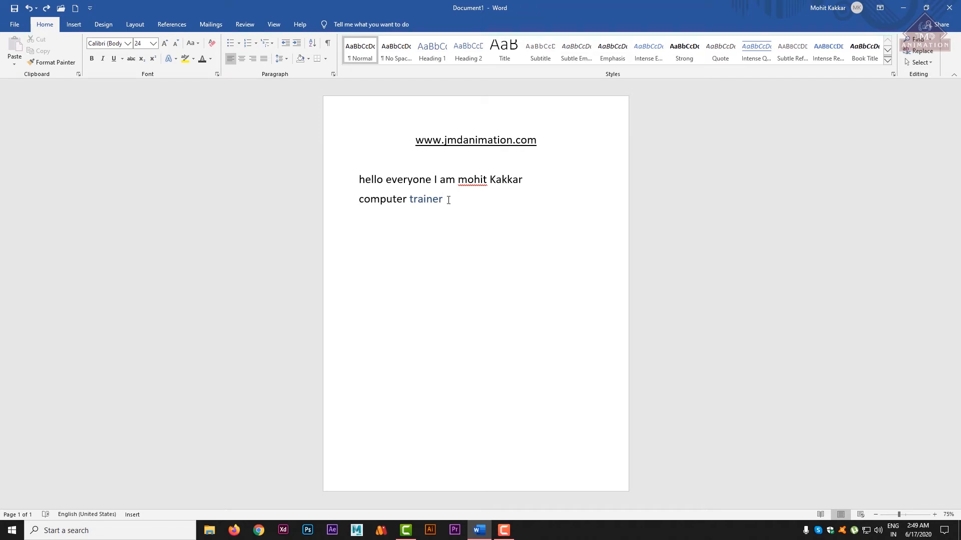
Step: Move the insertion point character by character through the "computer trainer" line, then to its start and its end
mouse_move(449, 200)
left_mouse_down()
mouse_move(360, 199)
mouse_move(452, 203)
mouse_move(443, 200)
left_mouse_up()
left_click(421, 203)
key("Left")
key("Left")
key("Left")
key("Home")
key("Right")
key("Right")
key("Right")
key("Right")
key("Right")
key("Right")
key("Right")
key("End")
Step: Extend the selection character by character from the end of "computer trainer" back to the start of "hello" in the line above
key("shift+Left")
key("shift+Left")
key("shift+Left")
key("shift+Left")
key("shift+Left")
key("shift+Left")
key("shift+Left")
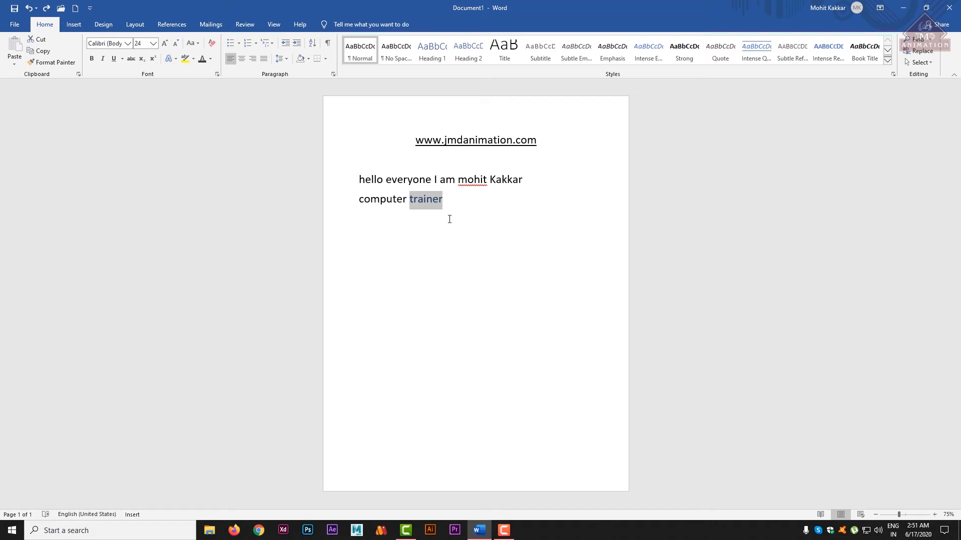
key("shift+Left")
key("shift+Left")
key("shift+Left")
key("shift+Left")
key("shift+Left")
key("shift+Left")
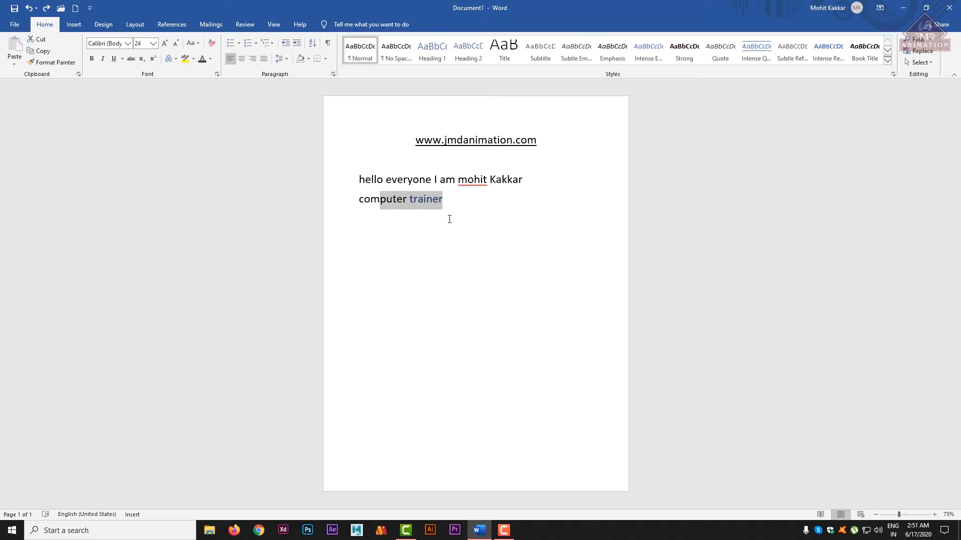
key("shift+Left")
key("shift+Left")
key("shift+Left")
key("shift+Left")
key("shift+Left")
key("shift+Left")
key("shift+Left")
key("shift+Left")
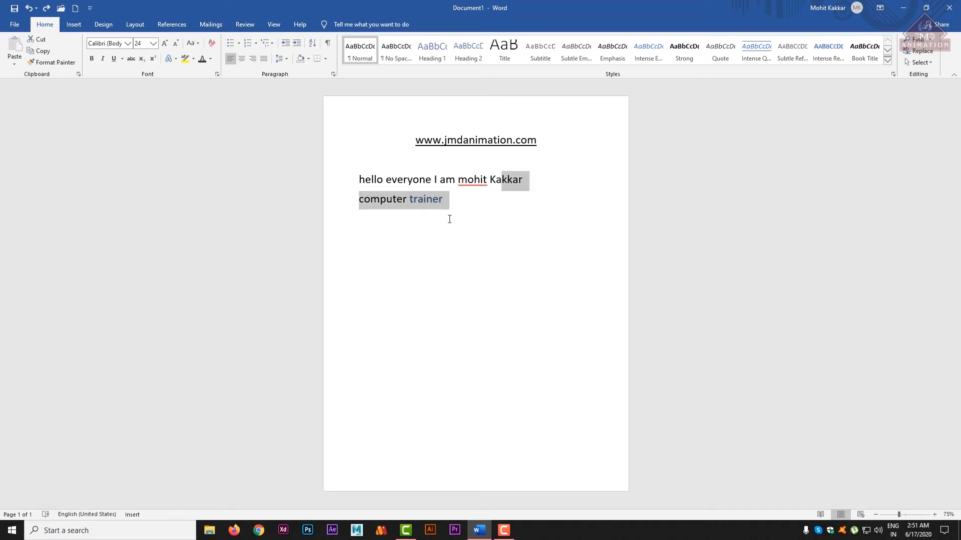
key("shift+Left")
key("shift+Left")
key("shift+Left")
key("shift+Left")
key("shift+Left")
key("shift+Left")
key("shift+Left")
key("shift+Left")
key("shift+Left")
key("shift+Left")
key("shift+Left")
key("shift+Left")
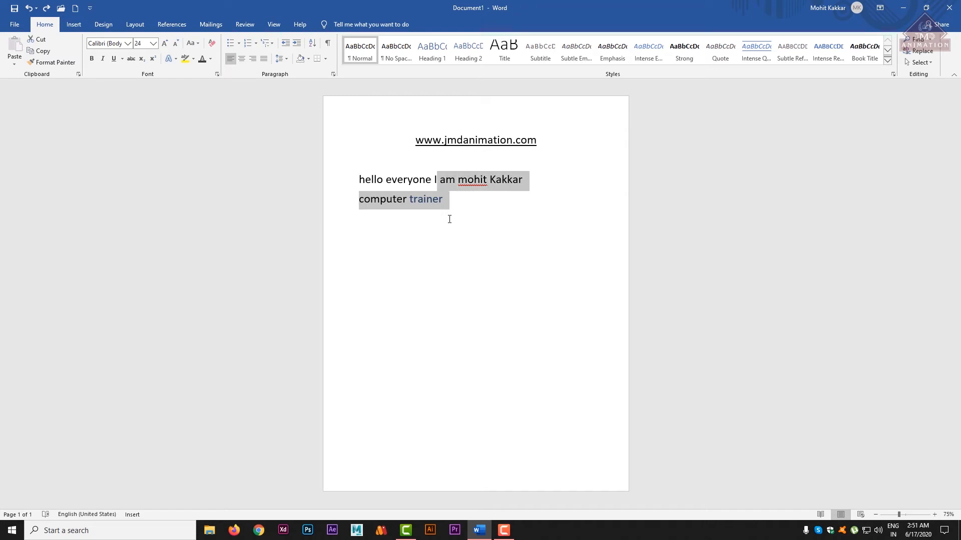
key("shift+Left")
key("shift+Left")
key("shift+Left")
key("shift+Left")
key("shift+Left")
key("shift+Left")
key("shift+Left")
key("shift+Left")
key("shift+Left")
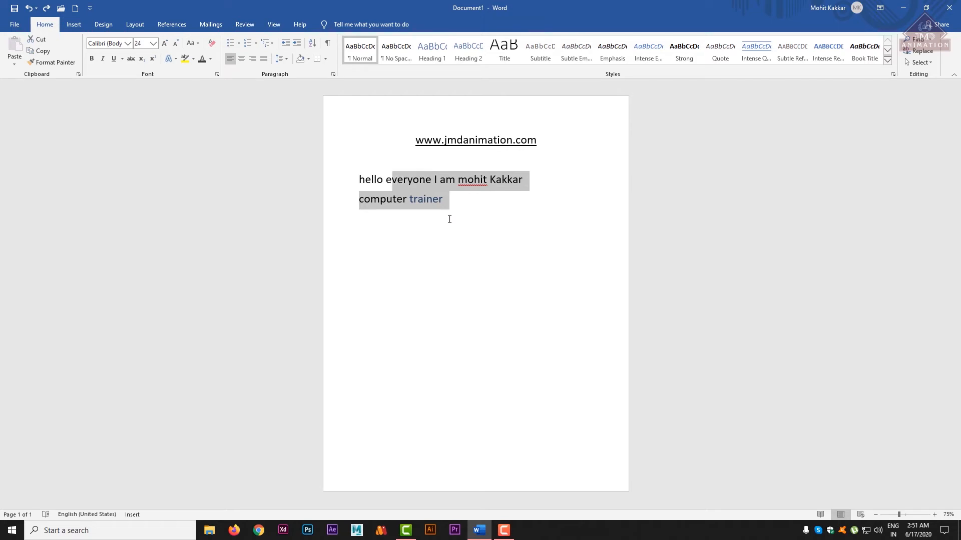
key("shift+Left")
key("shift+Left")
key("shift+Left")
key("shift+Left")
key("shift+Left")
key("shift+Left")
key("shift+Left")
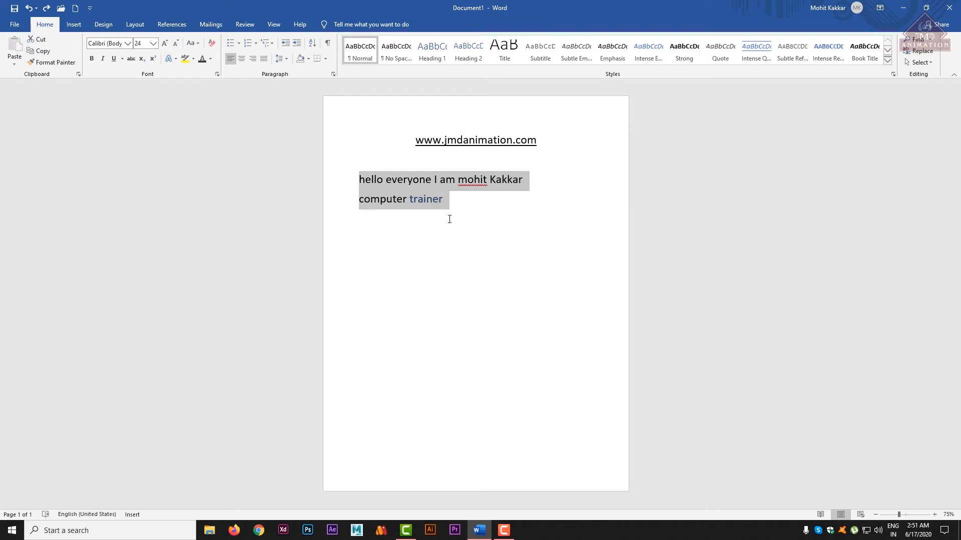
Step: Place the insertion point after "trainer", select that word, and expand the selection to the whole "computer trainer" line
left_click(443, 200)
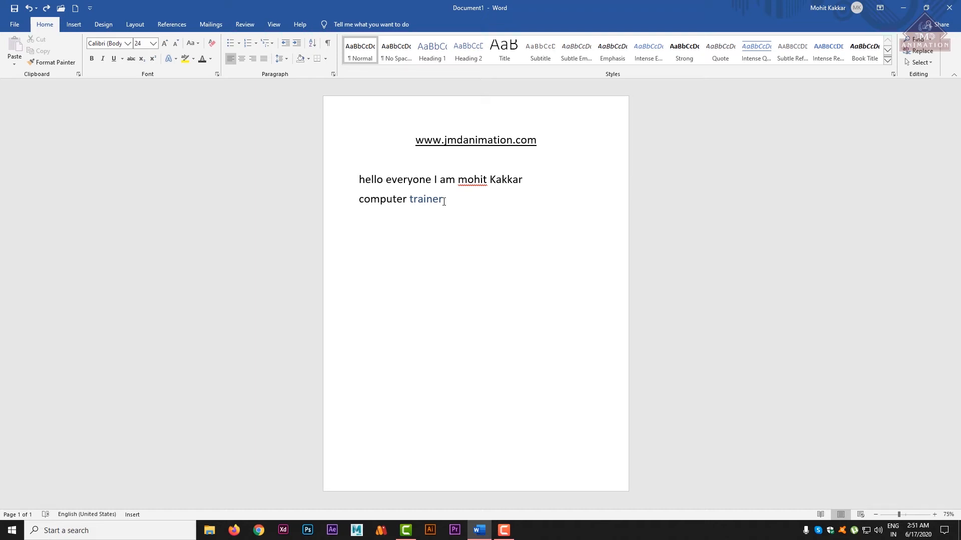
double_click(443, 200)
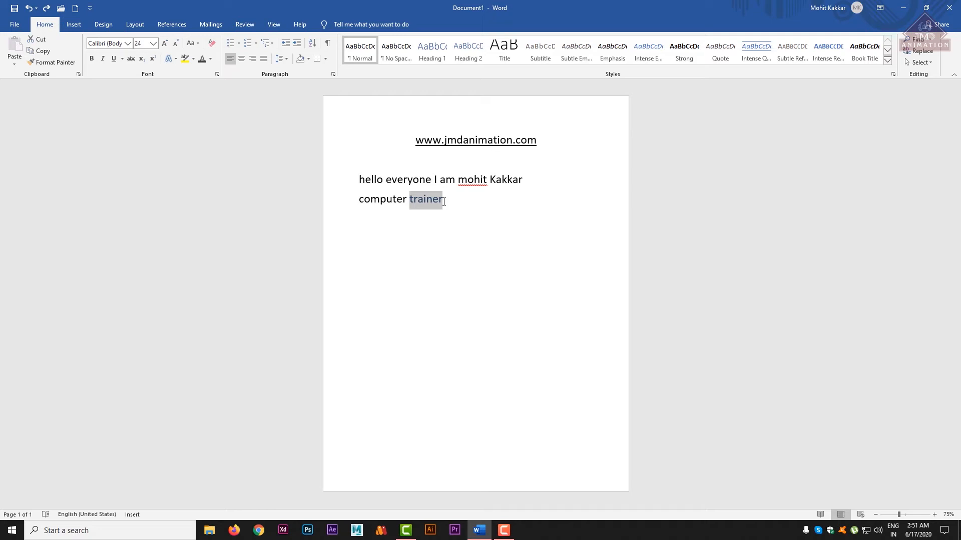
triple_click(444, 201)
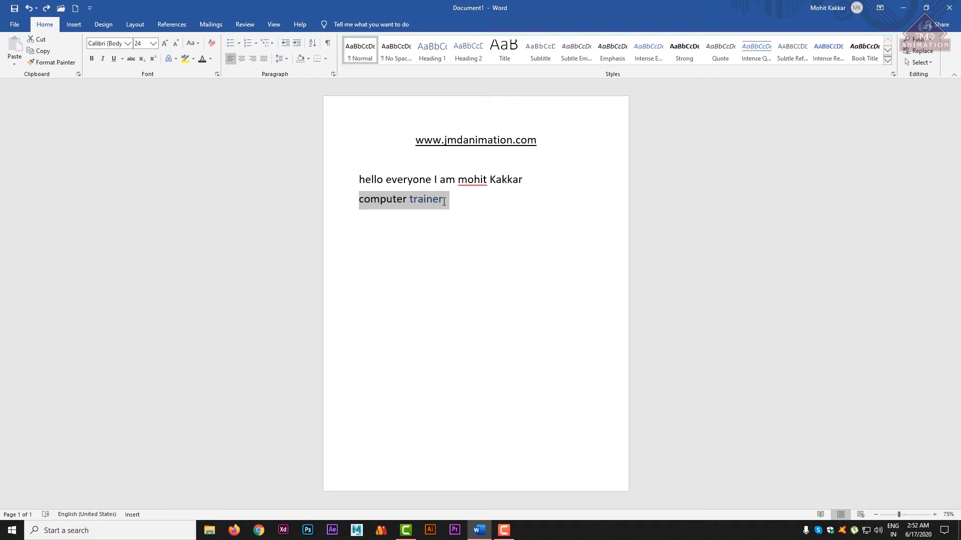
Step: Extend the selection word by word from the "computer trainer" line back to the start of "hello everyone"
key("shift+Left")
key("ctrl+shift+Left")
key("ctrl+shift+Left")
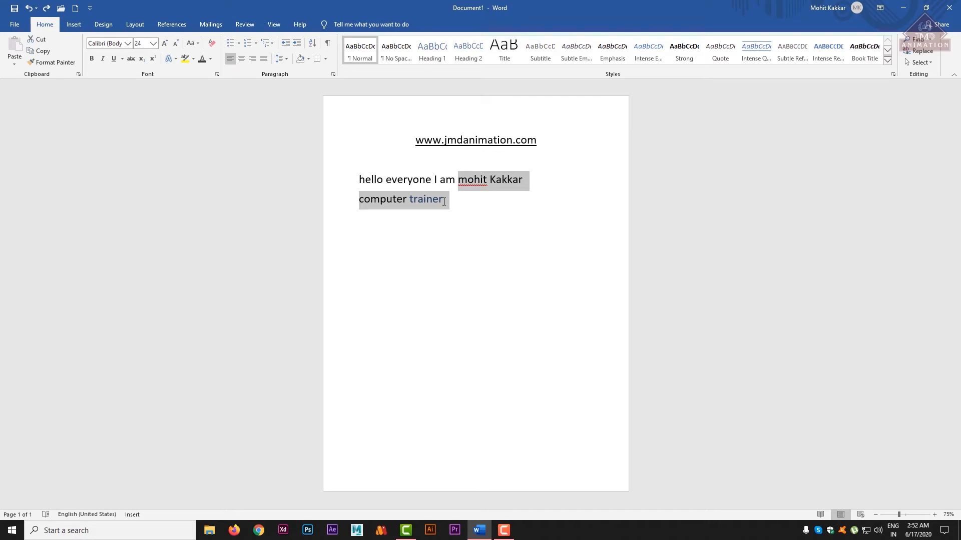
key("ctrl+shift+Left")
key("ctrl+shift+Left")
key("ctrl+shift+Left")
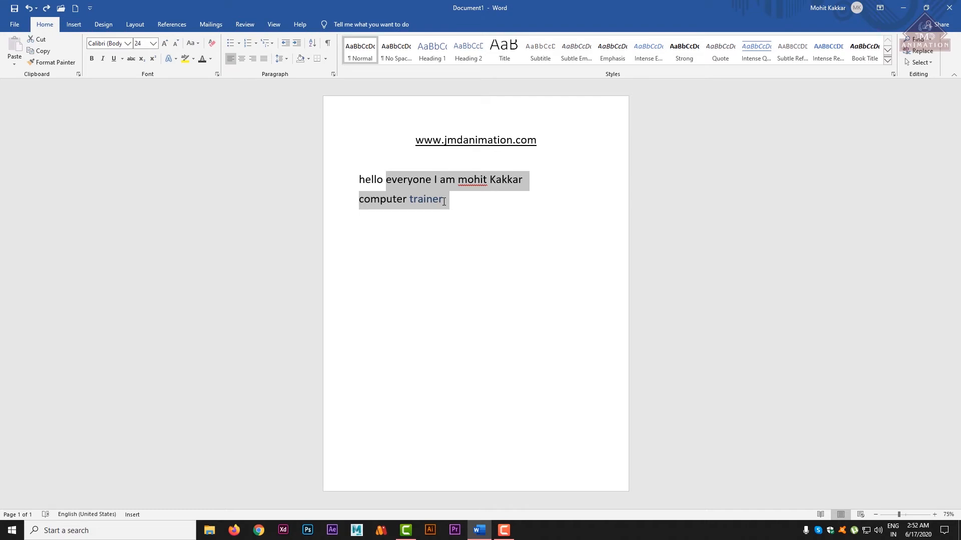
key("ctrl+shift+Left")
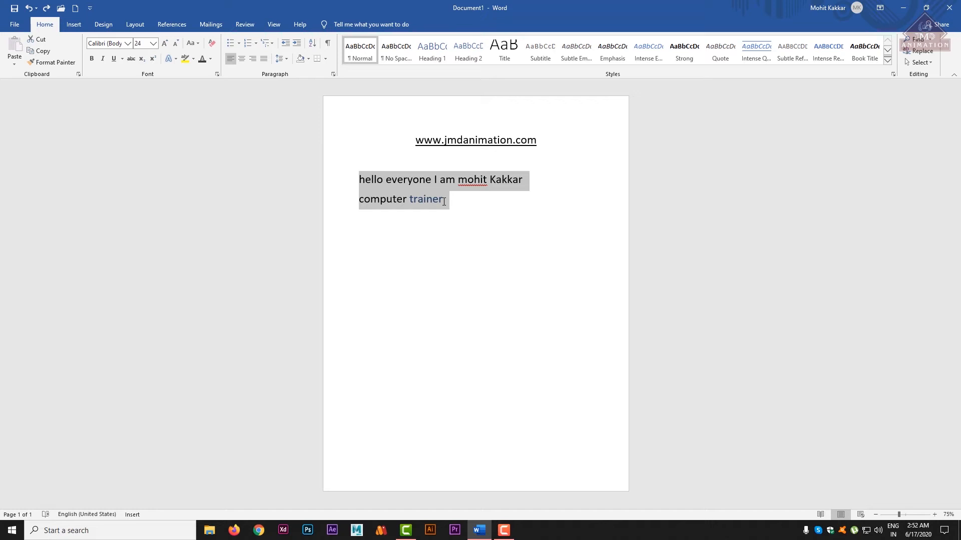
Step: Clear the selection, reselect both body lines in one sweep, and place the insertion point after "trainer"
left_click(471, 201)
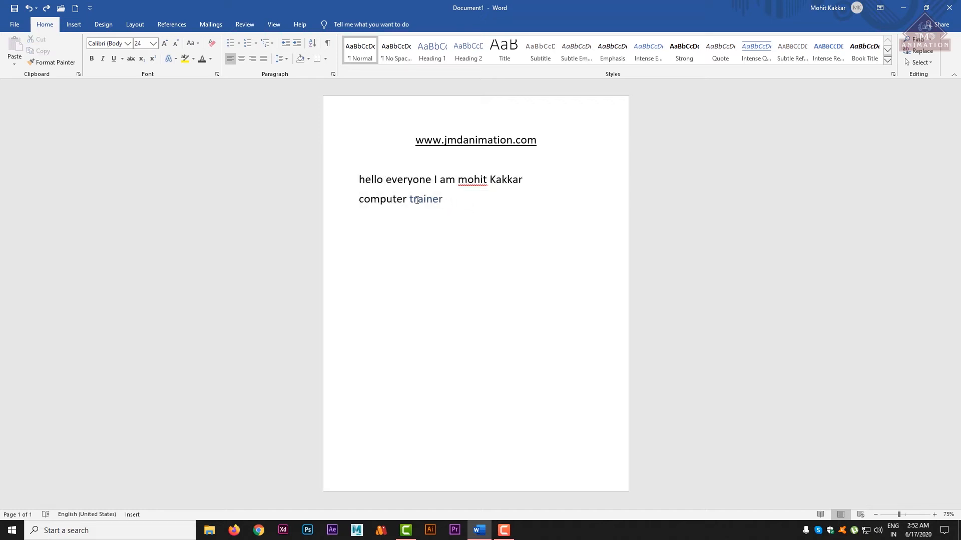
left_click_drag(450, 202, 357, 179)
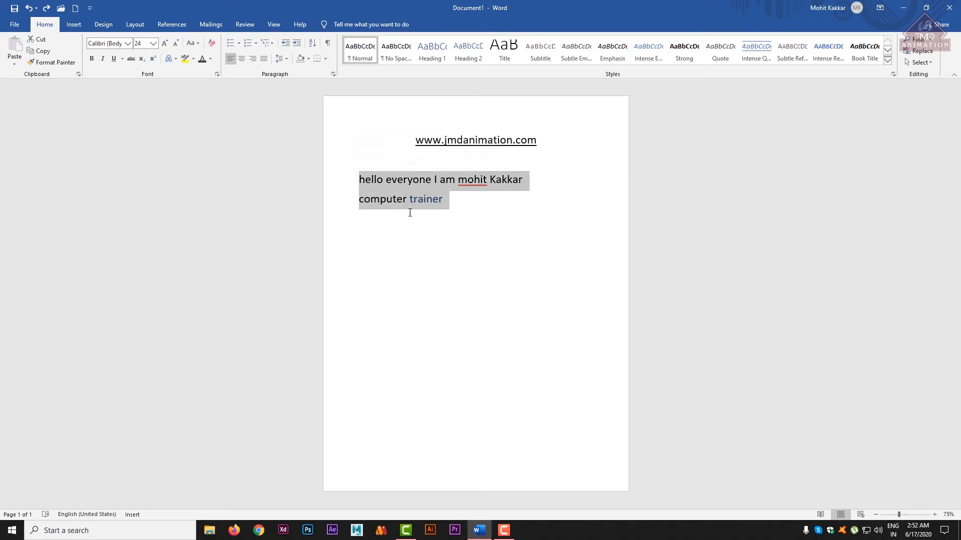
left_click(446, 204)
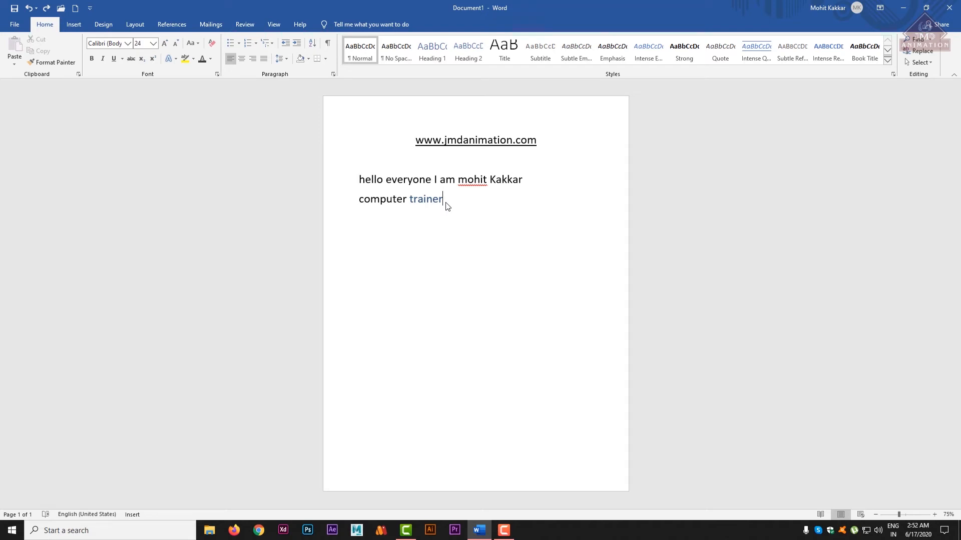
Step: Jump the insertion point between the start and end of the document, erasing one character at the end
key("ctrl+Home")
key("ctrl+End")
key("BackSpace")
key("ctrl+Home")
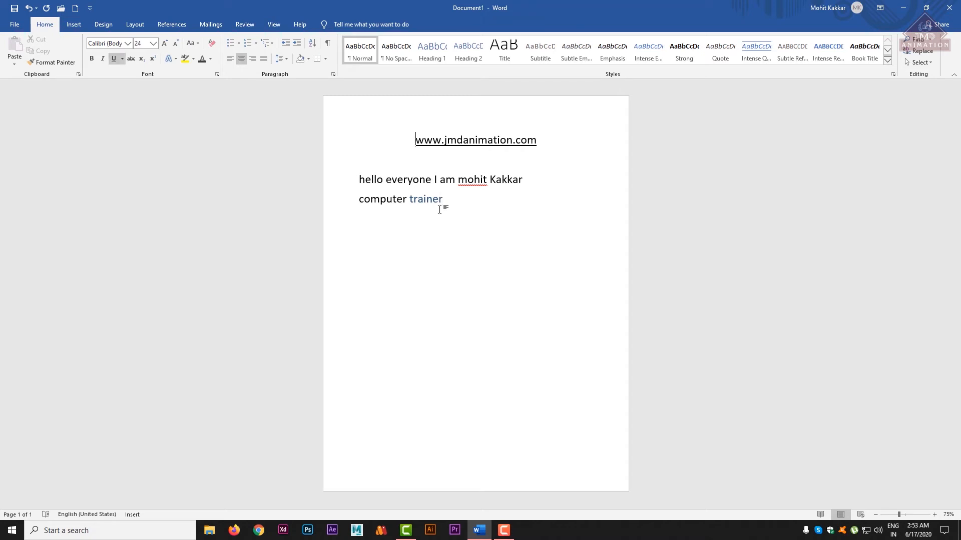
left_click(439, 210)
Step: Cut "hello everyone" from the greeting line, paste it, and undo the move
left_click_drag(367, 178, 434, 180)
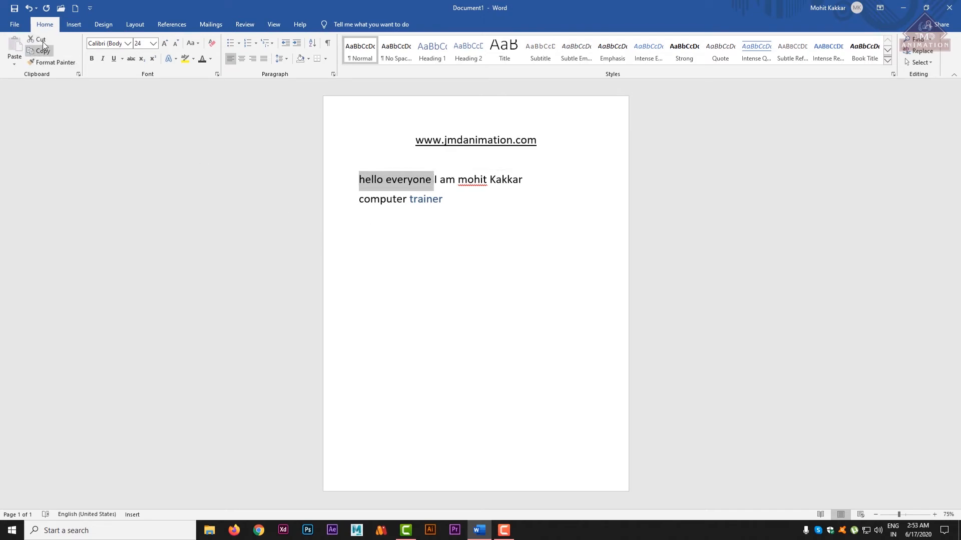
left_click(40, 39)
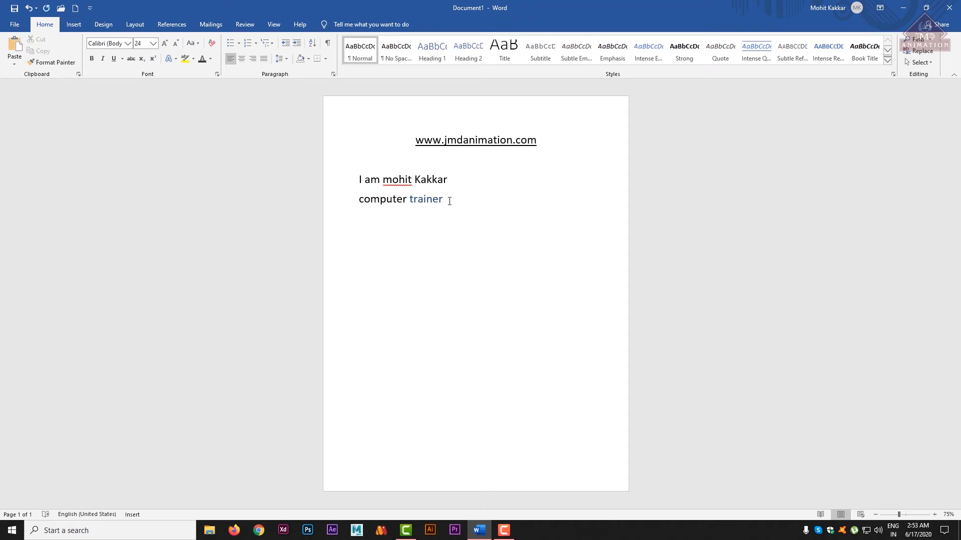
key("ctrl+v")
key("ctrl+z")
key("ctrl+y")
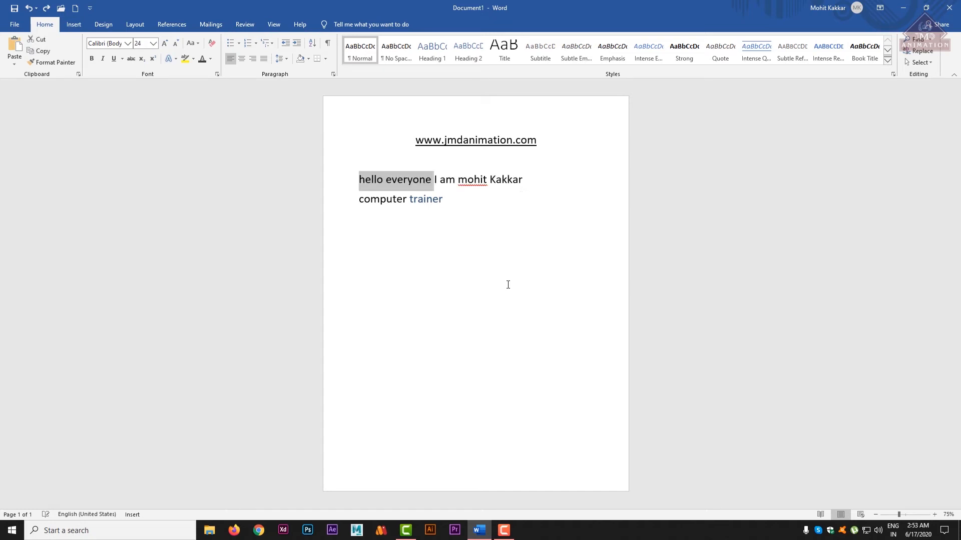
Step: Copy "hello everyone", paste it after "computer trainer", and undo the paste
left_click(49, 53)
left_click(449, 216)
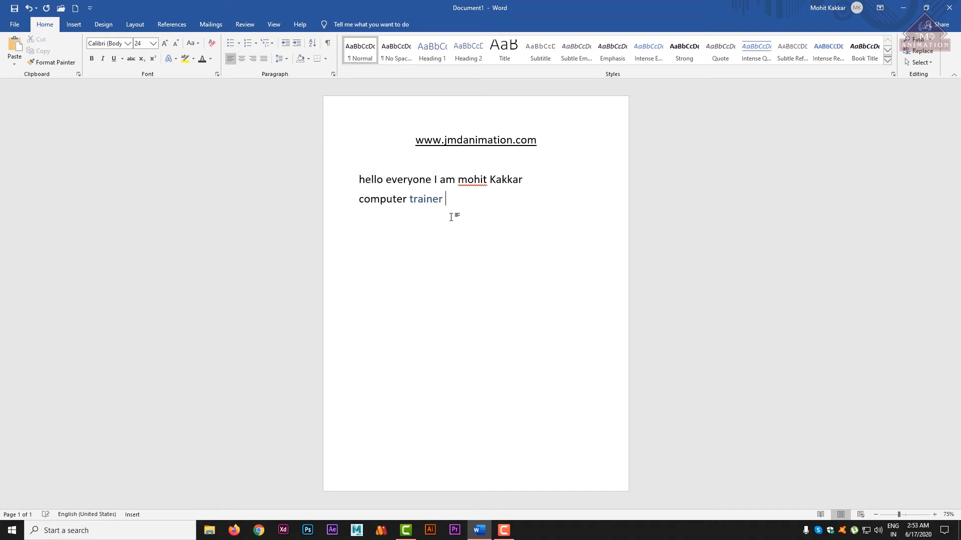
key("ctrl+v")
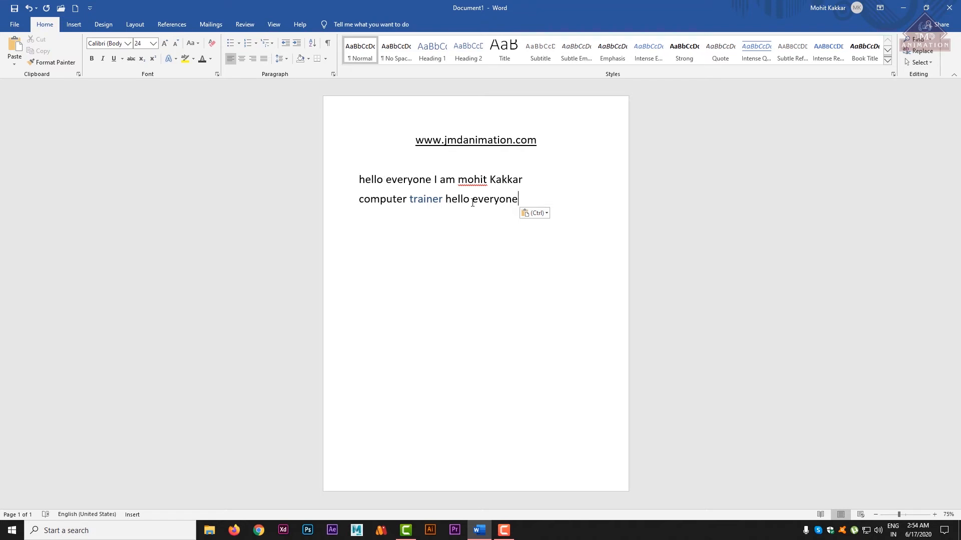
key("ctrl+z")
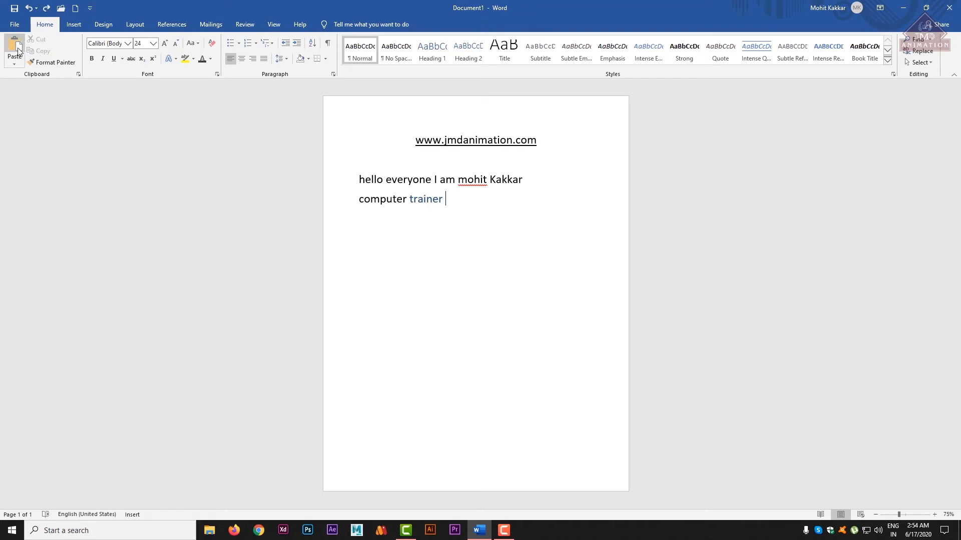
Step: Apply bold and italic to the two body lines below the website heading, and remove the bold
left_click(128, 44)
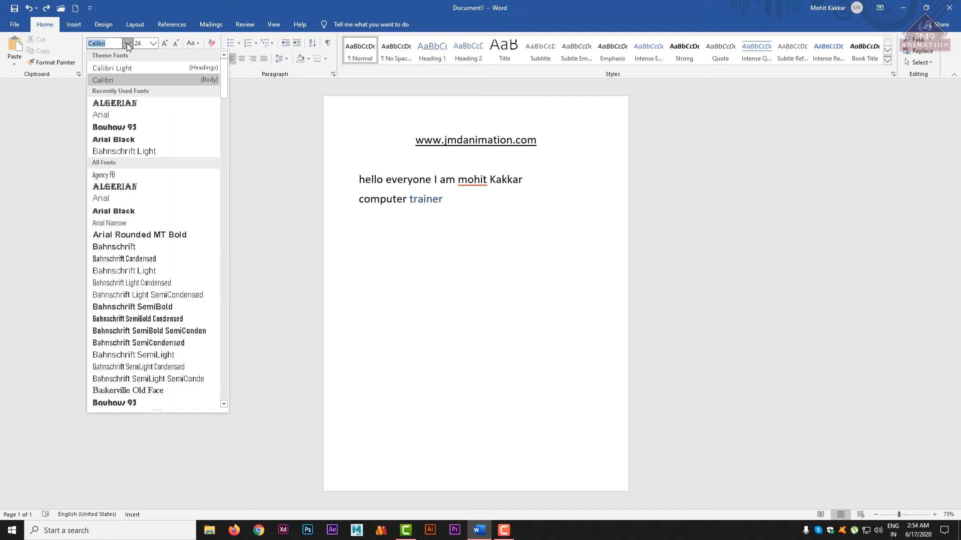
left_click(128, 44)
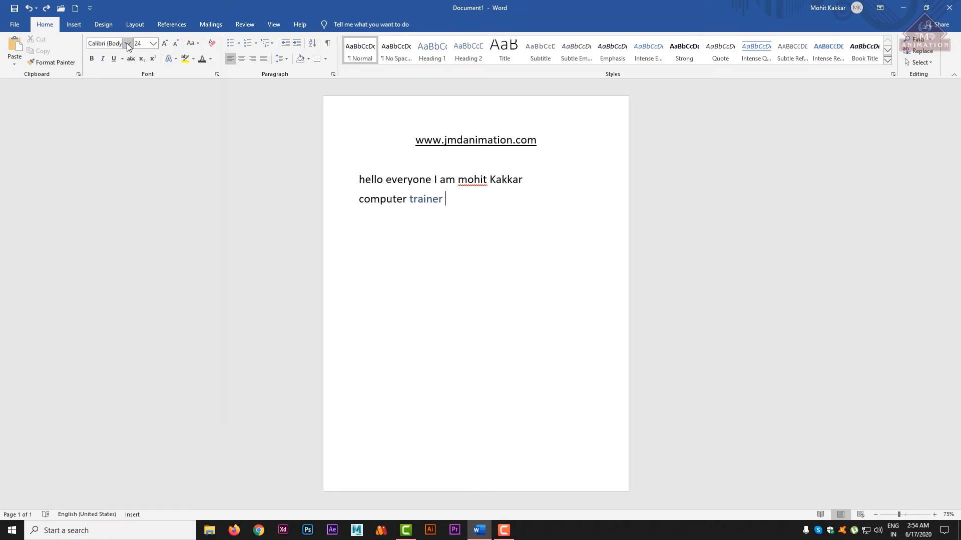
left_click(92, 59)
left_click_drag(449, 199, 321, 163)
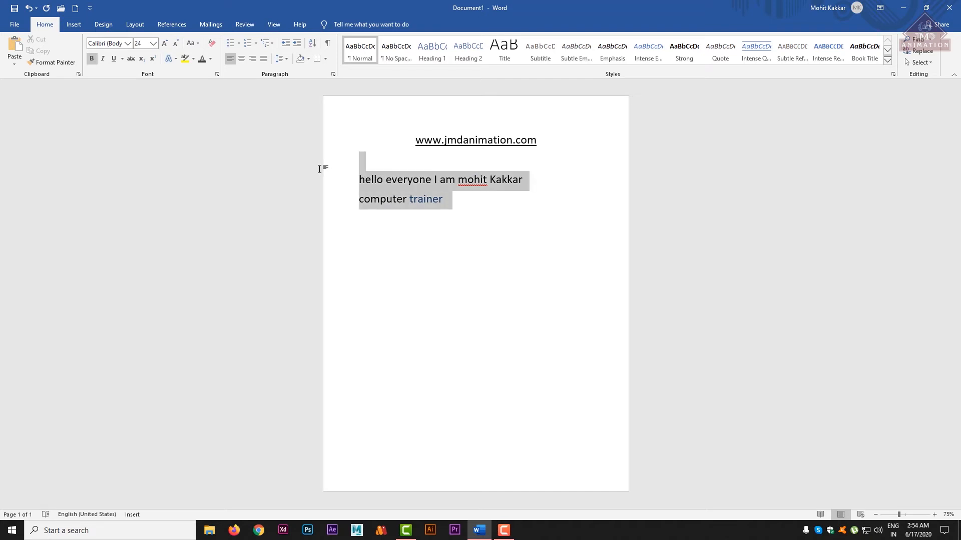
left_click(92, 58)
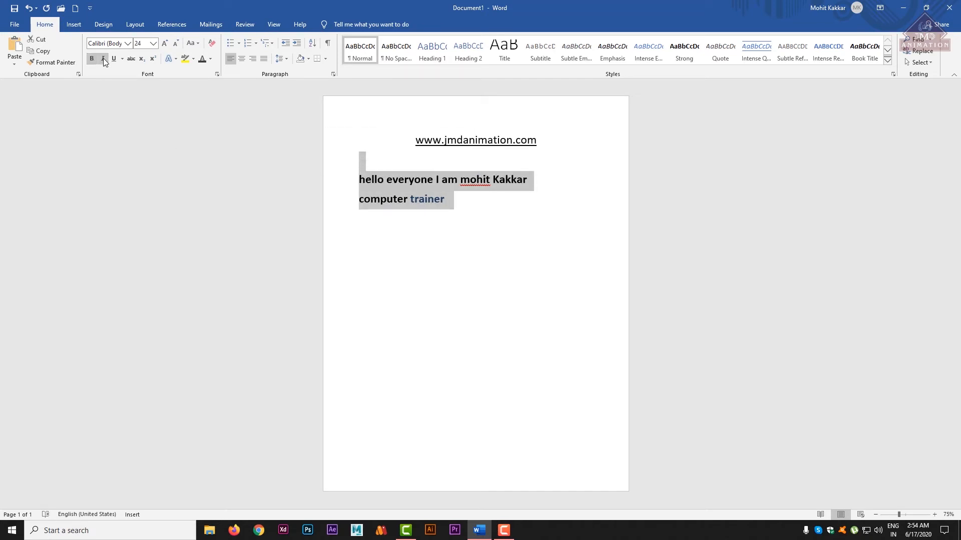
left_click(103, 60)
left_click(93, 59)
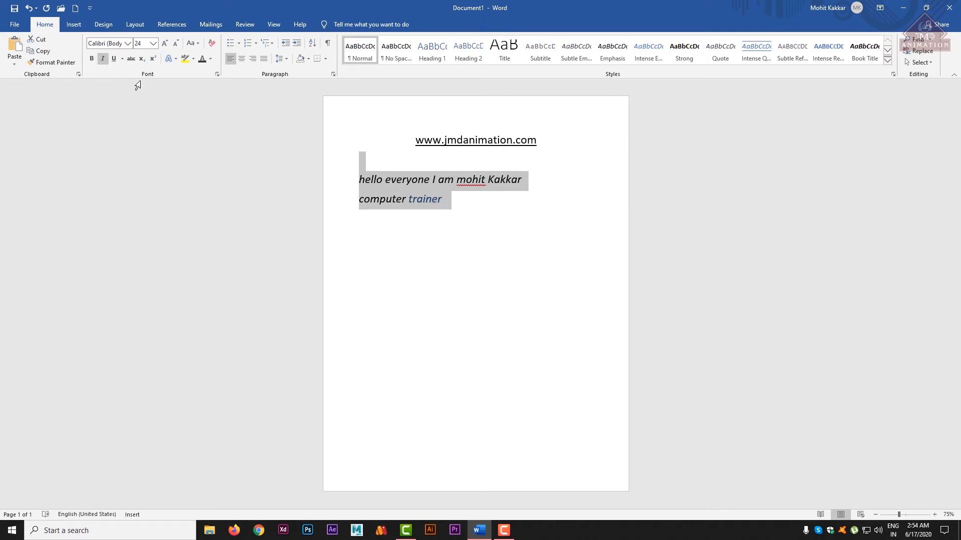
left_click(508, 218)
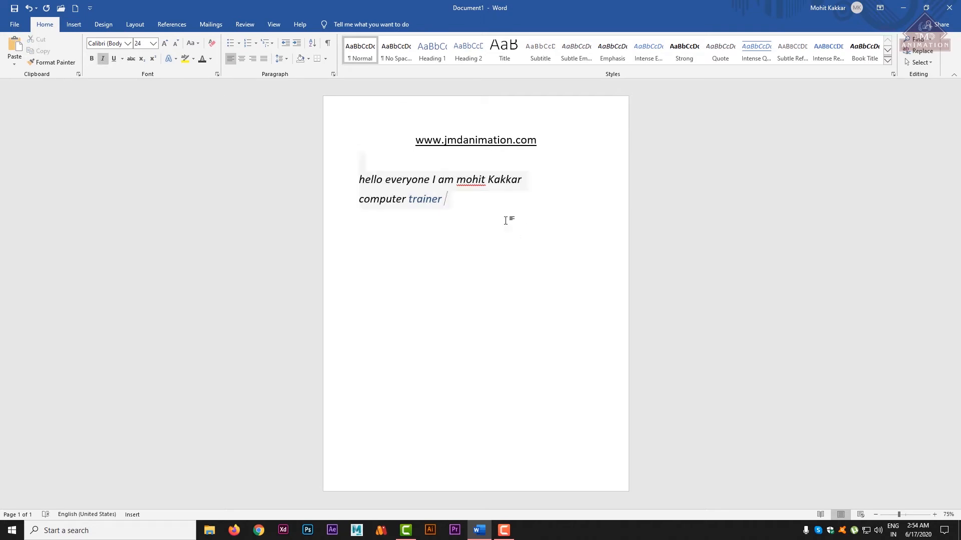
Step: Select both body lines, part of the name in the greeting line, and the surname alone, clearing each selection
left_click_drag(453, 199, 323, 170)
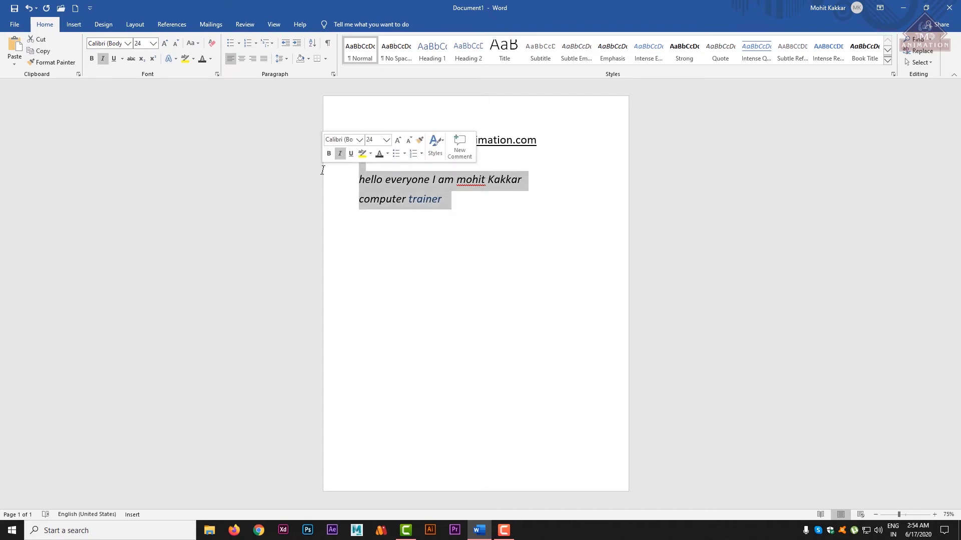
left_click(456, 200)
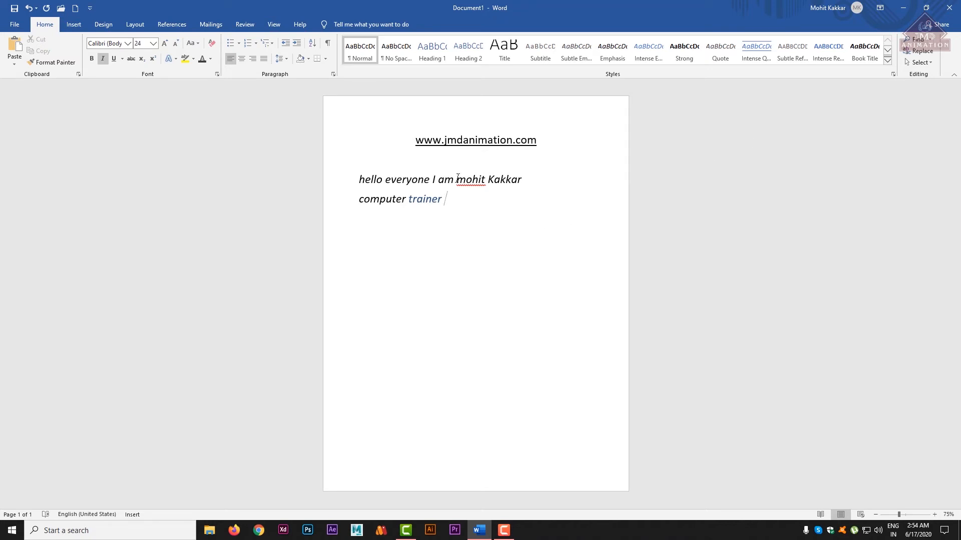
left_click_drag(457, 179, 495, 177)
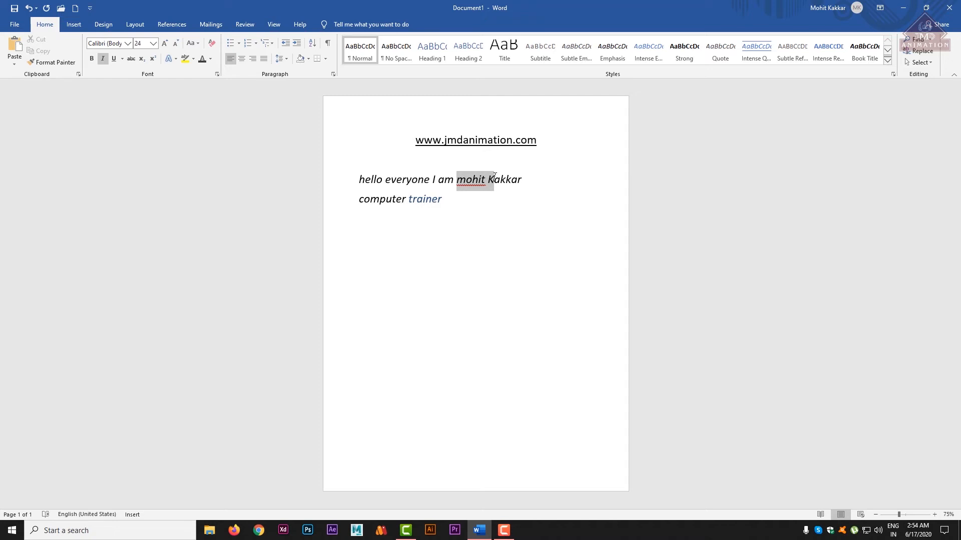
double_click(494, 176)
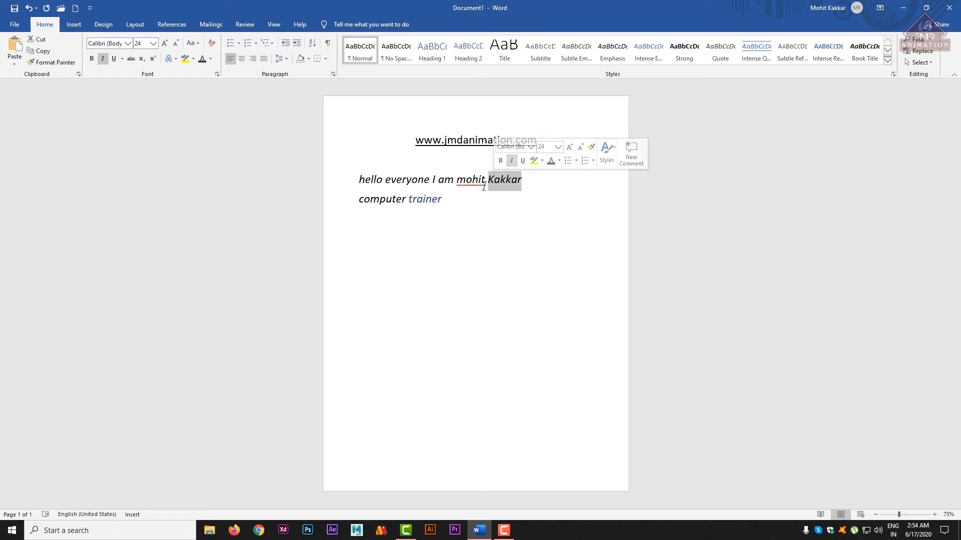
left_click(486, 181)
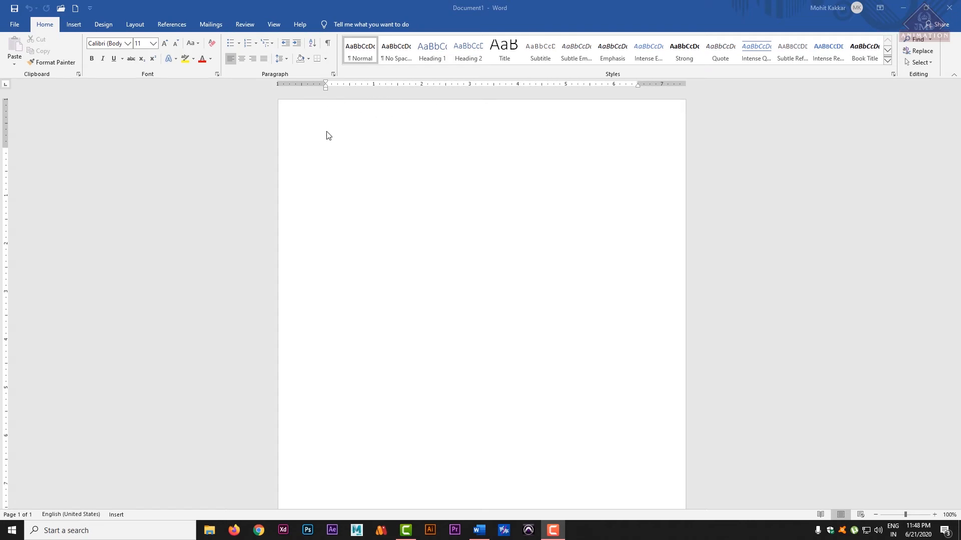
Step: Hide the ruler in the blank document and show it again
left_click(358, 181)
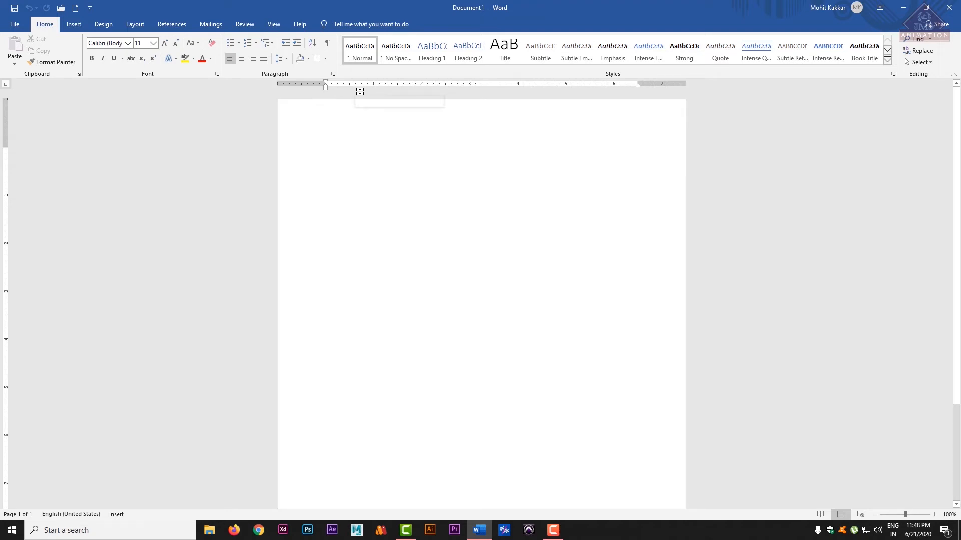
left_click(273, 24)
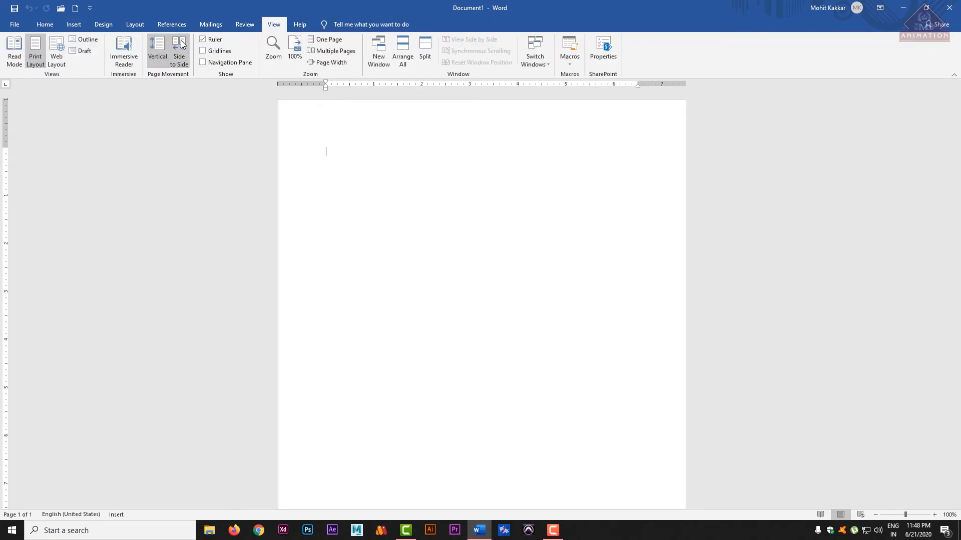
left_click(202, 39)
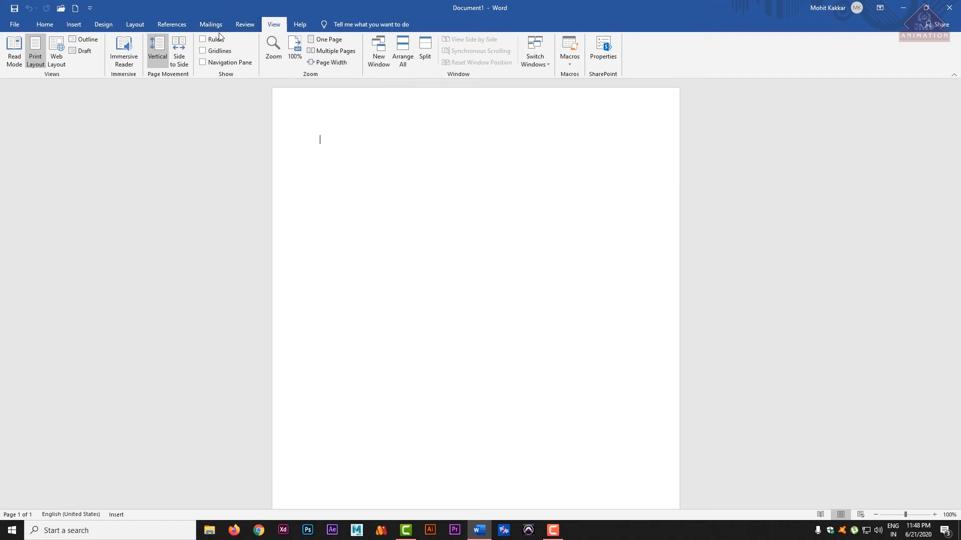
left_click(203, 40)
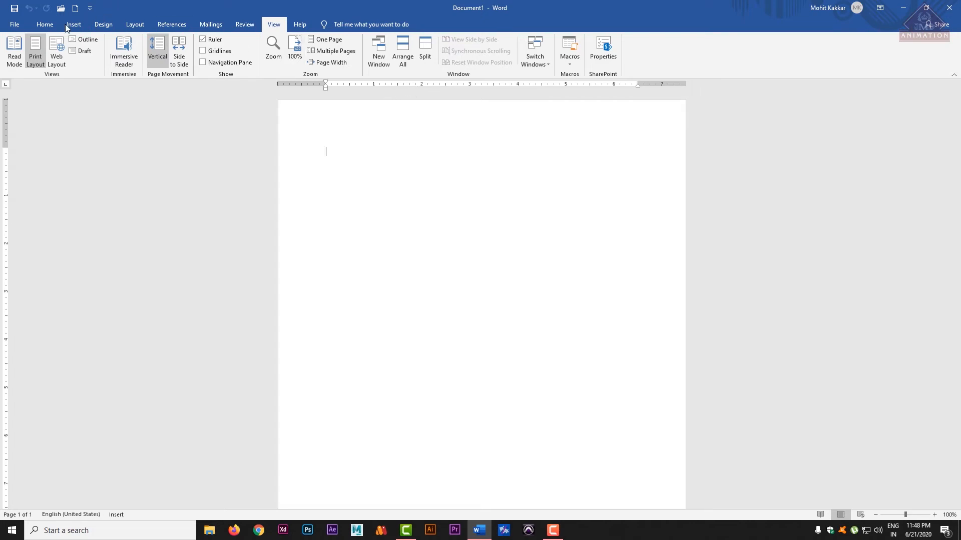
Step: Set the measurement units to Inches in the advanced display options of Word and apply the settings
left_click(16, 25)
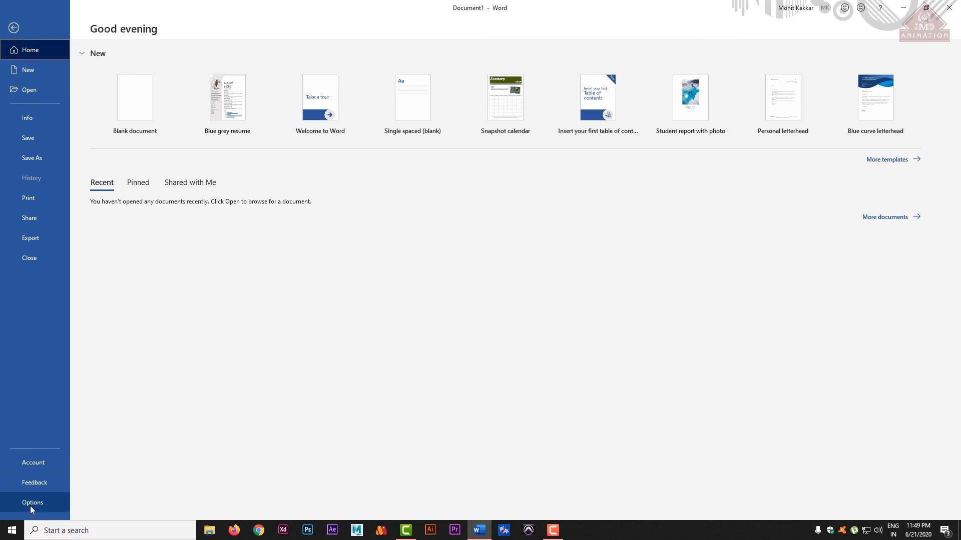
left_click(31, 508)
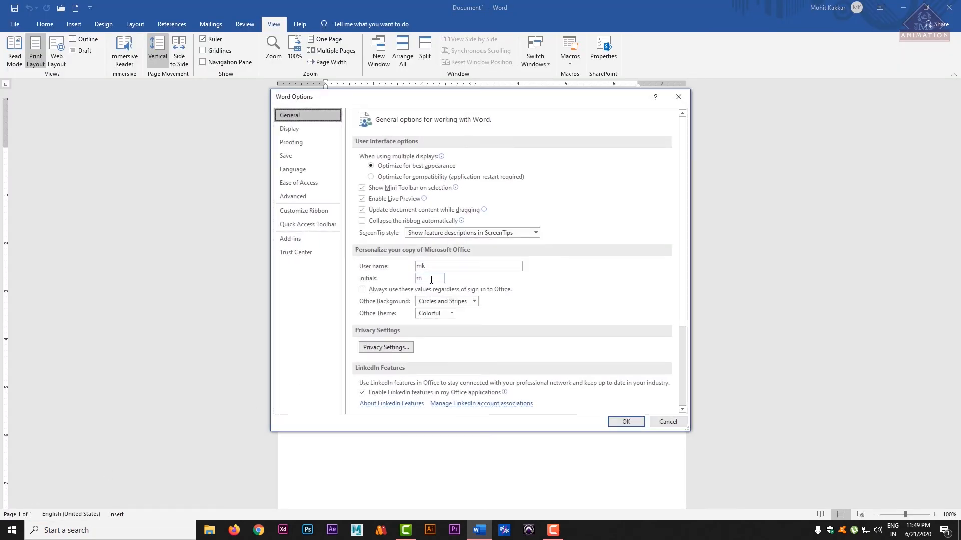
left_click(294, 197)
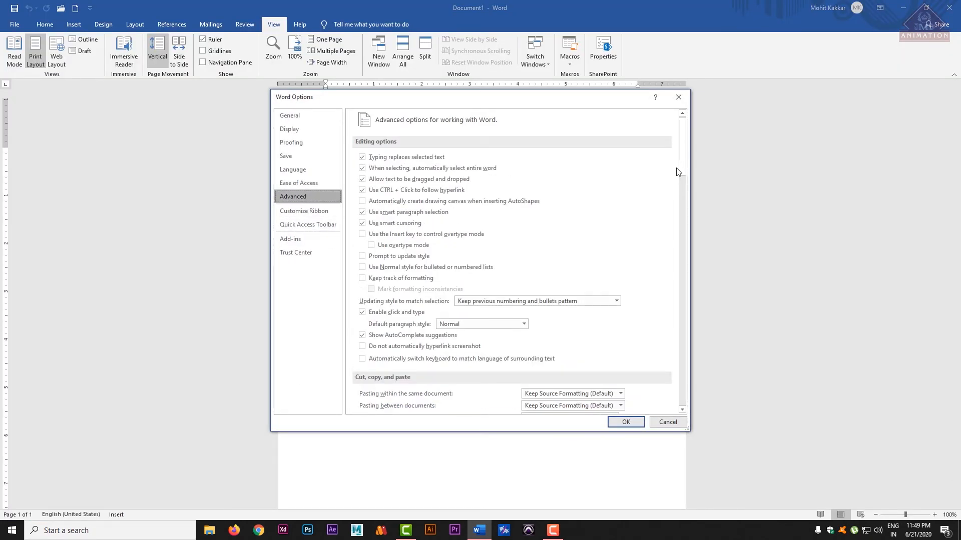
left_click_drag(678, 172, 686, 273)
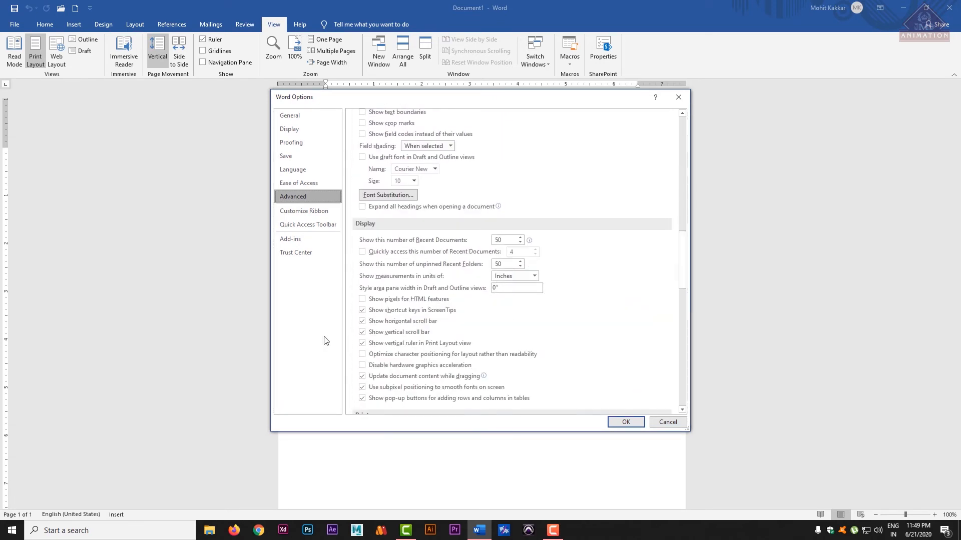
left_click(534, 277)
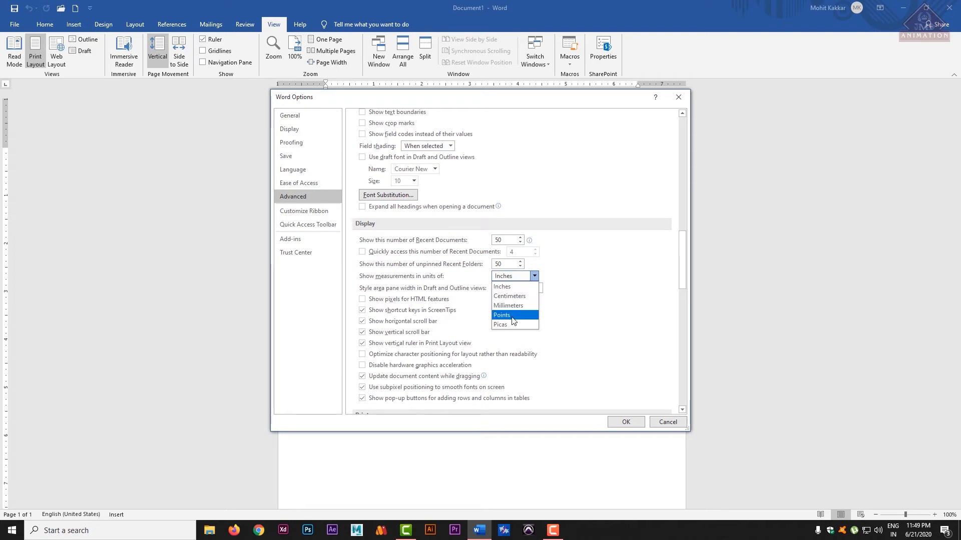
left_click(502, 286)
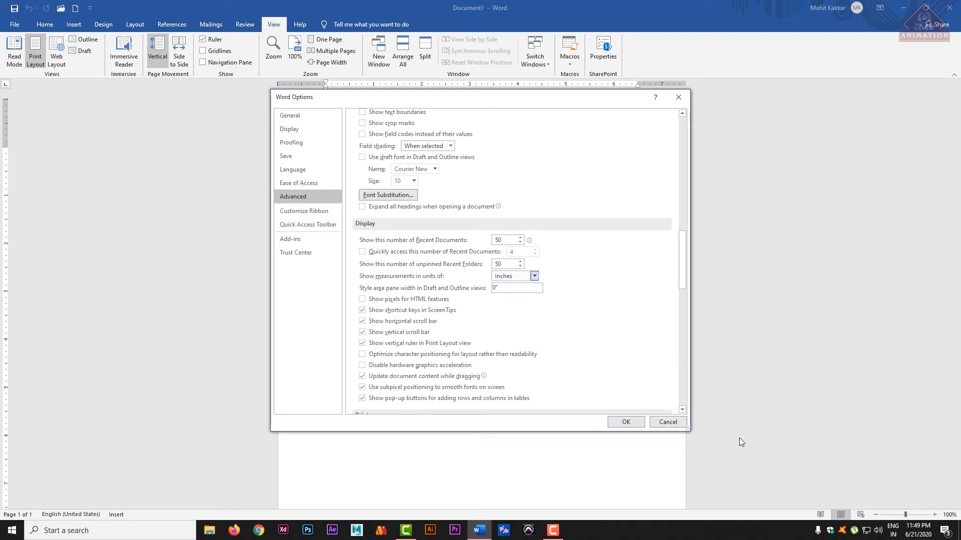
left_click(626, 422)
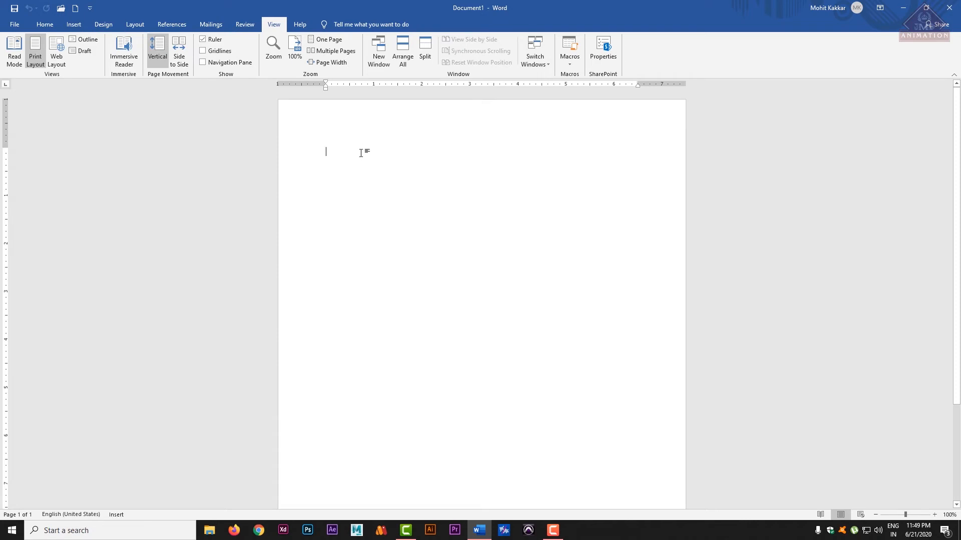
Step: Show the gridlines on the page, inspect the whole page with them, and hide them again
left_click(203, 51)
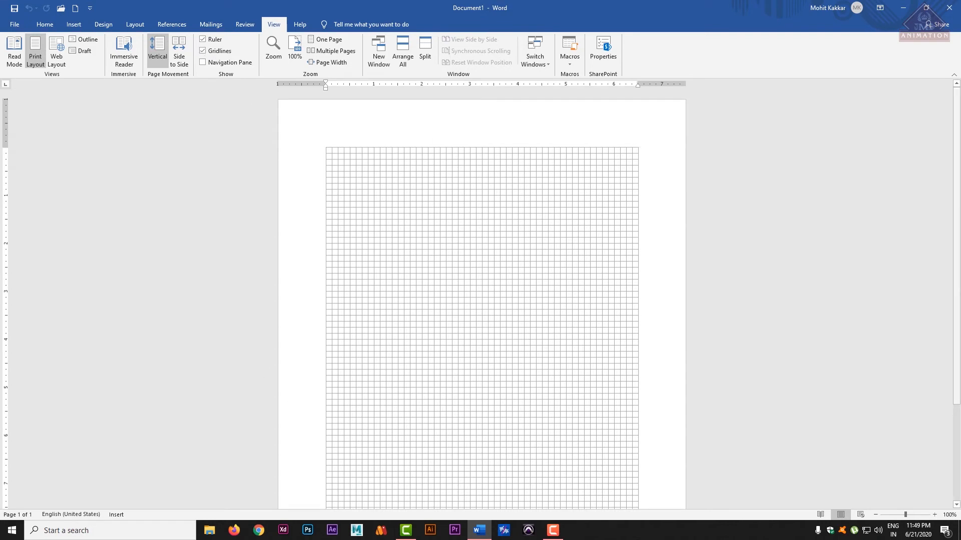
scroll(939, 434, "down", 4)
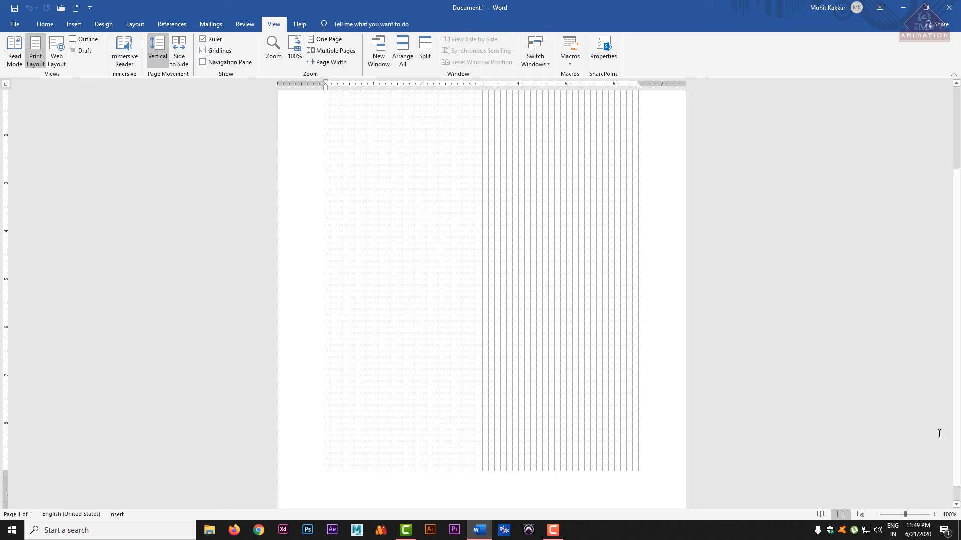
scroll(908, 503, "down", 3, "ctrl")
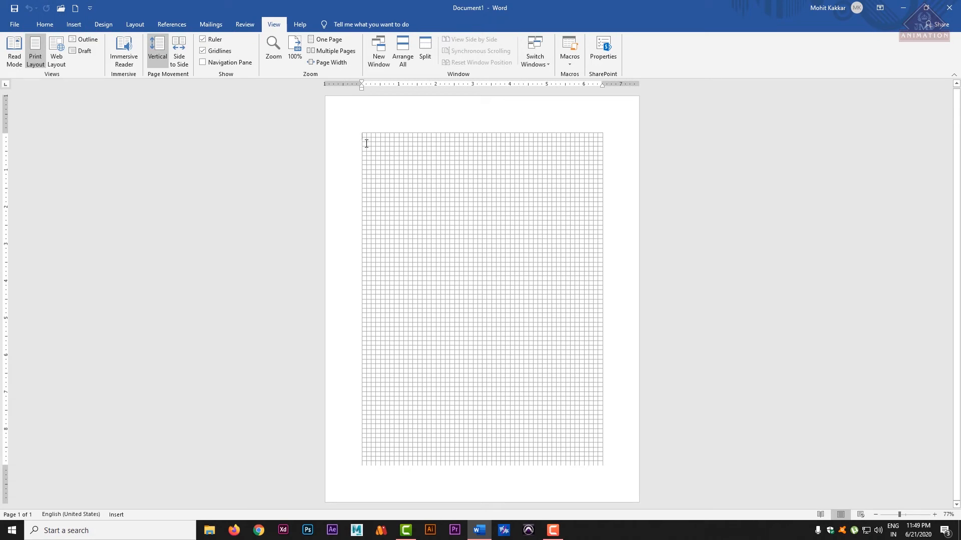
left_click(203, 51)
left_click(203, 51)
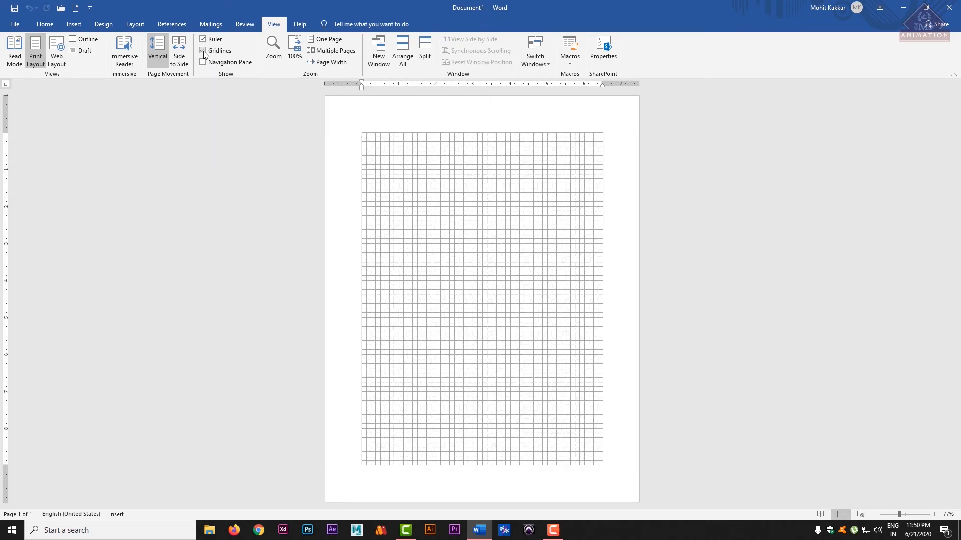
left_click(203, 51)
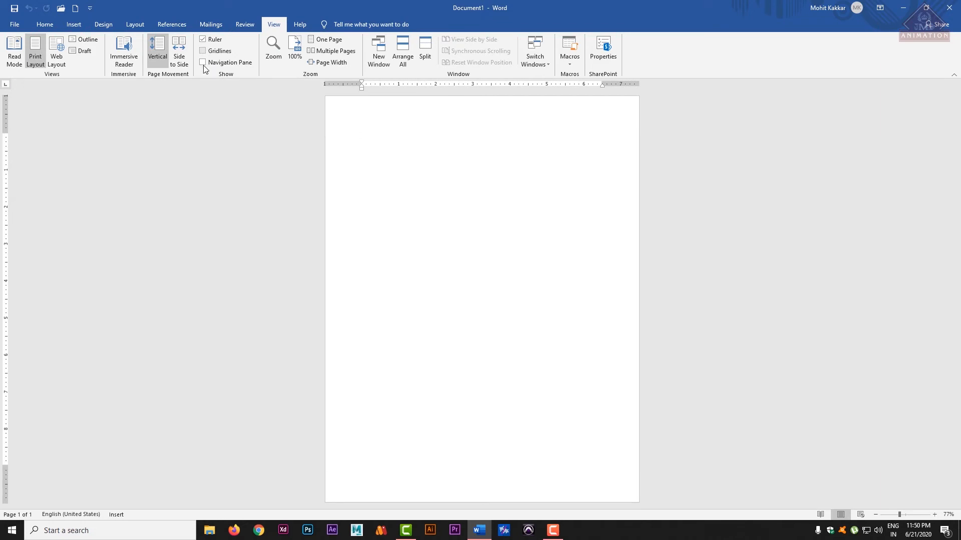
Step: Show the Navigation pane with its document search field and hide it again
left_click(203, 63)
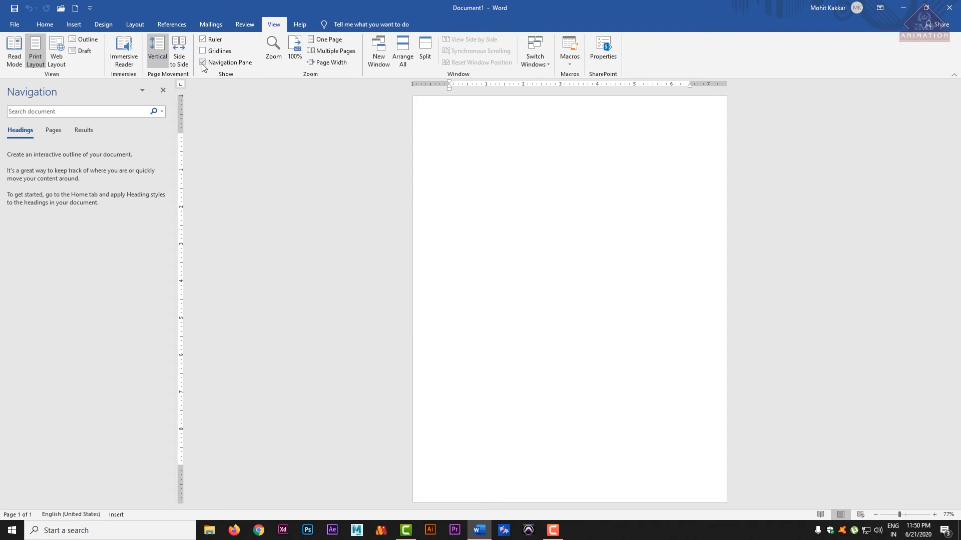
left_click(40, 111)
left_click(206, 66)
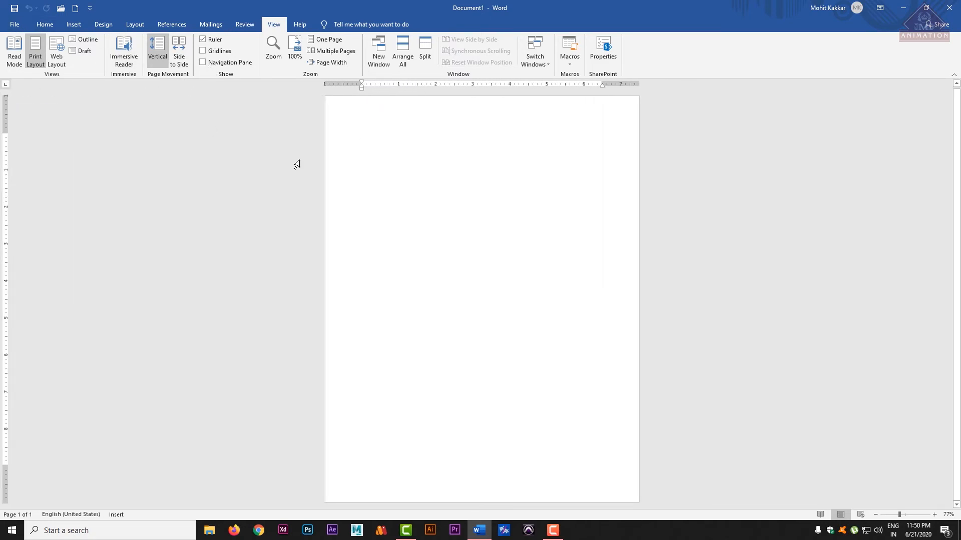
Step: Switch to Firefox and search Google for "moho"
left_click(235, 530)
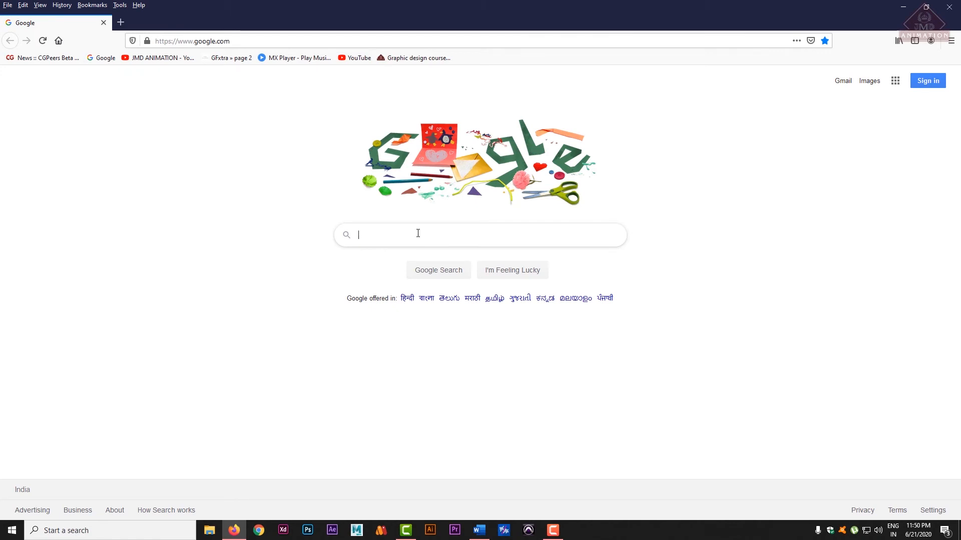
left_click(418, 233)
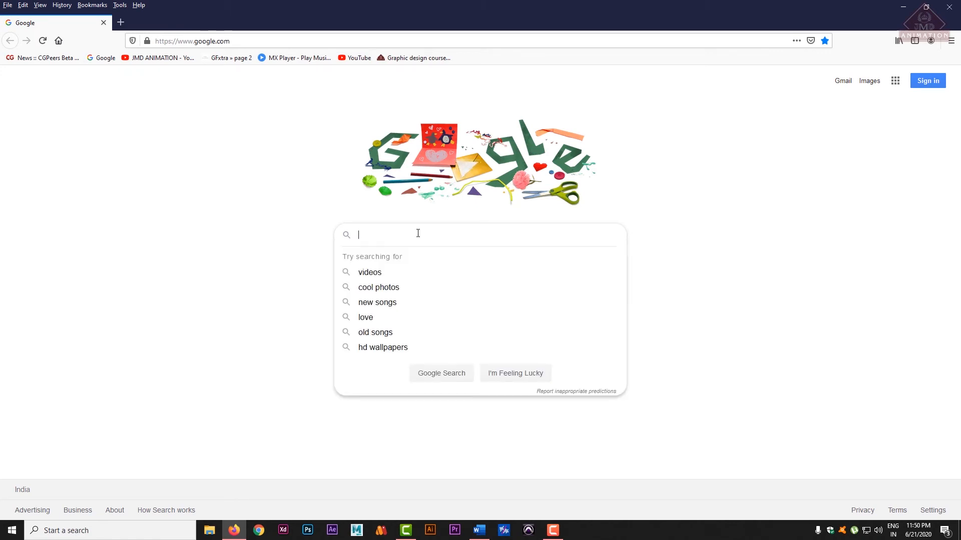
type("moho")
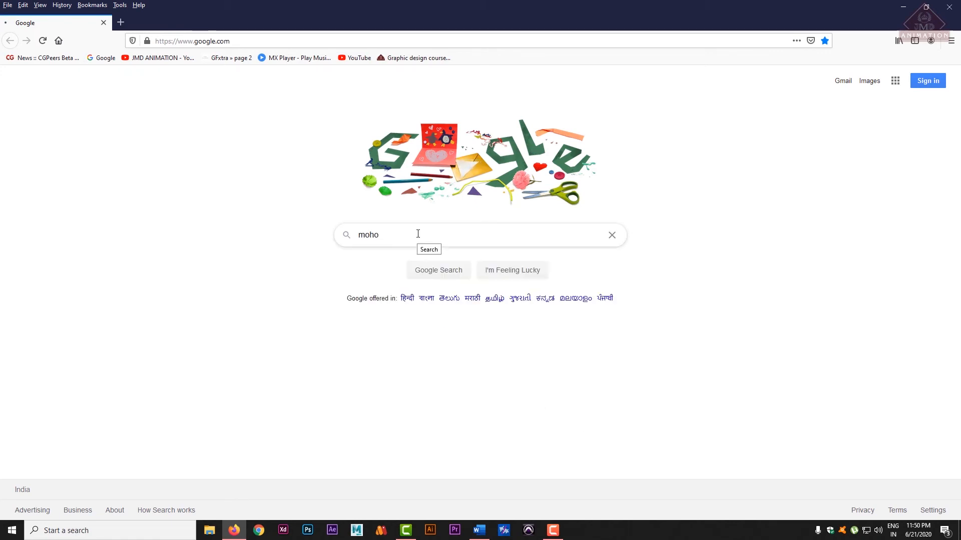
key("Return")
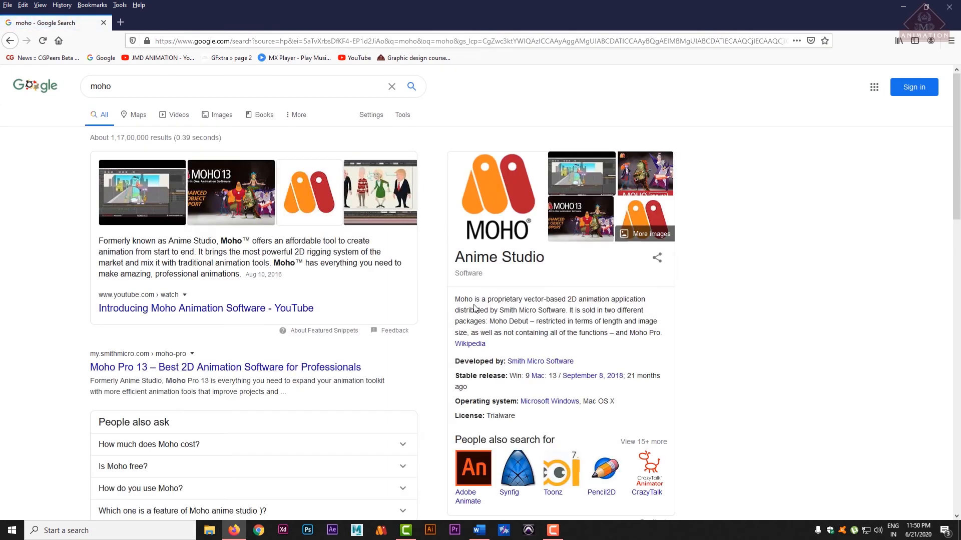
Step: Copy the Moho description from "Moho is a proprietary" to "all of the functions" and paste it into the blank Word document
left_click_drag(452, 301, 608, 333)
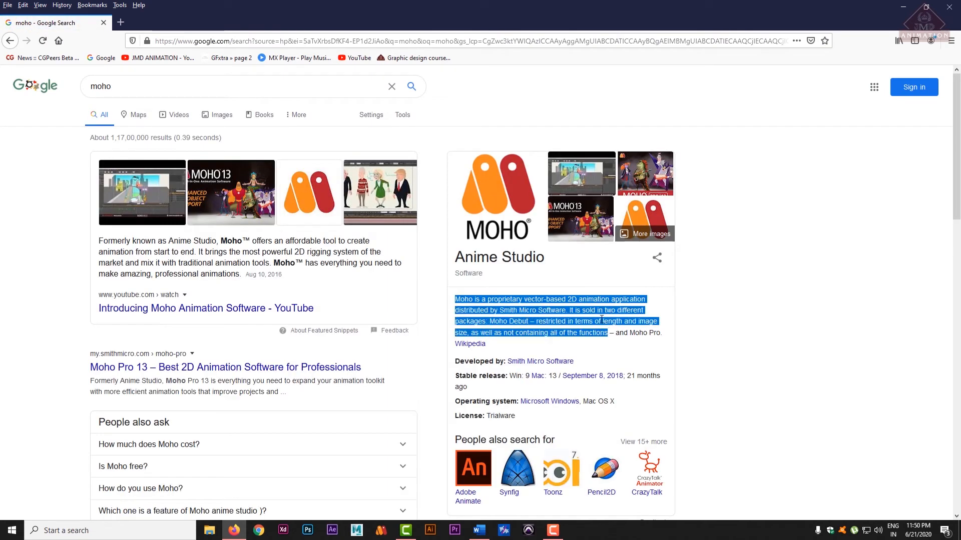
right_click(600, 319)
left_click(621, 326)
left_click(480, 531)
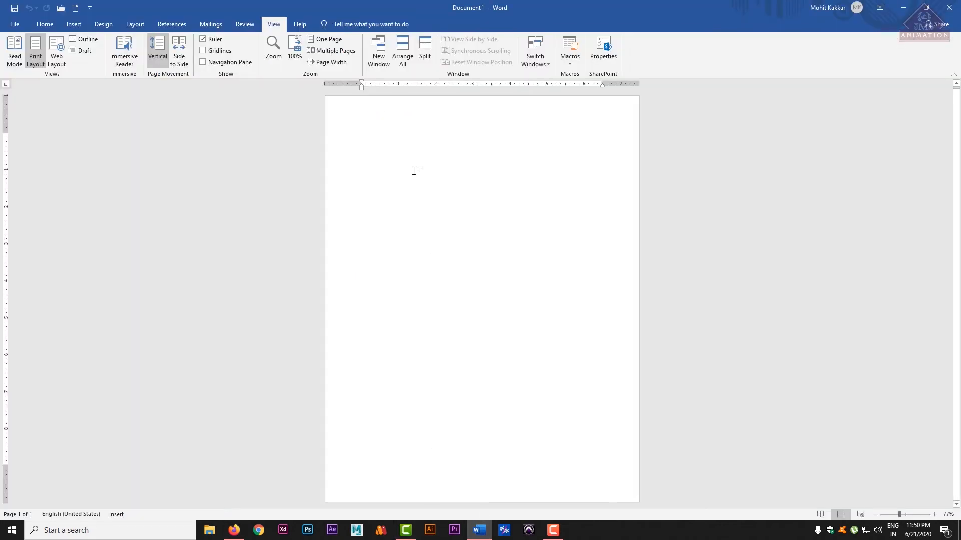
key("ctrl+v")
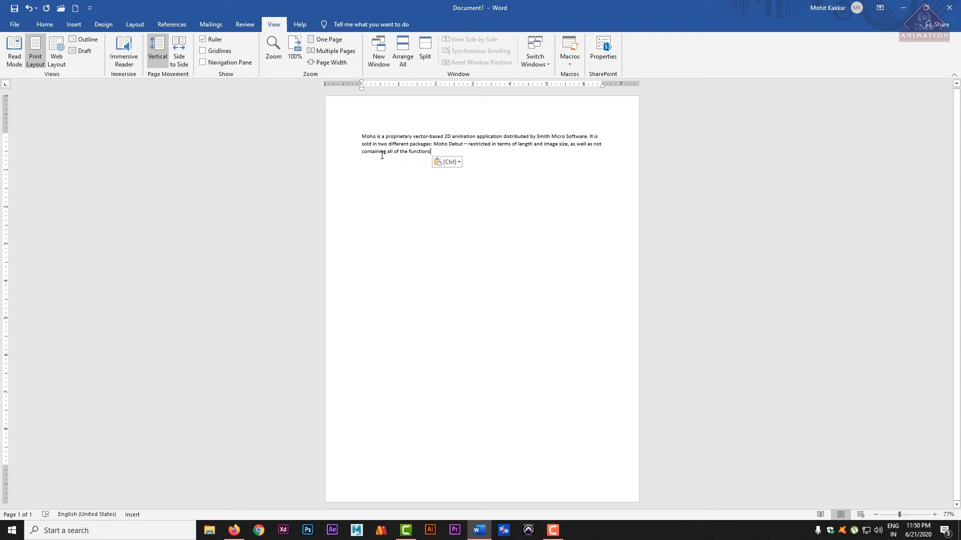
Step: Select the pasted Moho paragraph, look at its paste options without changing them, and clear the selection
left_click_drag(368, 136, 421, 153)
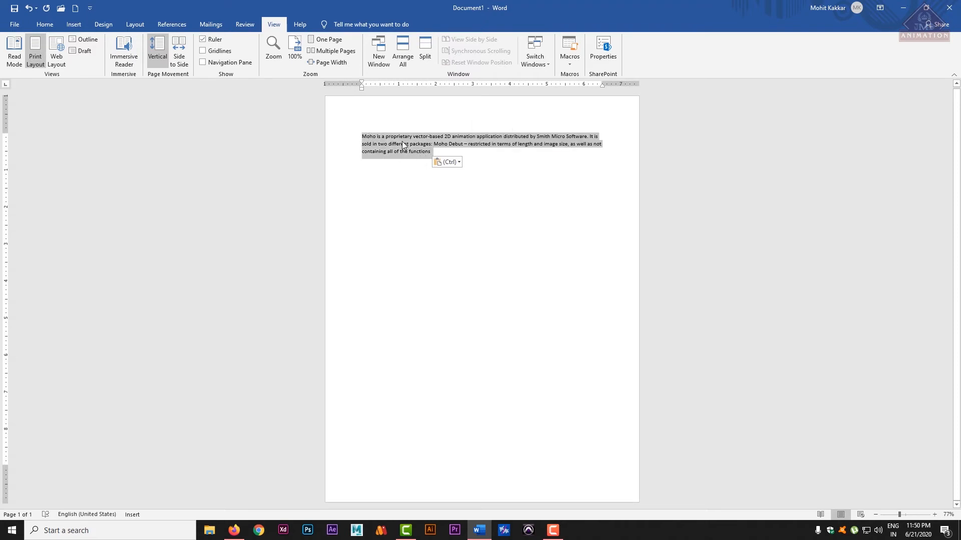
left_click(459, 162)
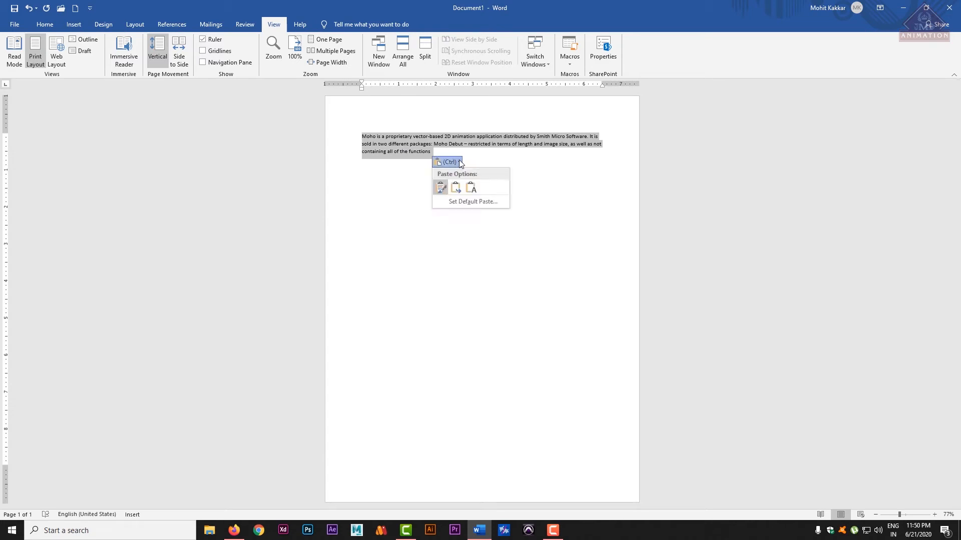
left_click(461, 162)
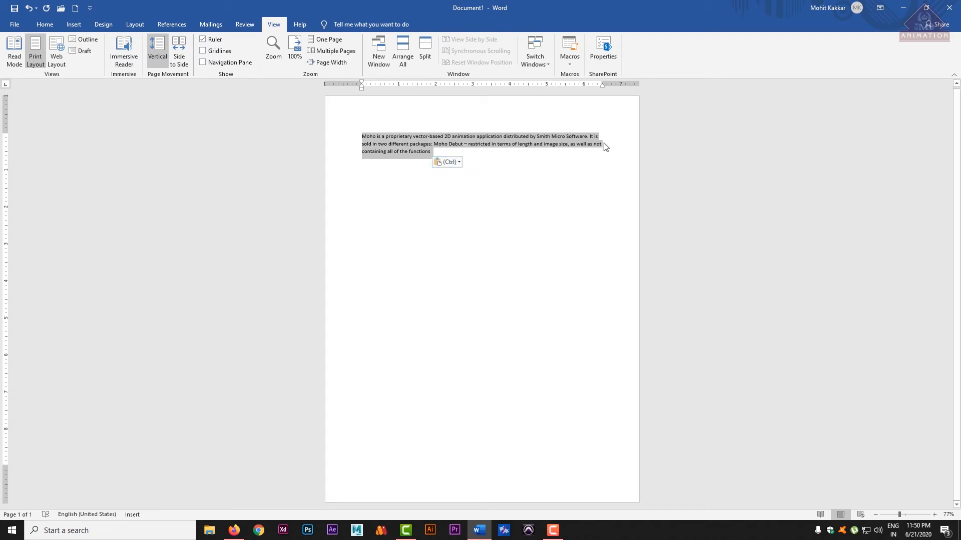
left_click(406, 152)
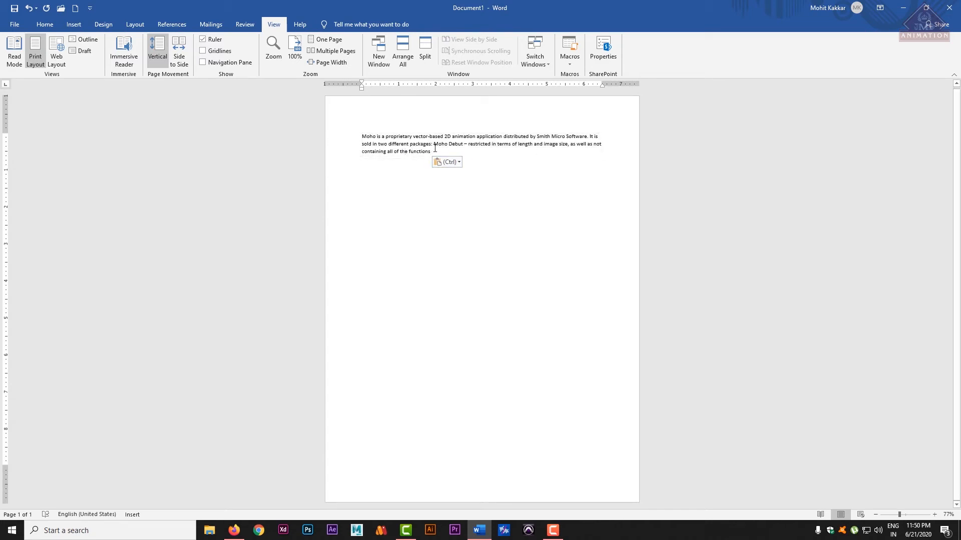
Step: Select the whole Moho paragraph and set its font size to 100
mouse_move(435, 148)
left_mouse_down()
mouse_move(364, 134)
mouse_move(428, 153)
left_mouse_up()
left_click(361, 136)
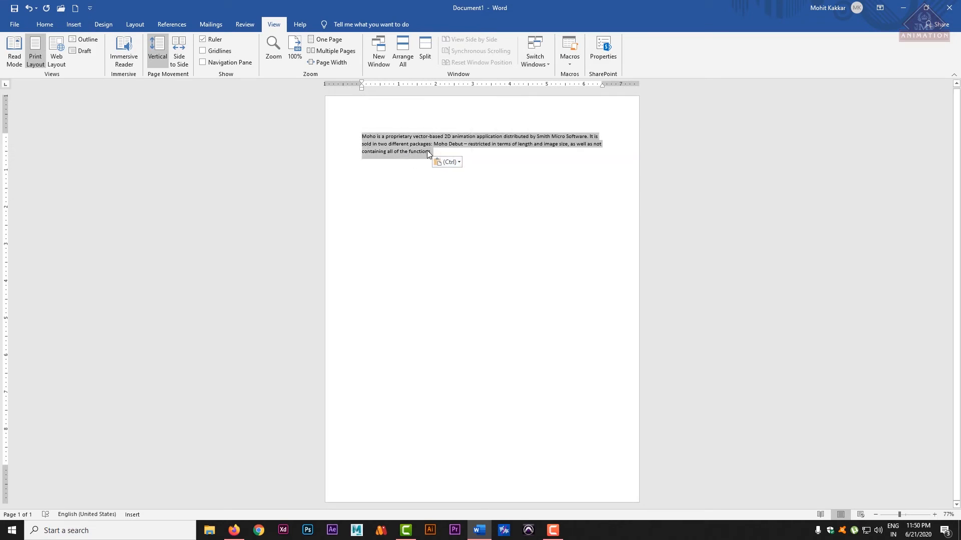
left_click(45, 25)
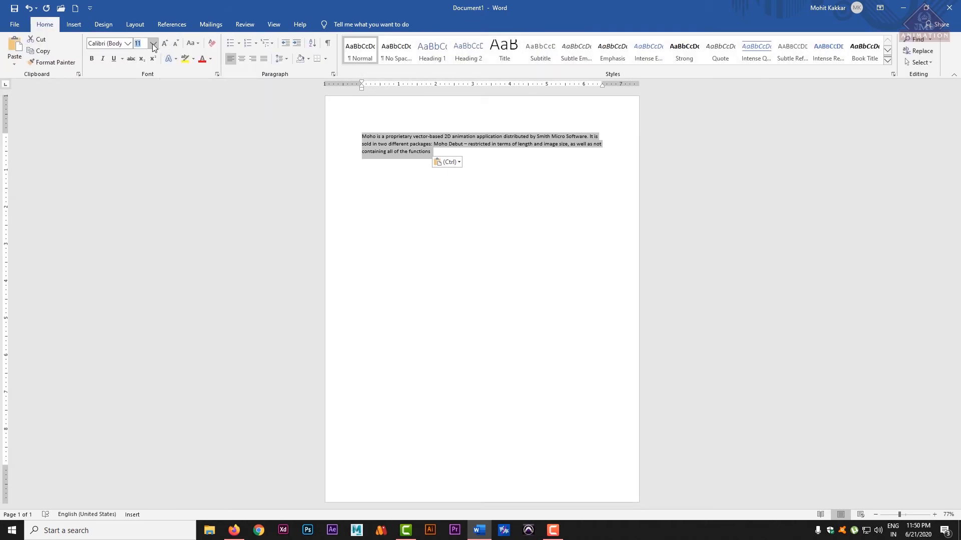
left_click(153, 44)
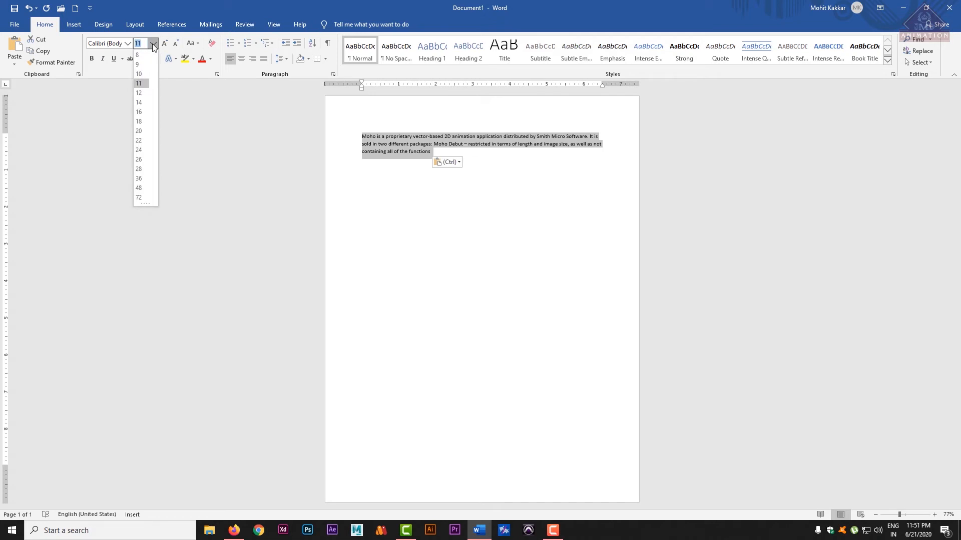
left_click(152, 43)
left_click(152, 44)
type("100")
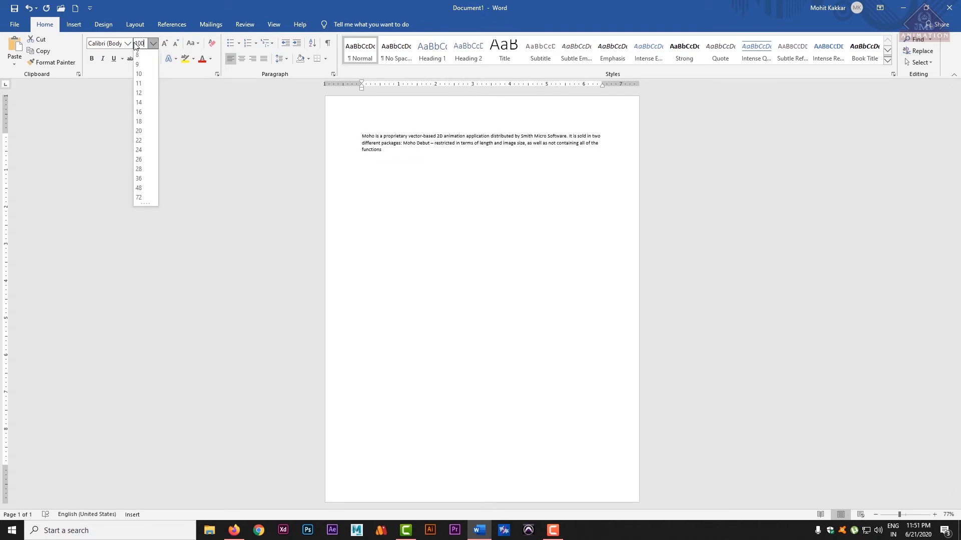
key("Return")
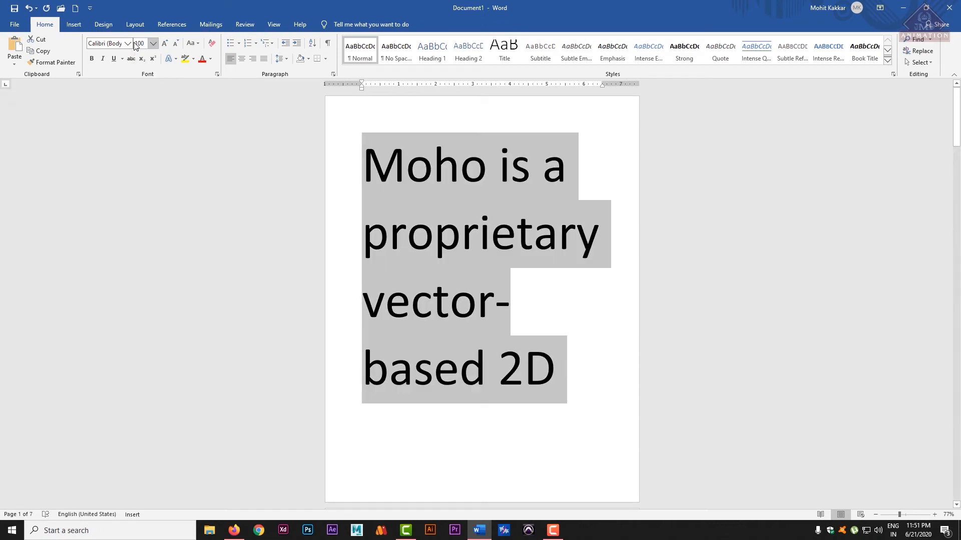
mouse_move(956, 118)
left_mouse_down()
mouse_move(956, 298)
mouse_move(956, 118)
left_mouse_up()
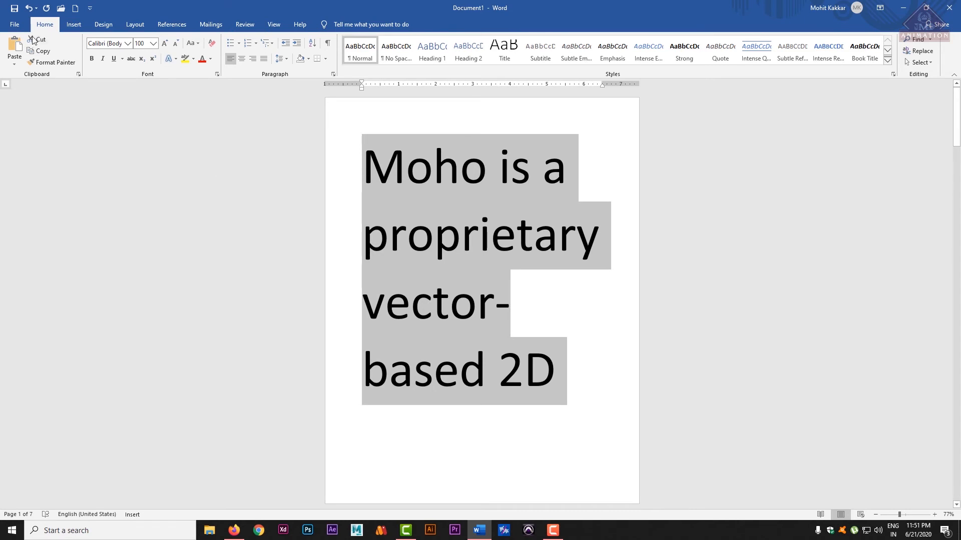
Step: Set the selected Moho paragraph's font size to 26 and enlarge it in steps up to 80
left_click(153, 44)
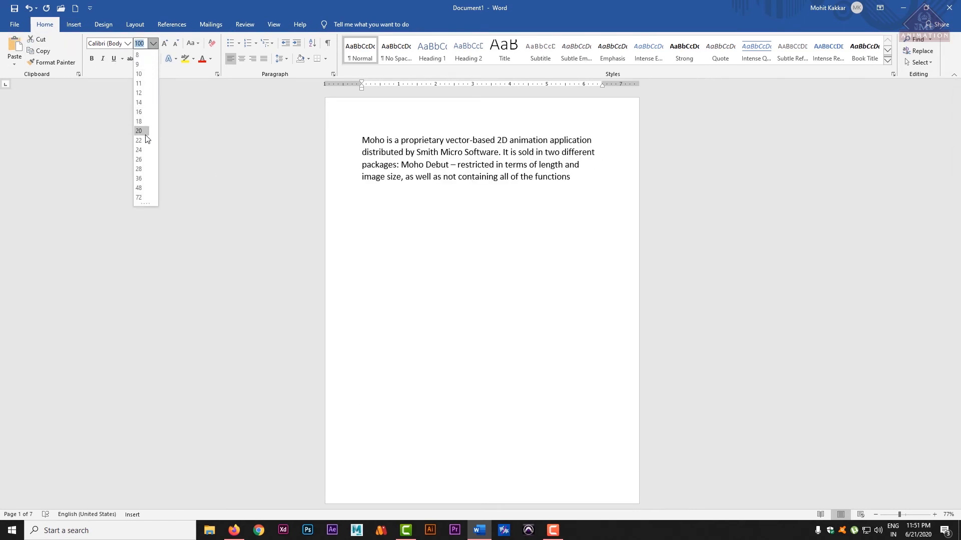
left_click(145, 160)
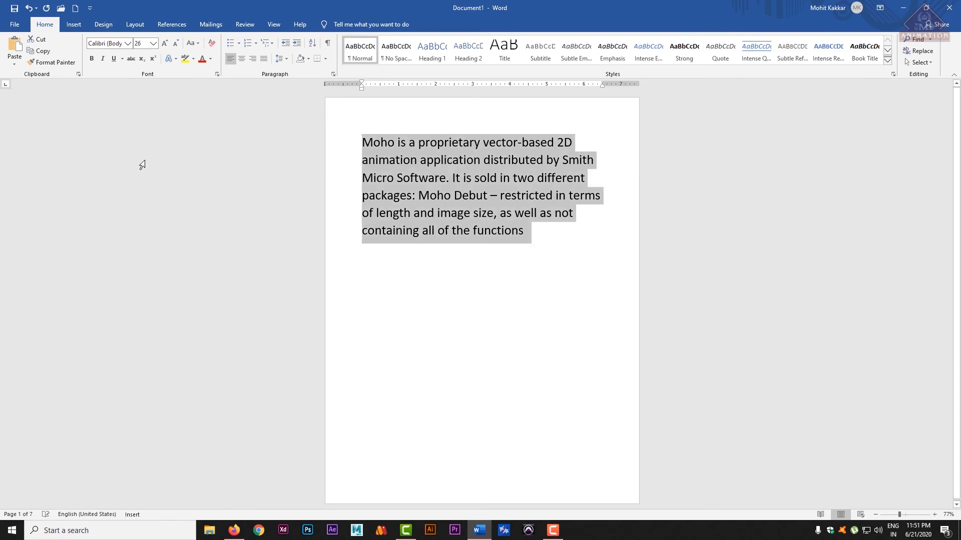
left_click(166, 43)
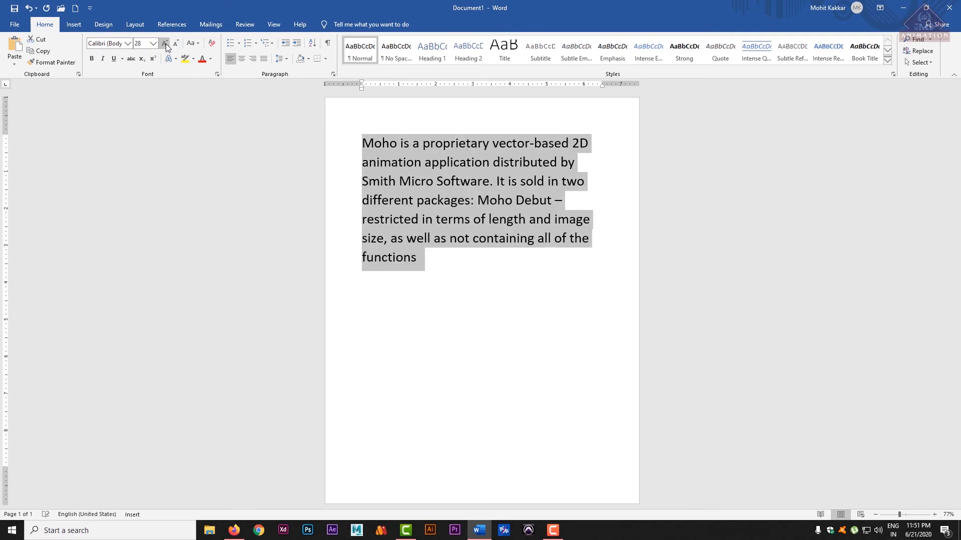
left_click(166, 43)
left_click(166, 43)
left_click(166, 44)
left_click(166, 44)
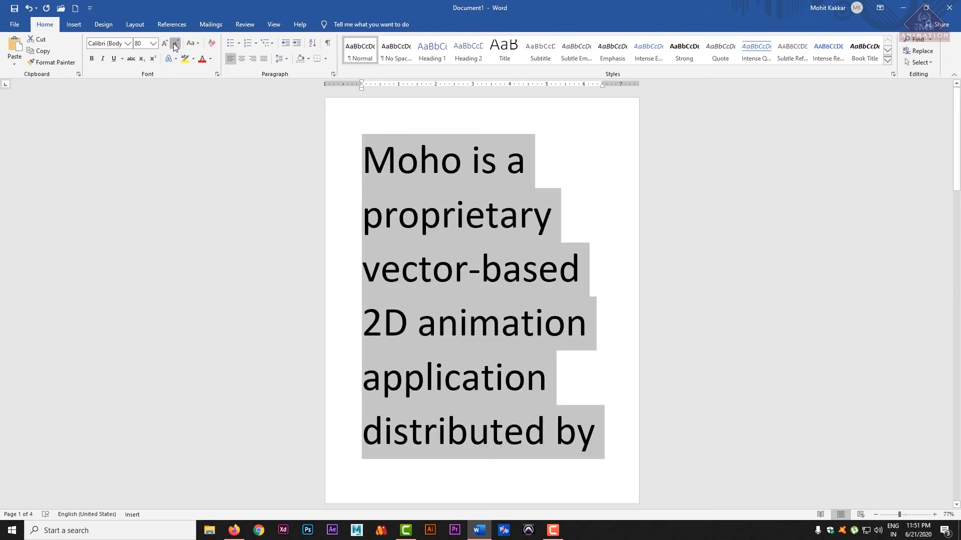
Step: Shrink the paragraph's font in steps down to 28, and adjust it back up to 36
left_click(175, 44)
left_click(175, 44)
left_click(175, 44)
left_click(175, 44)
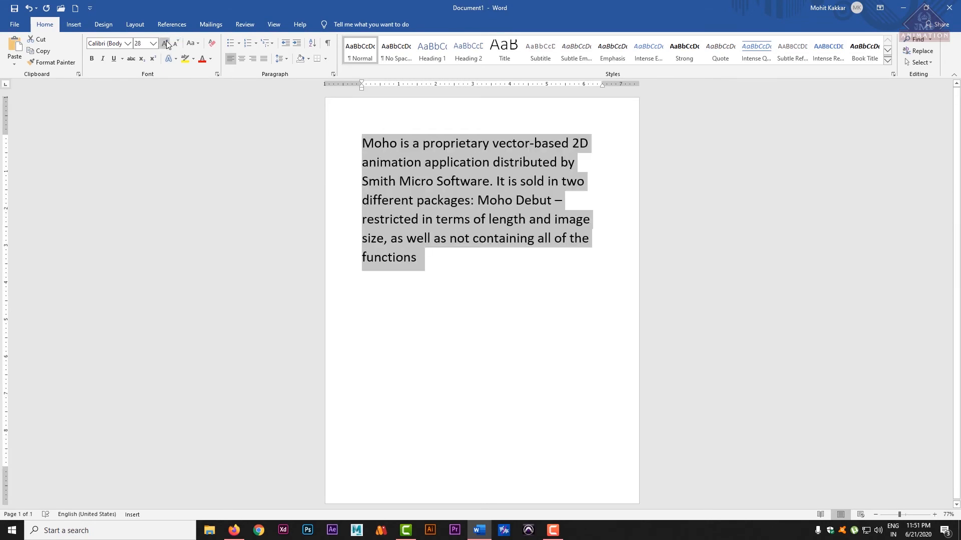
left_click(165, 43)
left_click(165, 44)
left_click(176, 44)
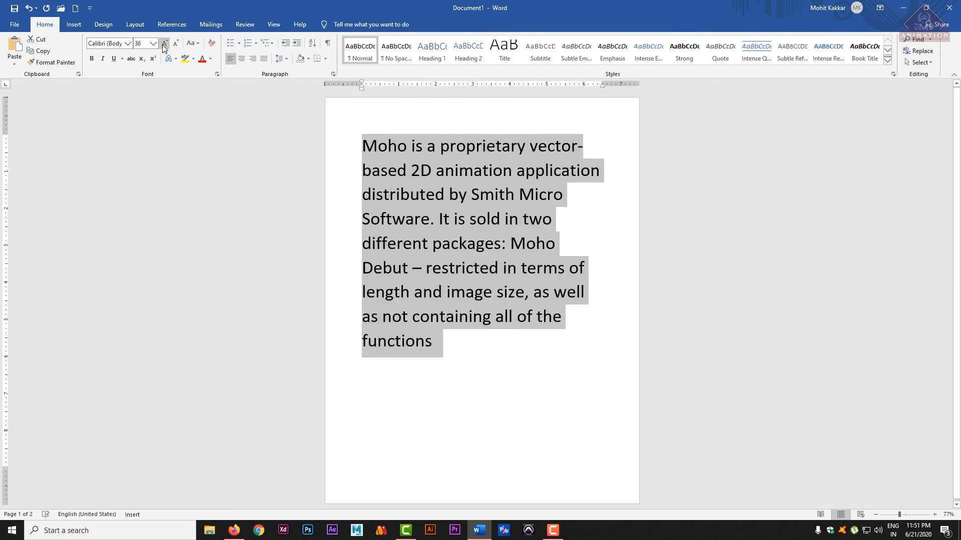
Step: Select only the word "Moho" at the start of the paragraph and give it a double underline
left_click(407, 146)
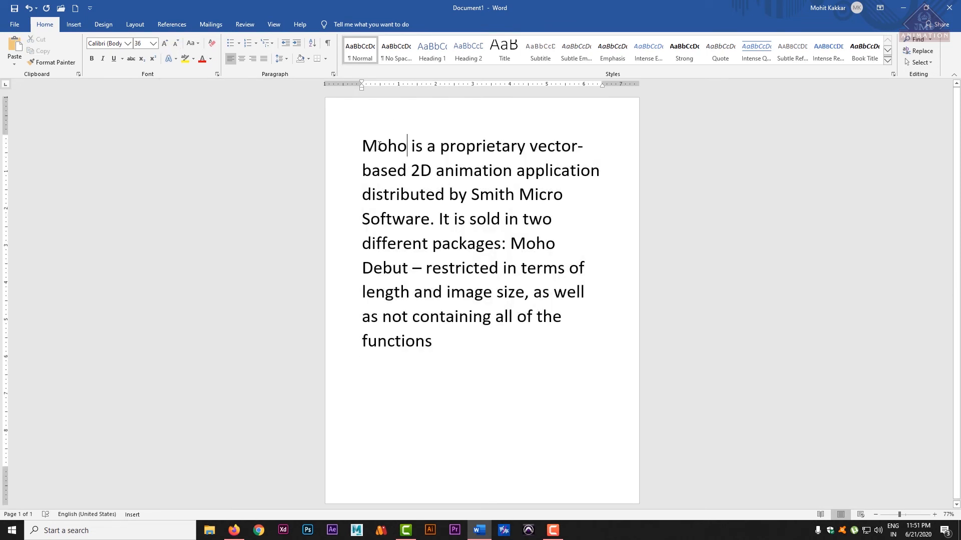
left_click_drag(362, 146, 407, 148)
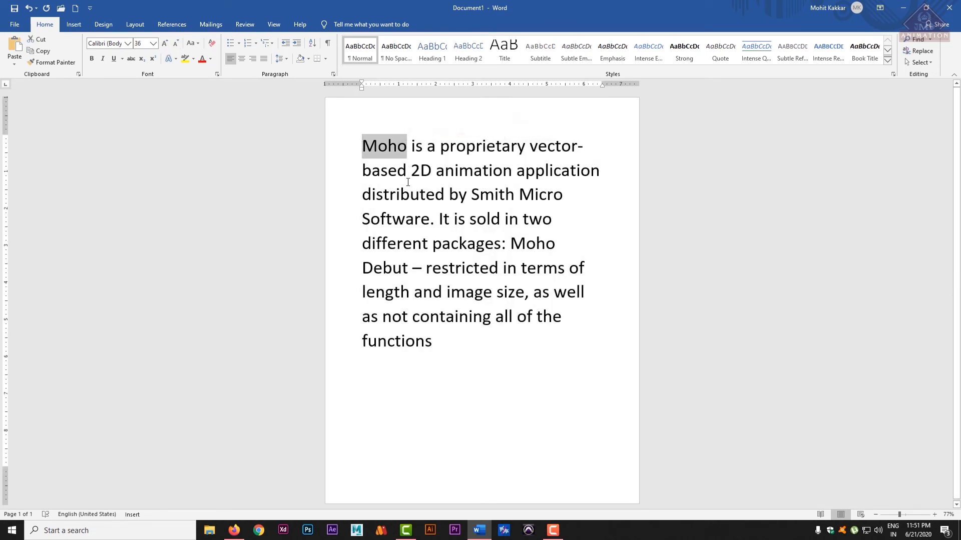
left_click(114, 60)
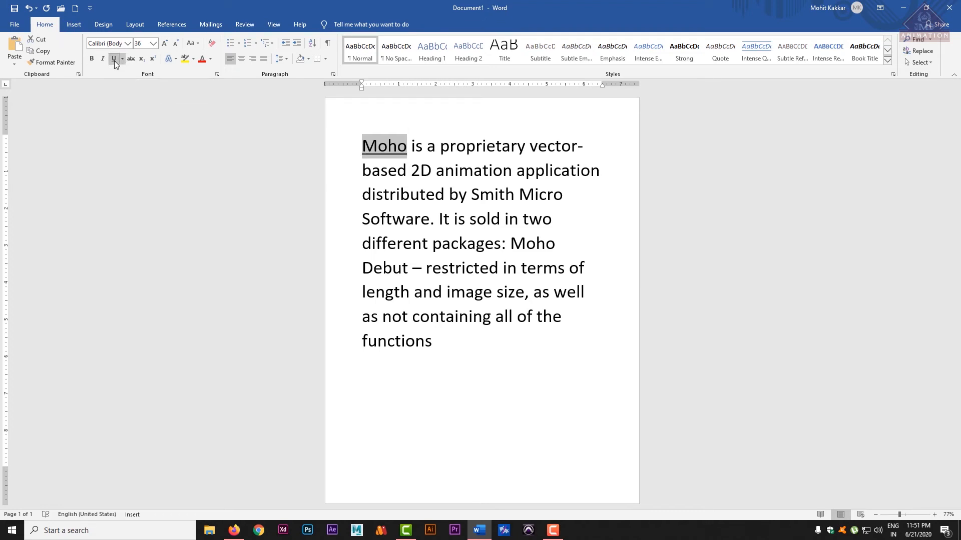
left_click(121, 58)
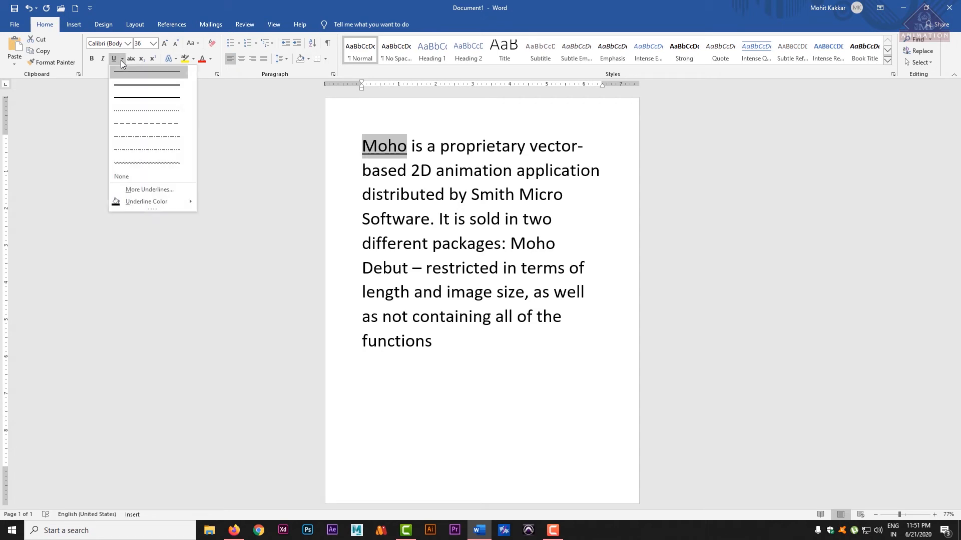
left_click(136, 88)
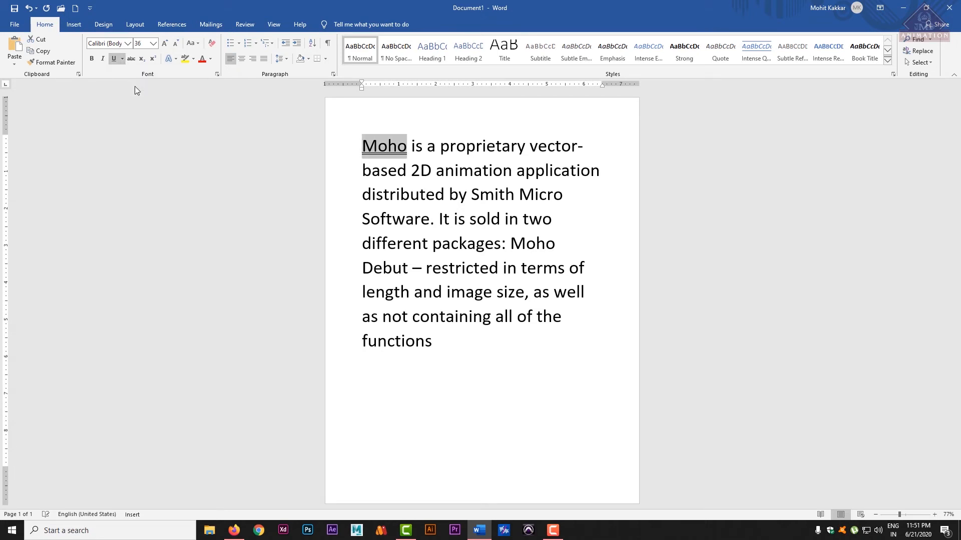
Step: Examine the additional underline styles in the Font dialog for the word "Moho" and close it without changes
left_click(122, 59)
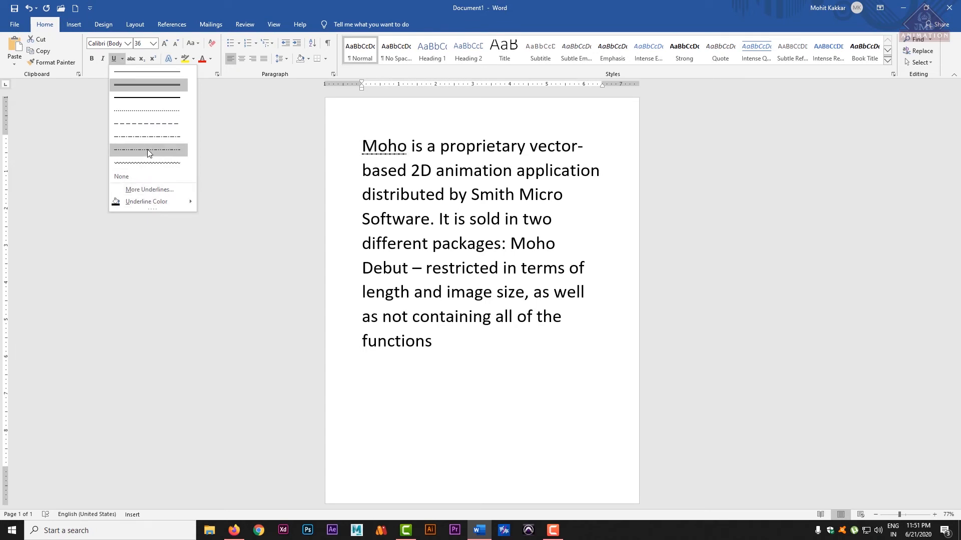
left_click(148, 189)
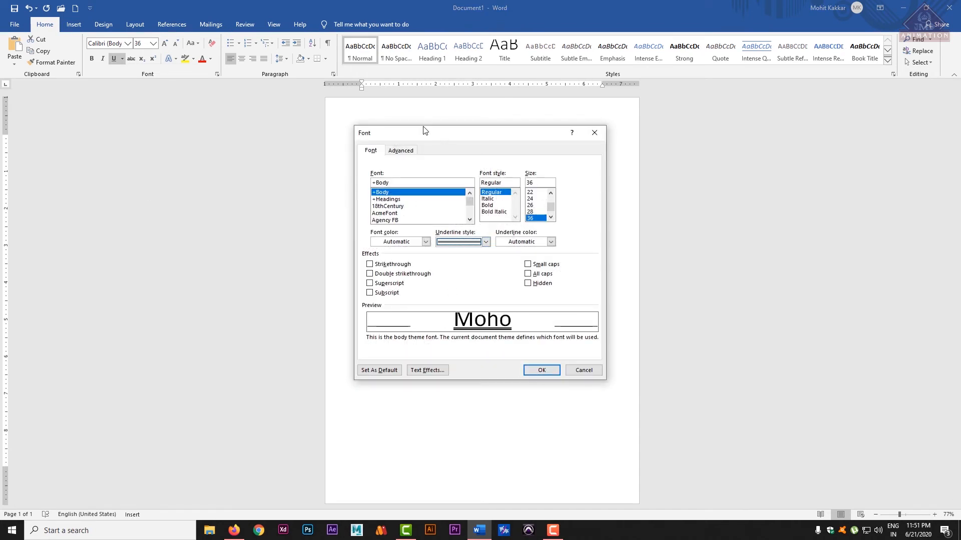
left_click_drag(420, 134, 546, 116)
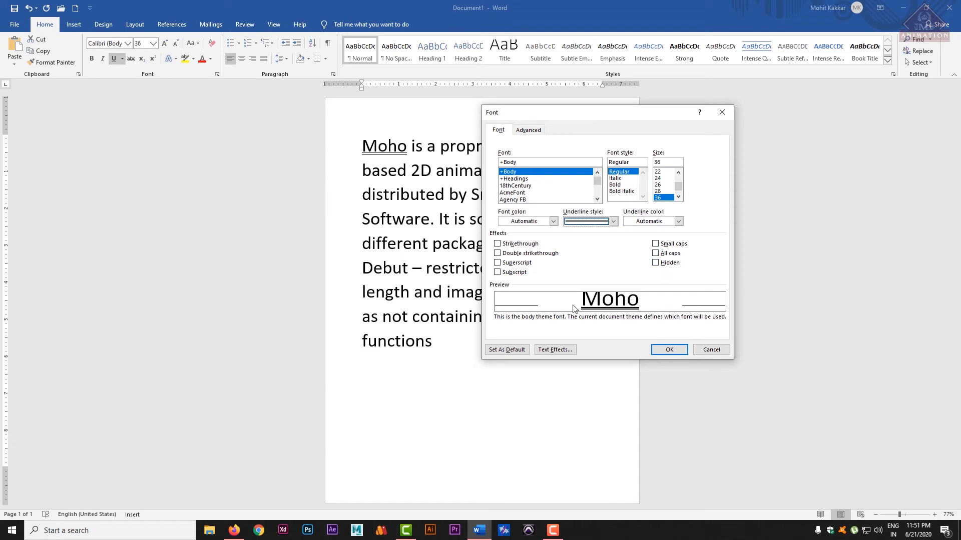
left_click(614, 221)
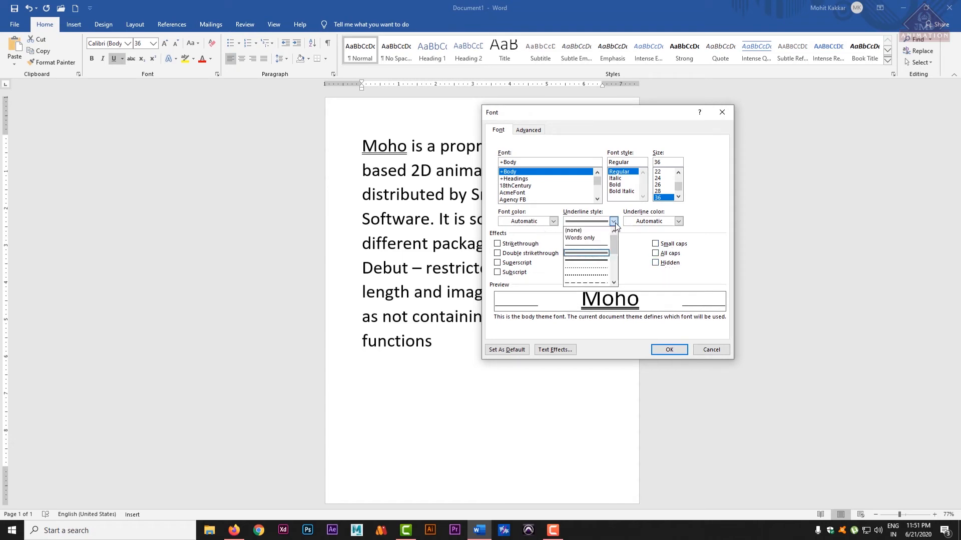
scroll(615, 260, "down", 3)
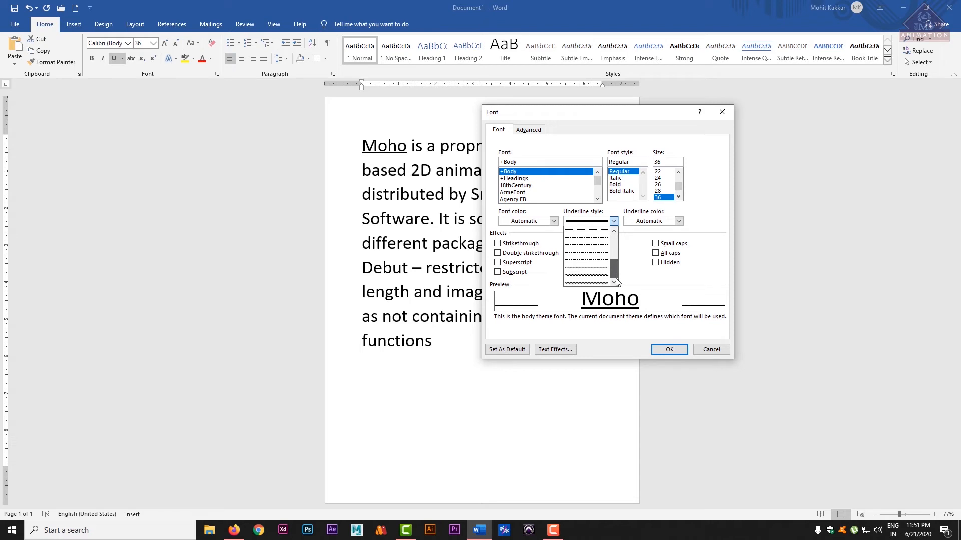
left_click_drag(615, 263, 612, 222)
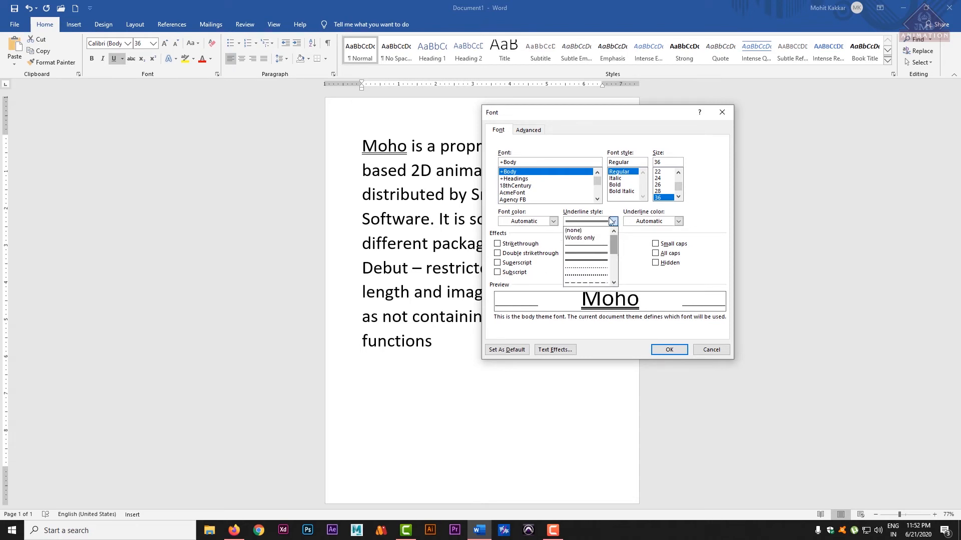
left_click(503, 126)
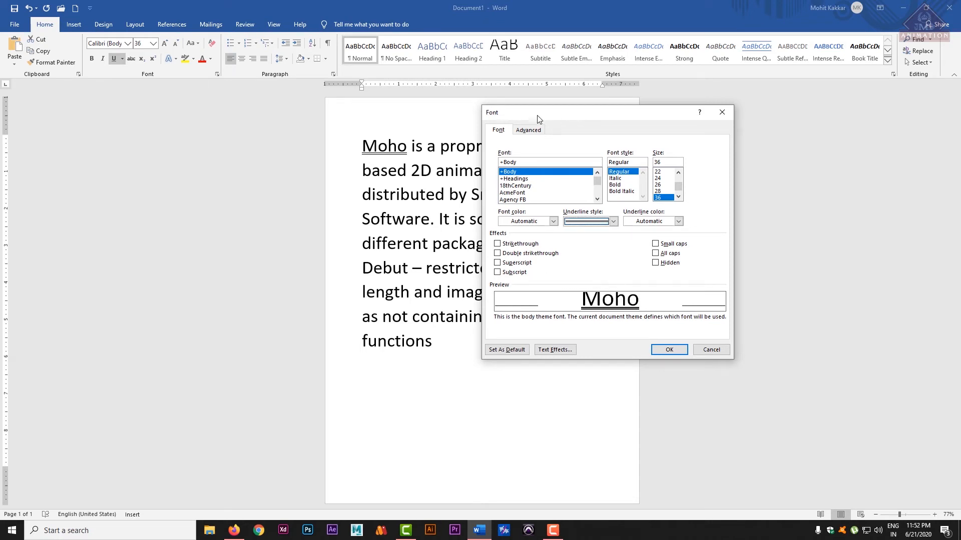
left_click_drag(545, 113, 440, 132)
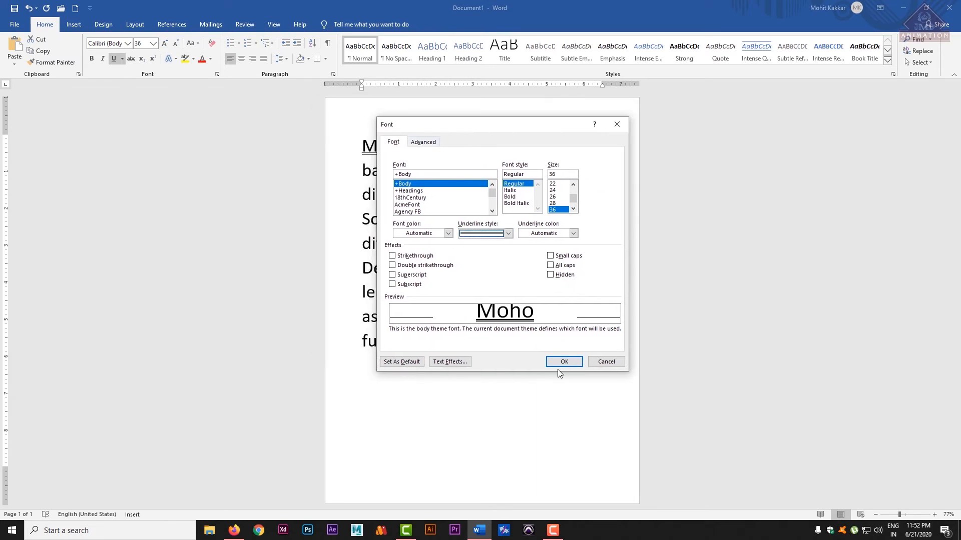
left_click(605, 361)
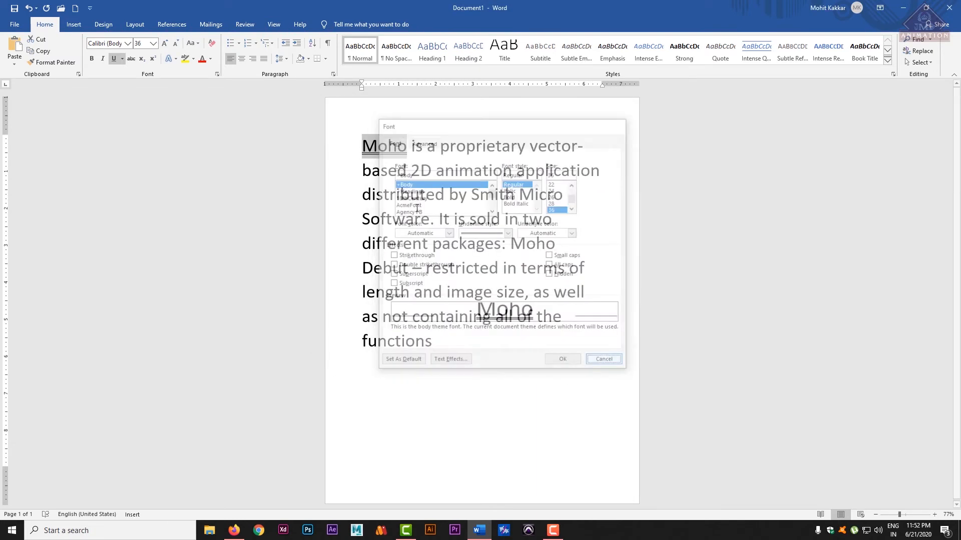
Step: Remove the underline from "Moho" and reapply the double underline
left_click(119, 59)
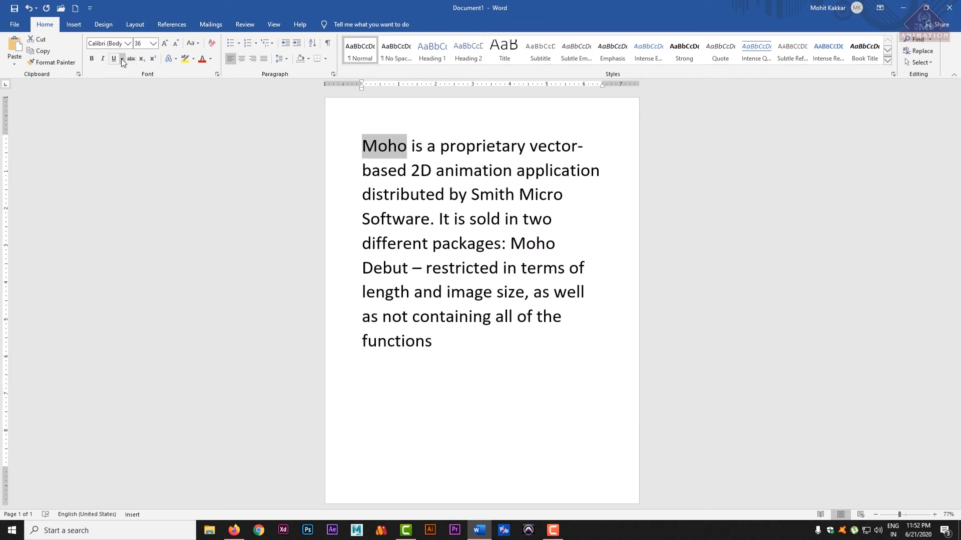
left_click(122, 59)
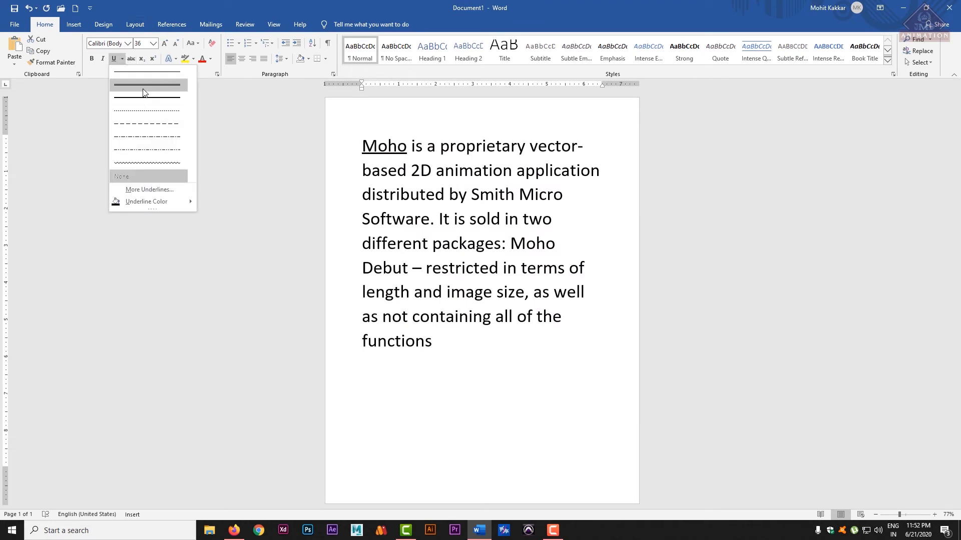
left_click(143, 89)
Step: Color the double underline of "Moho" dark orange from the theme colors
left_click(122, 59)
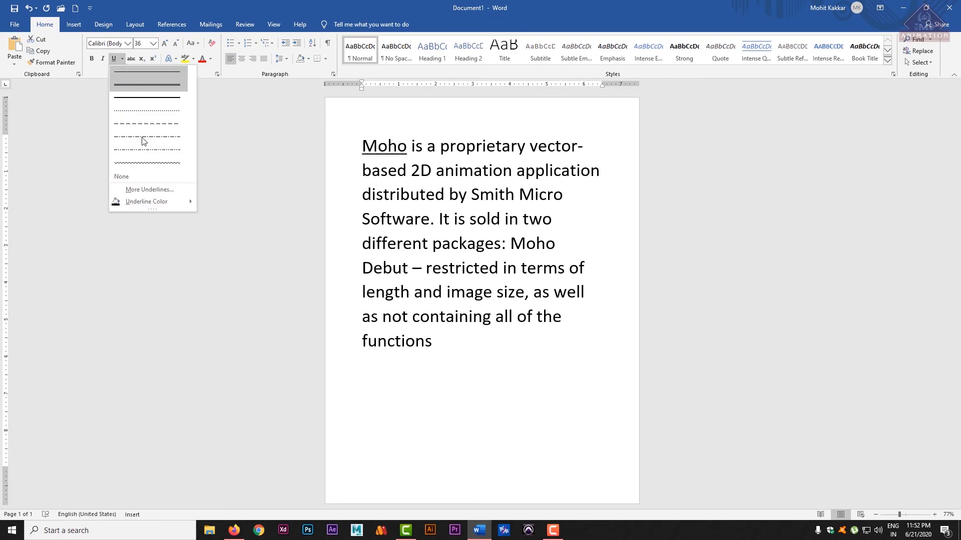
mouse_move(151, 203)
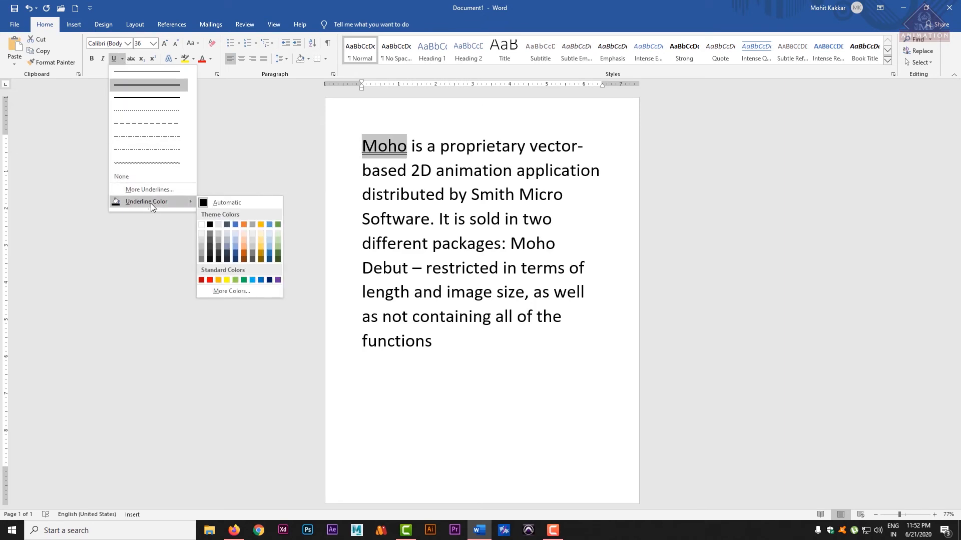
left_click(246, 250)
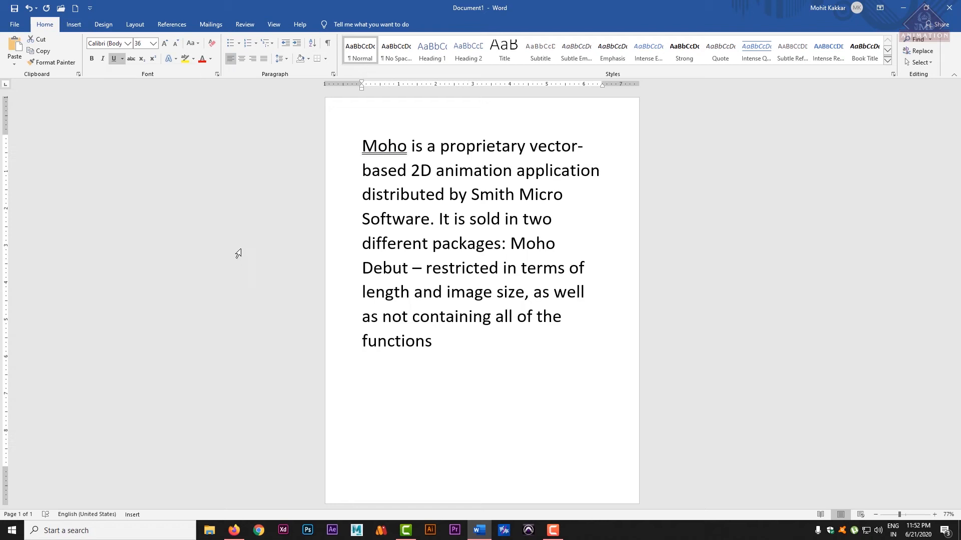
Step: Open the full color chooser for the underline of "Moho" and pick the custom violet #5214C2
left_click(122, 58)
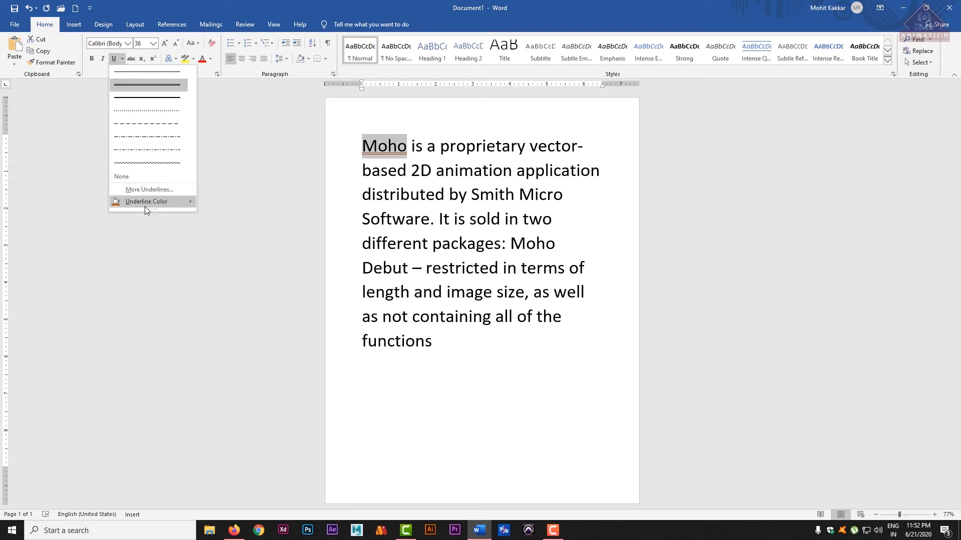
mouse_move(145, 203)
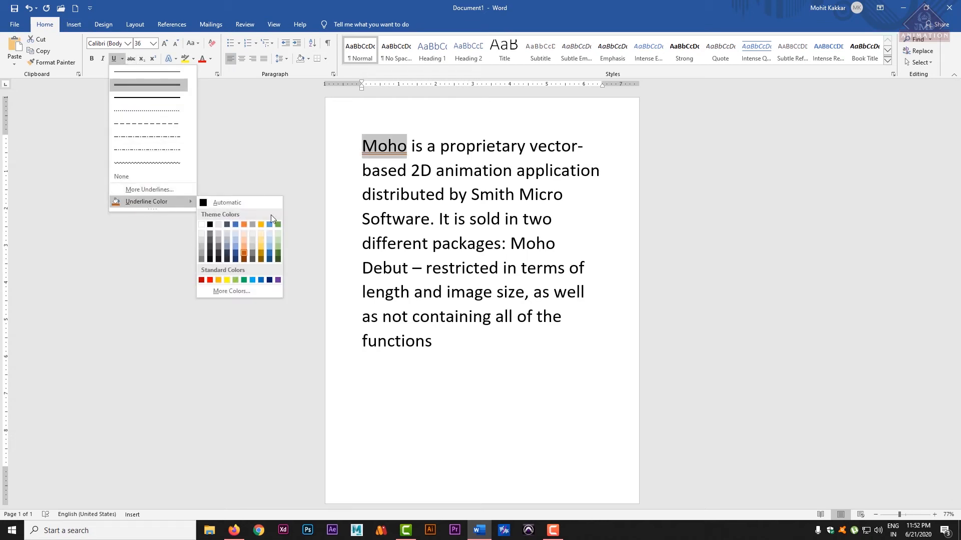
left_click(232, 290)
left_click_drag(456, 174, 653, 181)
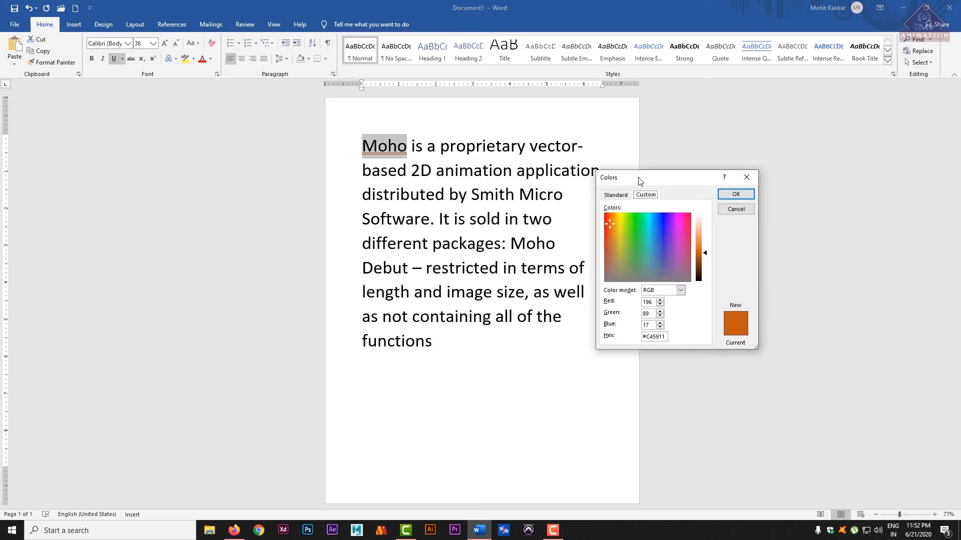
left_click_drag(680, 246, 667, 226)
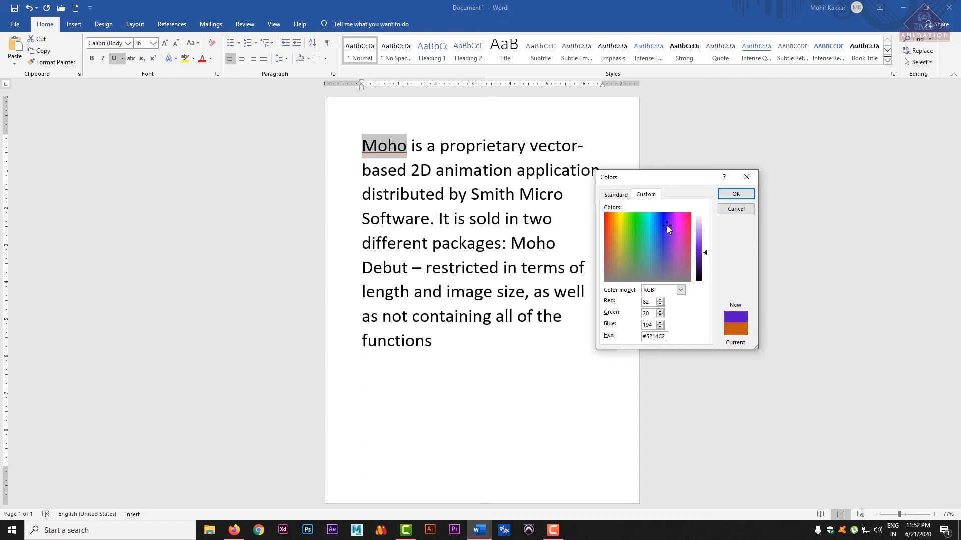
Step: Try several standard swatches for the underline, ending with pink #FF33CC, and lighten it to #FF57D3
left_click(614, 198)
left_click(678, 277)
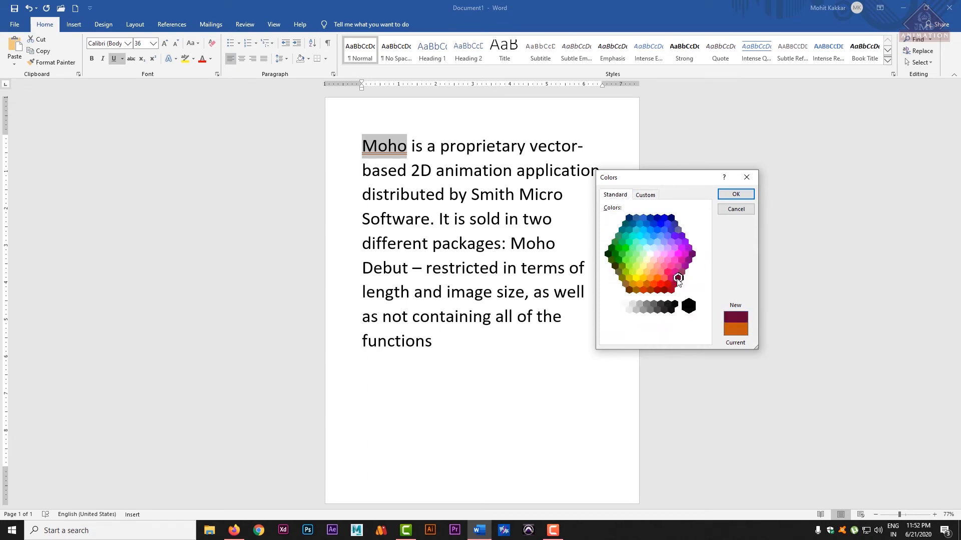
left_click(671, 266)
left_click(674, 260)
left_click(651, 195)
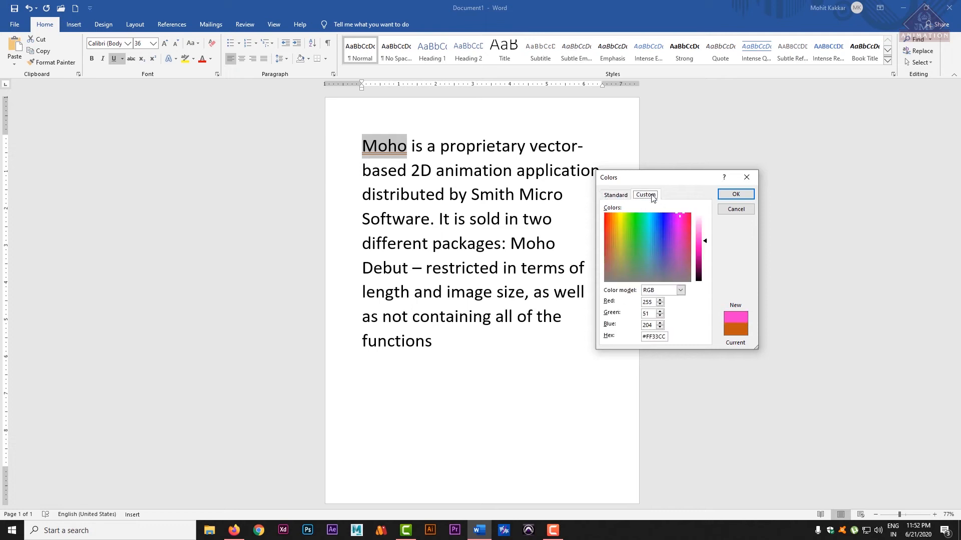
left_click(705, 246)
left_click_drag(707, 261, 704, 240)
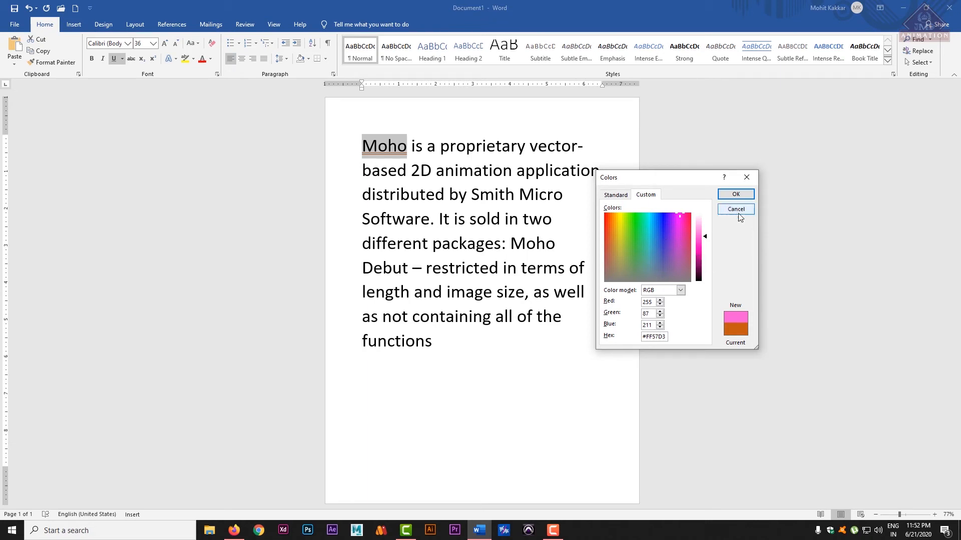
Step: Apply a dark red standard color to the underline, then deselect and reselect the word "Moho"
left_click(615, 196)
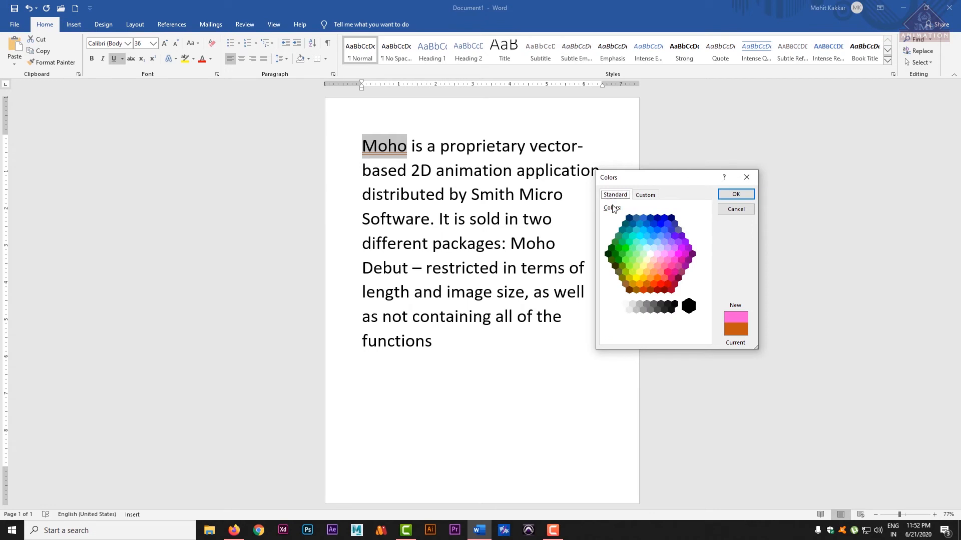
left_click(664, 291)
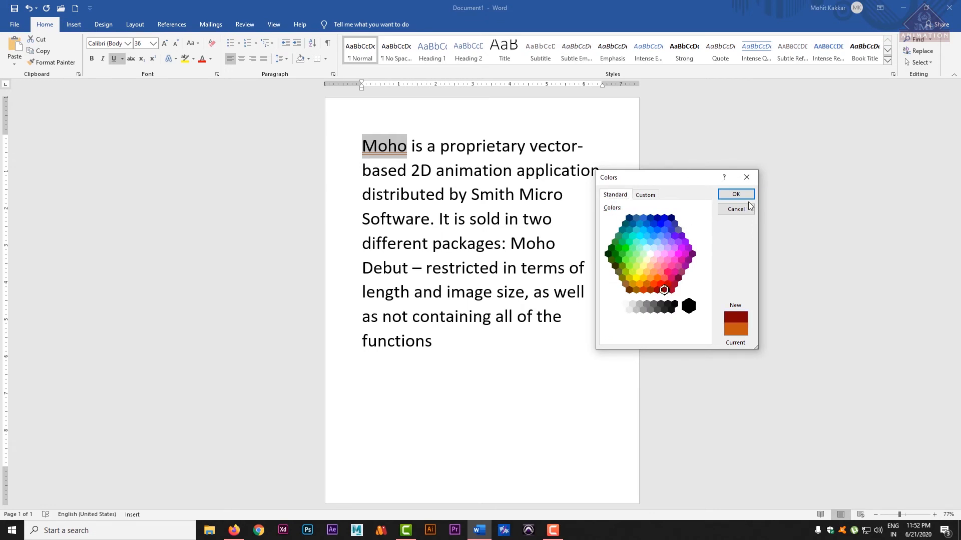
left_click(736, 195)
left_click(371, 168)
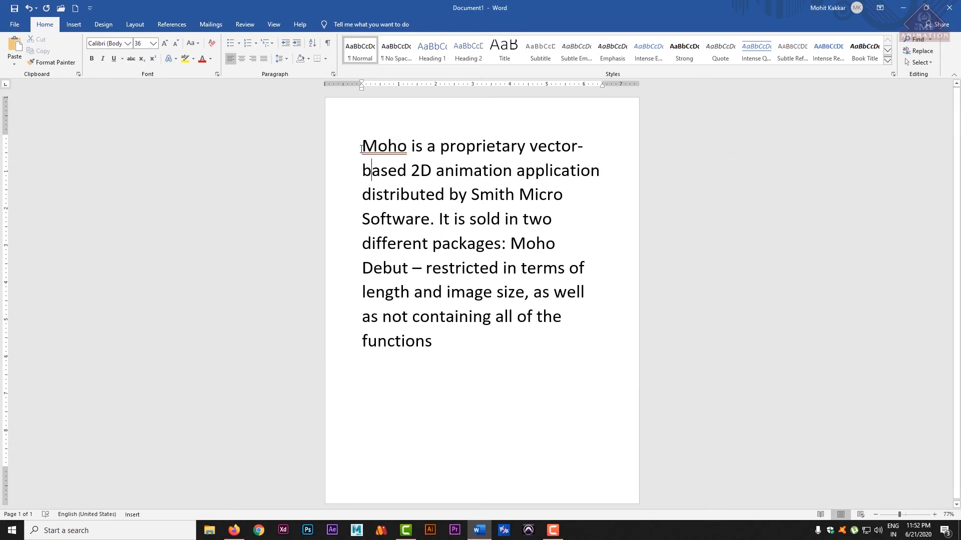
left_click_drag(377, 147, 410, 146)
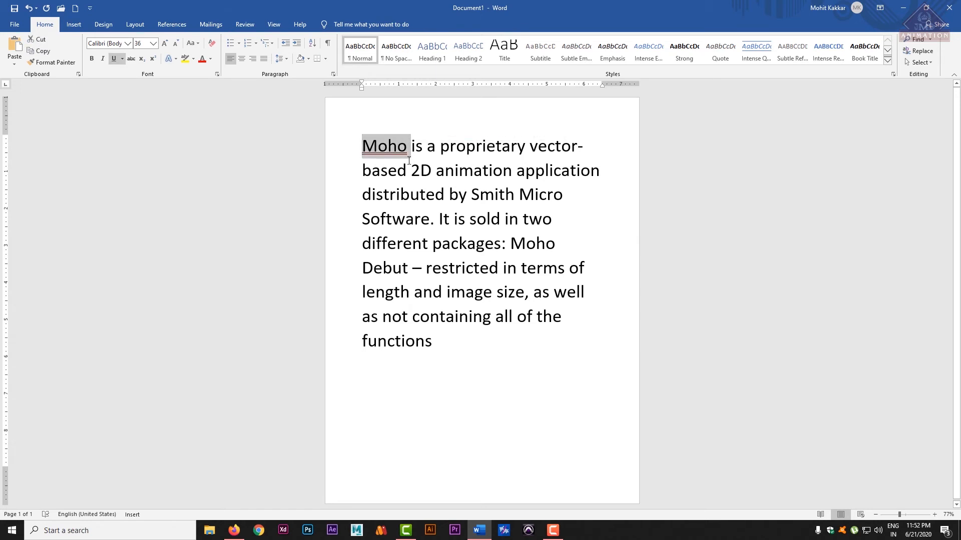
Step: Enlarge the last word, "functions", to an 80 pt font size
left_click(407, 165)
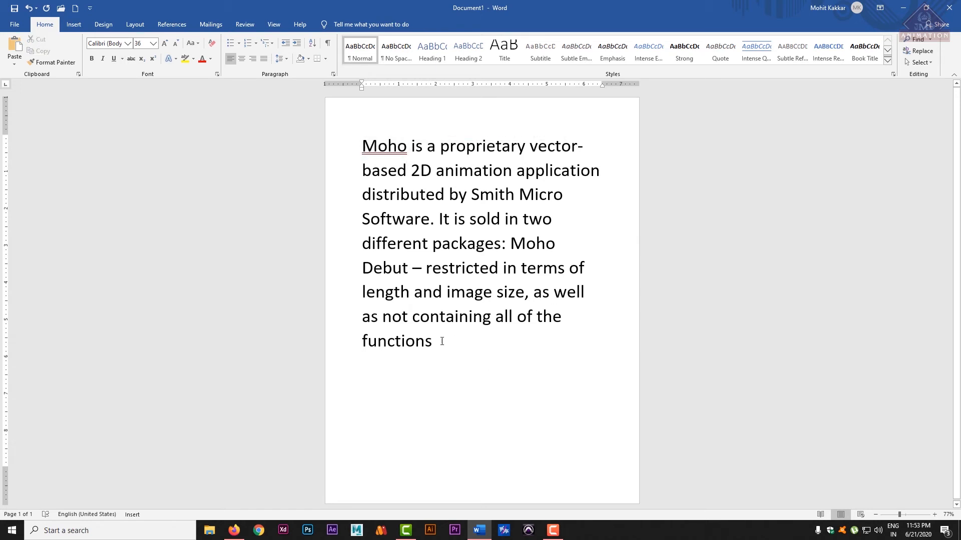
left_click_drag(441, 342, 328, 349)
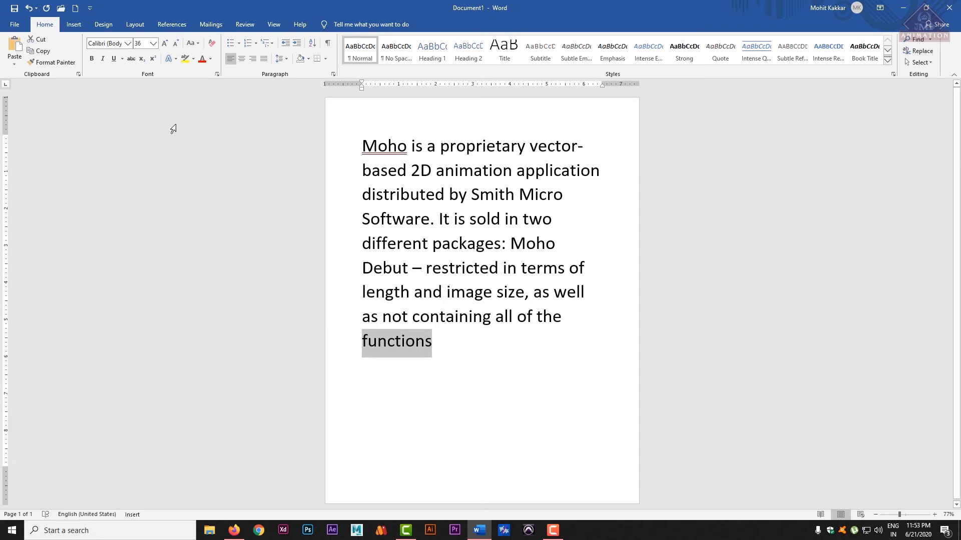
left_click(164, 44)
left_click(164, 44)
left_click(164, 44)
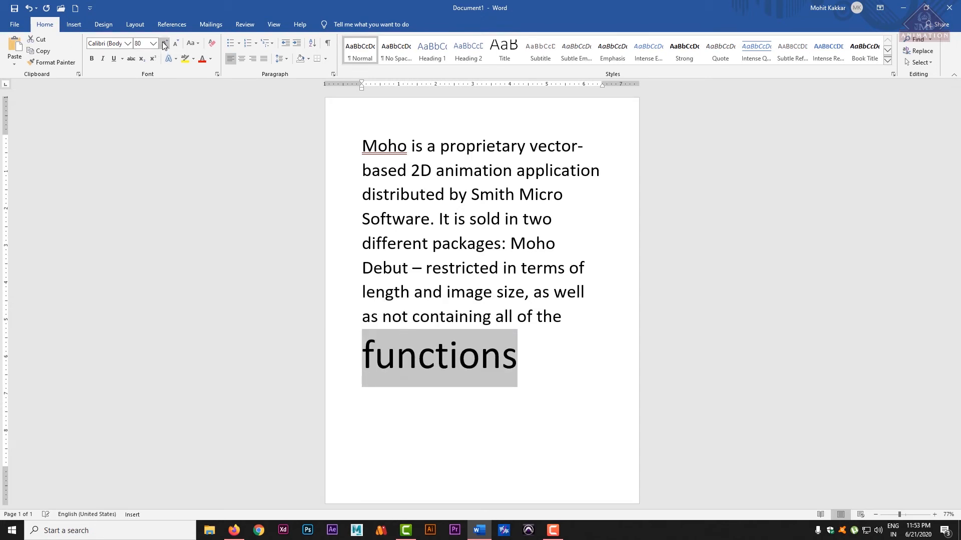
Step: Try italic and bold formatting on the word "functions", switching each one off again
left_click(103, 60)
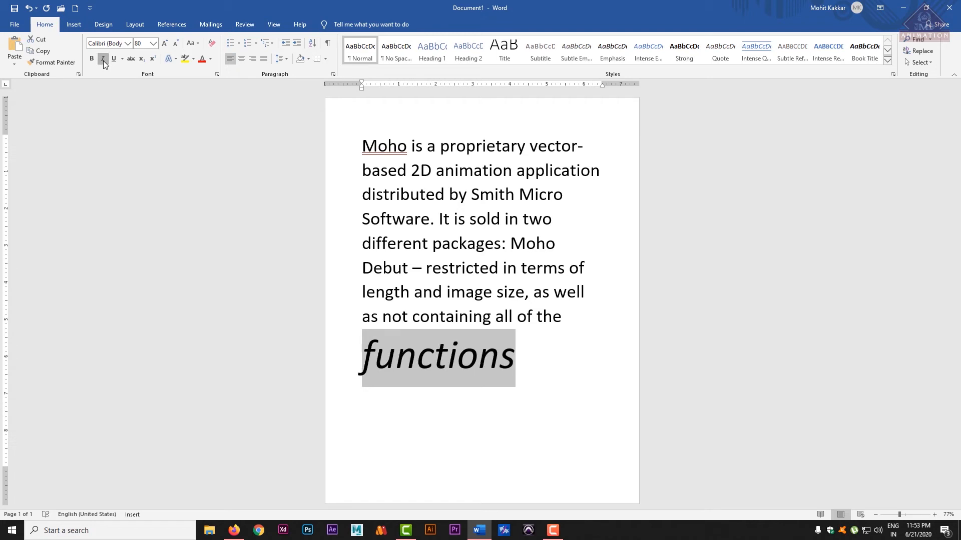
left_click(103, 61)
left_click(93, 59)
left_click(94, 59)
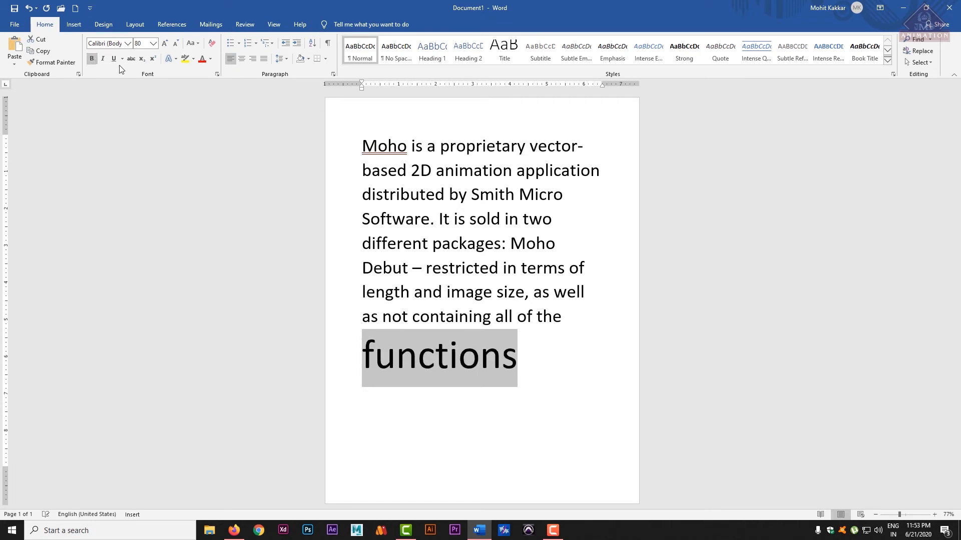
left_click(122, 59)
left_click(123, 60)
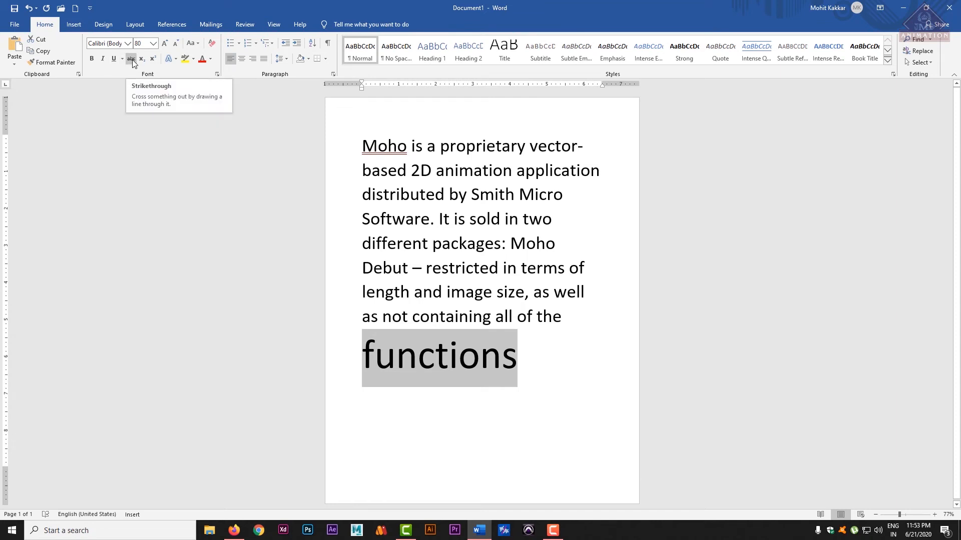
Step: Strike through the word "functions", toggling the effect off and on before leaving it applied
left_click(131, 59)
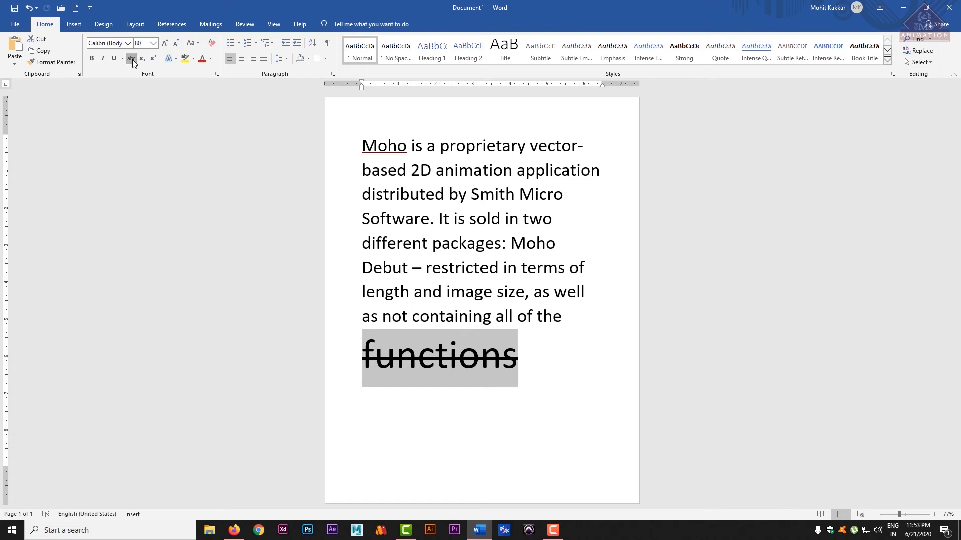
left_click(132, 59)
left_click(132, 60)
left_click(133, 61)
left_click(132, 59)
Step: Apply the "Words only" underline style to "functions" through the Font settings
left_click(217, 74)
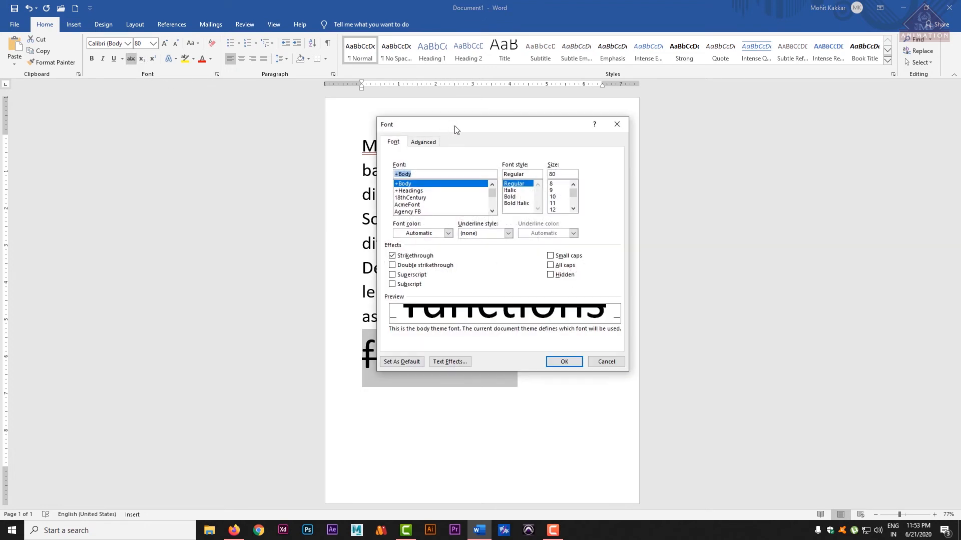
left_click_drag(454, 129, 665, 152)
left_click(720, 261)
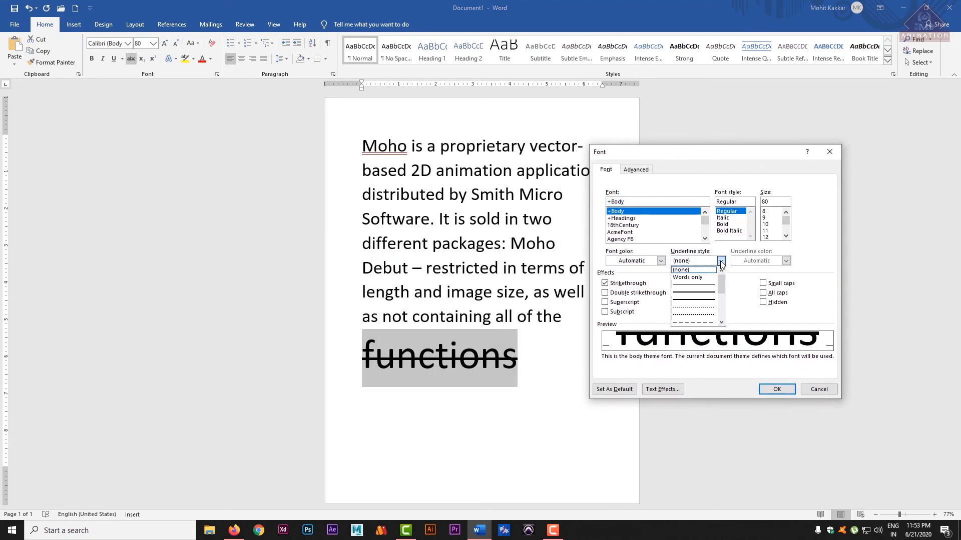
left_click(700, 276)
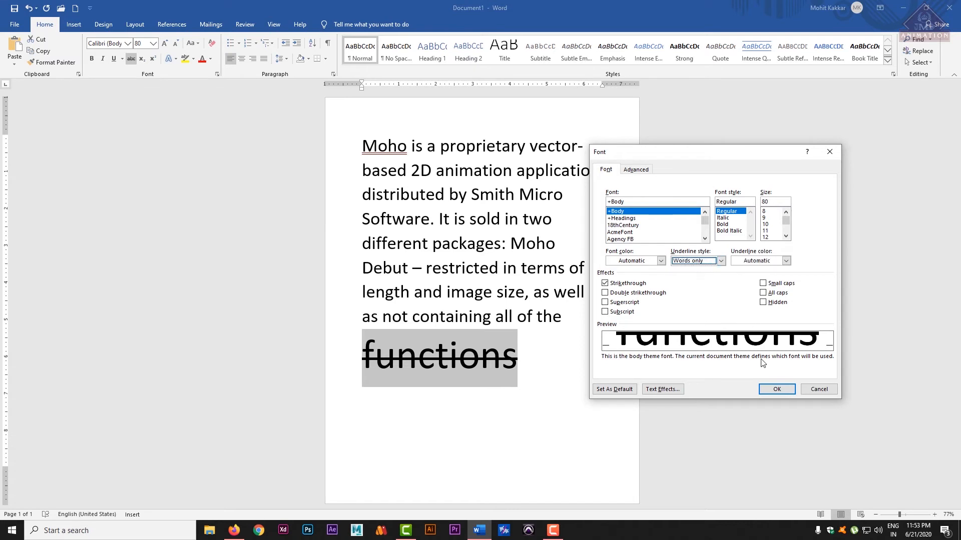
left_click(777, 391)
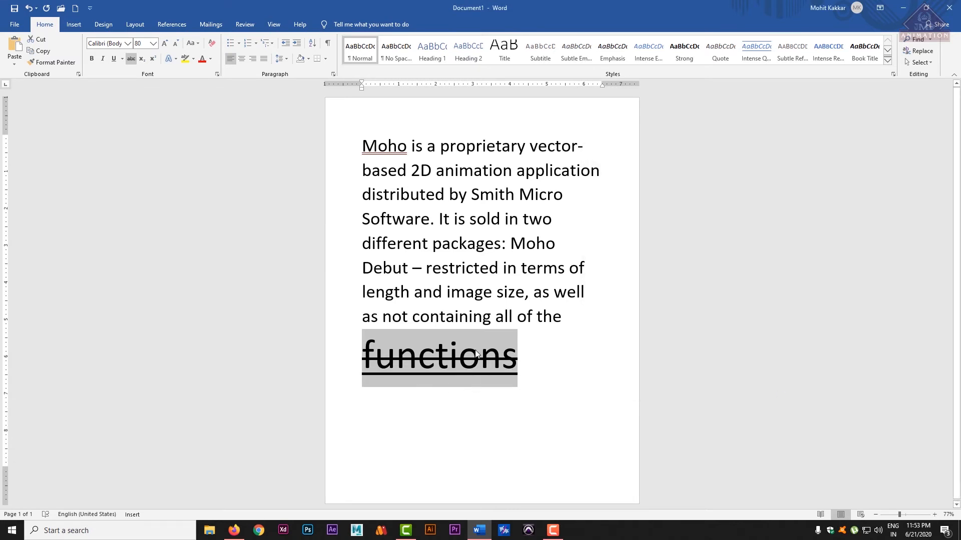
Step: Remove the strikethrough from the word "functions"
left_click(120, 59)
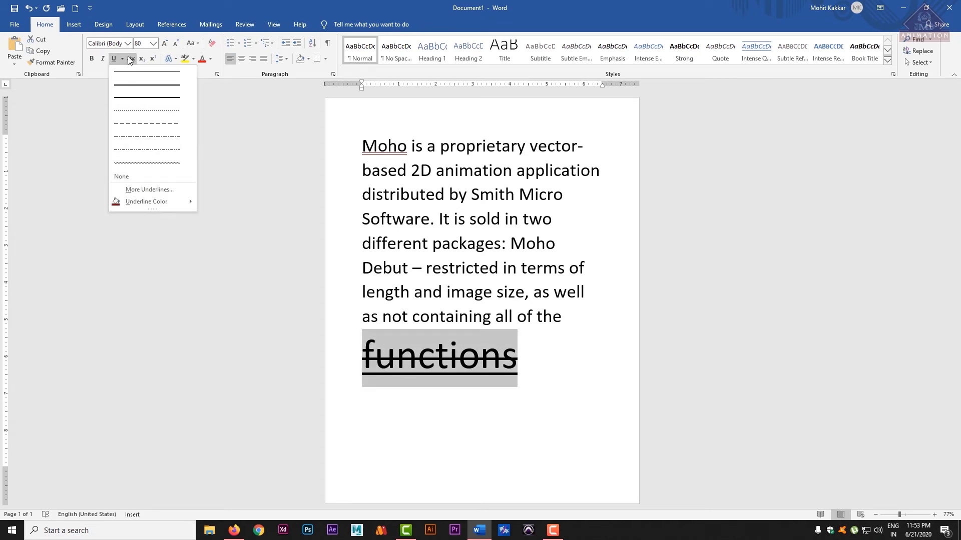
left_click(131, 59)
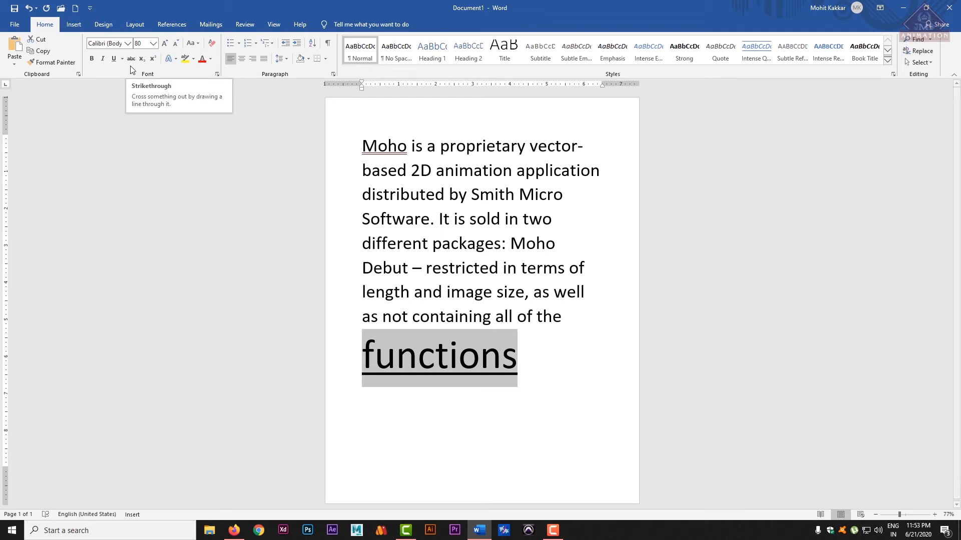
left_click(131, 60)
left_click(131, 59)
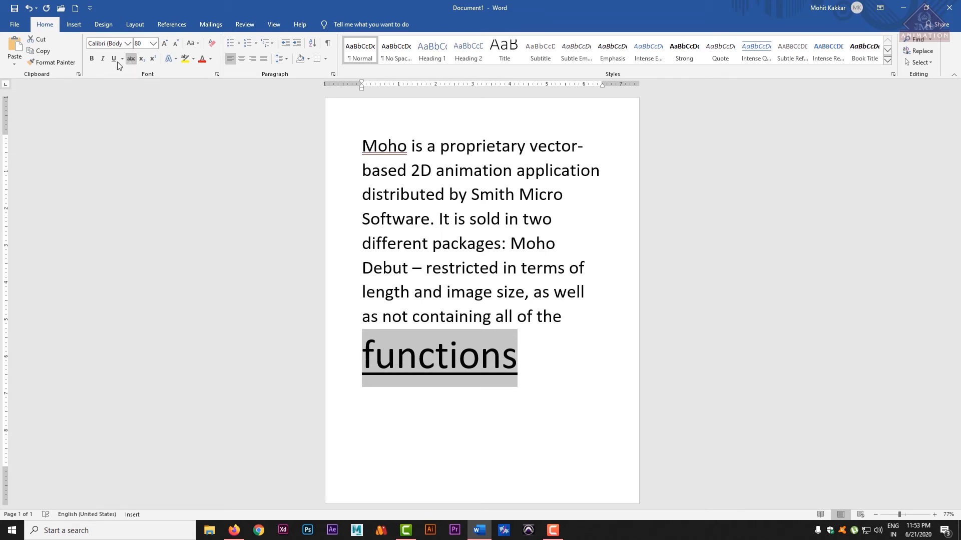
Step: Replace the underline of "functions" with the dark red double underline and deselect the word
left_click(117, 62)
left_click(115, 60)
left_click(114, 59)
left_click(114, 59)
left_click(114, 59)
left_click(114, 59)
left_click(115, 59)
left_click(562, 364)
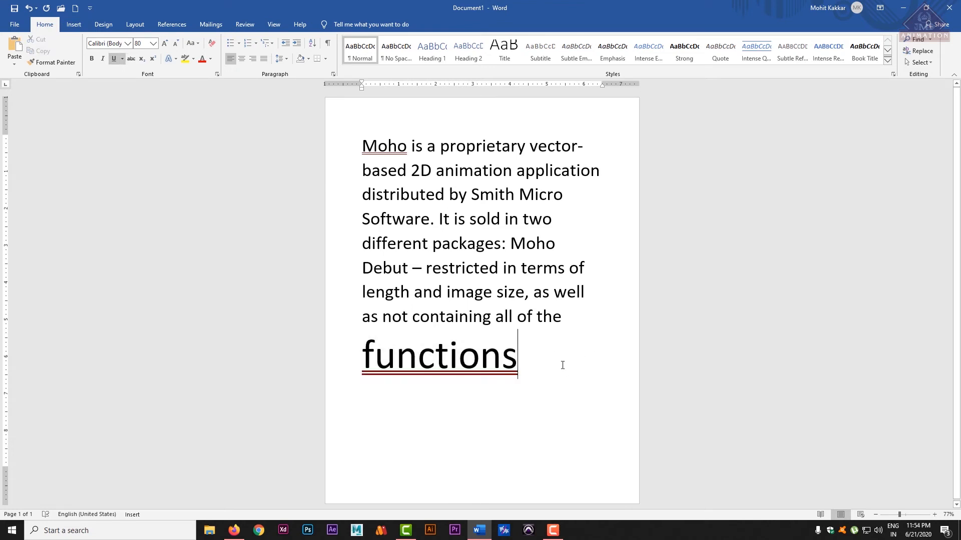
left_click(271, 353)
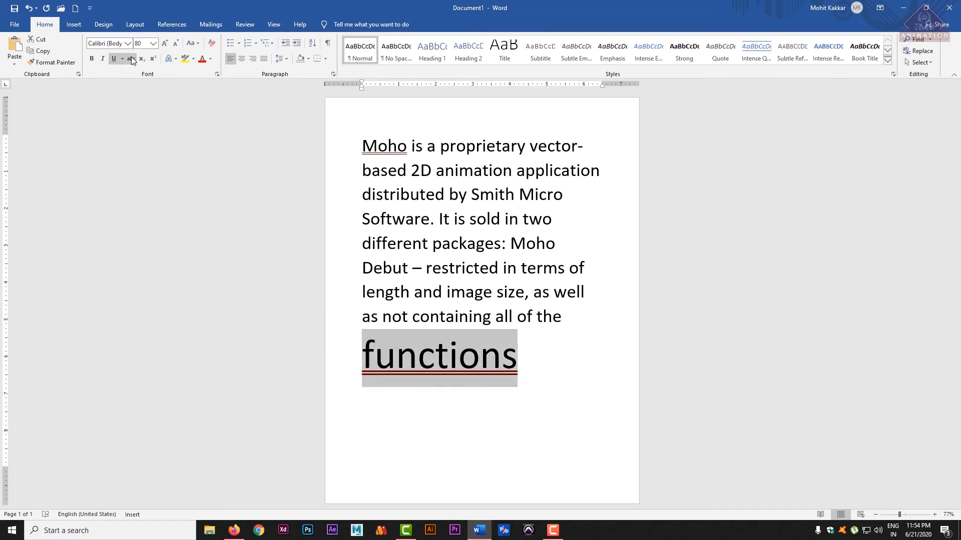
left_click(496, 407)
left_click(523, 363)
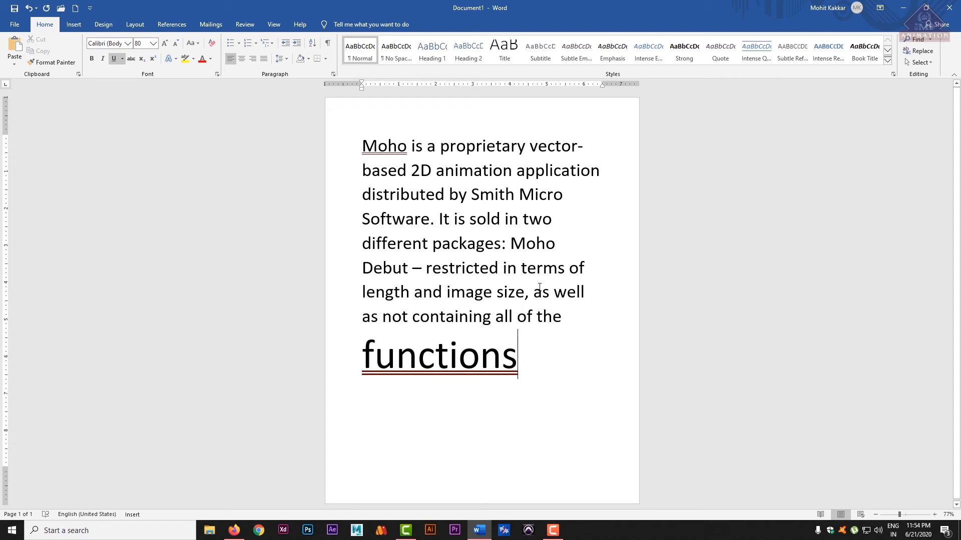
Step: Insert 45 directly after "Moho" in "different packages: Moho" and format the number as subscript
left_click(556, 244)
type("45")
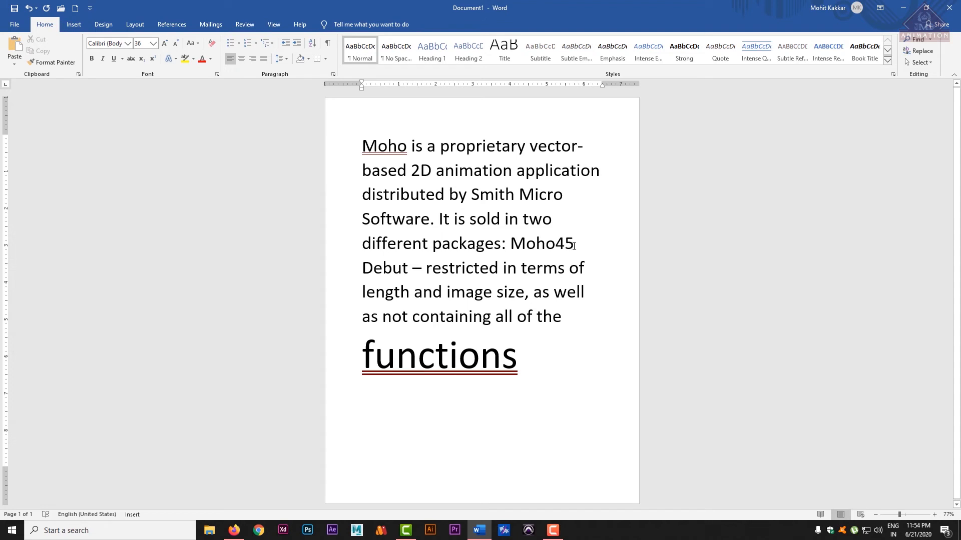
left_click_drag(574, 245, 555, 245)
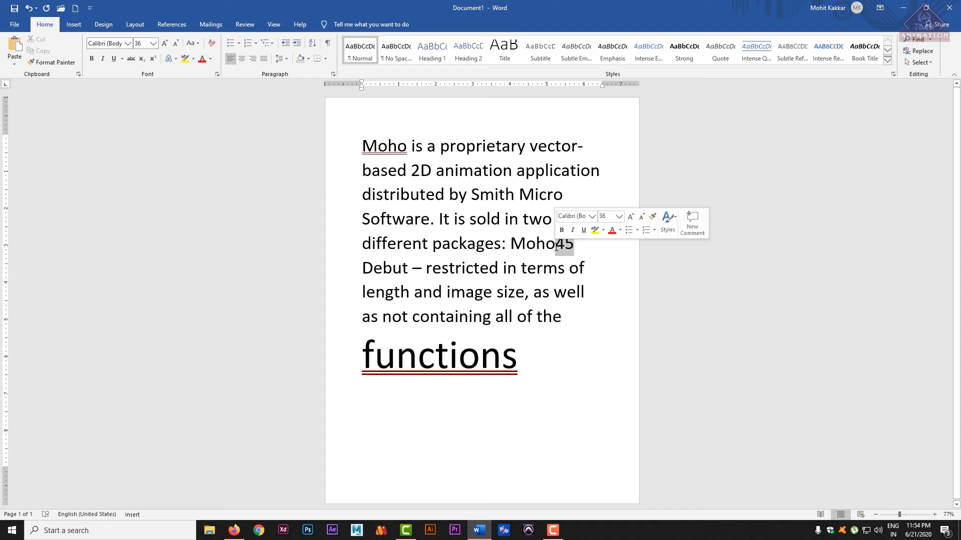
left_click(142, 59)
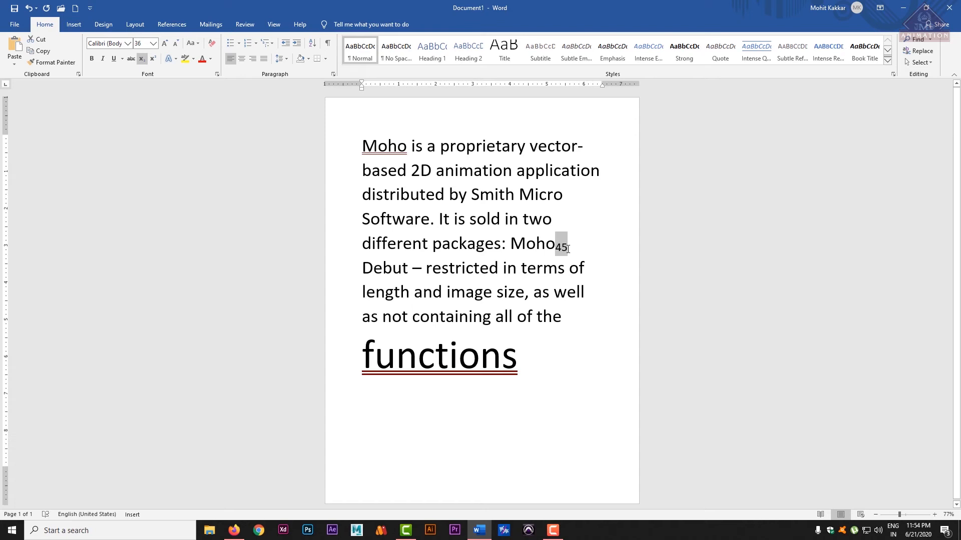
Step: Remove the subscript from the 45 after "Moho" and reapply it
left_click_drag(571, 248, 557, 250)
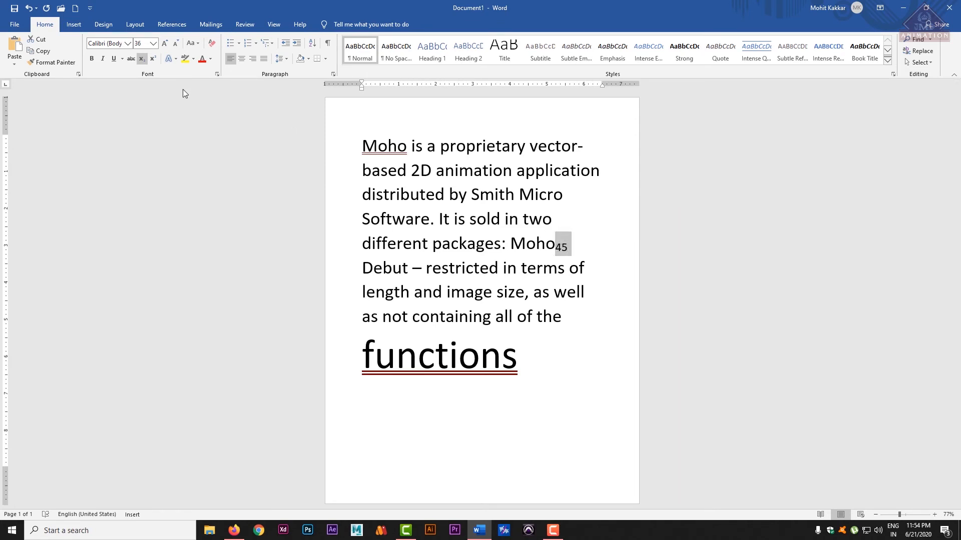
key("ctrl+equal")
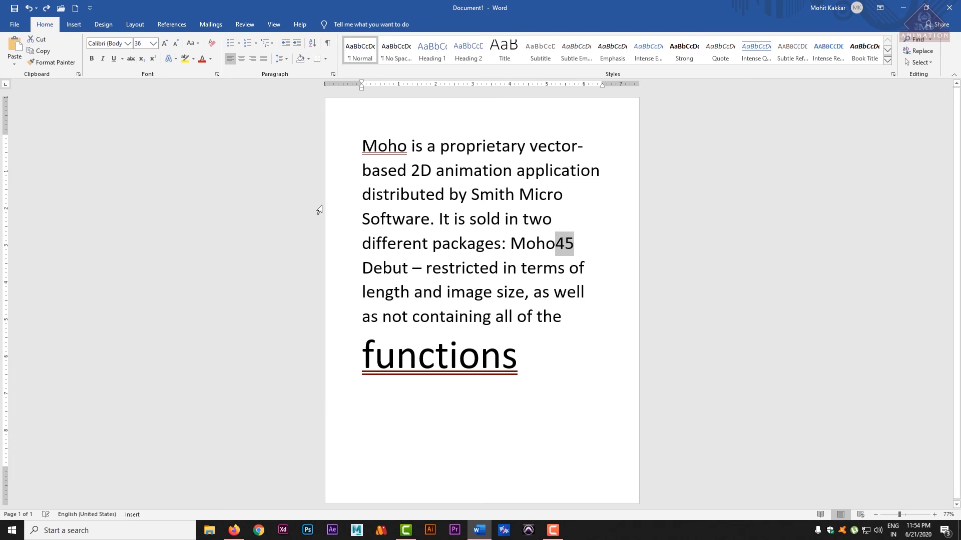
left_click(140, 60)
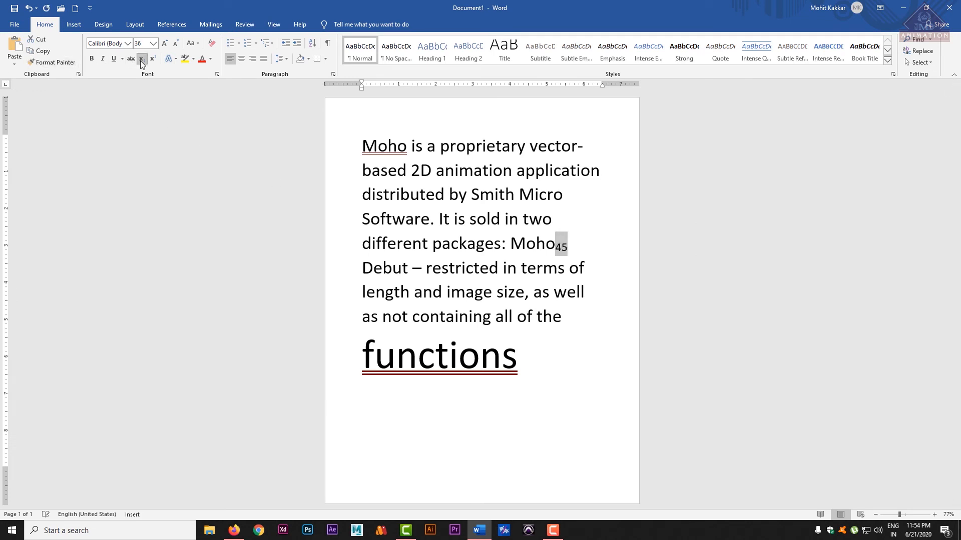
Step: Change the 45 after "Moho" to superscript and deselect it
left_click(140, 61)
left_click(155, 58)
left_click(594, 254)
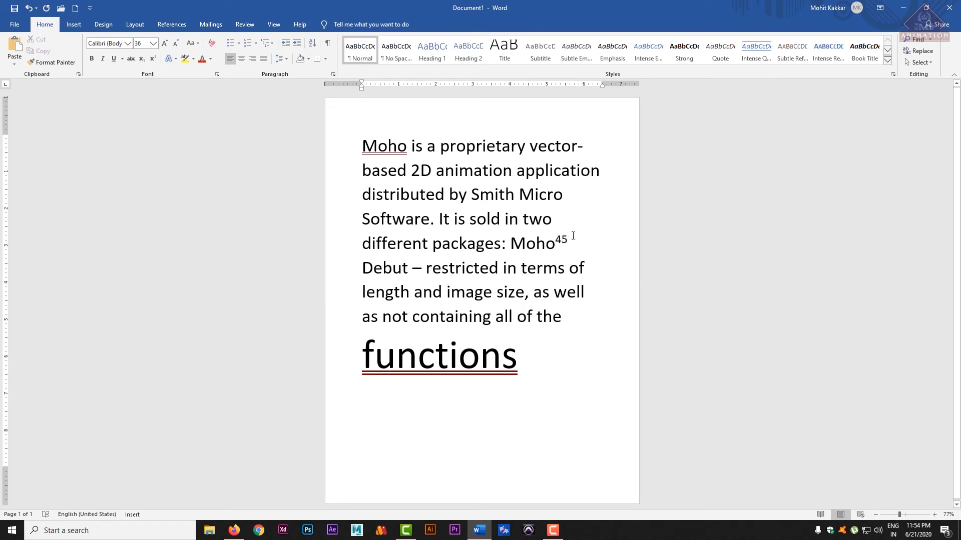
left_click_drag(572, 237, 555, 241)
left_click_drag(555, 246, 527, 245)
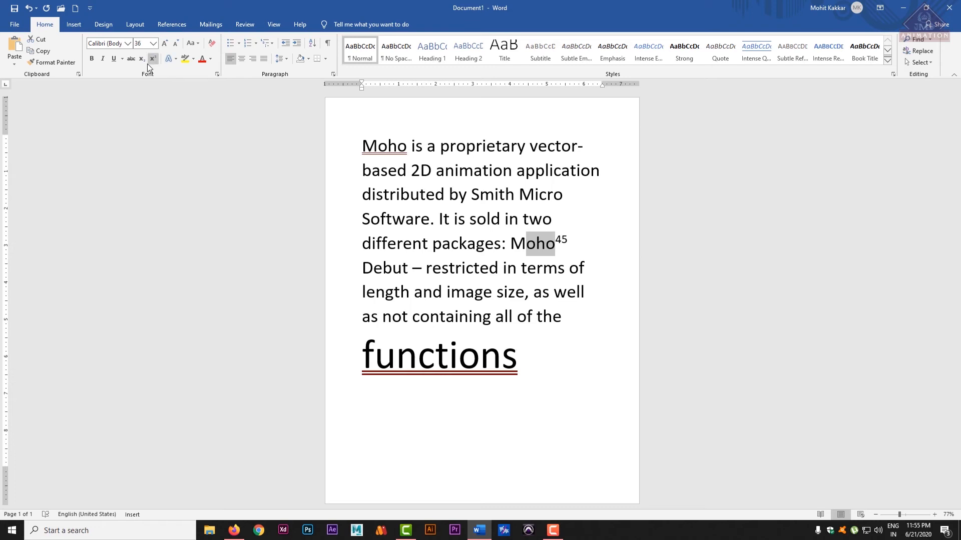
left_click(177, 58)
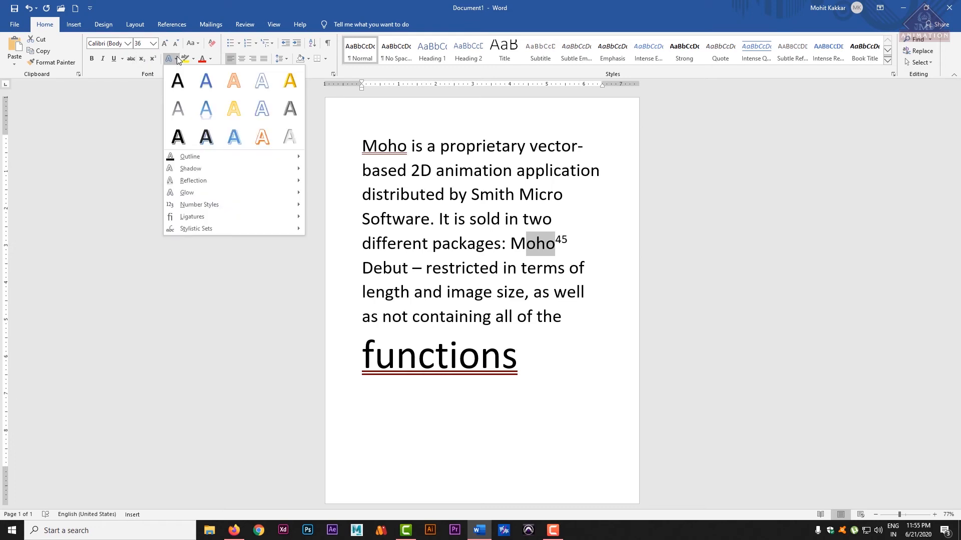
left_click(177, 56)
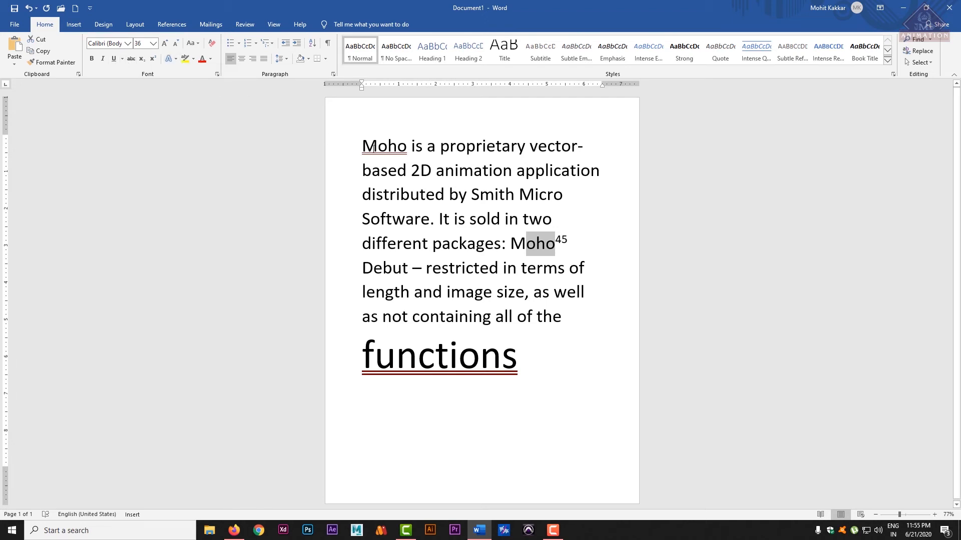
left_click_drag(442, 145, 456, 146)
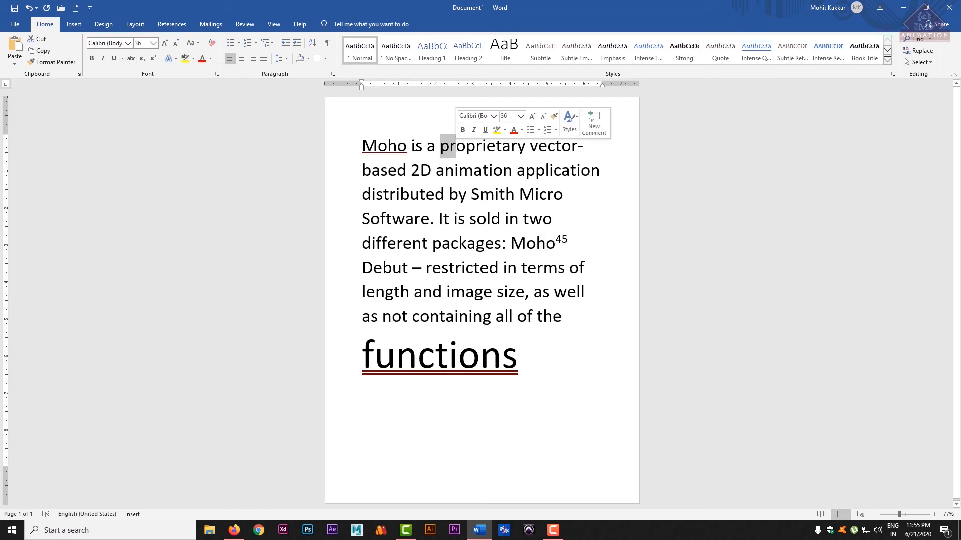
Step: Set the font color of the word "functions" to dark orange from the theme colors
left_click_drag(539, 365, 337, 355)
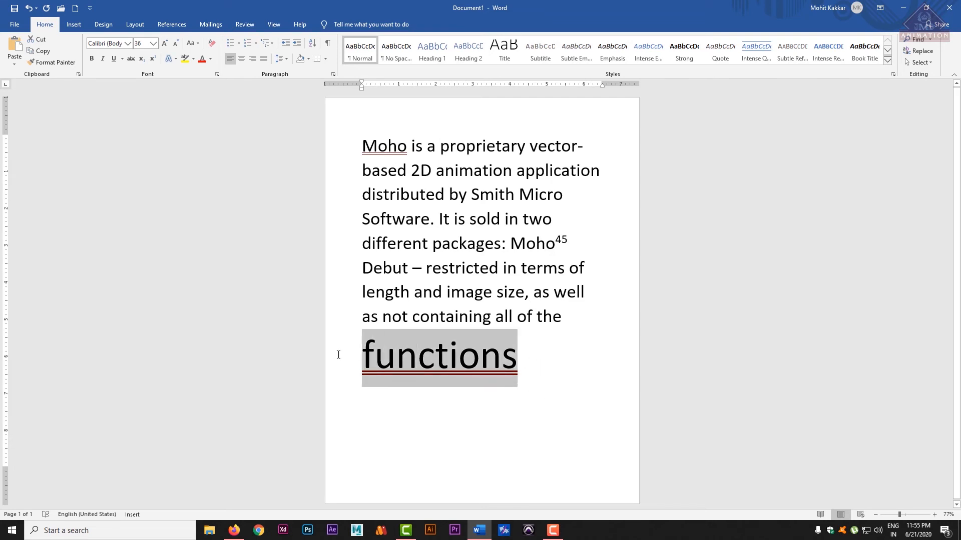
left_click(205, 60)
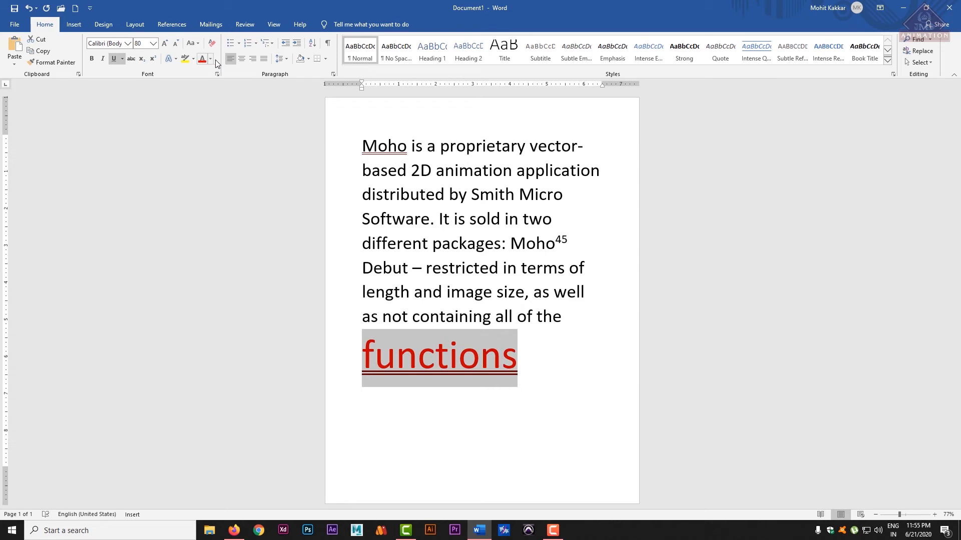
left_click(210, 59)
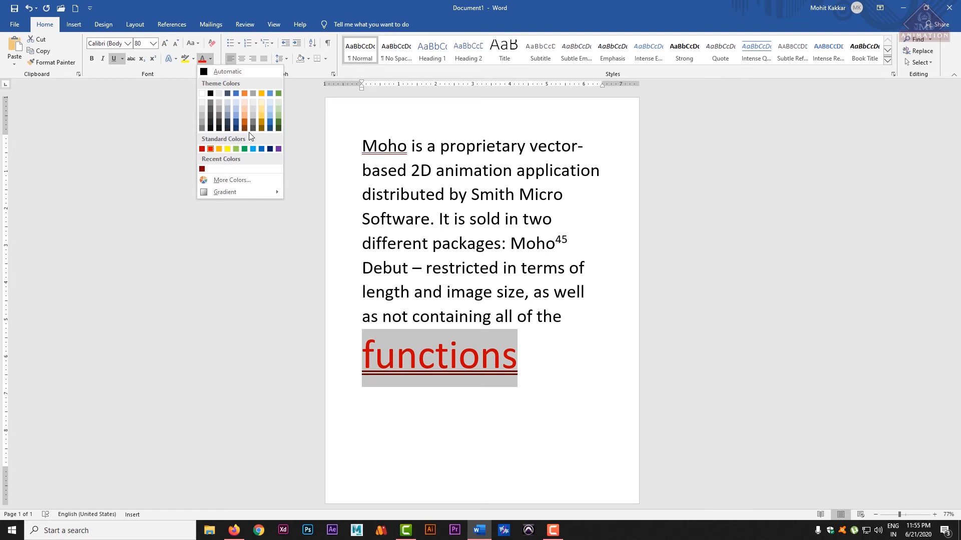
left_click(242, 120)
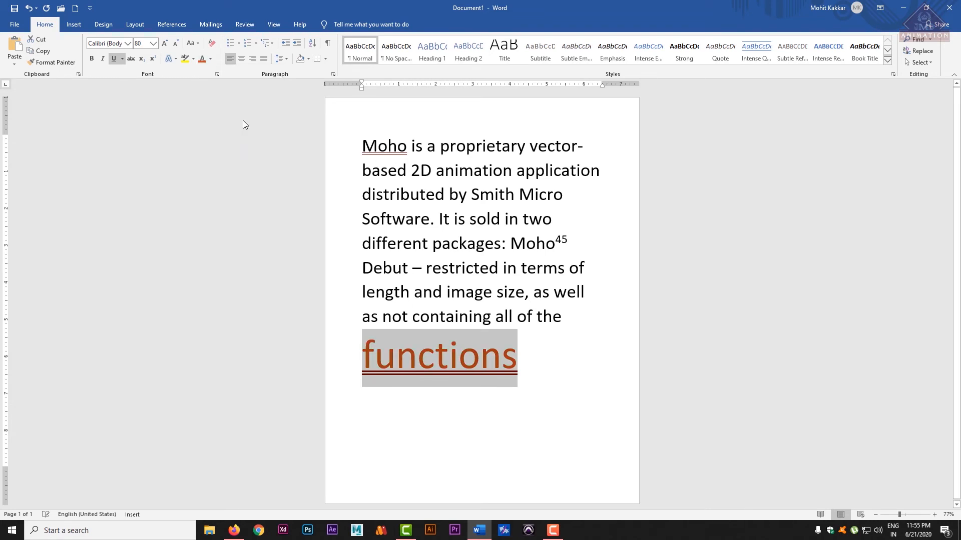
left_click(697, 258)
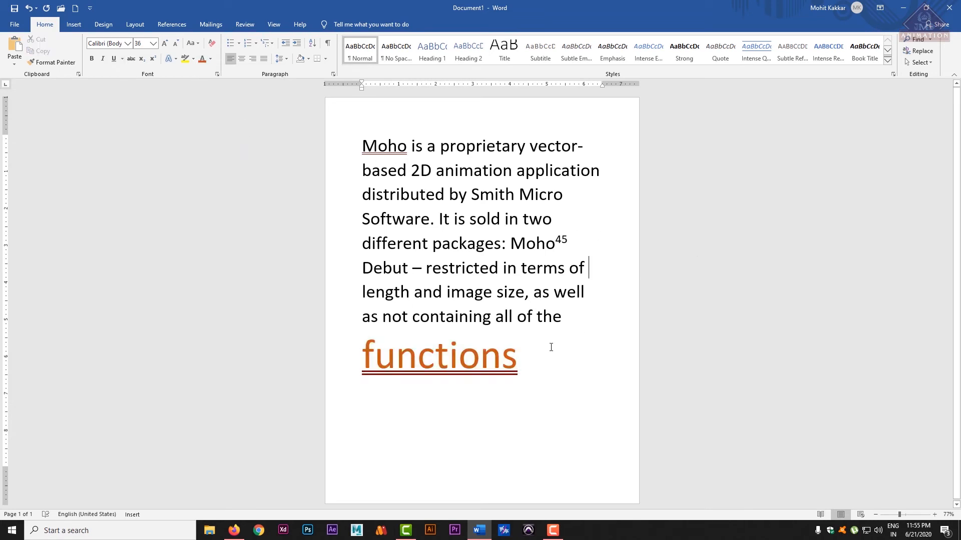
Step: Highlight the word "functions" in bright green
left_click(194, 61)
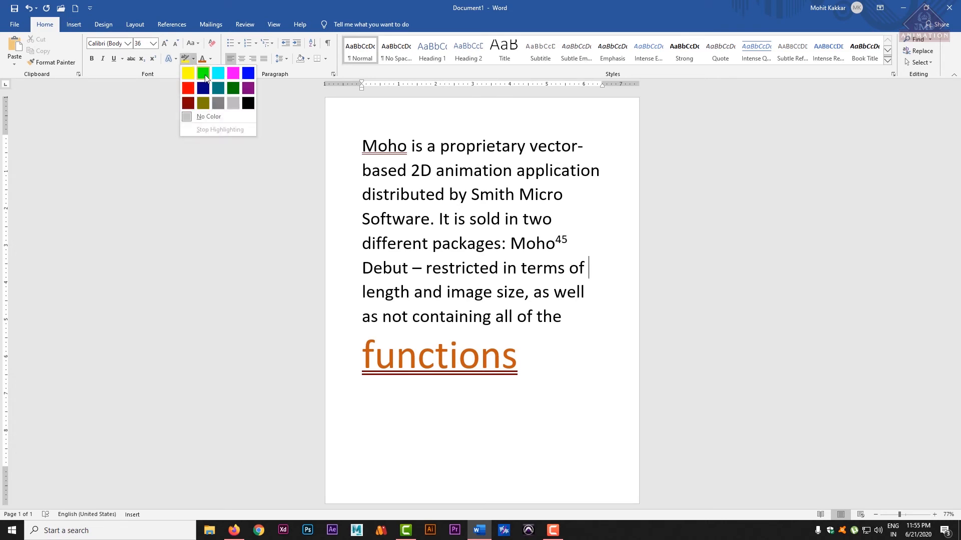
left_click(205, 74)
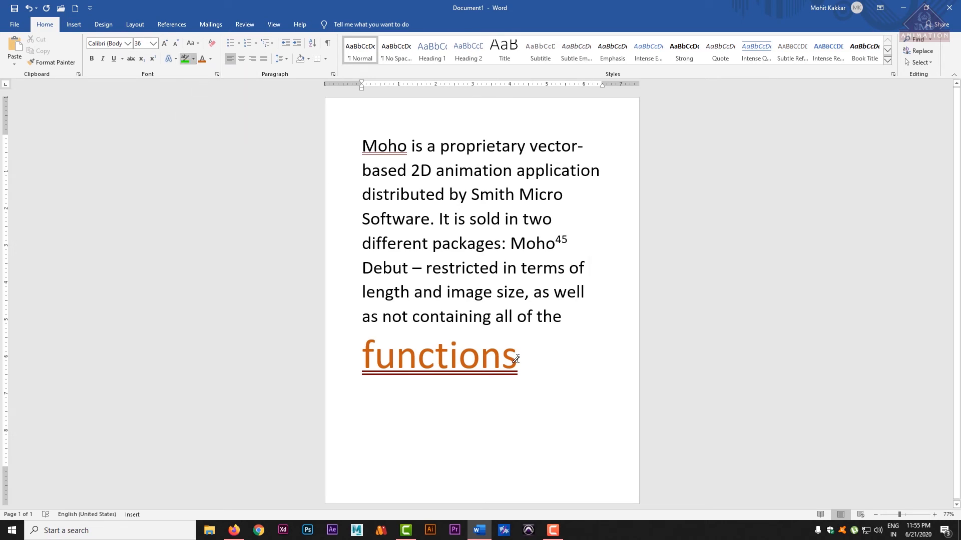
left_click_drag(498, 357, 315, 369)
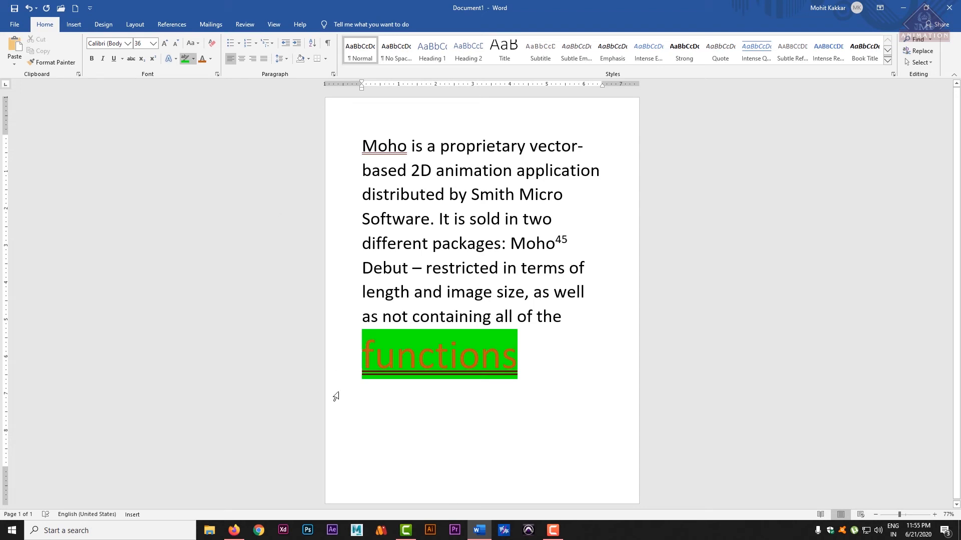
Step: Highlight the text "as not containing all of the functions" in teal
key("ctrl+z")
left_click_drag(524, 362, 282, 360)
left_click(193, 58)
left_click(218, 89)
left_click(331, 319)
left_click(345, 357)
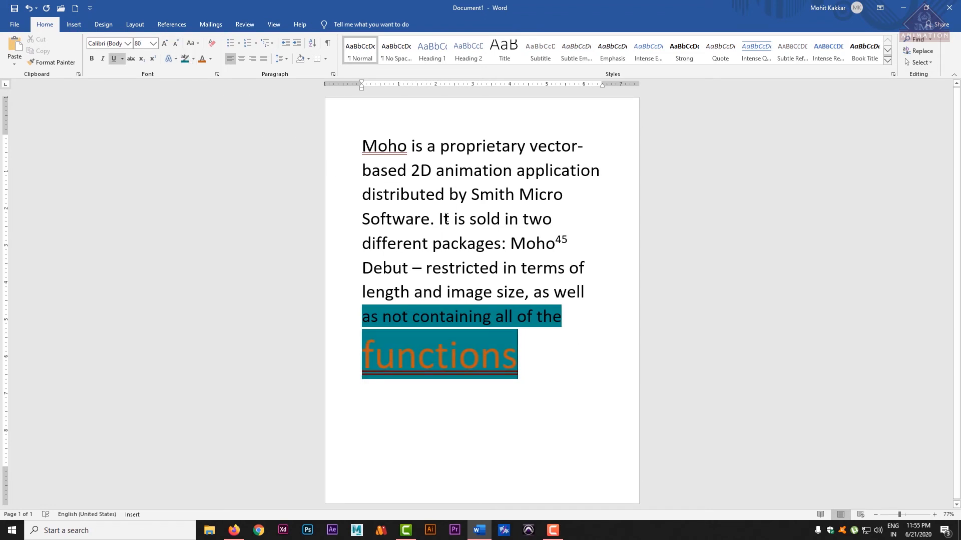
Step: Highlight the word "sold" in pink and the word "proprietary" in violet
mouse_move(475, 219)
left_mouse_down()
mouse_move(499, 218)
mouse_move(468, 218)
left_mouse_up()
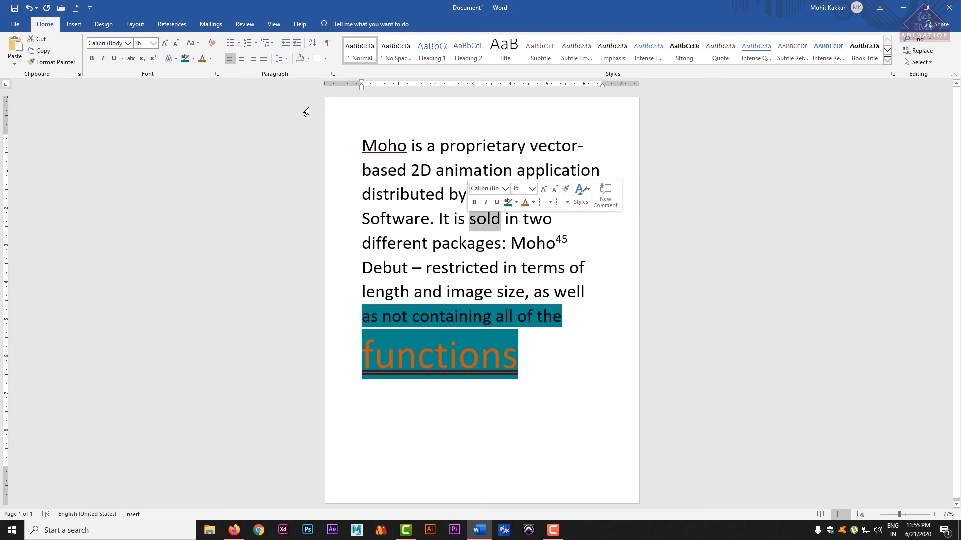
left_click(194, 59)
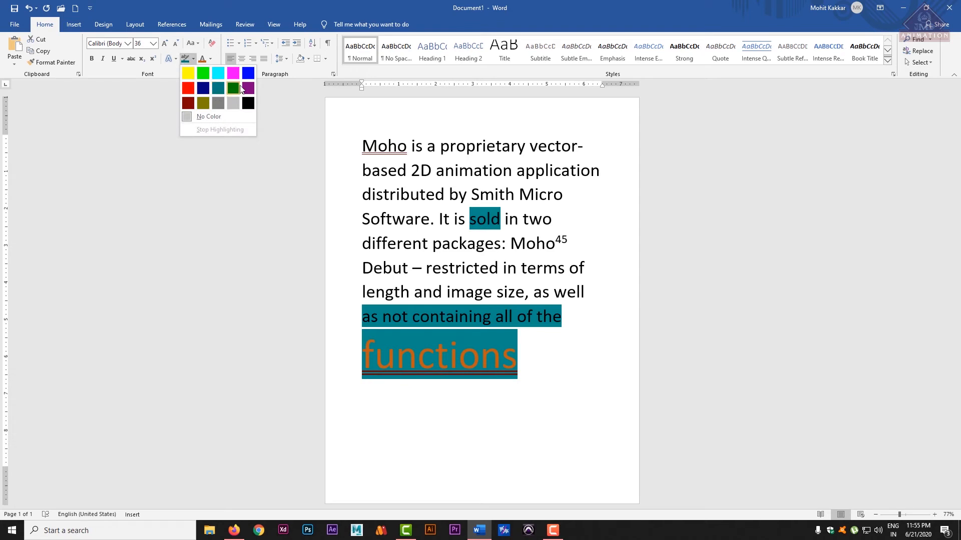
left_click(233, 73)
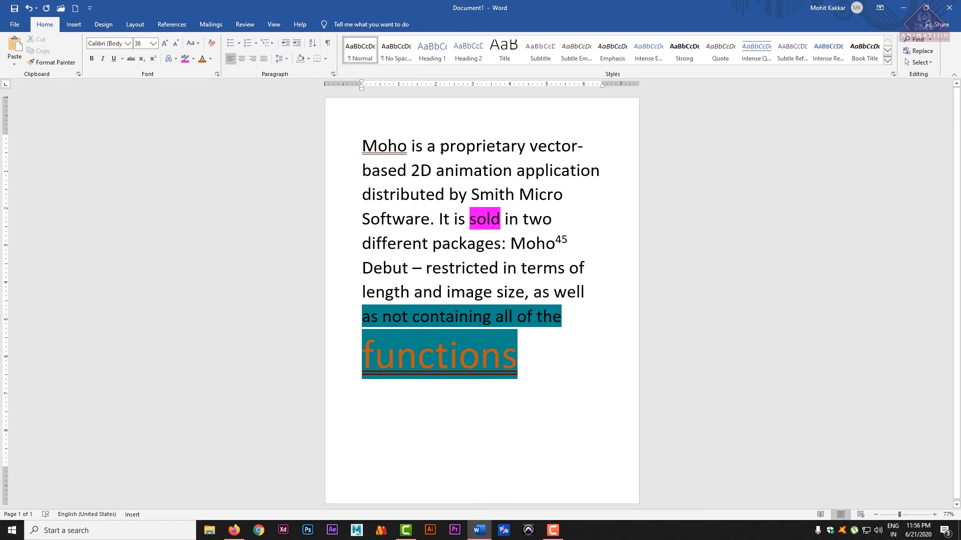
left_click_drag(440, 146, 525, 146)
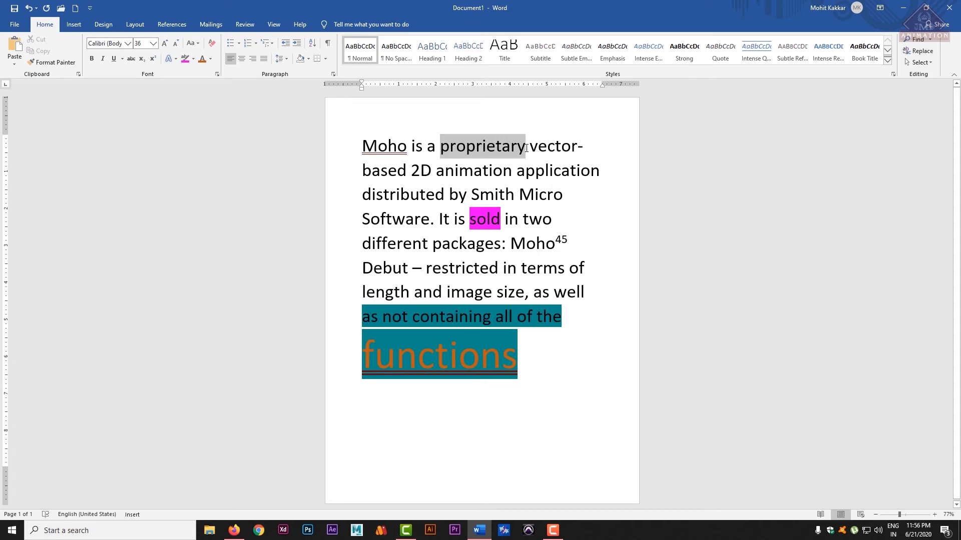
left_click(193, 60)
left_click(249, 89)
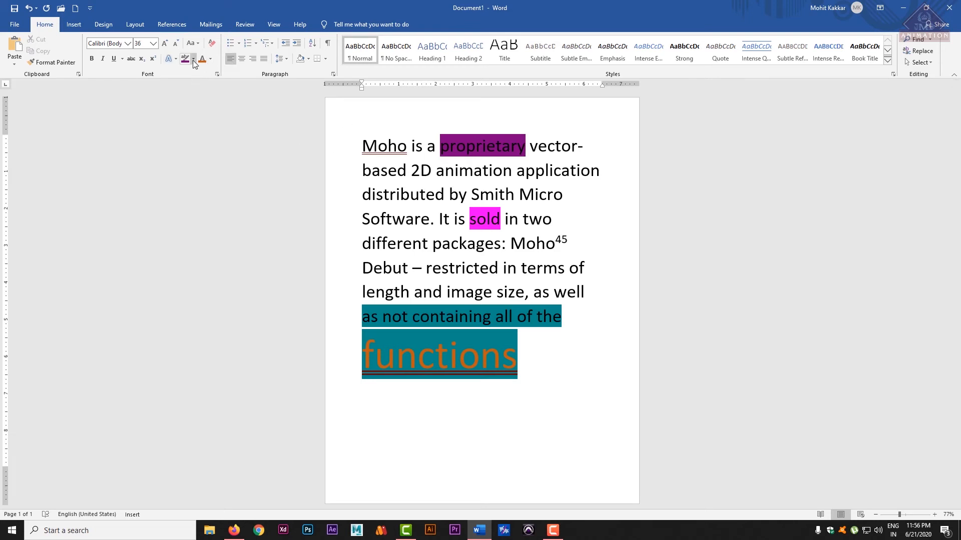
Step: Undo all the text highlights, the orange font color of "functions" and the superscript on the 45
key("ctrl+z")
key("ctrl+z")
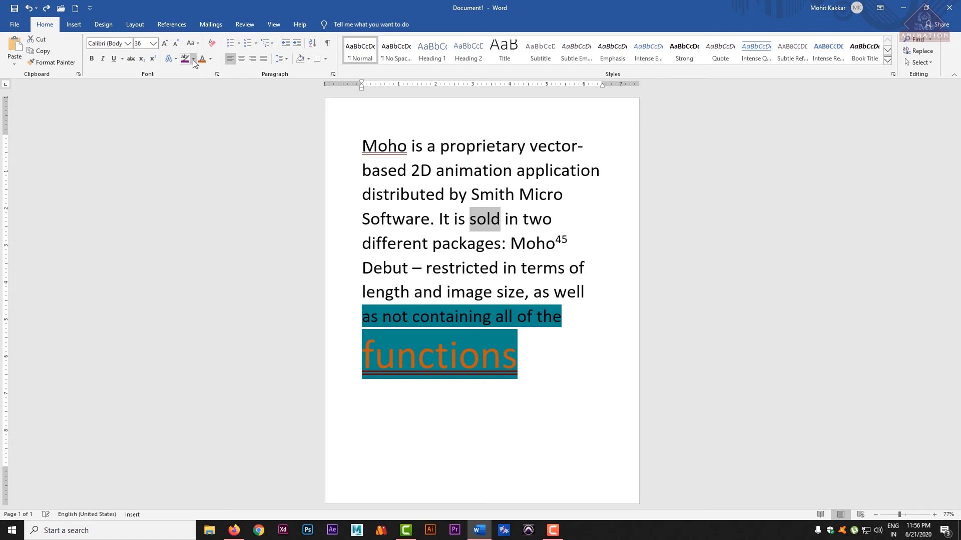
key("ctrl+z")
key("ctrl+z")
key("ctrl+z")
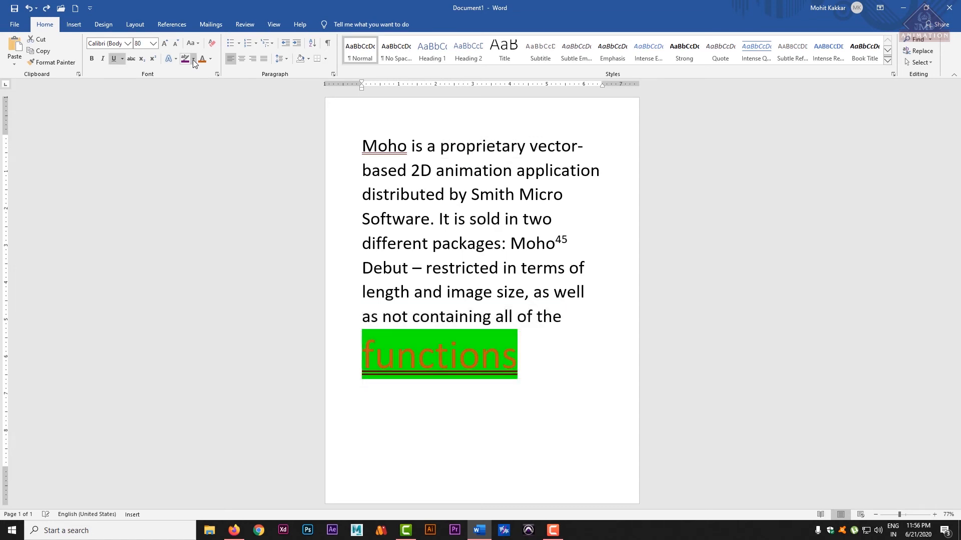
key("ctrl+z")
key("ctrl+z")
key("ctrl+z")
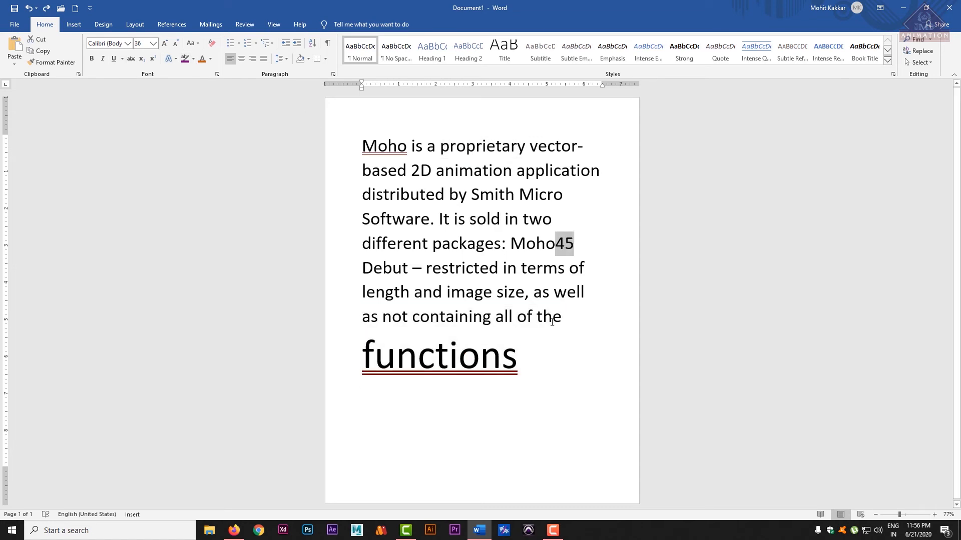
Step: Select the whole document text, shade the paragraph with a light orange theme color and deselect it
left_click(535, 365)
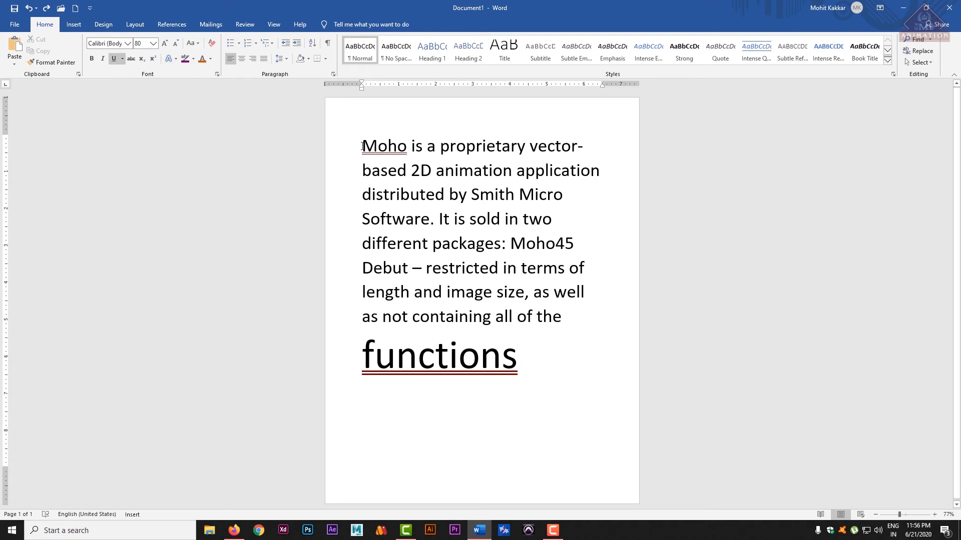
left_click_drag(363, 146, 579, 367)
left_click(558, 374)
key("ctrl+a")
left_click(578, 360)
key("ctrl+a")
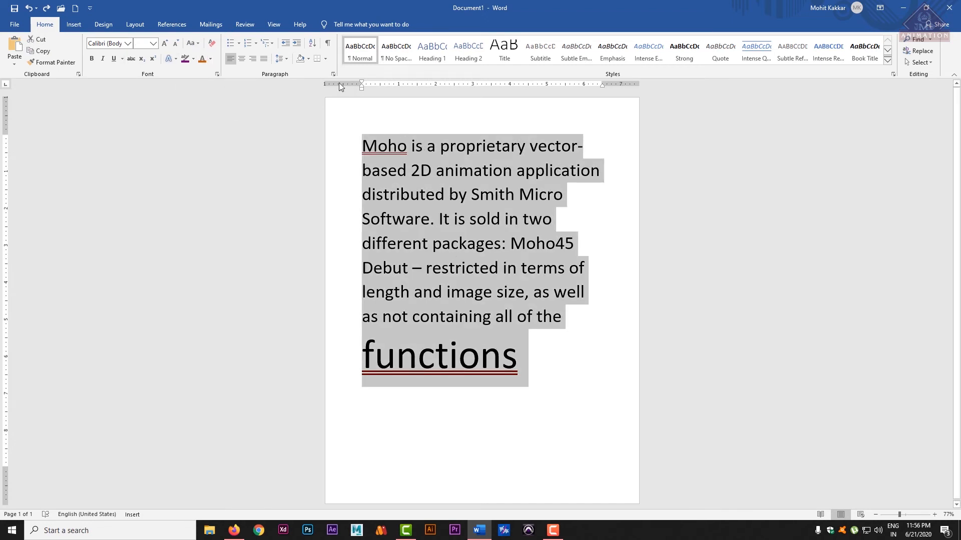
left_click(308, 60)
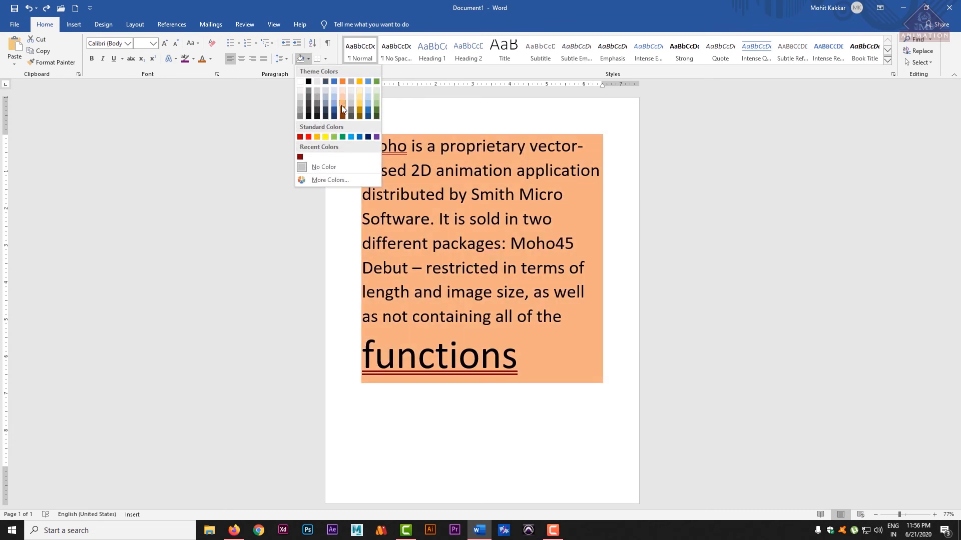
left_click(342, 105)
left_click(719, 265)
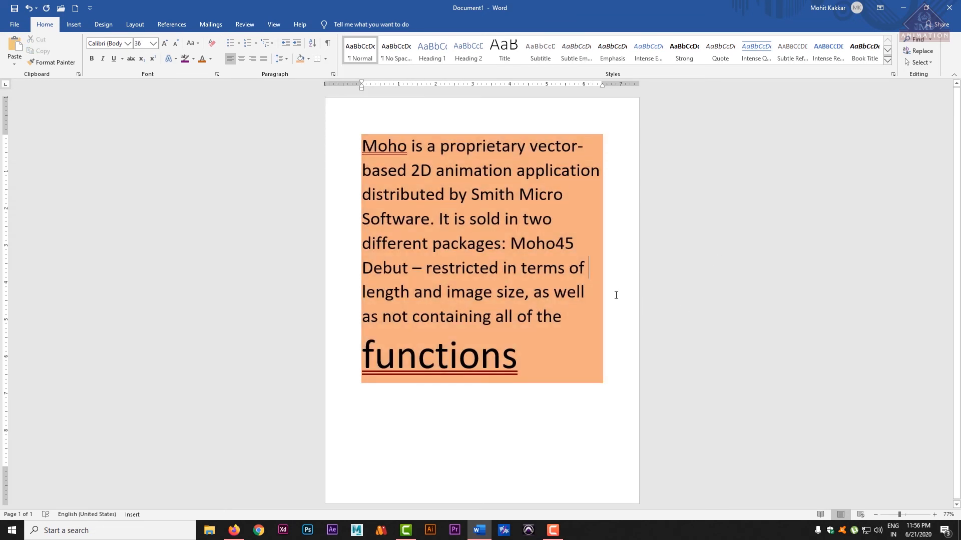
left_click(307, 60)
left_click(307, 60)
left_click(195, 58)
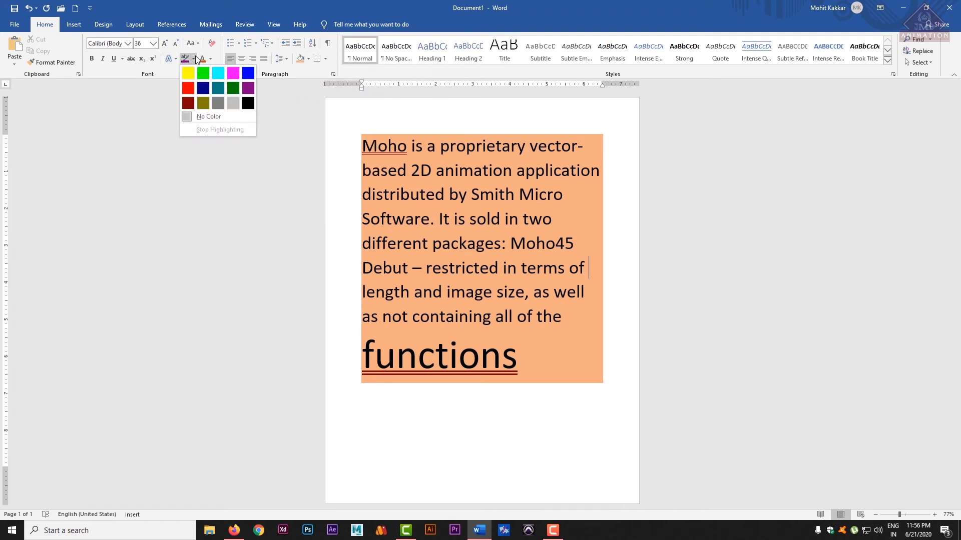
left_click(195, 57)
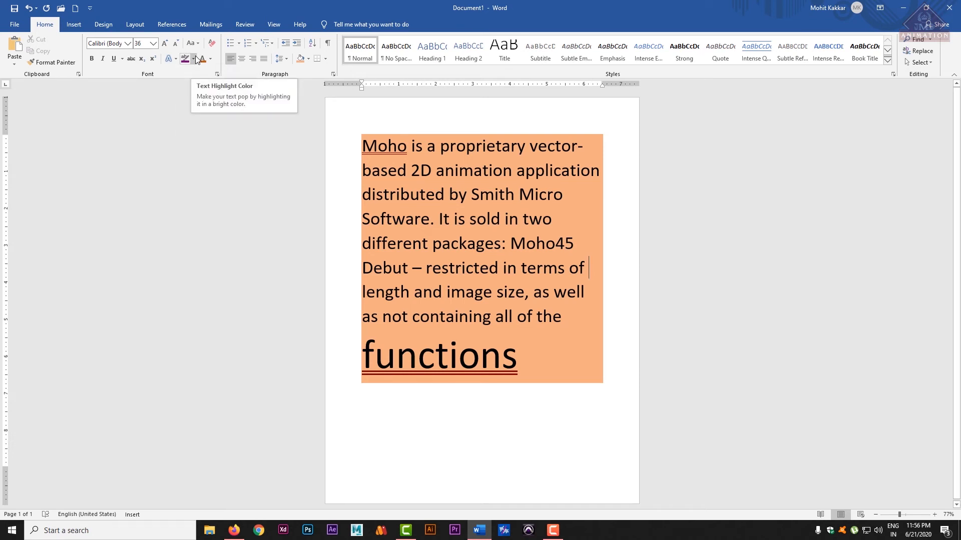
left_click(176, 61)
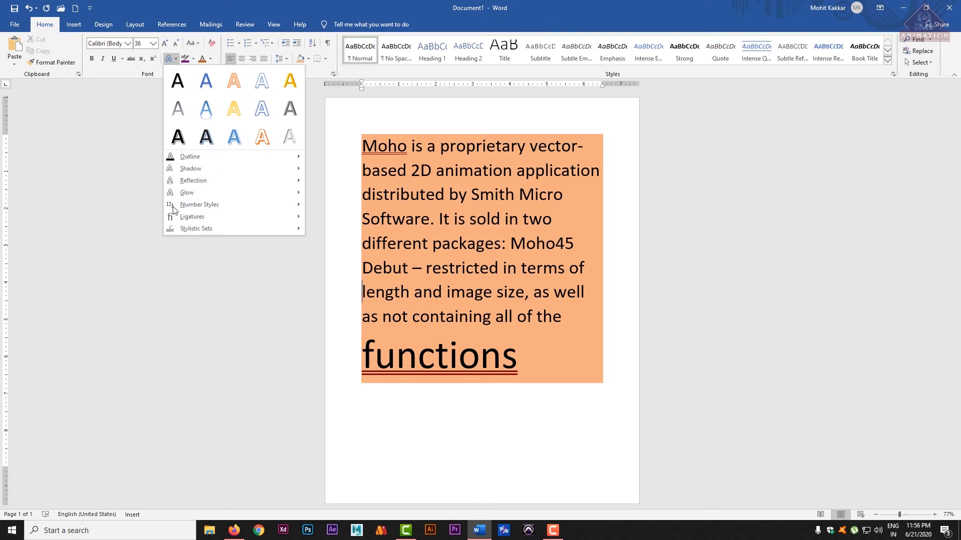
left_click(177, 268)
Step: Remove the orange shading from the paragraph by setting it to No Color
left_click(388, 145)
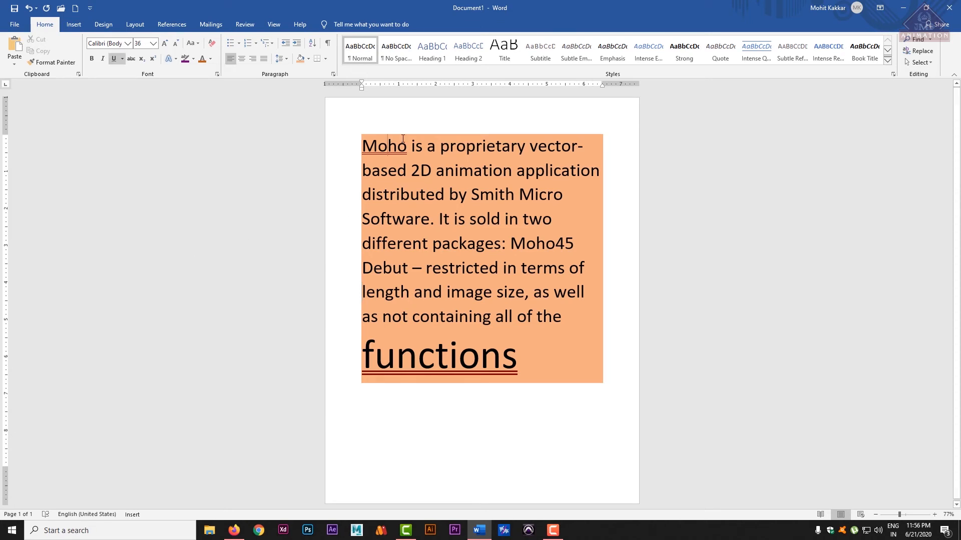
left_click(459, 242)
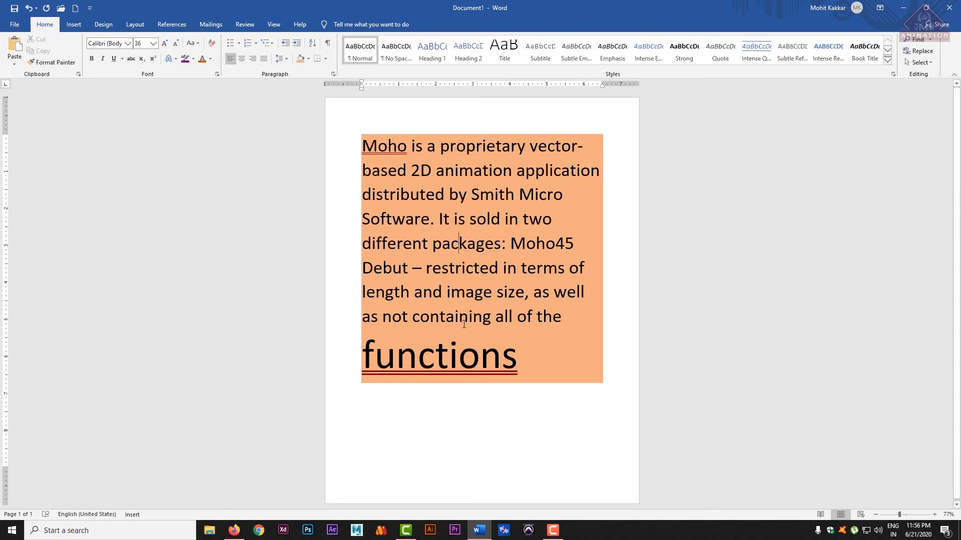
left_click(309, 59)
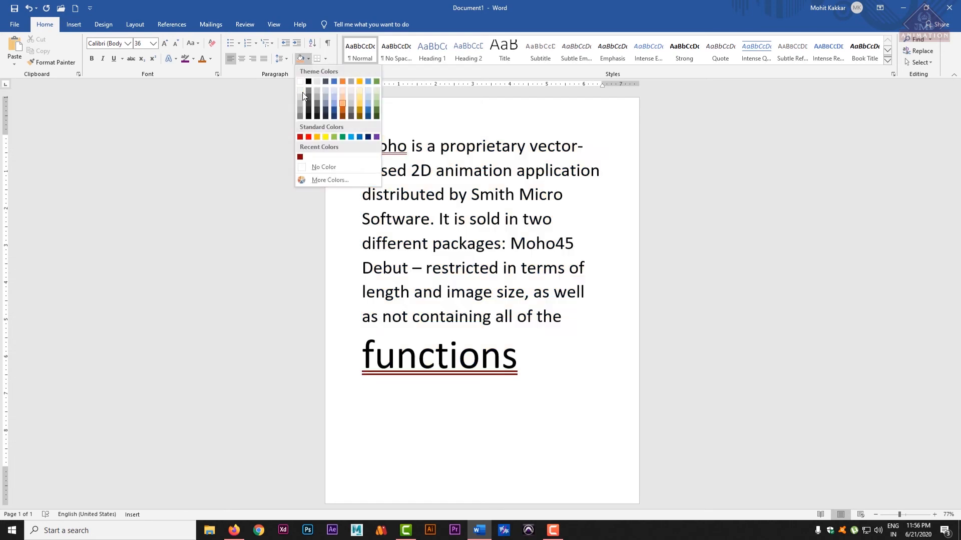
left_click(321, 167)
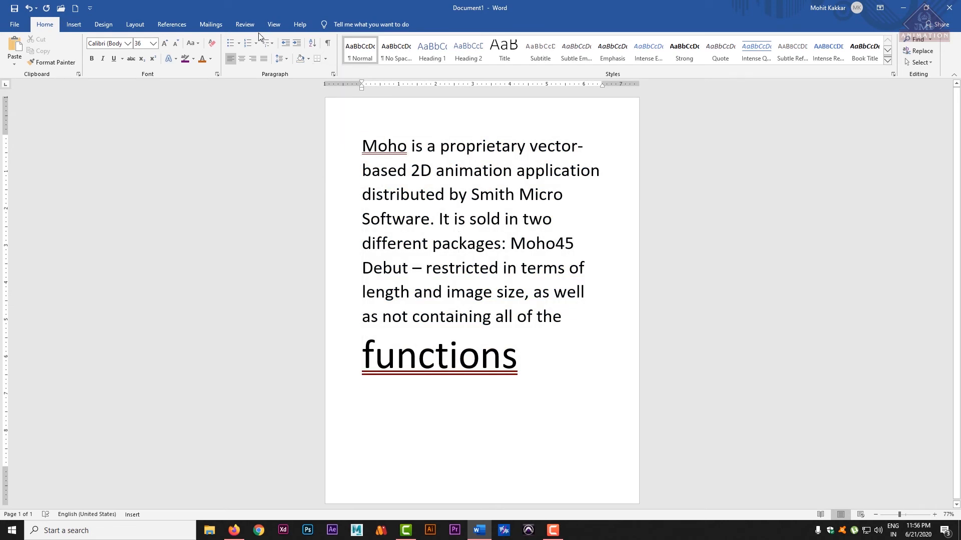
Step: Shade the paragraph with a dark gray theme color, and reset the shading to No Color
left_click(308, 59)
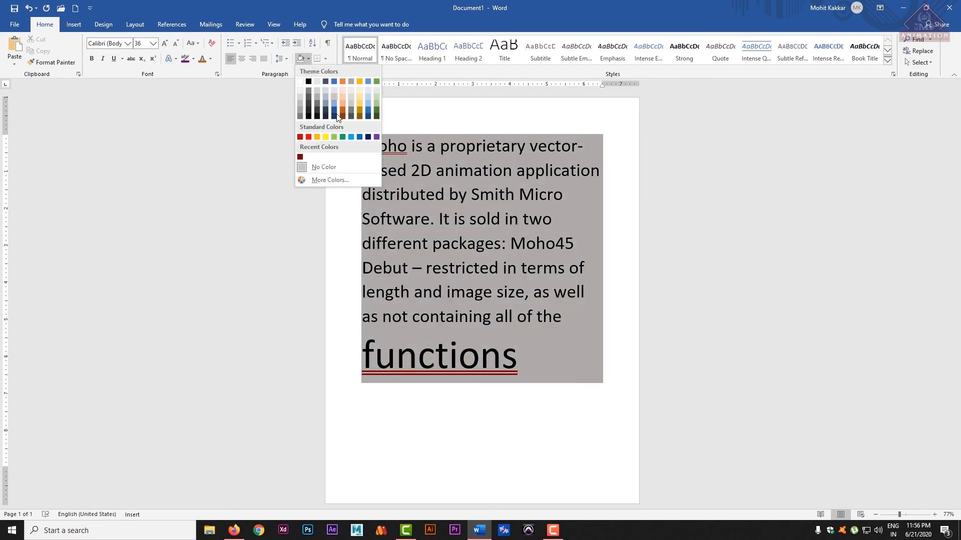
left_click(349, 110)
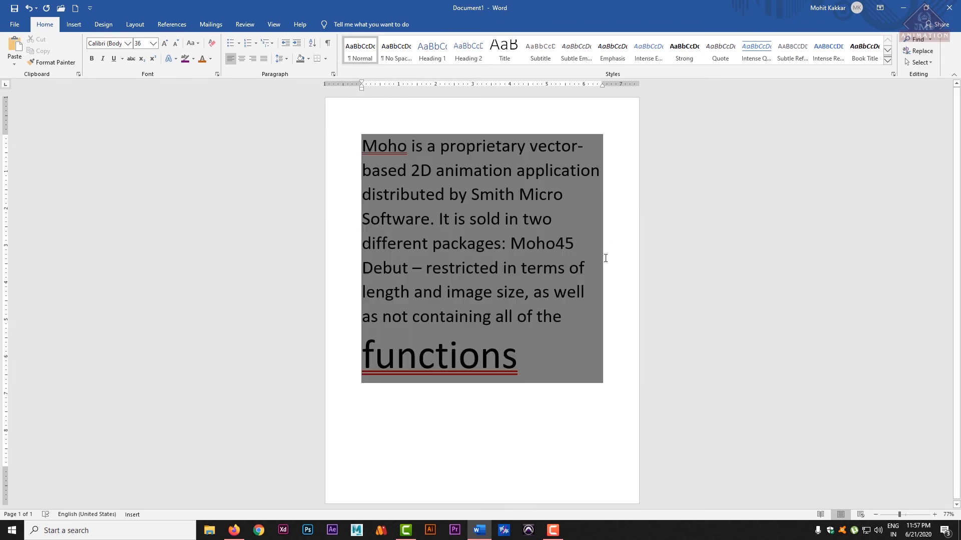
left_click(307, 62)
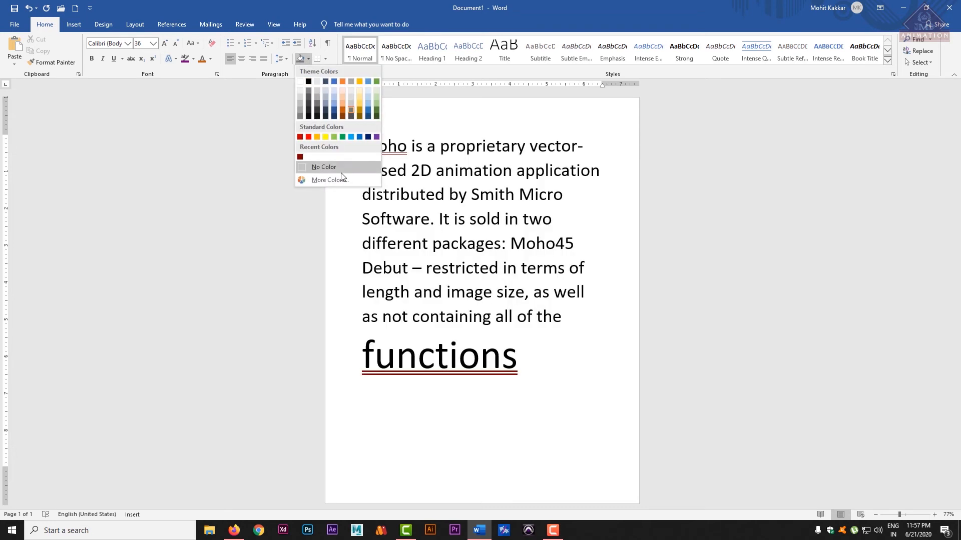
left_click(338, 166)
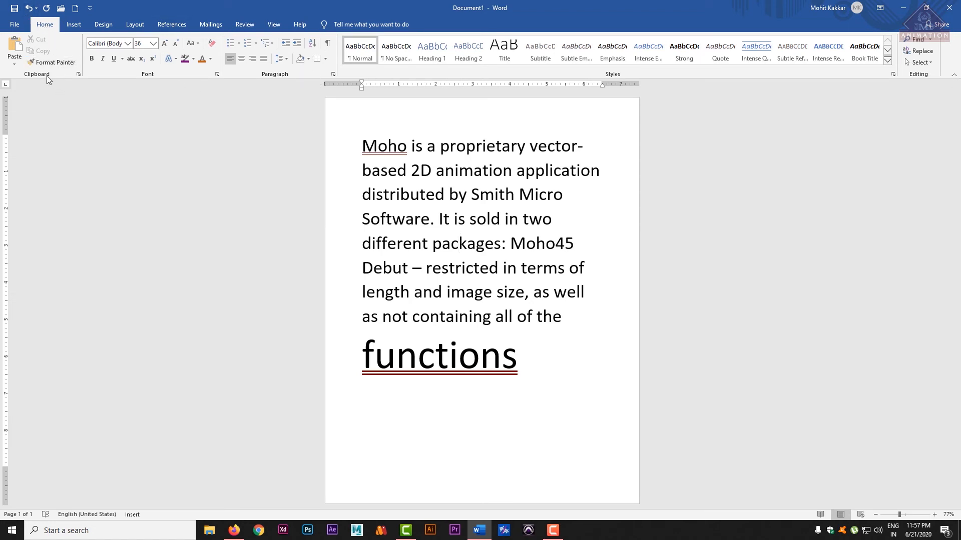
Step: Open the Paragraph settings to view the indents and spacing options, and close them
left_click(332, 74)
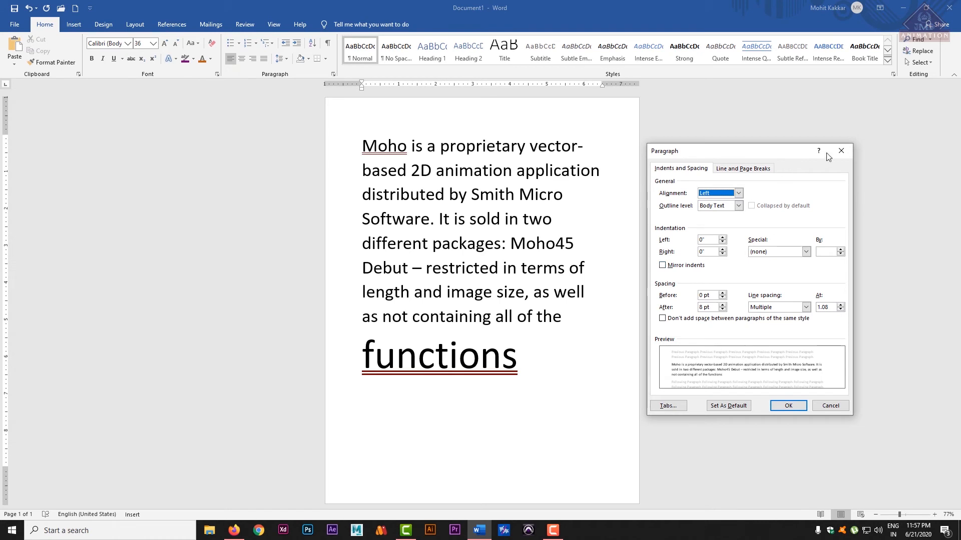
left_click(841, 150)
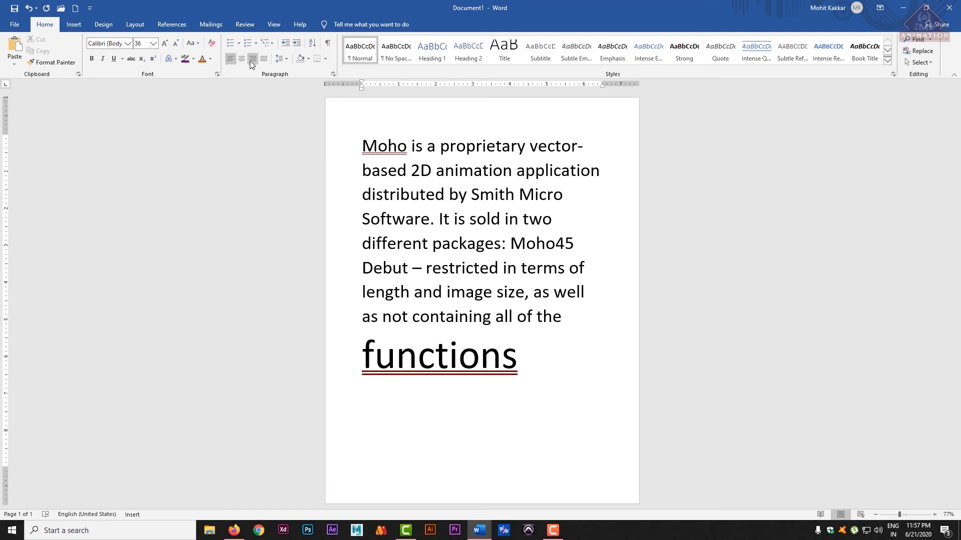
Step: Try a custom dark teal shading color (RGB 34, 78, 73) for the paragraph and cancel it
left_click(308, 59)
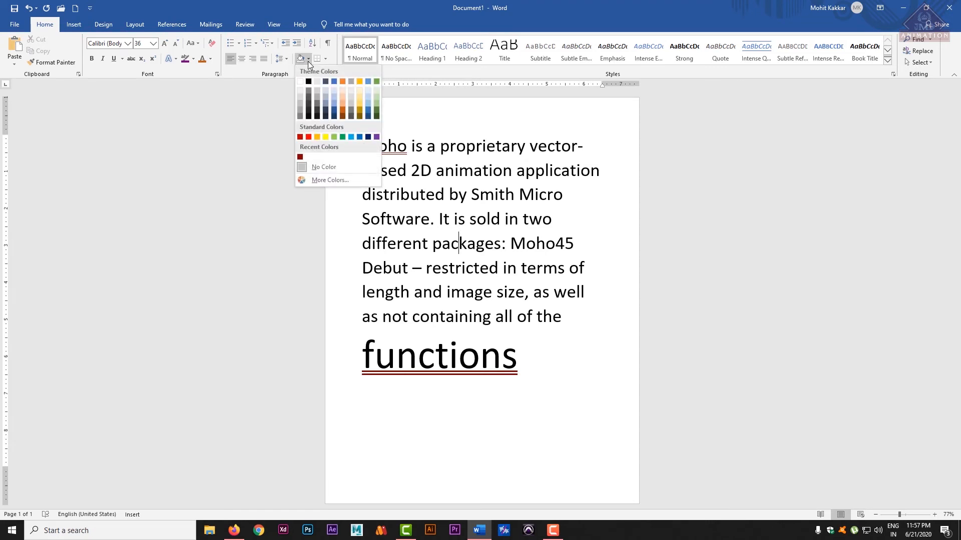
left_click(308, 61)
left_click(307, 61)
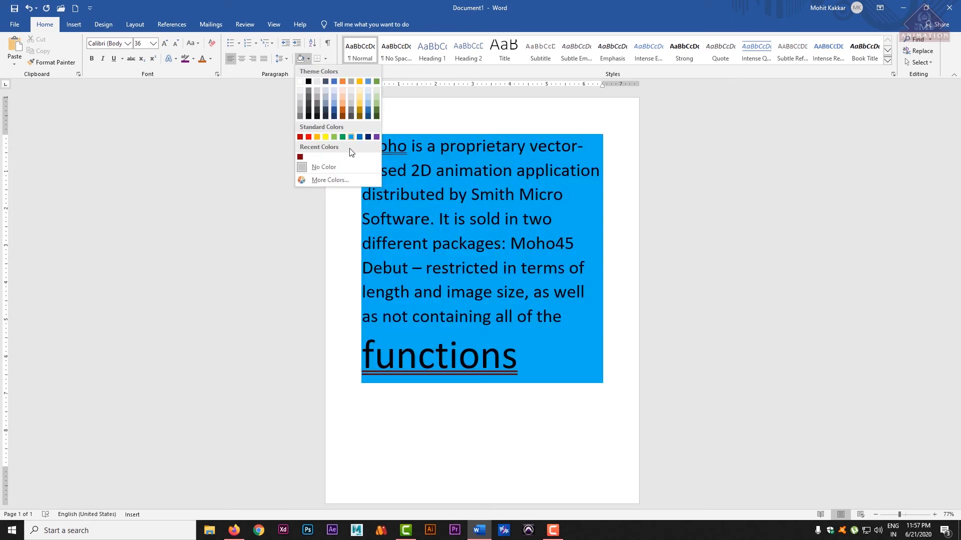
left_click(330, 180)
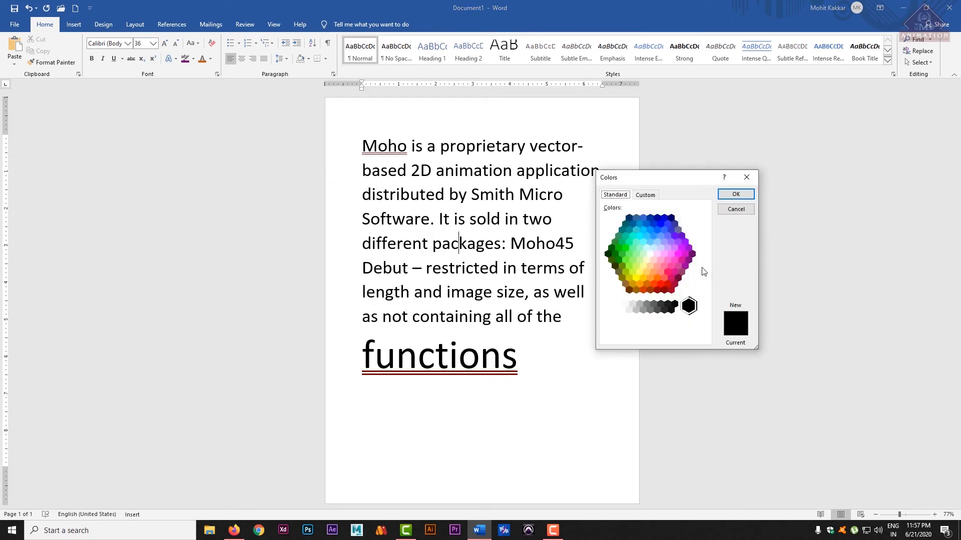
left_click(646, 196)
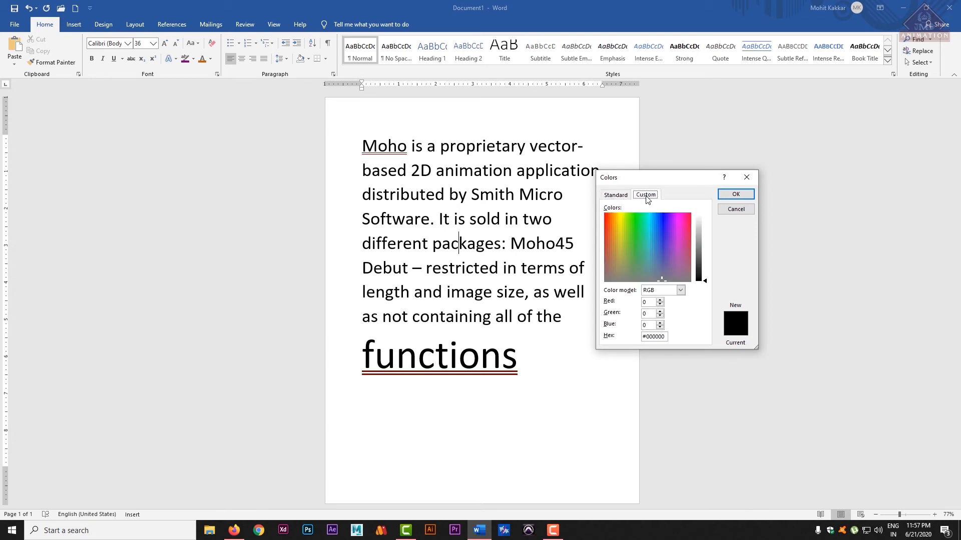
left_click(645, 254)
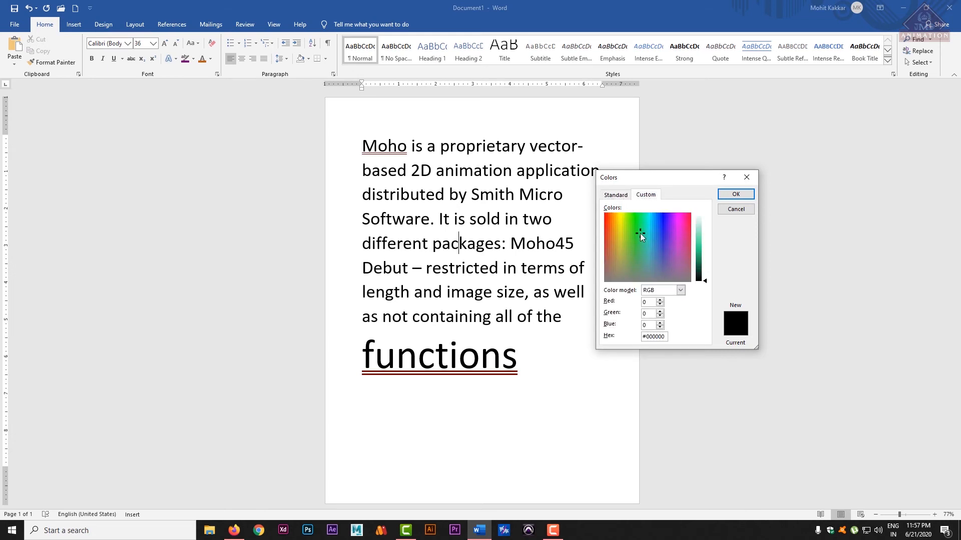
left_click_drag(706, 283, 713, 239)
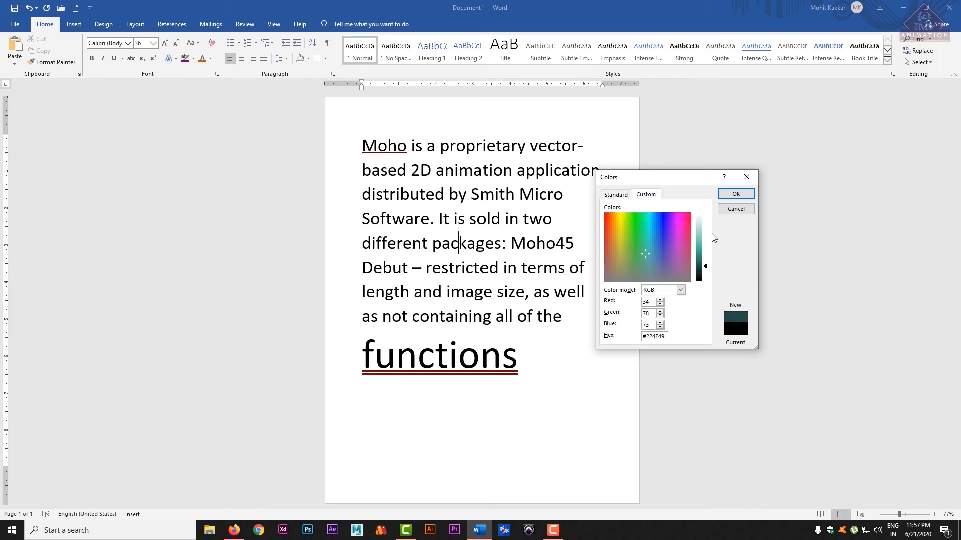
left_click(736, 209)
left_click(459, 244)
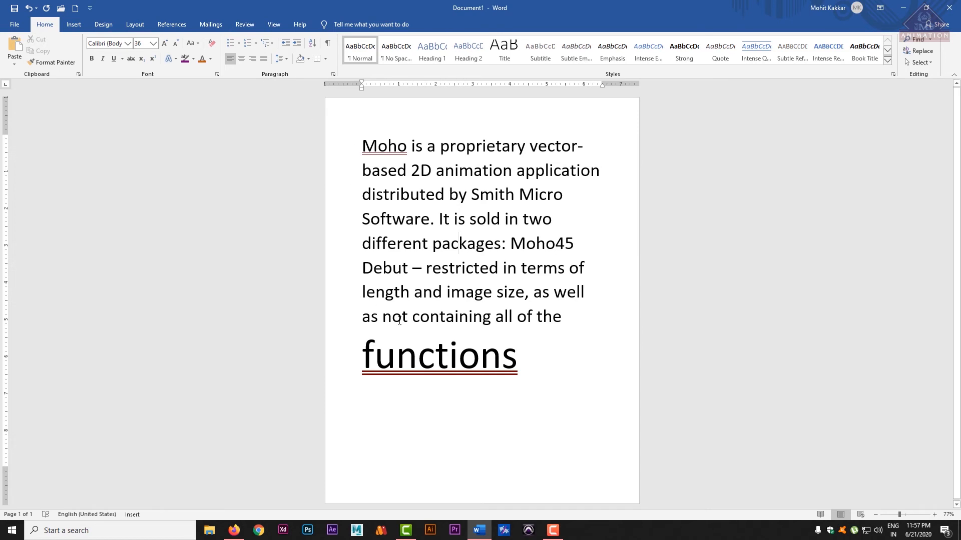
Step: Select the word "functions" in the last line, preview the highlight colors and give its text a dark orange theme color
left_click_drag(526, 357, 311, 358)
left_click(526, 355)
left_click_drag(520, 354, 340, 355)
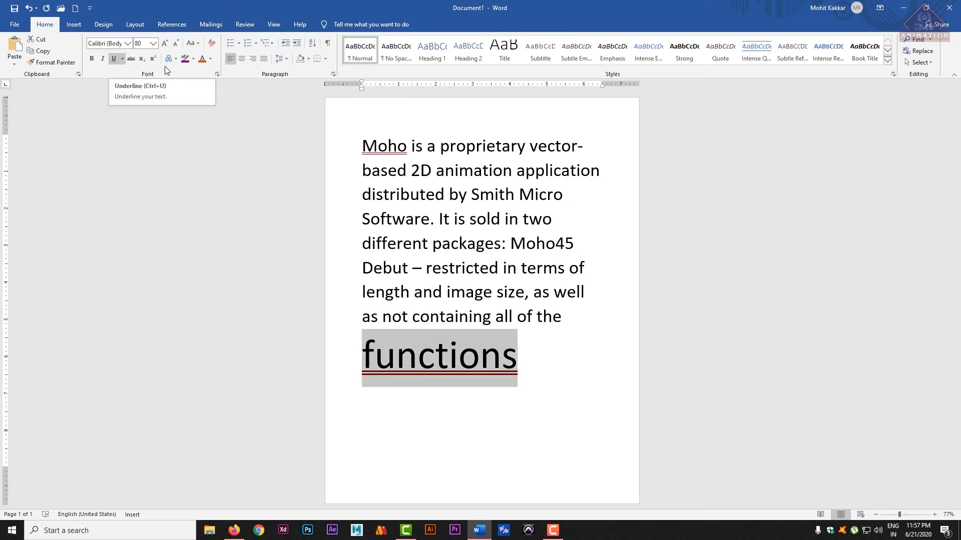
left_click(193, 58)
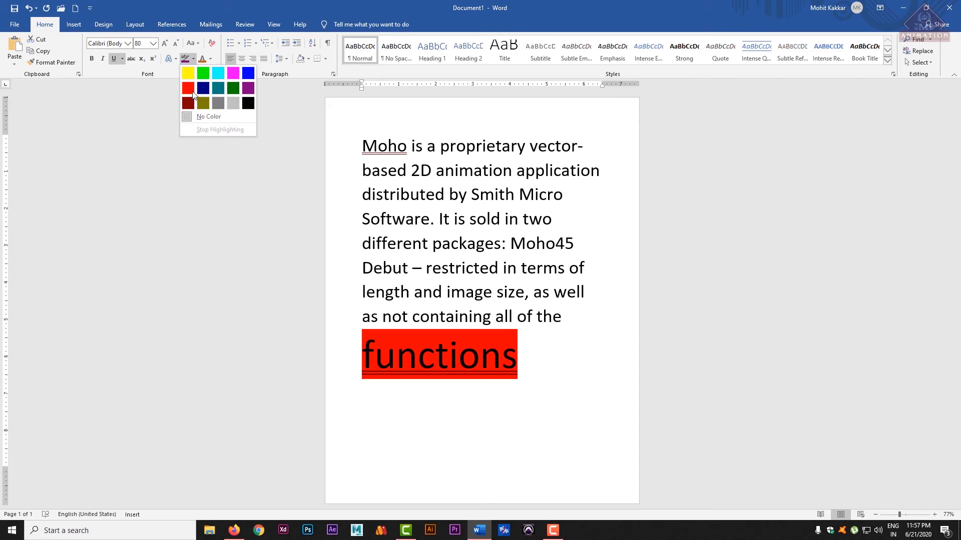
left_click(193, 58)
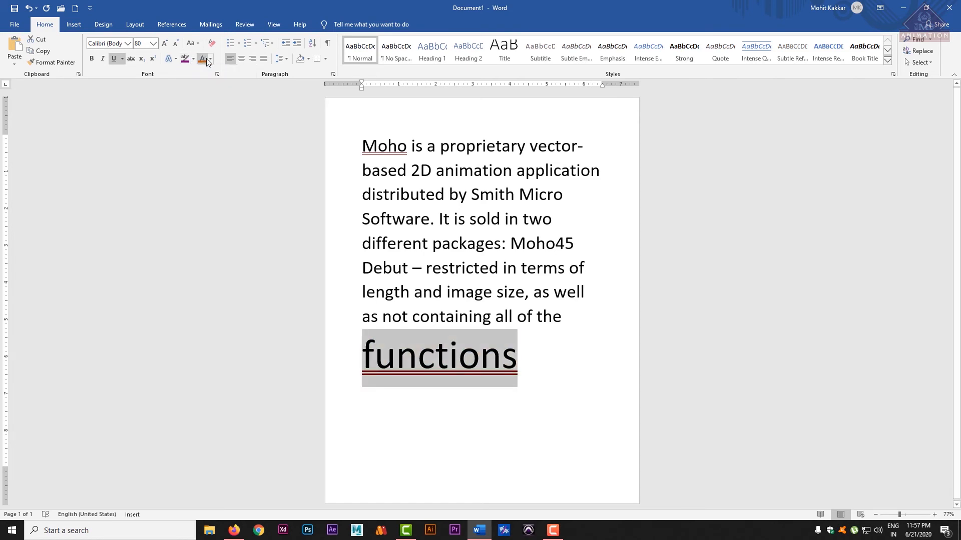
left_click(202, 59)
left_click(210, 60)
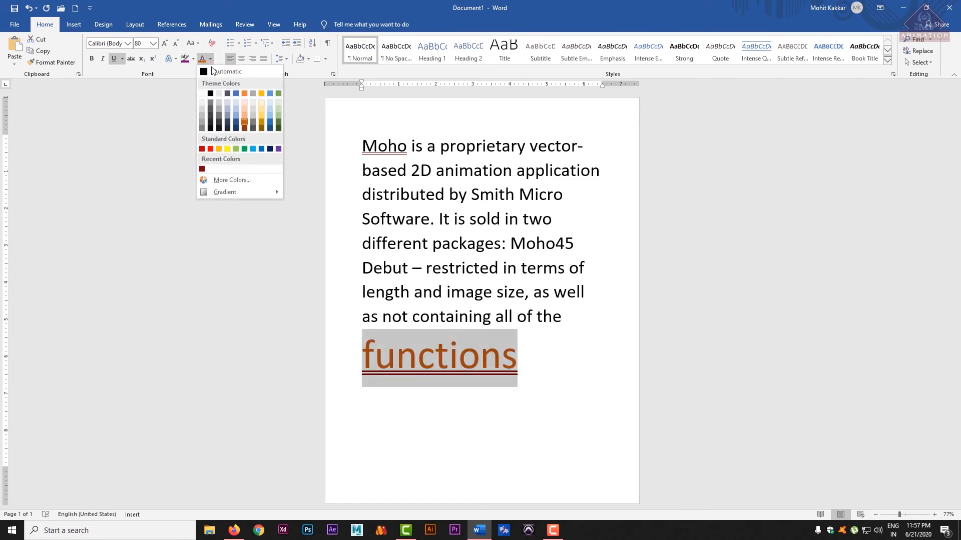
left_click(244, 120)
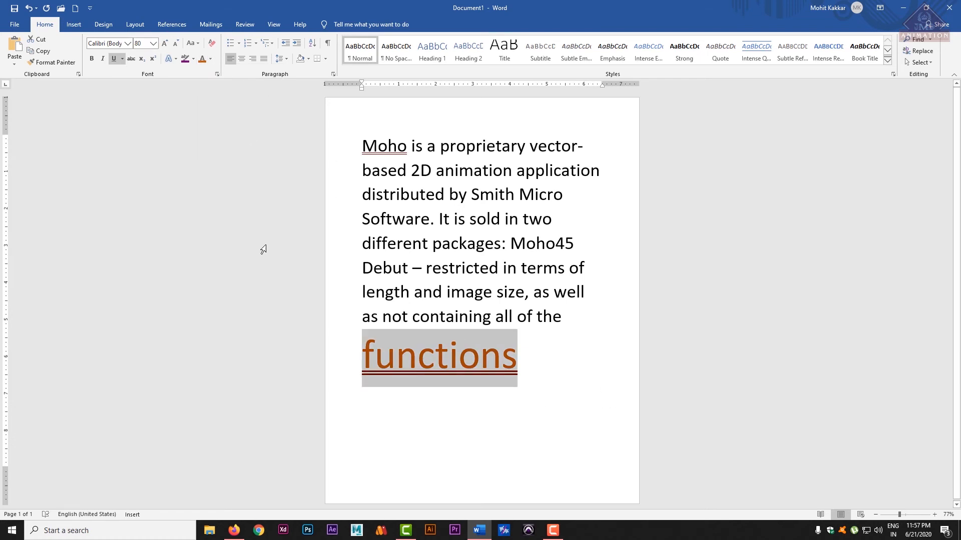
Step: Cut the orange word "functions" and undo the cut
left_click(47, 44)
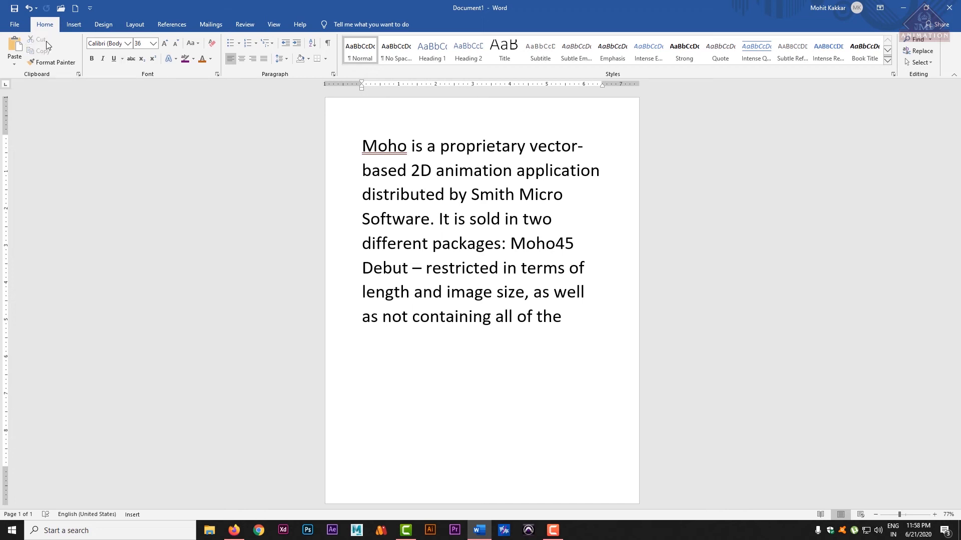
key("ctrl+z")
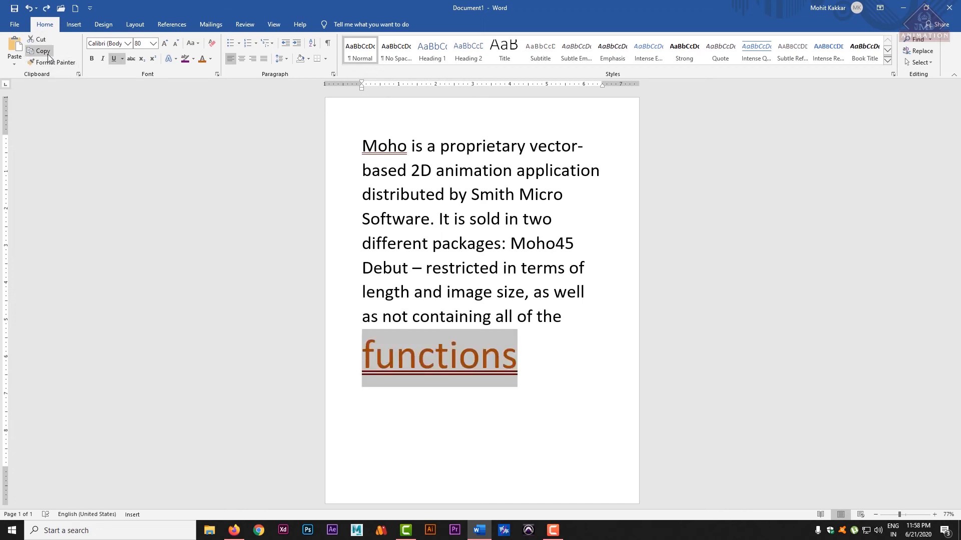
Step: Paste a copy of "functions" on its own line after "It is sold in two", and view the paste options
left_click(556, 220)
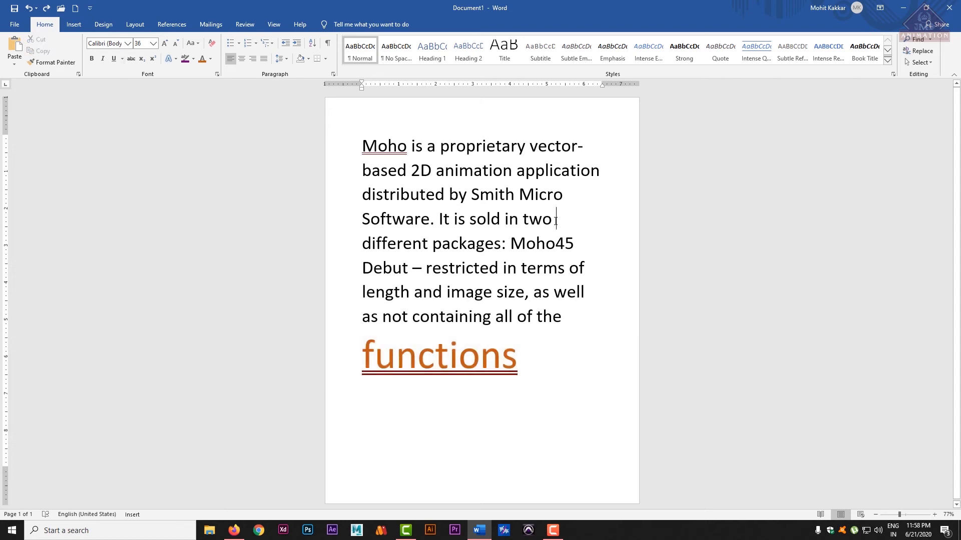
key("Return")
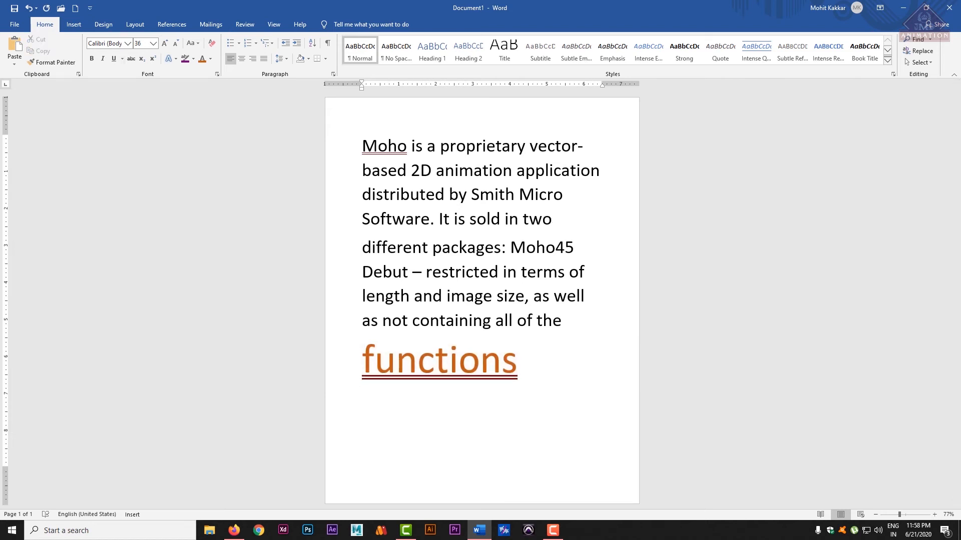
key("ctrl+v")
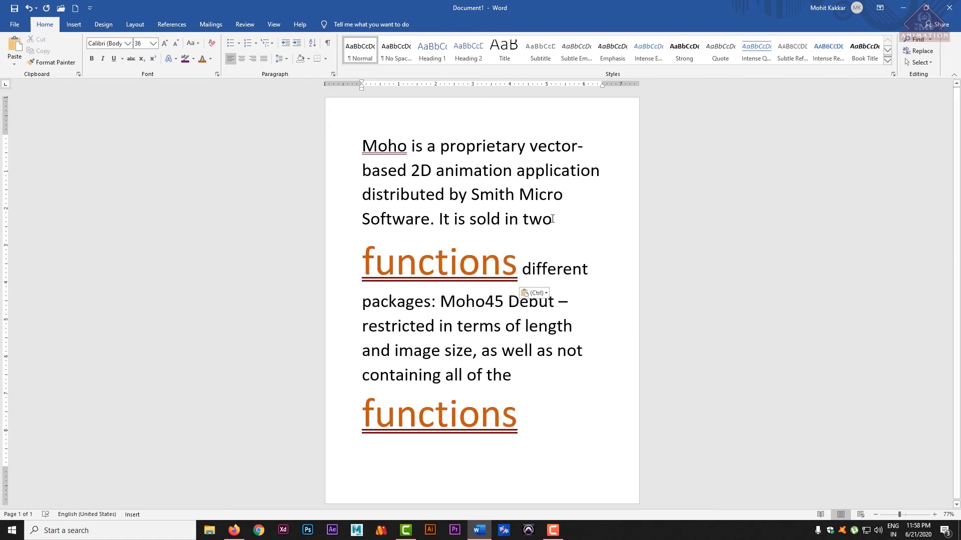
key("Return")
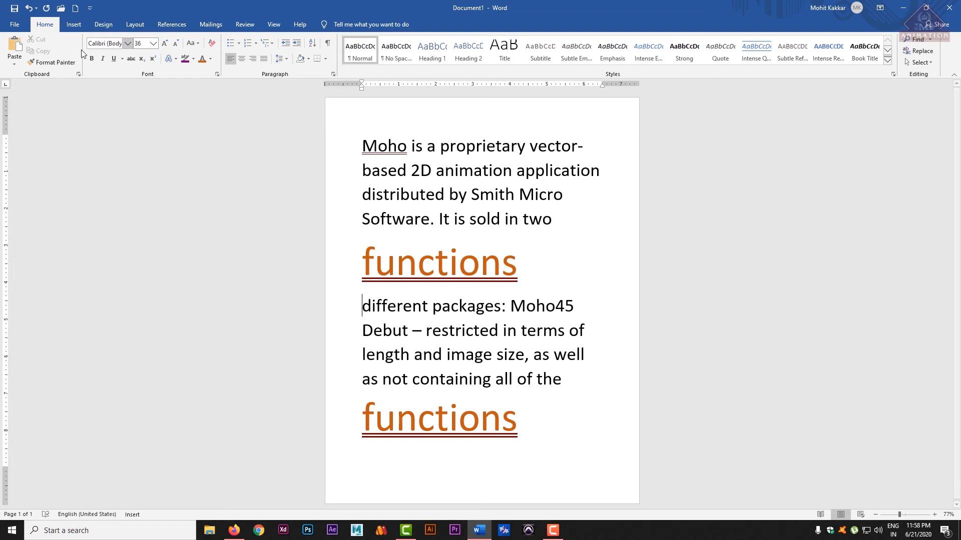
left_click(14, 64)
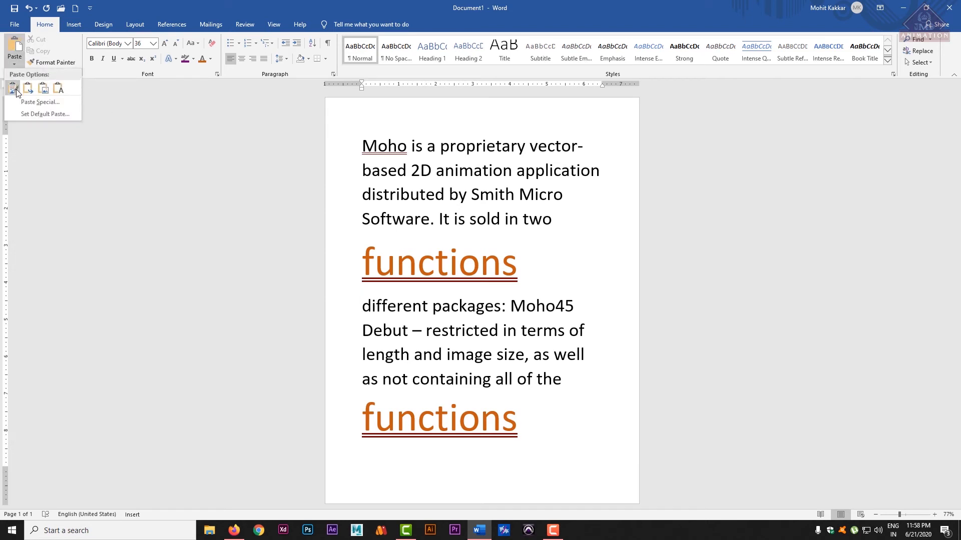
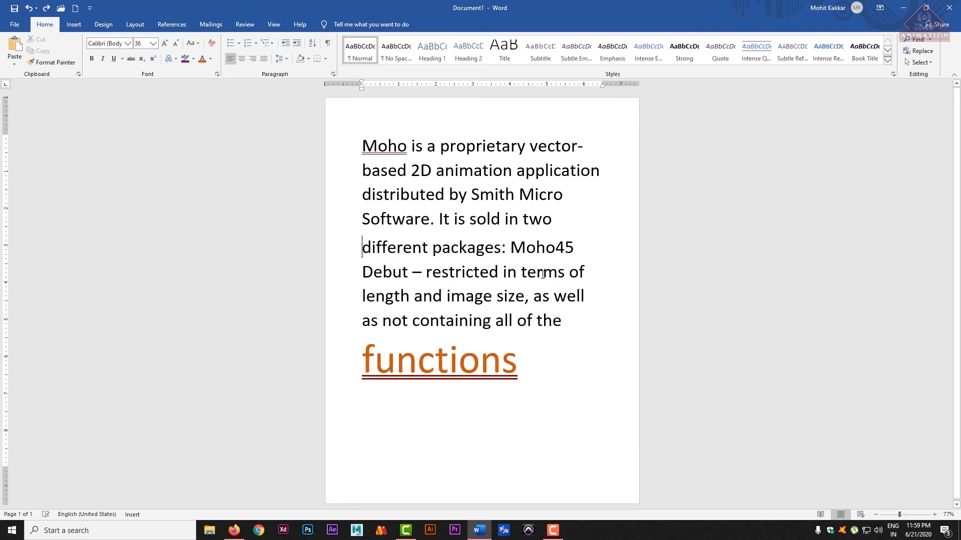
Step: Copy the formatting of "functions" onto "size,", "sold" and "2D" with Format Painter, and turn the tool off
double_click(463, 365)
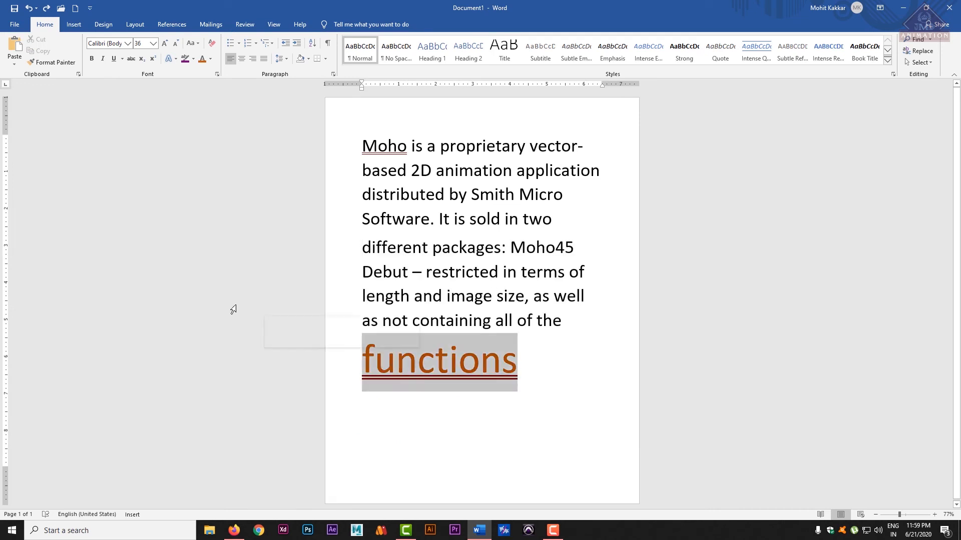
left_click(53, 62)
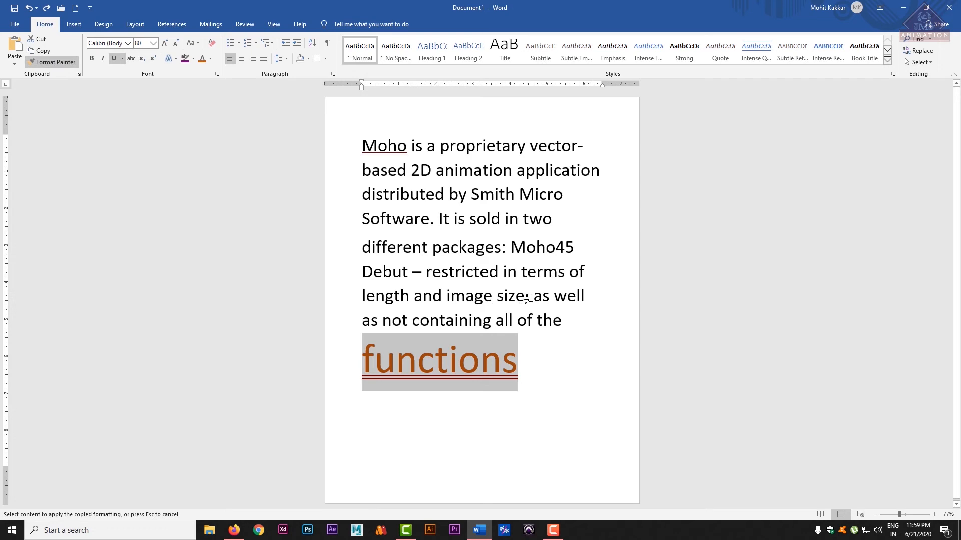
left_click_drag(529, 299, 496, 298)
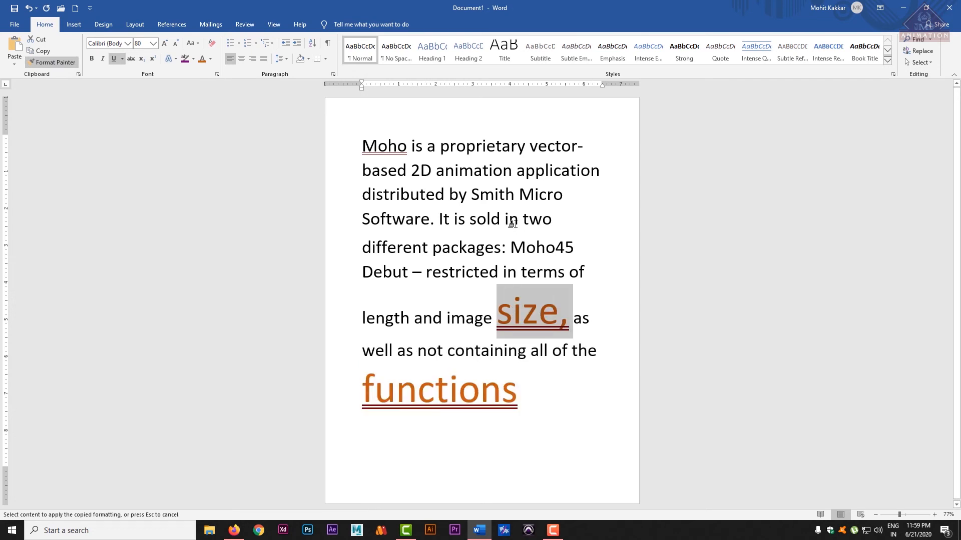
left_click_drag(504, 220, 465, 220)
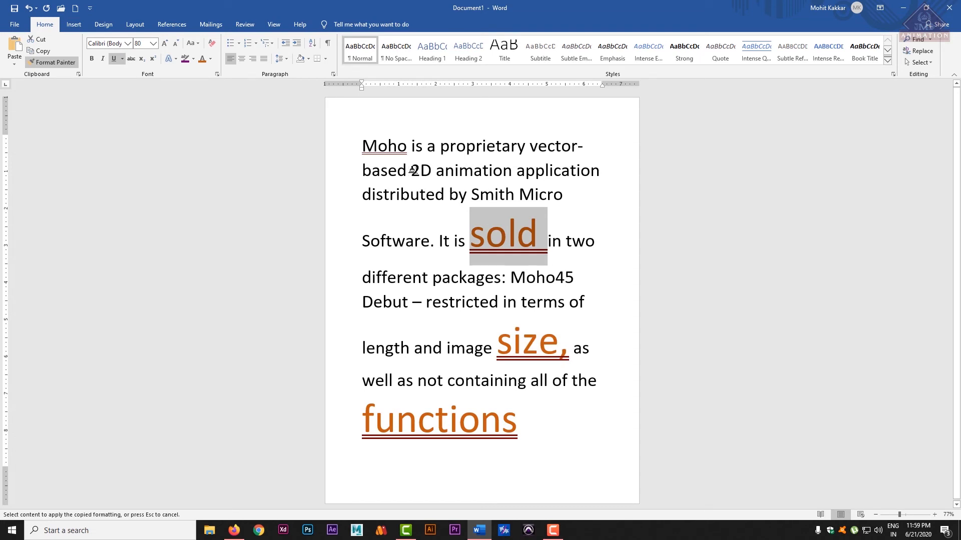
left_click_drag(412, 170, 432, 171)
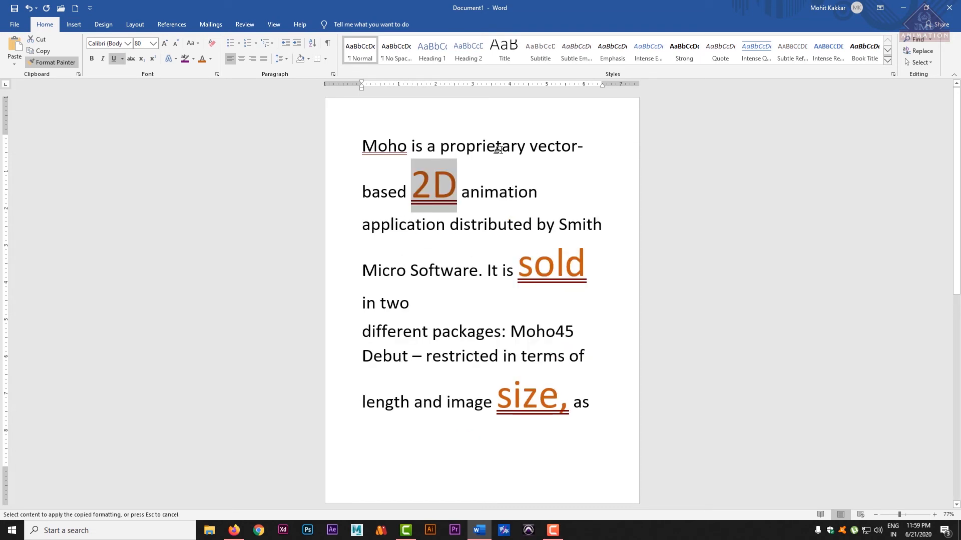
left_click(52, 63)
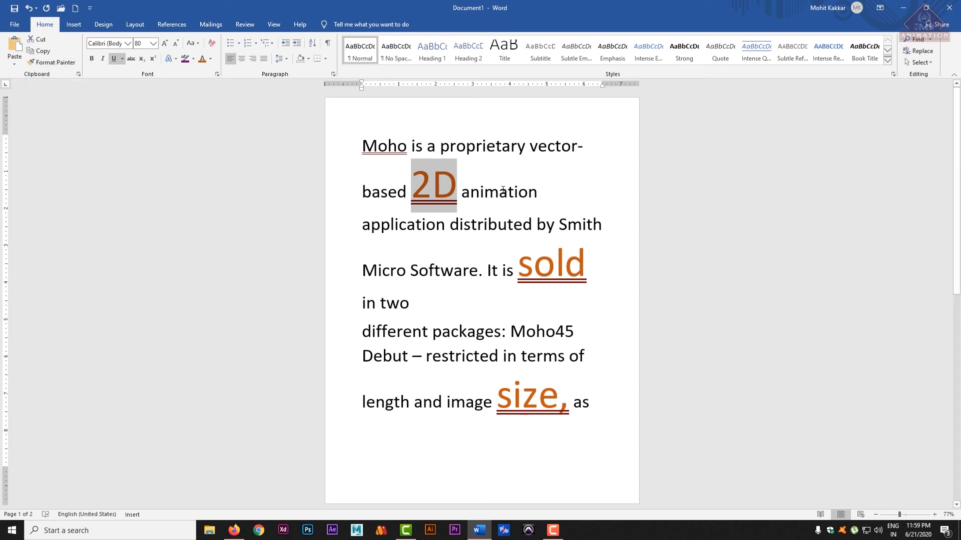
Step: Activate Format Painter from the word "vector", view the paste options and leave both without applying anything
left_click(573, 147)
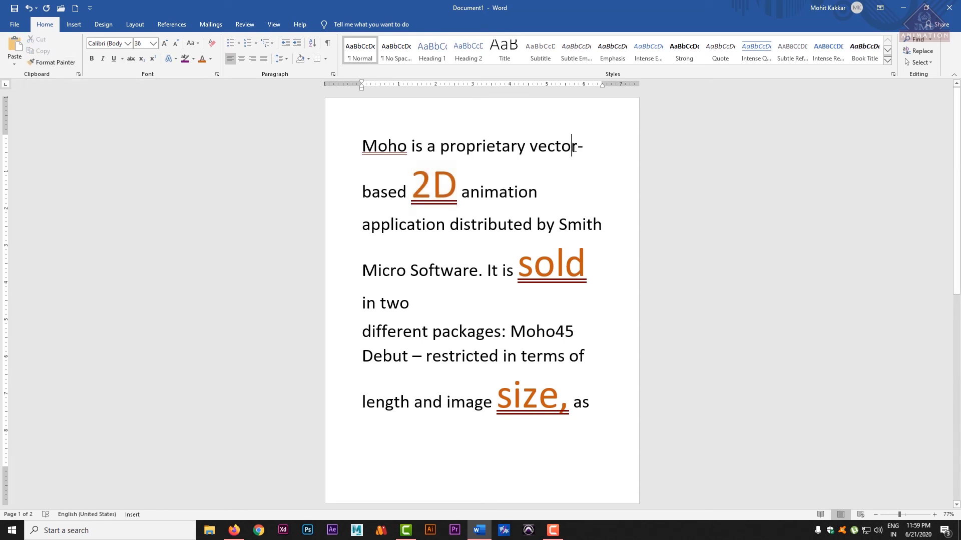
left_click(56, 62)
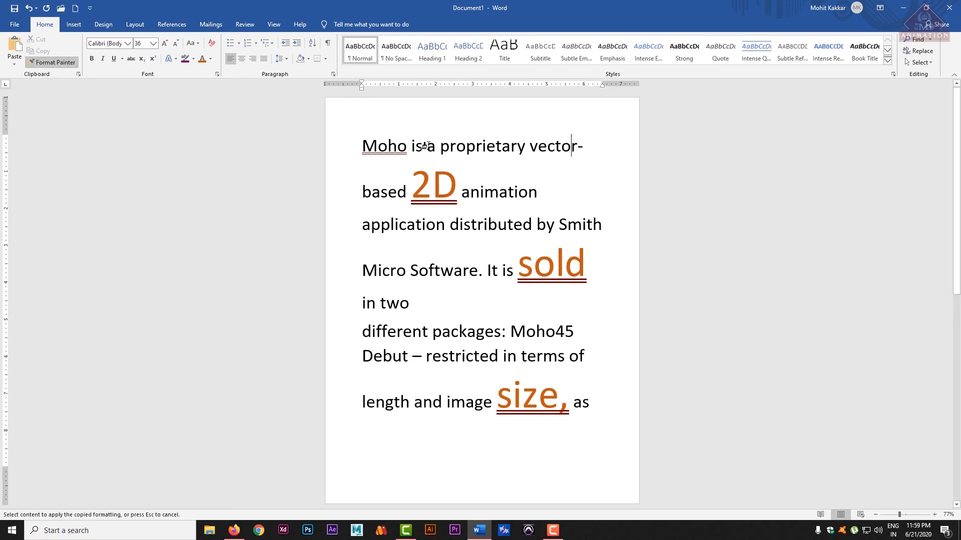
left_click(19, 65)
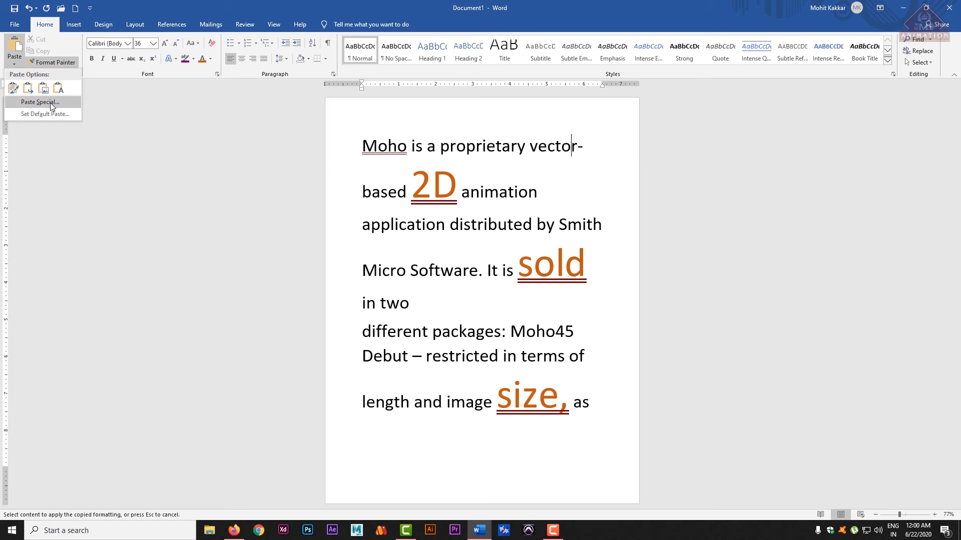
left_click(69, 76)
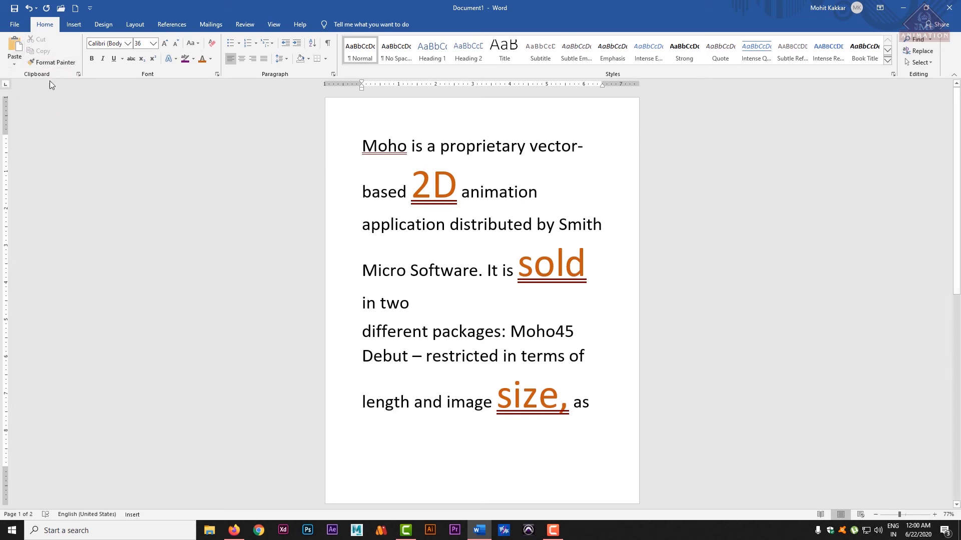
Step: Show the Clipboard pane, copy the orange word "sold" and paste it after "in two"
left_click(596, 264)
left_click_drag(582, 274, 515, 272)
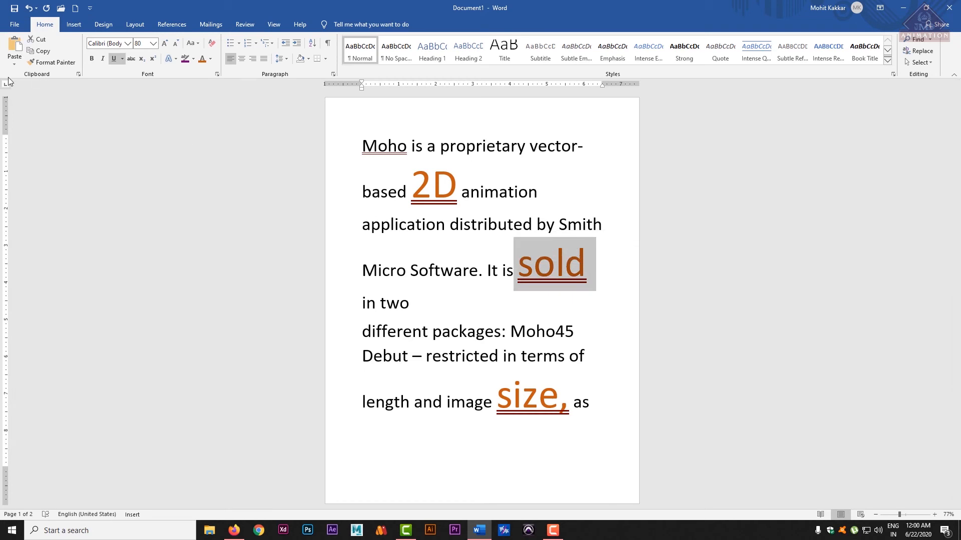
left_click(78, 74)
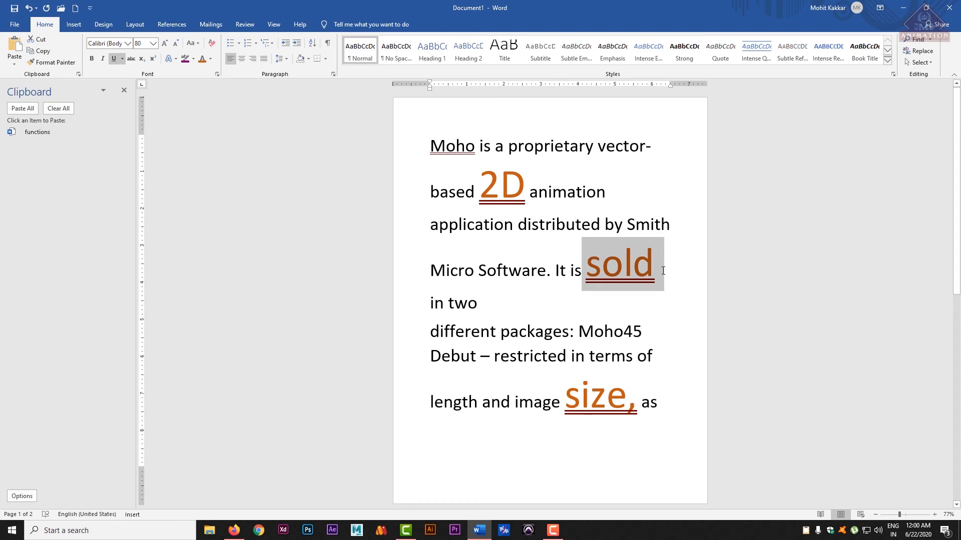
key("ctrl+c")
left_click(480, 304)
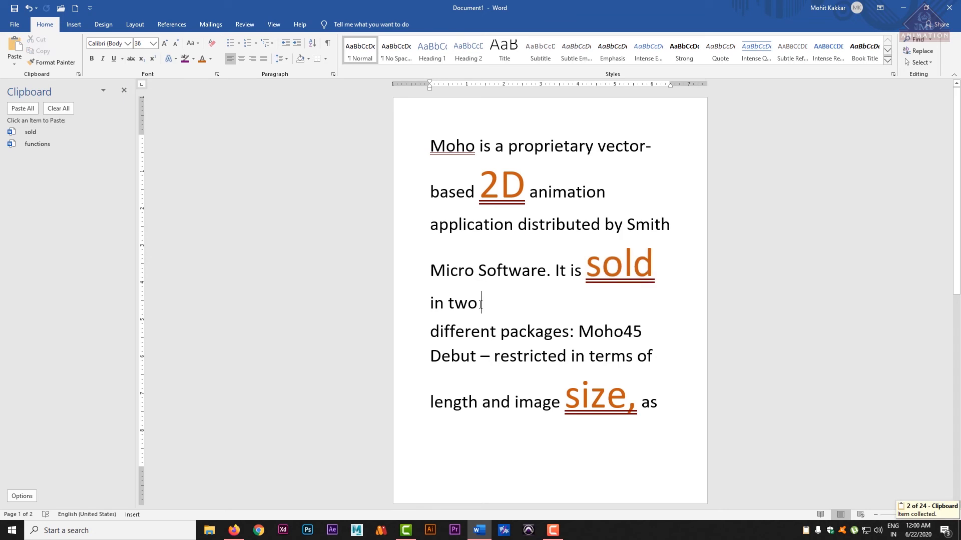
key("ctrl+v")
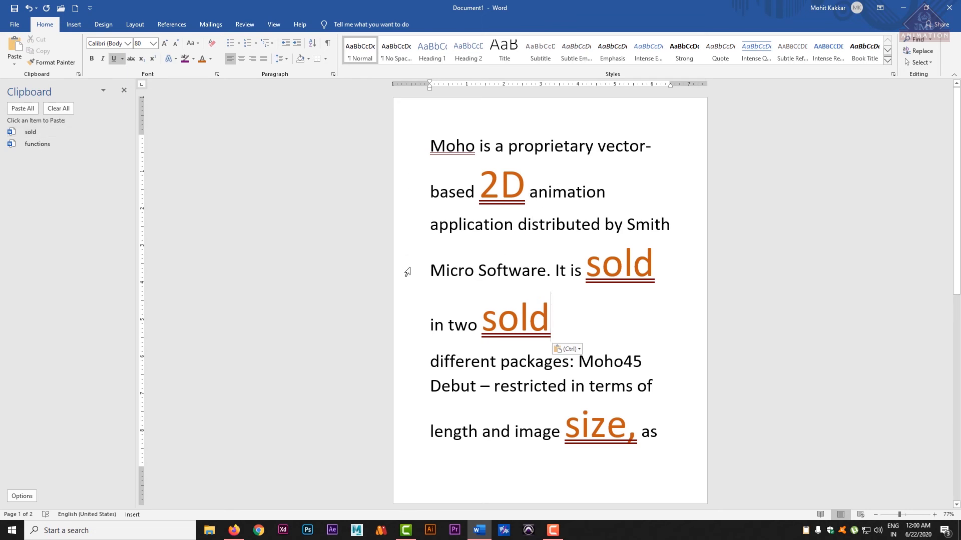
Step: Copy the word "Micro" and paste it at the start of a new line begun after "Smith Micro"
left_click_drag(430, 273, 475, 274)
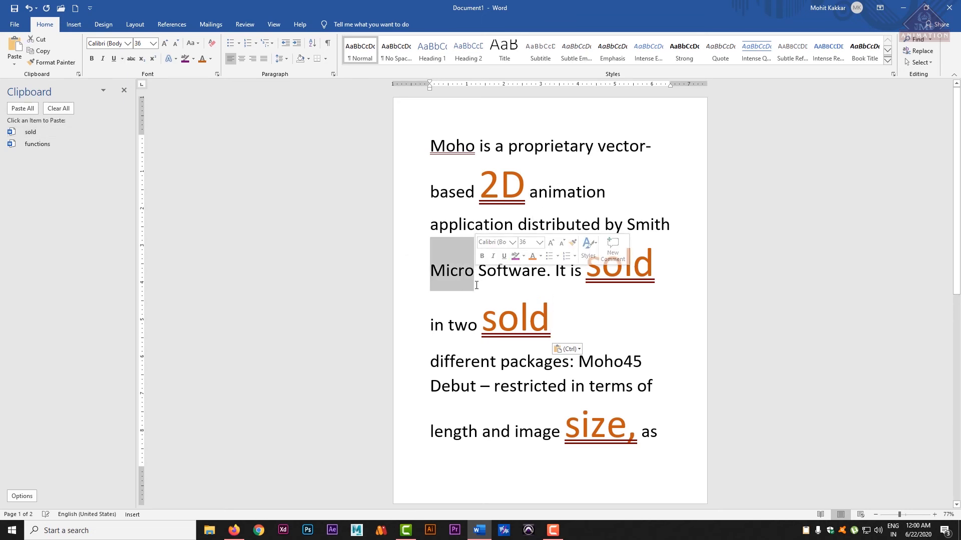
key("ctrl+c")
left_click(475, 276)
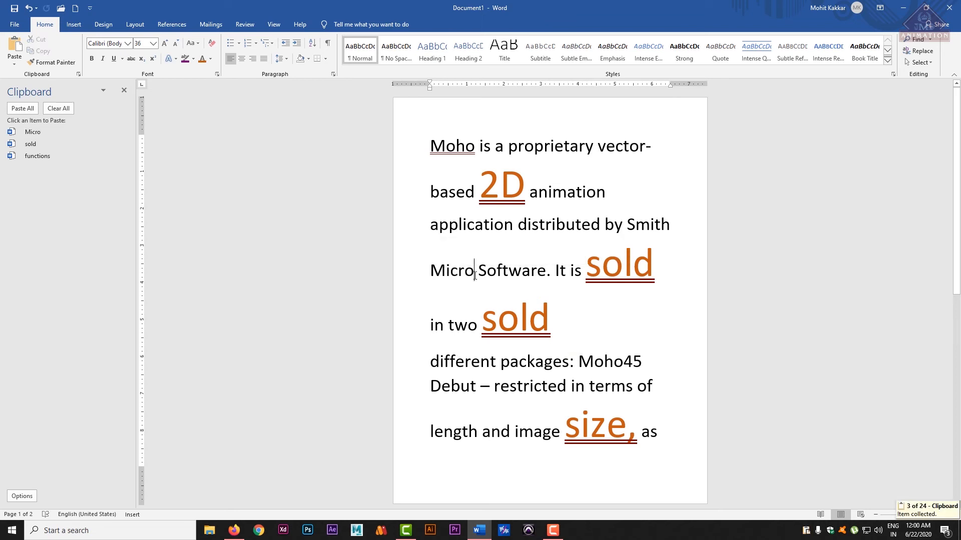
key("Return")
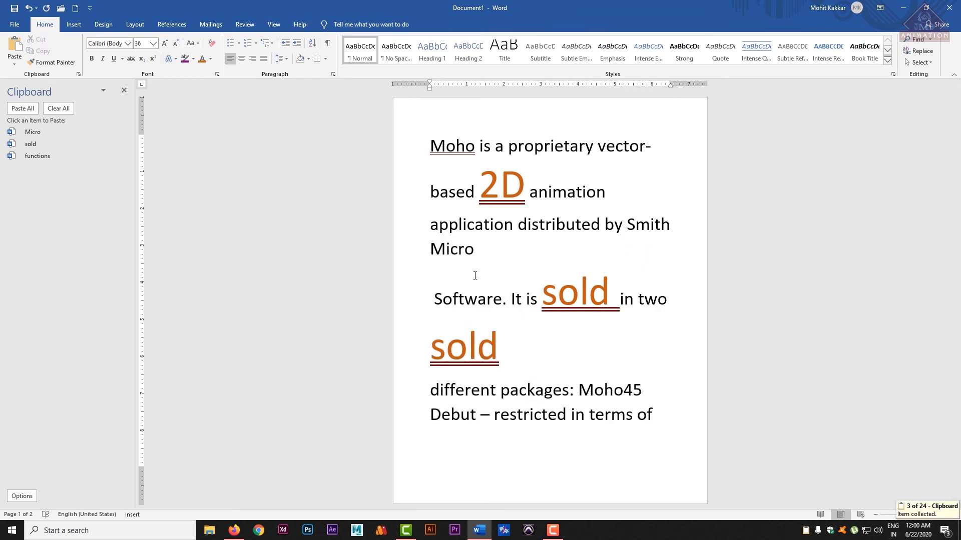
key("ctrl+v")
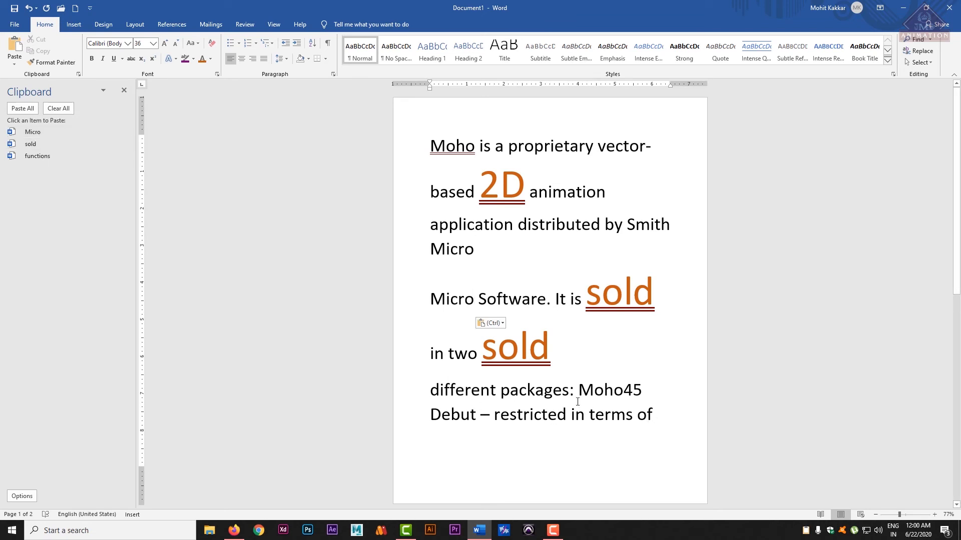
Step: Delete all text from the document
left_click_drag(577, 402, 245, 95)
key("Delete")
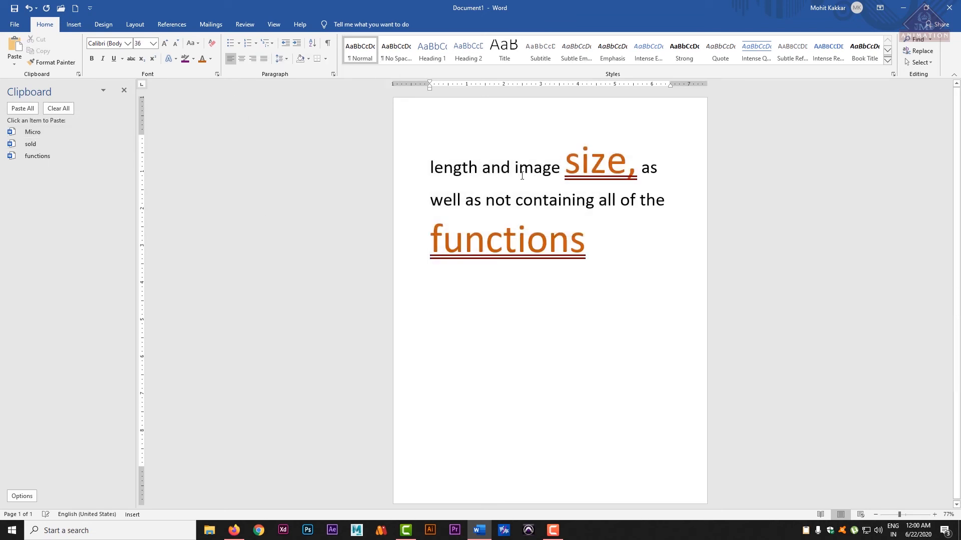
key("ctrl+a")
key("Delete")
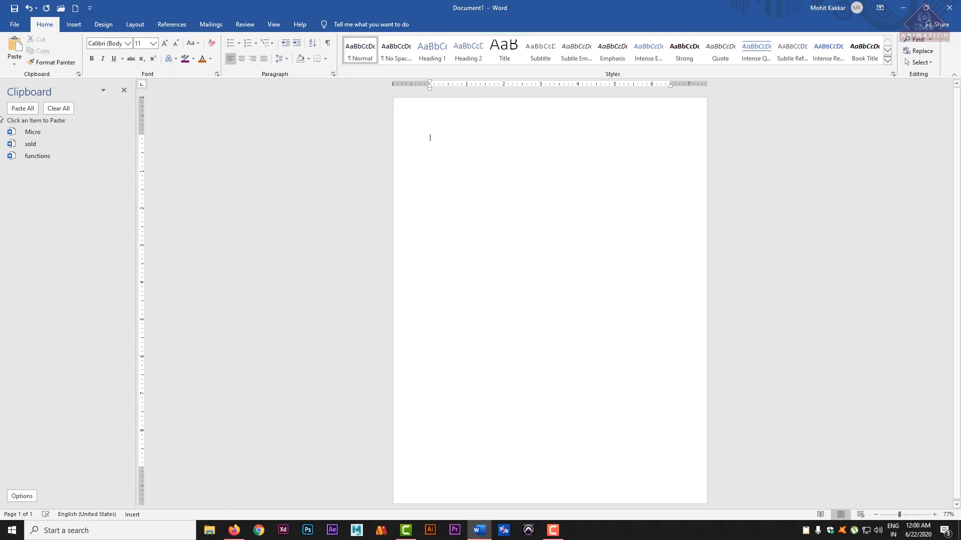
Step: Paste the collected items "sold", "Micro" and "functions" from the Clipboard pane into the blank document, in that order
left_click(27, 145)
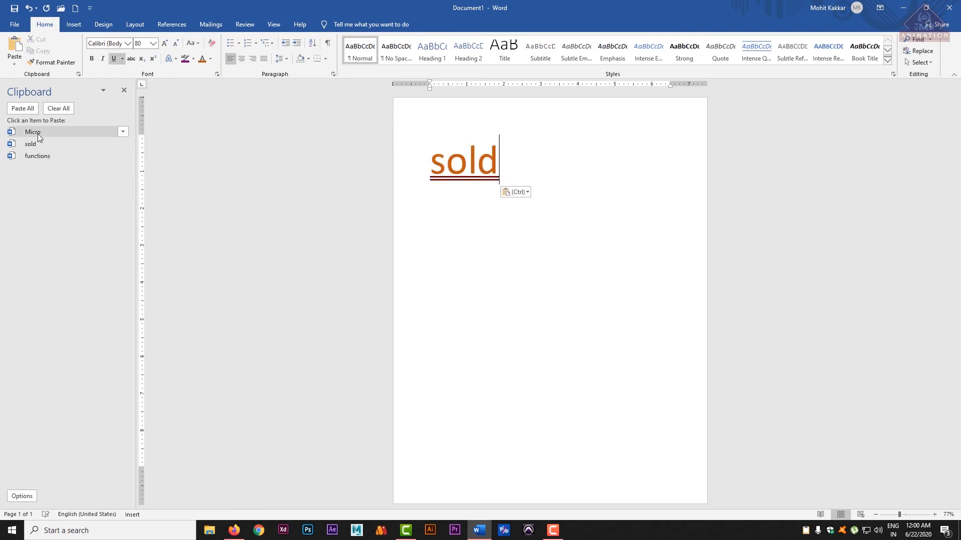
left_click(39, 134)
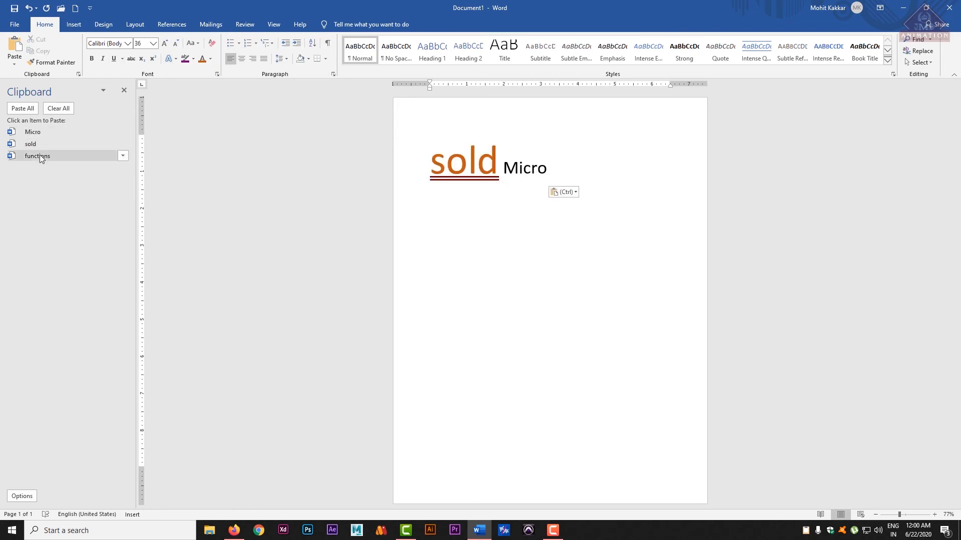
left_click(40, 156)
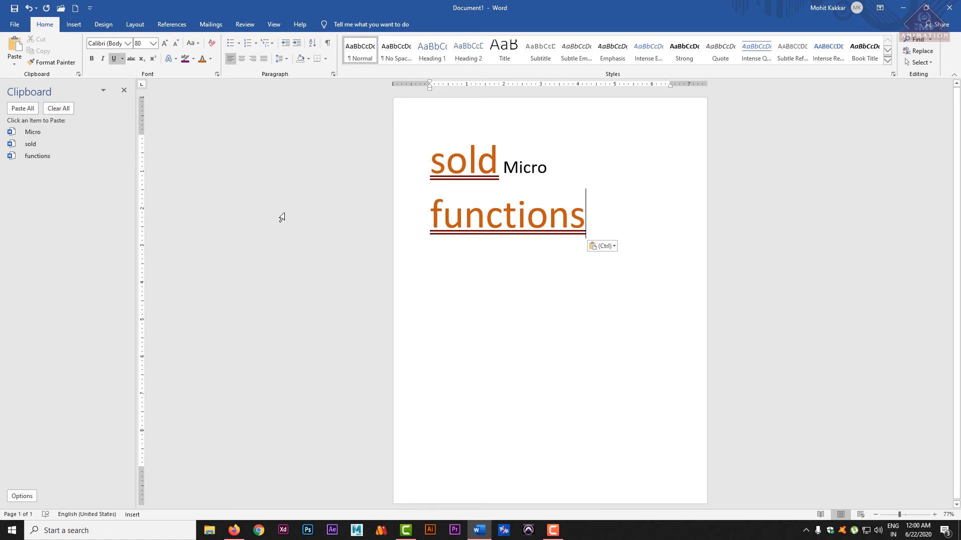
Step: Undo the pastes, the deletion and the earlier Format Painter changes, back to the paragraph with only "functions" in large orange text
key("ctrl+z")
key("ctrl+z")
key("ctrl+z")
key("ctrl+z")
key("ctrl+z")
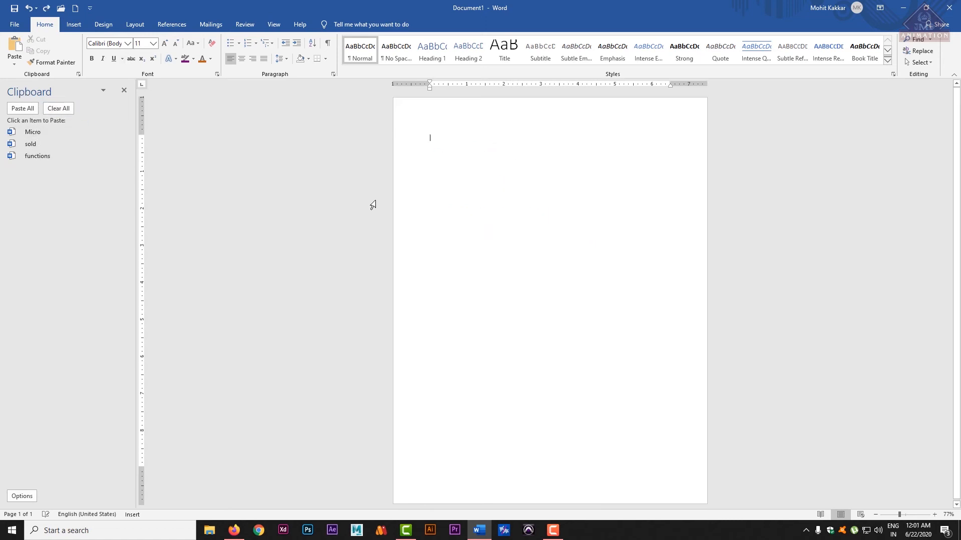
key("ctrl+z")
key("ctrl+z")
key("ctrl+z")
key("ctrl+z")
key("ctrl+z")
key("ctrl+z")
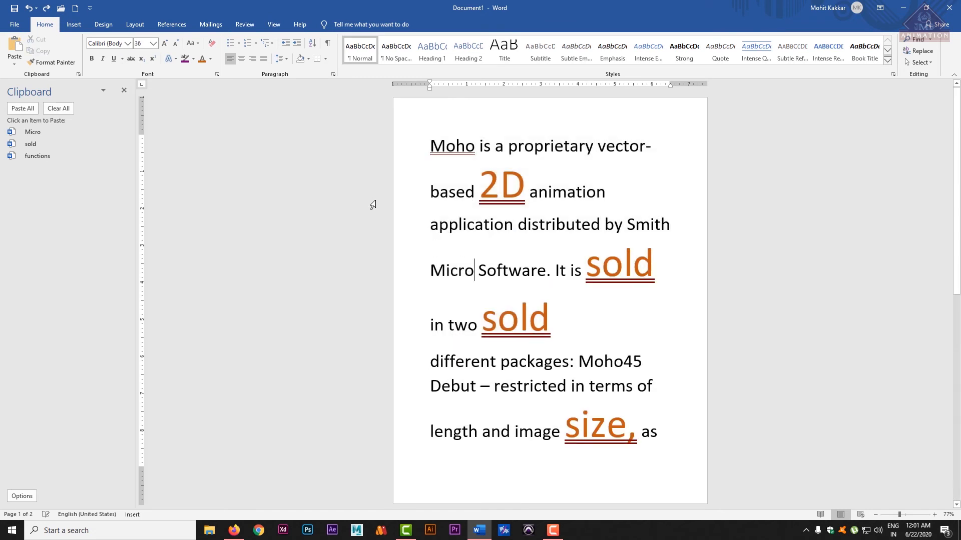
key("ctrl+z")
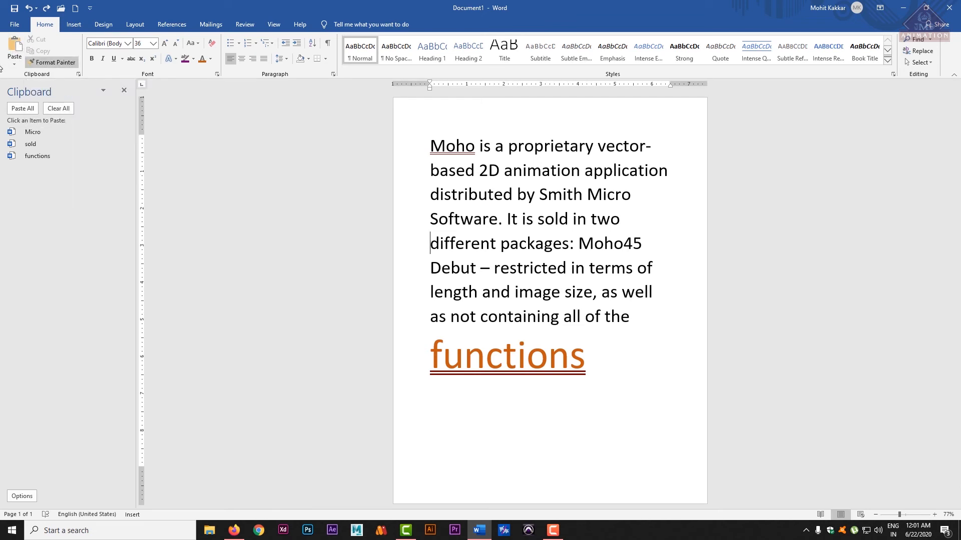
left_click(16, 64)
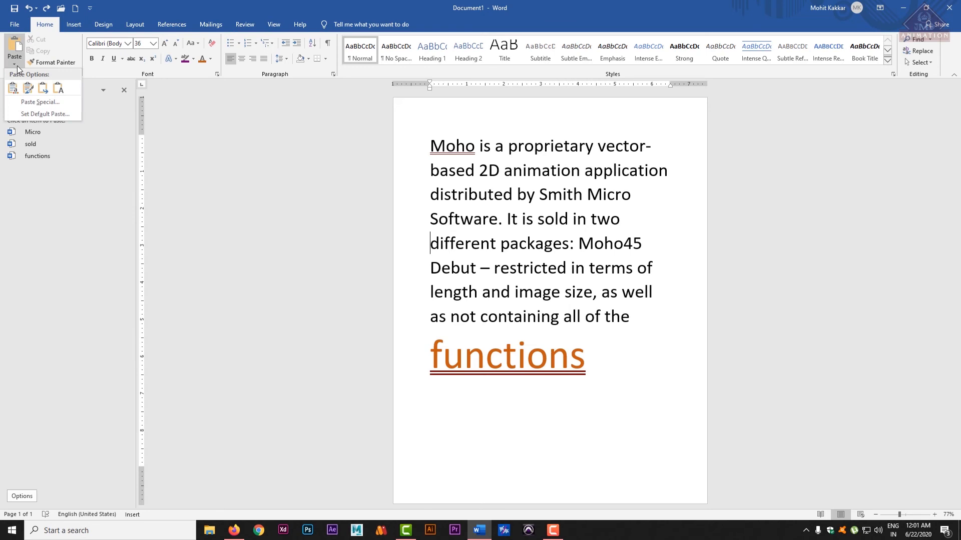
left_click(101, 101)
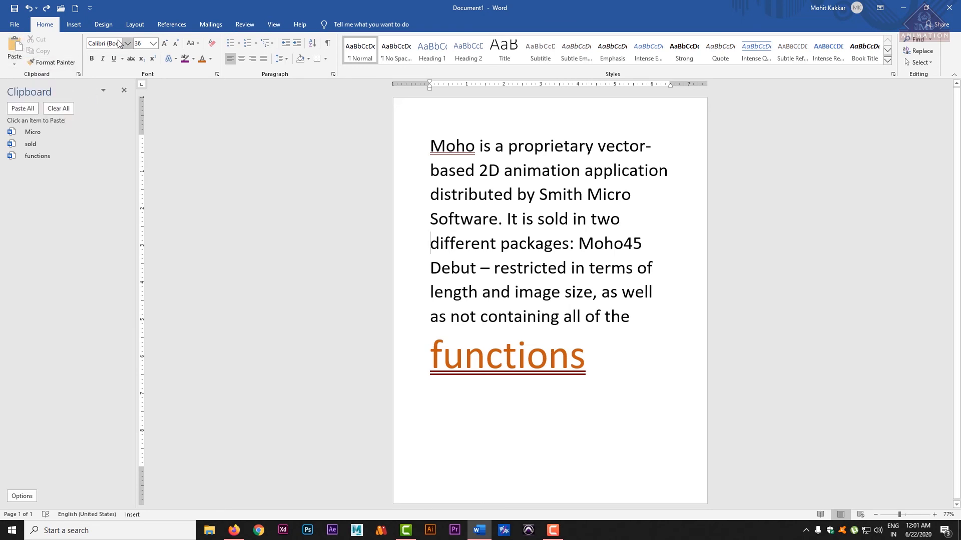
left_click(477, 145)
Step: Change the font of the word "proprietary" in the first line to Alien Encounters
left_click_drag(509, 147, 594, 147)
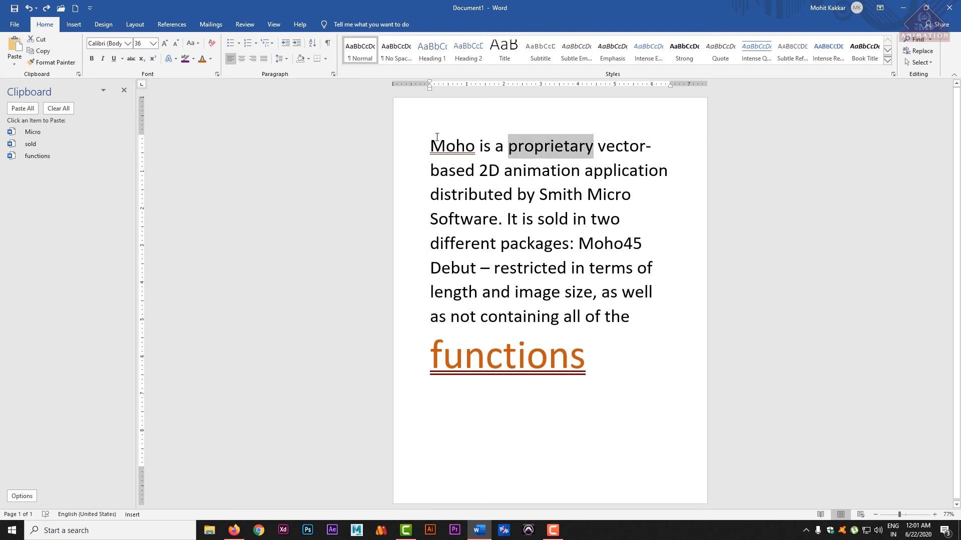
left_click(128, 42)
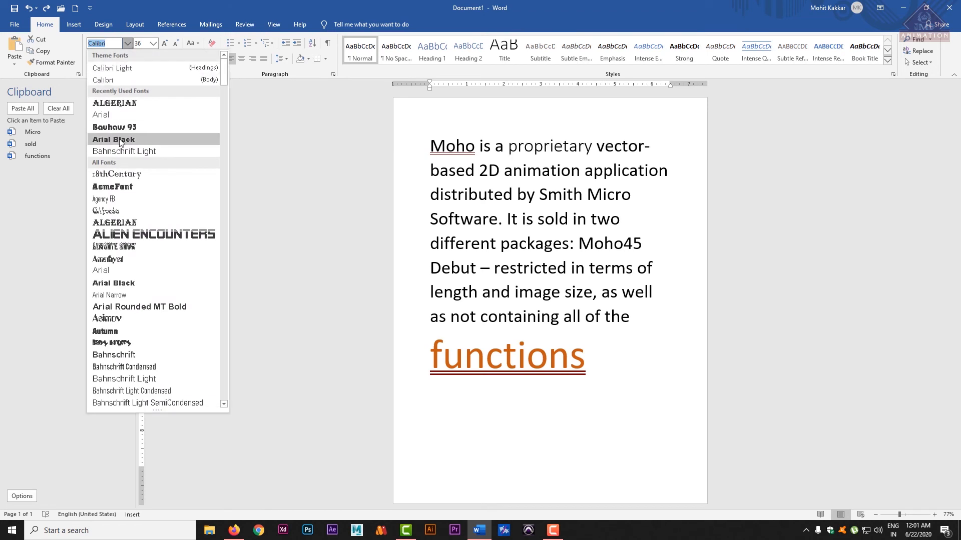
left_click(134, 234)
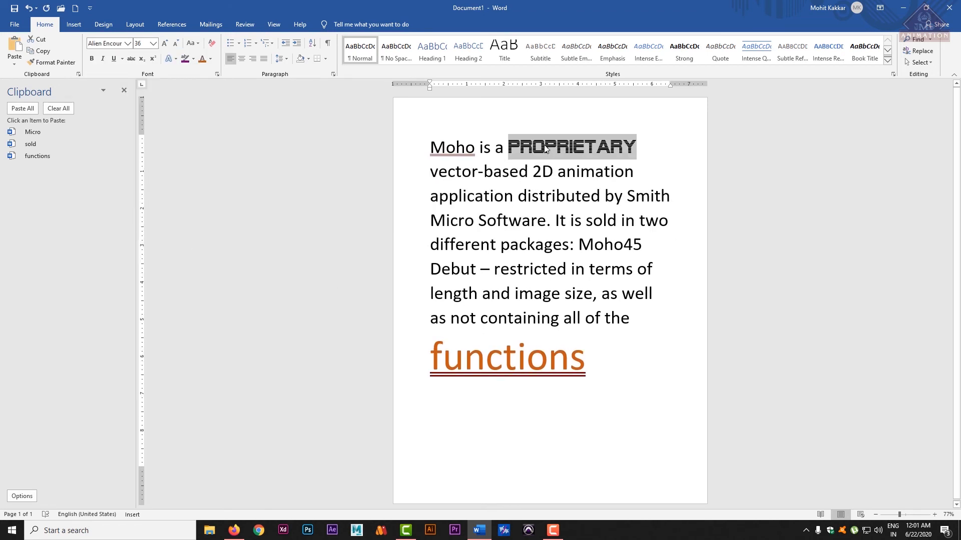
left_click_drag(548, 148, 683, 147)
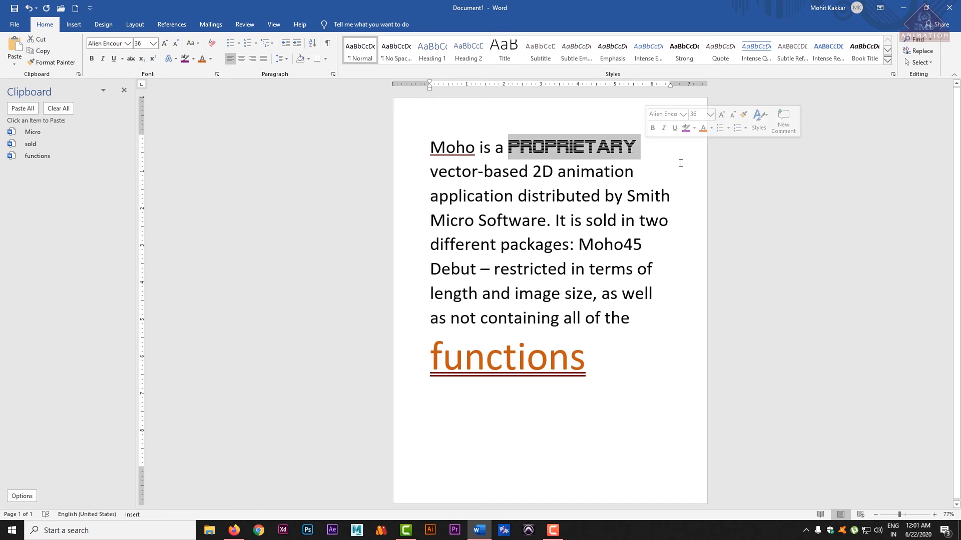
left_click(647, 176)
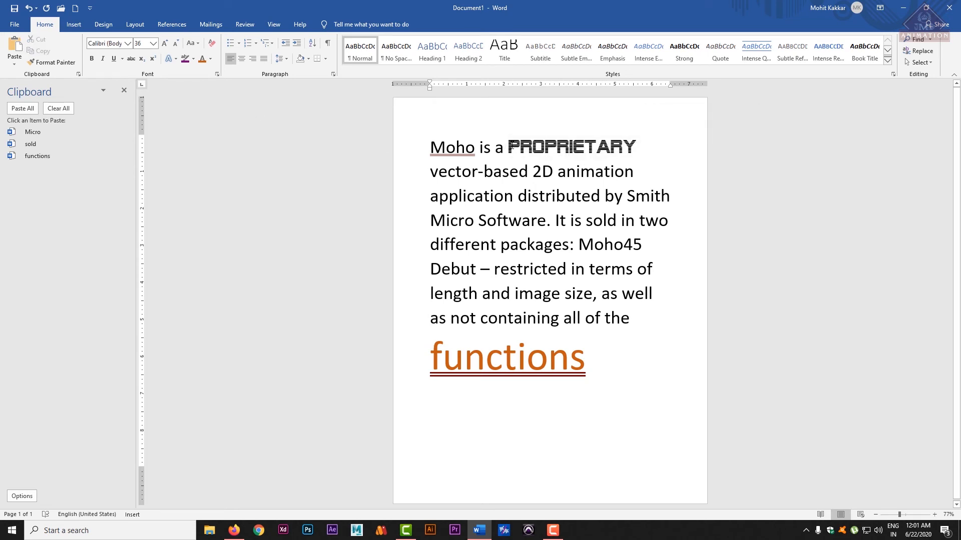
Step: Try font size 1638 on the word "proprietary", and reduce it to size 20
left_click_drag(508, 147, 654, 146)
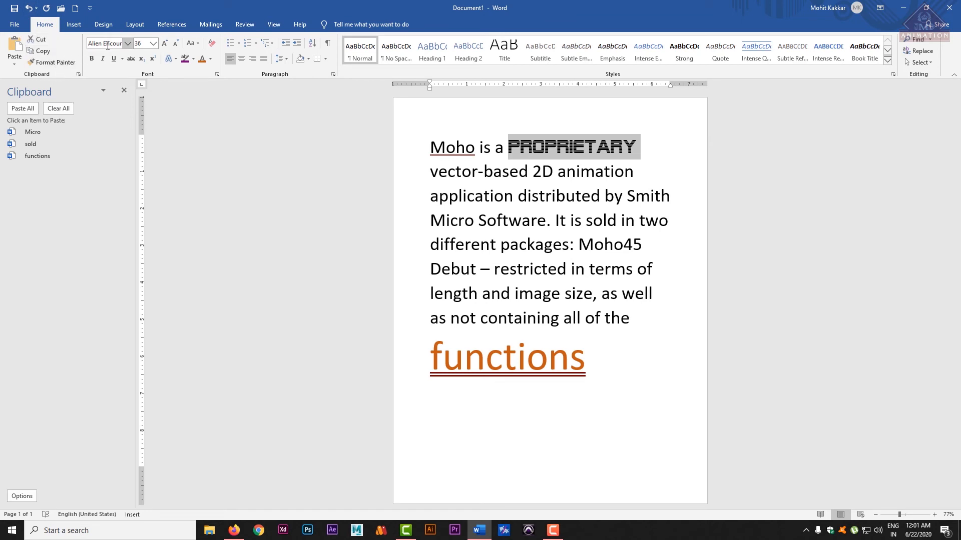
left_click(121, 59)
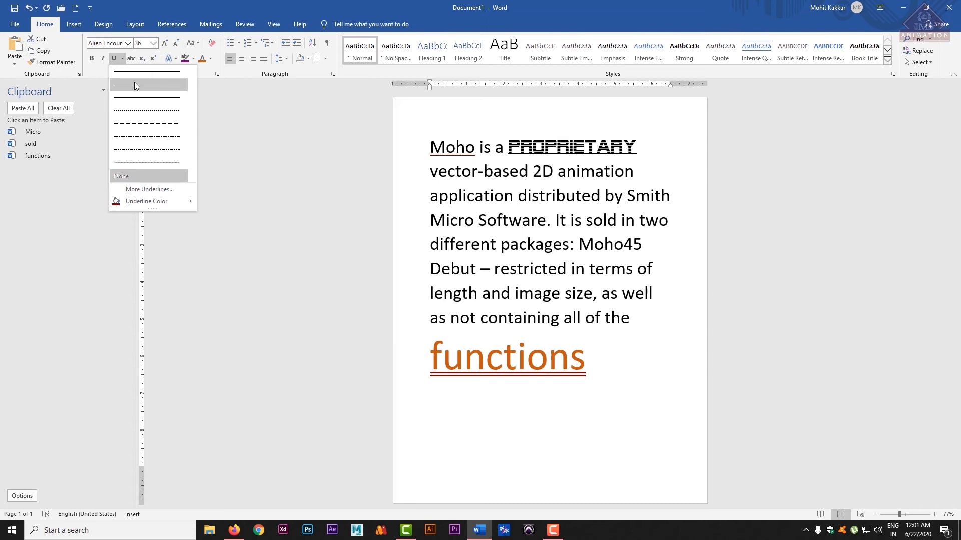
left_click(133, 49)
left_click(153, 45)
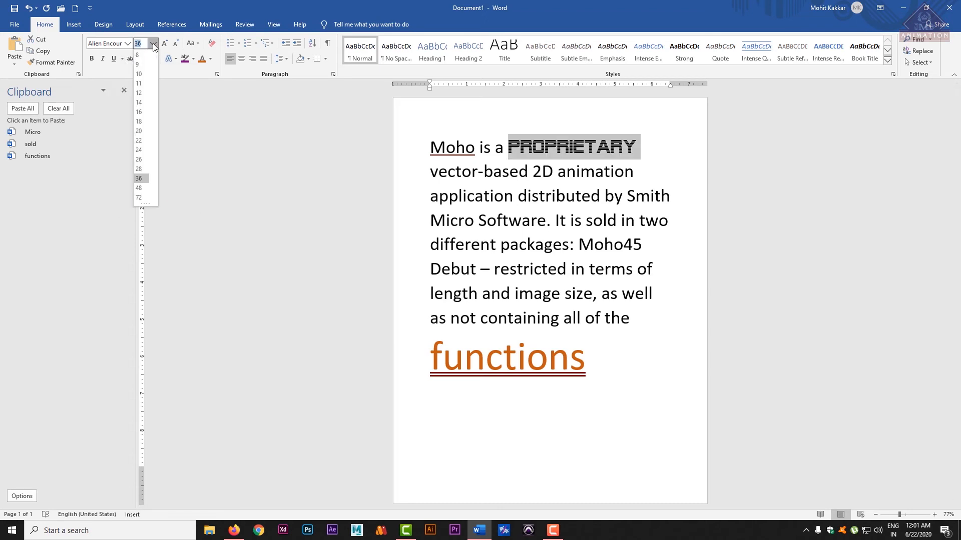
left_click(152, 43)
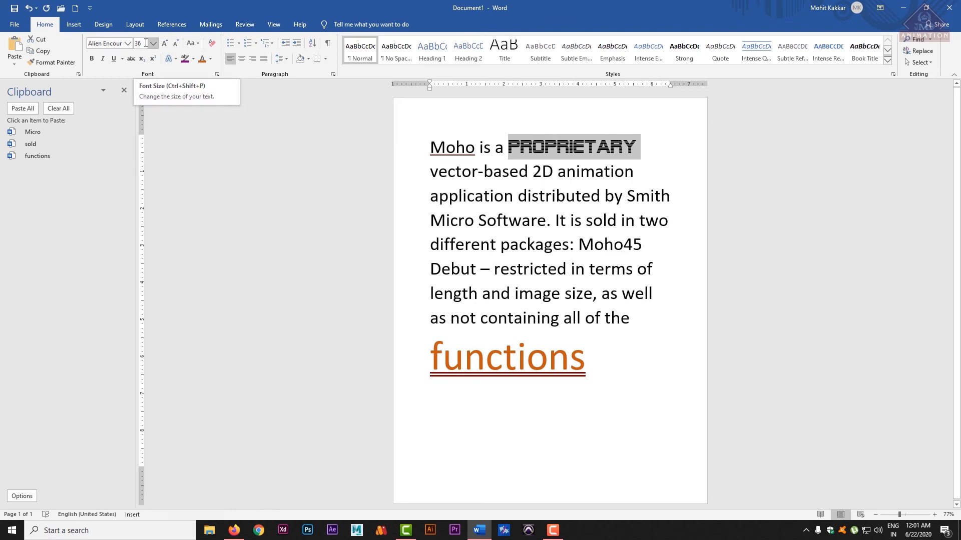
left_click(146, 42)
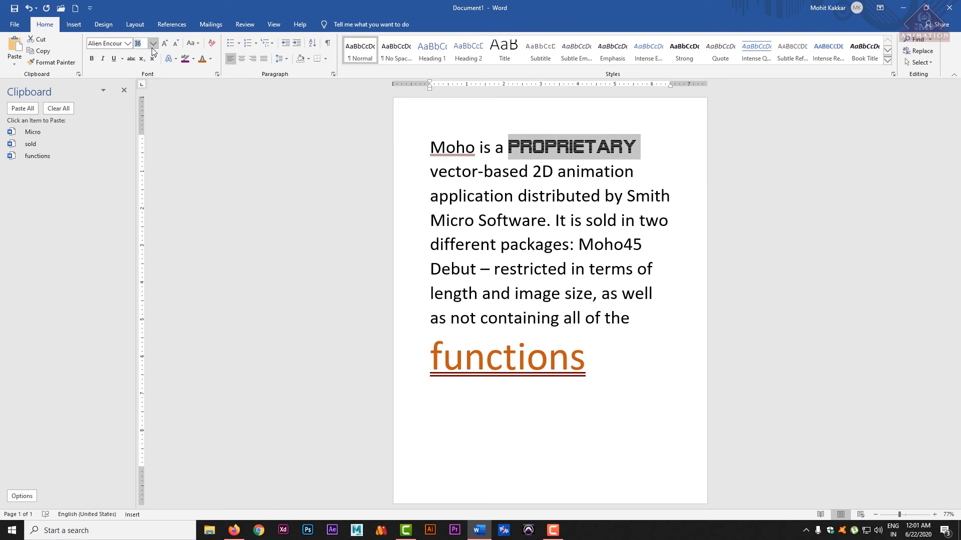
type("1638")
key("Return")
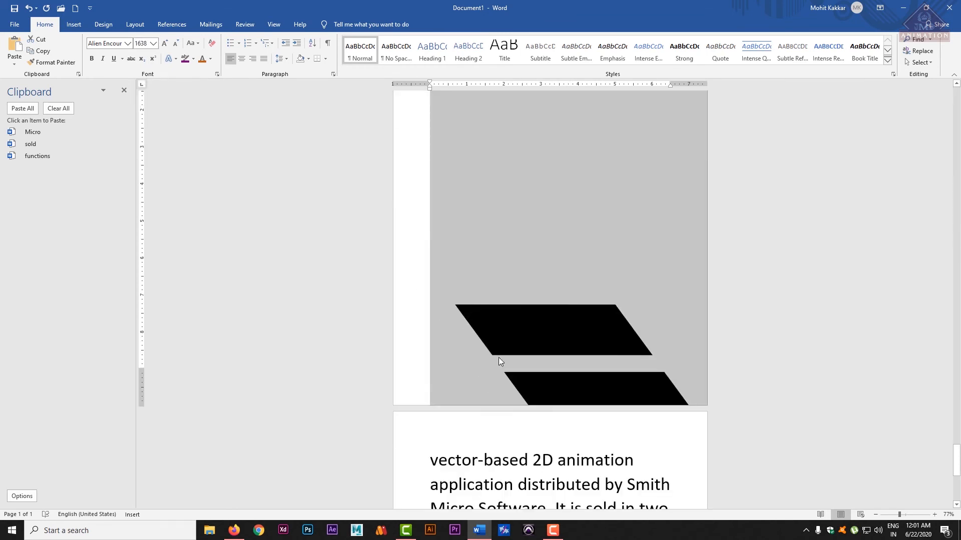
left_click(149, 43)
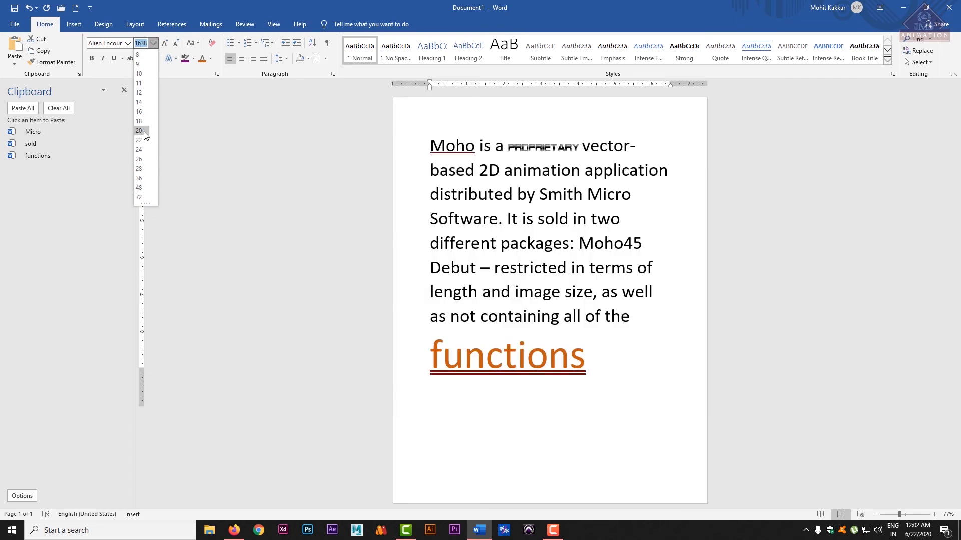
left_click(143, 131)
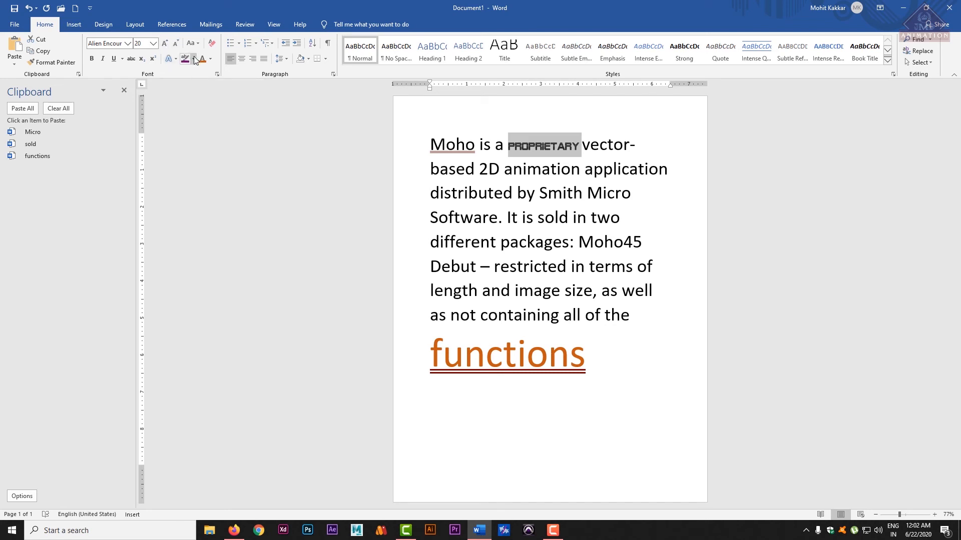
Step: Apply strikethrough to the word "proprietary" and change it to double strikethrough in the Font settings
left_click(131, 58)
left_click(131, 60)
left_click(131, 59)
left_click(218, 74)
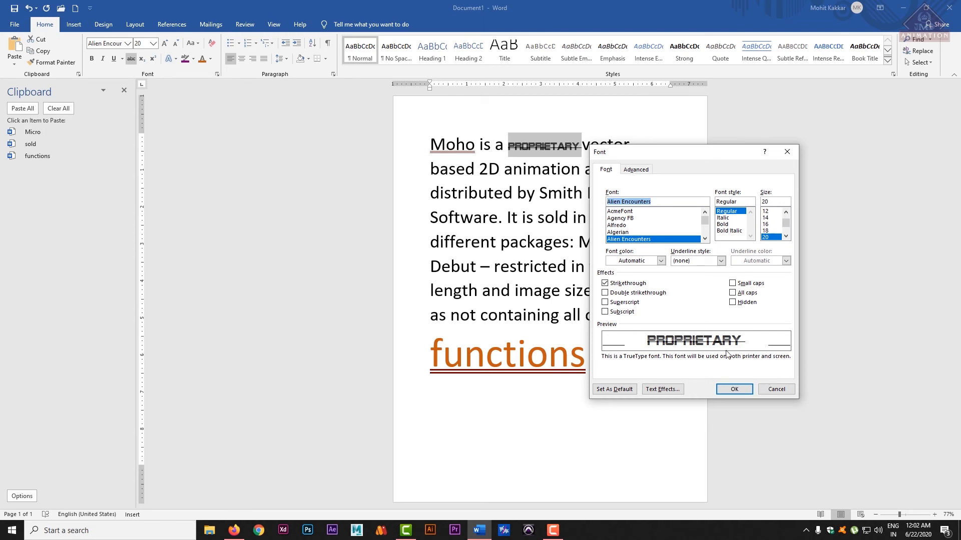
left_click(606, 293)
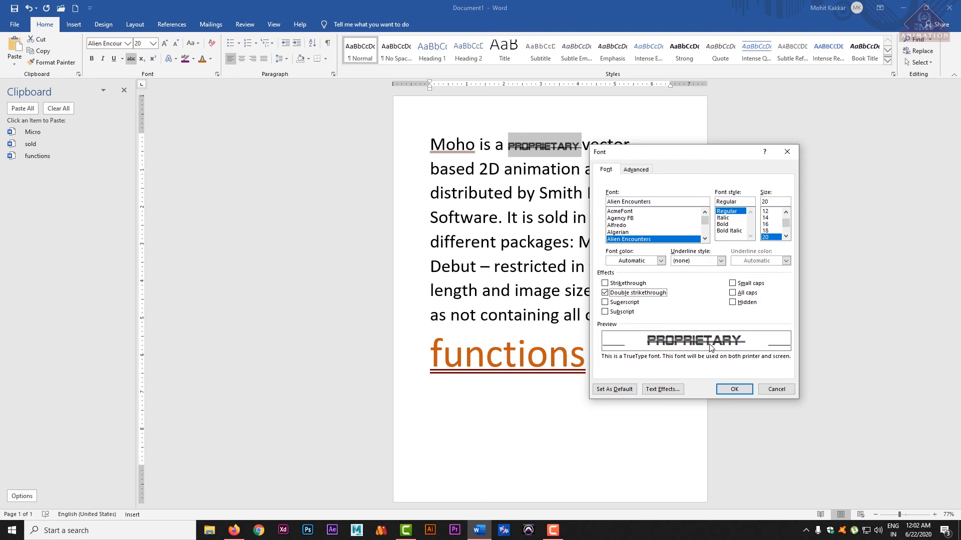
left_click(734, 389)
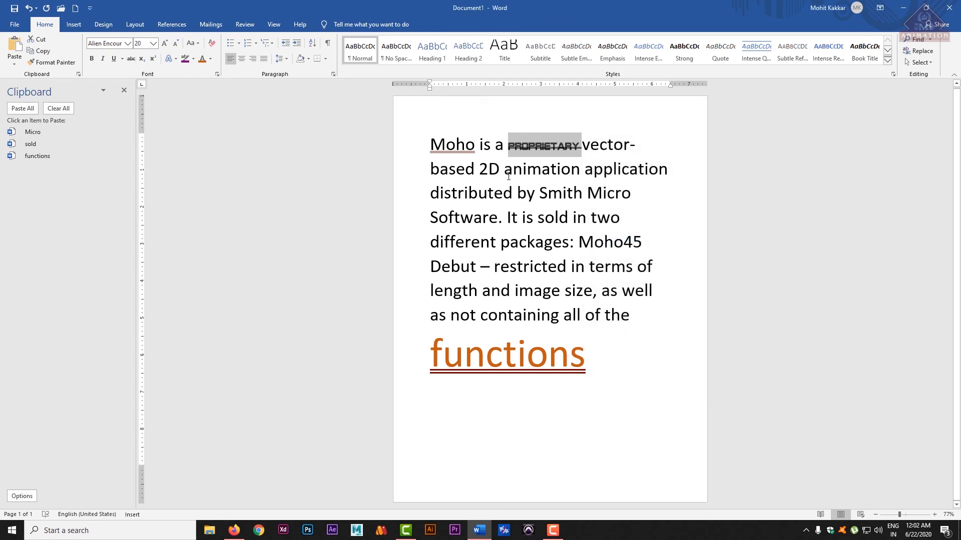
Step: Strike through the word "animation" in the second line and switch it to double strikethrough in the Font settings
left_click_drag(509, 177, 581, 175)
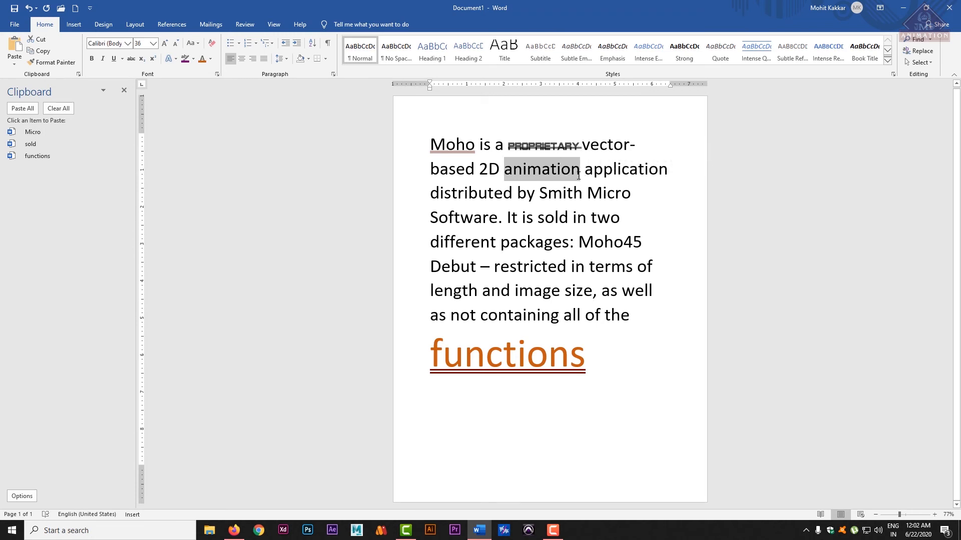
left_click(130, 59)
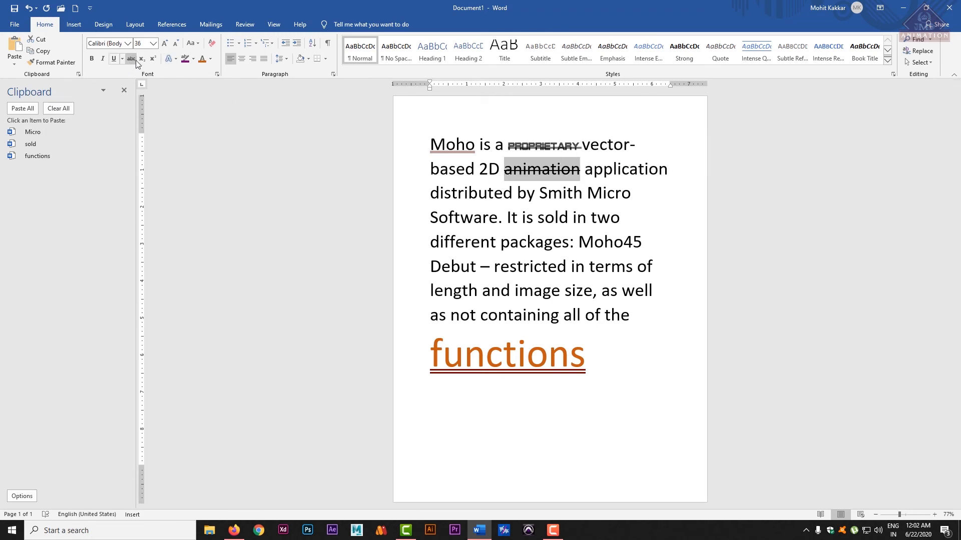
left_click(216, 74)
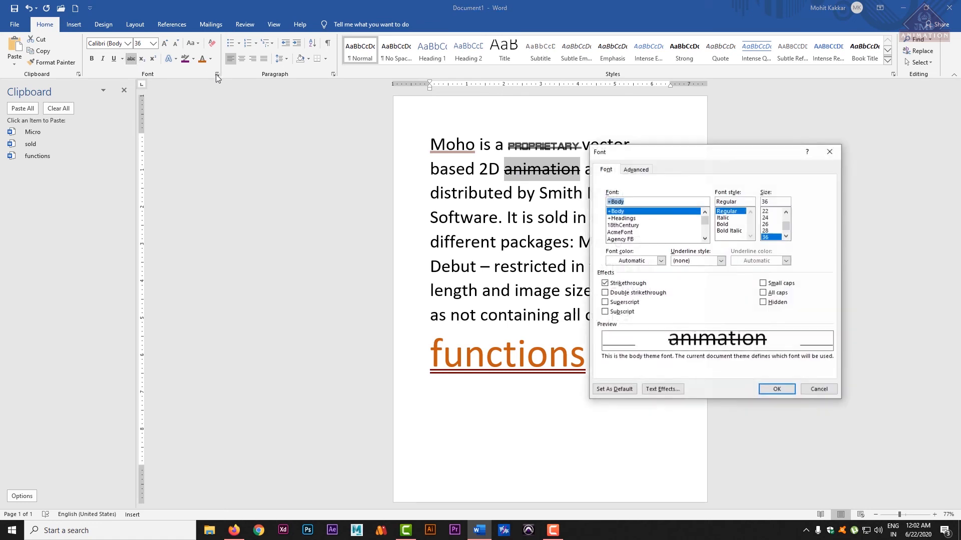
left_click(605, 293)
left_click(605, 292)
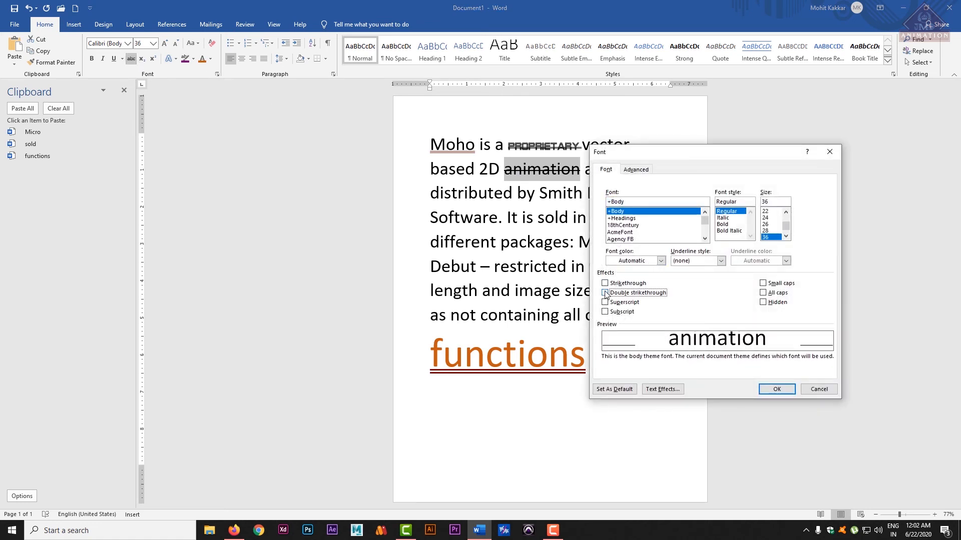
left_click(606, 293)
left_click(775, 390)
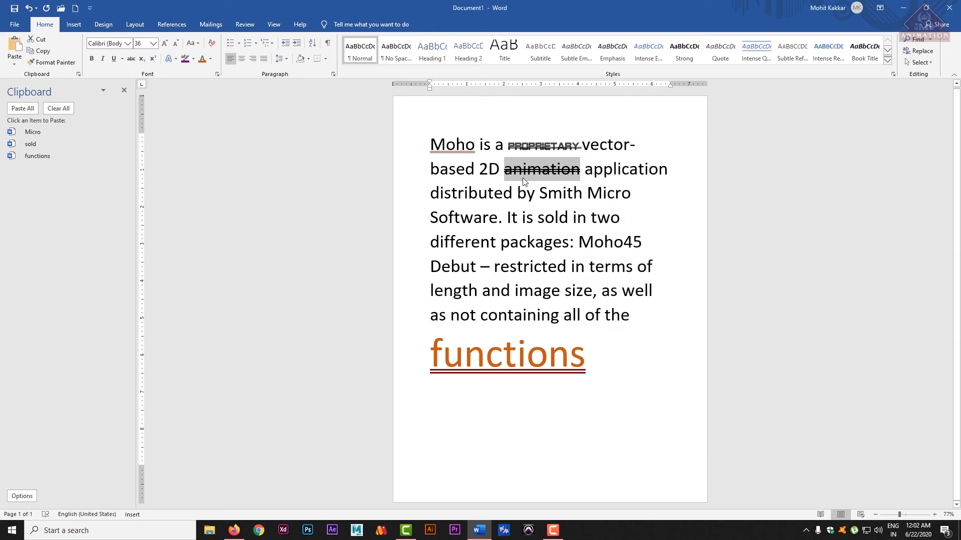
Step: Examine the Font settings for the word "animation", including the Text Fill options under Text Effects, without changing anything
left_click(216, 74)
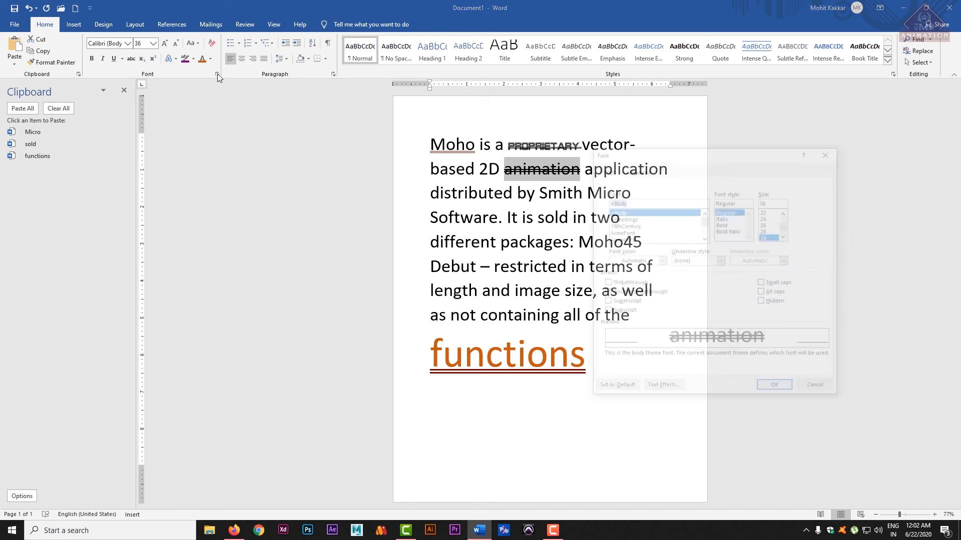
left_click_drag(582, 174, 583, 203)
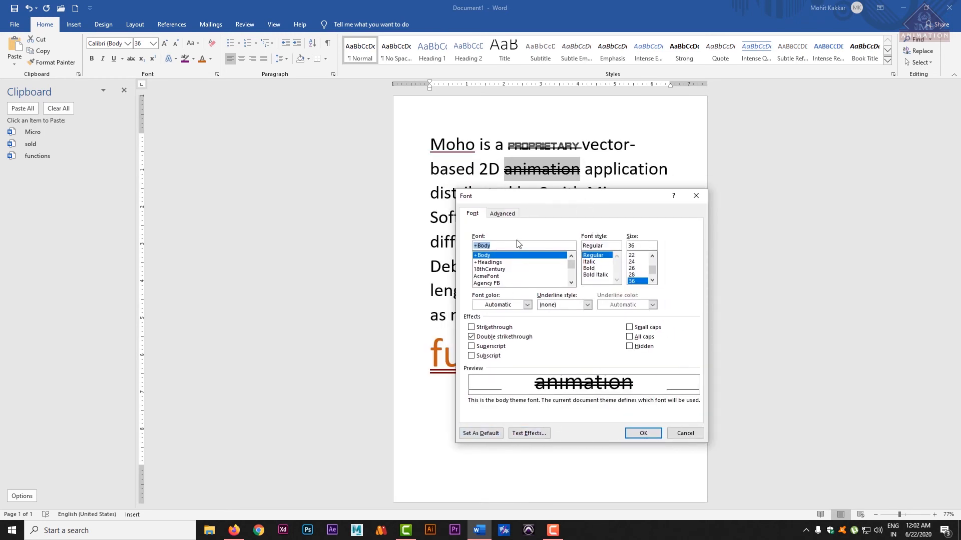
left_click_drag(506, 196, 774, 193)
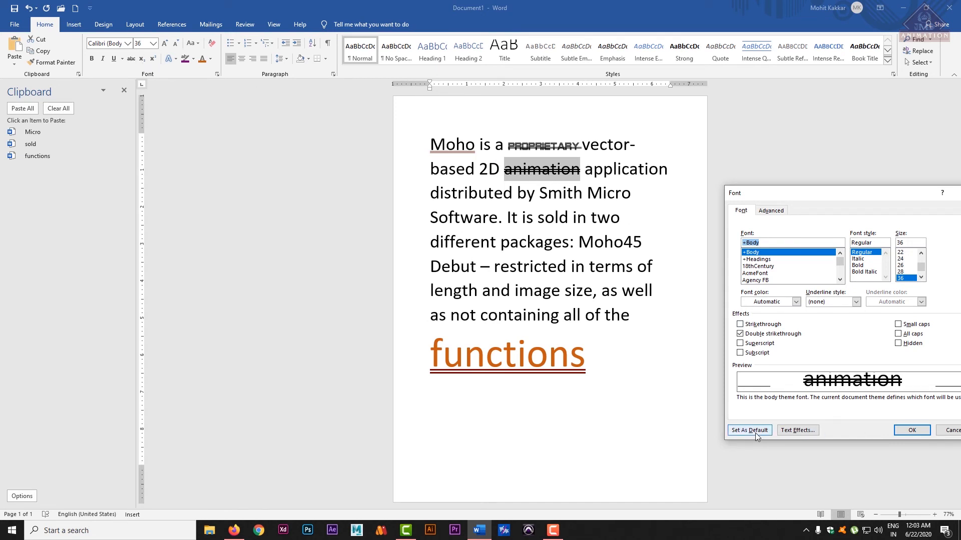
left_click_drag(867, 198, 753, 143)
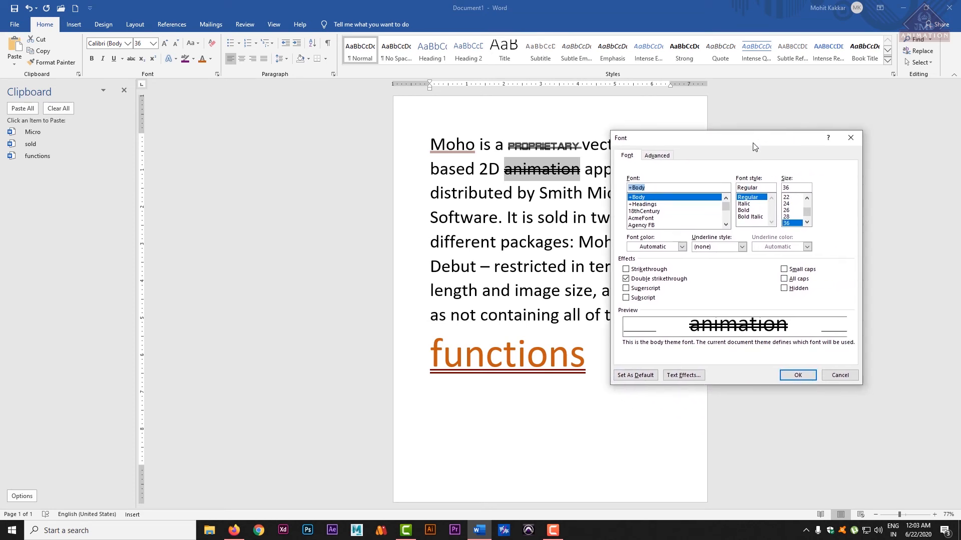
left_click(684, 375)
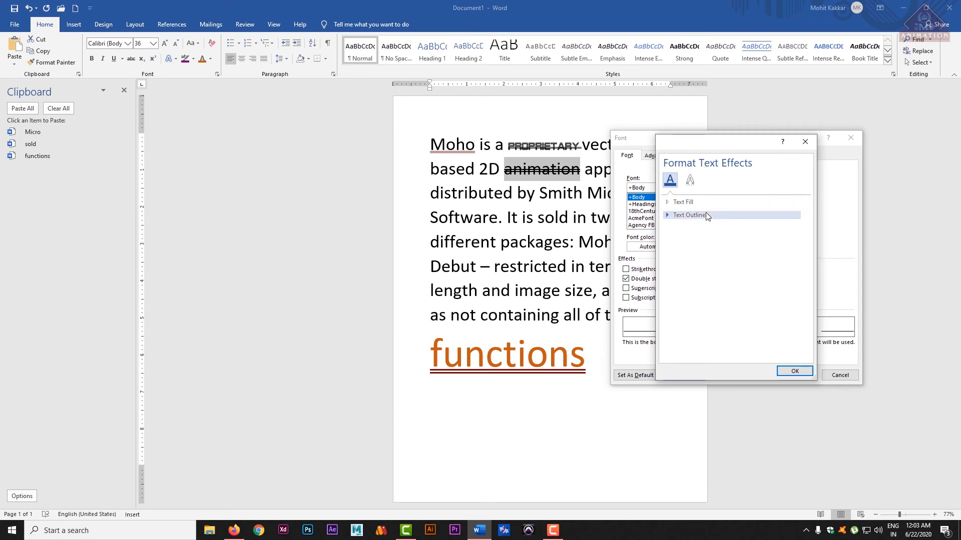
left_click(668, 204)
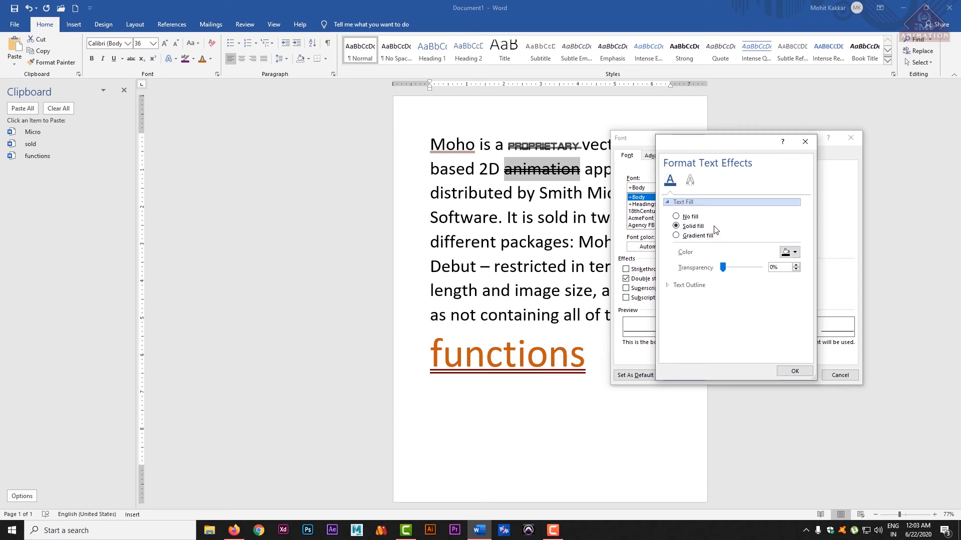
left_click(796, 373)
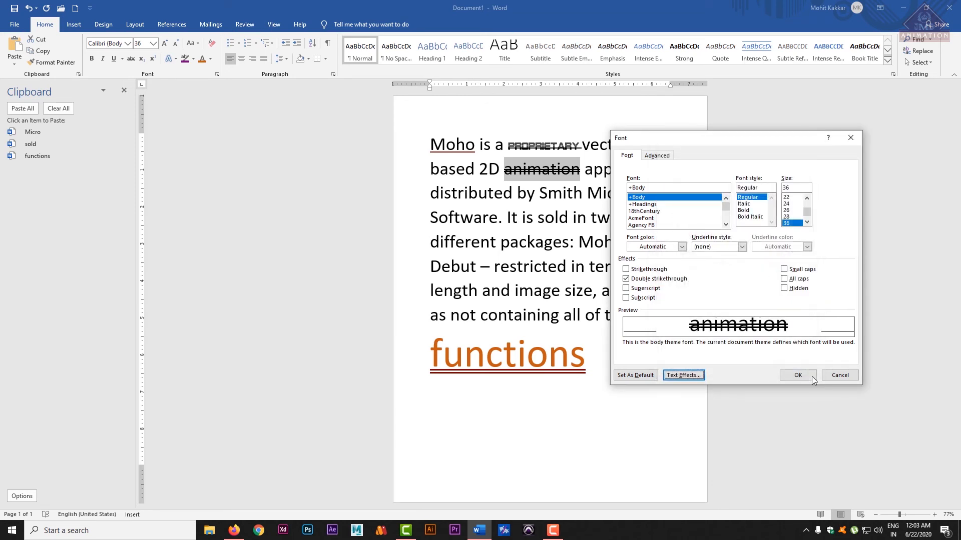
left_click(849, 378)
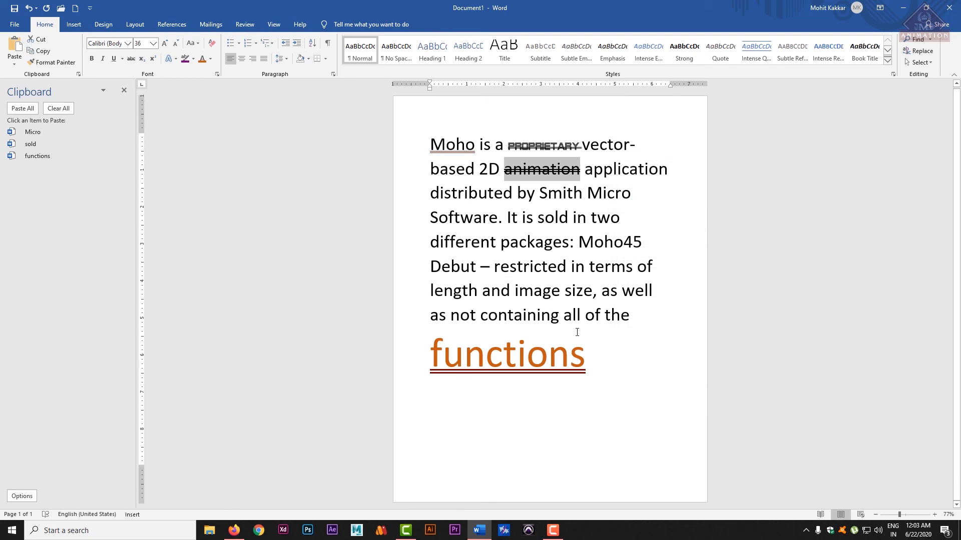
Step: Try no fill and solid fill on the word "functions" in the text effects settings, and switch it to a gradient fill
left_click_drag(595, 358, 401, 350)
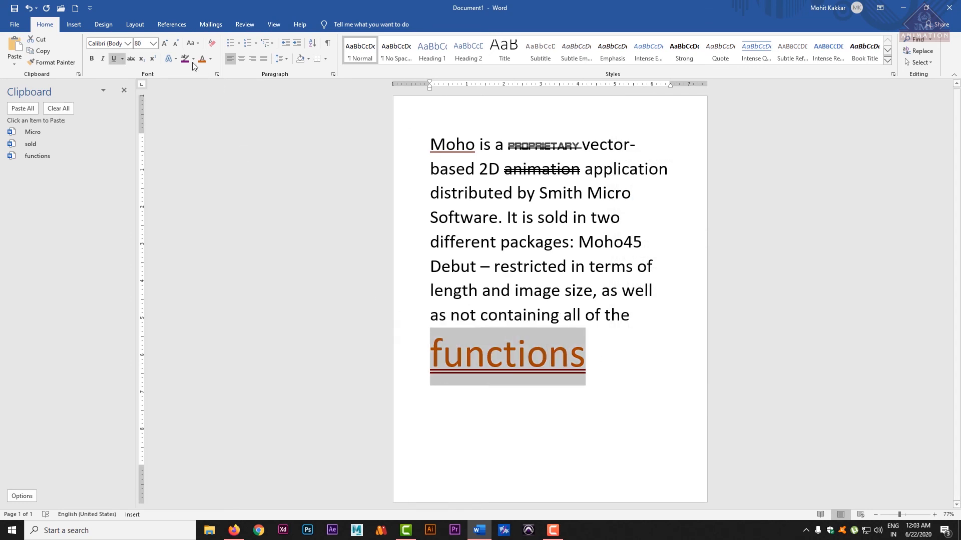
left_click(210, 58)
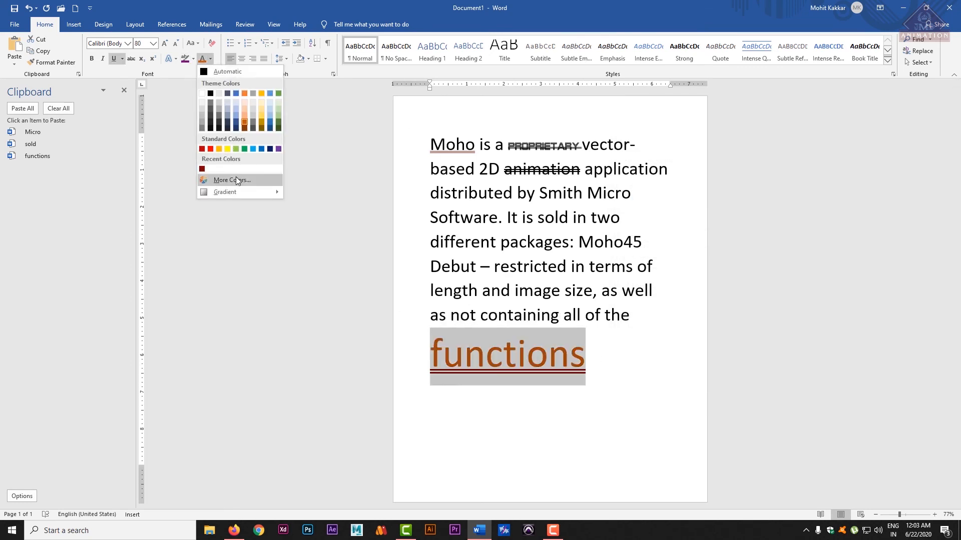
mouse_move(238, 192)
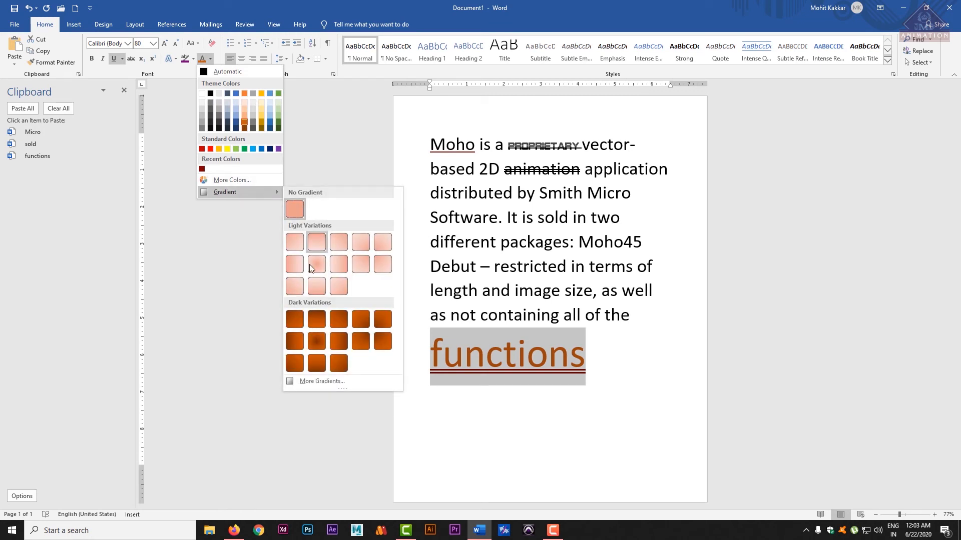
left_click(311, 381)
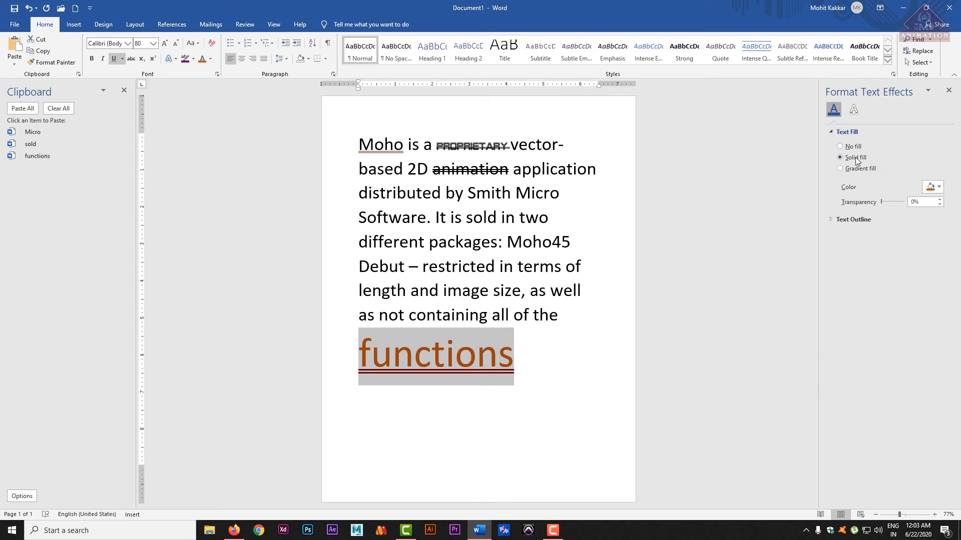
left_click(845, 146)
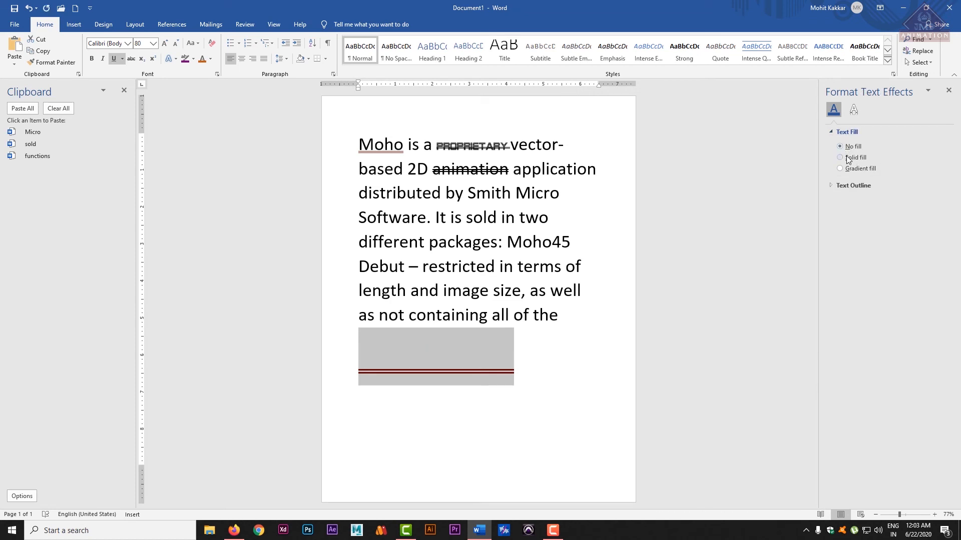
left_click(849, 158)
left_click(848, 169)
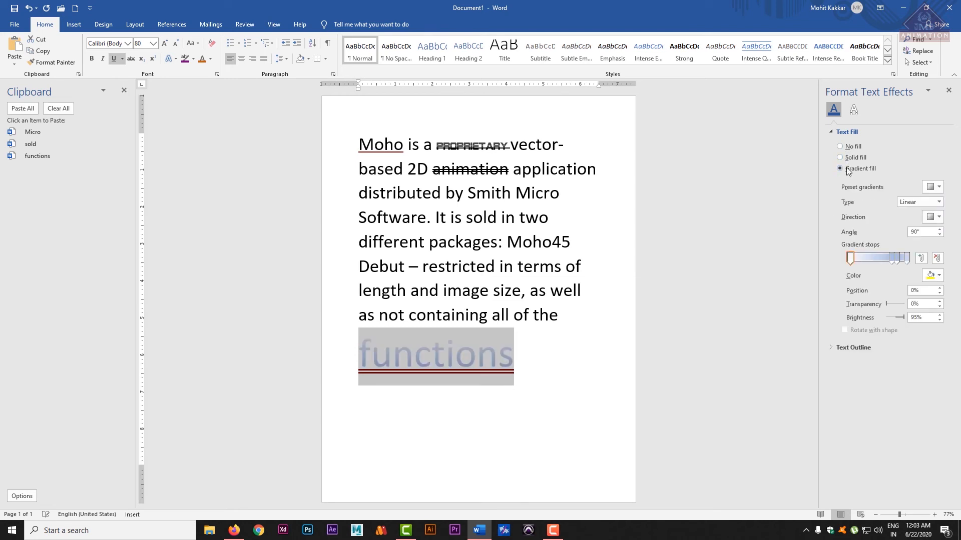
Step: Place the middle gradient stops at 38% and 72%, color them dark orange and blue, and darken the last stop to -50% brightness
mouse_move(893, 263)
left_mouse_down()
mouse_move(872, 262)
mouse_move(891, 263)
left_mouse_up()
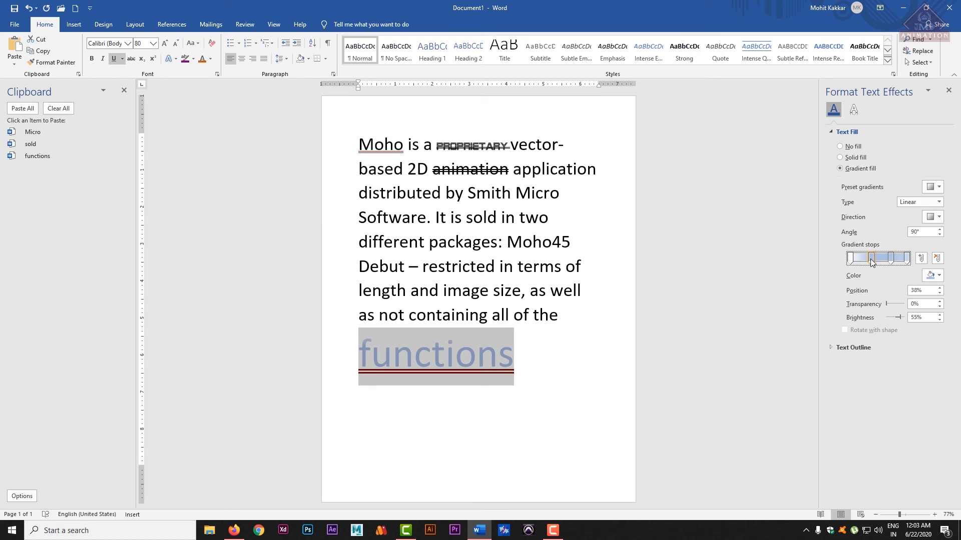
left_click(938, 276)
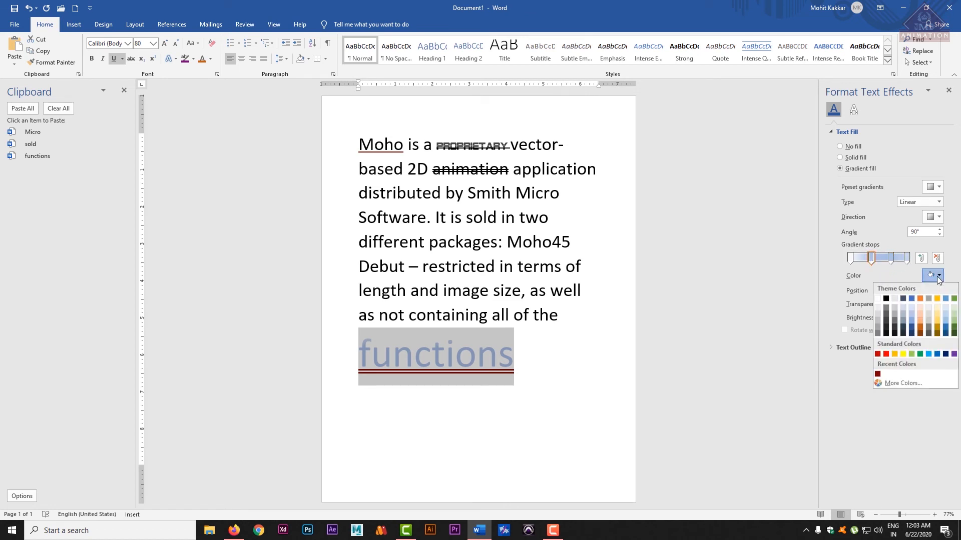
left_click(922, 328)
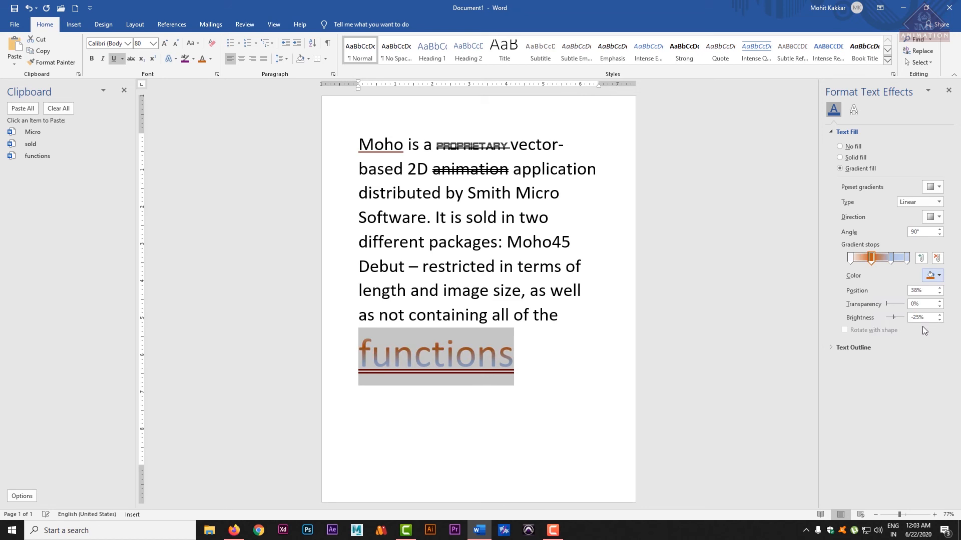
left_click(891, 258)
left_click(939, 276)
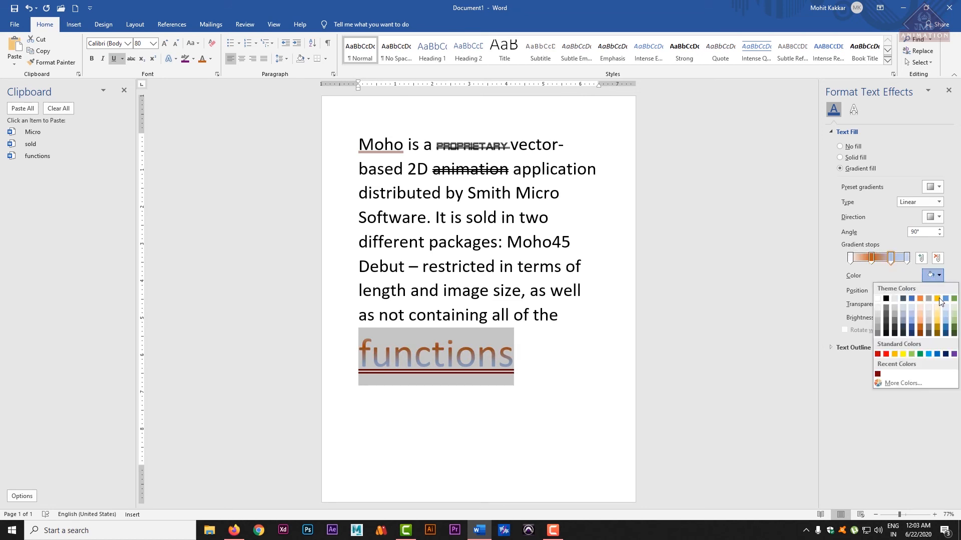
left_click(943, 327)
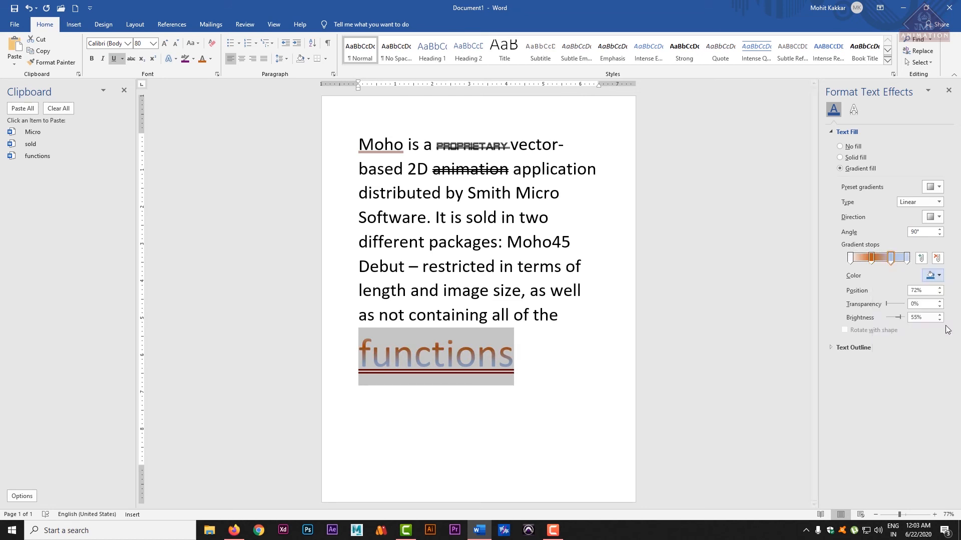
left_click(907, 259)
left_click(933, 276)
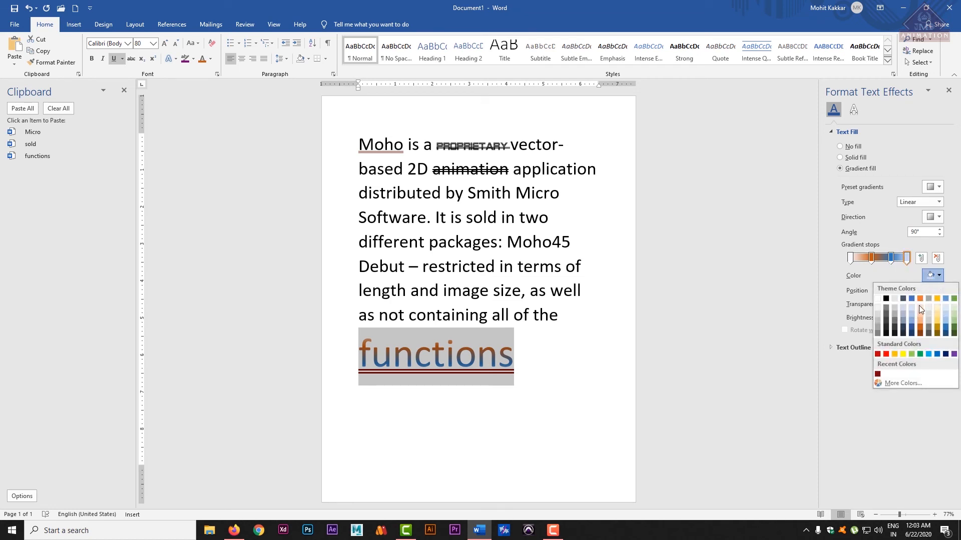
left_click(891, 320)
Step: Remove the orange gradient stop, move the blue stop to 53%, and recolor it orange at -15% brightness
left_click(877, 259)
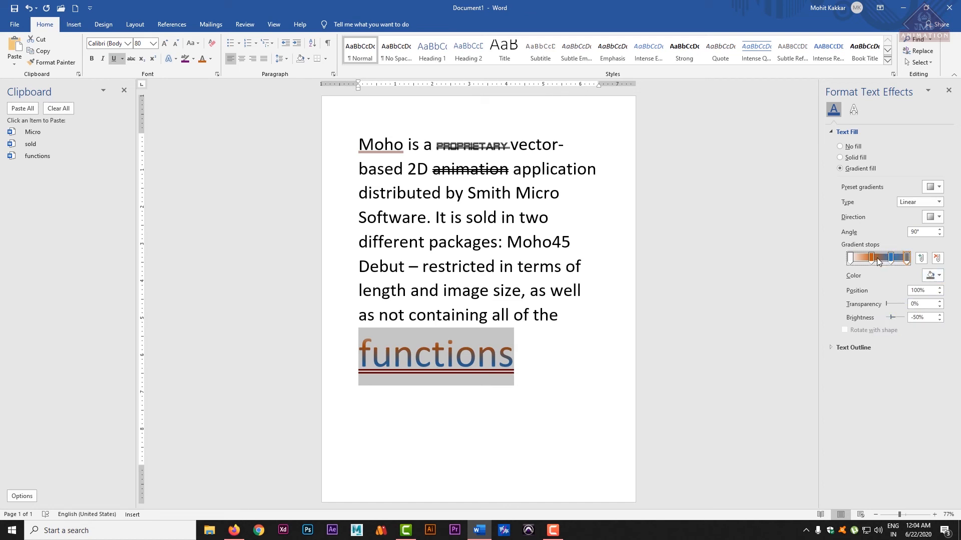
left_click_drag(871, 259, 872, 335)
mouse_move(890, 259)
left_mouse_down()
mouse_move(869, 264)
mouse_move(929, 257)
mouse_move(879, 266)
left_mouse_up()
left_click(873, 260)
left_click(935, 276)
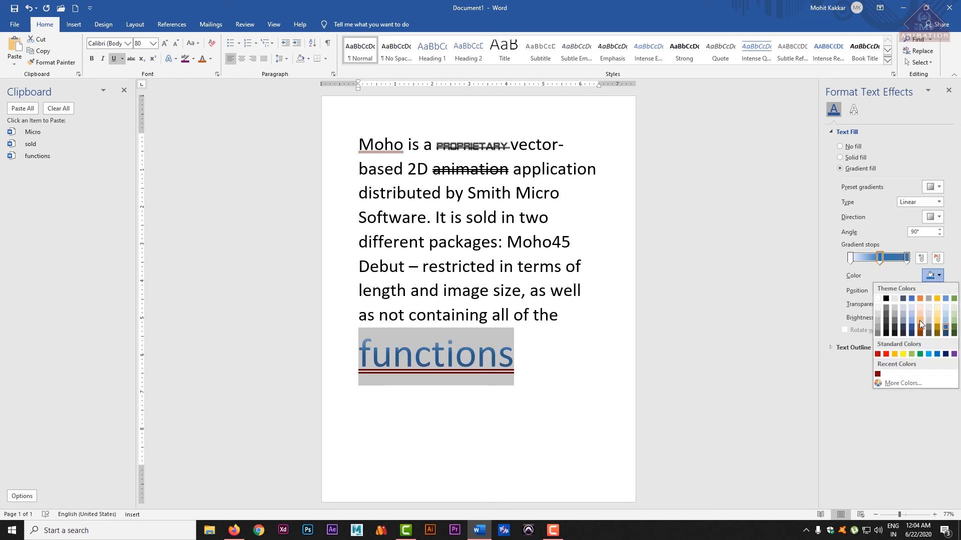
left_click(920, 330)
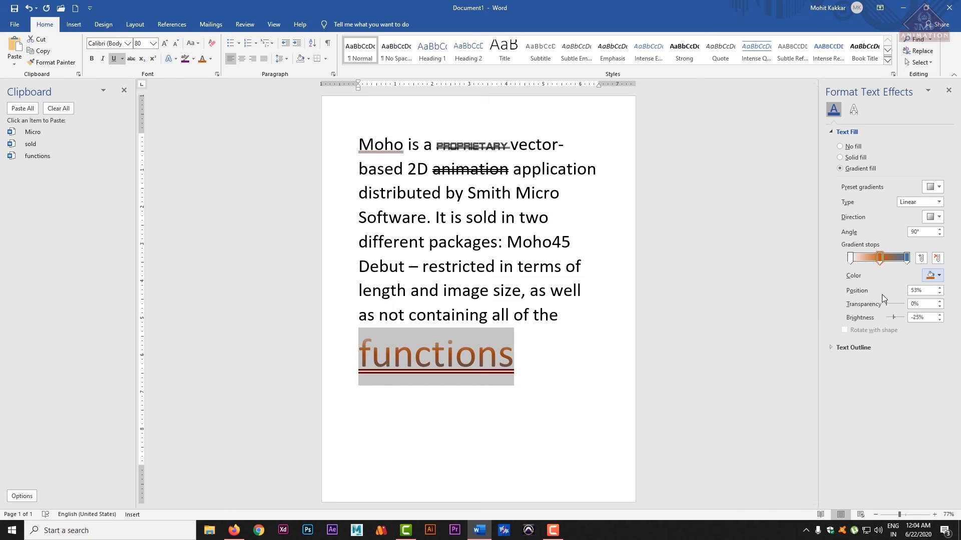
left_click_drag(887, 303, 861, 312)
mouse_move(904, 317)
left_mouse_down()
mouse_move(878, 322)
mouse_move(892, 323)
left_mouse_up()
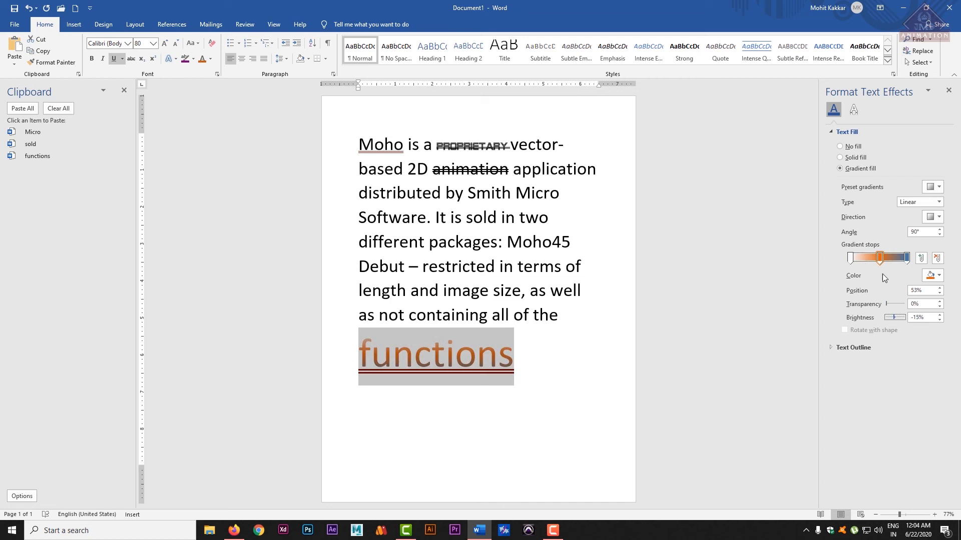
Step: Set the gradient angle to 150°, and try the Radial and Rectangular gradient types before returning to Linear
left_click(939, 229)
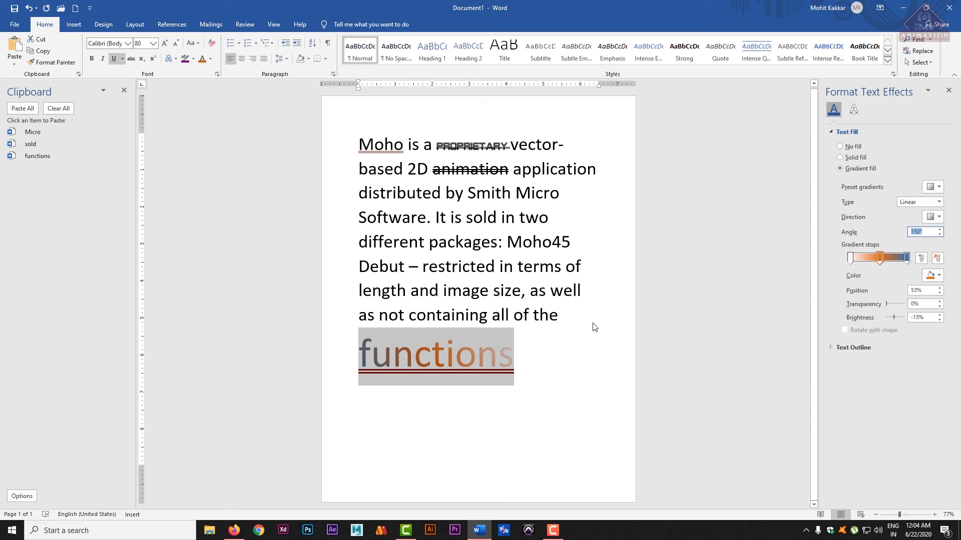
left_click(939, 201)
left_click(923, 223)
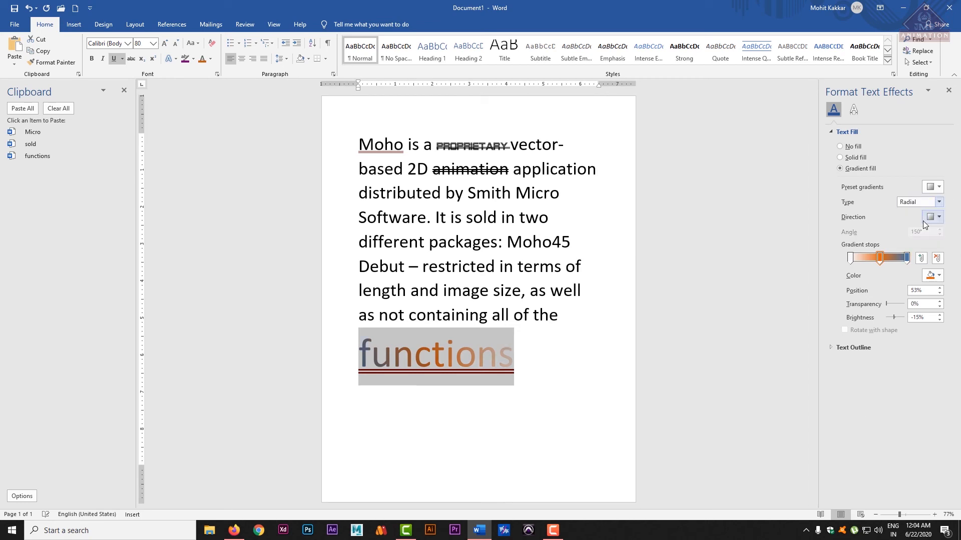
left_click(935, 201)
left_click(923, 234)
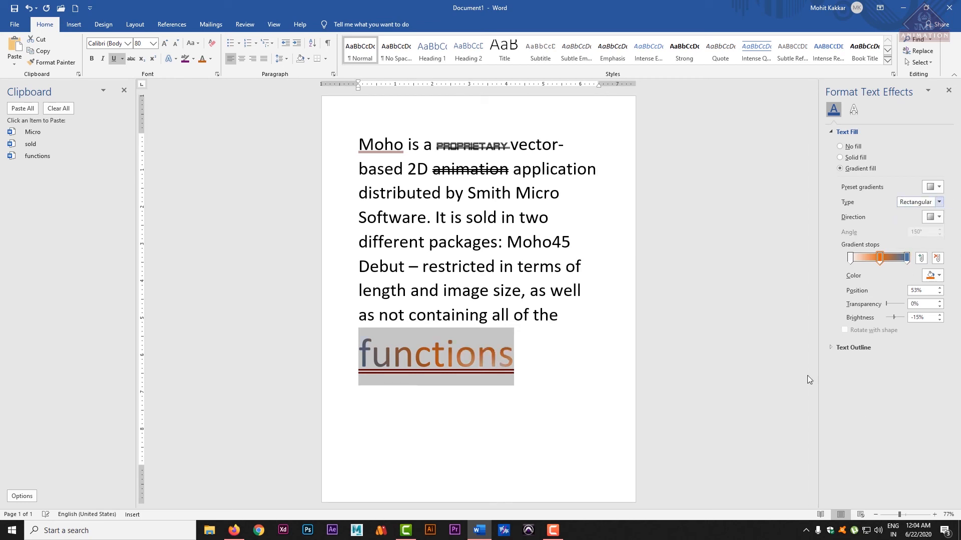
left_click(939, 202)
left_click(938, 202)
left_click(938, 203)
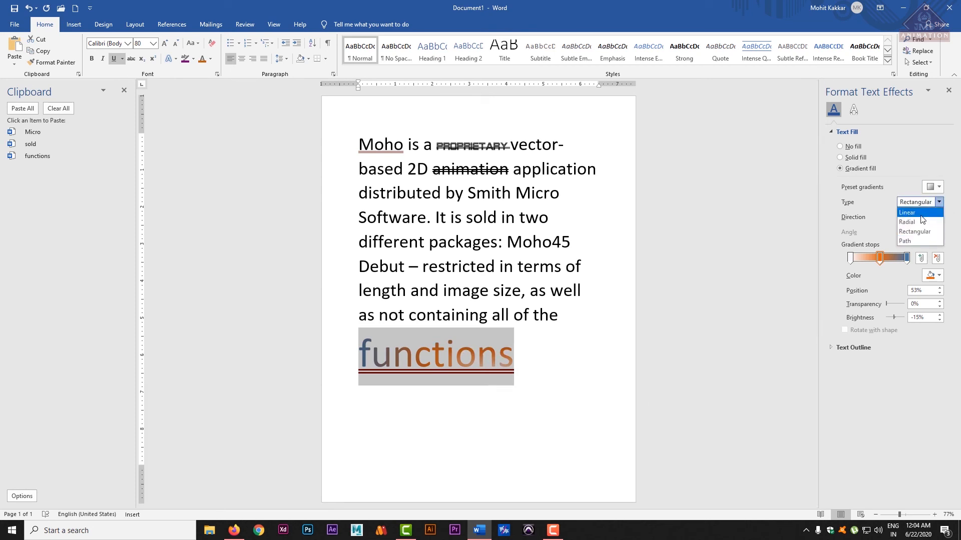
left_click(921, 215)
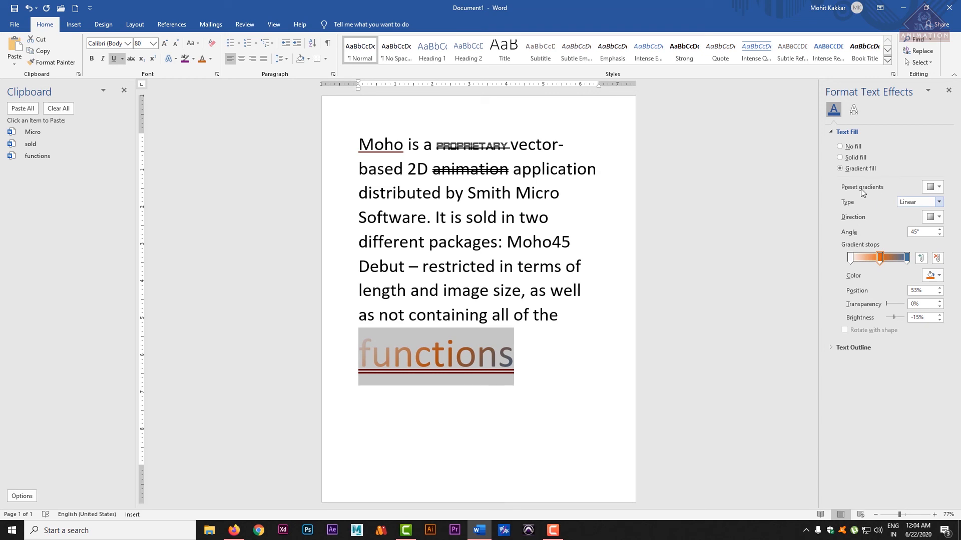
Step: Try no fill on "functions", return it to a solid orange fill, and view the available text effect presets
left_click(848, 149)
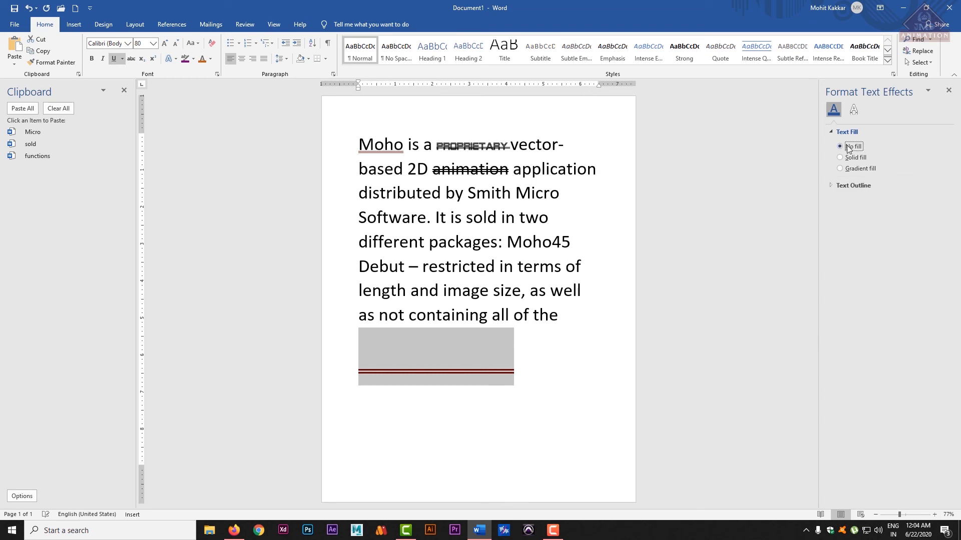
left_click(849, 159)
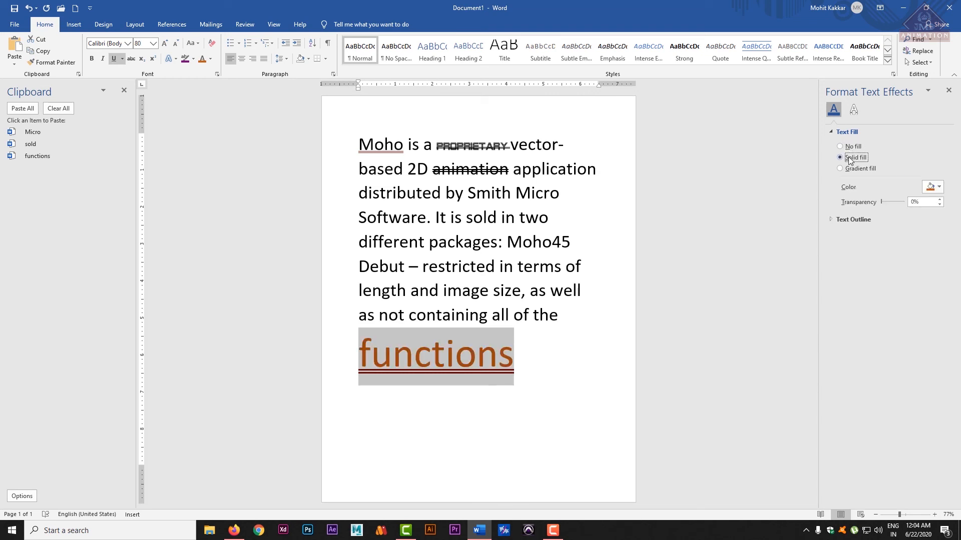
left_click(176, 59)
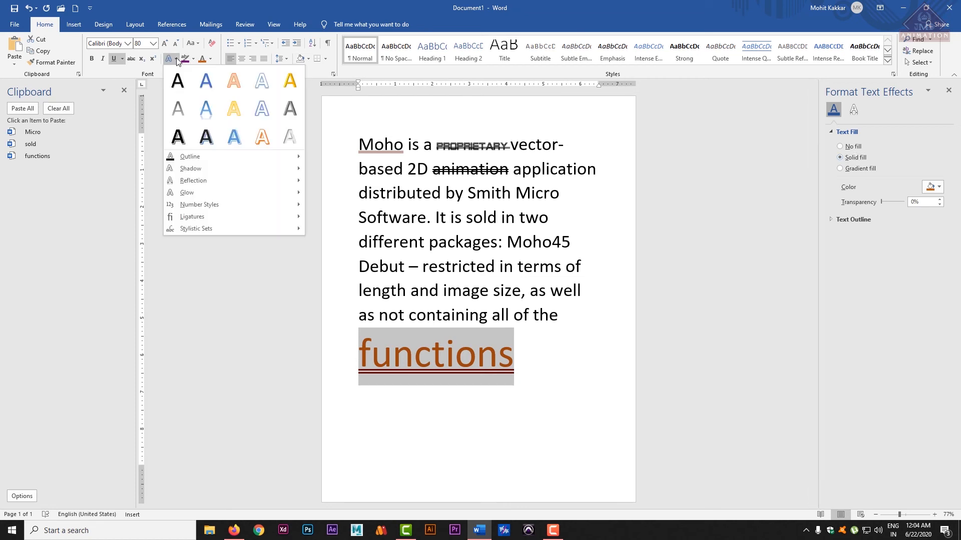
left_click(176, 59)
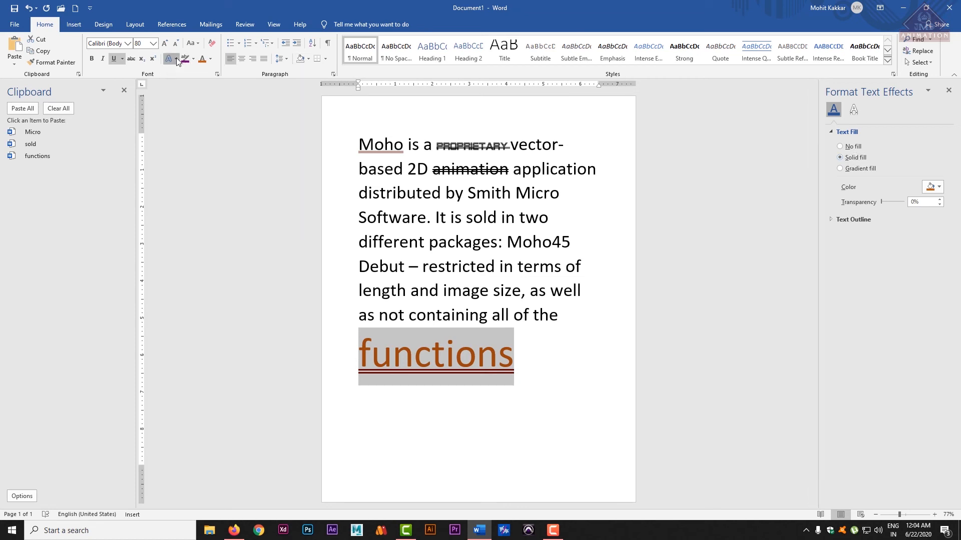
Step: Remove the underline from the word "functions" and close the text effects settings
left_click(528, 350)
left_click(322, 362)
left_click(118, 61)
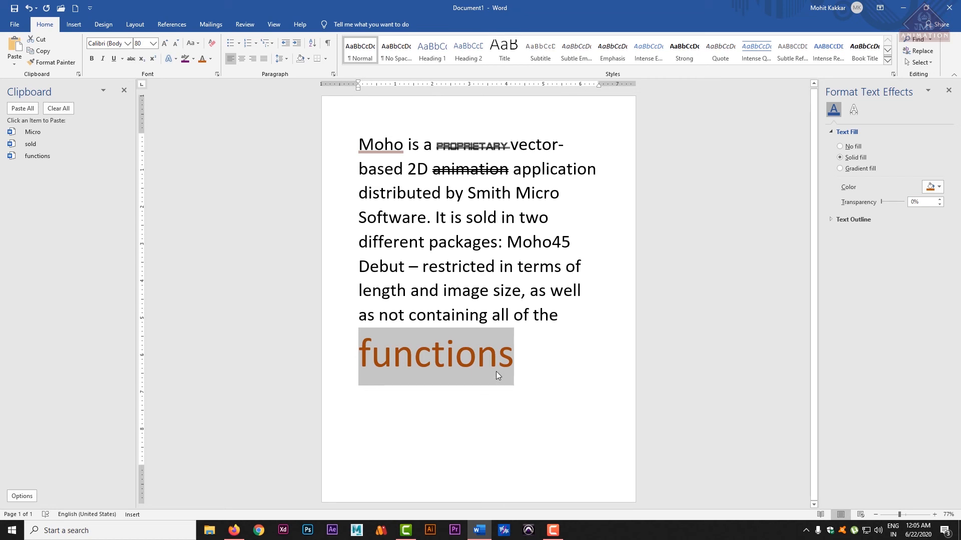
left_click(948, 90)
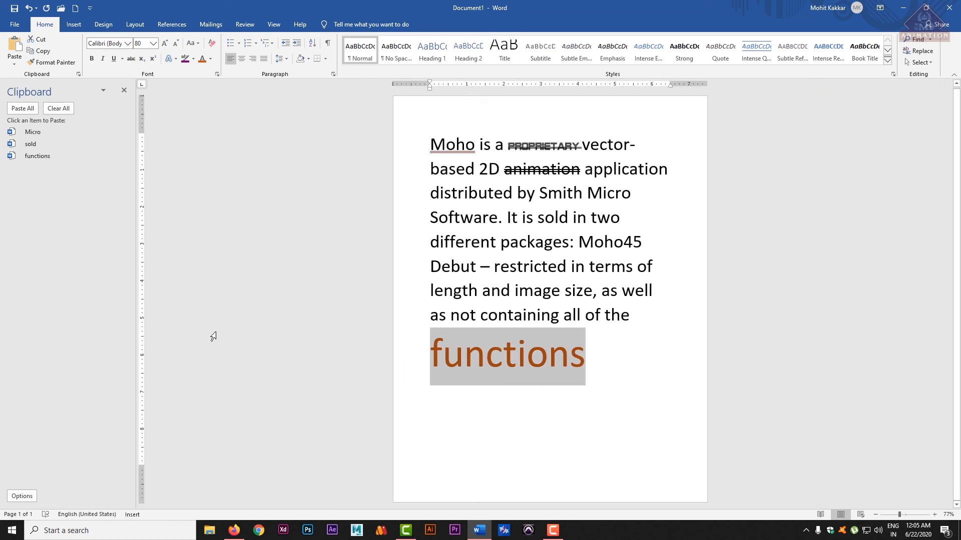
Step: Apply the light orange outlined text effect preset to "functions" and recolor its outline dark blue-gray
left_click(172, 60)
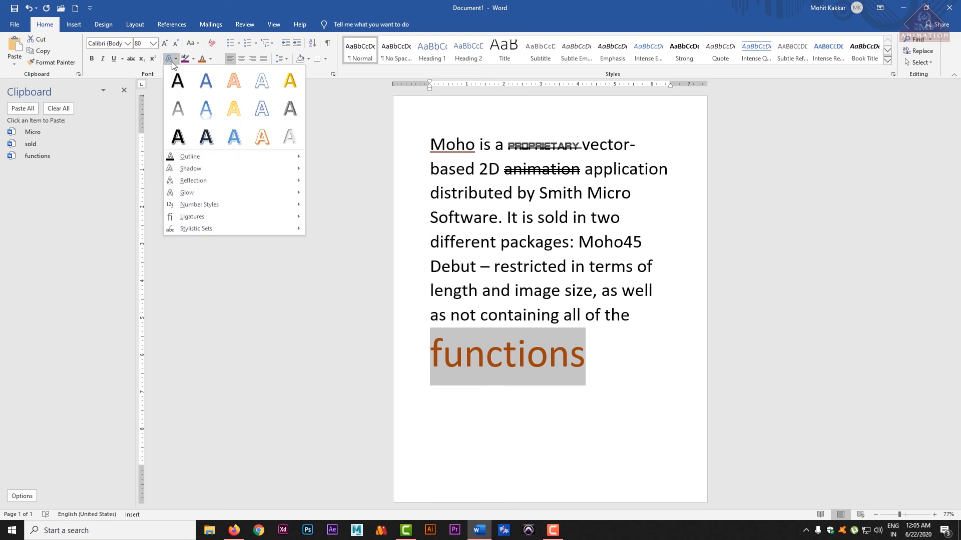
left_click(232, 83)
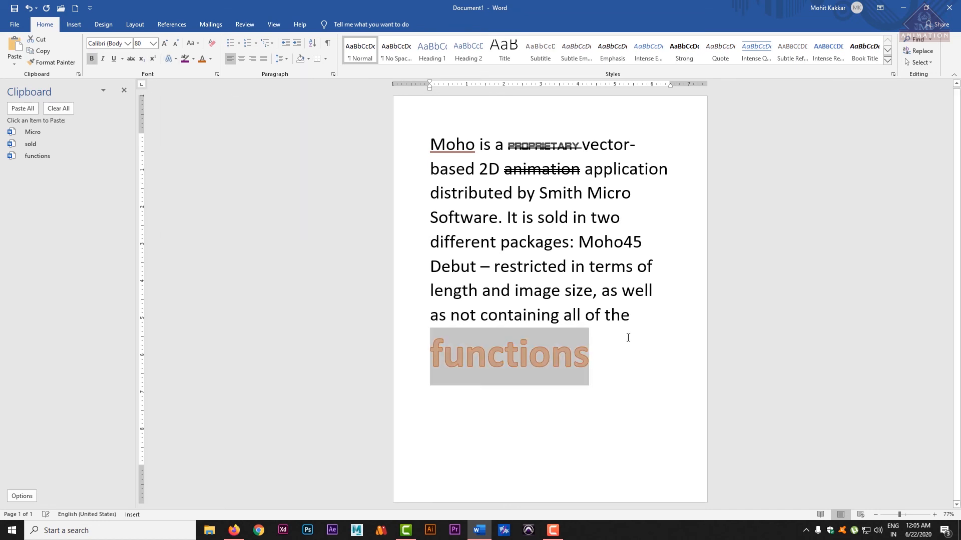
left_click(173, 59)
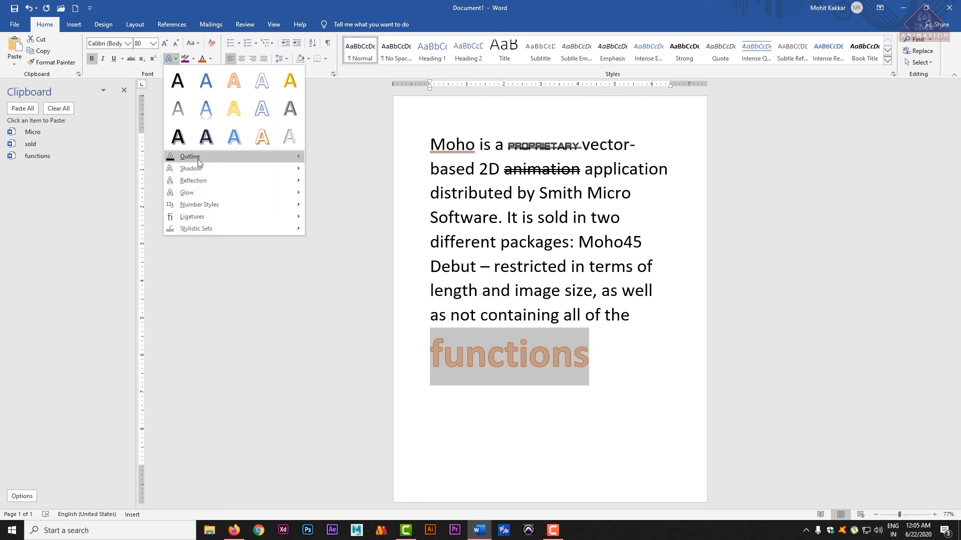
mouse_move(244, 155)
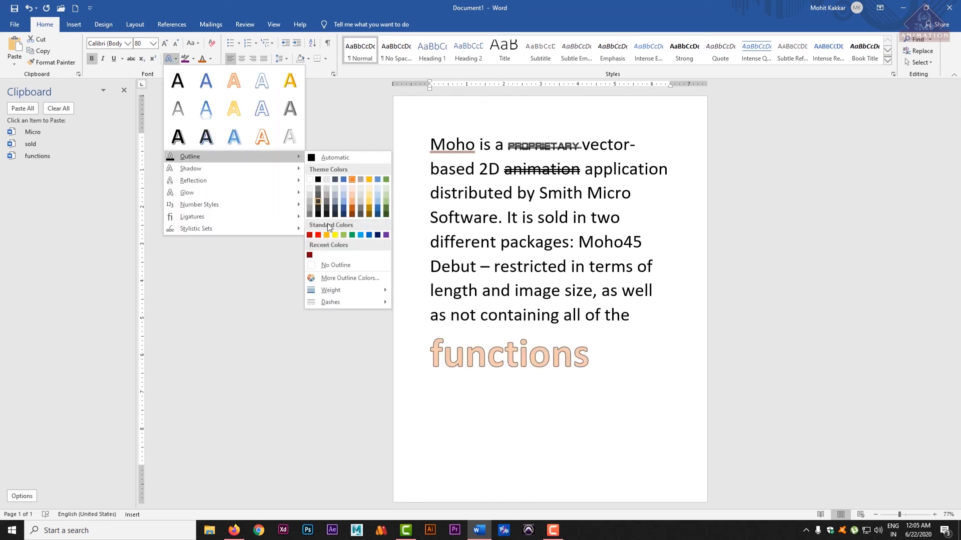
left_click(332, 203)
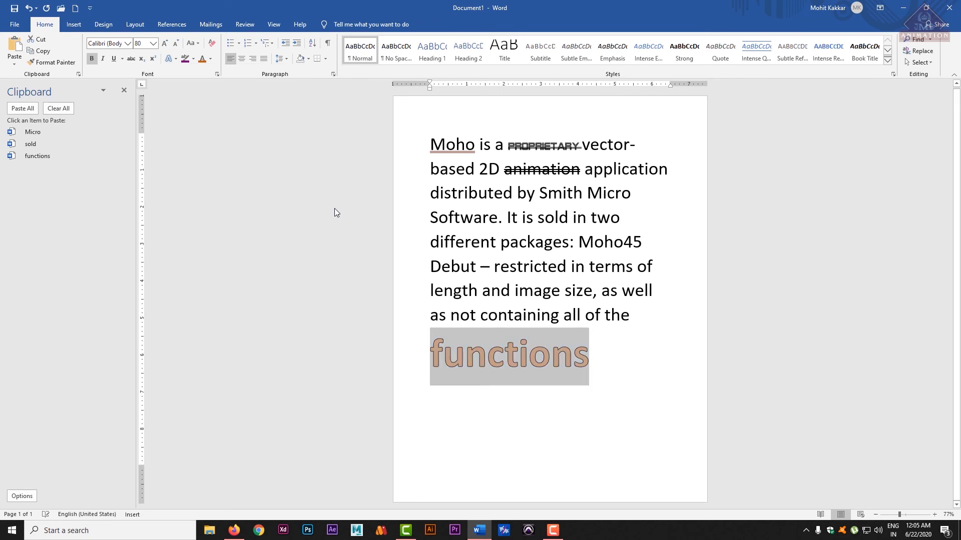
Step: Add a dark red double underline to the word "functions" and set its text outline to dark blue
left_click(459, 357)
left_click_drag(625, 368, 349, 354)
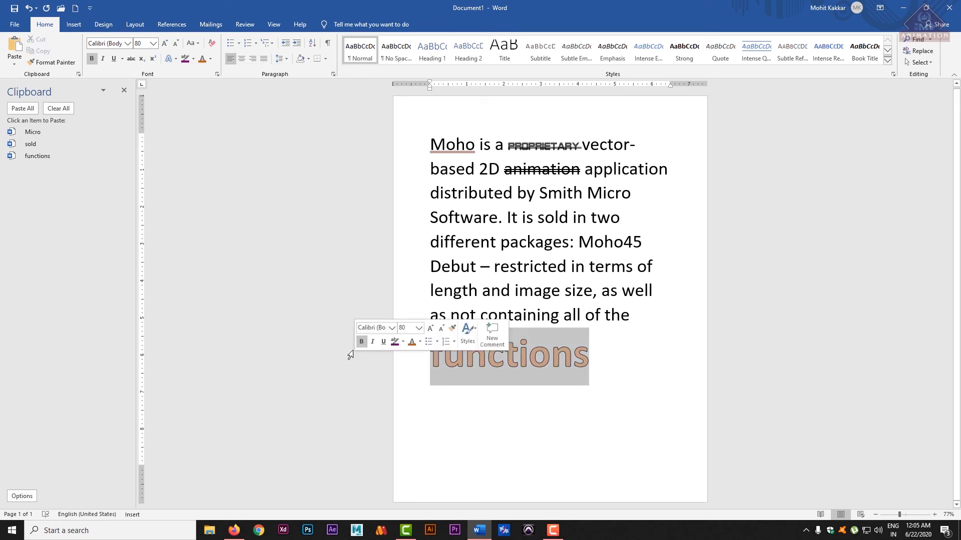
left_click(176, 62)
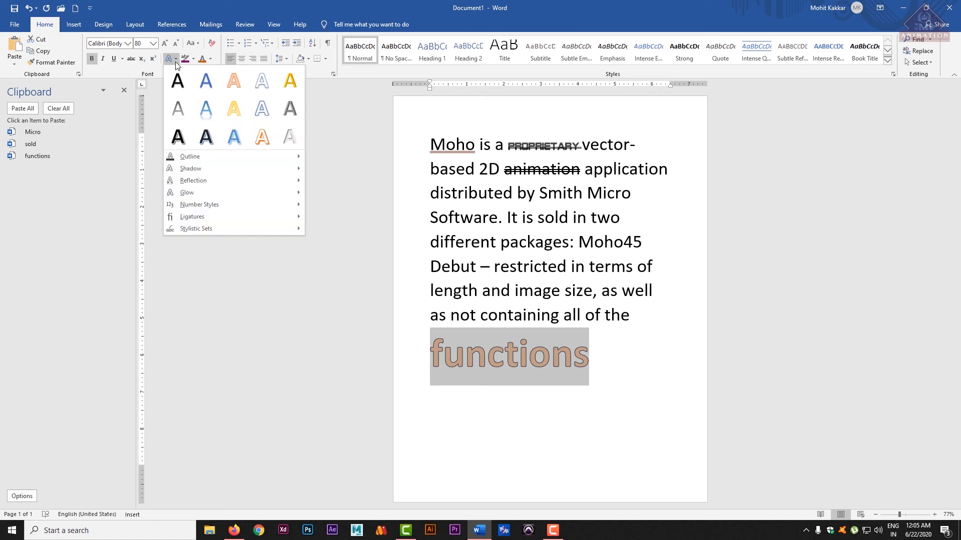
left_click(260, 326)
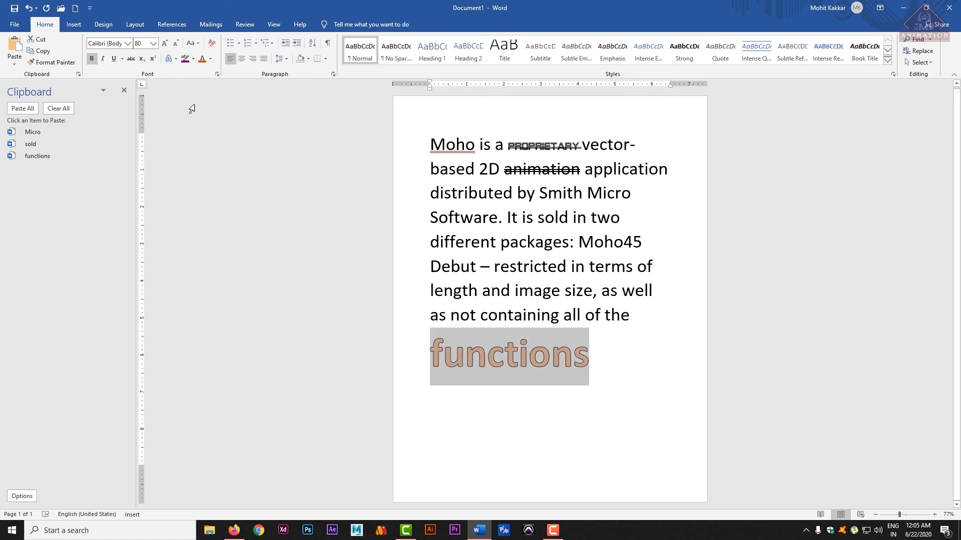
left_click(110, 60)
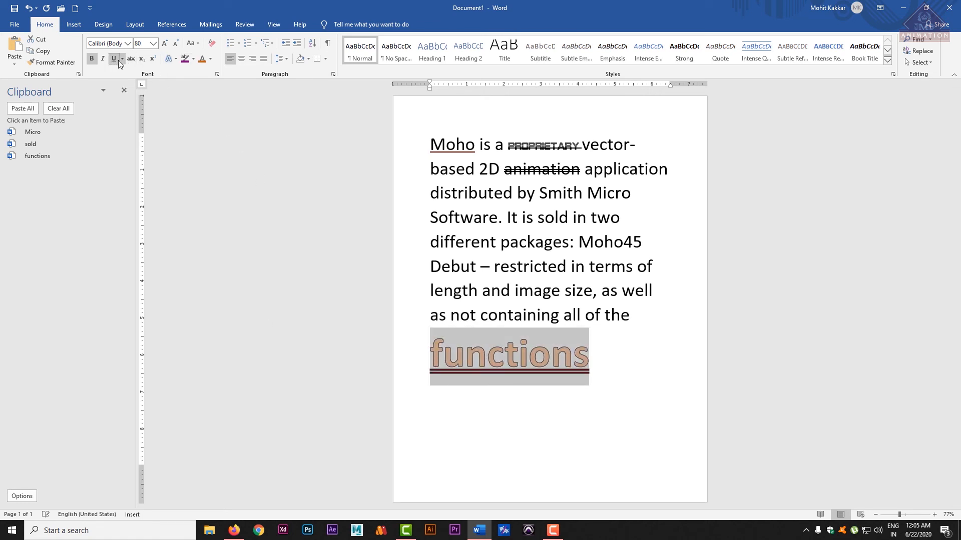
left_click(176, 59)
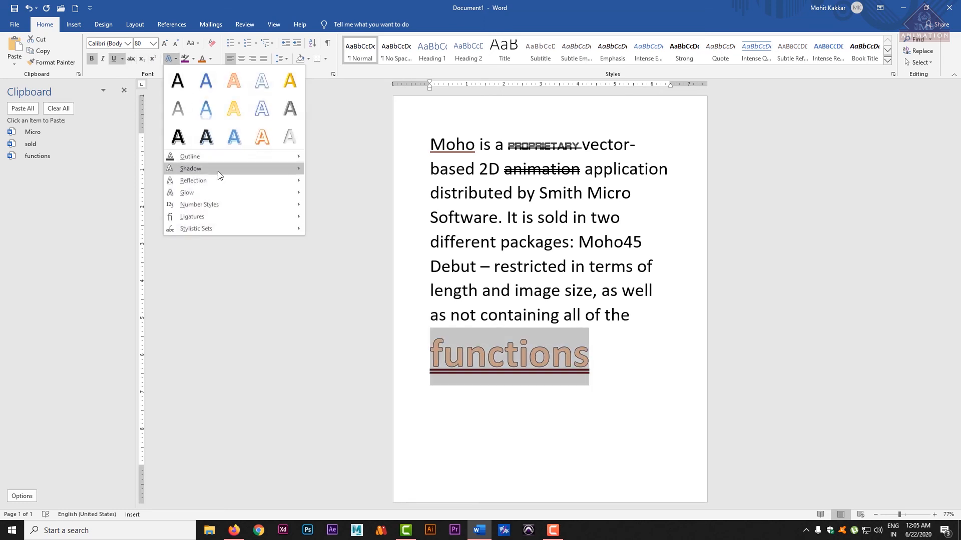
mouse_move(267, 155)
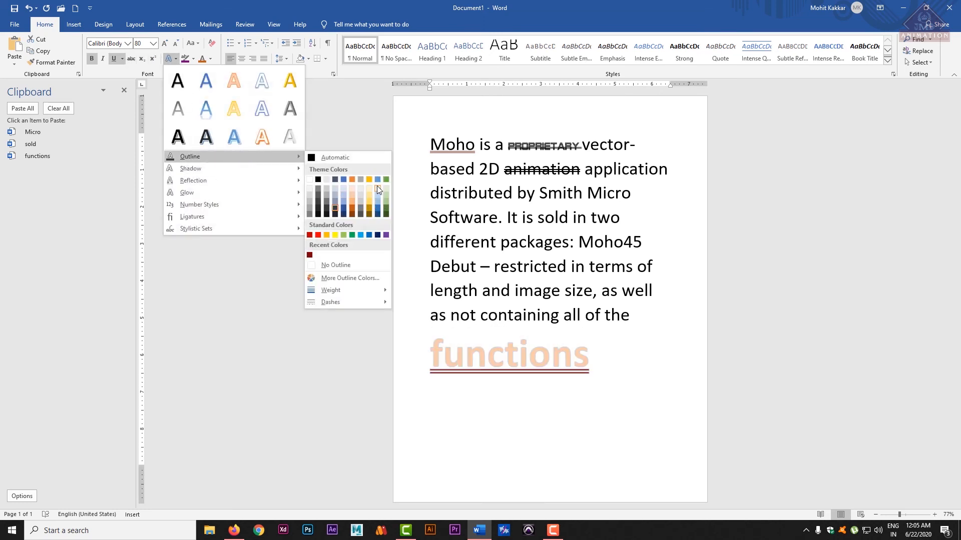
left_click(334, 209)
left_click_drag(622, 364, 333, 367)
left_click(521, 386)
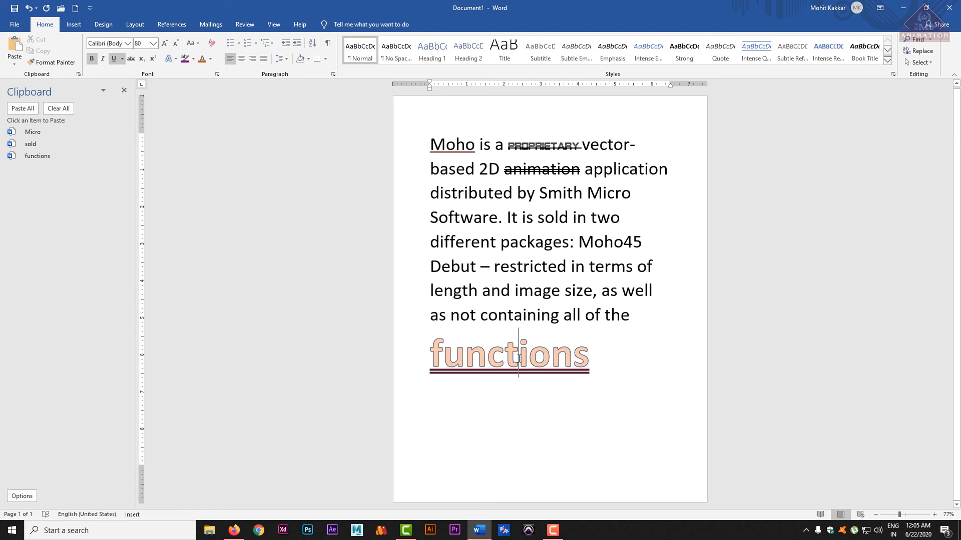
Step: Apply a perspective shadow text effect to the word "functions"
left_click_drag(899, 515, 920, 517)
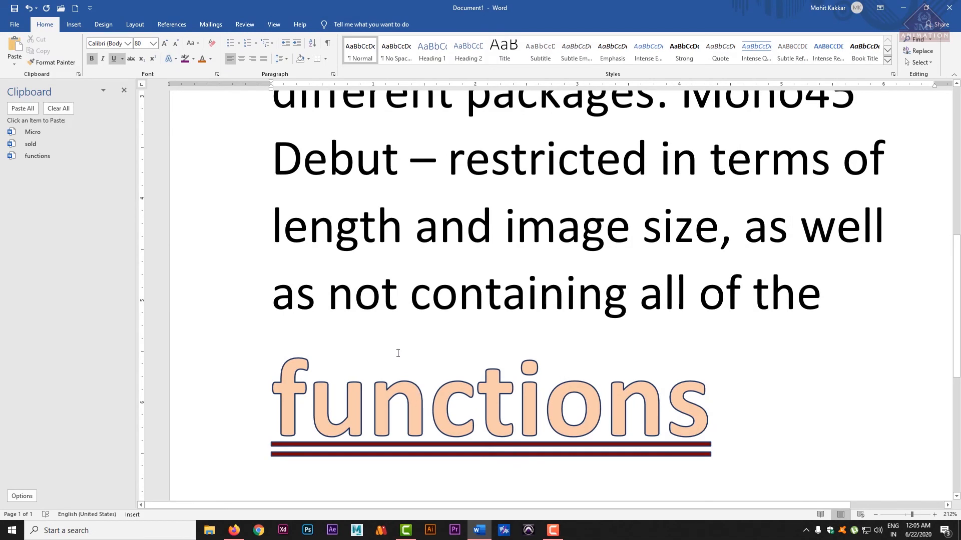
left_click(177, 58)
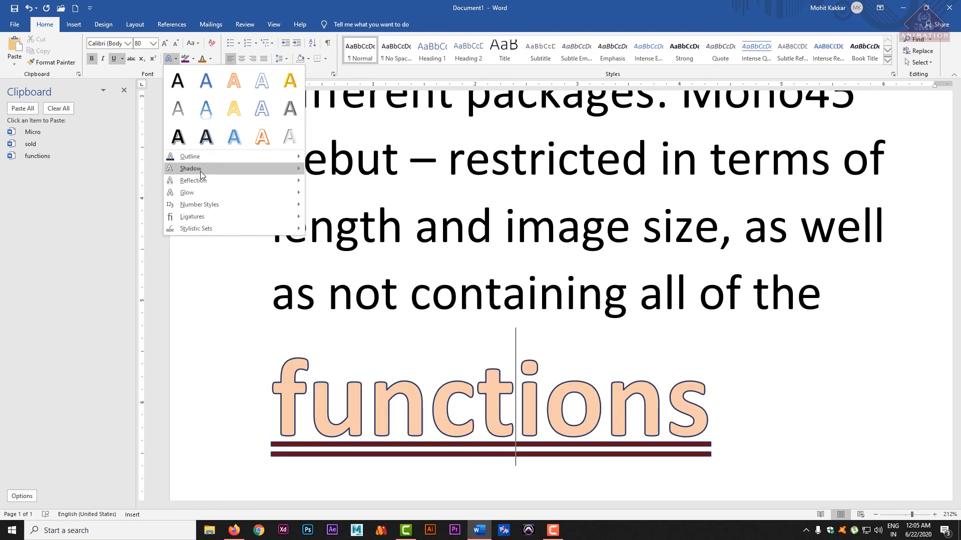
mouse_move(200, 171)
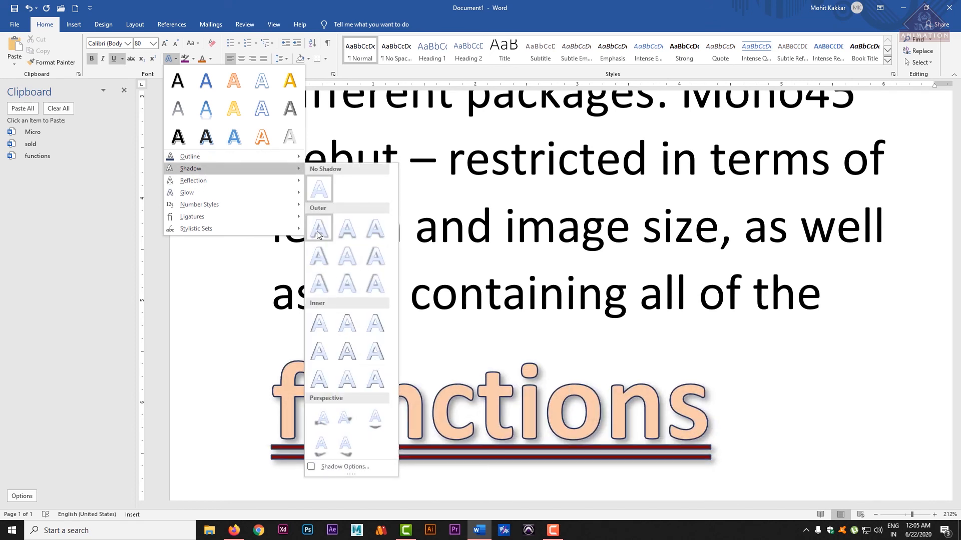
left_click(346, 418)
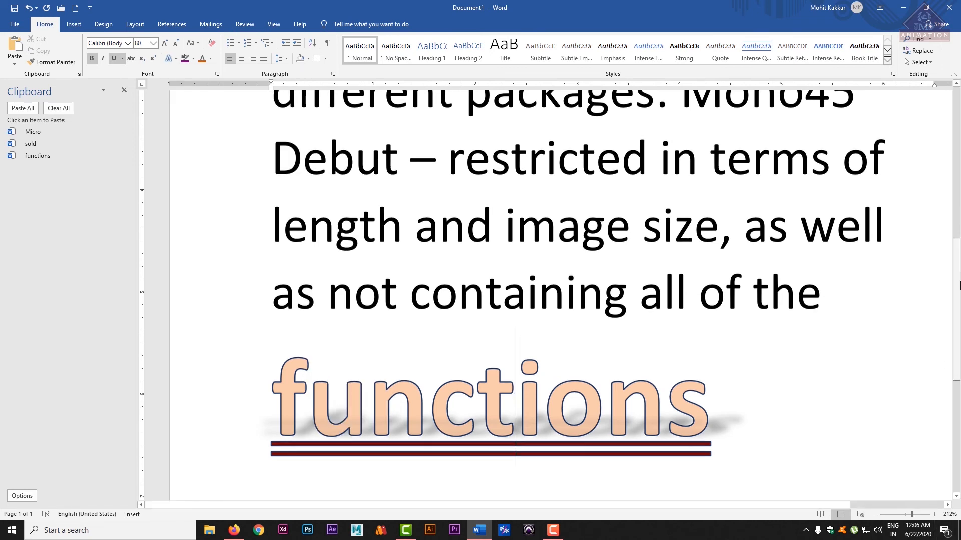
Step: Preview the reflection variations on the word "functions" and apply a blue glow to it
left_click_drag(960, 286, 960, 350)
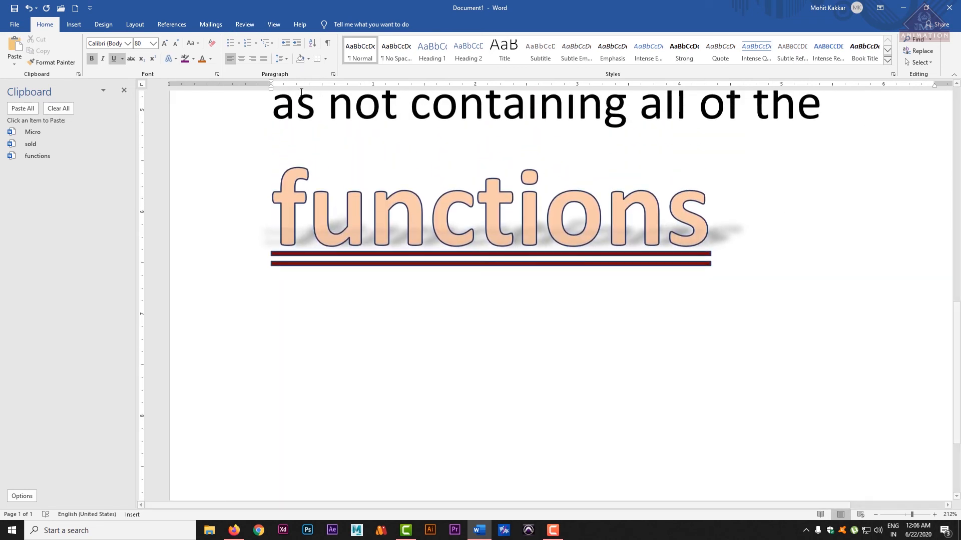
left_click(122, 61)
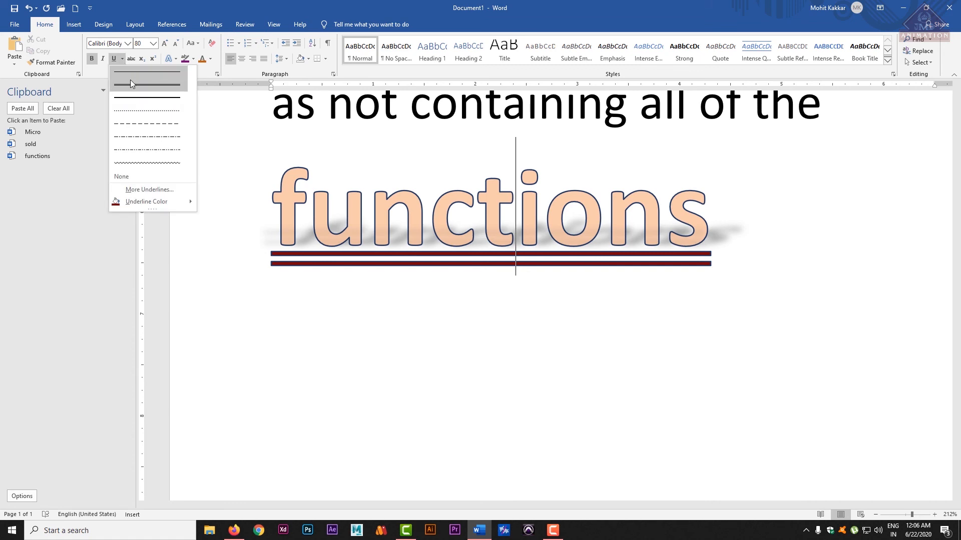
left_click(121, 61)
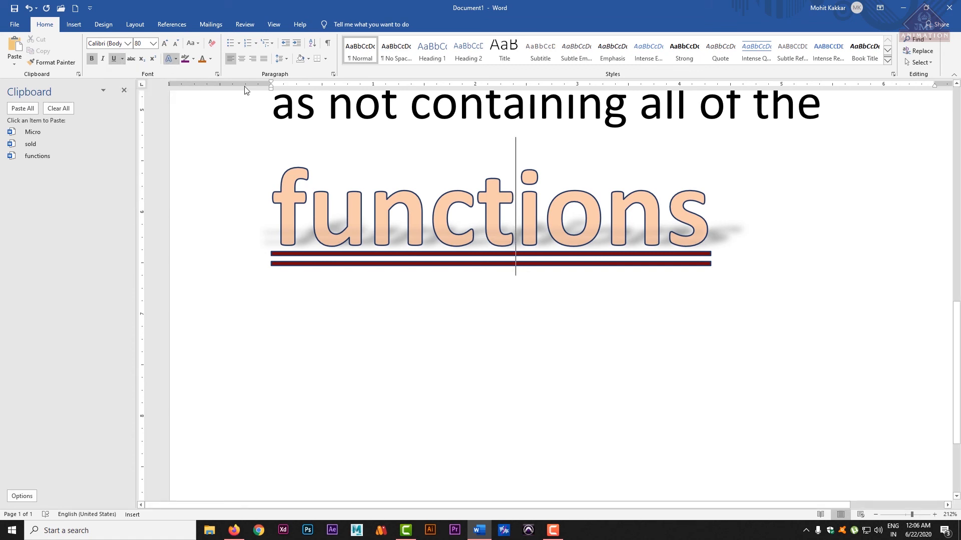
double_click(498, 218)
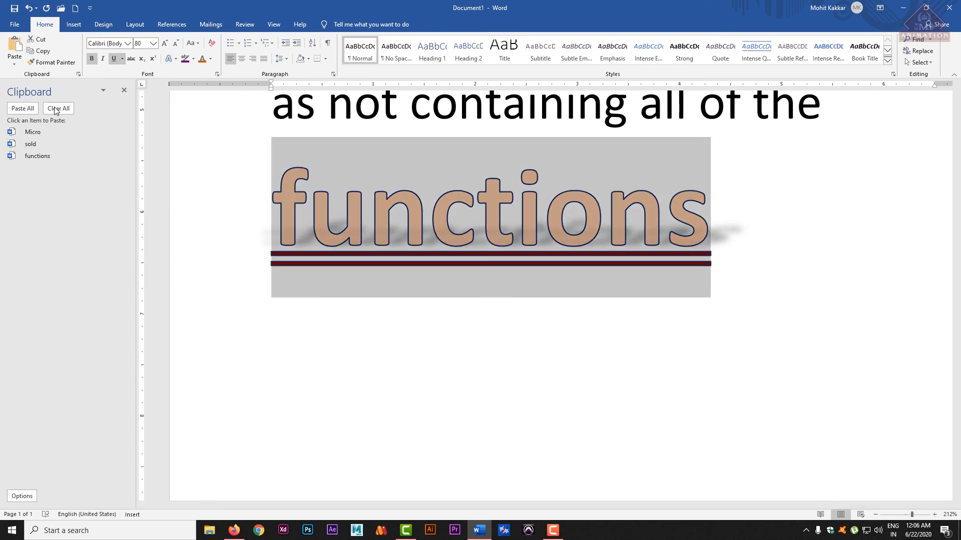
left_click(175, 59)
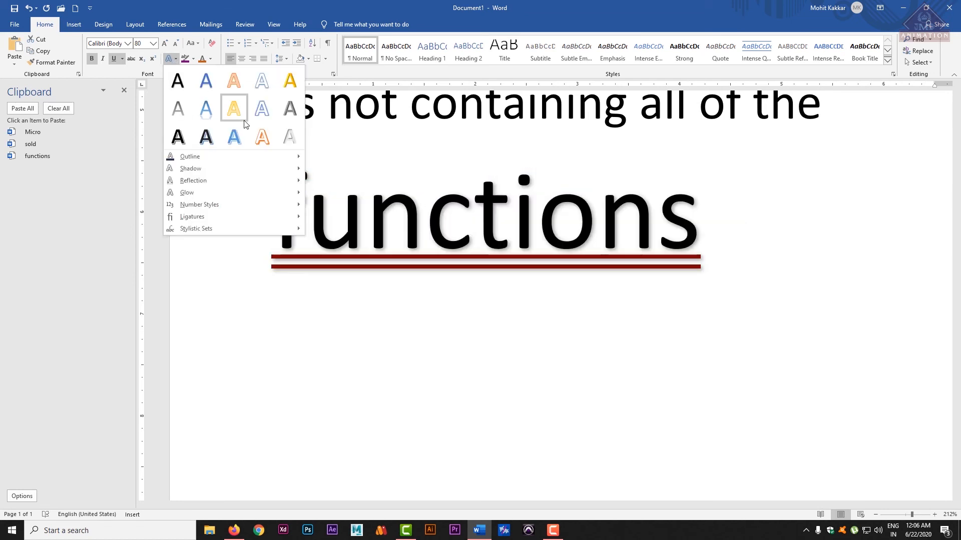
mouse_move(217, 181)
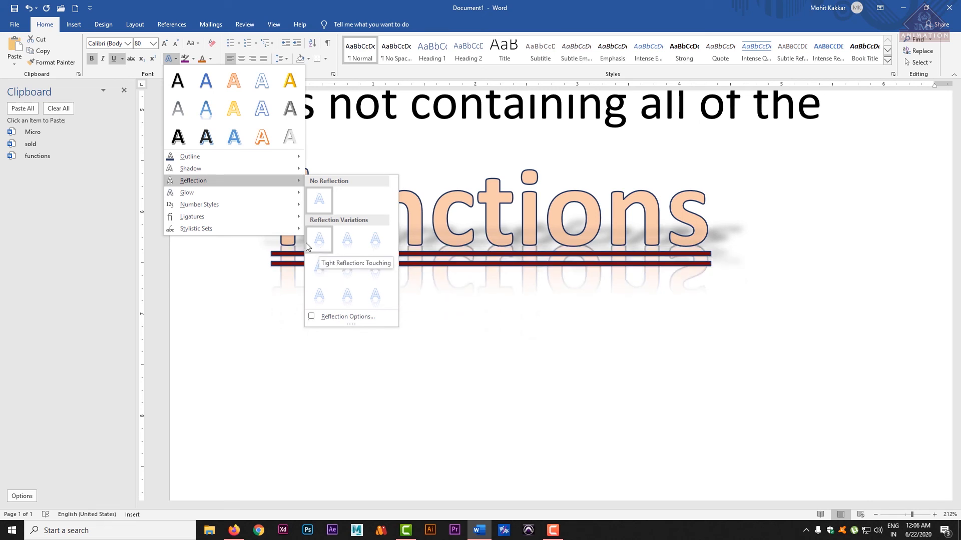
mouse_move(300, 194)
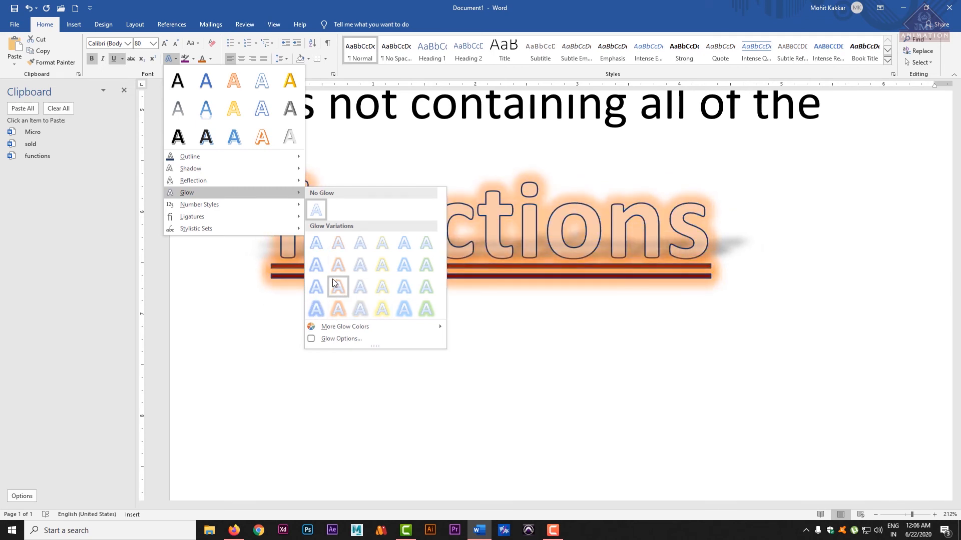
left_click(413, 273)
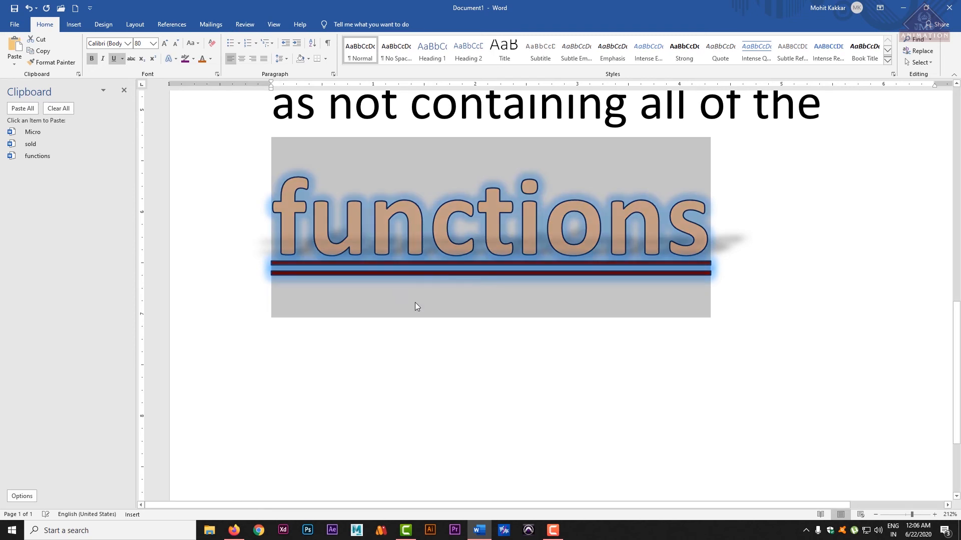
Step: Review the number style, outline and reflection options among the text effects for "functions"
left_click(175, 59)
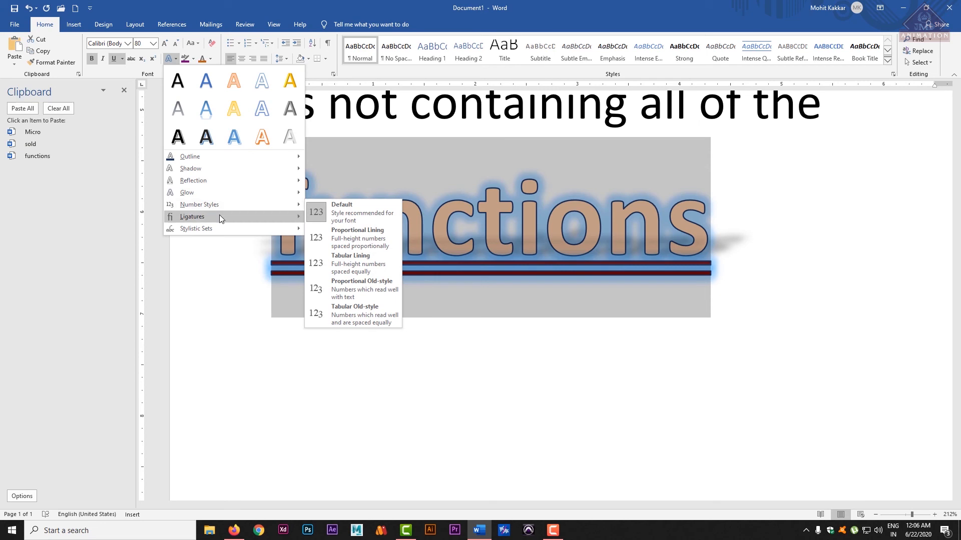
mouse_move(219, 215)
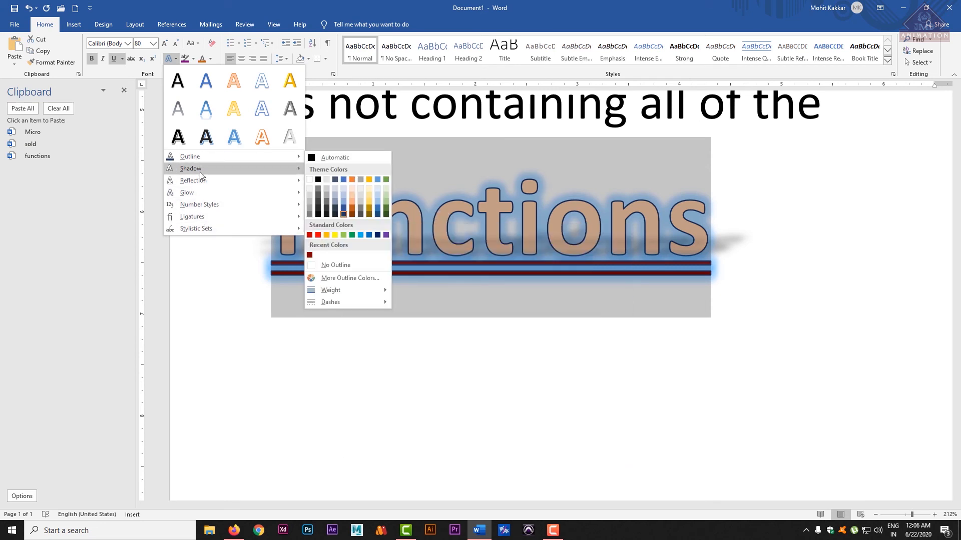
mouse_move(200, 165)
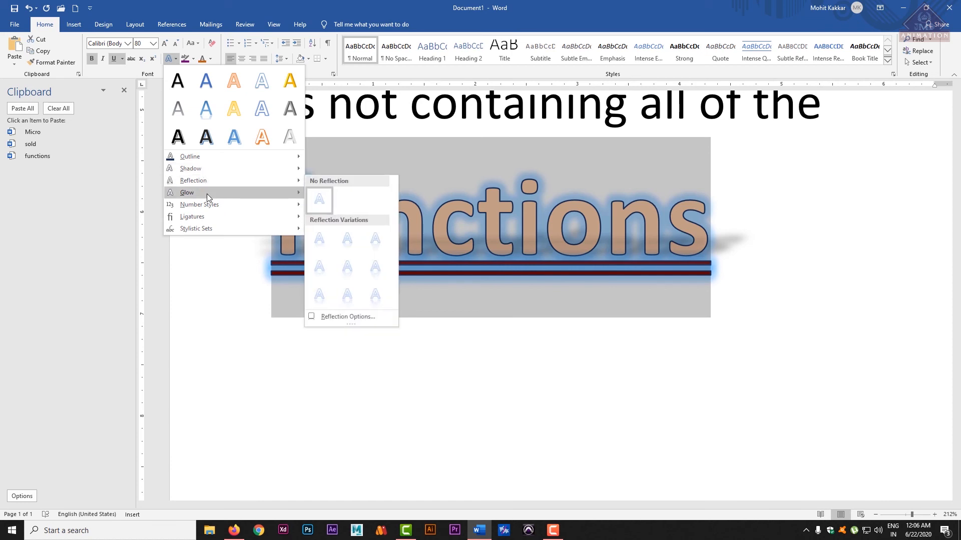
left_click(169, 59)
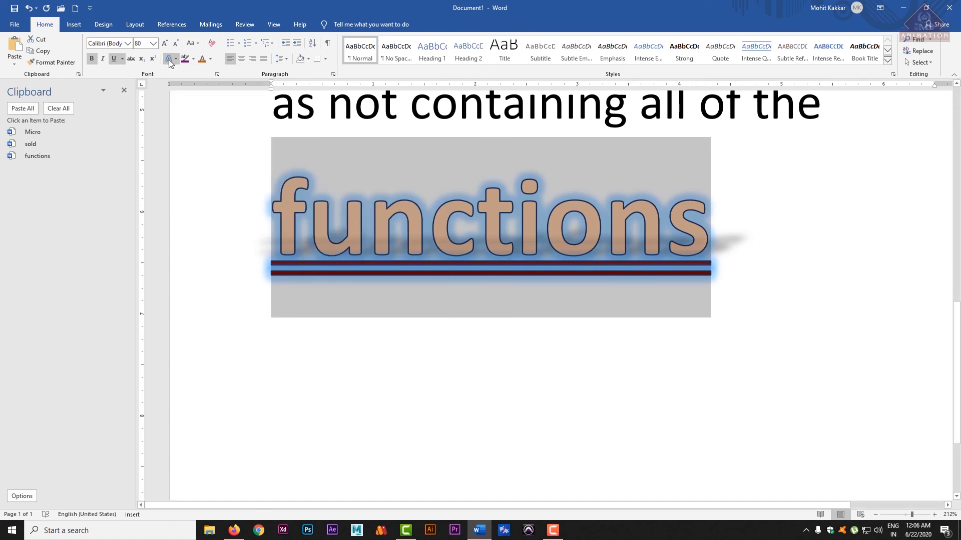
left_click(169, 59)
left_click(332, 371)
left_click(448, 259)
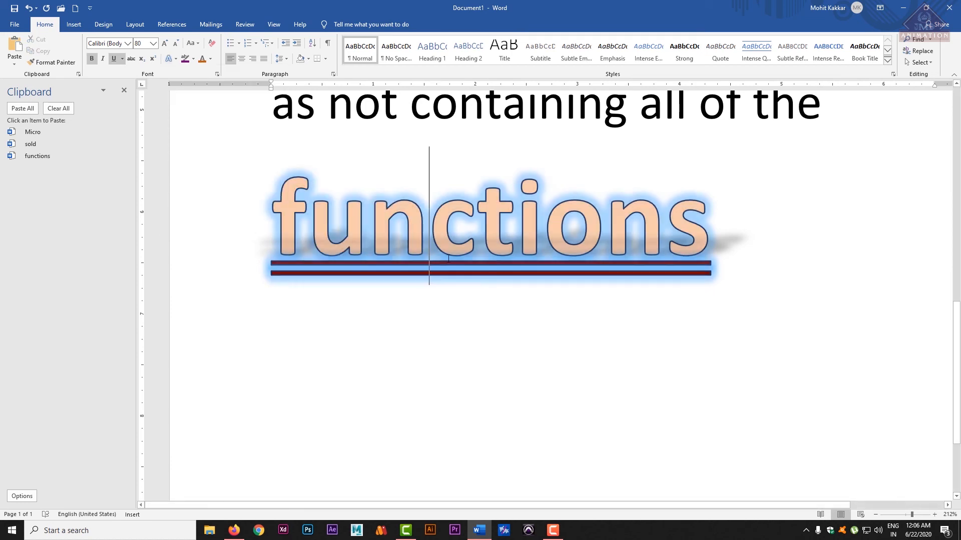
Step: Remove the text outline from the word "functions"
left_click(169, 59)
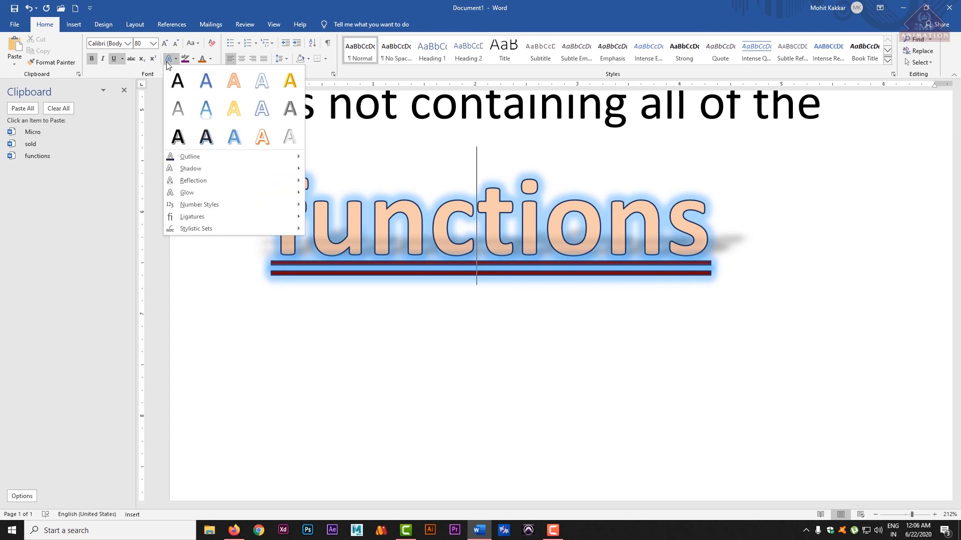
left_click(169, 59)
left_click(169, 59)
mouse_move(278, 157)
left_click(344, 265)
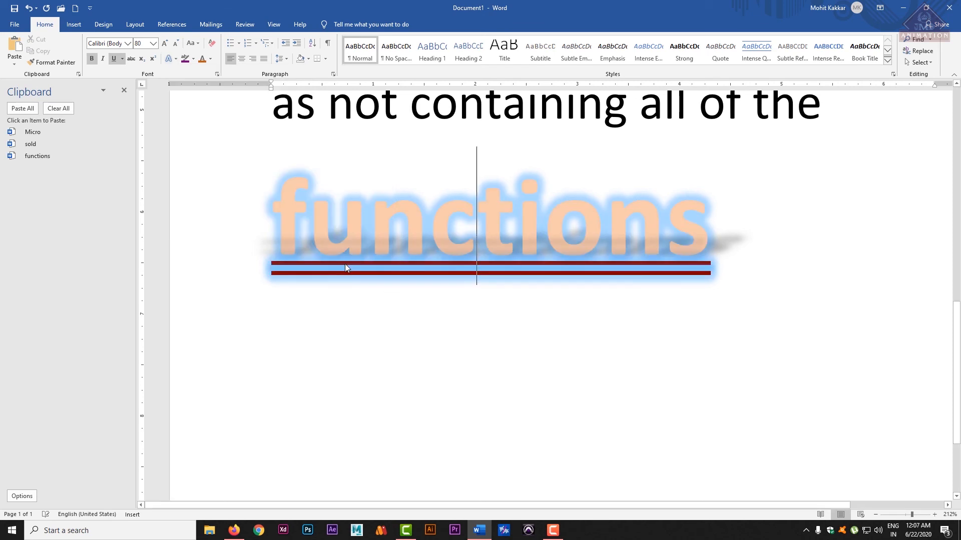
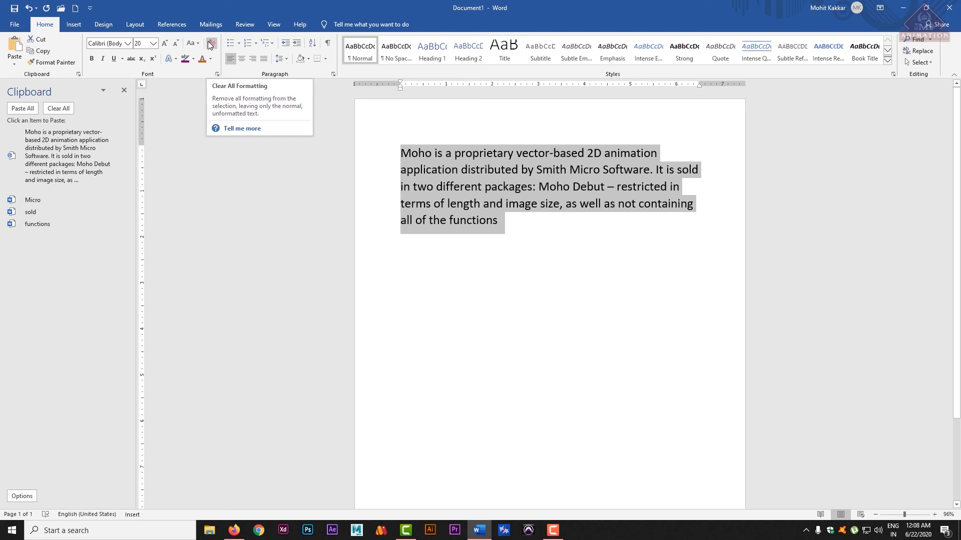
Step: View the available letter-case options and start a new line after "functions" at the end of the paragraph
left_click(198, 44)
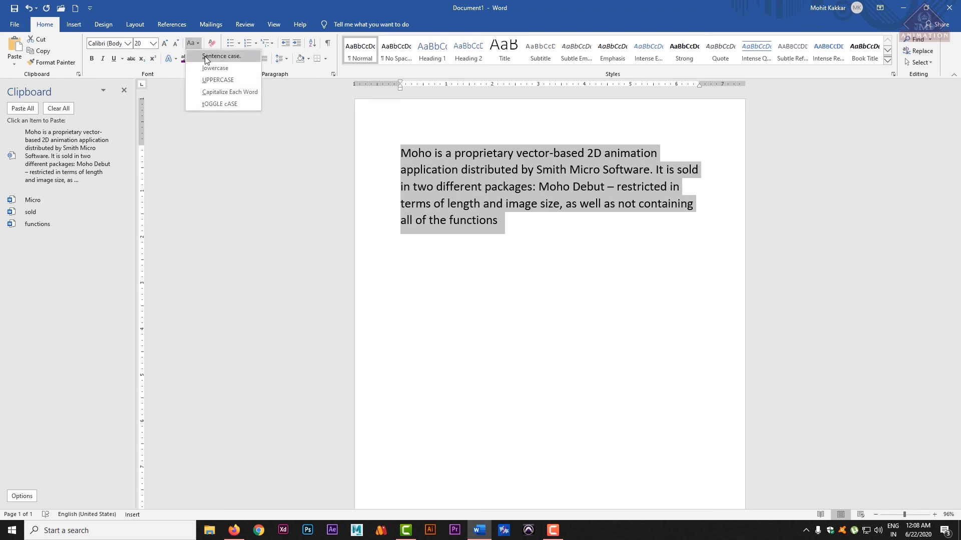
left_click(502, 223)
double_click(500, 221)
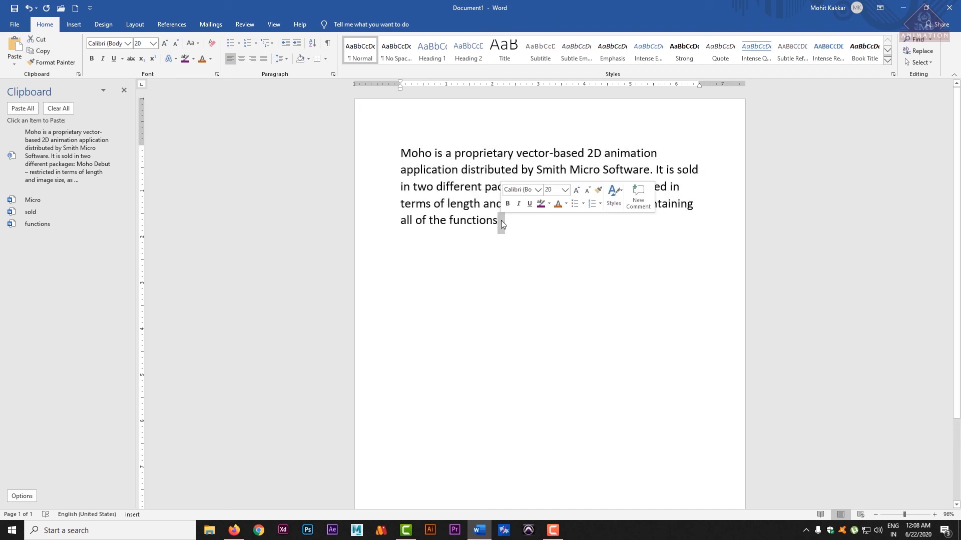
left_click(500, 220)
key("Return")
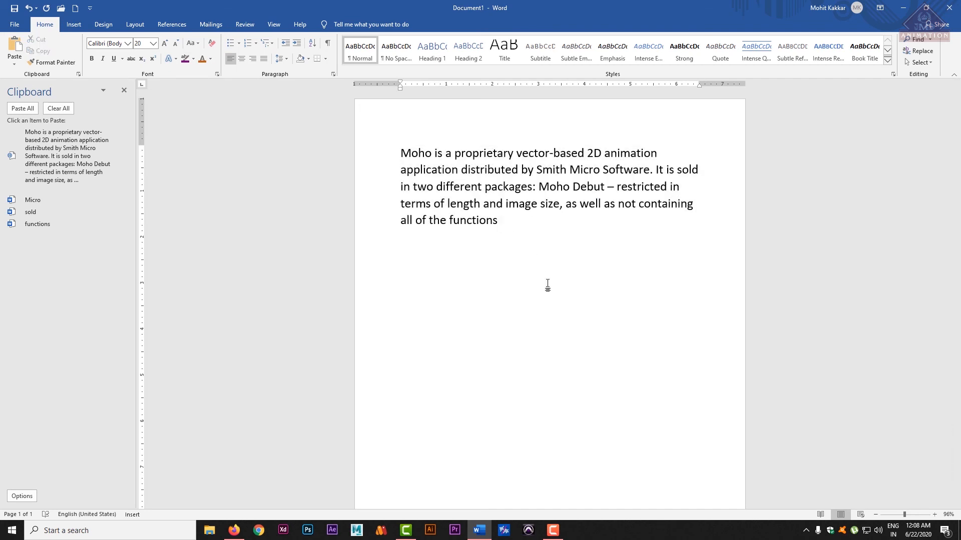
Step: Enter a first name on the new line and apply Sentence case to it
type("mohit")
left_click_drag(437, 246, 401, 245)
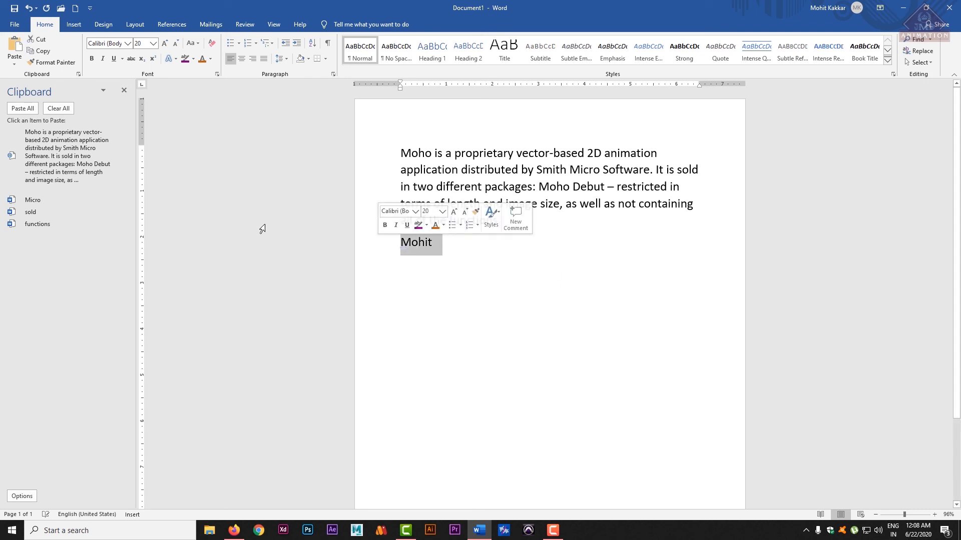
left_click(200, 44)
left_click(206, 54)
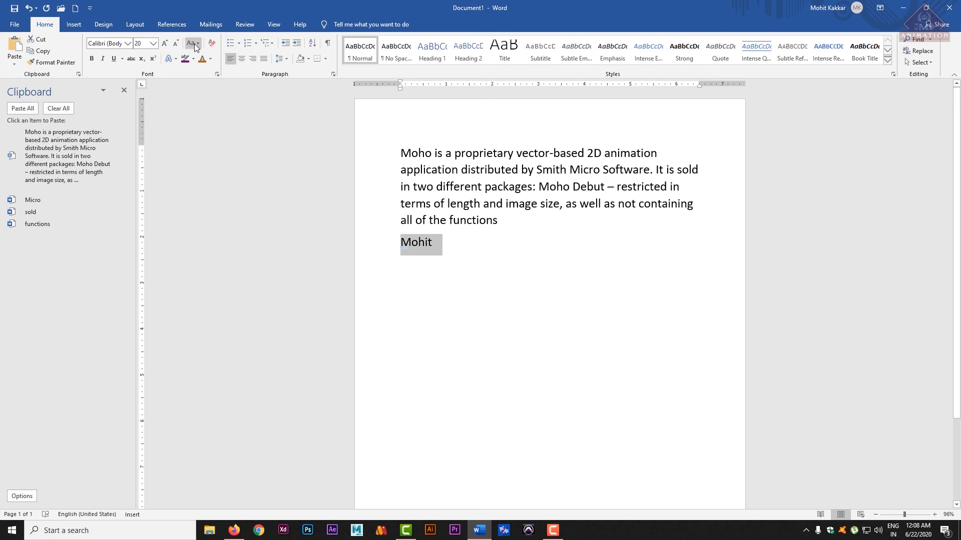
Step: Change the first name below the paragraph to lowercase and subsequently to UPPERCASE
left_click(199, 44)
left_click(210, 65)
left_click(430, 244)
left_click(382, 242)
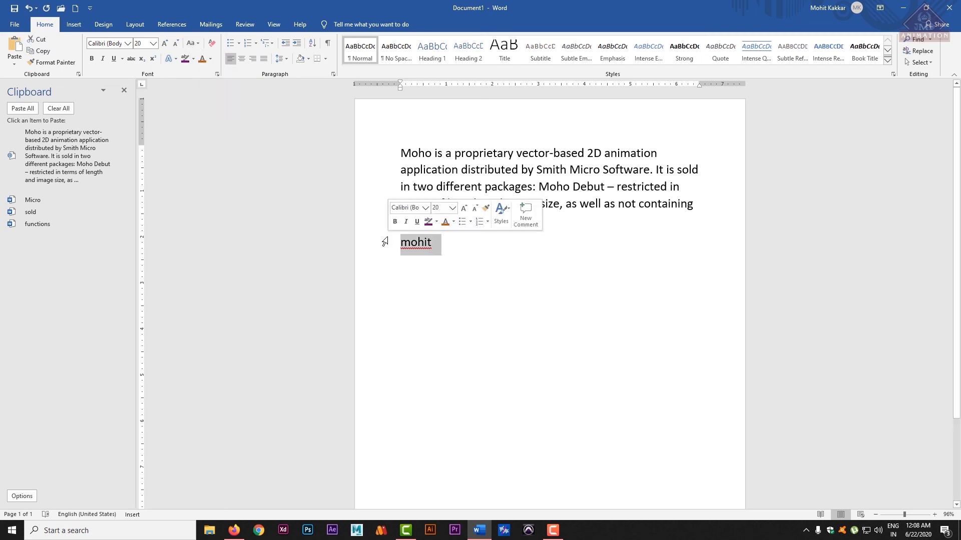
left_click(199, 43)
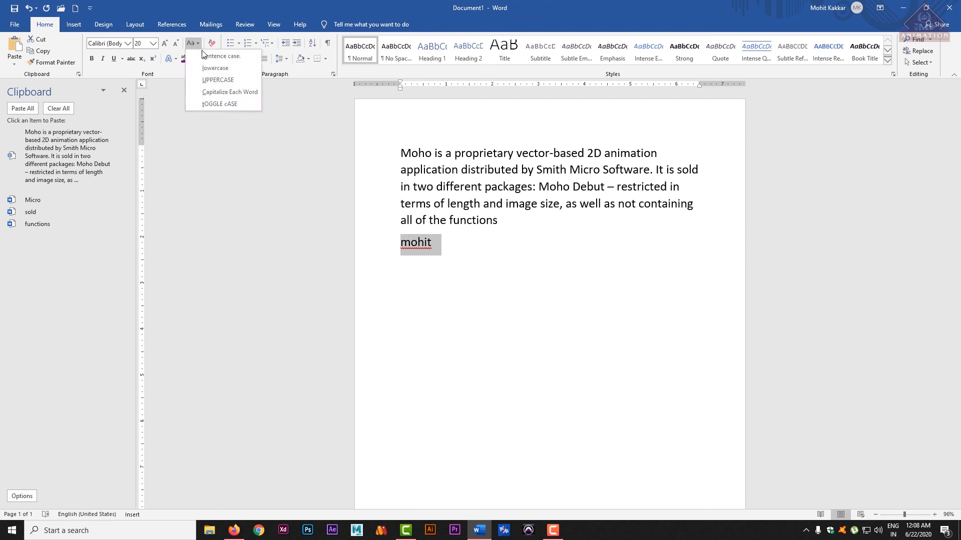
left_click(212, 77)
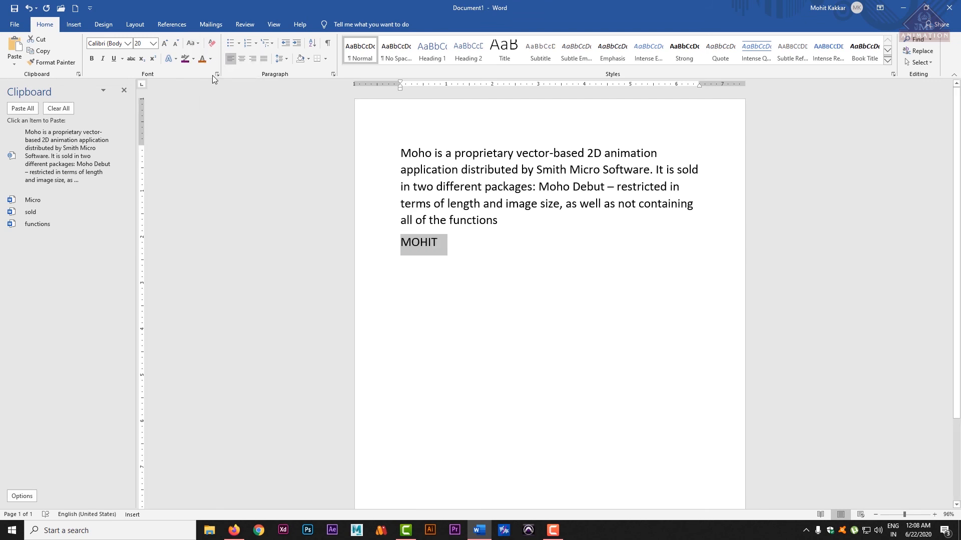
Step: Apply Capitalize Each Word to the first name below the paragraph and leave the cursor after it
left_click(195, 44)
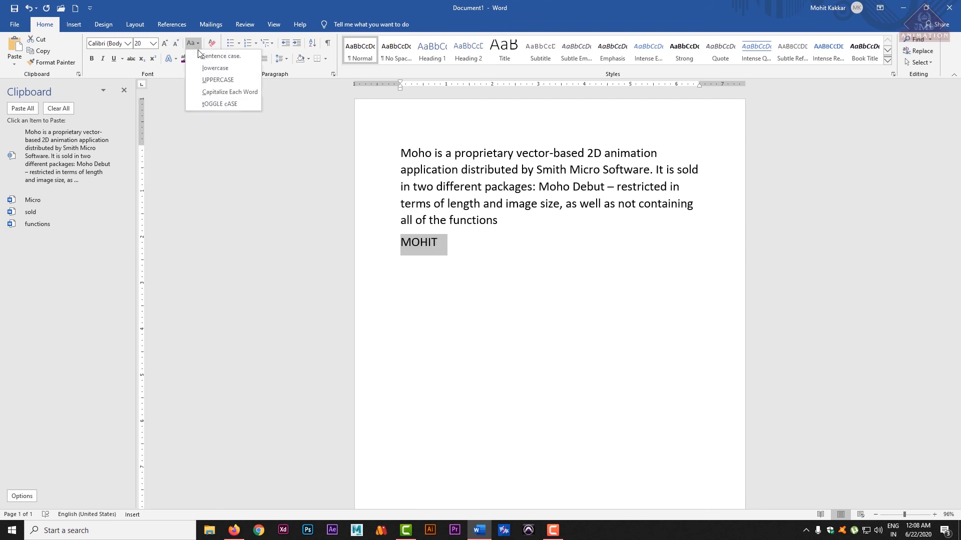
left_click(216, 93)
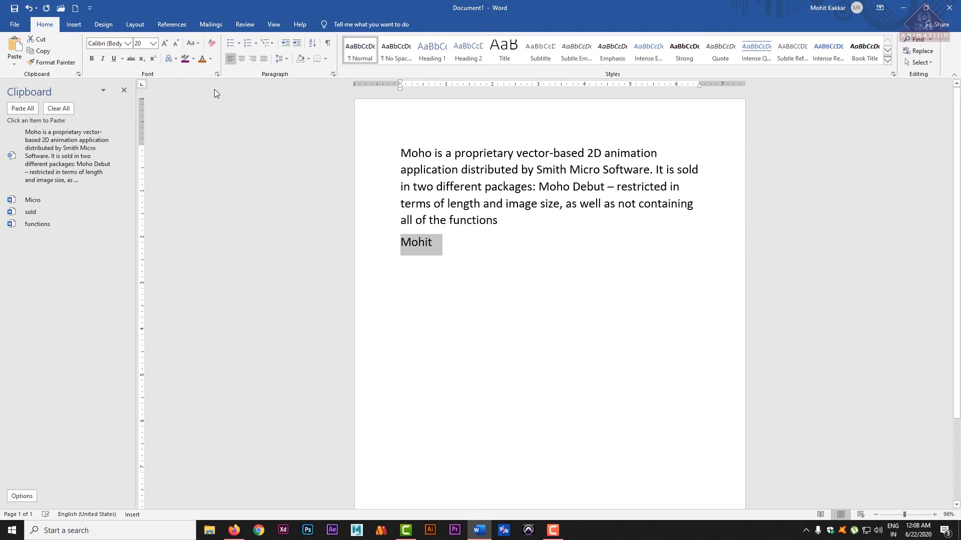
left_click(195, 44)
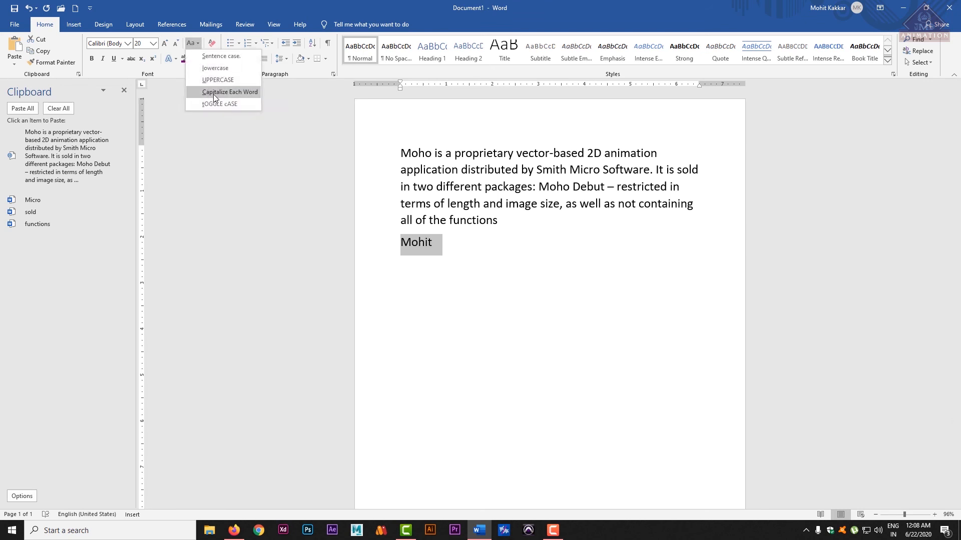
left_click(433, 245)
left_click(432, 244)
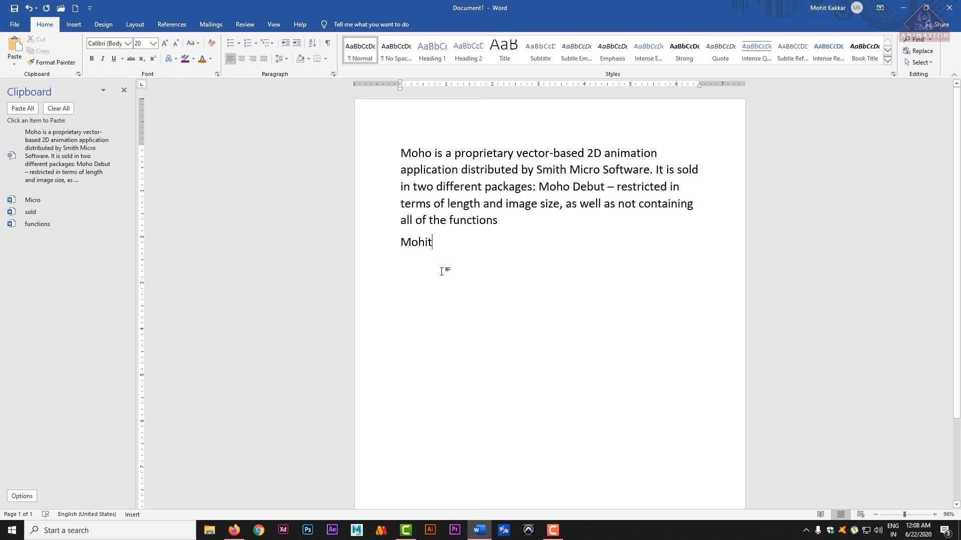
Step: Add the surname in lowercase after the first name, separated by a space
left_click(196, 43)
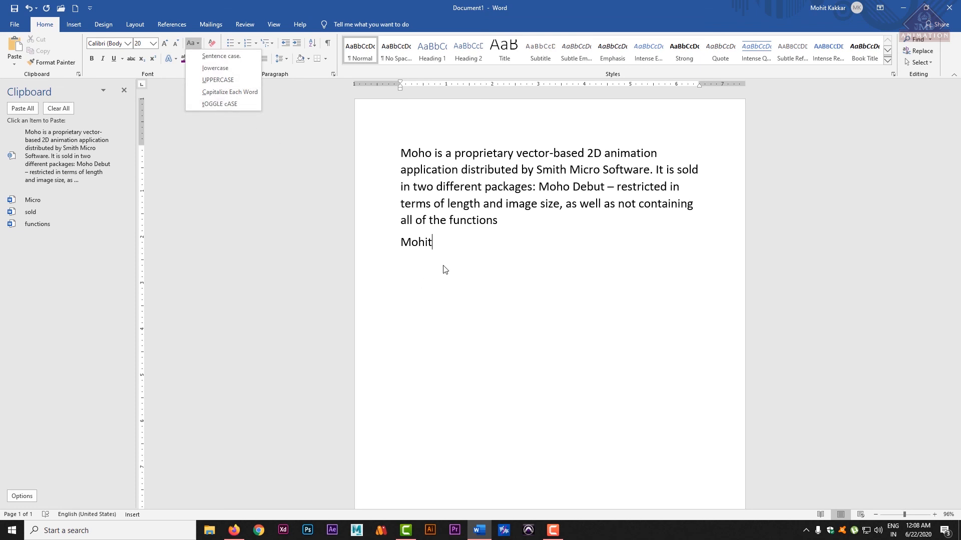
key("Escape")
type("ka")
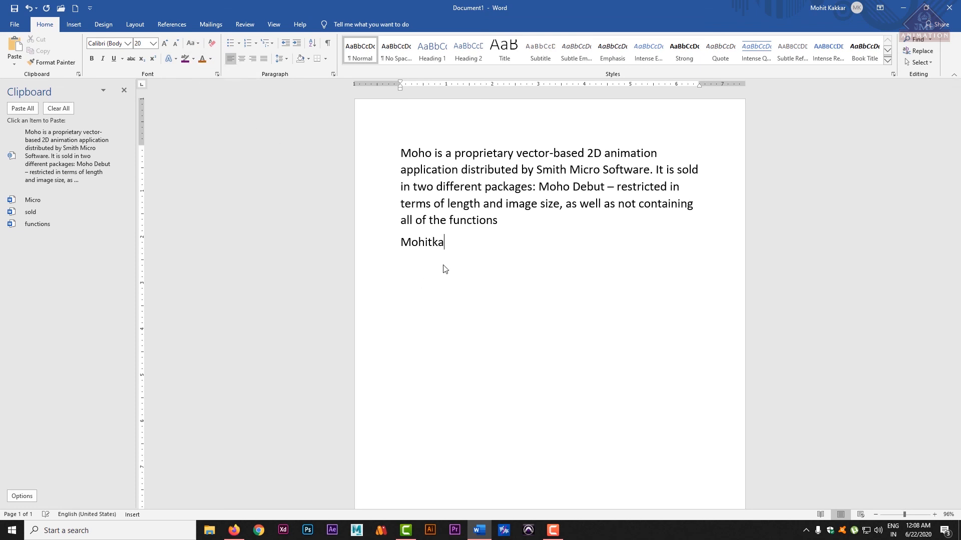
type("kkar")
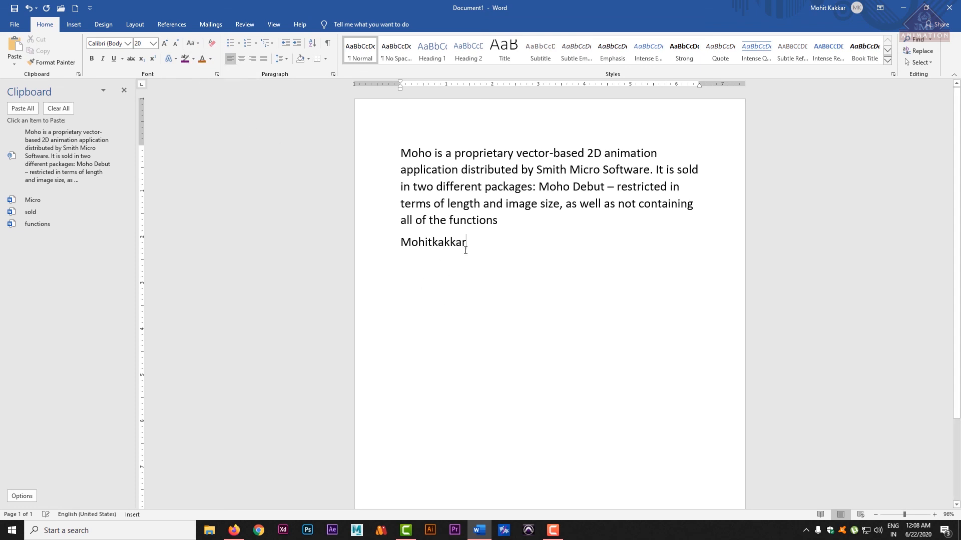
left_click(433, 243)
Step: Apply the tOGGLE cASE option to the full name below the paragraph
left_click_drag(471, 244, 398, 244)
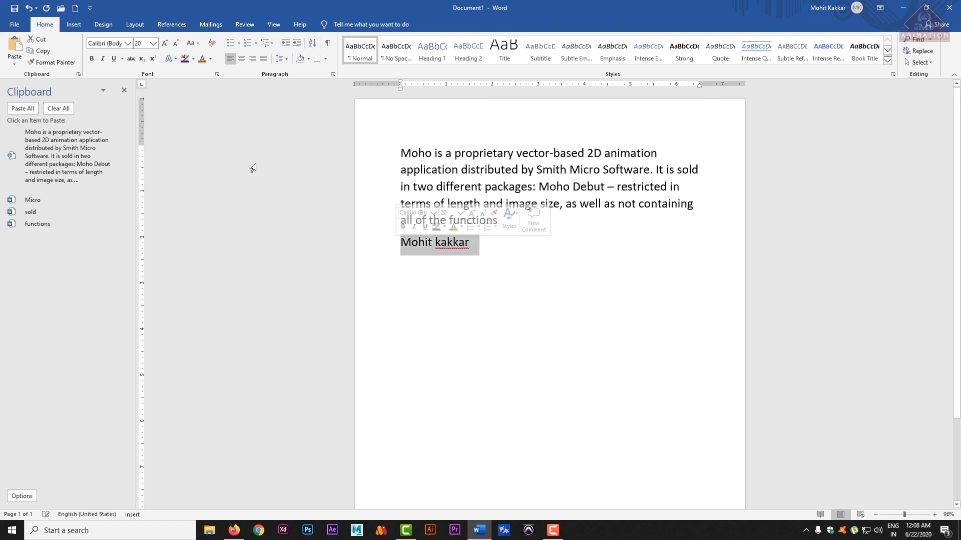
left_click(198, 42)
left_click(212, 106)
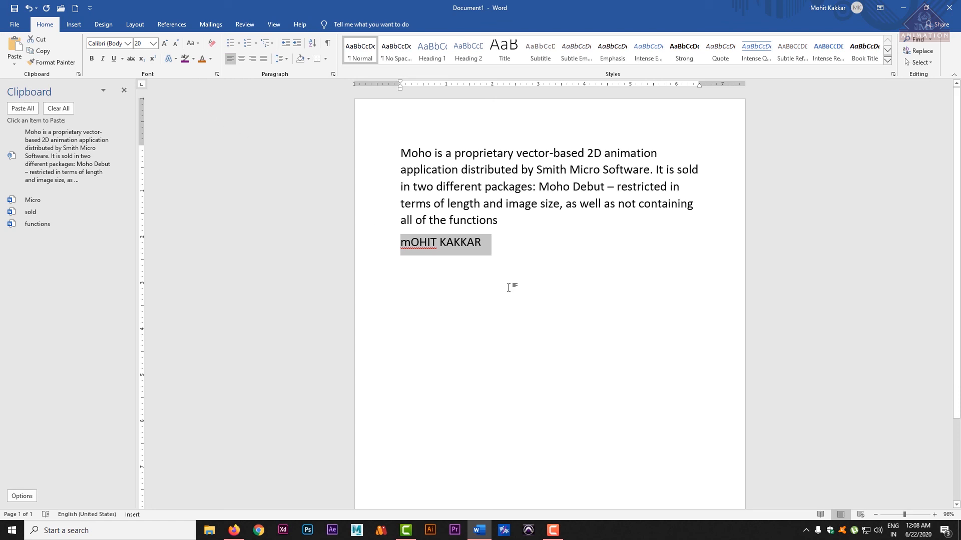
left_click(478, 267)
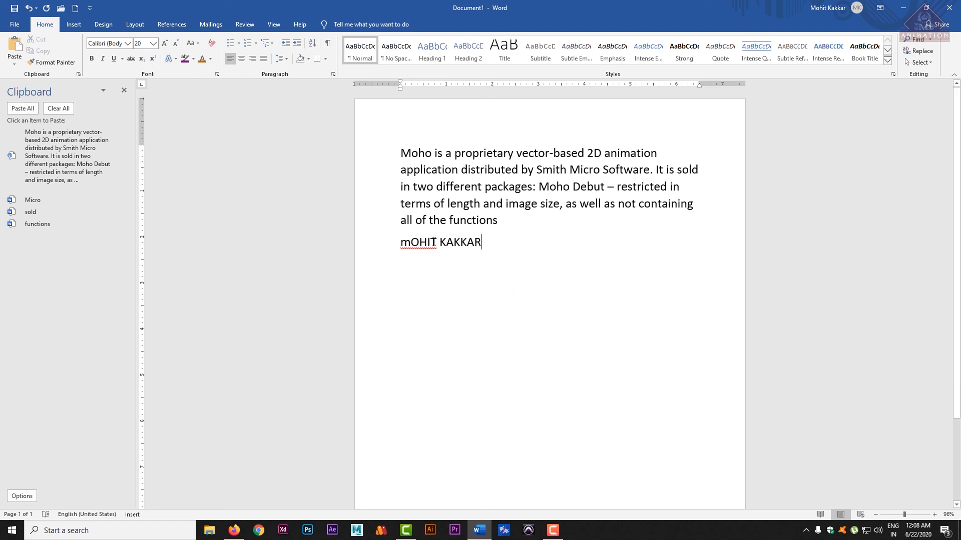
Step: Toggle the letter case of the surname alone twice, leaving the first name out of the selection
left_click_drag(440, 243, 491, 244)
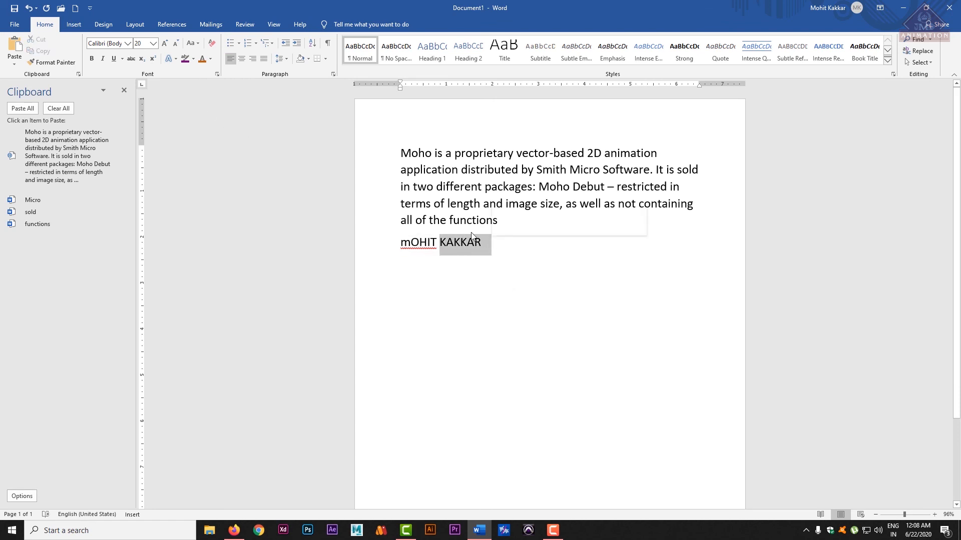
left_click(196, 44)
left_click(219, 105)
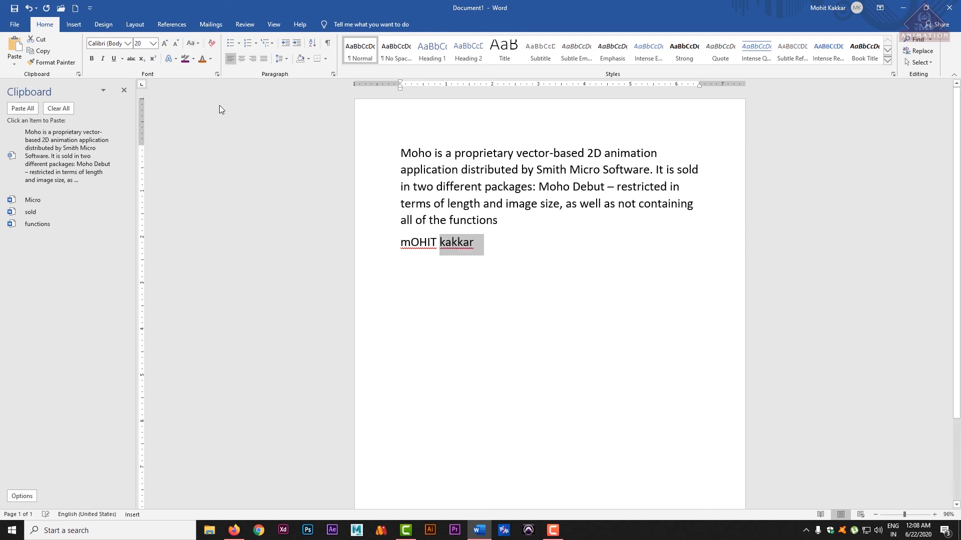
left_click(478, 266)
left_click_drag(440, 242, 484, 241)
left_click(199, 45)
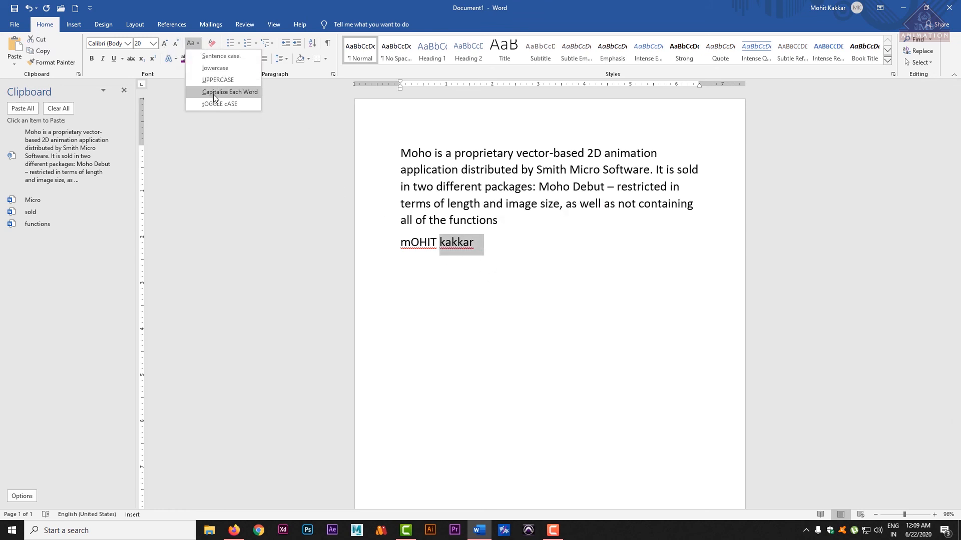
left_click(215, 102)
Step: Retype the surname with only its initial letter capitalized
left_click_drag(440, 242, 492, 240)
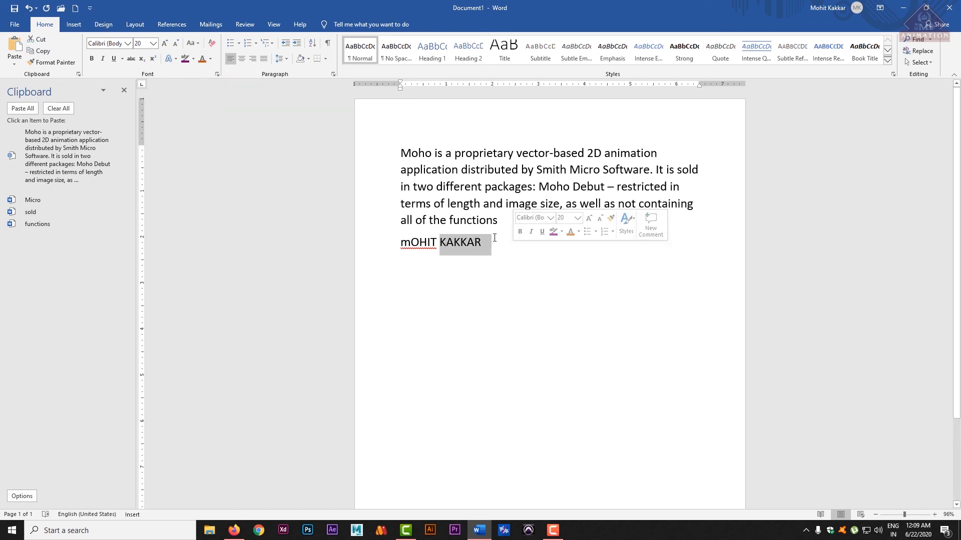
type("k")
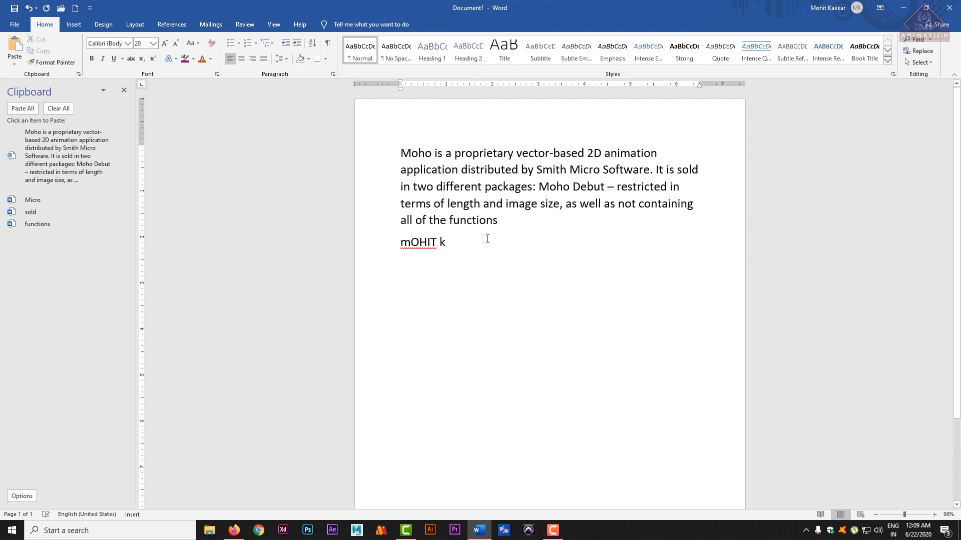
type("akkar")
key("BackSpace")
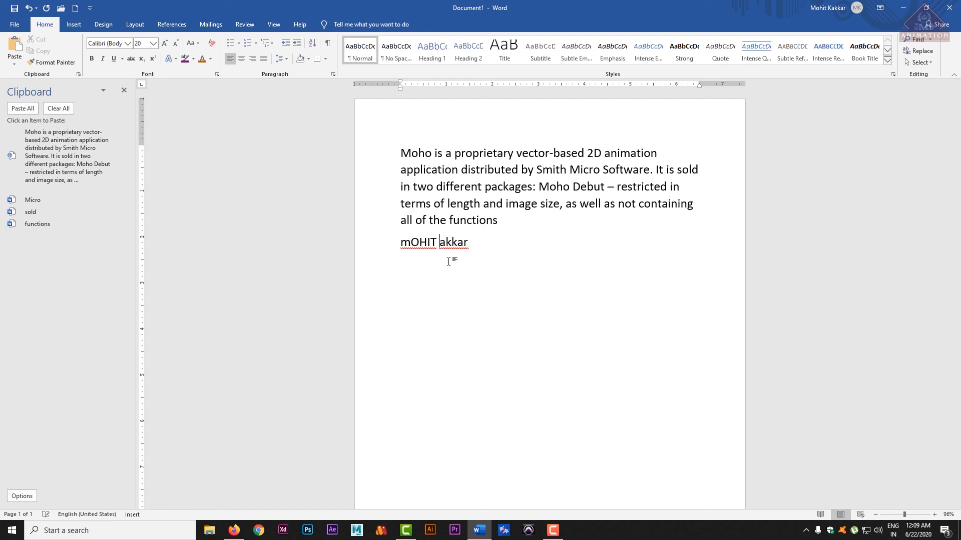
type("K")
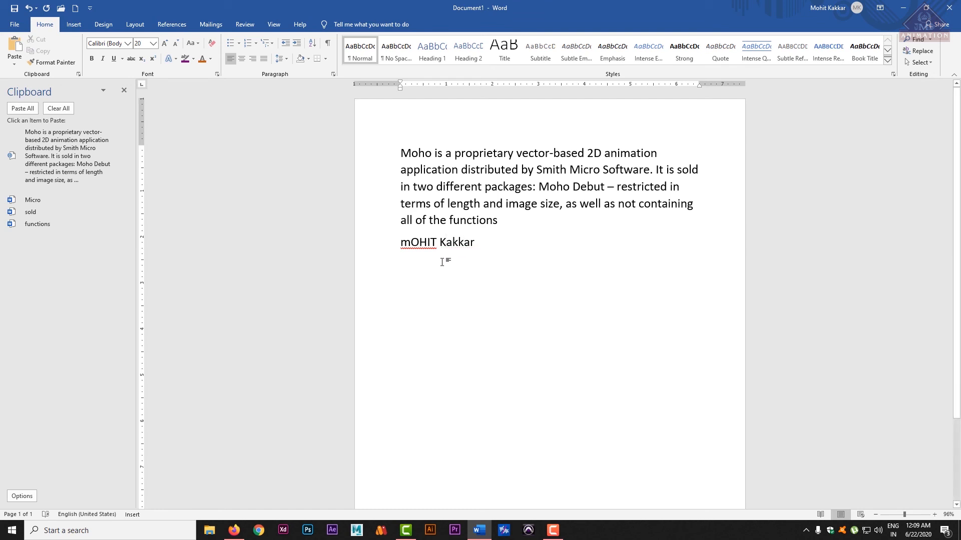
Step: Apply tOGGLE cASE to the retyped surname
left_click_drag(472, 244, 442, 244)
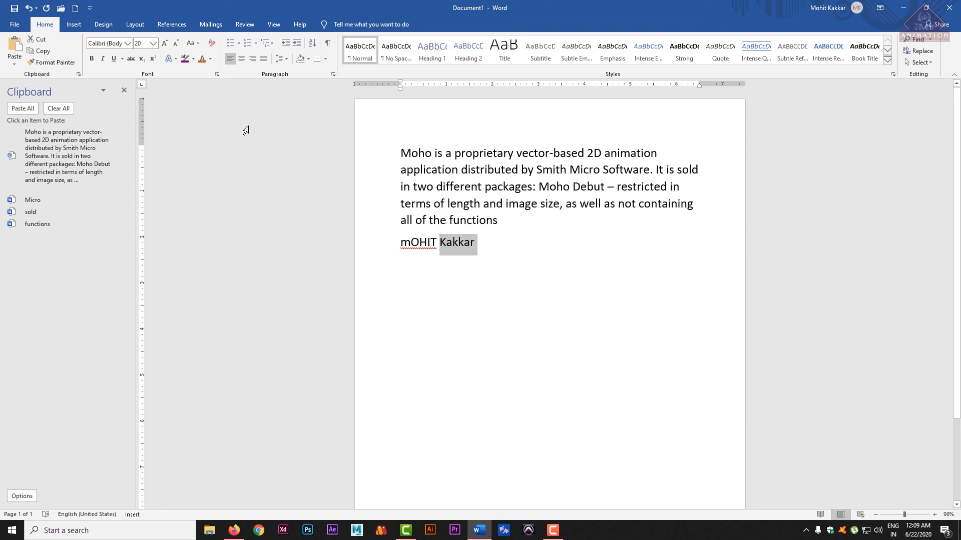
left_click(201, 43)
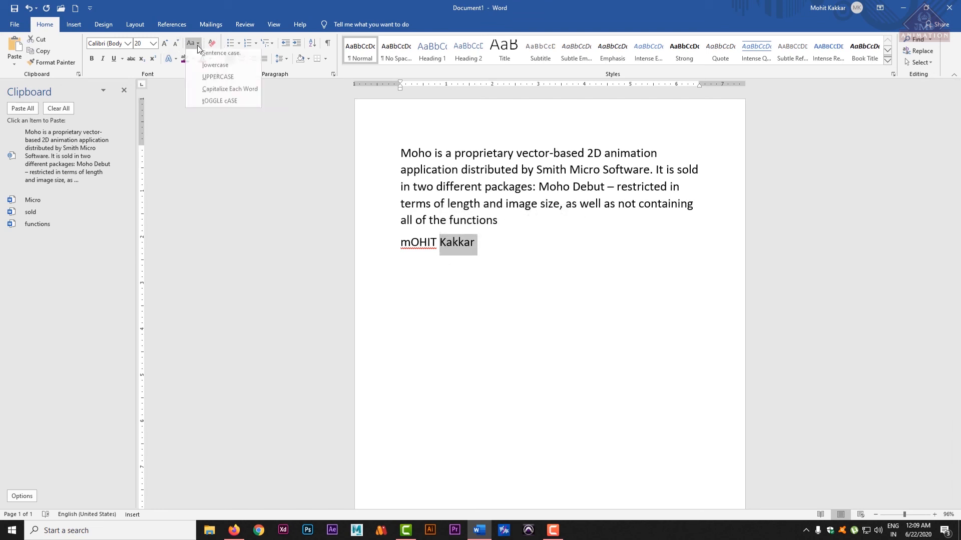
left_click(219, 105)
left_click(479, 243)
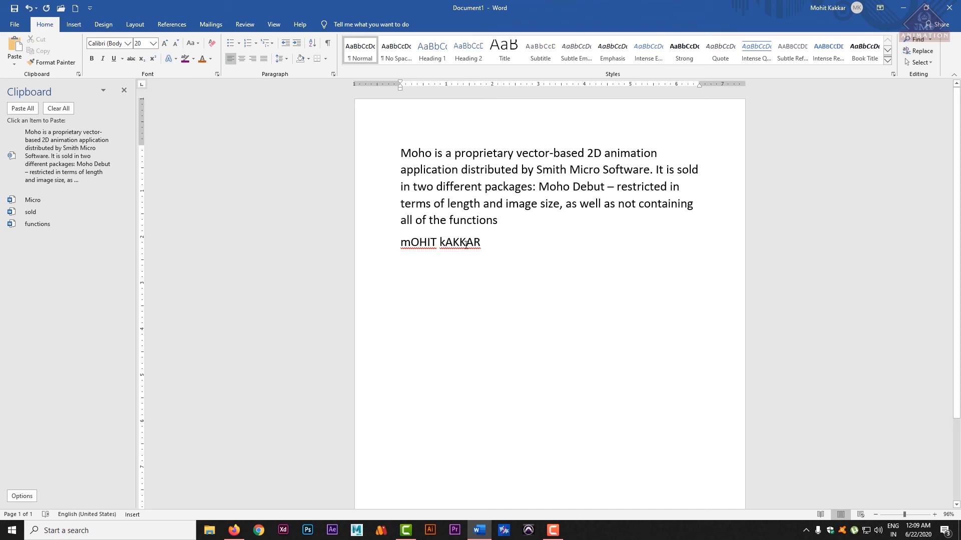
Step: Invert the letter case of the first name and surname together with tOGGLE cASE
left_click_drag(485, 245, 400, 244)
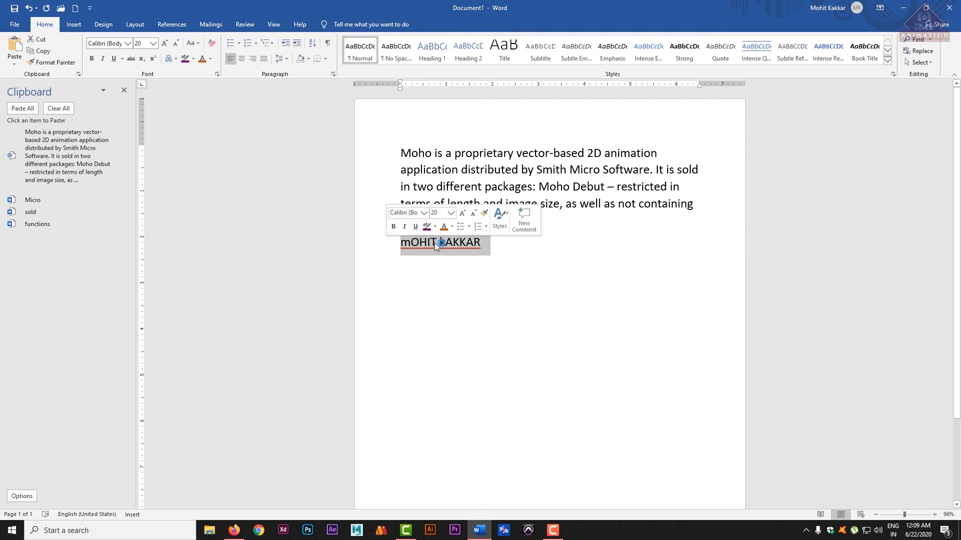
left_click(193, 43)
left_click(226, 104)
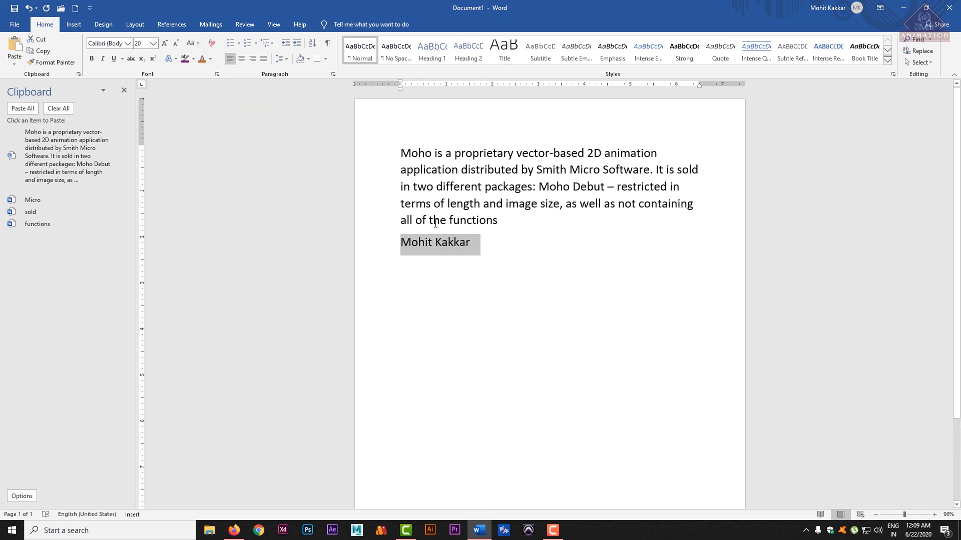
left_click_drag(474, 249, 407, 245)
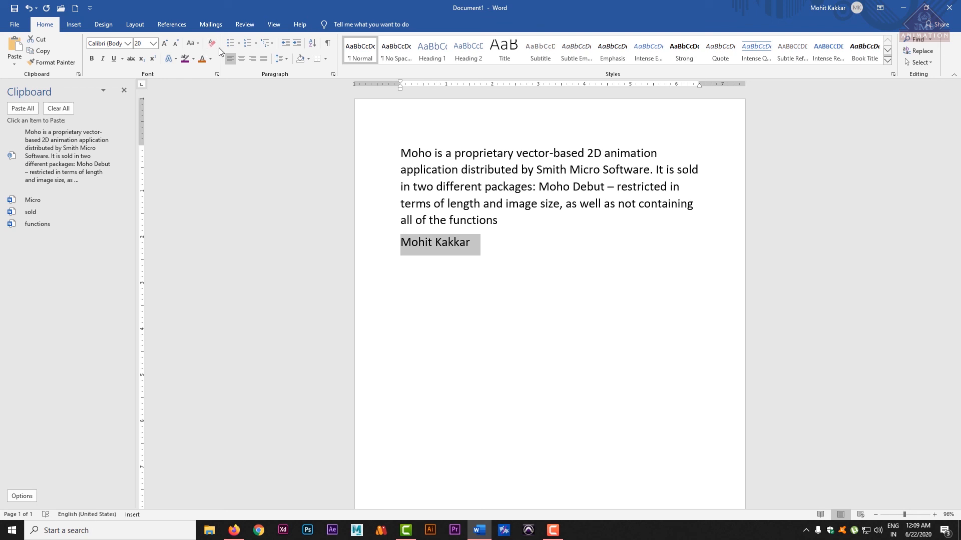
Step: Replace the third letter of both the first name and the surname with its capital form
left_click(420, 244)
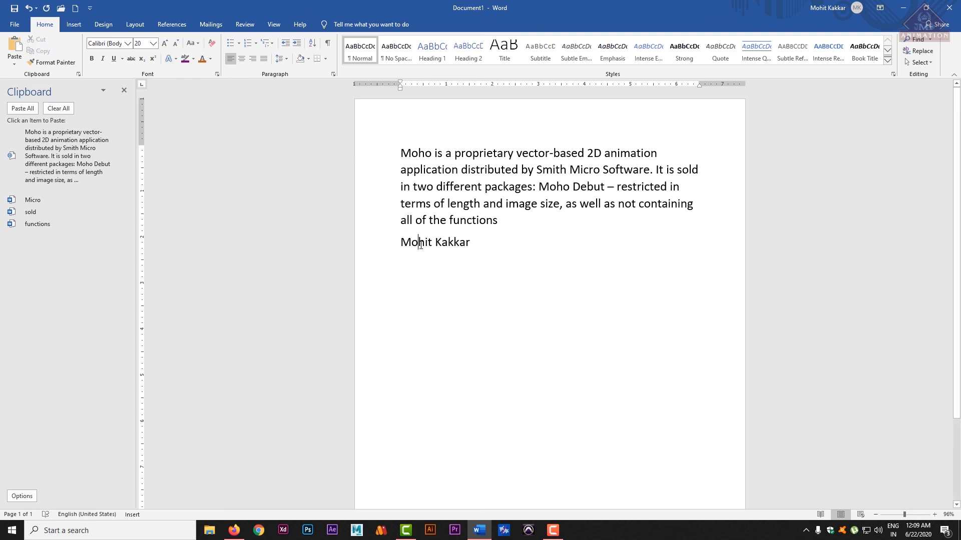
left_click_drag(421, 244, 423, 252)
type("H")
left_click_drag(454, 243, 448, 244)
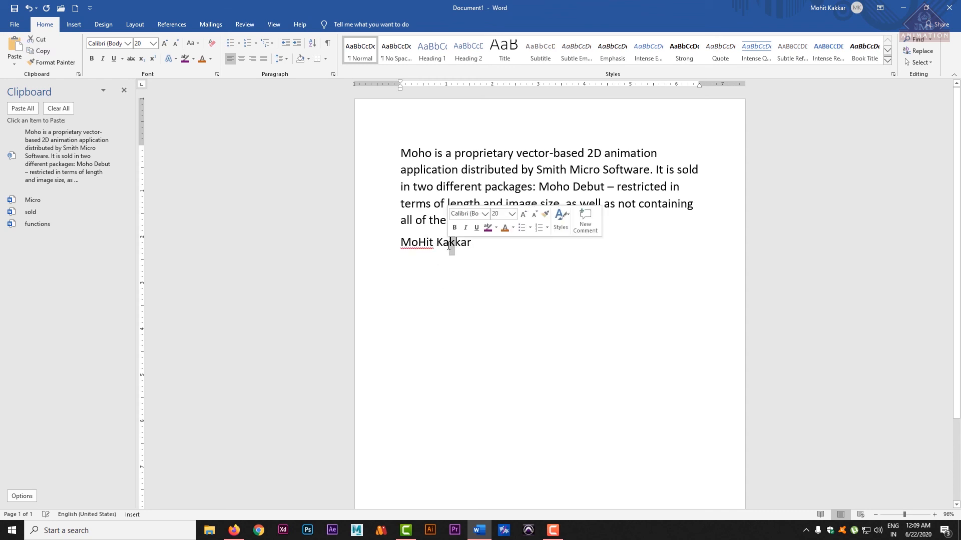
type("K")
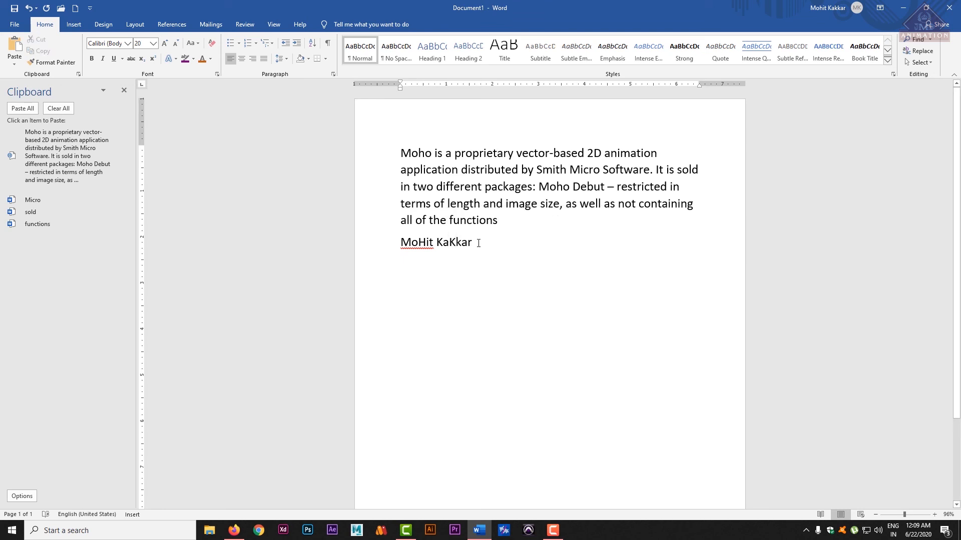
Step: Apply Capitalize Each Word to the full name and view the letter-case options again
left_click_drag(479, 243, 399, 244)
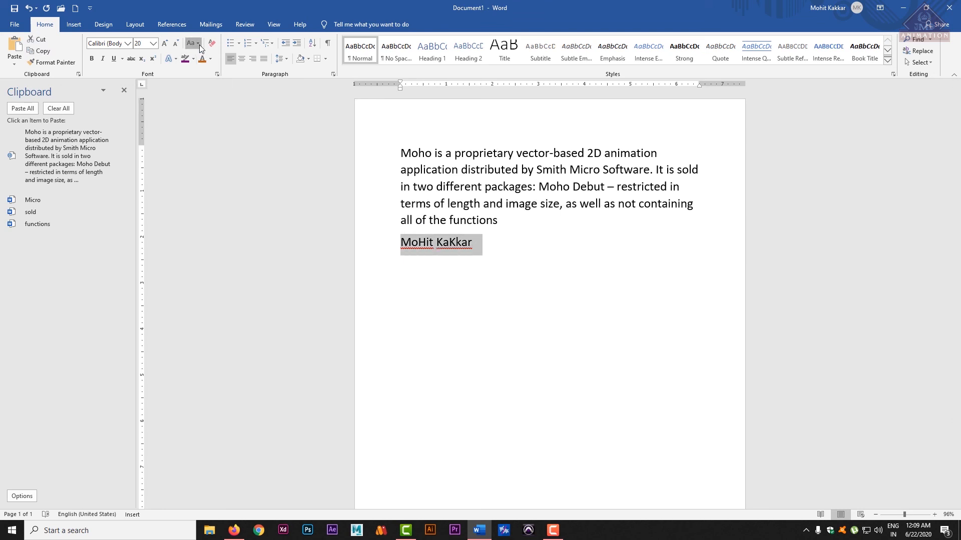
left_click(199, 44)
left_click(221, 89)
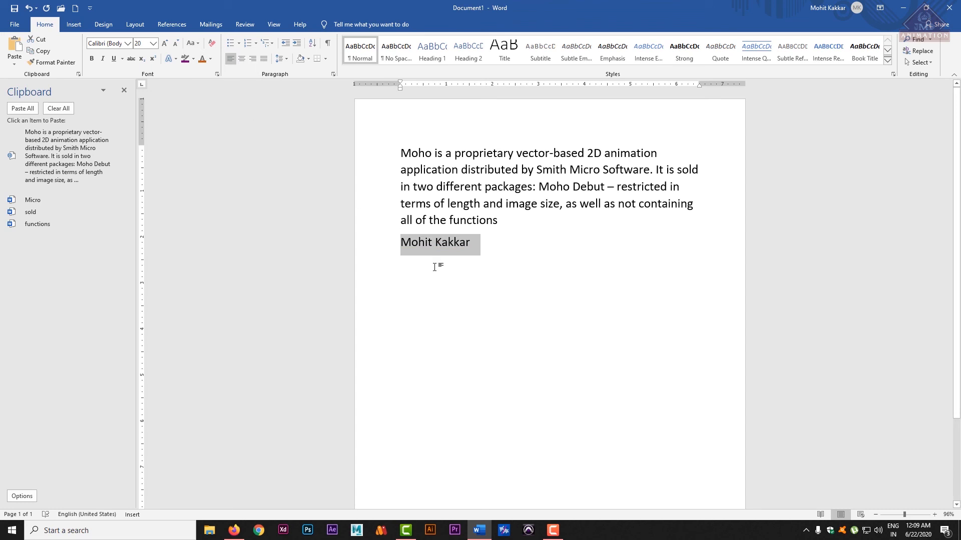
left_click(470, 242)
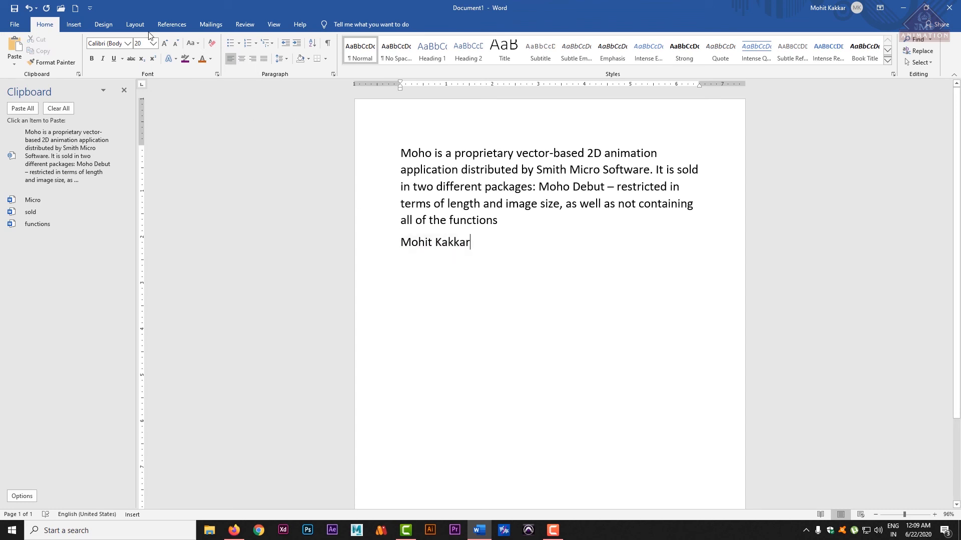
left_click(199, 44)
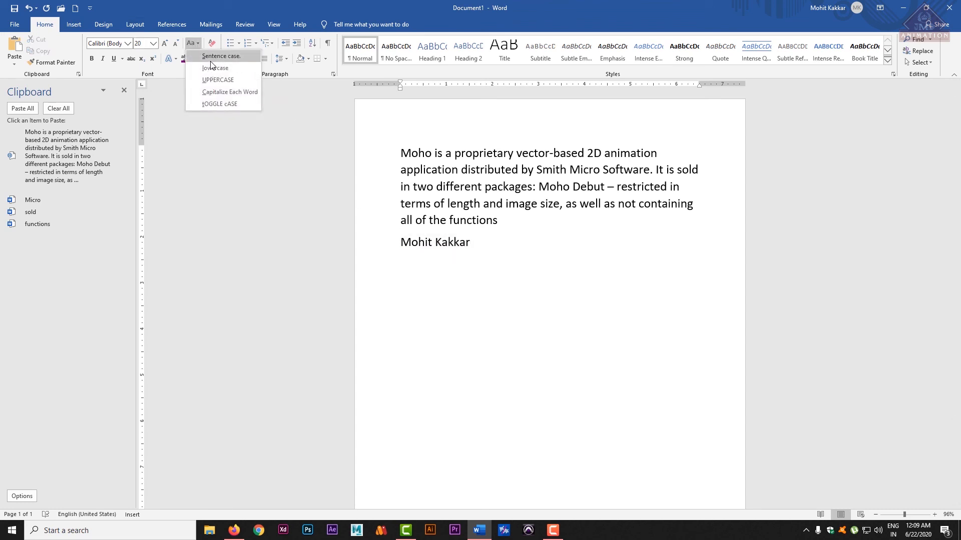
Step: Clear all formatting from the full name on the line below the paragraph
left_click(232, 160)
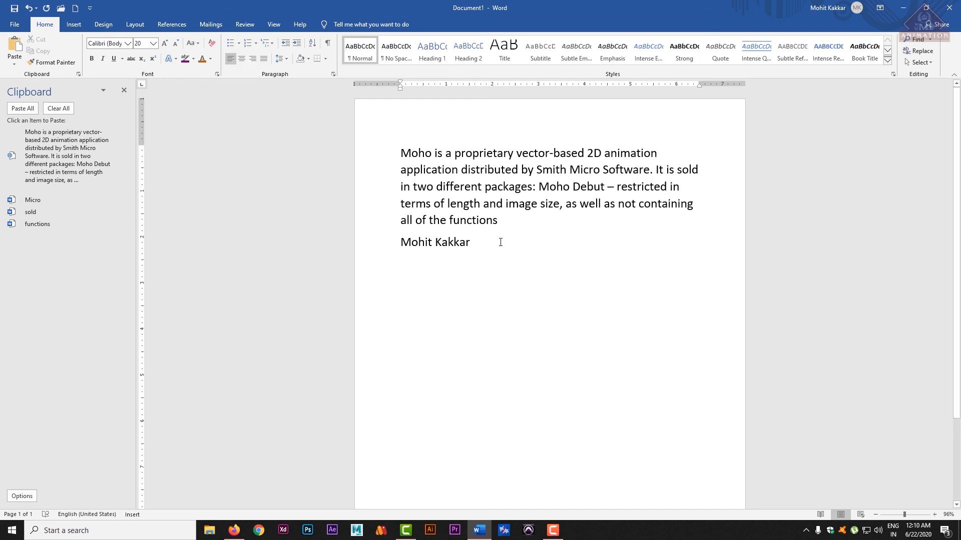
left_click_drag(500, 242, 399, 242)
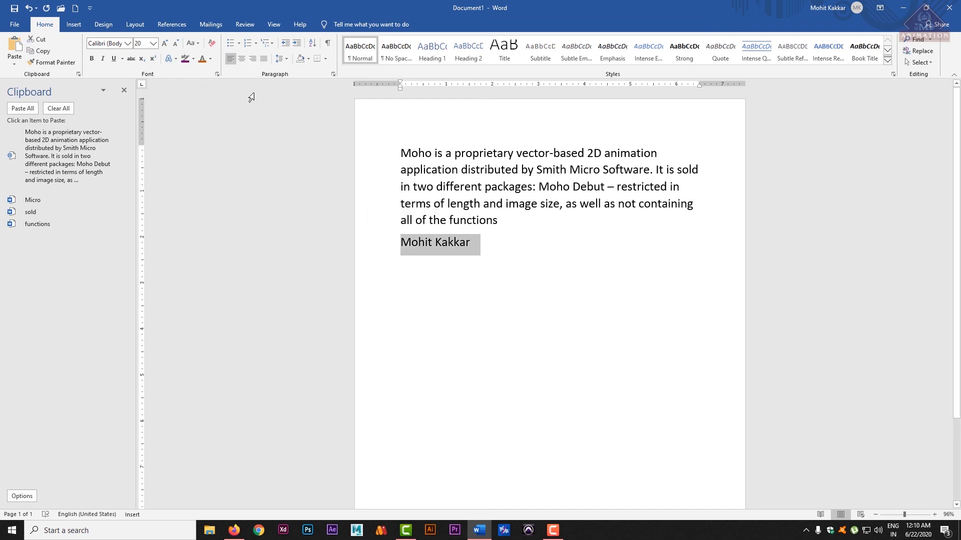
left_click(211, 44)
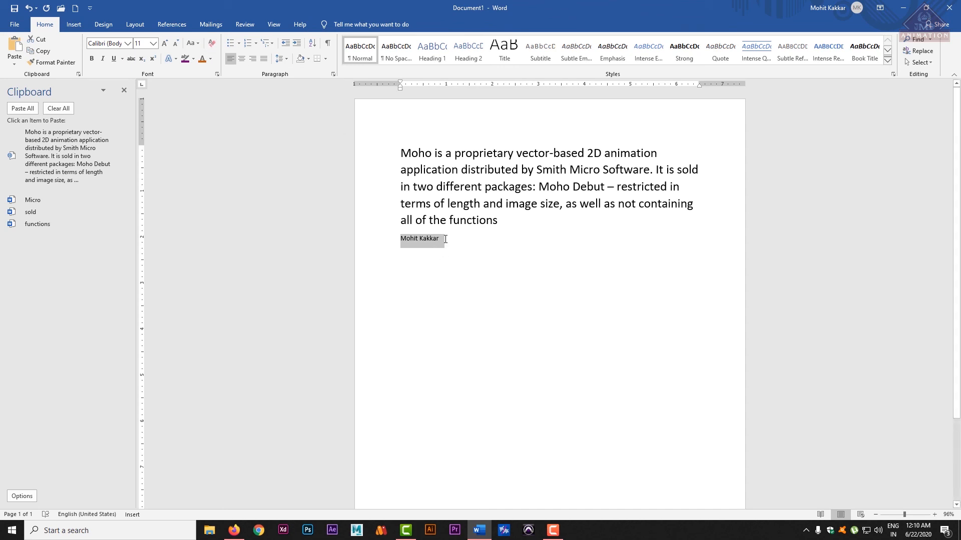
Step: Increase the font size of the full name to 28 and deselect it
left_click_drag(445, 239, 398, 240)
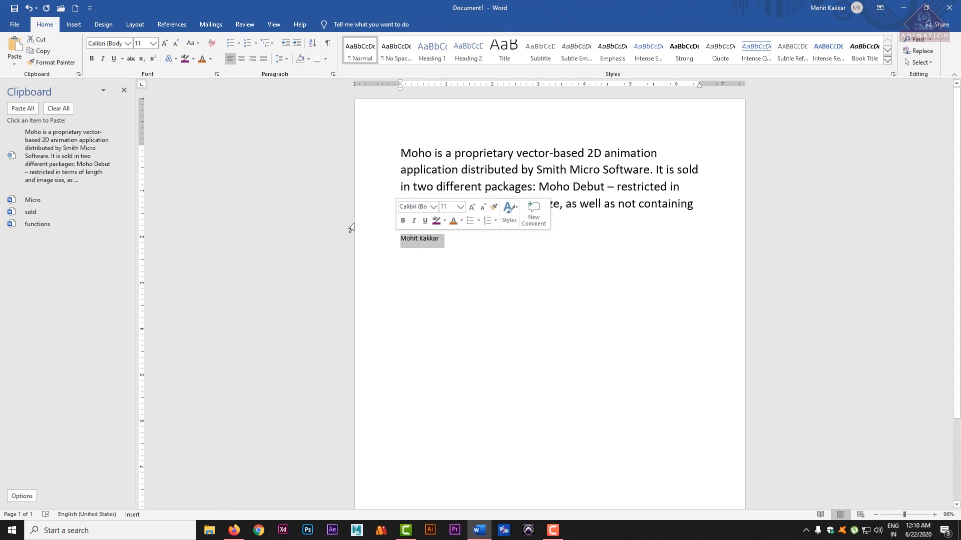
left_click(160, 47)
left_click(161, 47)
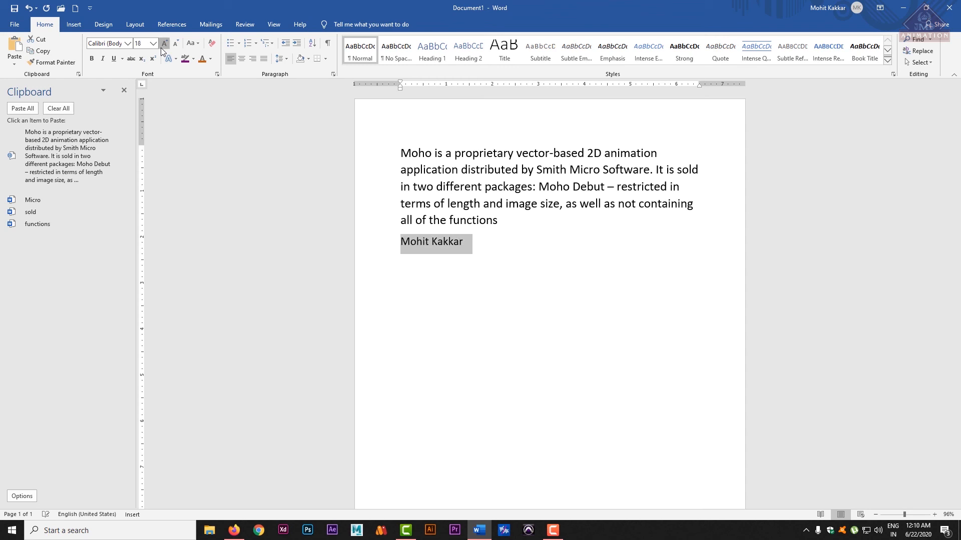
left_click(160, 47)
left_click(161, 47)
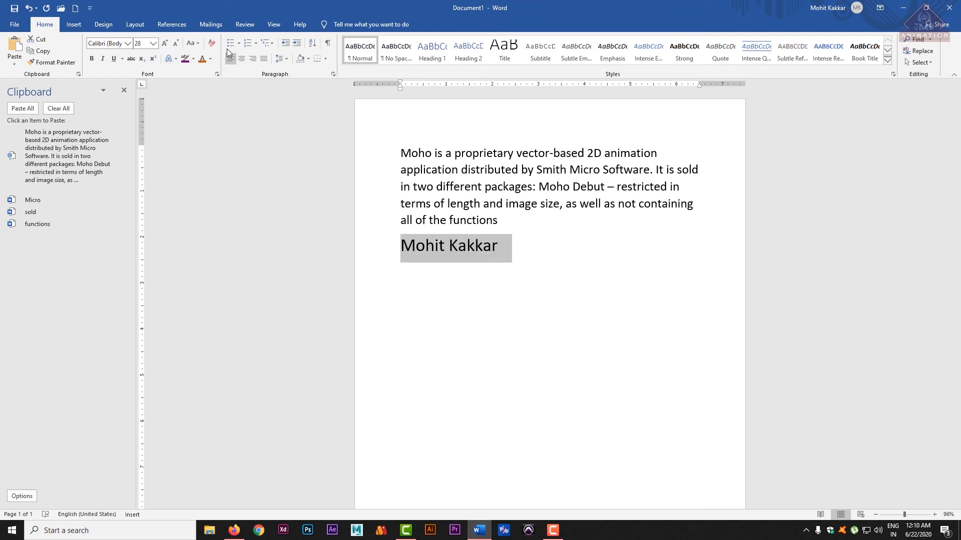
left_click(405, 305)
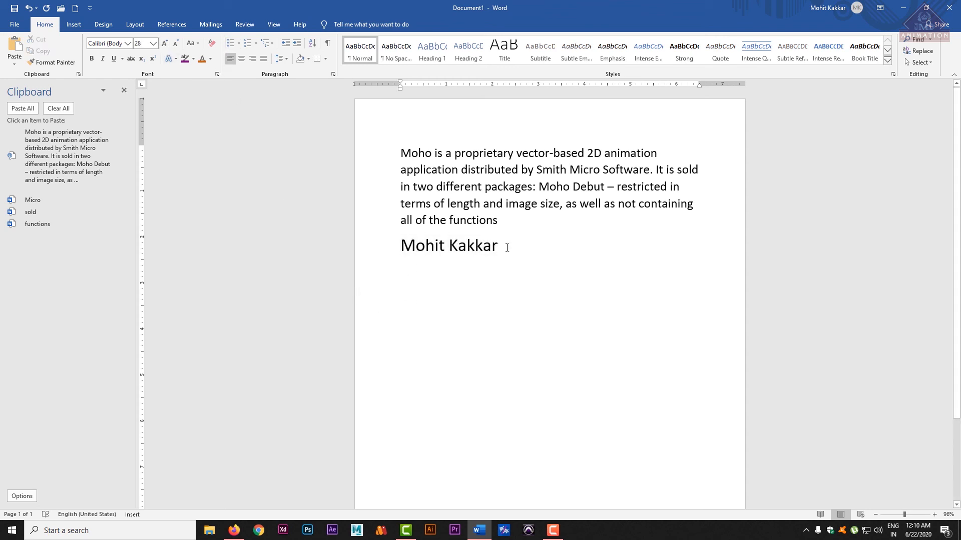
Step: Replace the full name with four separate lines reading Photoshop, Premiere, After effects and maya
left_click_drag(506, 247, 399, 249)
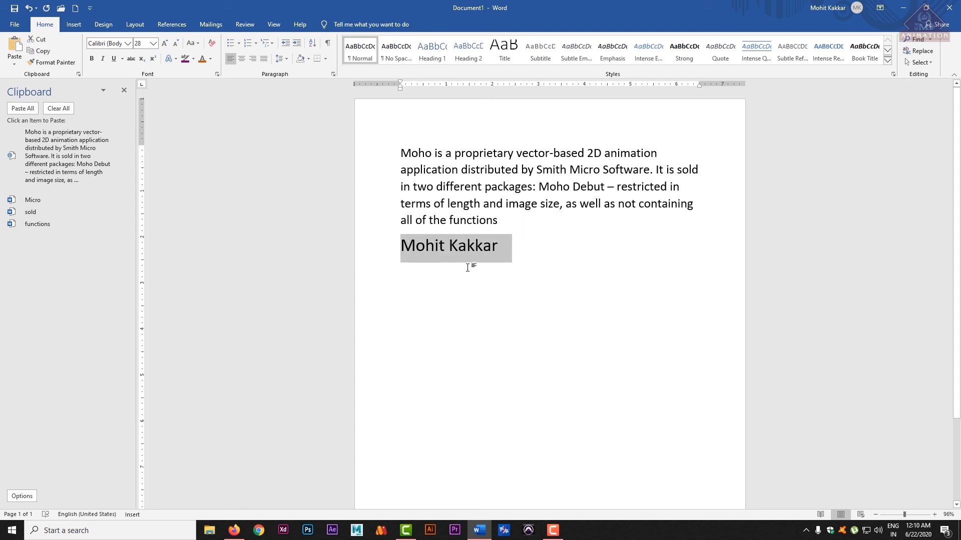
type("pho")
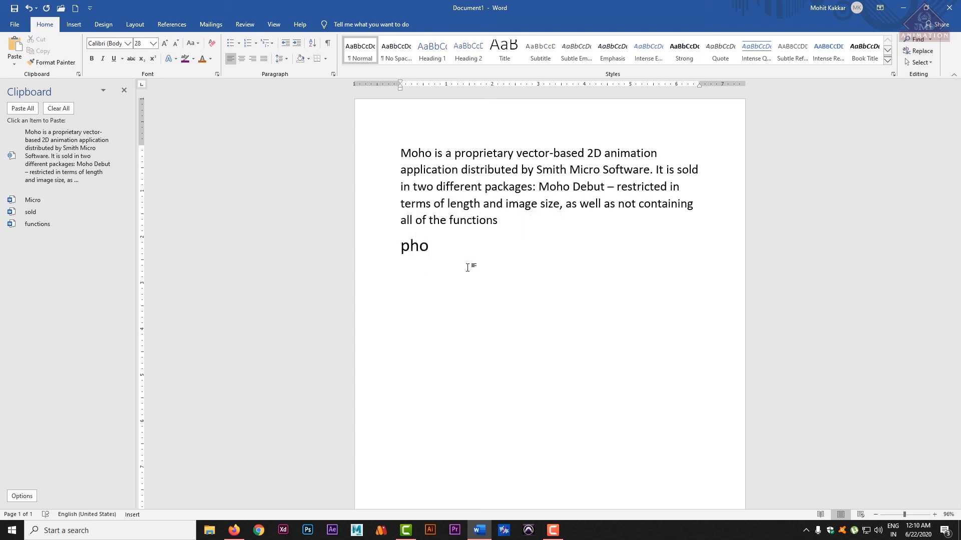
type("toshop")
key("Return")
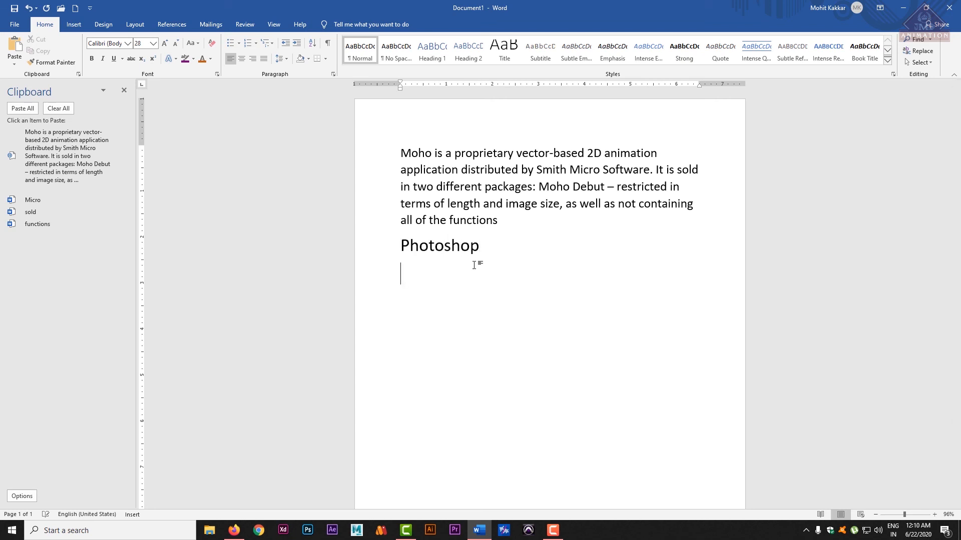
type("premiere")
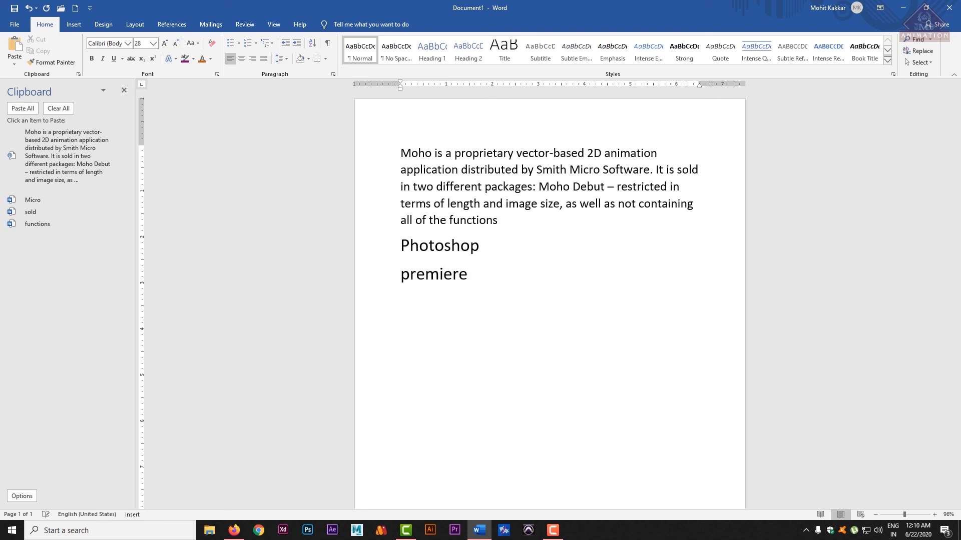
key("Return")
type("after e")
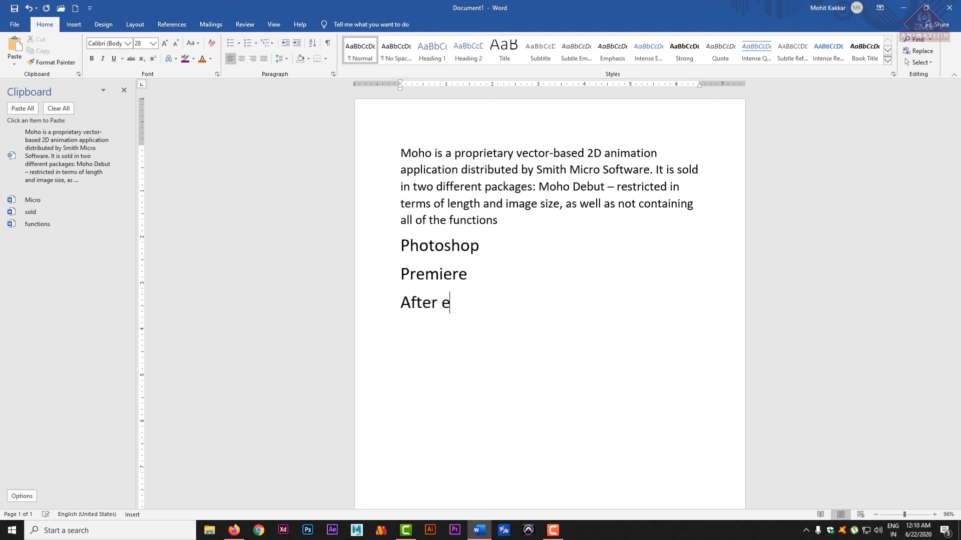
type("ffect")
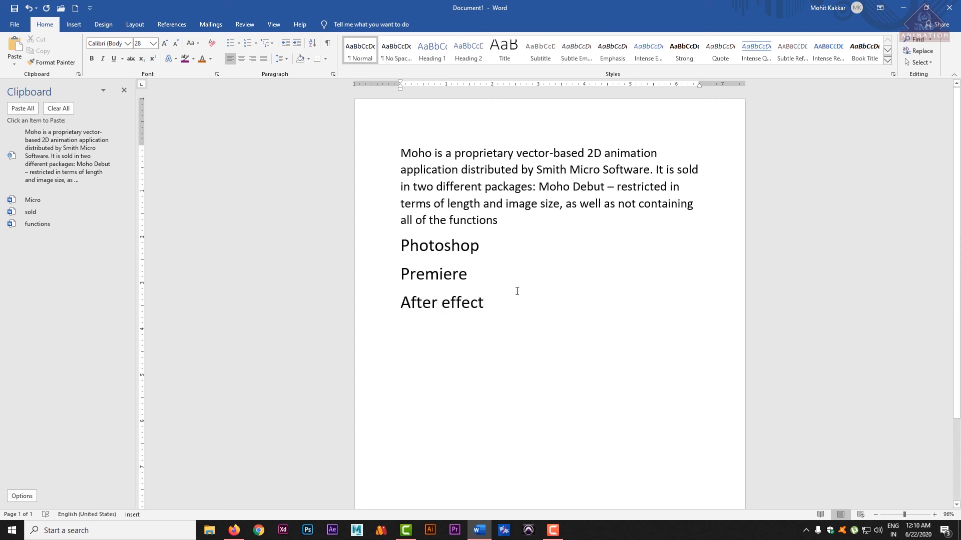
type("s")
key("Return")
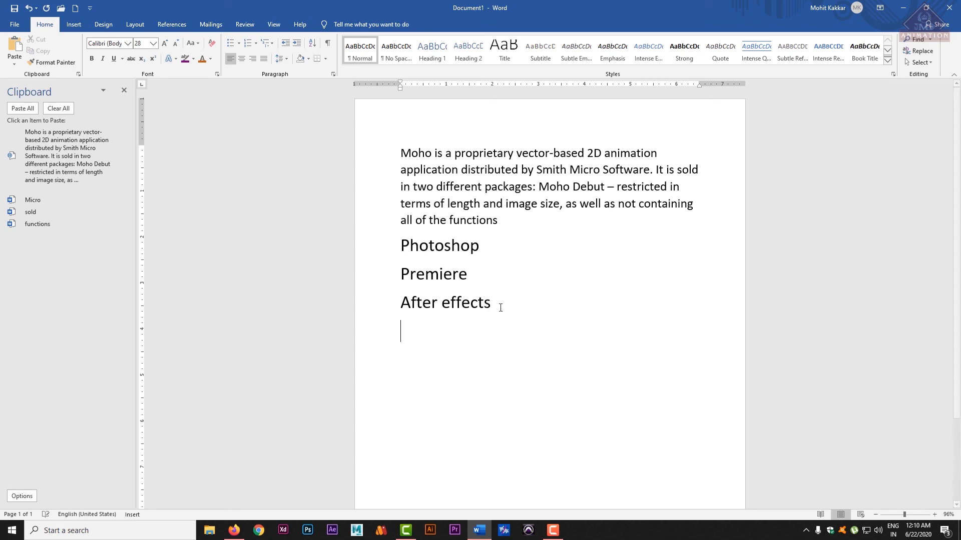
type("maya")
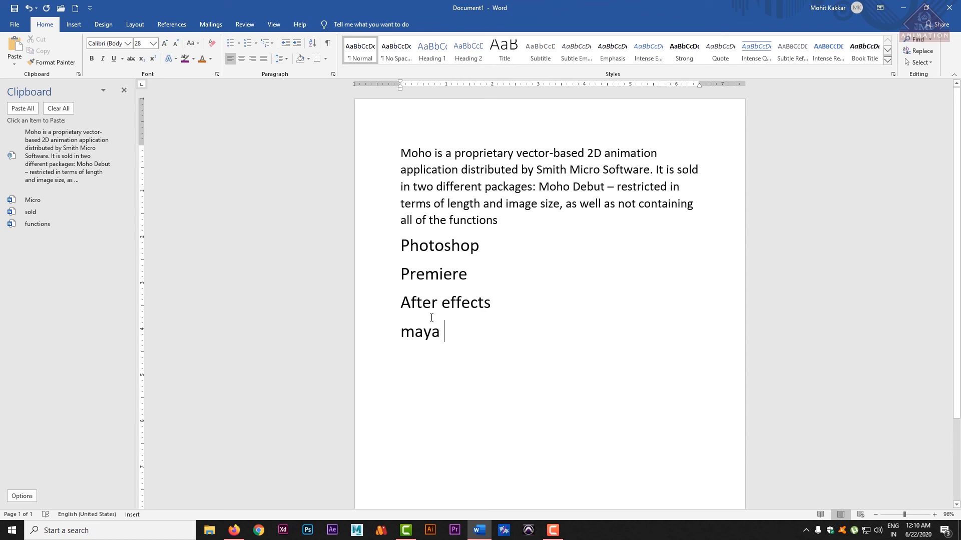
Step: Apply four-diamond bullets to the four software names, and switch the list to solid round bullets
left_click_drag(443, 331, 382, 249)
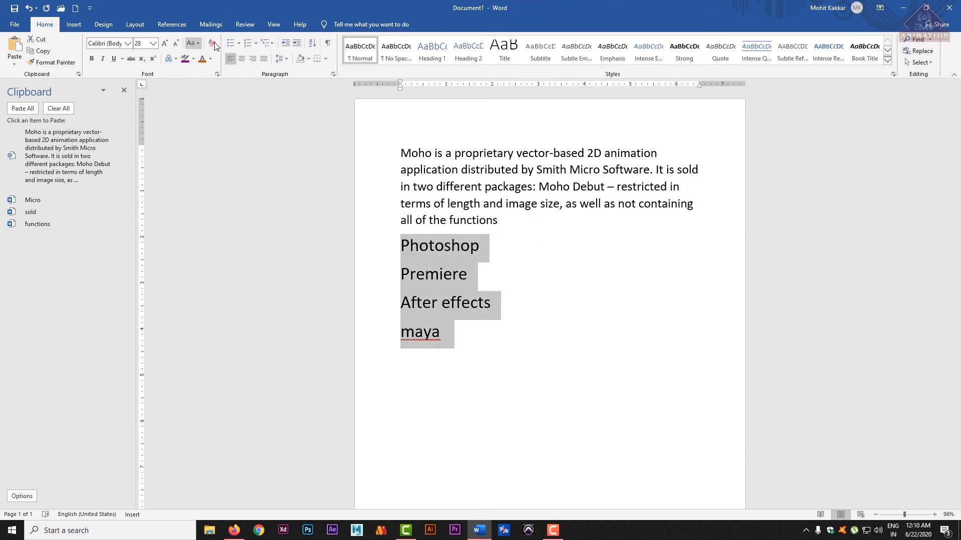
left_click(239, 44)
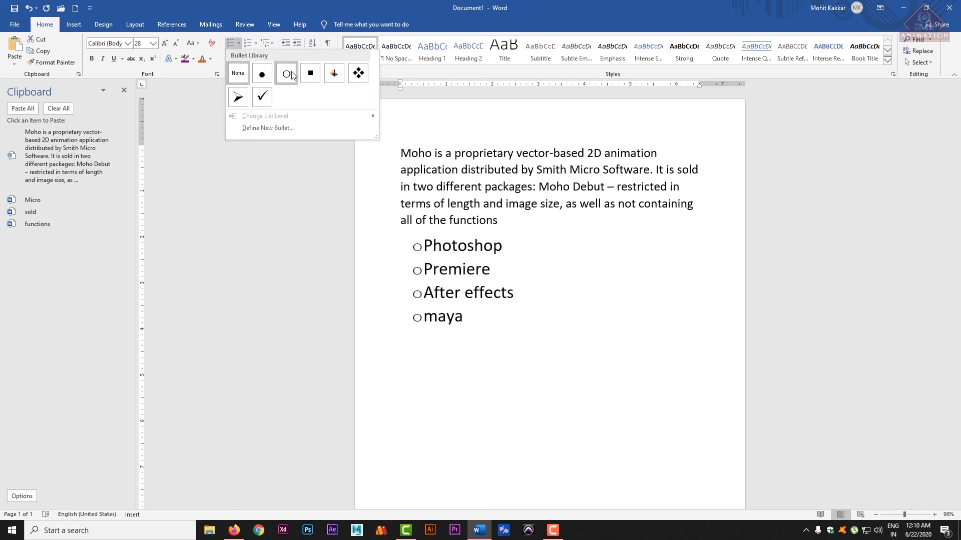
left_click(357, 73)
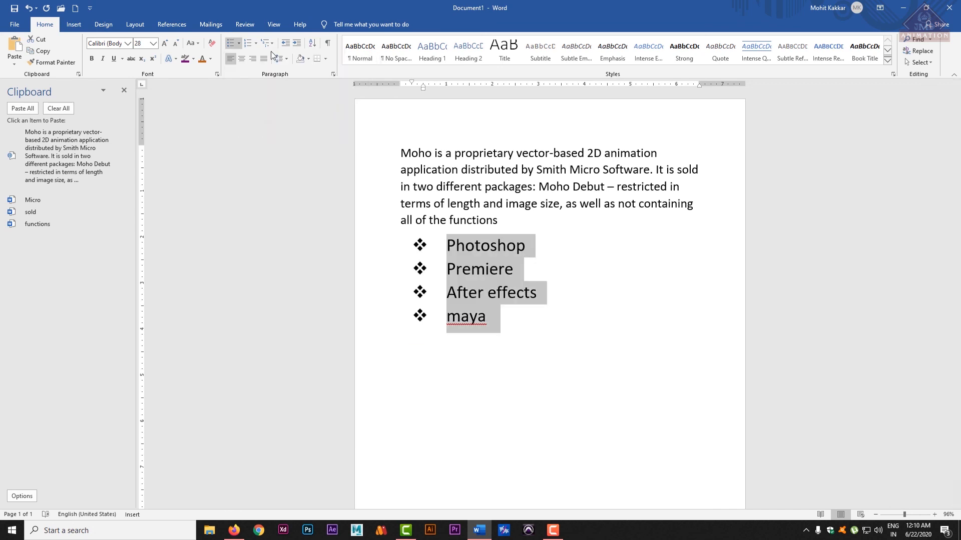
left_click(239, 43)
left_click(269, 115)
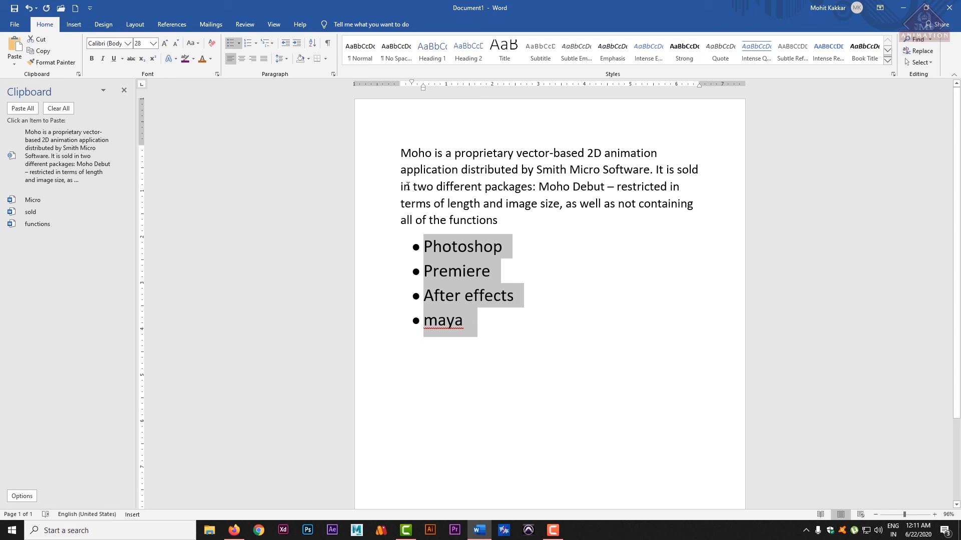
Step: Start defining a new symbol bullet for the software list and set the symbol font to Gill Sans MT
left_click(238, 43)
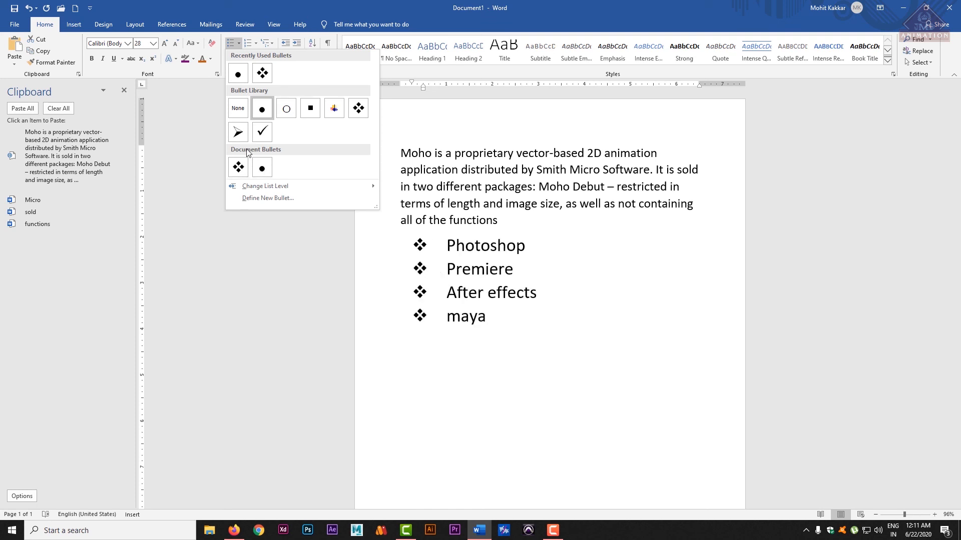
left_click(259, 198)
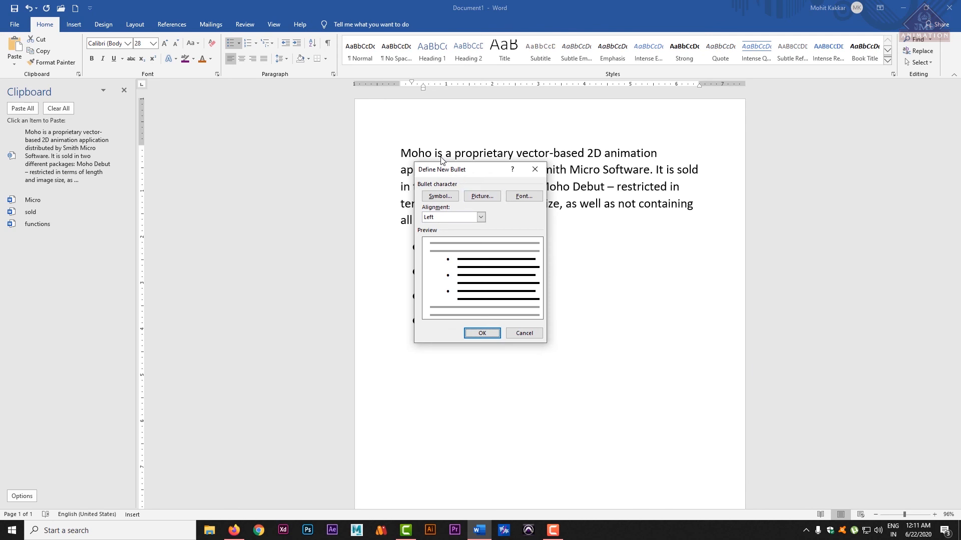
left_click_drag(467, 169, 734, 198)
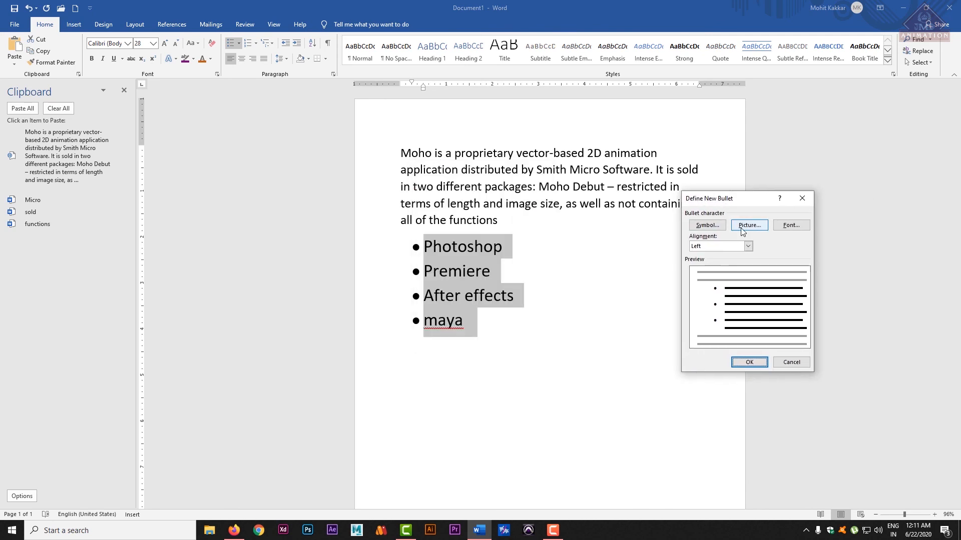
left_click(707, 225)
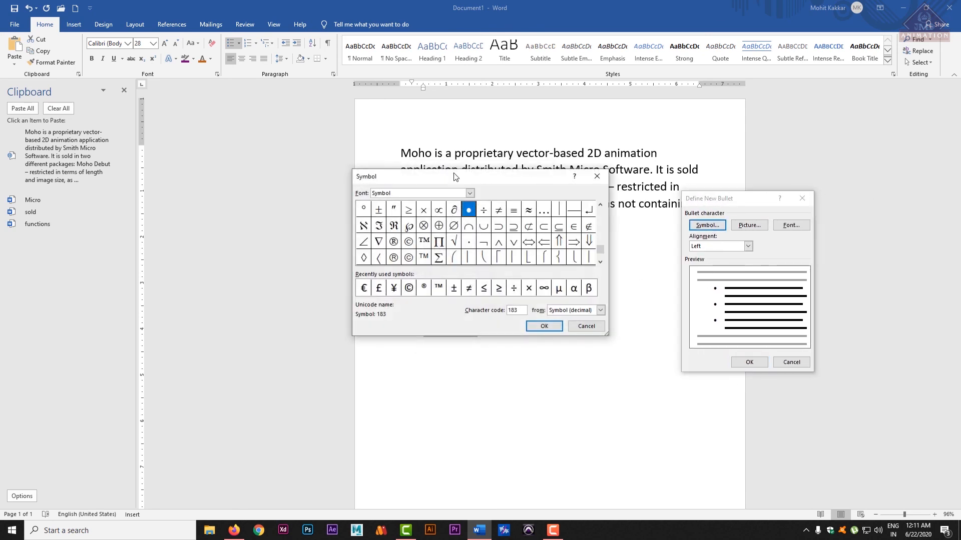
left_click_drag(454, 167, 795, 164)
left_click(808, 181)
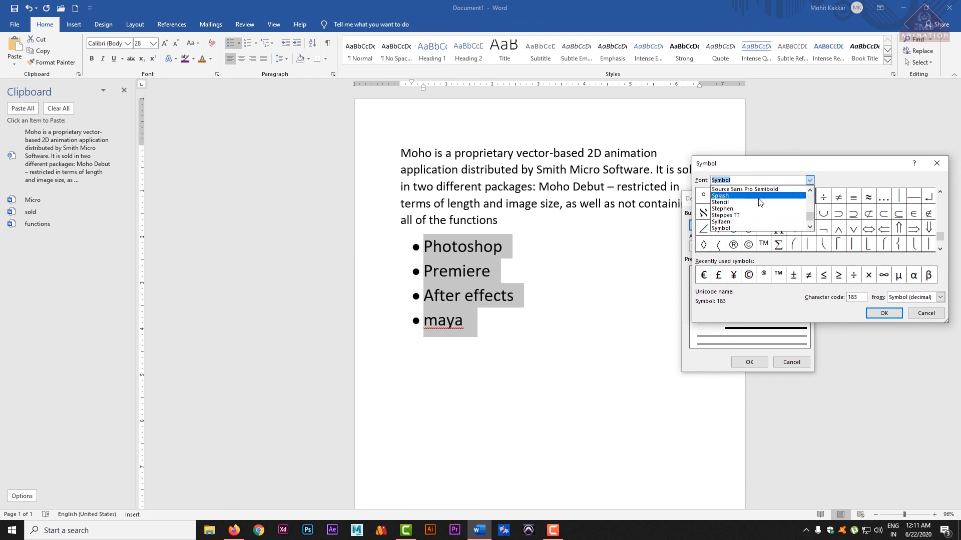
scroll(808, 209, "up", 10)
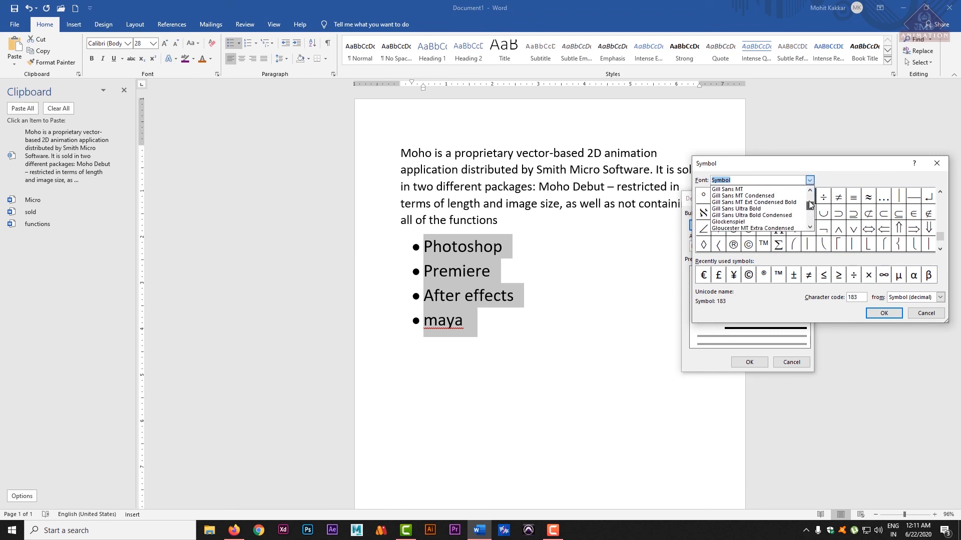
mouse_move(811, 209)
left_mouse_down()
mouse_move(811, 220)
mouse_move(806, 196)
left_mouse_up()
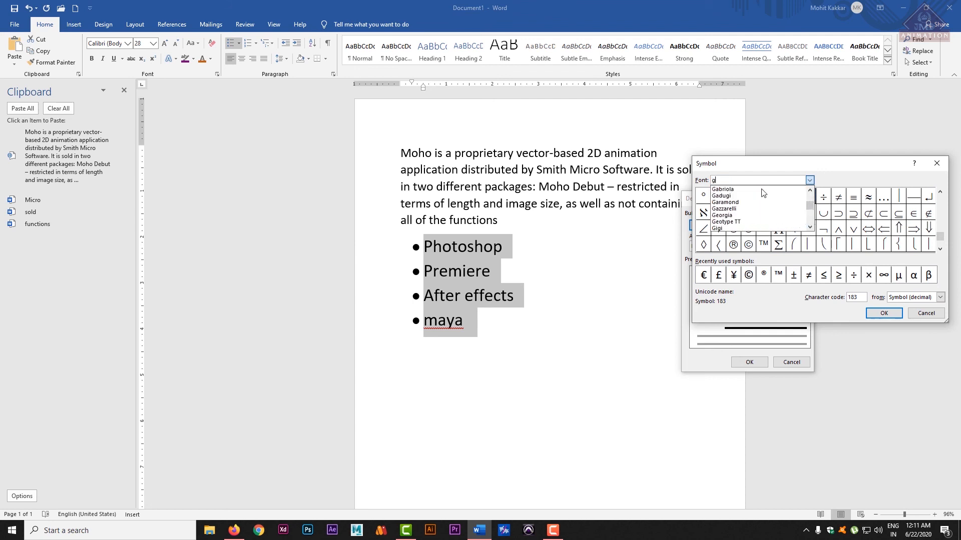
type("gi")
left_click(737, 196)
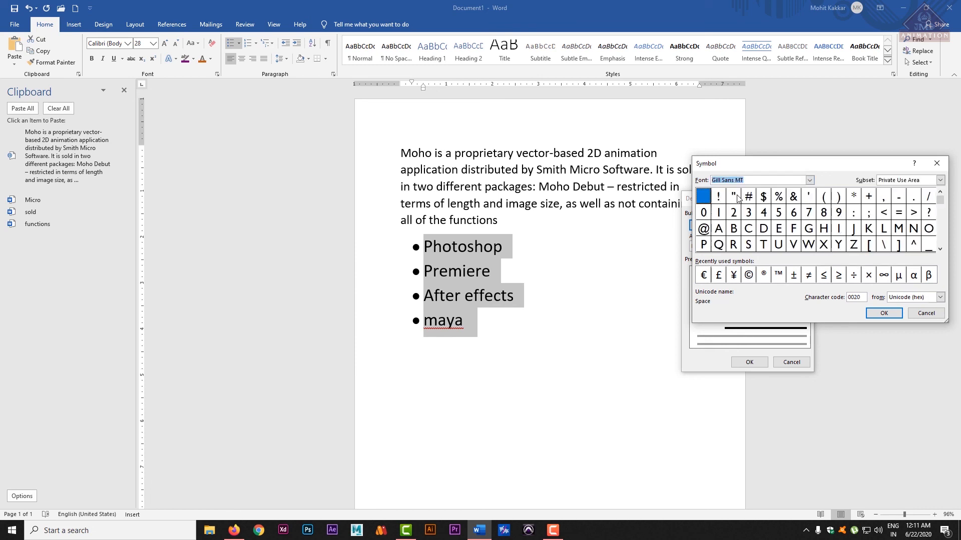
Step: Apply the @ sign as the bullet character of the software list, and undo the change
left_click(704, 231)
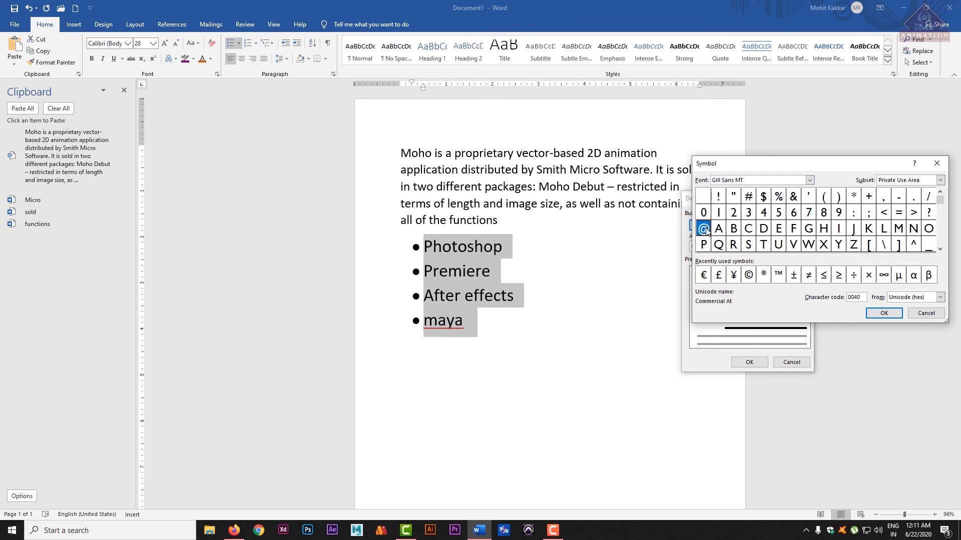
left_click(883, 313)
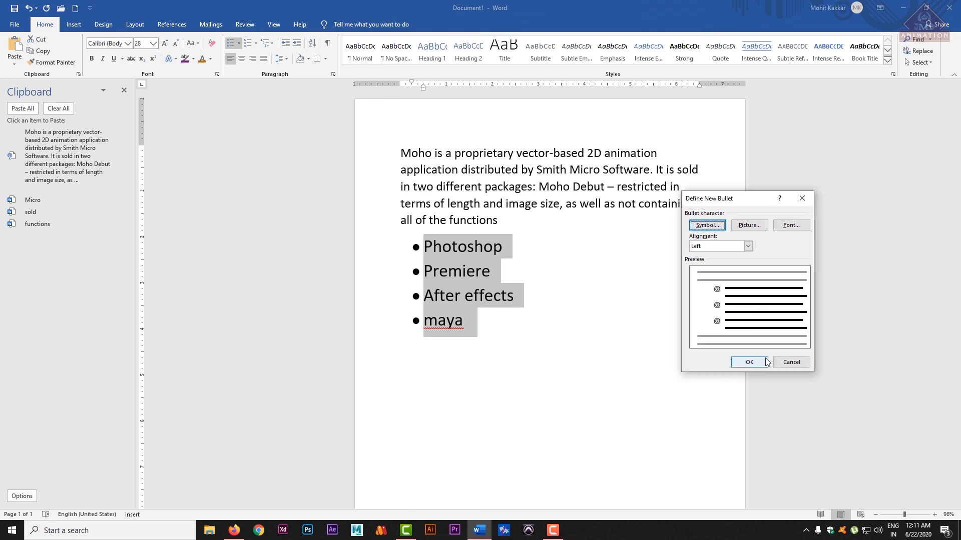
left_click(749, 362)
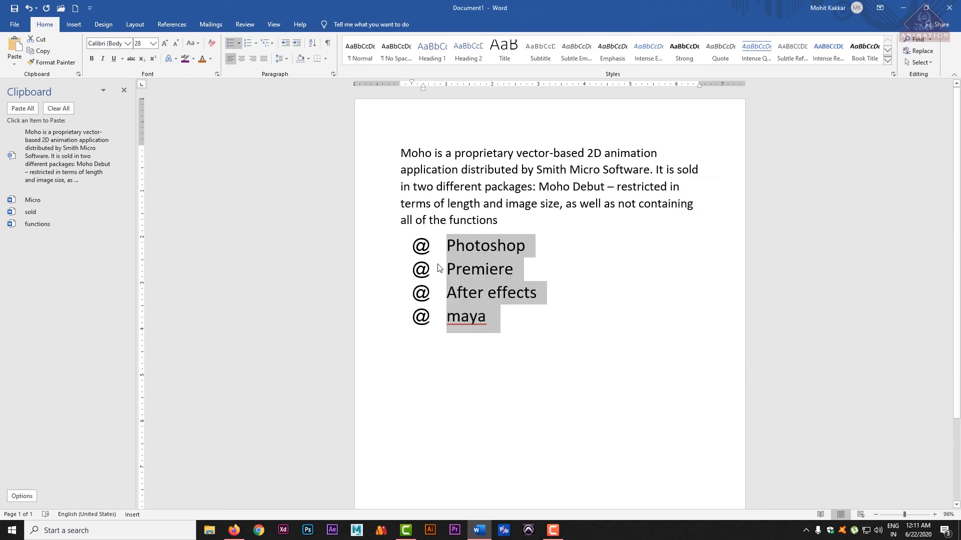
key("ctrl+z")
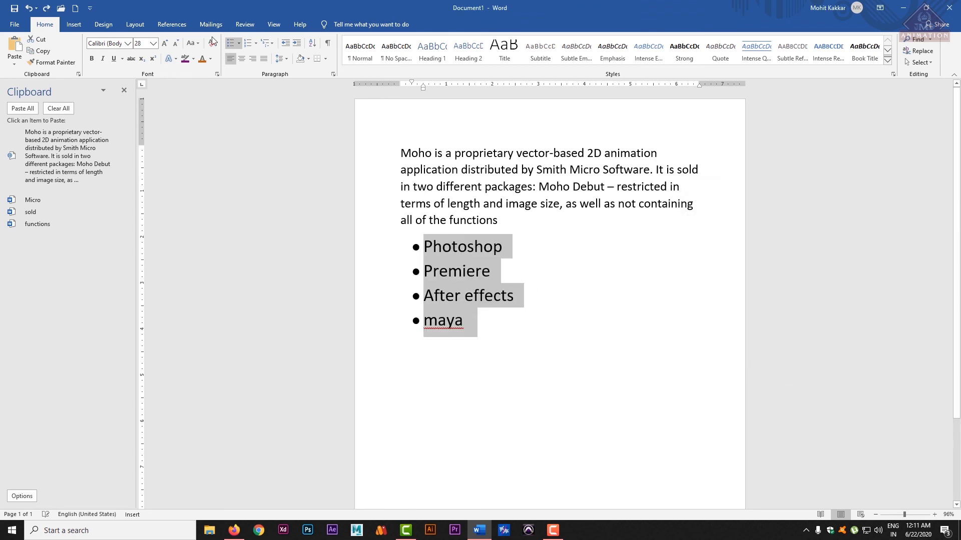
Step: Start defining a new symbol bullet for the software list and set the symbol font to Splash
left_click(239, 44)
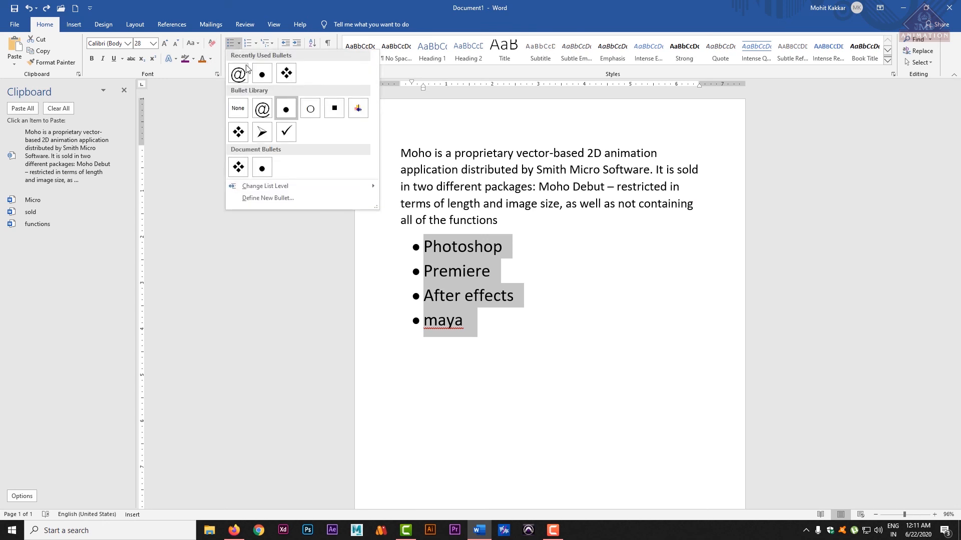
left_click(271, 196)
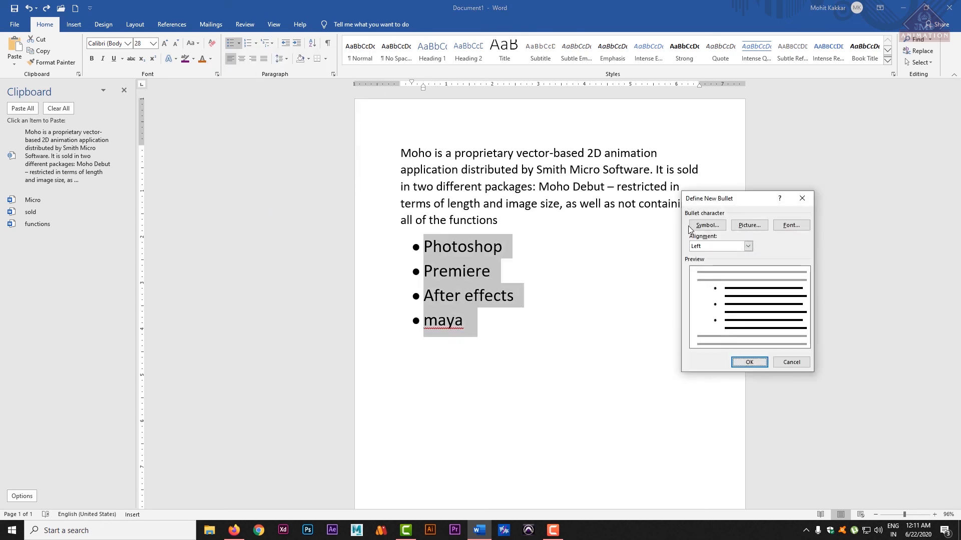
left_click(720, 226)
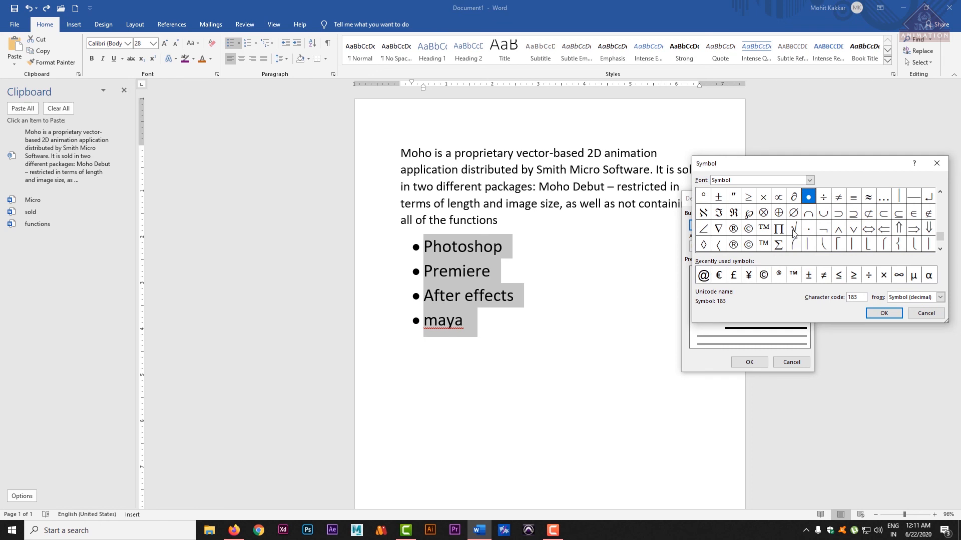
left_click_drag(940, 236, 941, 196)
left_click(809, 179)
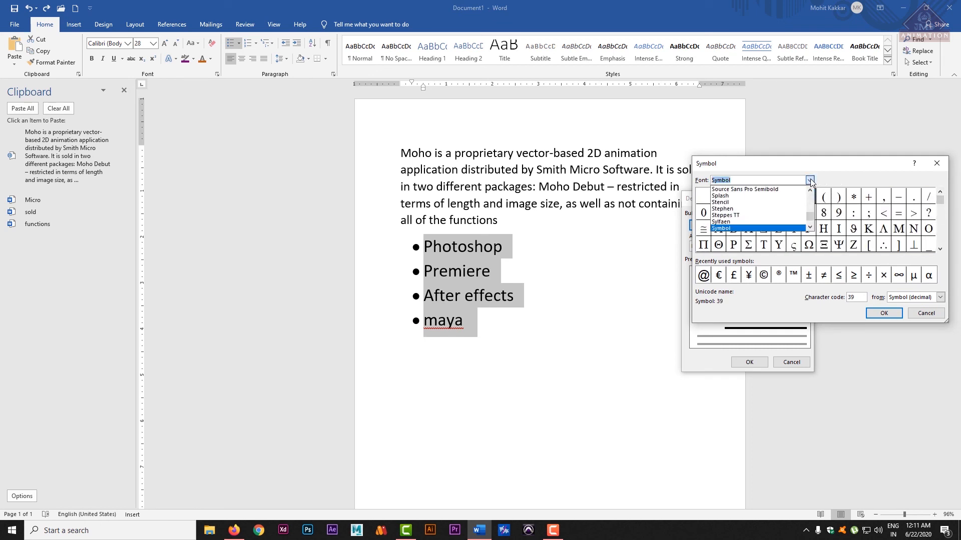
left_click(749, 195)
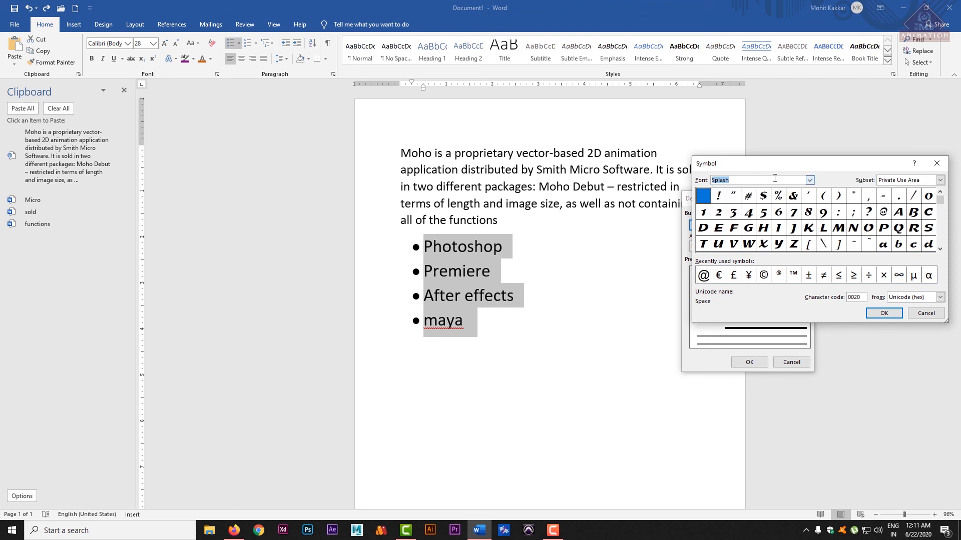
Step: Change the bullet's symbol font to Steppes TT with the Basic Latin subset, and accept the blank space character
left_click(809, 181)
left_click(738, 218)
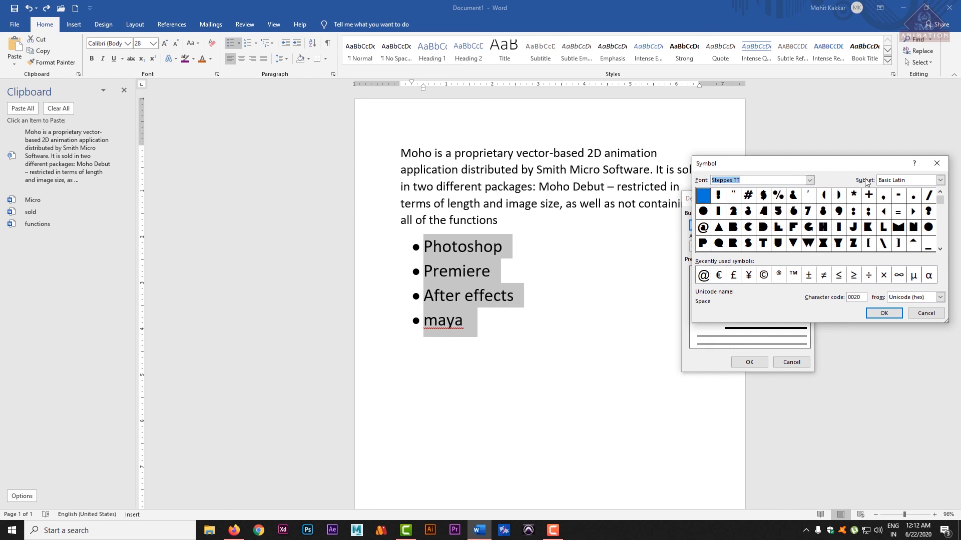
left_click(940, 181)
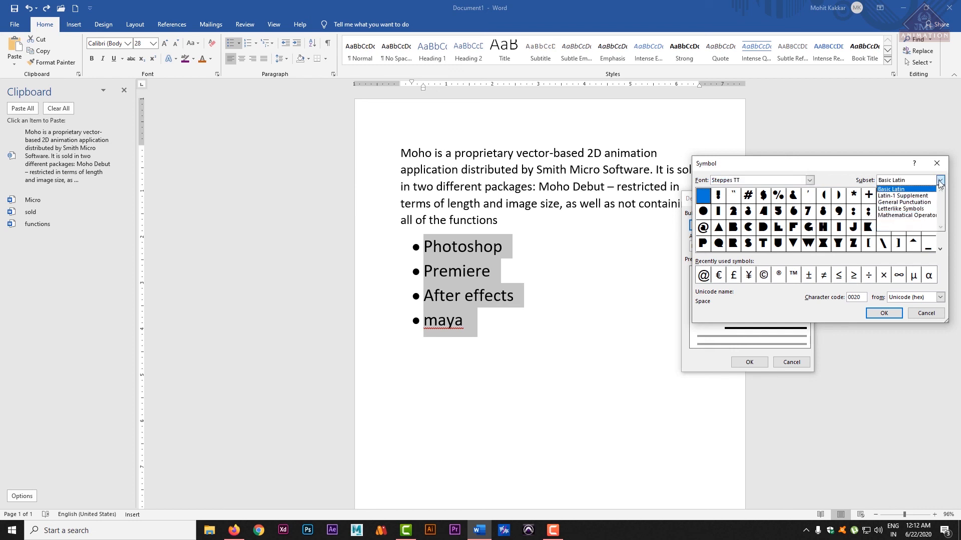
left_click(923, 189)
left_click(883, 313)
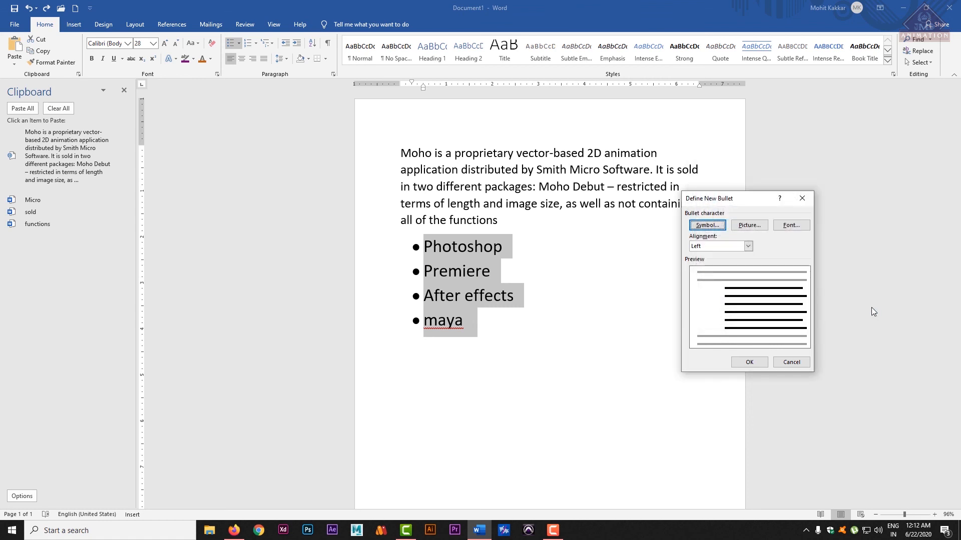
Step: Use the red triangle logo picture from New folder on the Desktop as the bullet, and apply it to the software list
left_click(754, 226)
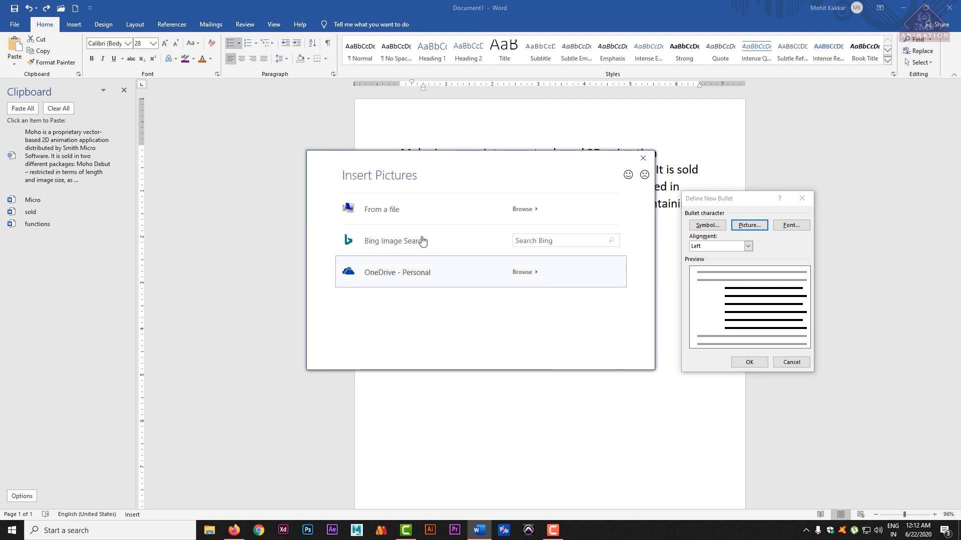
left_click(368, 214)
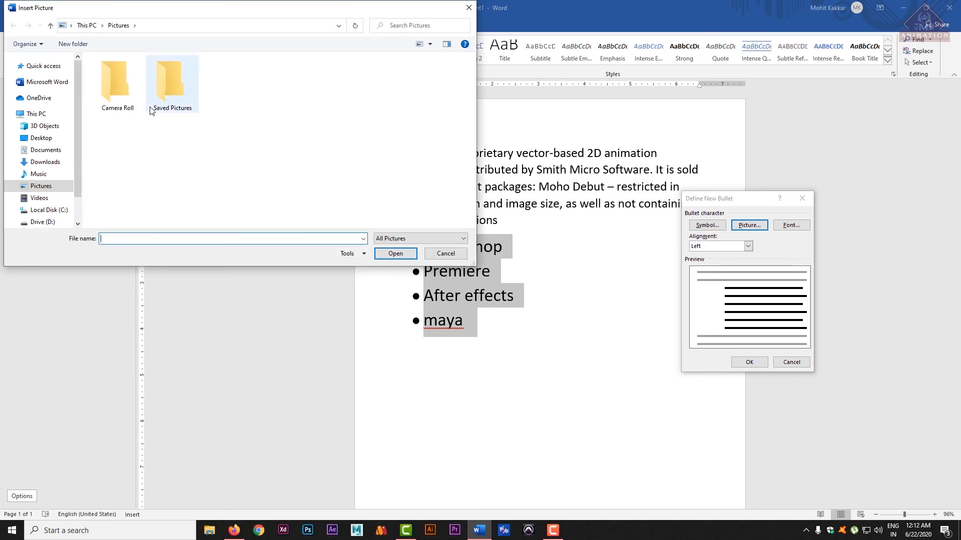
left_click(38, 140)
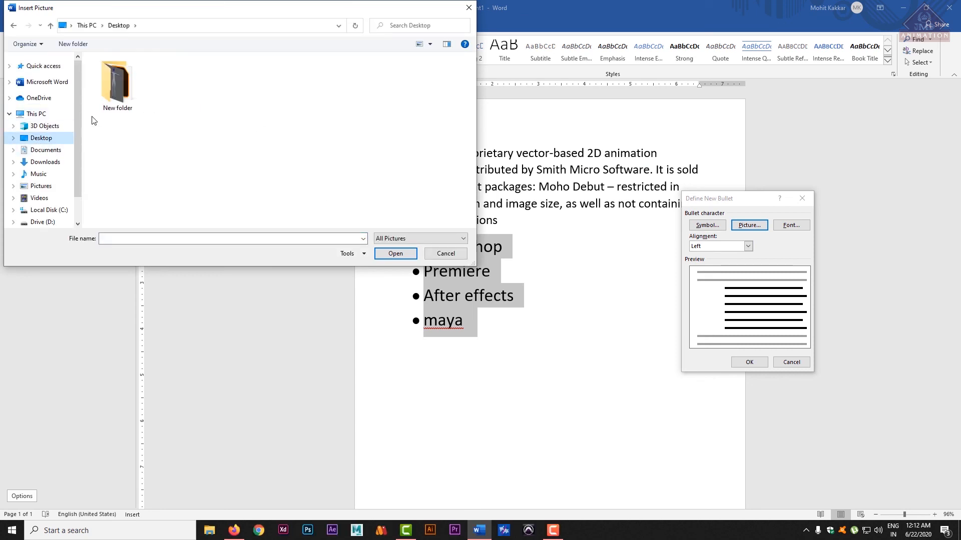
double_click(131, 88)
double_click(115, 183)
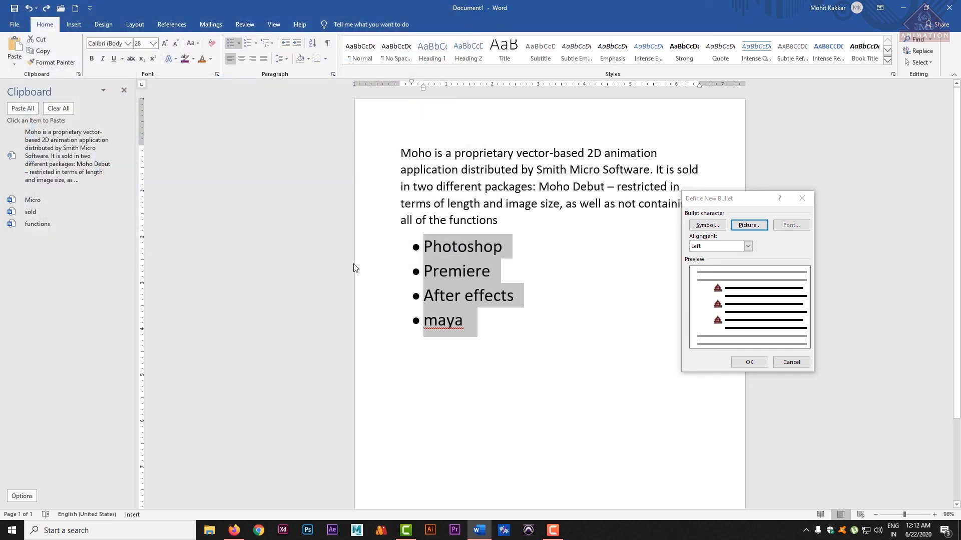
left_click(747, 362)
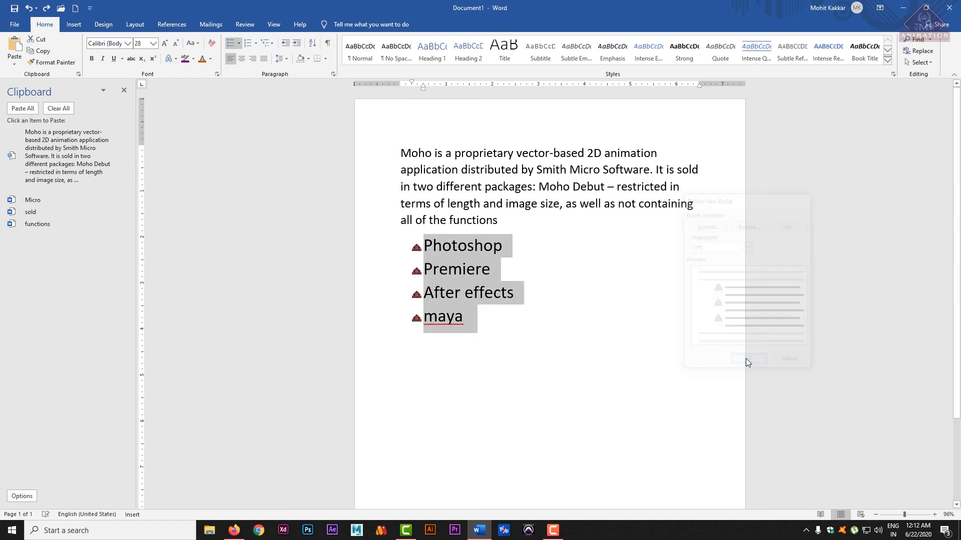
Step: Add an empty bulleted line below maya and select the whole bulleted list
left_click(425, 298)
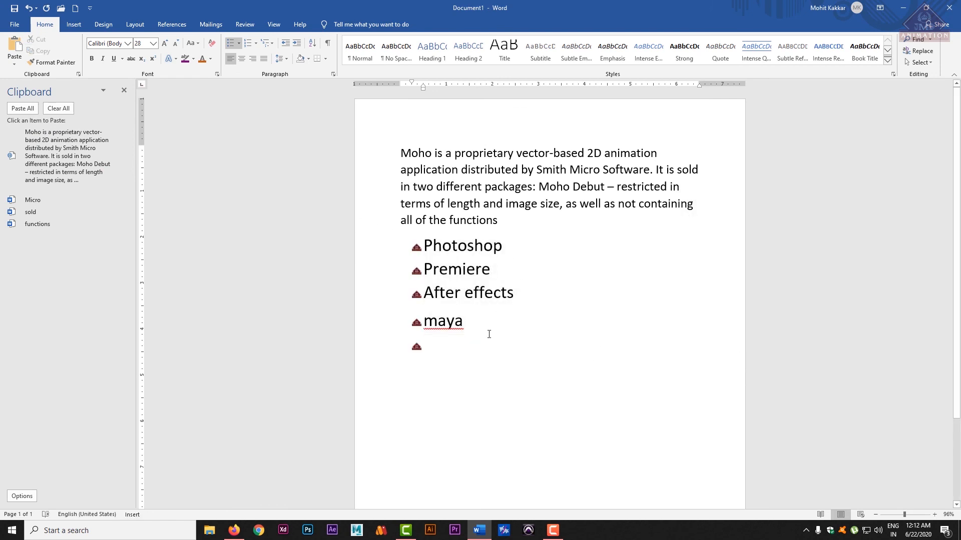
left_click_drag(506, 360, 408, 350)
left_click_drag(432, 260, 489, 344)
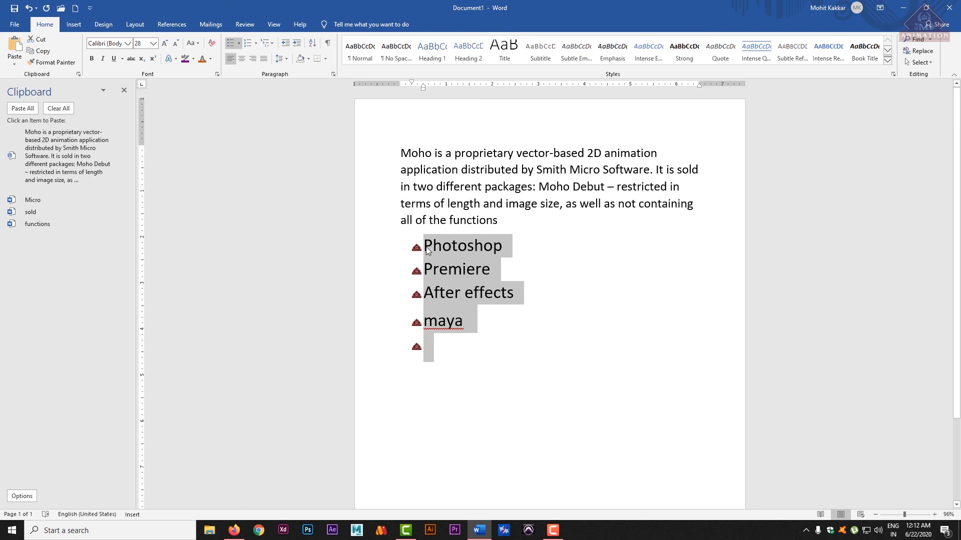
Step: Switch to Firefox and search Google Images for icon
left_click(233, 530)
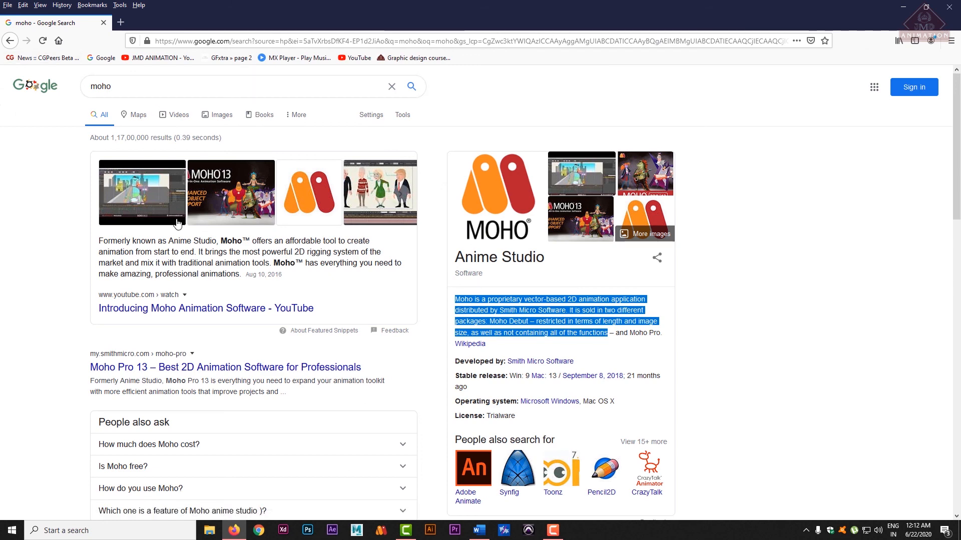
left_click_drag(172, 87, 2, 77)
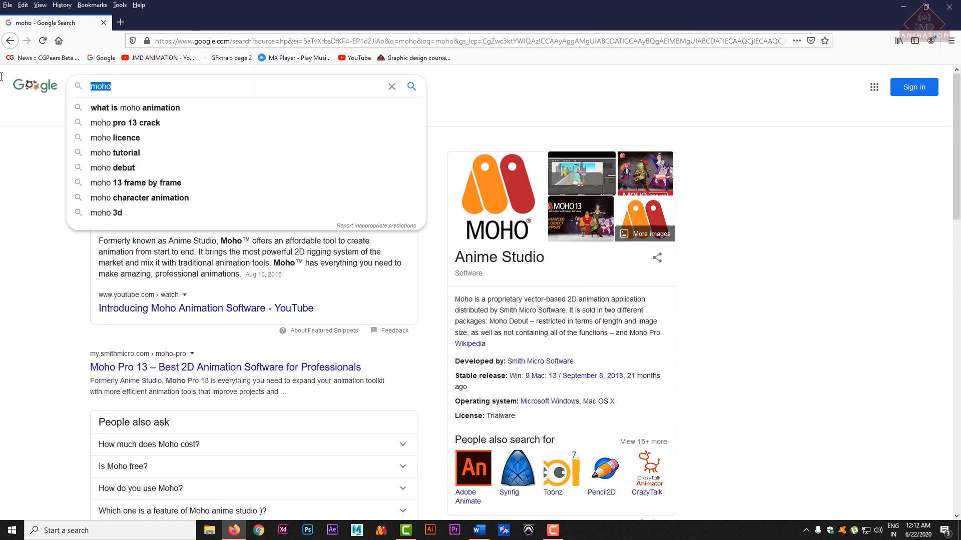
type("ico")
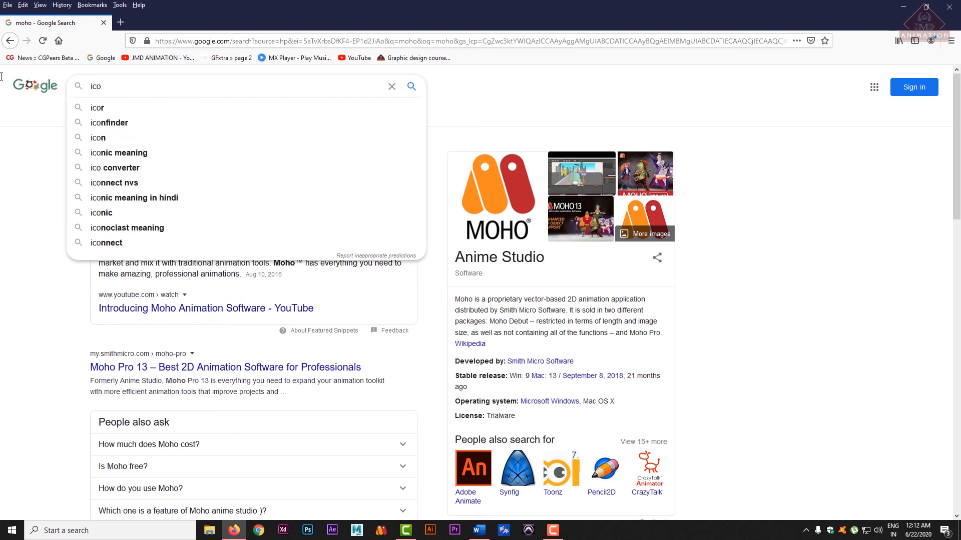
type("n")
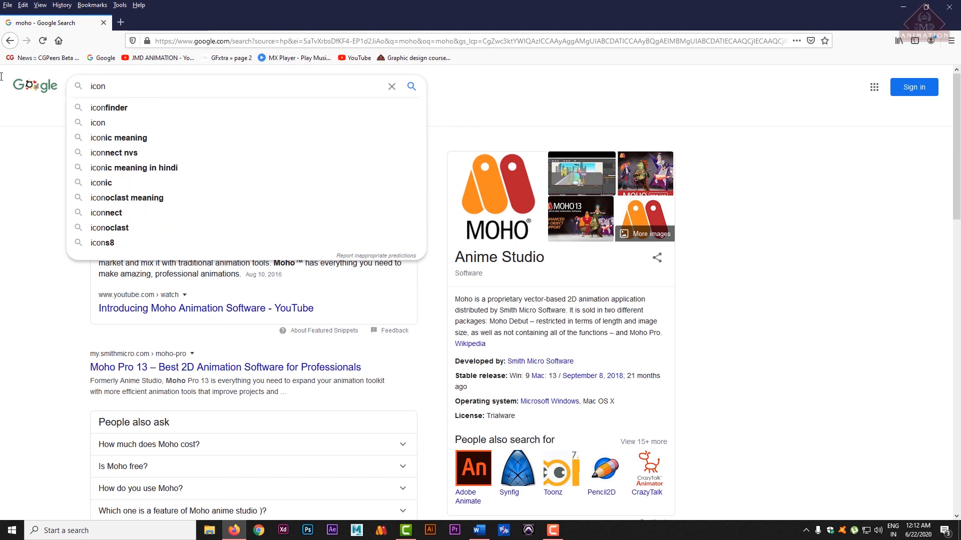
key("Return")
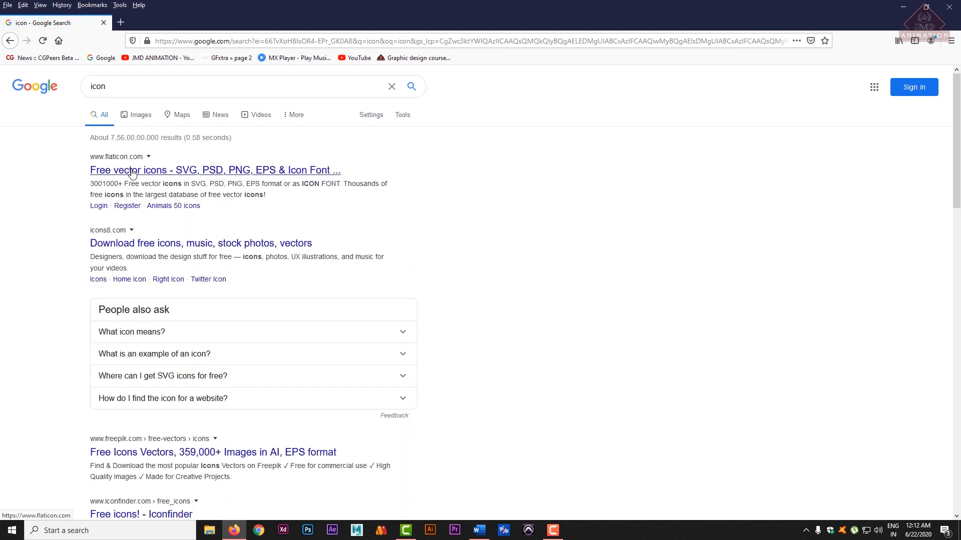
left_click(131, 114)
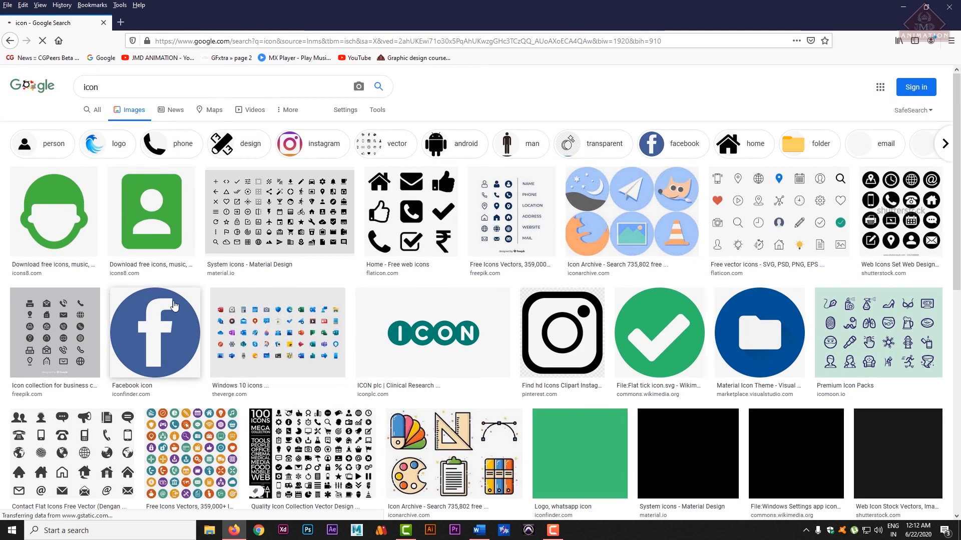
Step: Preview the Material Design system icons and the colourful Freepik icon set, and return to the Word document
left_click(310, 221)
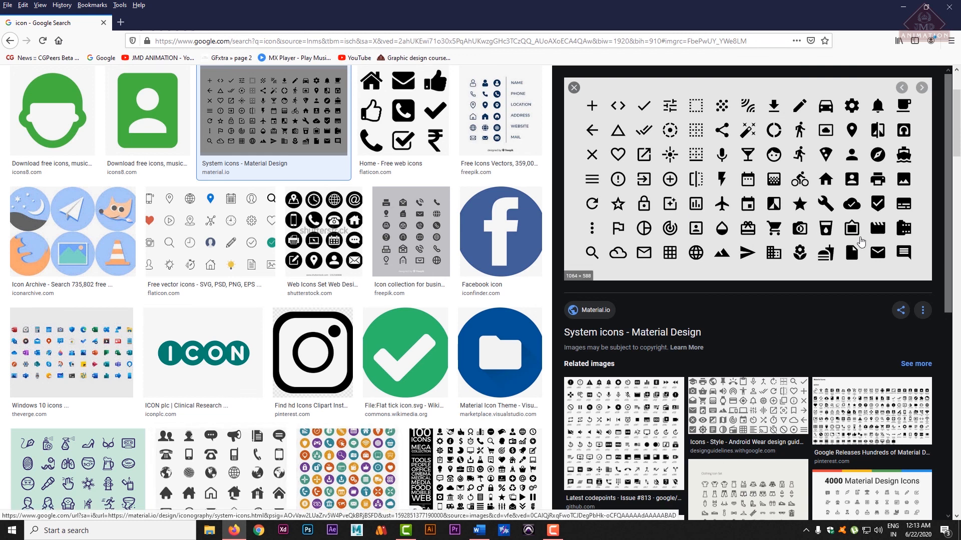
left_click(325, 480)
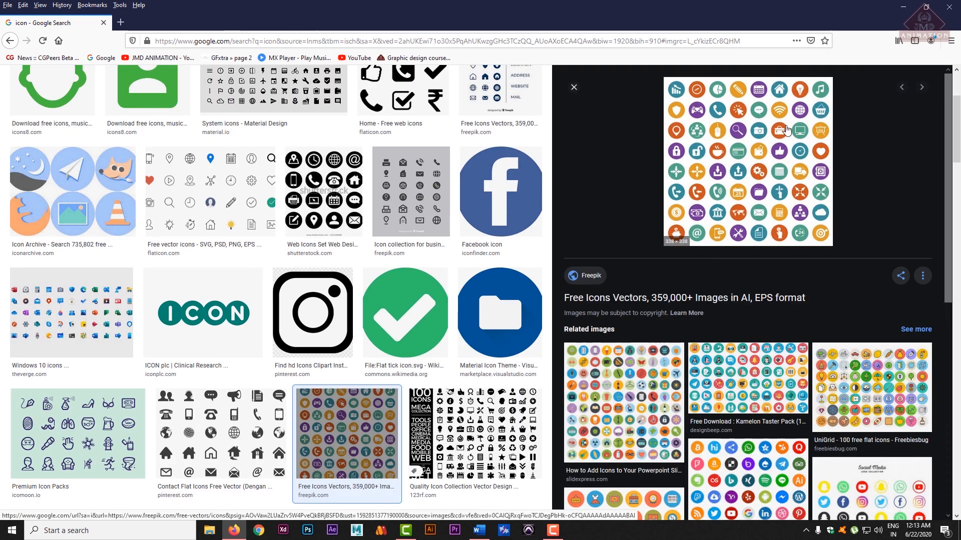
left_click(910, 11)
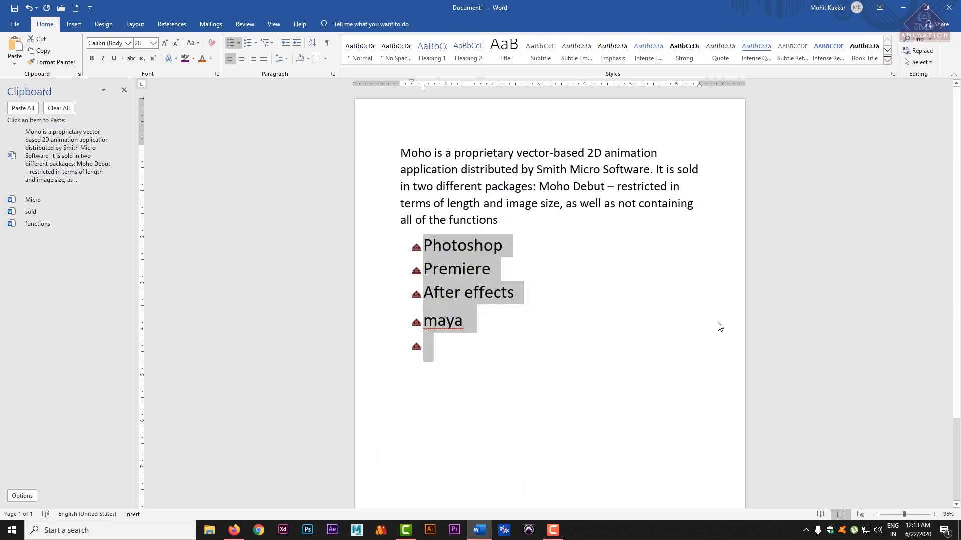
left_click_drag(493, 336, 395, 223)
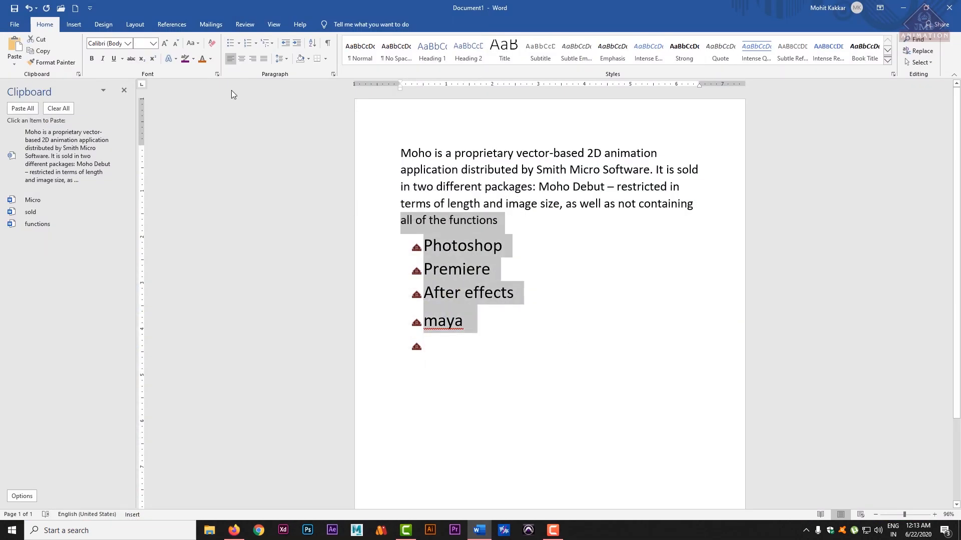
left_click(239, 43)
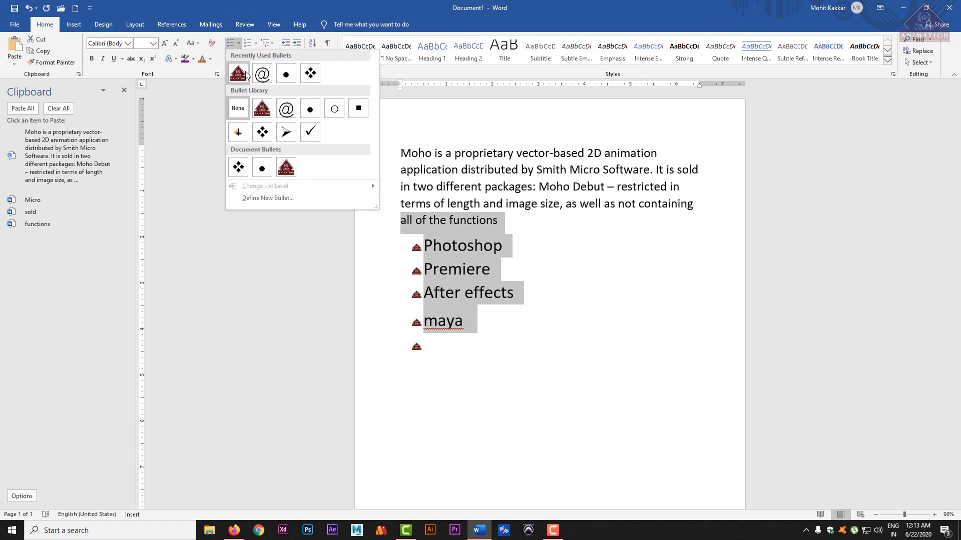
left_click(265, 199)
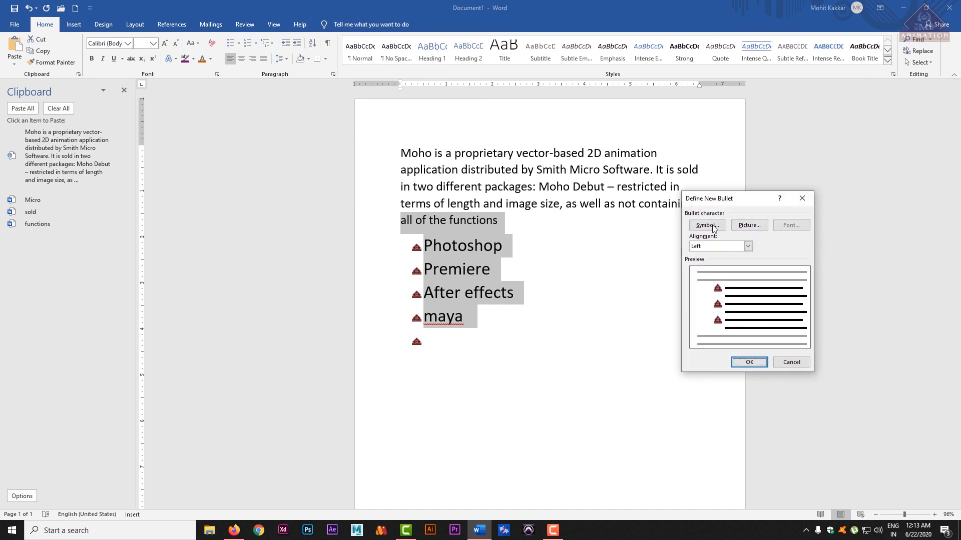
left_click(787, 364)
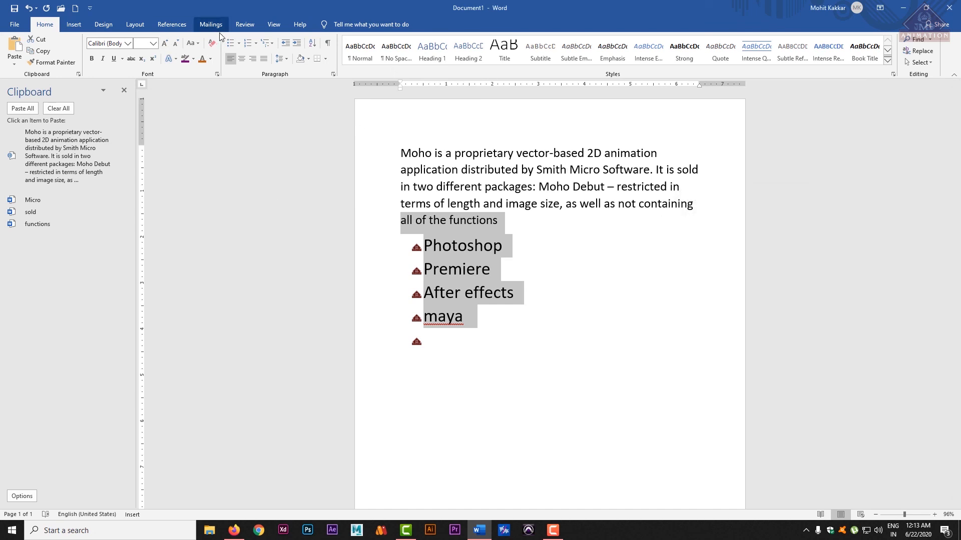
Step: Clear the picture bullets from the four software names, and number them with a new number format in the 0001, 0002, 0003, … style
left_click(252, 44)
left_click(252, 43)
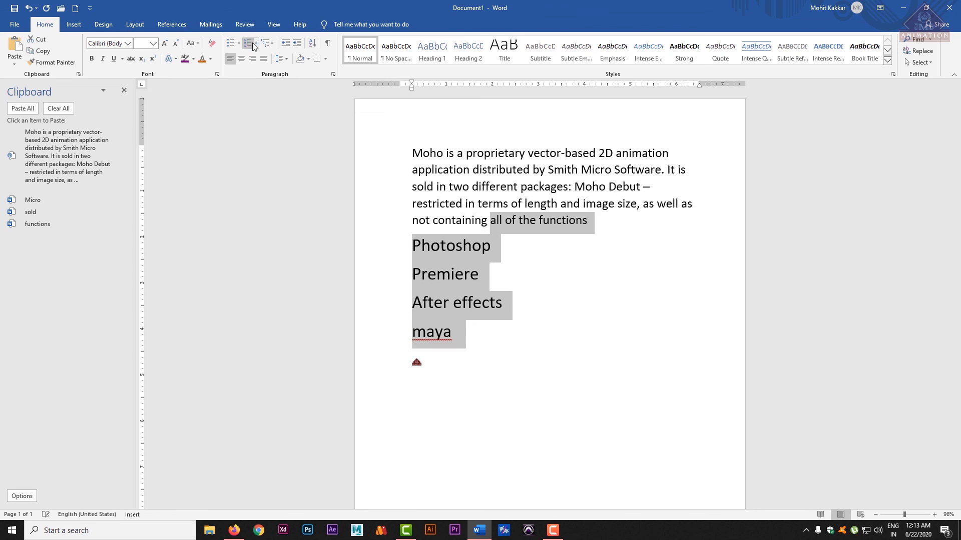
left_click_drag(504, 360, 337, 247)
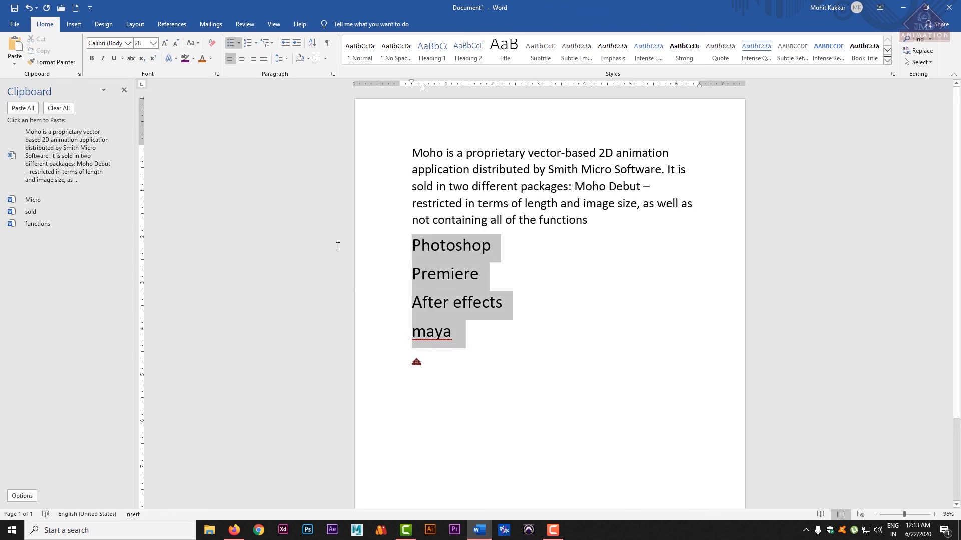
left_click(256, 43)
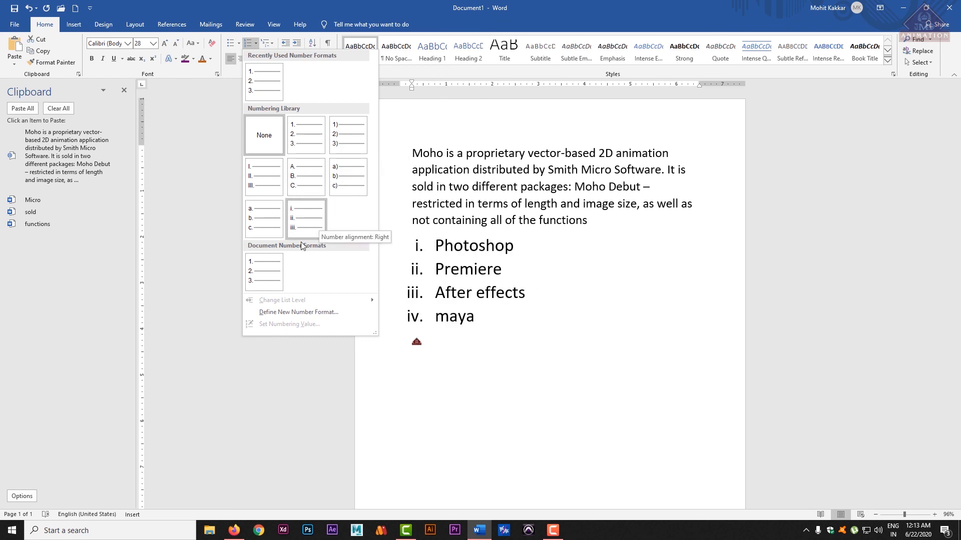
left_click(287, 316)
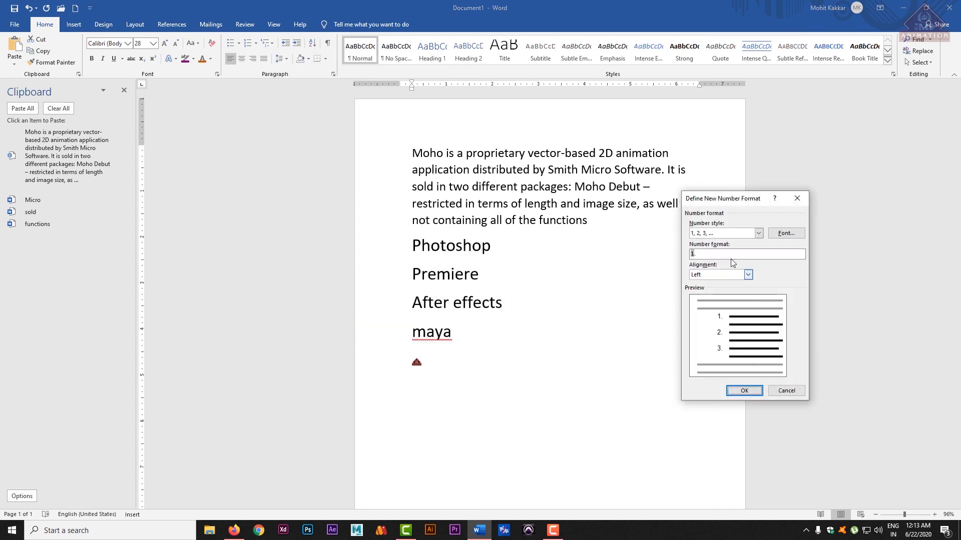
left_click(759, 233)
scroll(757, 256, "down", 2)
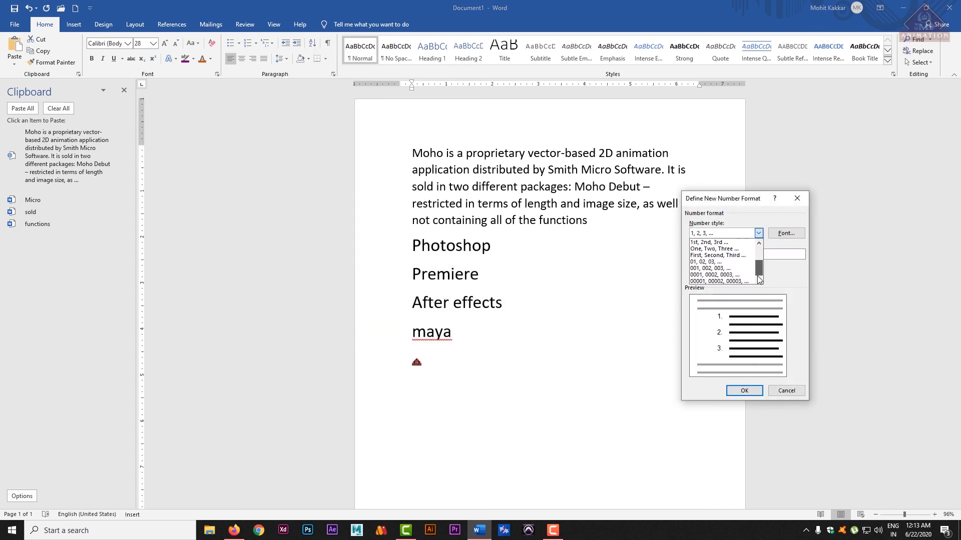
left_click(716, 276)
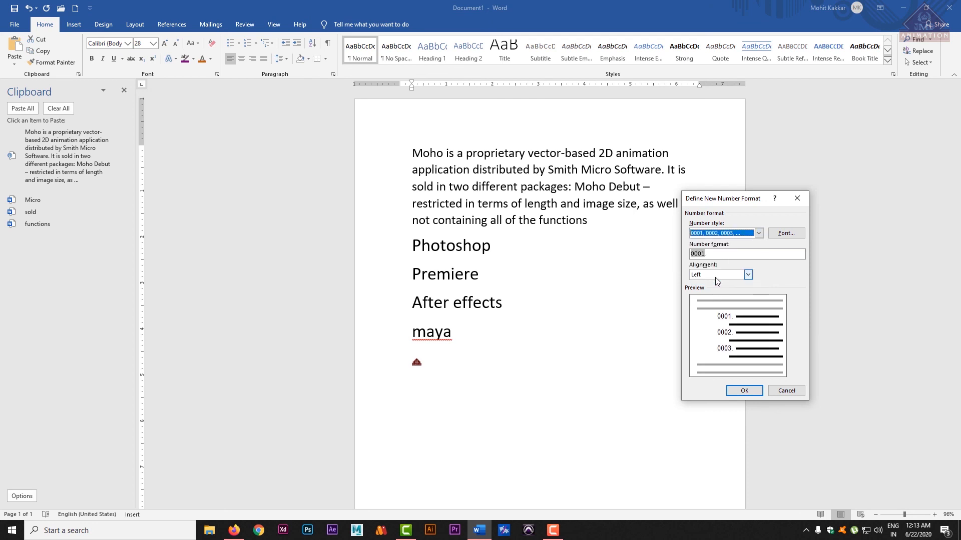
left_click(746, 389)
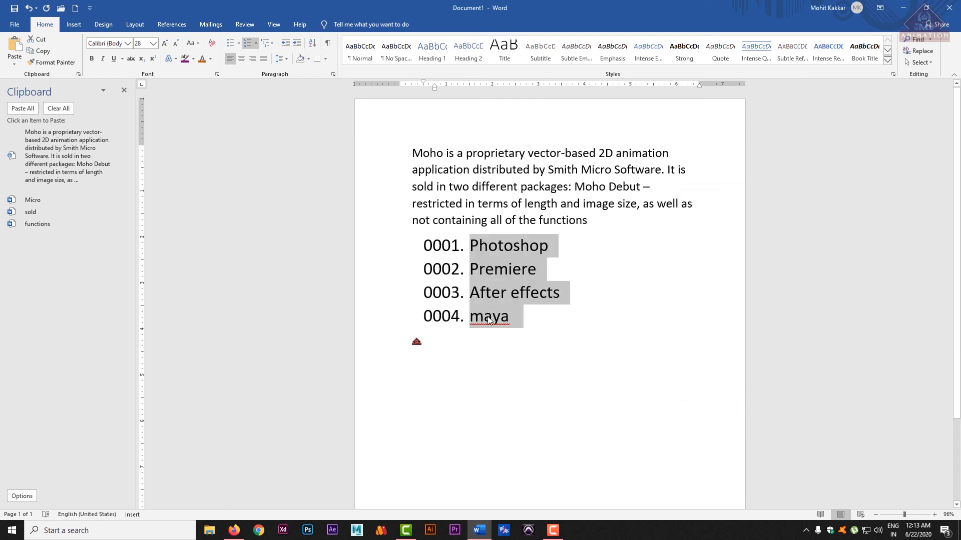
Step: Undo the 0001-style numbering on the four software names and review the numbering library
key("ctrl+z")
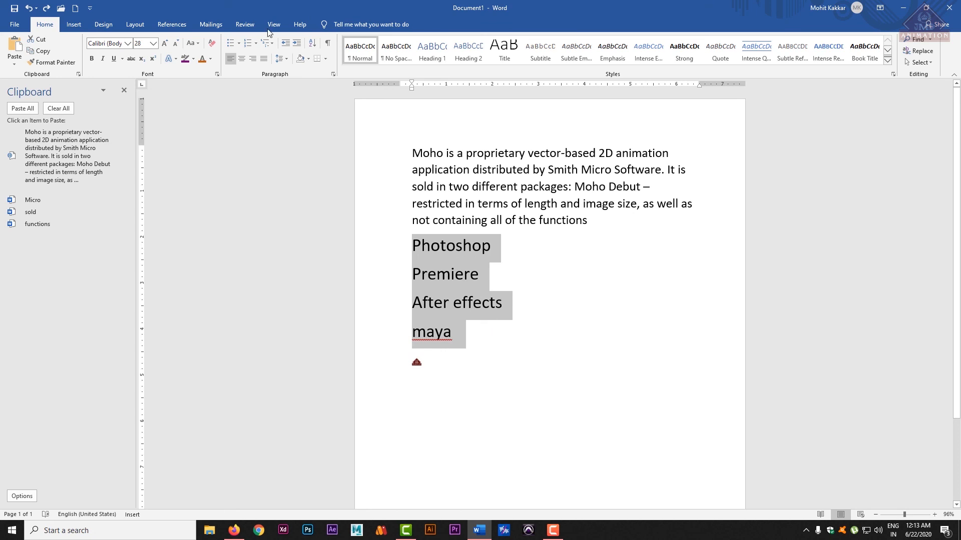
left_click(256, 44)
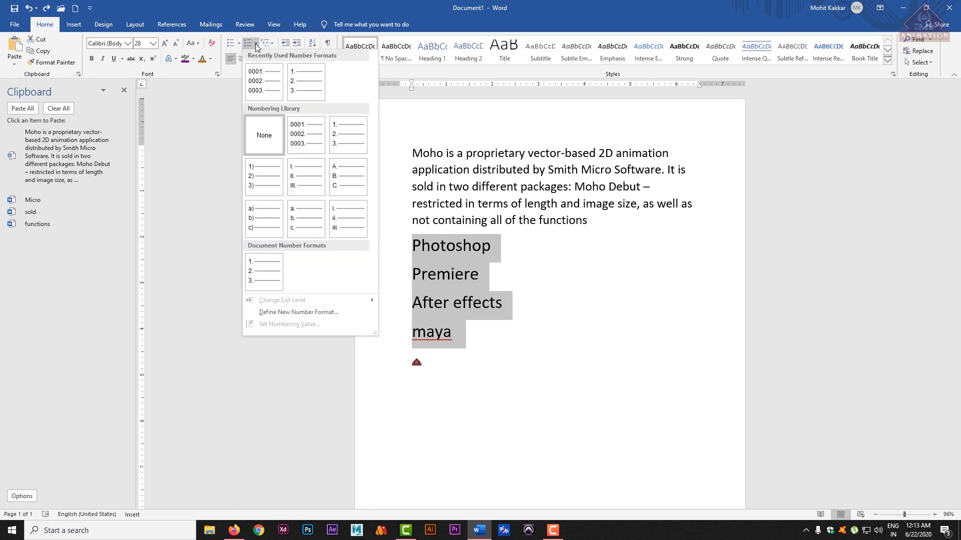
left_click(256, 45)
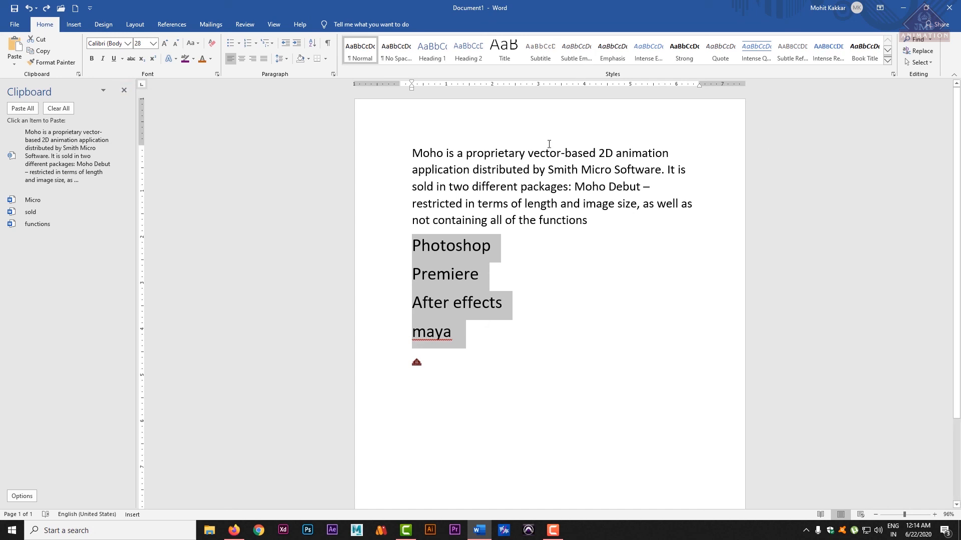
left_click(68, 26)
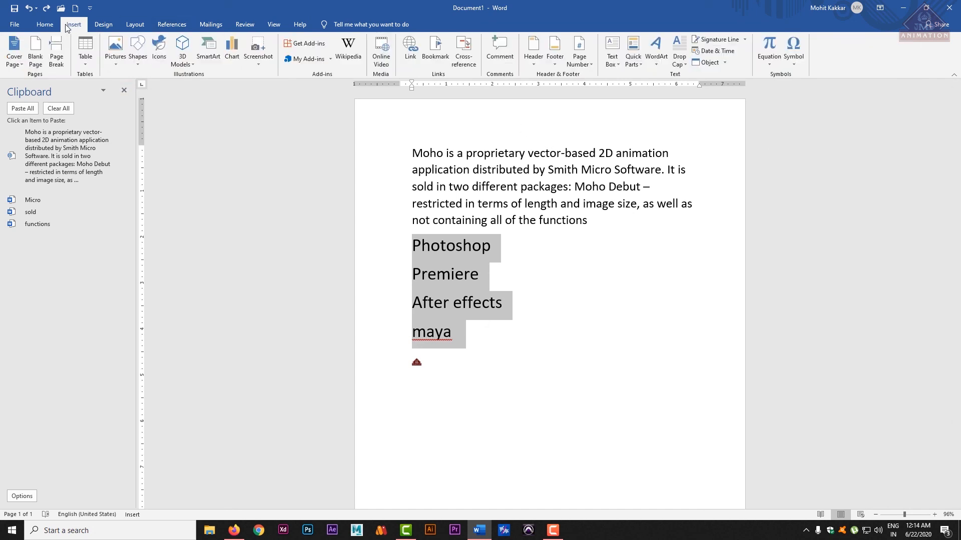
left_click(105, 25)
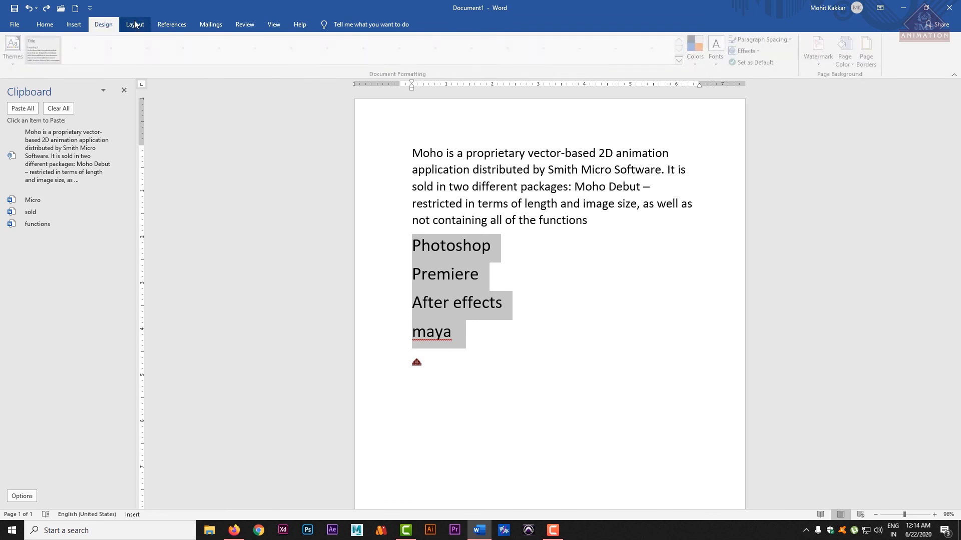
left_click(74, 25)
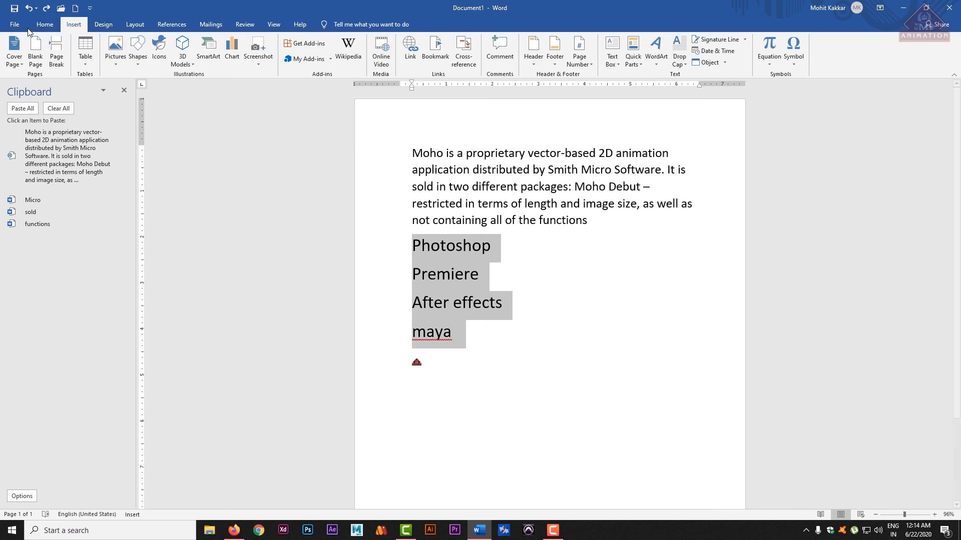
left_click(44, 24)
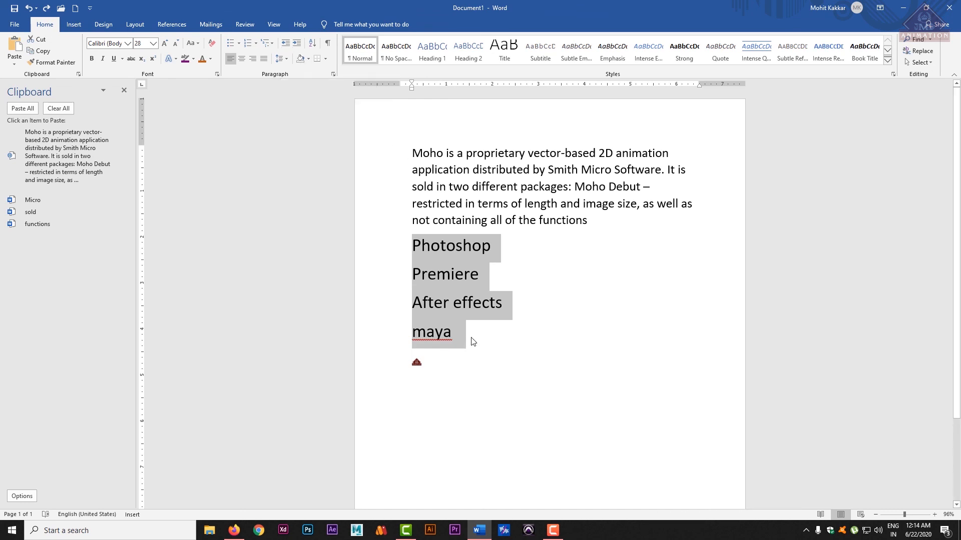
Step: Delete the list of software names and paste a copy of the Moho paragraph below the original, separated by an empty line
key("Delete")
key("BackSpace")
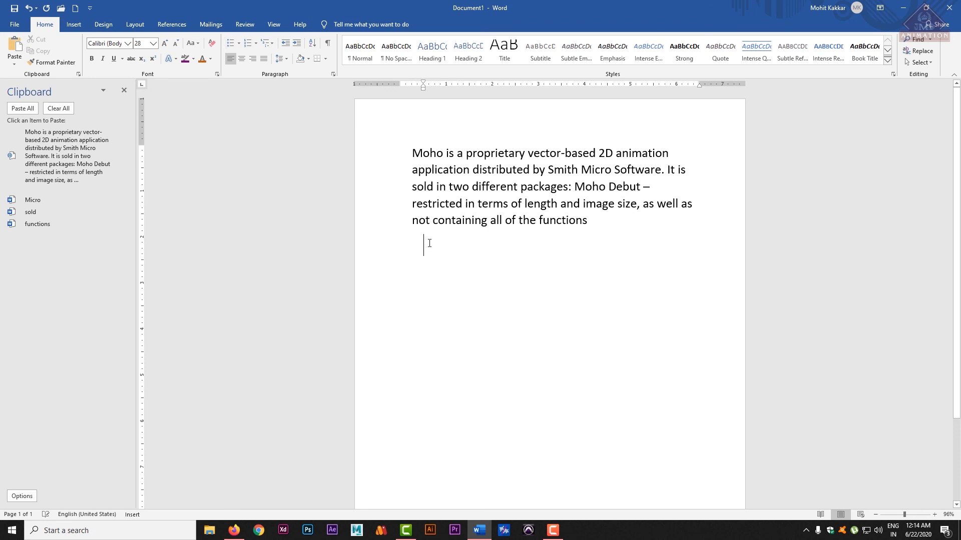
left_click_drag(578, 227, 412, 153)
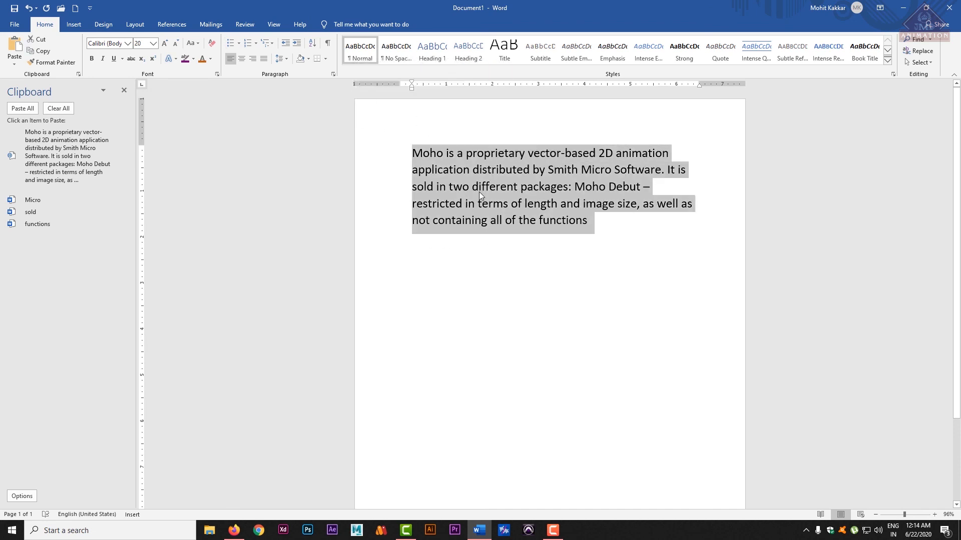
key("ctrl+c")
left_click(592, 223)
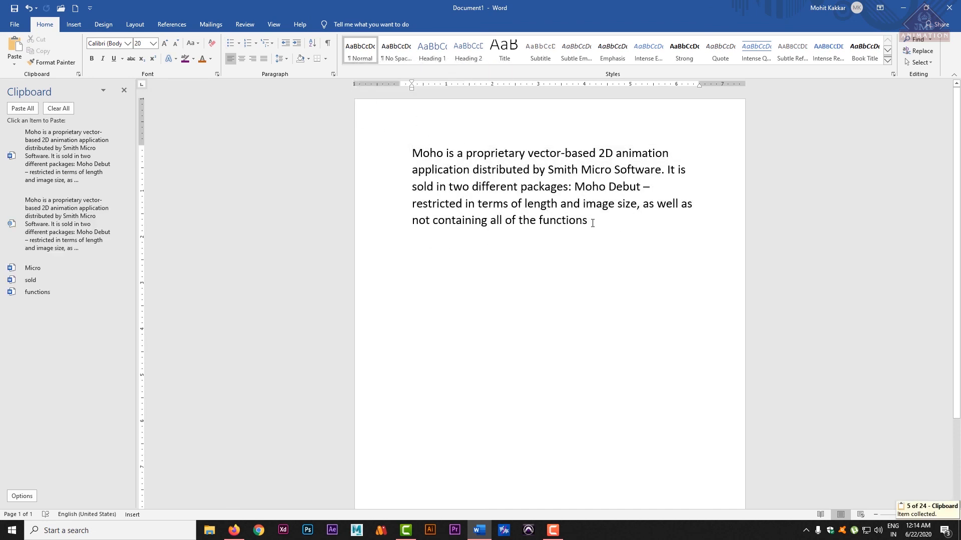
key("Return")
key("Return")
key("ctrl+v")
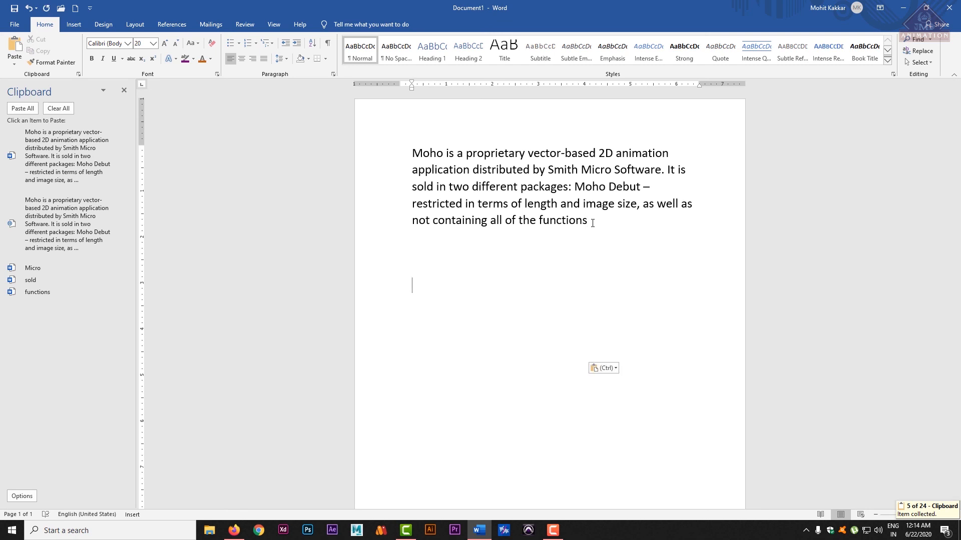
Step: Increase the upper Moho paragraph's left indent stepwise to 3.5 inches on the ruler
left_click_drag(606, 222, 189, 99)
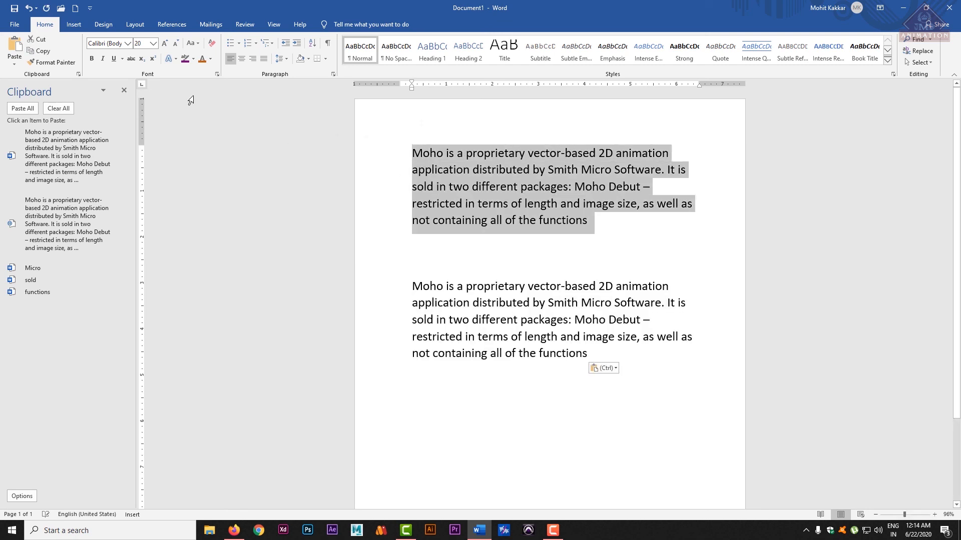
left_click(298, 46)
left_click(298, 47)
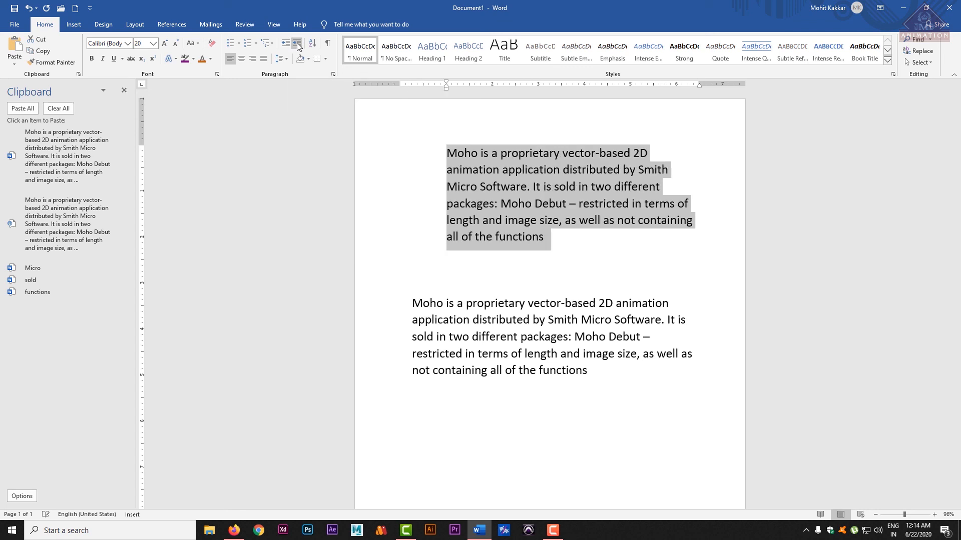
left_click(298, 46)
left_click(298, 46)
left_click(297, 46)
left_click(297, 46)
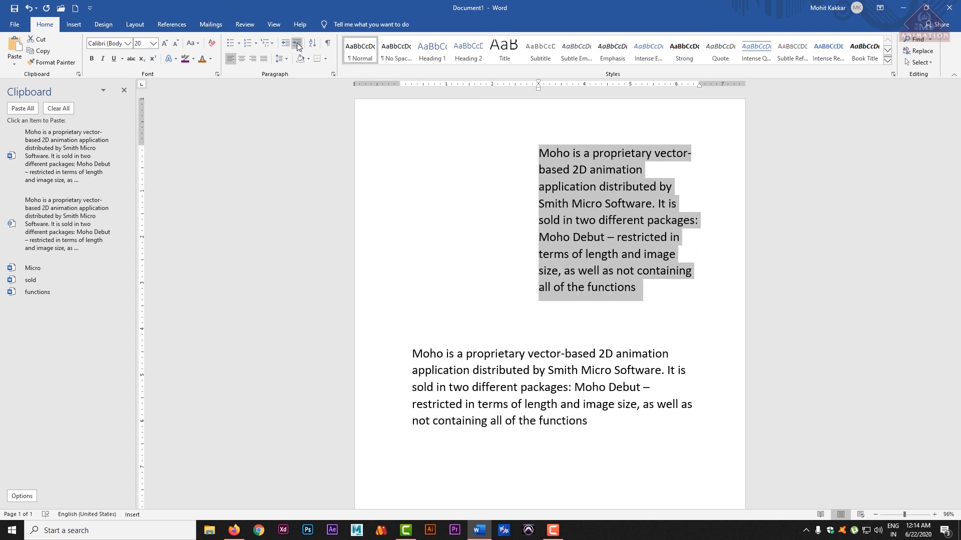
left_click(298, 46)
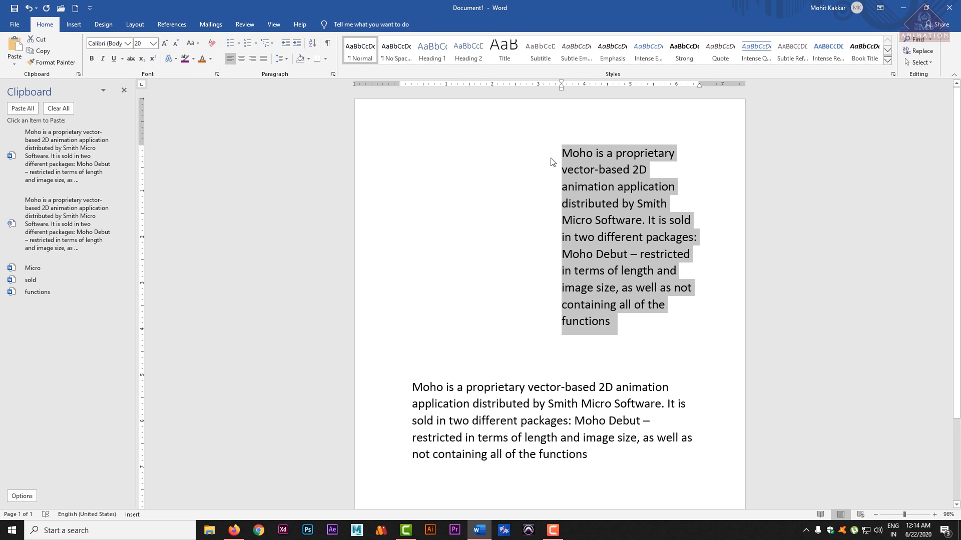
Step: Decrease the upper paragraph's indent stepwise until it starts at the page's left margin
left_click(285, 44)
left_click(285, 44)
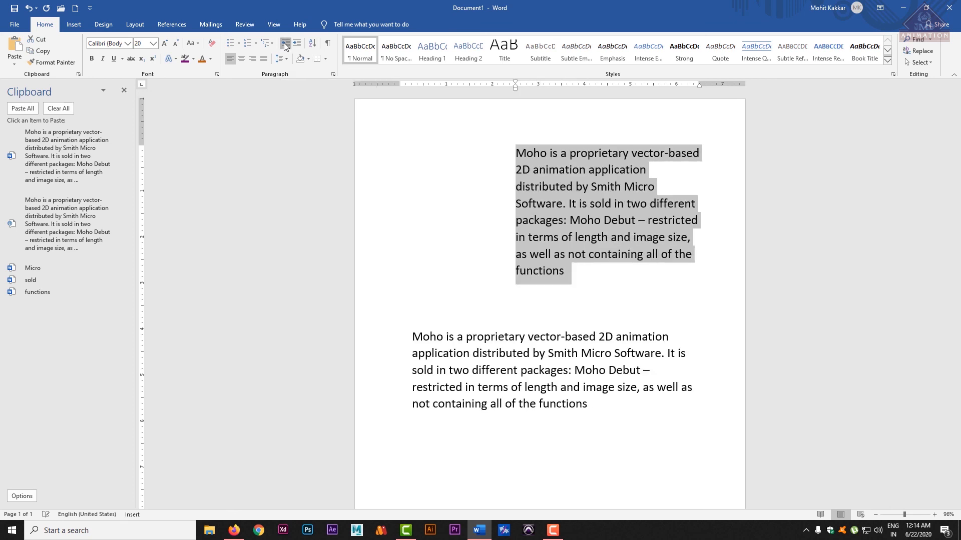
left_click(284, 44)
left_click(284, 44)
left_click(284, 44)
left_click(285, 44)
left_click(284, 44)
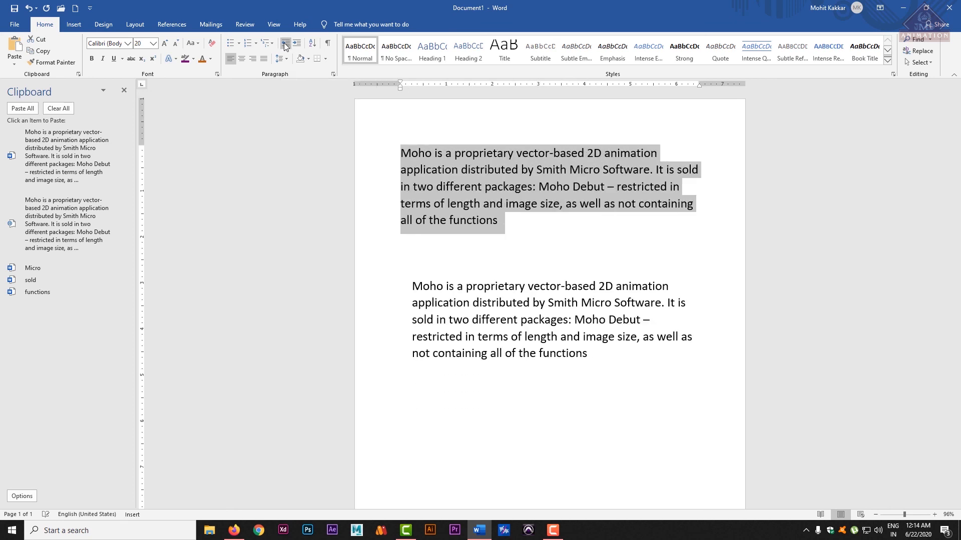
Step: Increase the upper paragraph's indent from the page margin back to 3.5 inches
left_click(296, 44)
left_click(296, 45)
left_click(297, 44)
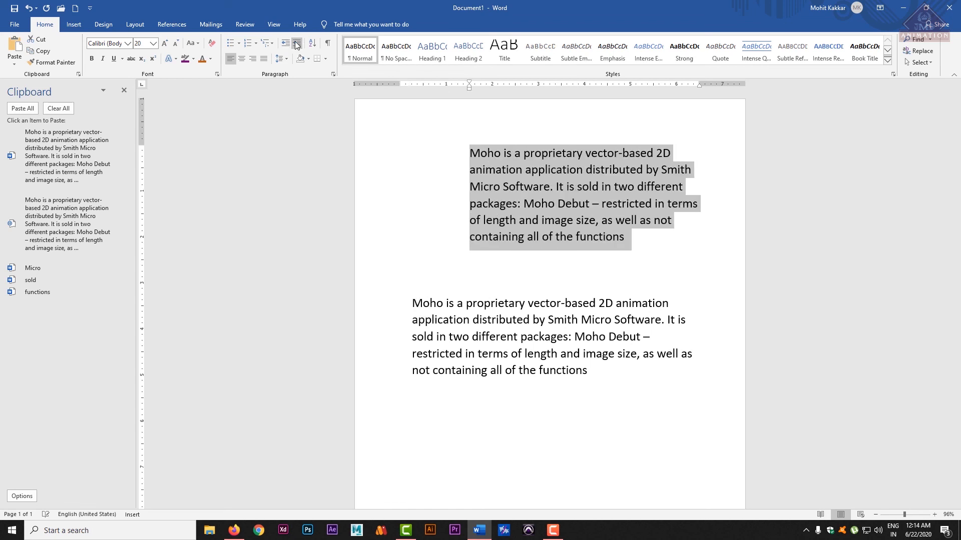
left_click(296, 44)
left_click(296, 44)
left_click(296, 44)
left_click(297, 44)
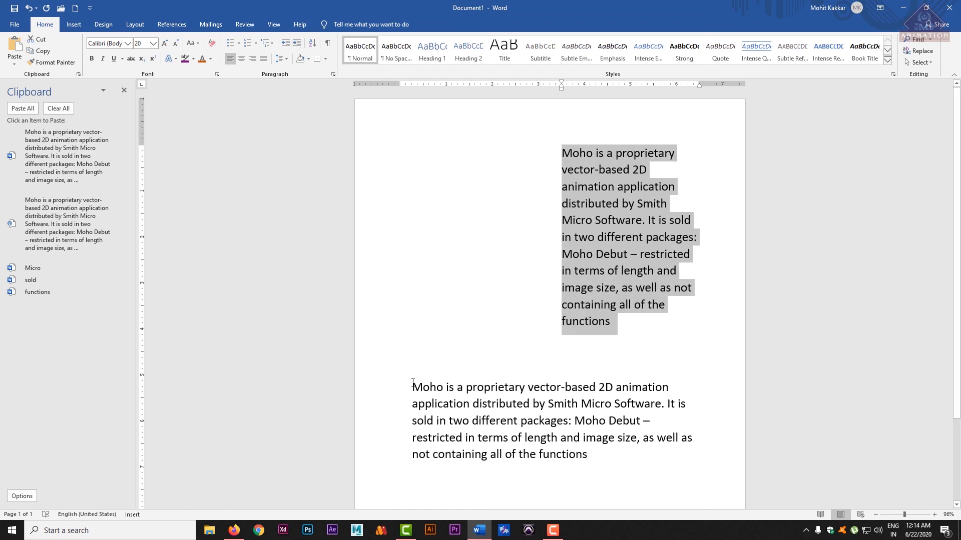
Step: Increase the lower Moho paragraph's left indent stepwise to 4 inches on the ruler
left_click_drag(413, 385, 619, 462)
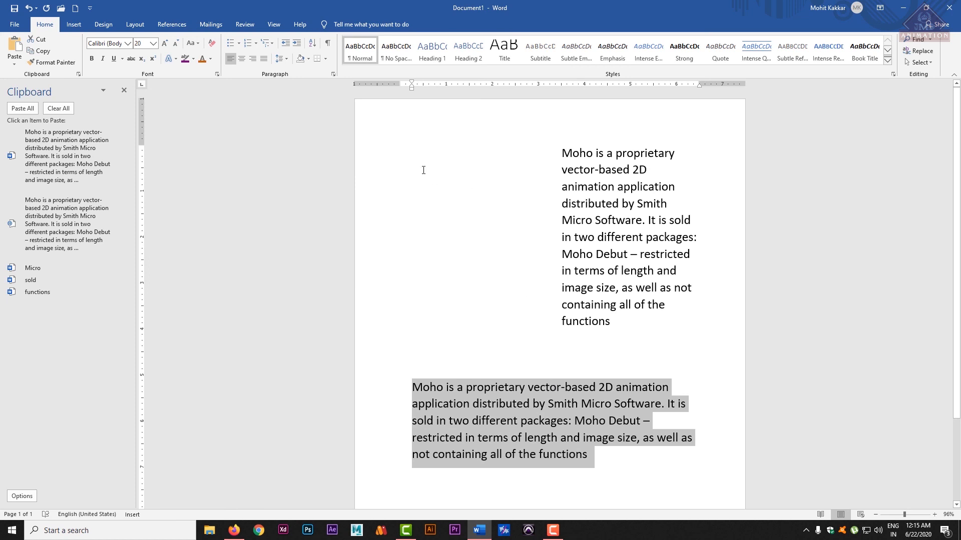
left_click(300, 44)
left_click(299, 44)
left_click(299, 44)
left_click(299, 44)
left_click(299, 44)
left_click(300, 44)
left_click(299, 44)
left_click(299, 44)
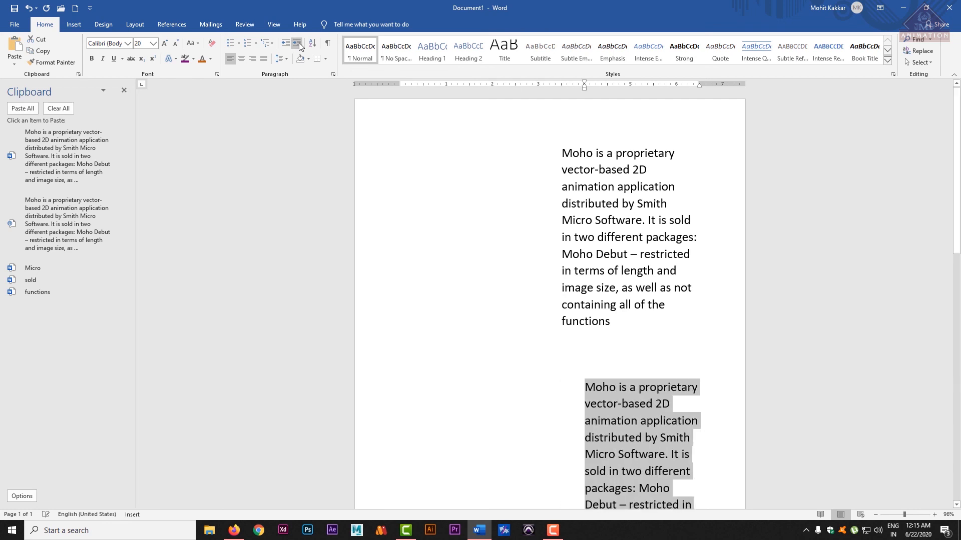
left_click_drag(955, 106, 952, 140)
scroll(953, 145, "up", 6)
Step: Undo all the indent changes on both Moho paragraphs
key("ctrl+z")
key("ctrl+z")
key("ctrl+z")
key("ctrl+z")
key("ctrl+z")
key("ctrl+z")
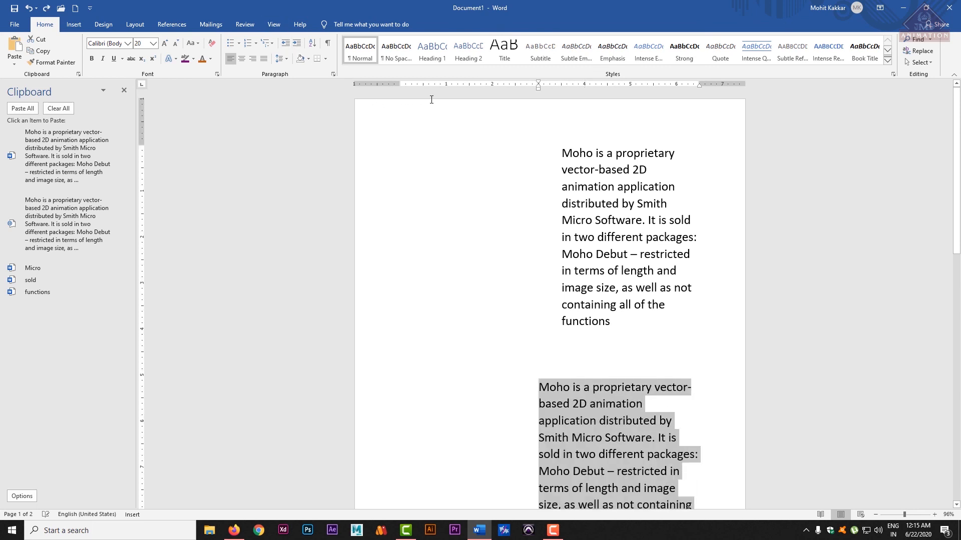
key("ctrl+z")
key("ctrl+z")
key("ctrl+z")
key("ctrl+z")
key("ctrl+z")
key("ctrl+z")
key("ctrl+z")
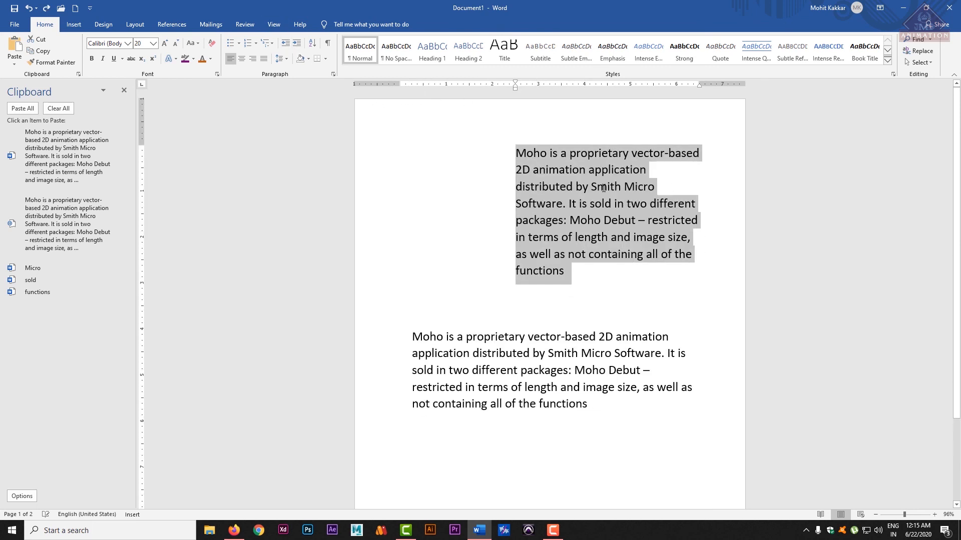
key("ctrl+z")
key("ctrl+z")
key("ctrl+z")
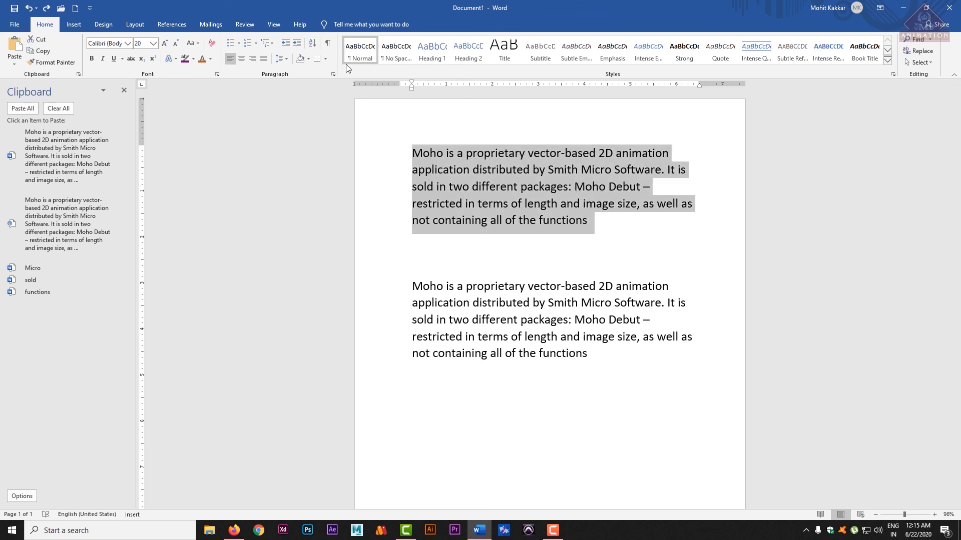
left_click(314, 44)
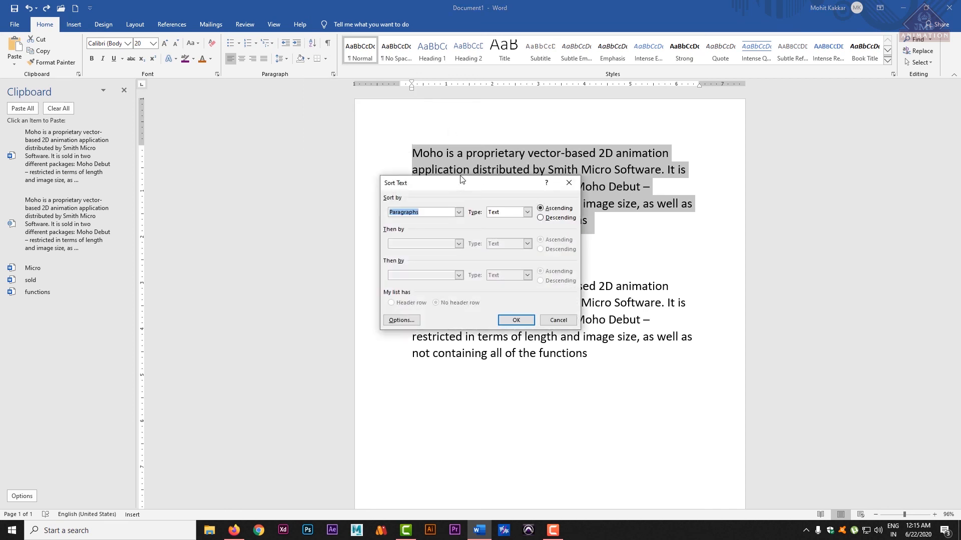
left_click_drag(463, 181, 577, 152)
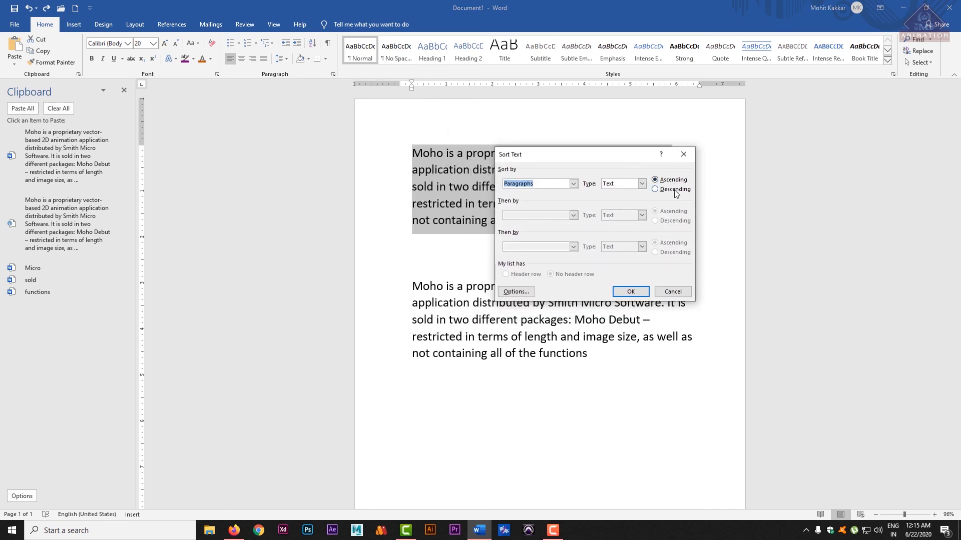
left_click(672, 292)
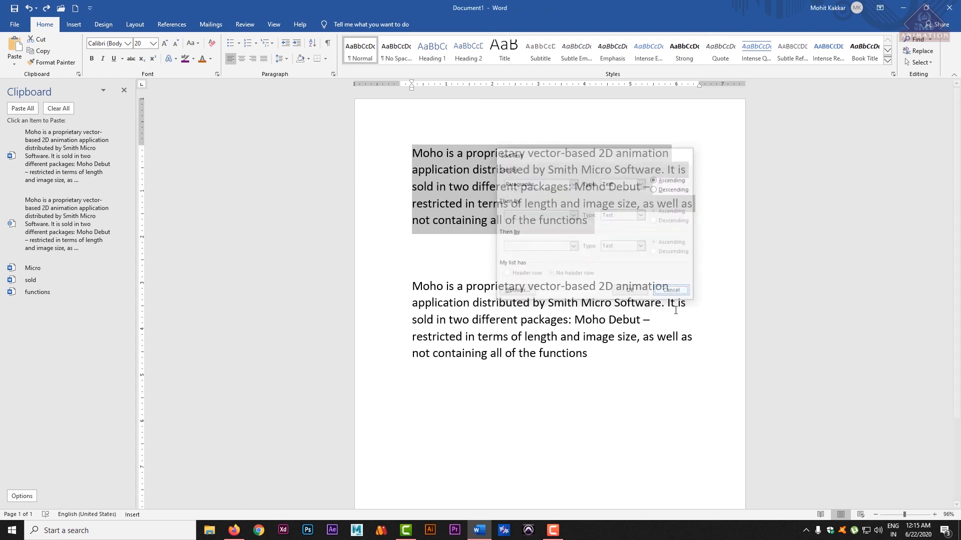
Step: Delete both Moho paragraphs and enter A, B and c on three separate lines
left_click_drag(635, 362, 400, 155)
key("Delete")
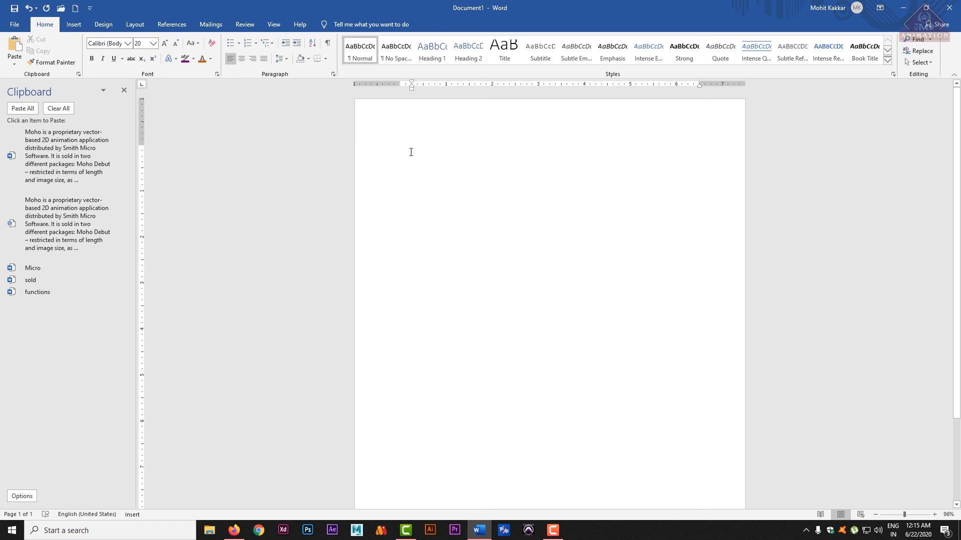
type("a")
key("Return")
type("b")
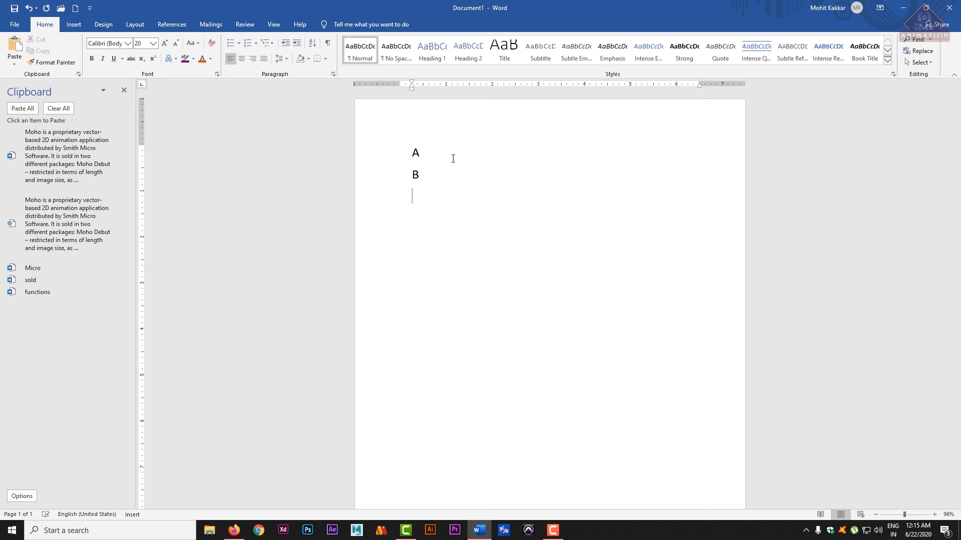
type("c")
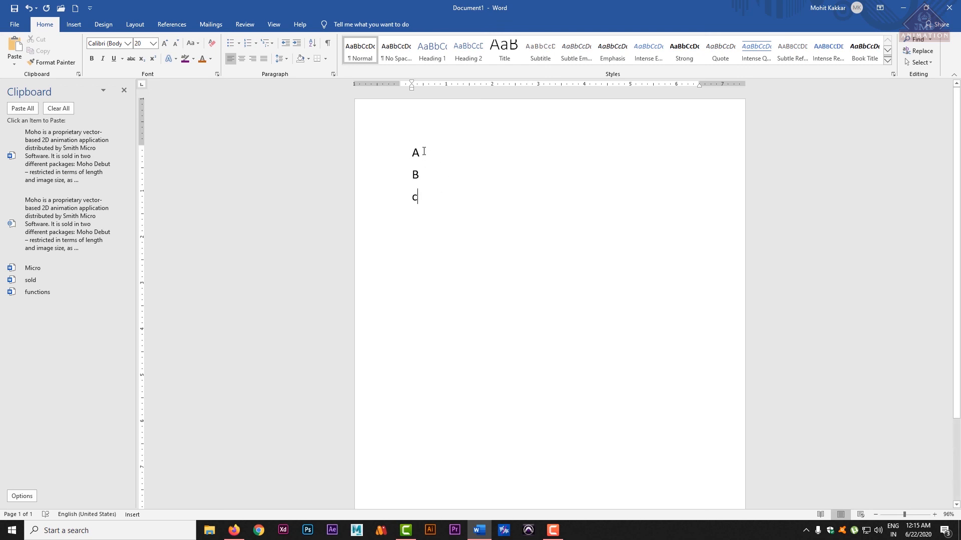
Step: Replace the A in the first line with four lines reading Fbg, Bbb, Bvvb and hggg
double_click(415, 153)
type("fbg")
key("Return")
type("b")
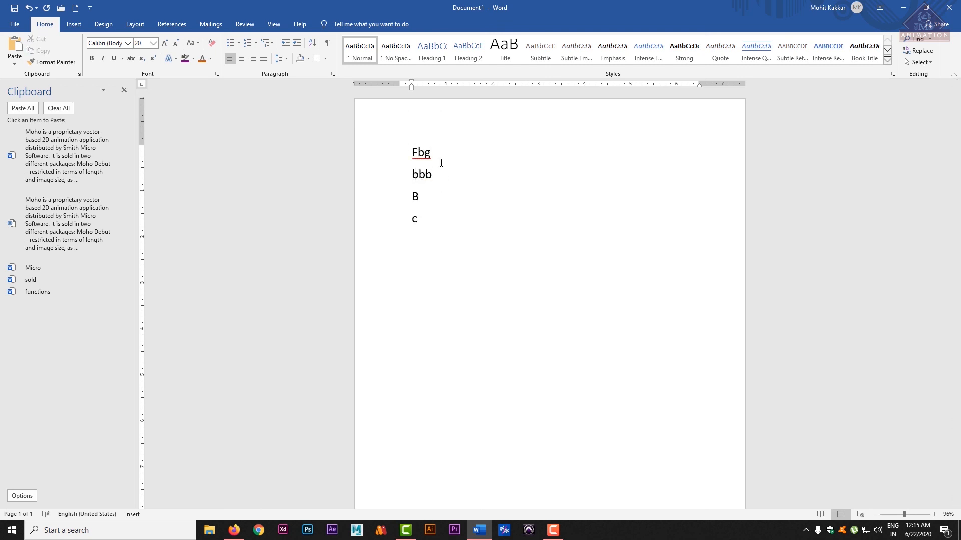
type("bb")
key("Return")
type("bvvb")
key("Return")
type("hggg")
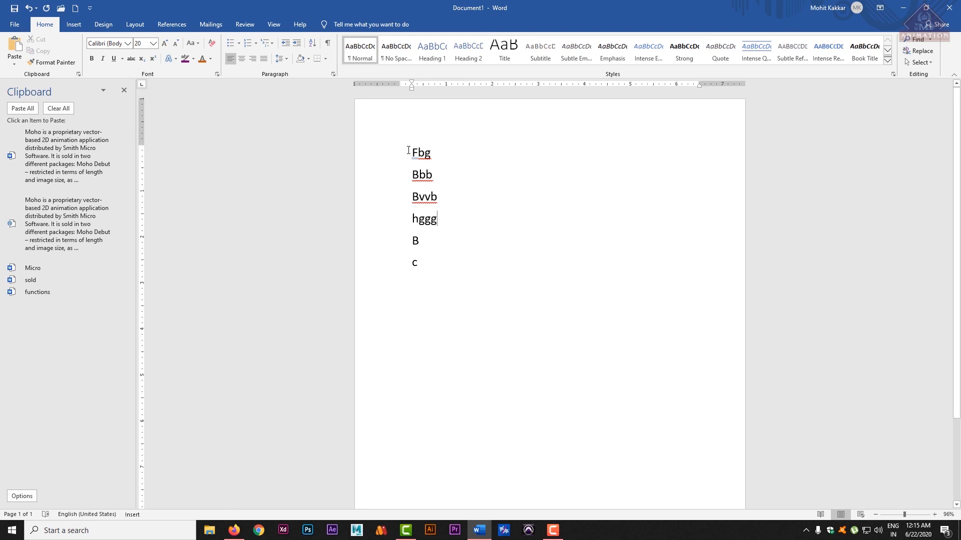
Step: Sort the six lines by paragraphs as text in ascending order, with no header row
left_click_drag(408, 150, 445, 268)
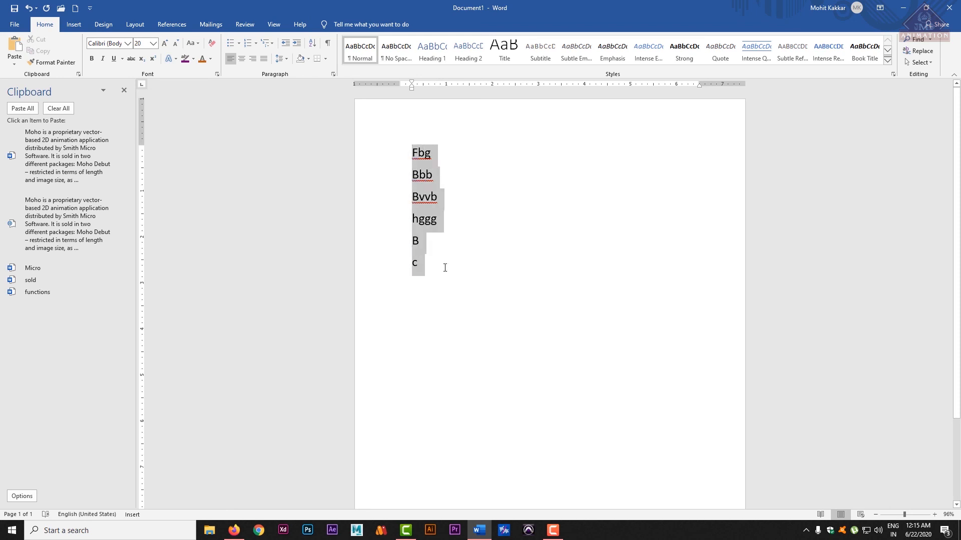
left_click(312, 43)
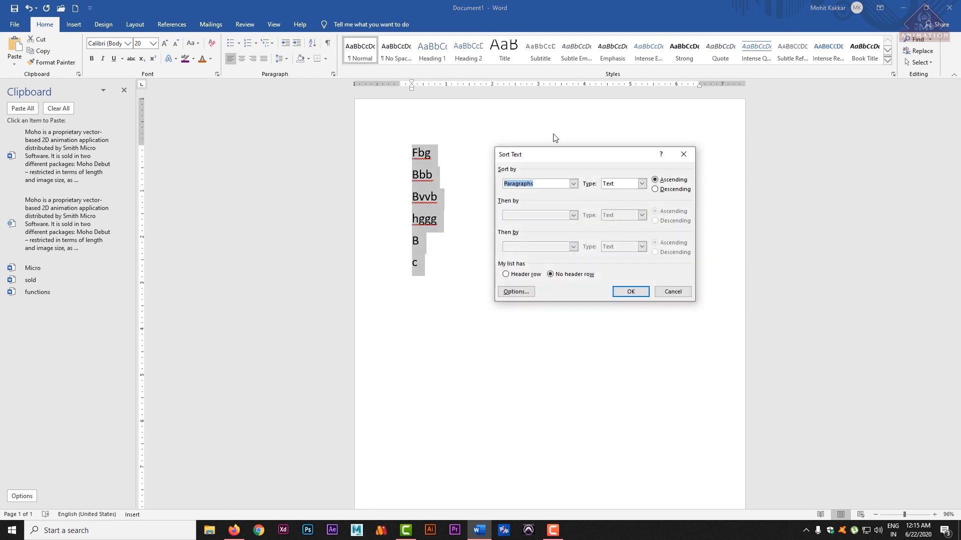
left_click_drag(649, 156, 841, 126)
left_click(815, 258)
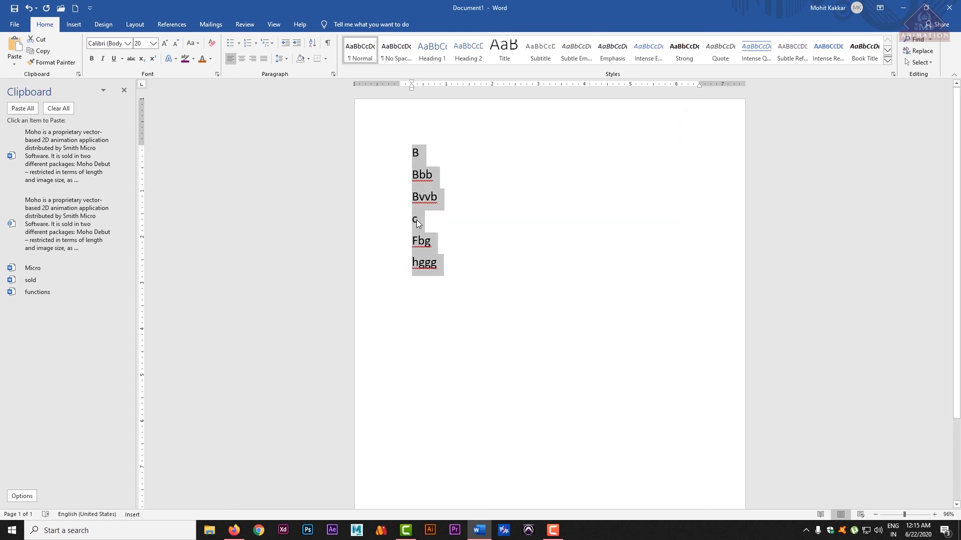
left_click(411, 151)
left_click_drag(408, 147, 451, 358)
key("Delete")
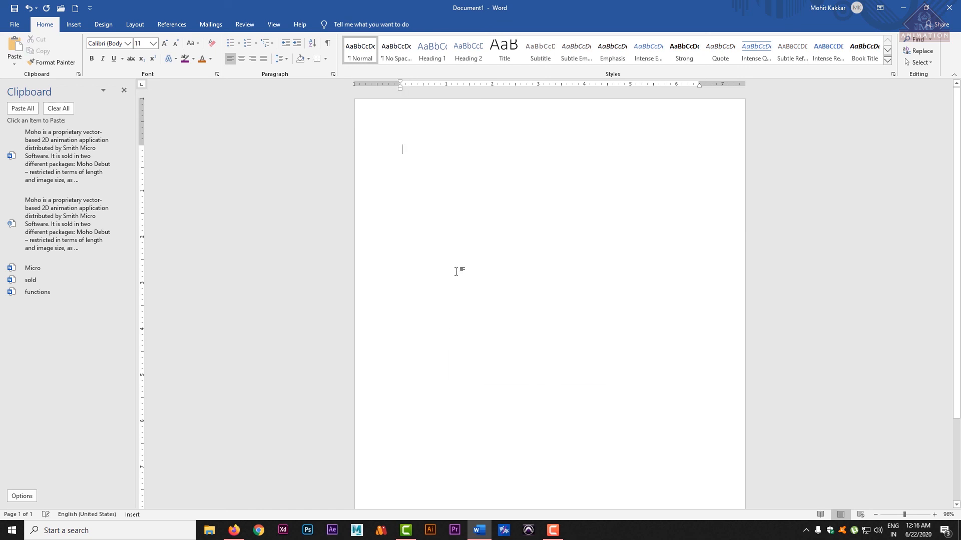
key("ctrl+z")
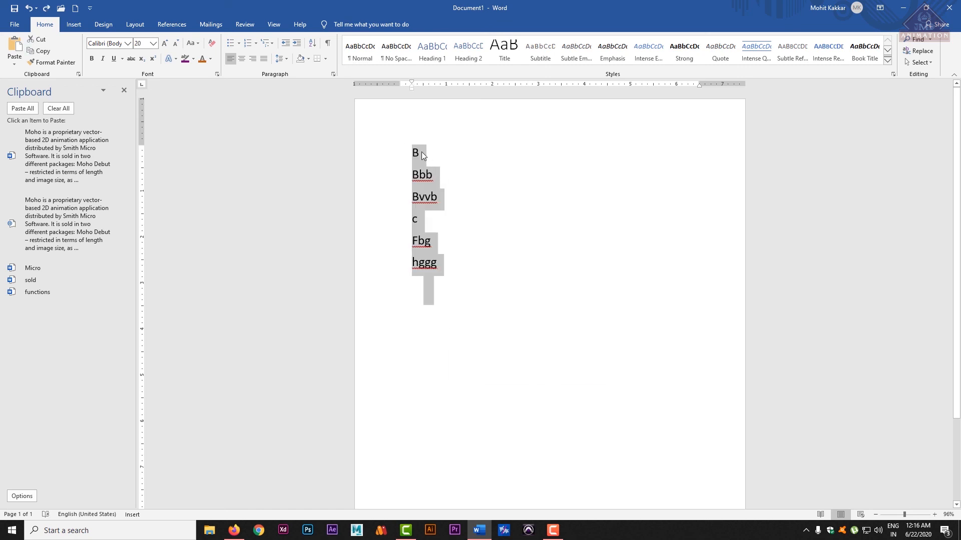
Step: Sort the six lines by paragraphs as text in descending order, with no header row
left_click(436, 249)
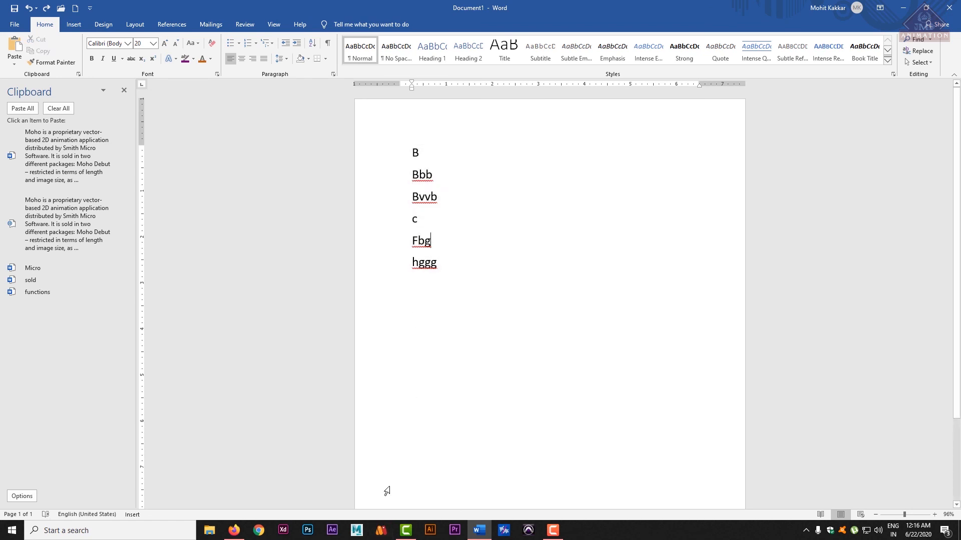
left_click(312, 44)
left_click(850, 157)
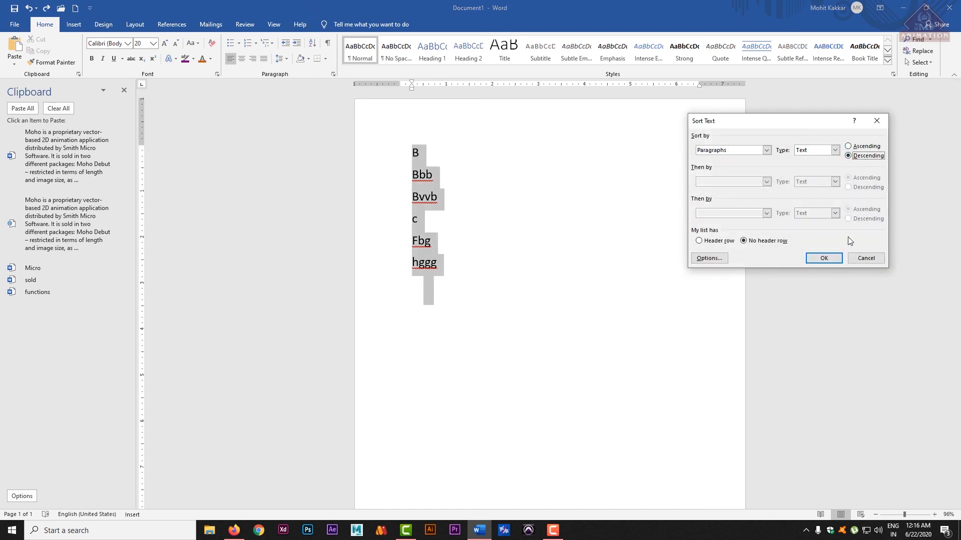
left_click(825, 258)
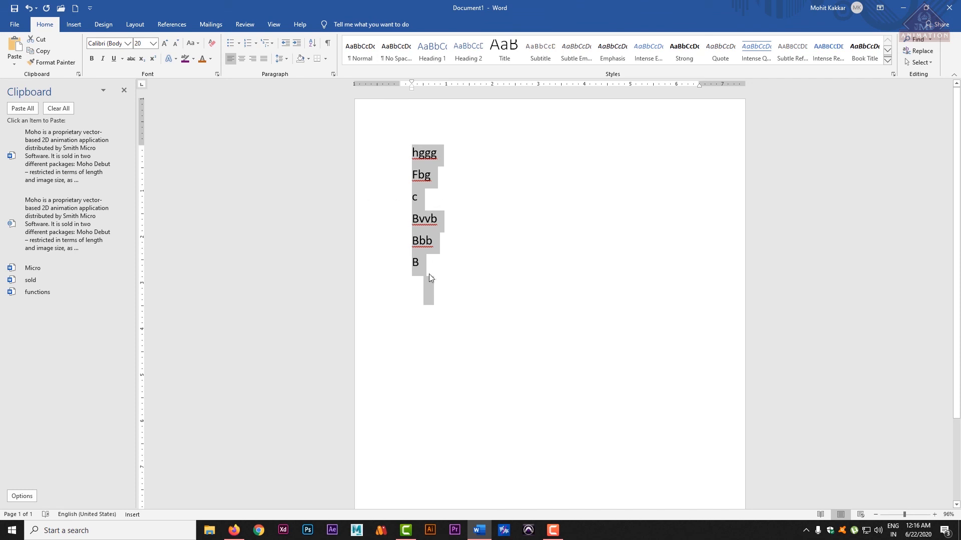
left_click(425, 386)
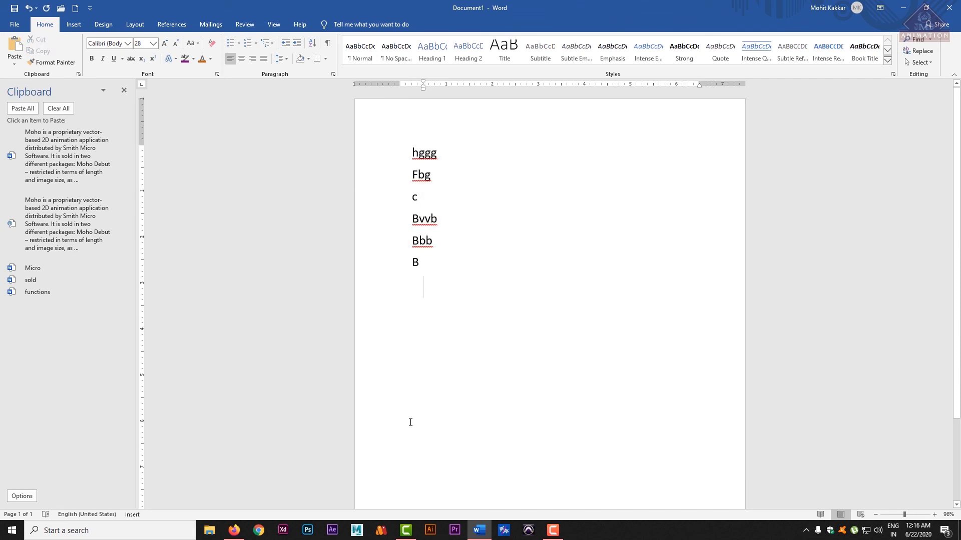
Step: Delete the sorted lines and enter the letters A, B, C, D and e on five separate lines
left_click(410, 250)
left_click_drag(423, 289, 377, 107)
key("Delete")
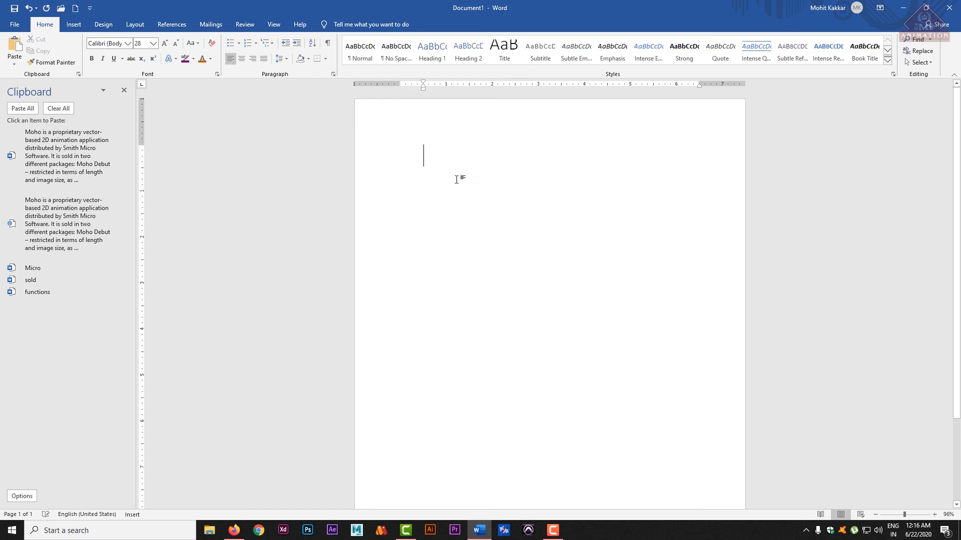
type("a")
key("Return")
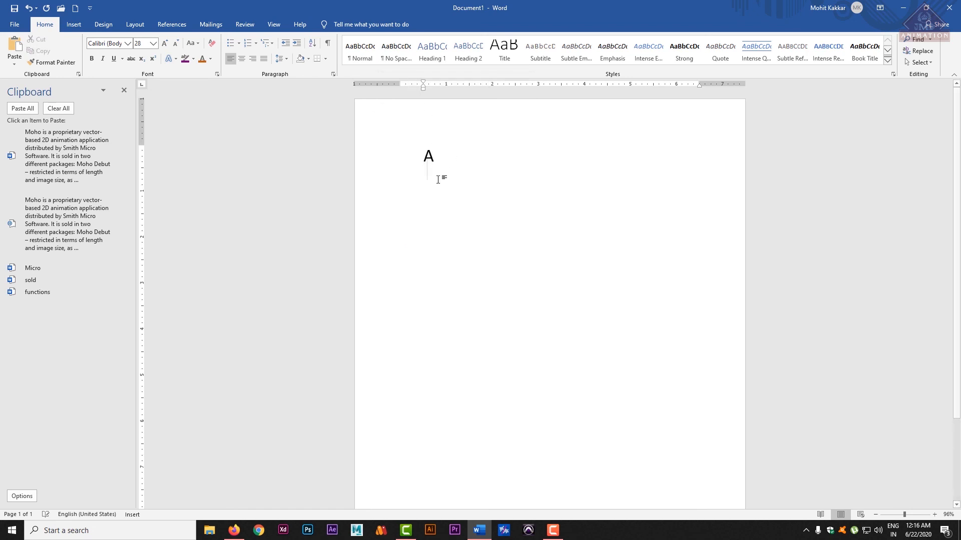
type("b")
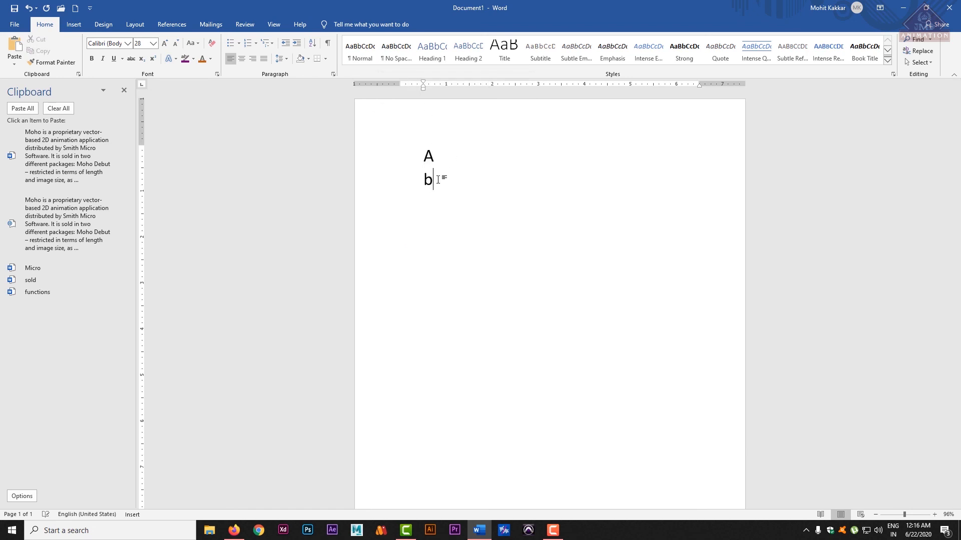
key("Return")
type("c")
key("Return")
type("d")
key("Return")
type("e")
key("Return")
Step: Try the ascending and descending sort orders for the five letter lines, then cancel the sort
left_click_drag(440, 253, 386, 150)
left_click(312, 44)
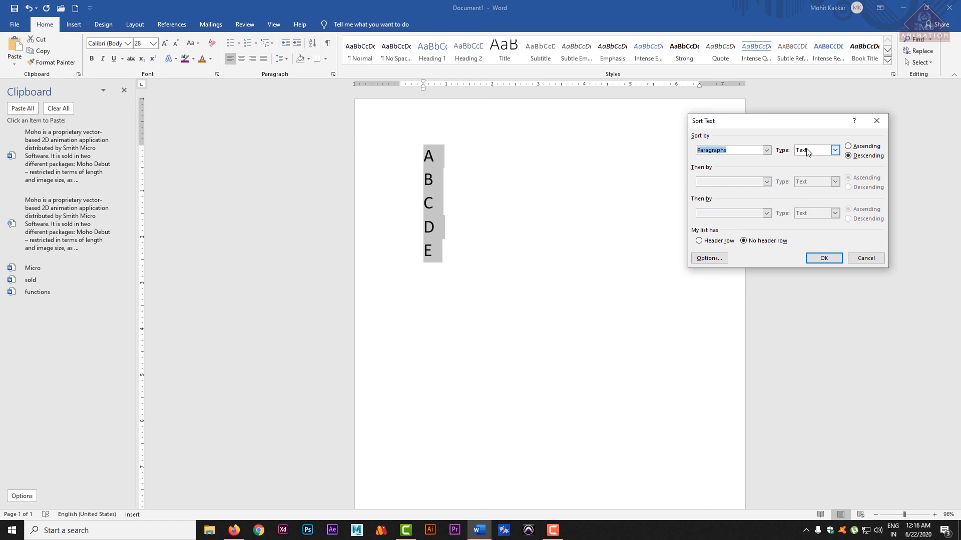
left_click(849, 146)
left_click(868, 156)
left_click(856, 146)
left_click(866, 259)
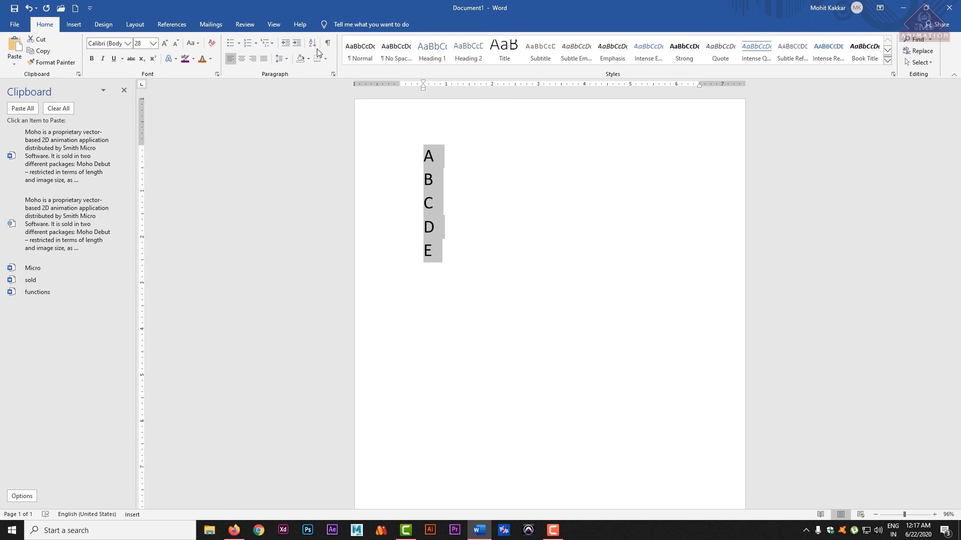
left_click(502, 279)
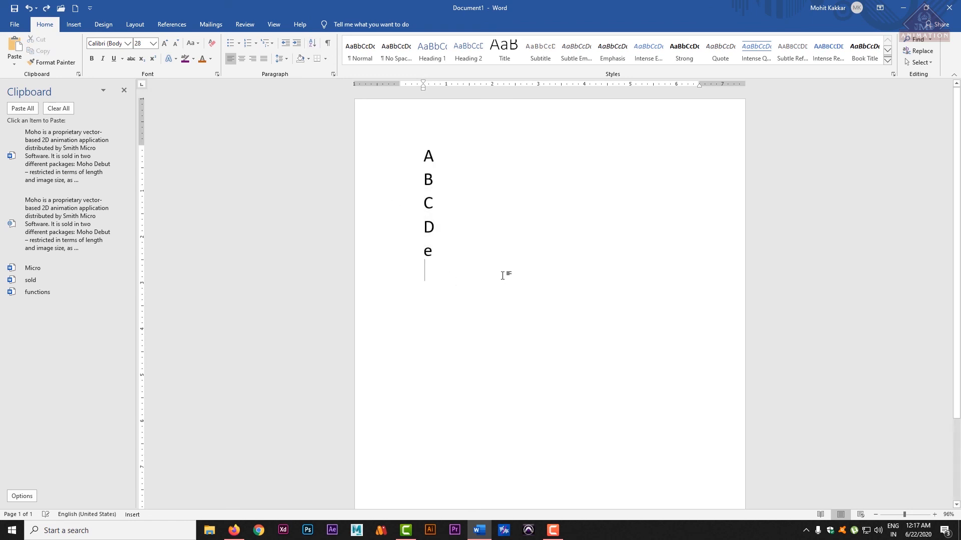
Step: Erase the ending of the letter list and undo all edits back to the two Moho paragraphs
key("BackSpace")
key("BackSpace")
key("BackSpace")
key("BackSpace")
key("BackSpace")
key("BackSpace")
key("ctrl+z")
key("ctrl+z")
key("ctrl+z")
key("ctrl+z")
key("ctrl+z")
key("ctrl+z")
key("ctrl+z")
key("ctrl+z")
key("ctrl+z")
key("ctrl+z")
key("ctrl+z")
key("ctrl+z")
key("ctrl+z")
key("ctrl+z")
key("ctrl+z")
key("ctrl+z")
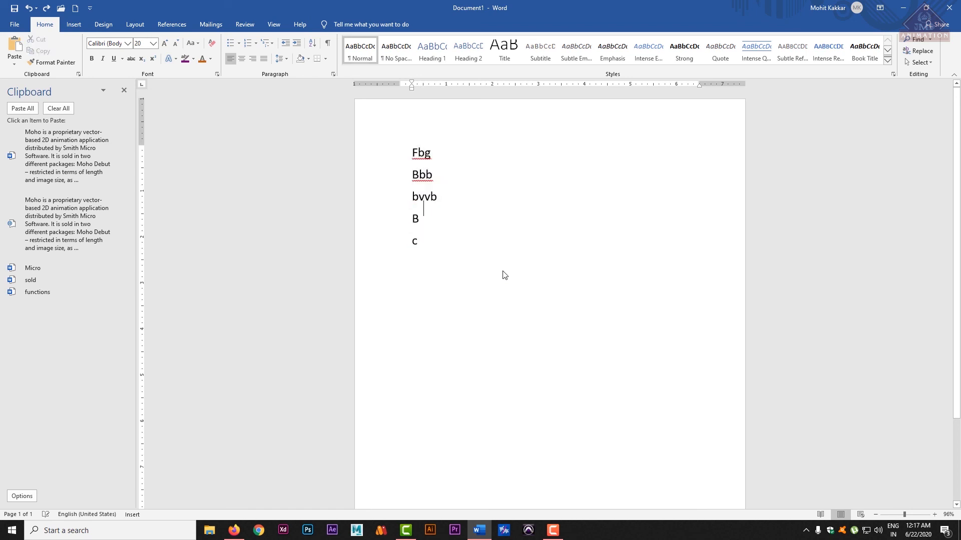
key("ctrl+z")
key("ctrl+z")
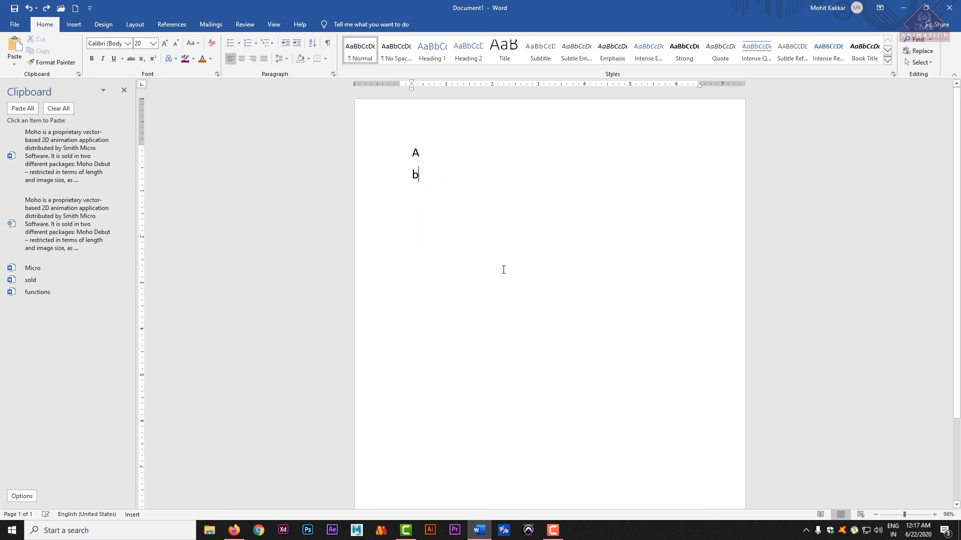
key("ctrl+z")
key("ctrl+z")
key("ctrl+z")
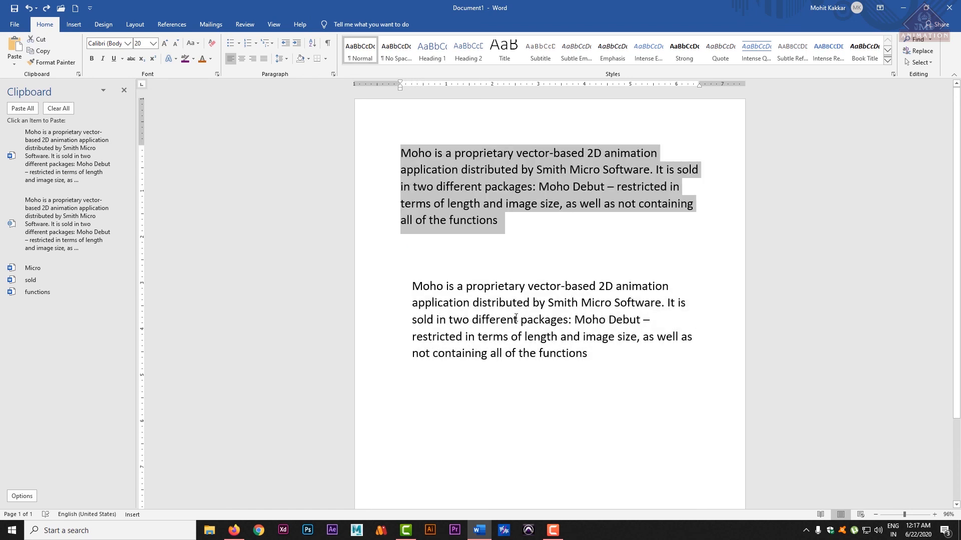
Step: Show the paragraph marks and hidden formatting symbols, and inspect them across both Moho paragraphs
left_click(329, 44)
left_click_drag(589, 353, 416, 220)
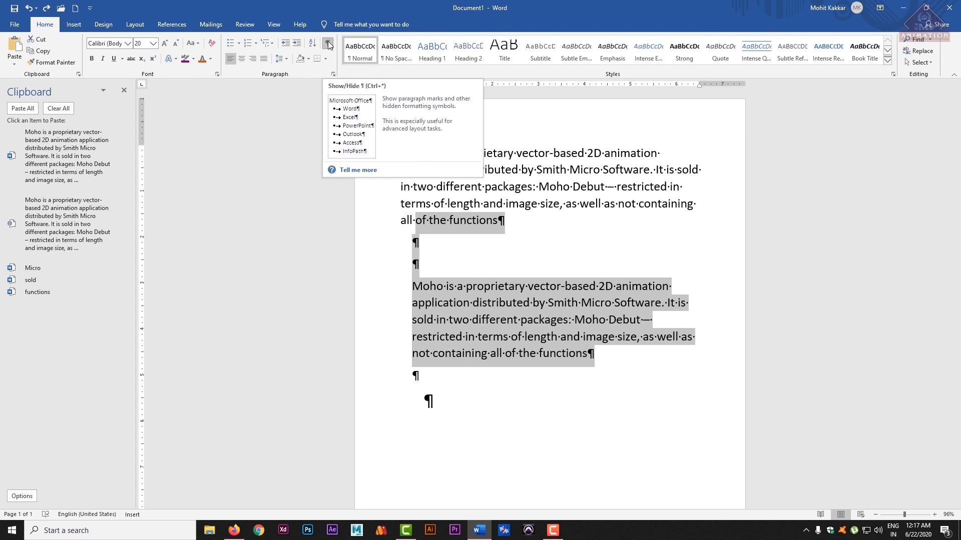
left_click_drag(595, 355, 378, 148)
left_click(552, 284)
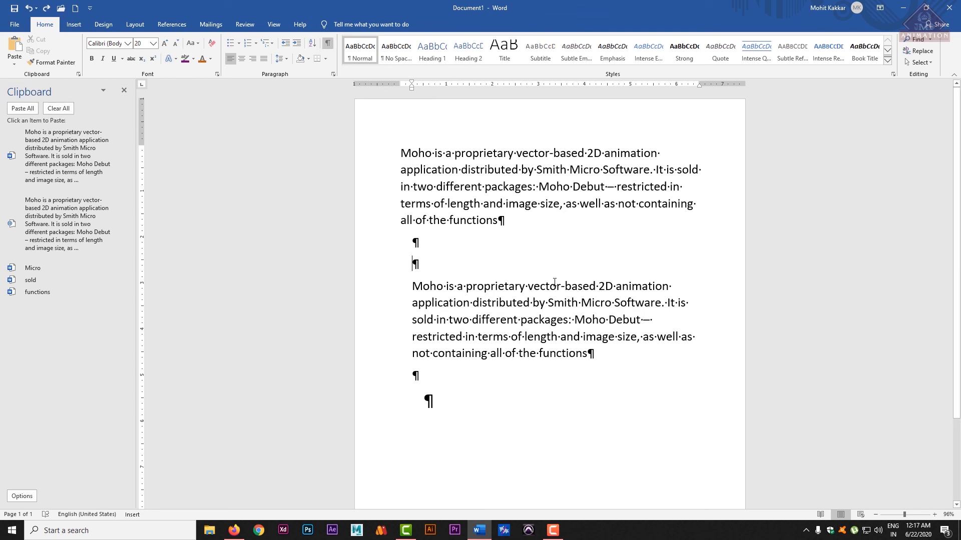
Step: Shift the first Moho paragraph's left indent to 2.5 inches and hide the formatting marks
key("ctrl+z")
key("ctrl+m")
key("ctrl+m")
key("ctrl+m")
key("ctrl+m")
key("ctrl+m")
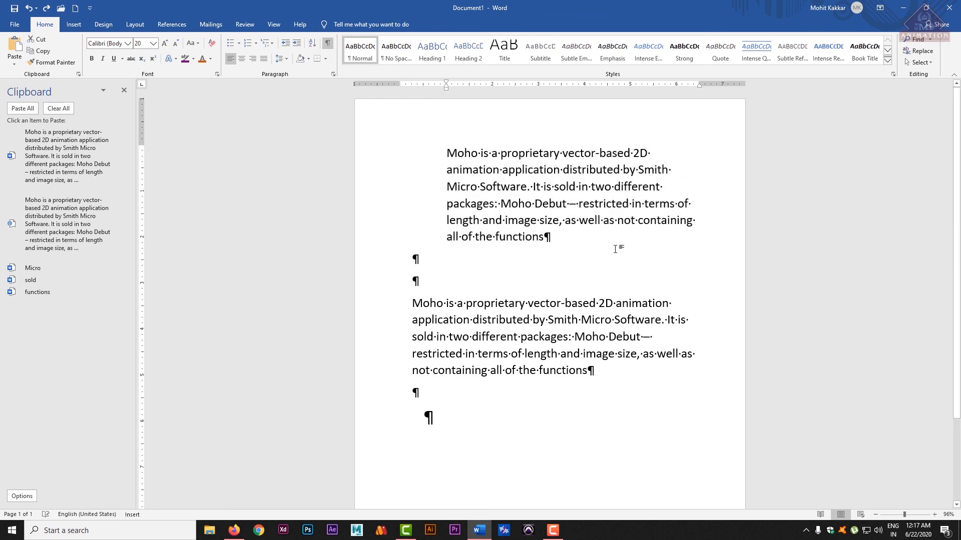
left_click(328, 43)
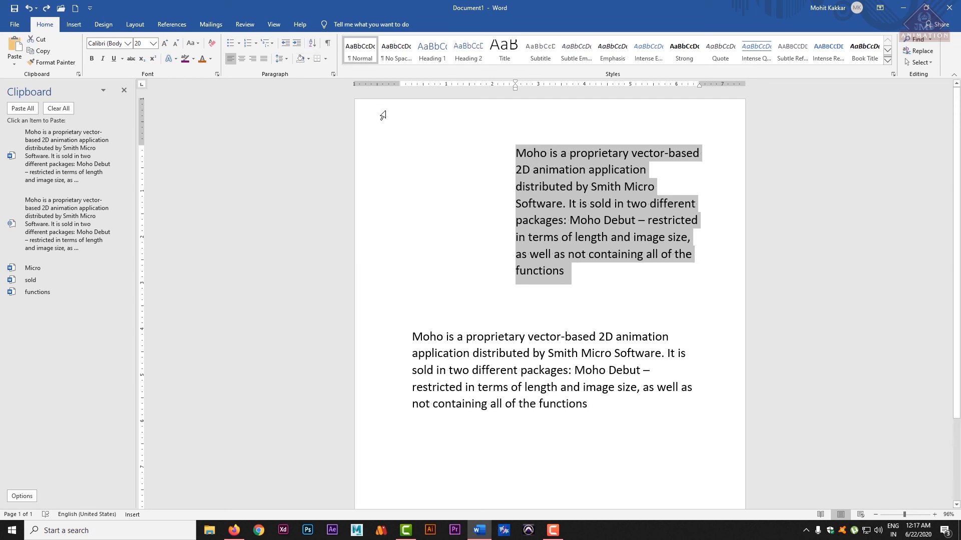
Step: Decrease the first Moho paragraph's indent five times so it lines up with the second paragraph
left_click(285, 46)
left_click(286, 46)
left_click(286, 46)
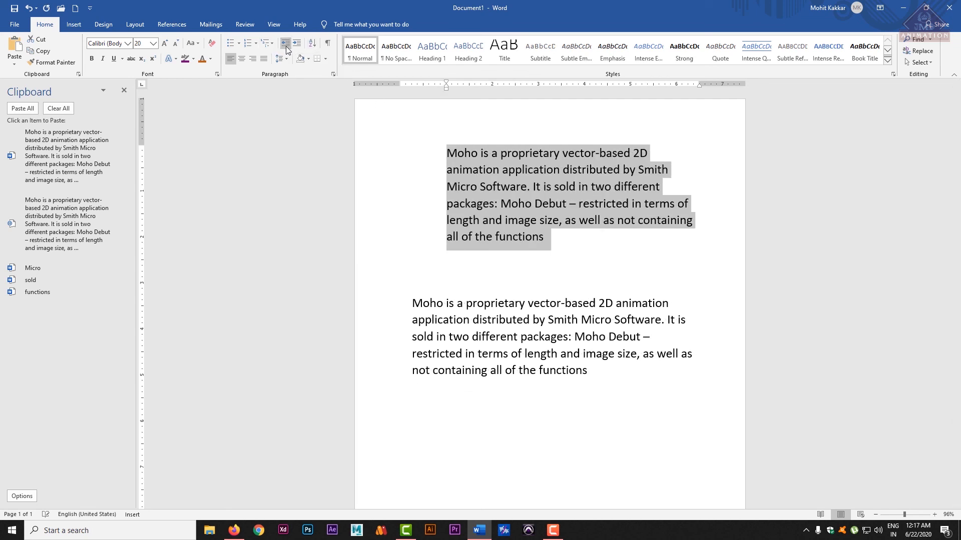
left_click(286, 46)
left_click(285, 46)
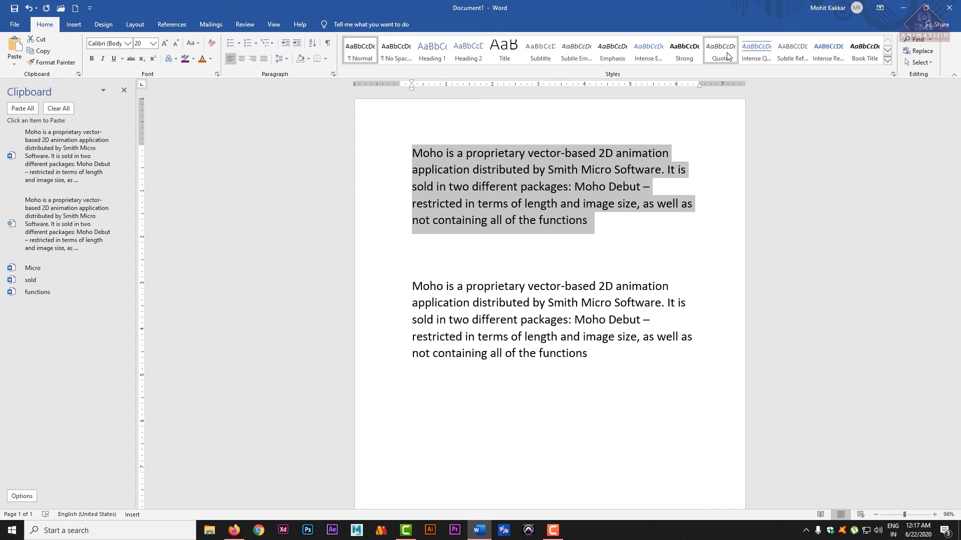
Step: Add a left border and a bottom border to the first Moho paragraph
left_click(326, 59)
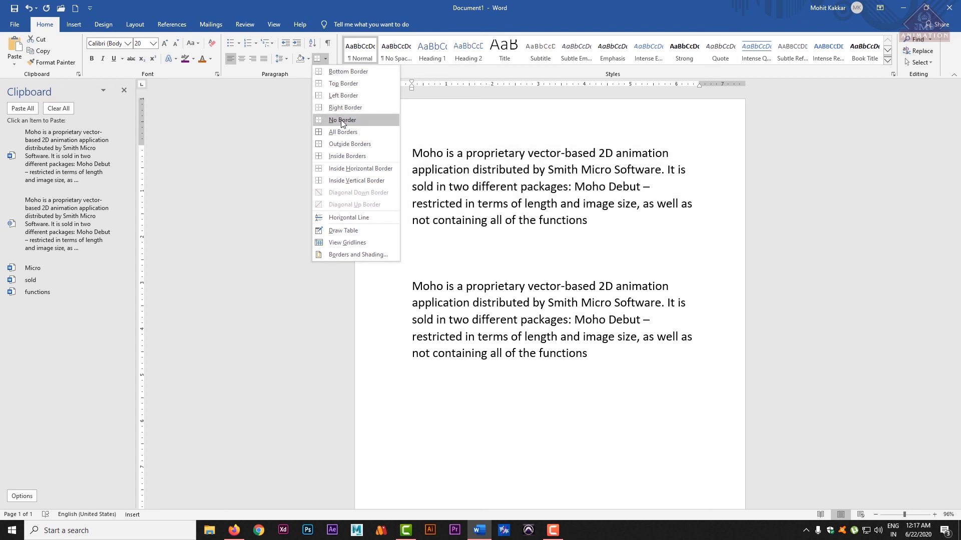
left_click(346, 93)
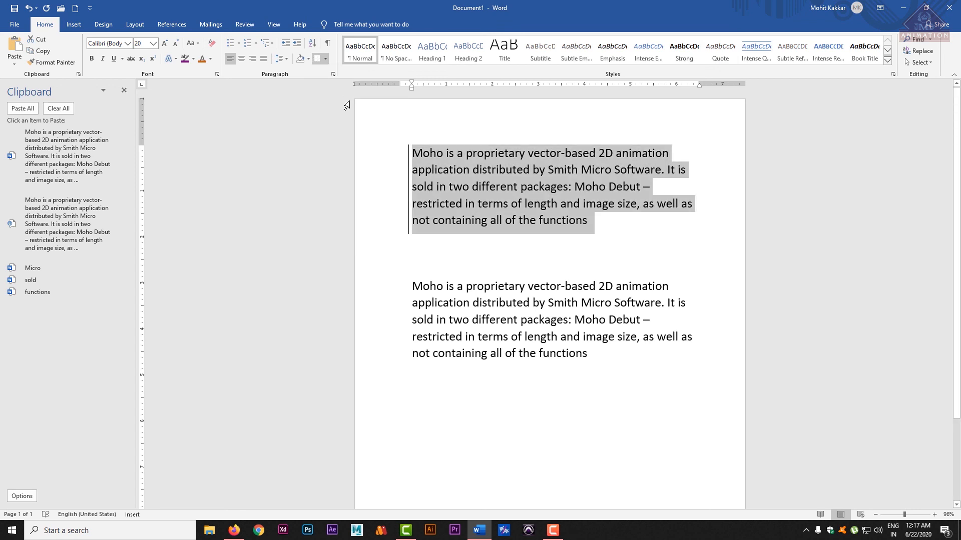
left_click(325, 59)
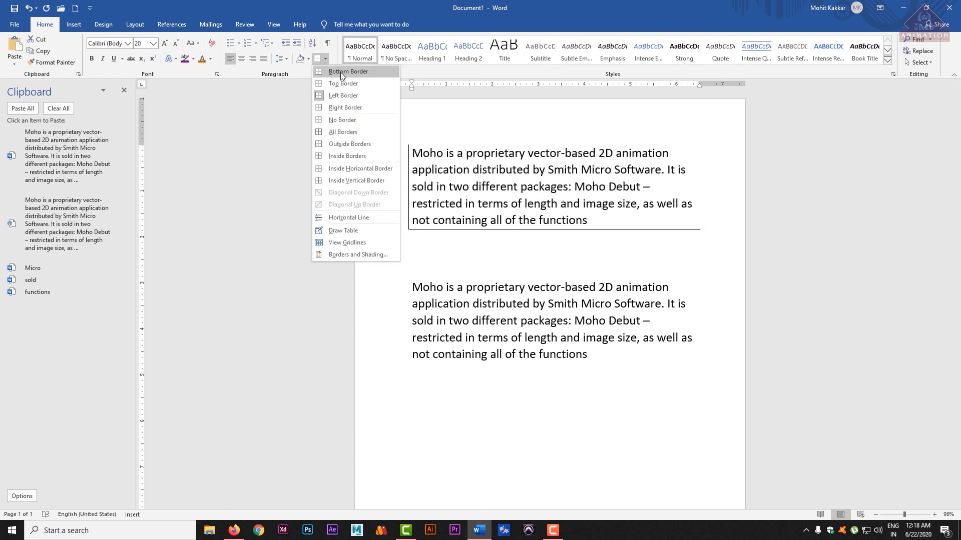
left_click(340, 72)
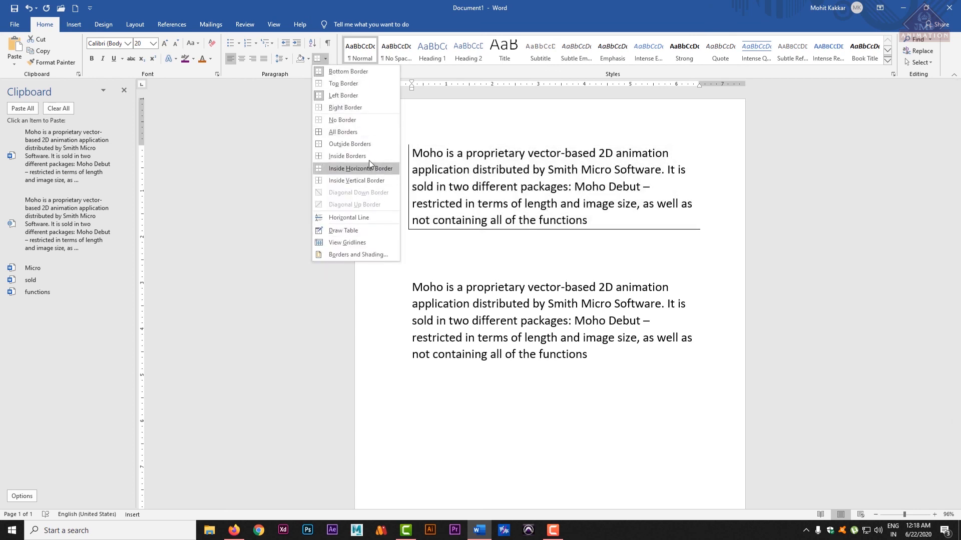
Step: Apply all borders to the first Moho paragraph, then remove every border from it
left_click(357, 131)
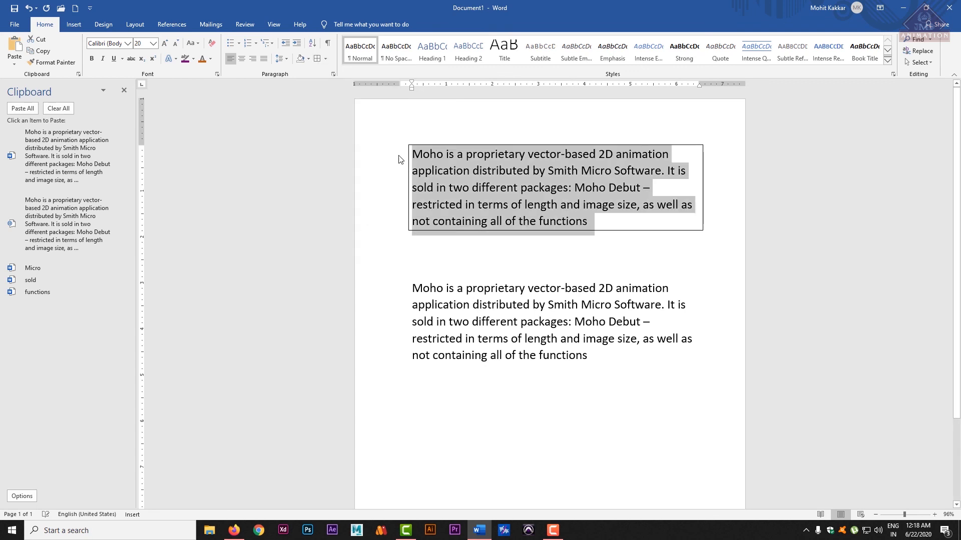
left_click(324, 59)
left_click(344, 123)
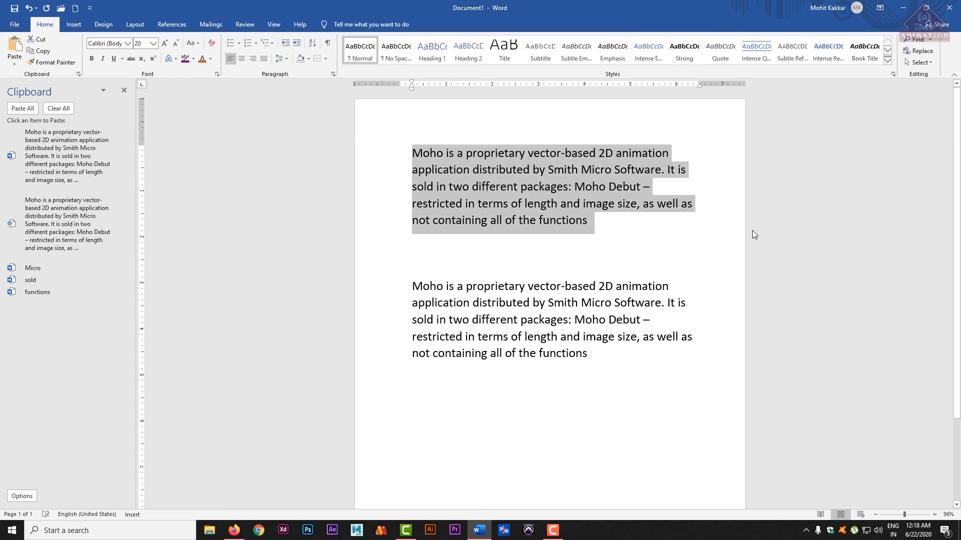
left_click_drag(606, 229, 410, 136)
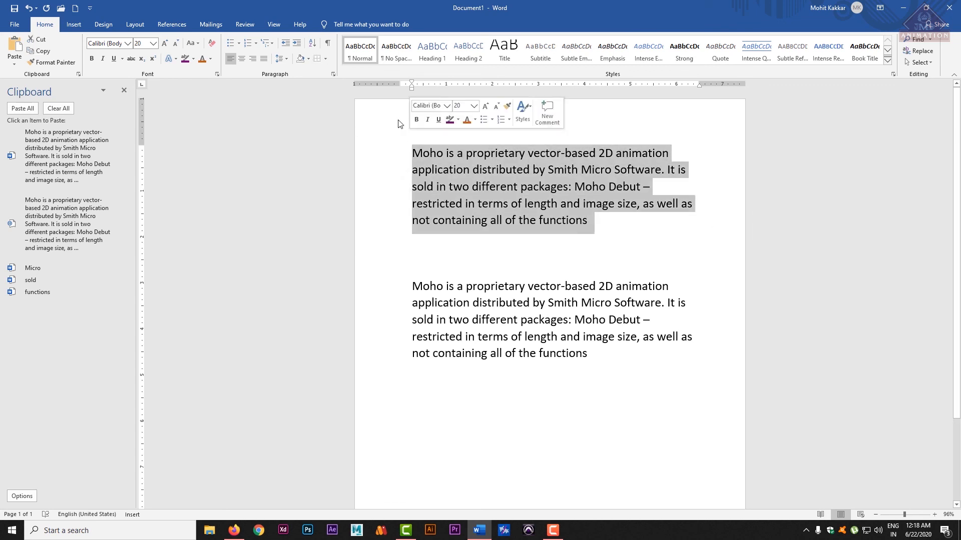
left_click(325, 58)
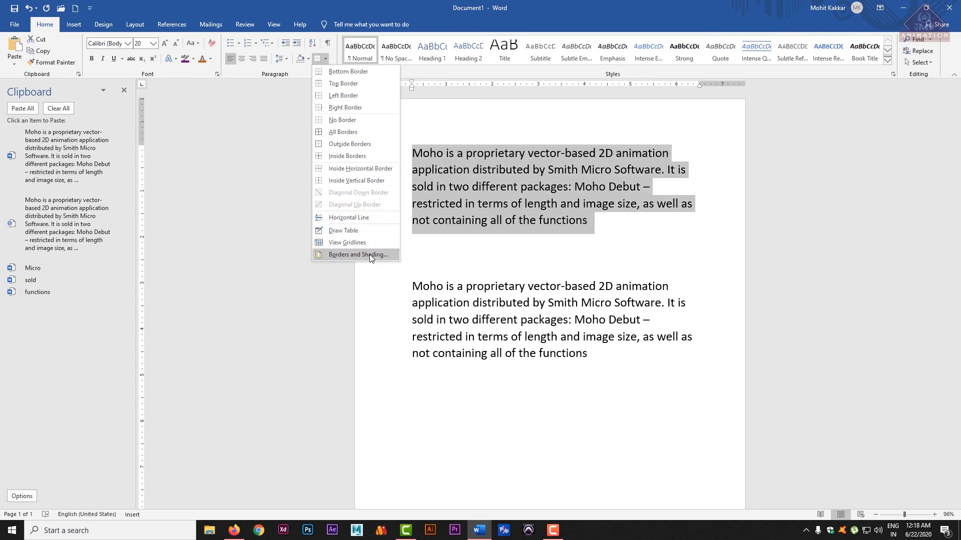
left_click(325, 59)
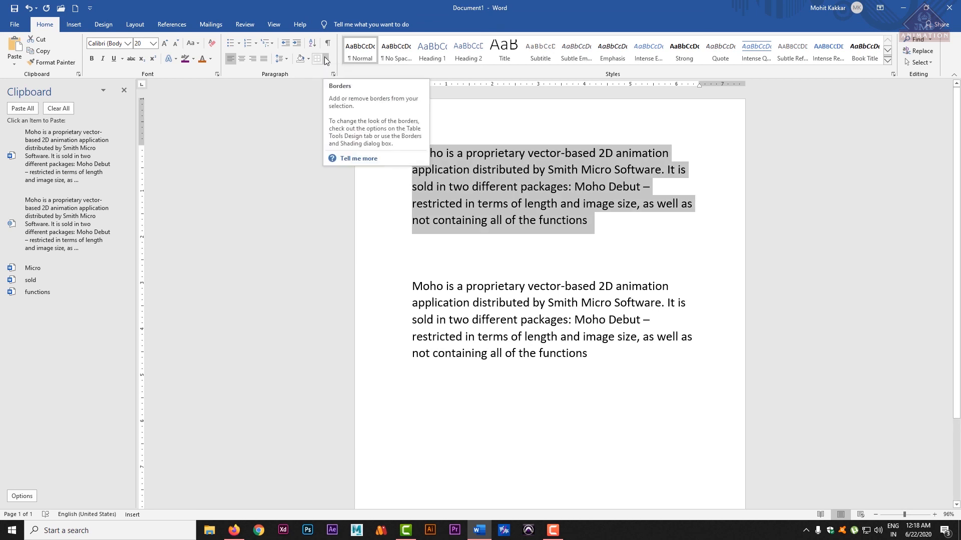
left_click(325, 58)
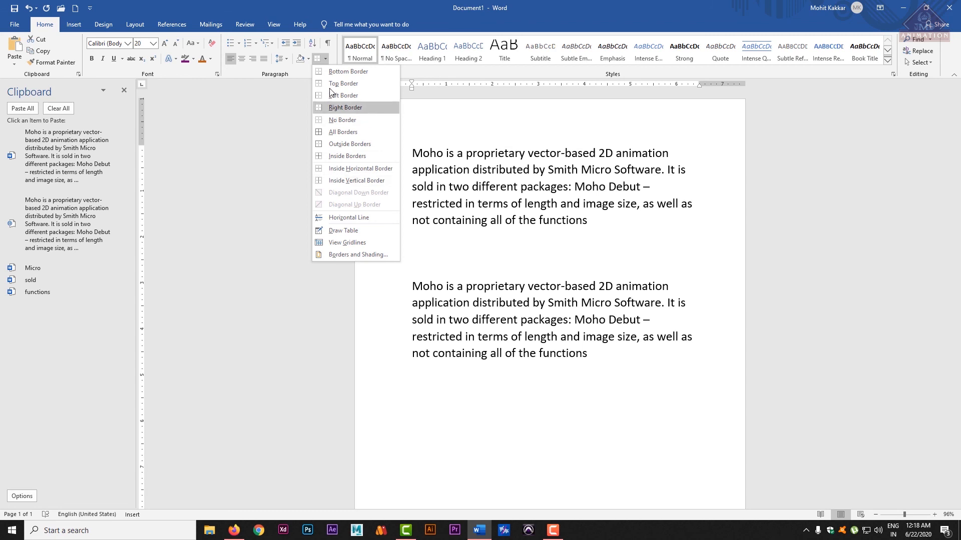
left_click(470, 109)
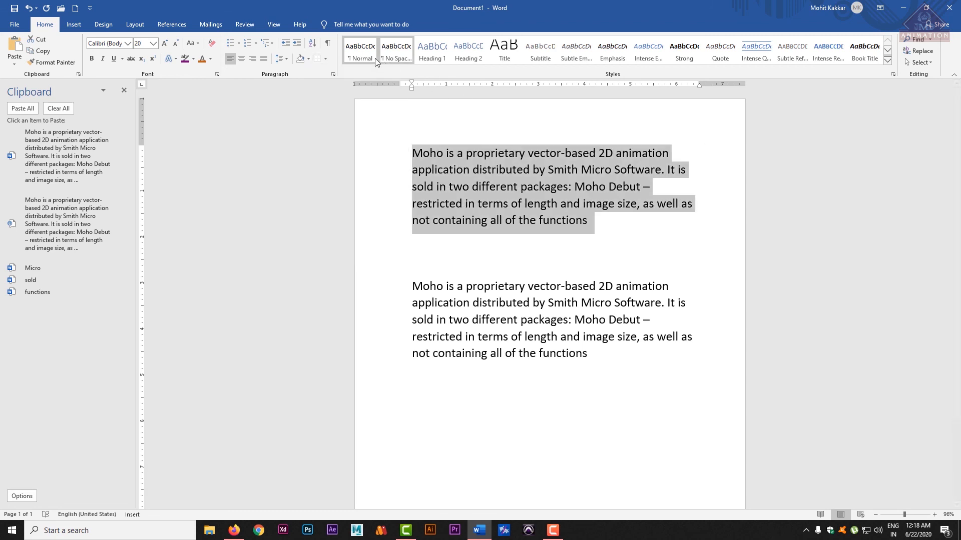
Step: Try the Title style on the first Moho paragraph, then apply Heading 2 to it
left_click(504, 50)
left_click(455, 54)
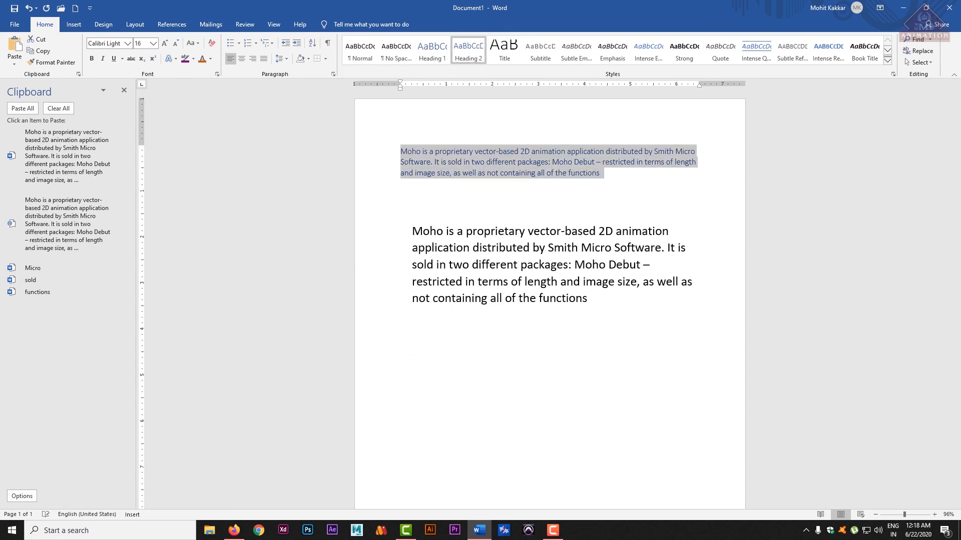
Step: Open Advanced Find and look over its Replace and Find options
left_click(930, 40)
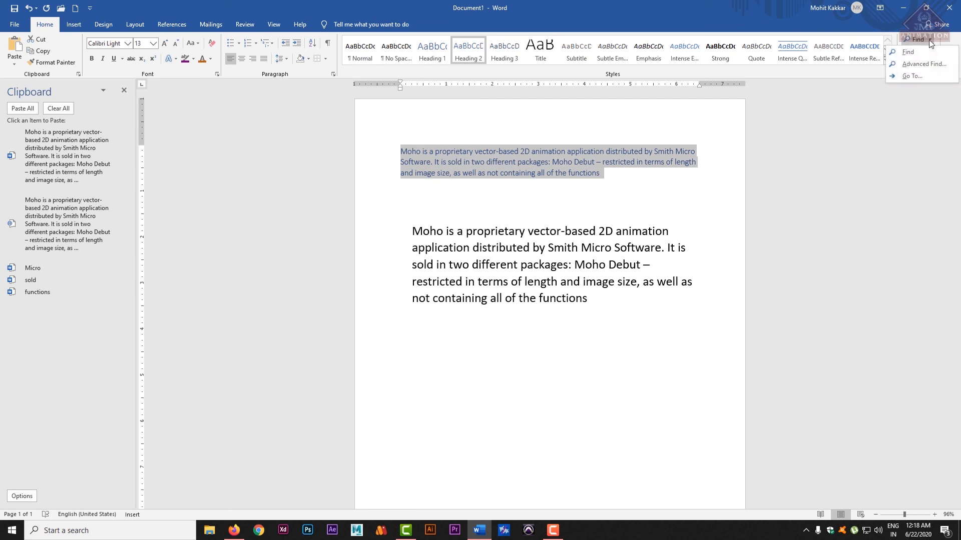
left_click(930, 42)
left_click(930, 42)
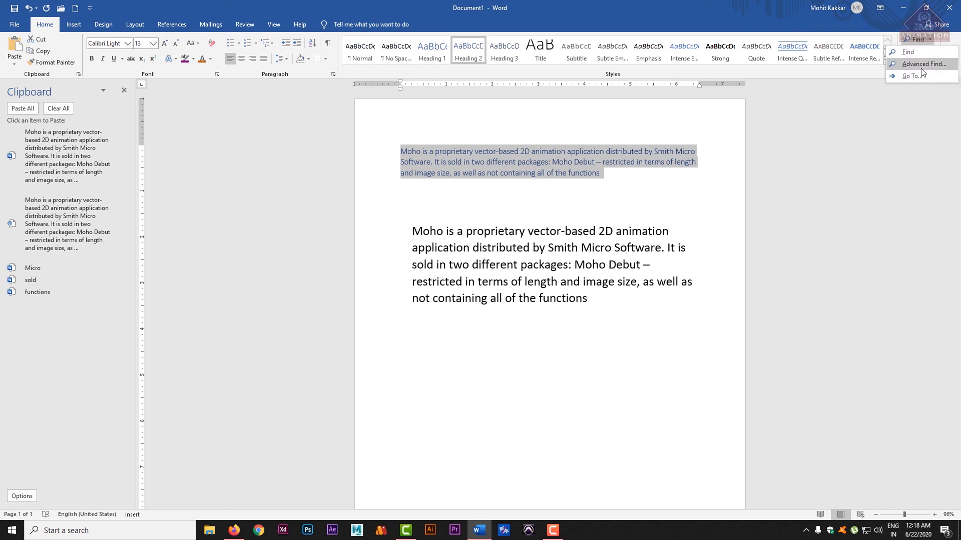
left_click(921, 65)
left_click(634, 188)
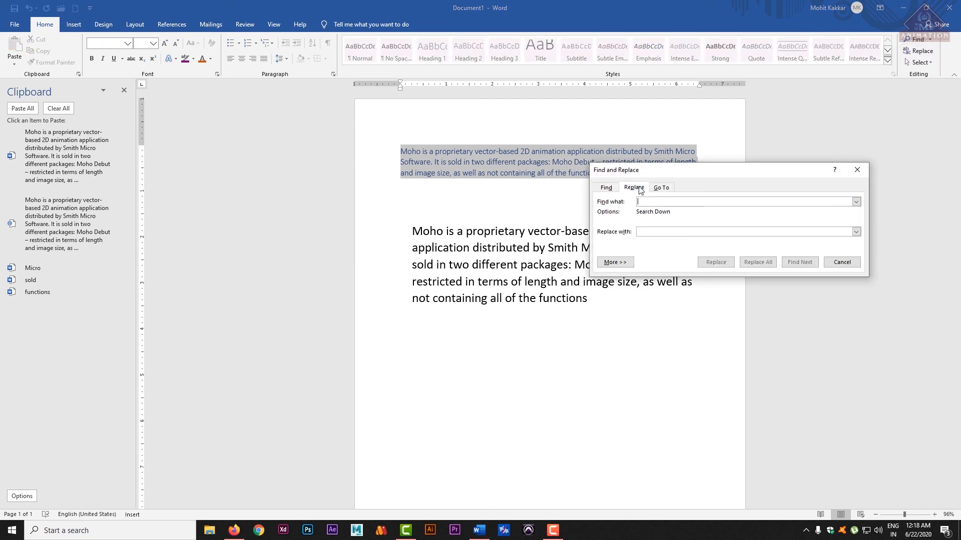
left_click(606, 189)
Step: Enter page number 65 as the Go To target and close Find and Replace without jumping
left_click(665, 189)
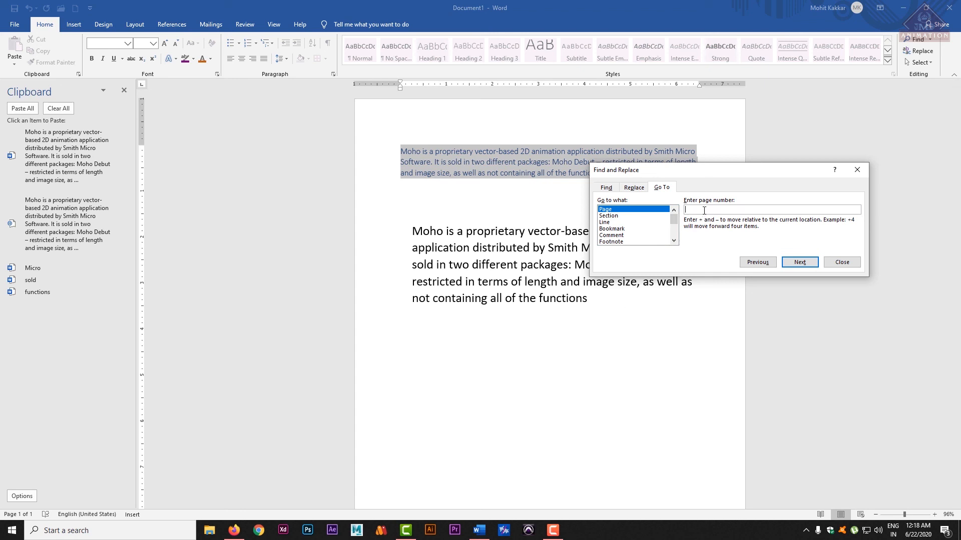
type("65")
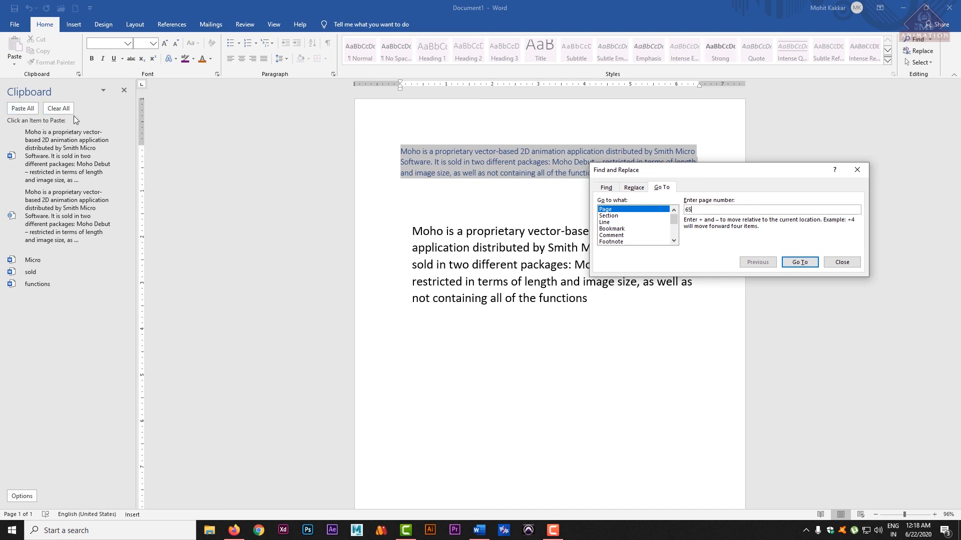
left_click(855, 263)
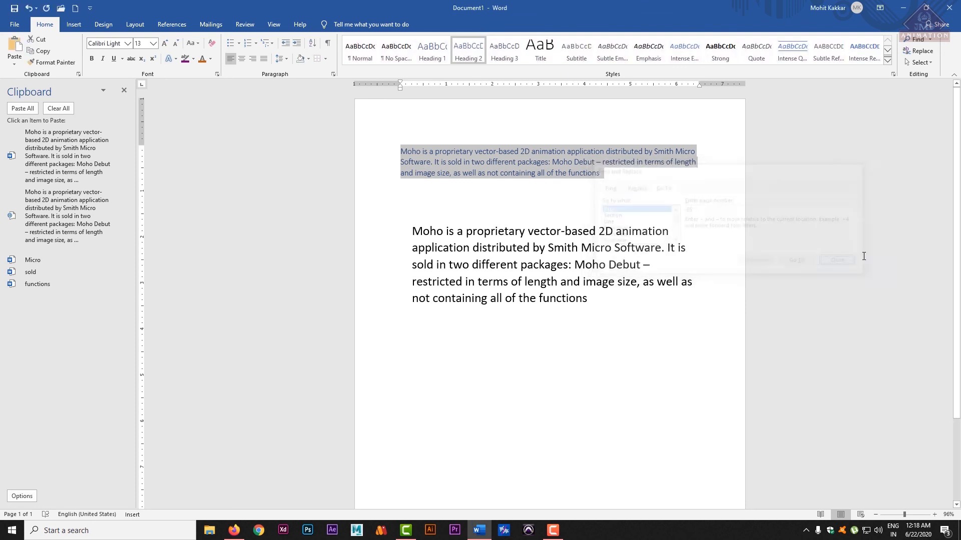